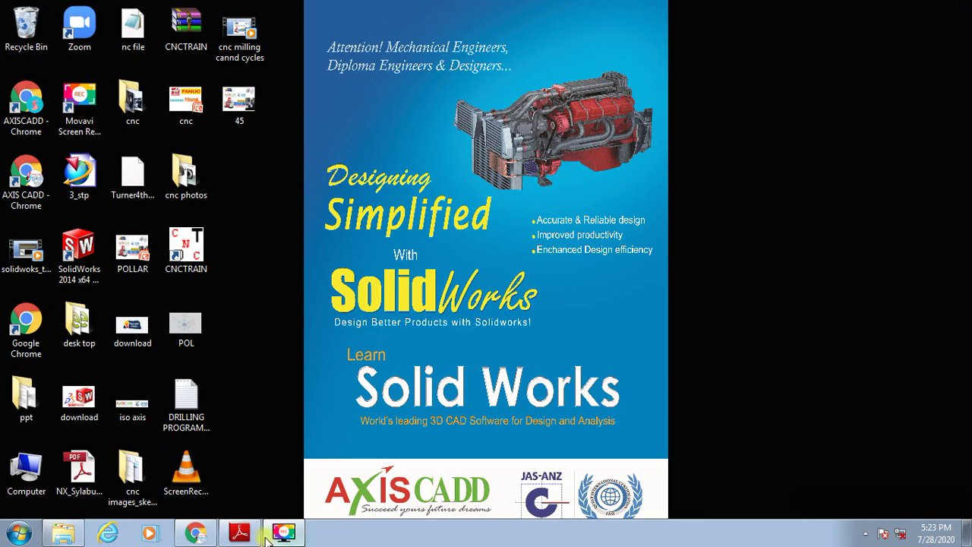
Bring the butterfly valve PDF forward and scroll through the figures on pages 31–32
click(240, 533)
scroll(402, 245, up, 5)
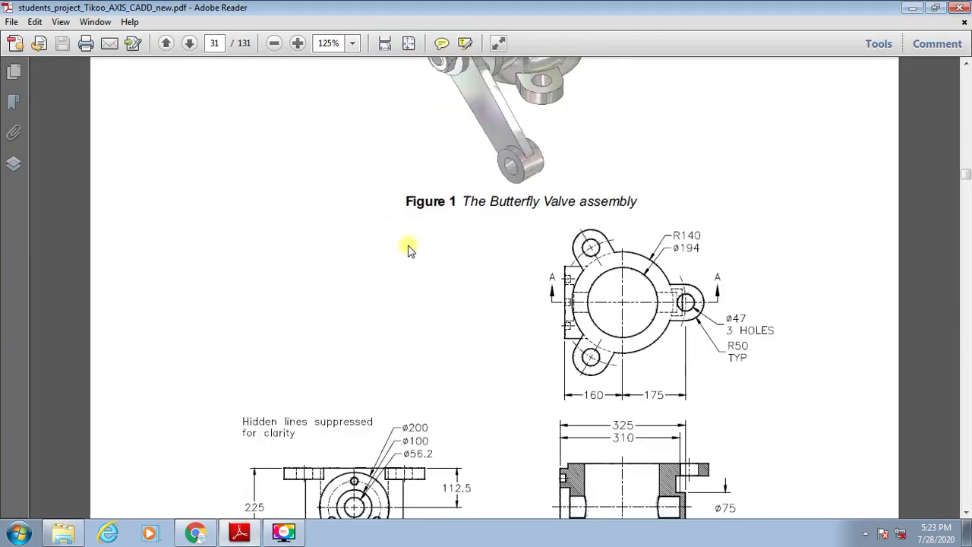
scroll(408, 251, up, 5)
scroll(408, 250, down, 1)
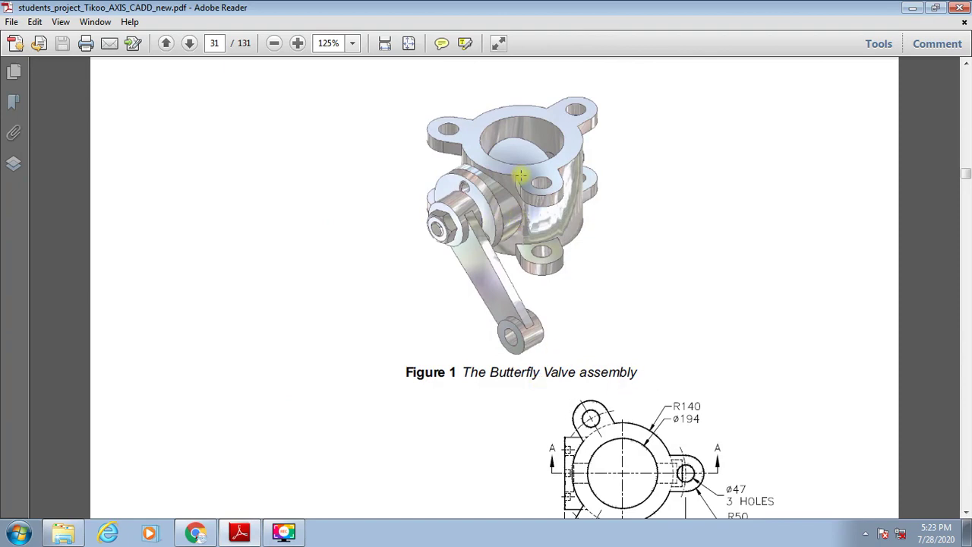
scroll(478, 179, down, 1)
scroll(475, 182, down, 2)
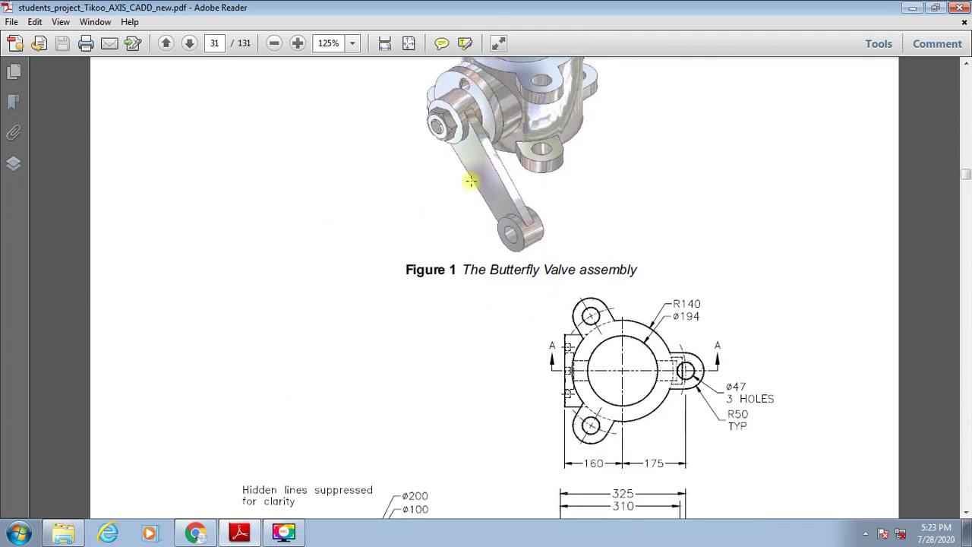
scroll(472, 184, down, 3)
scroll(470, 185, down, 1)
scroll(470, 185, down, 1)
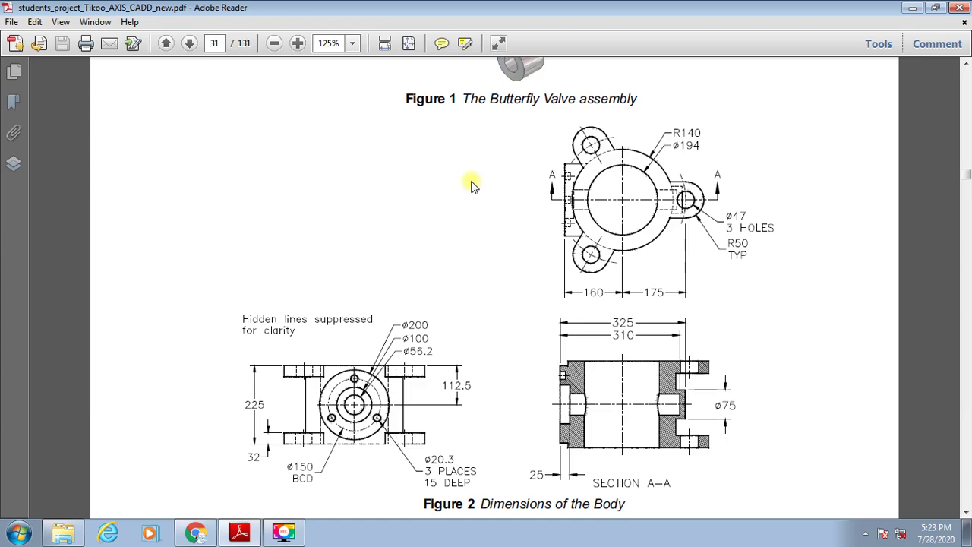
scroll(527, 213, down, 1)
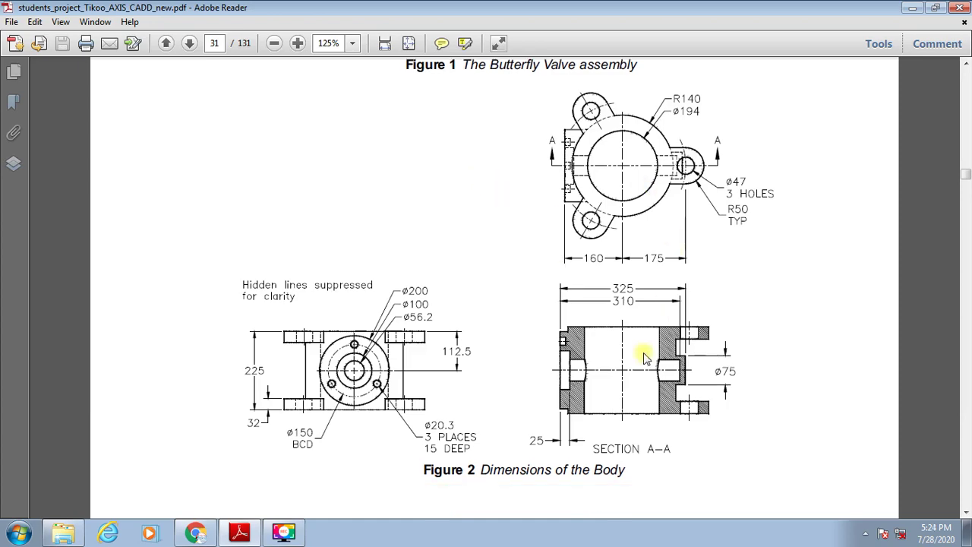
scroll(478, 176, down, 3)
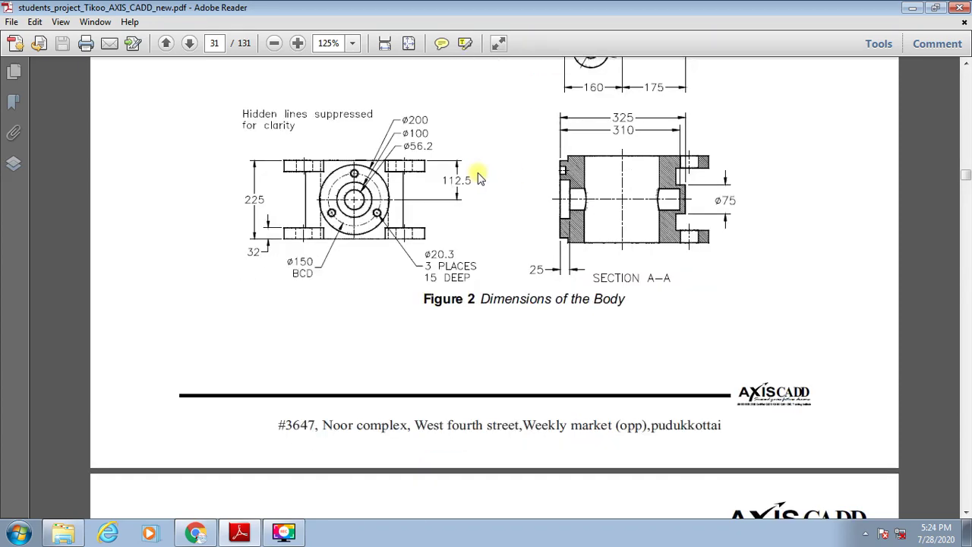
scroll(480, 179, down, 10)
scroll(478, 182, down, 6)
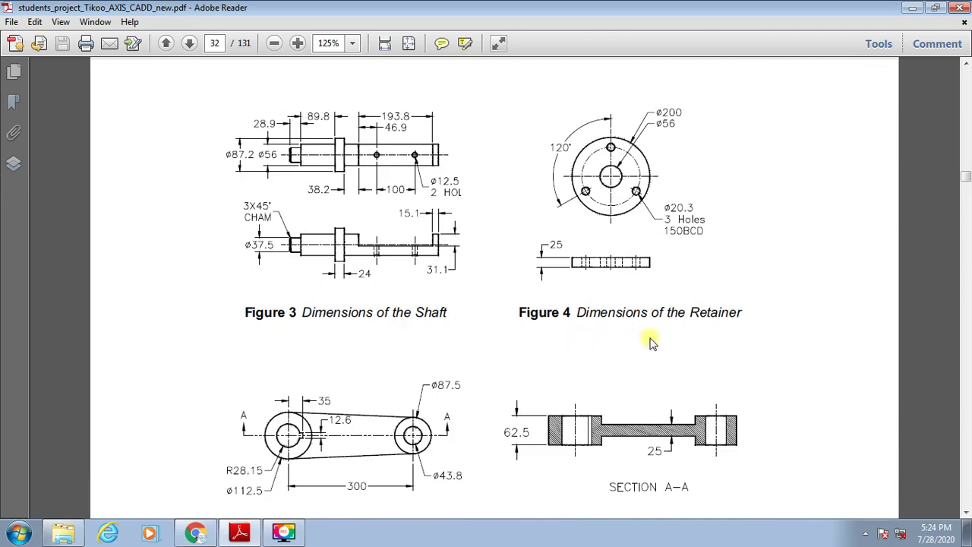
scroll(650, 343, down, 3)
scroll(650, 343, down, 3)
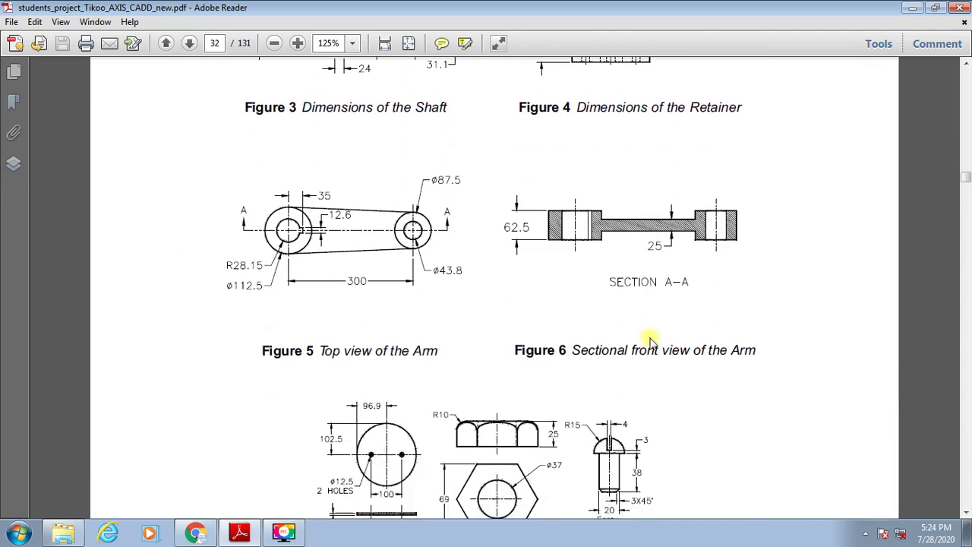
scroll(651, 341, down, 2)
scroll(524, 346, down, 5)
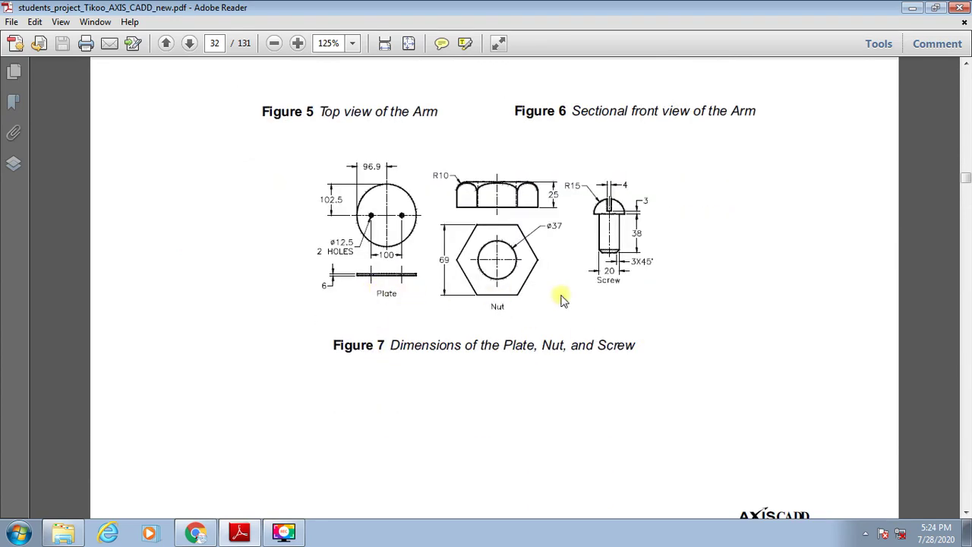
Scroll back up to Figure 2, Dimensions of the Body
scroll(558, 300, up, 1)
scroll(559, 300, up, 12)
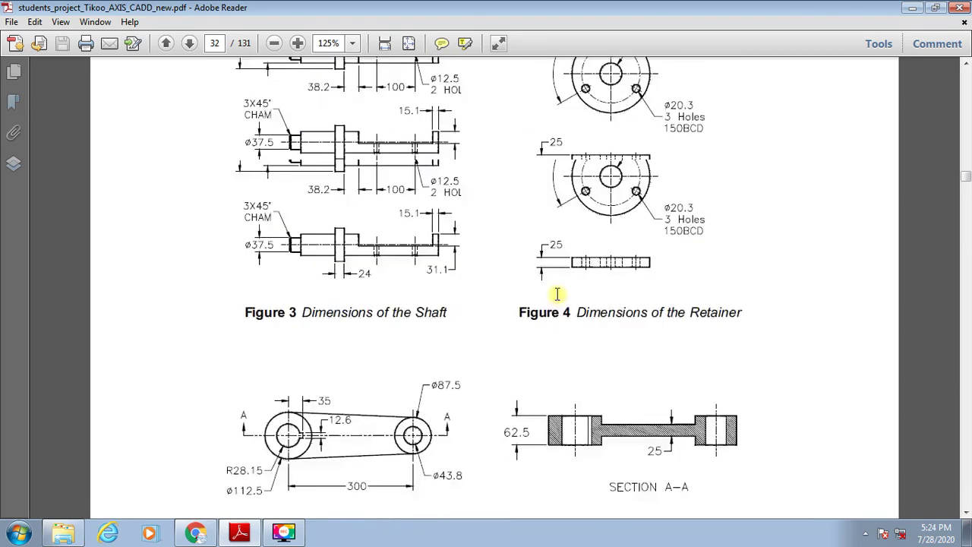
scroll(558, 300, up, 9)
scroll(558, 300, up, 7)
scroll(558, 299, up, 6)
scroll(559, 300, up, 2)
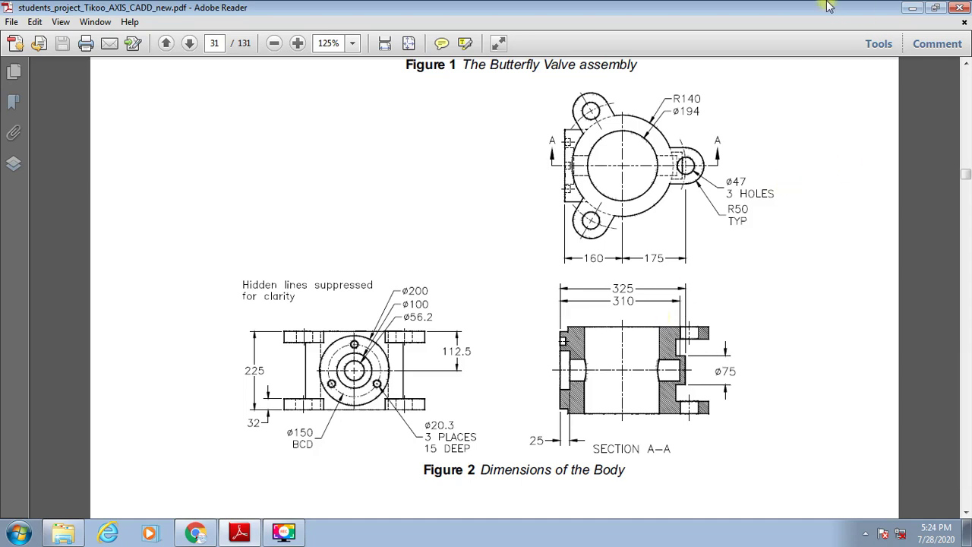
Minimise the PDF, refresh the desktop and launch SolidWorks 2014 from its shortcut
click(912, 7)
right_click(681, 100)
click(710, 139)
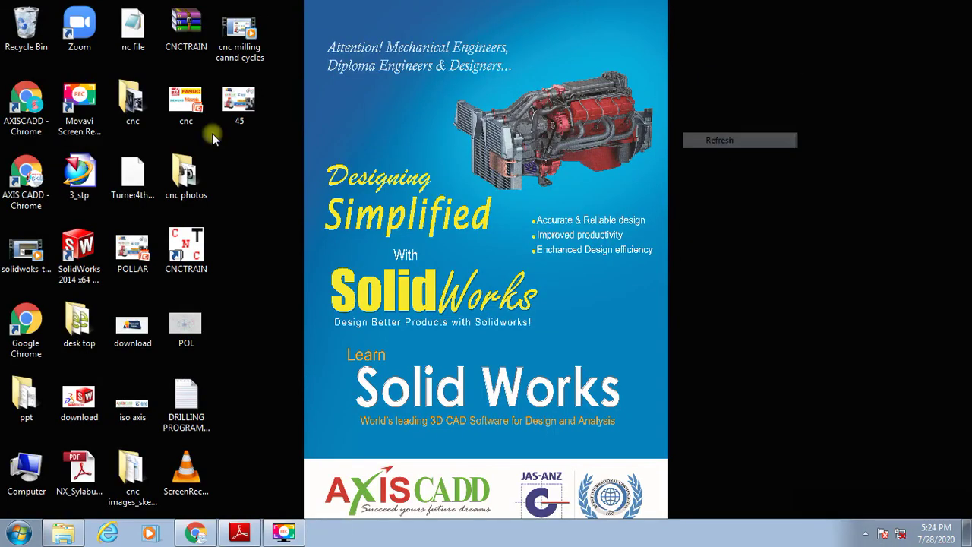
click(70, 248)
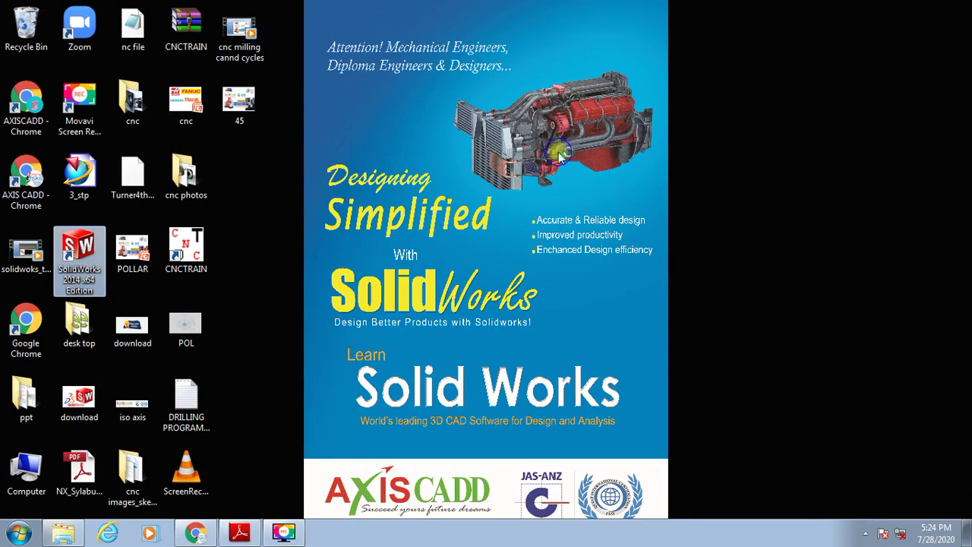
right_click(558, 150)
click(605, 195)
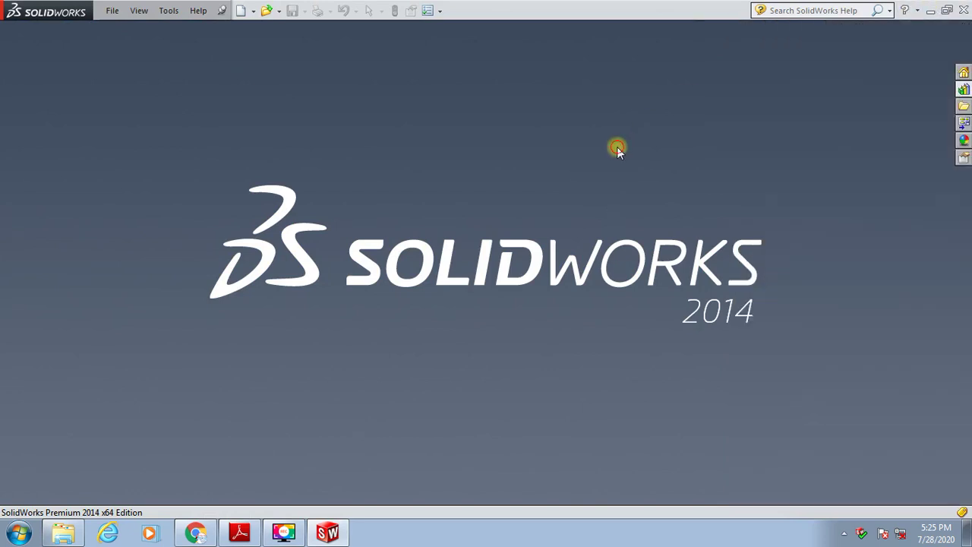
Create a new single-component Part document
click(239, 11)
click(424, 135)
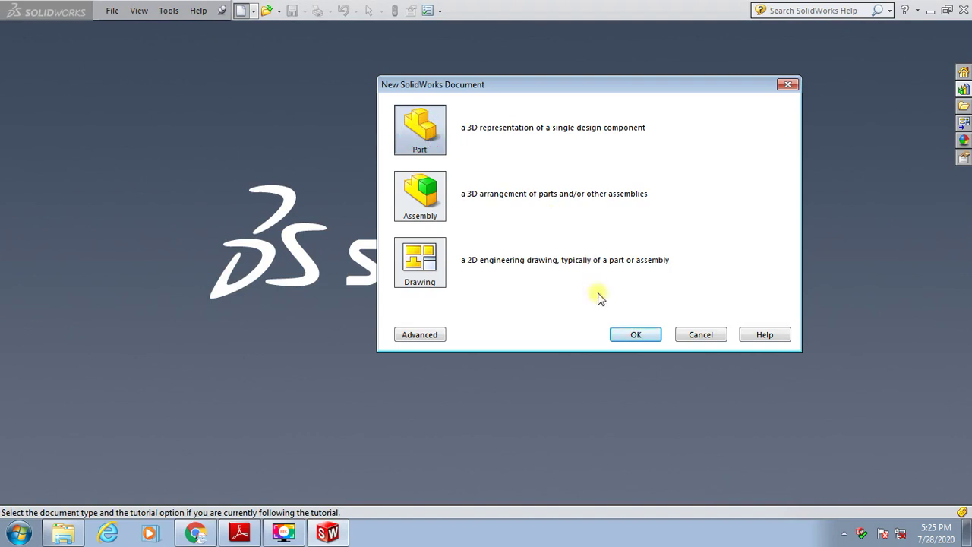
click(641, 334)
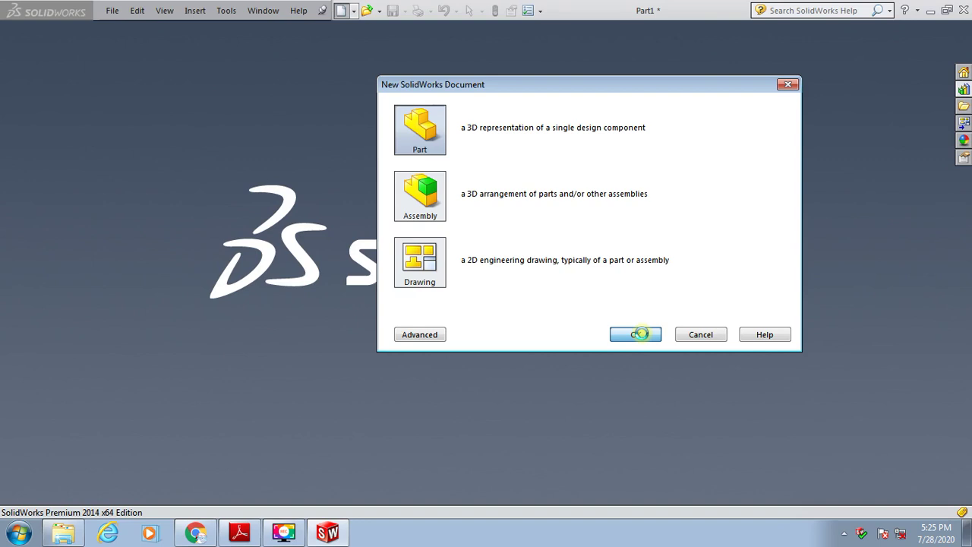
click(640, 334)
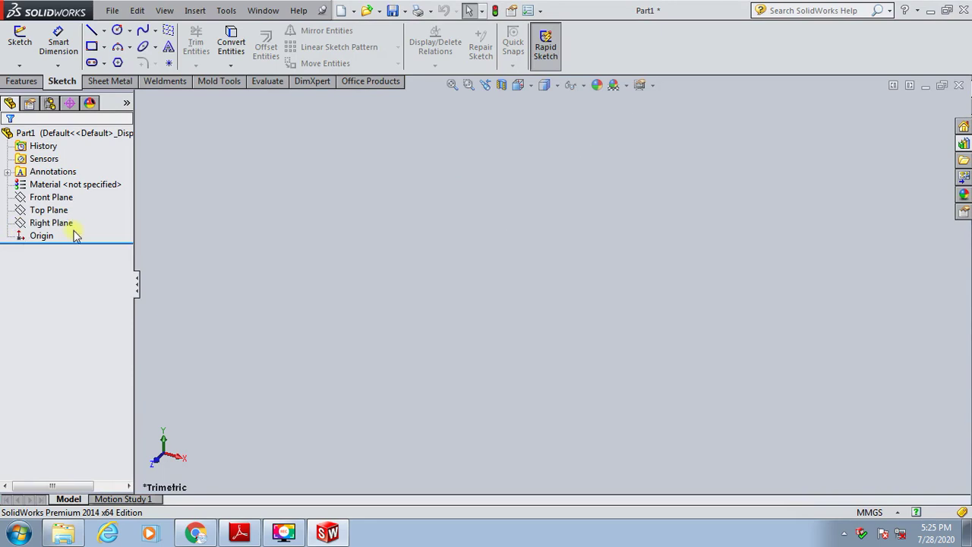
Show the Front, Top and Right reference planes in the model view
click(51, 223)
shift+click(30, 172)
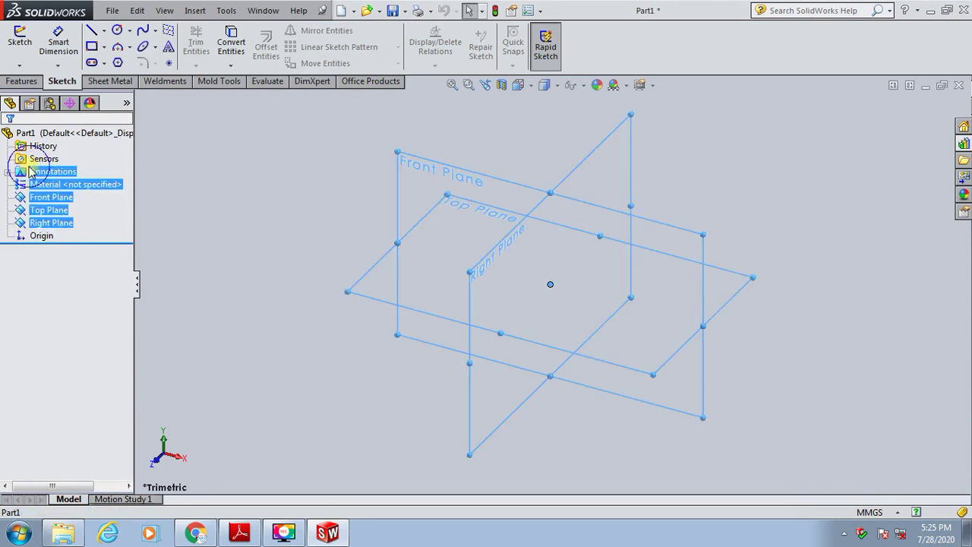
right_click(30, 170)
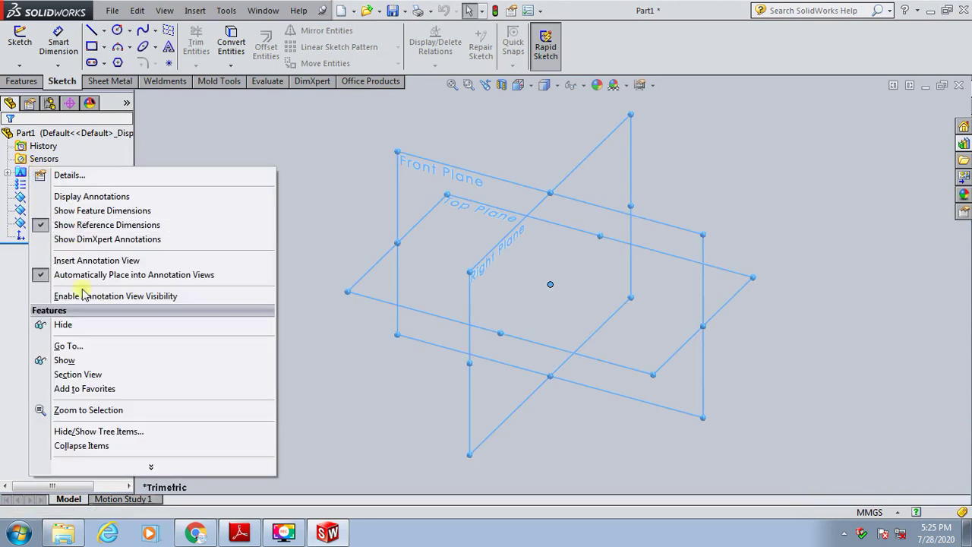
click(65, 360)
click(293, 223)
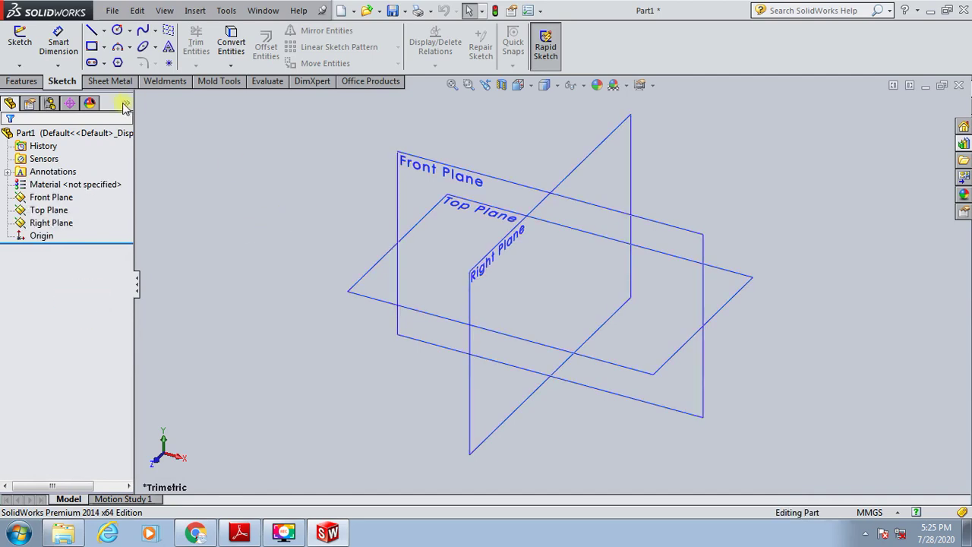
click(19, 66)
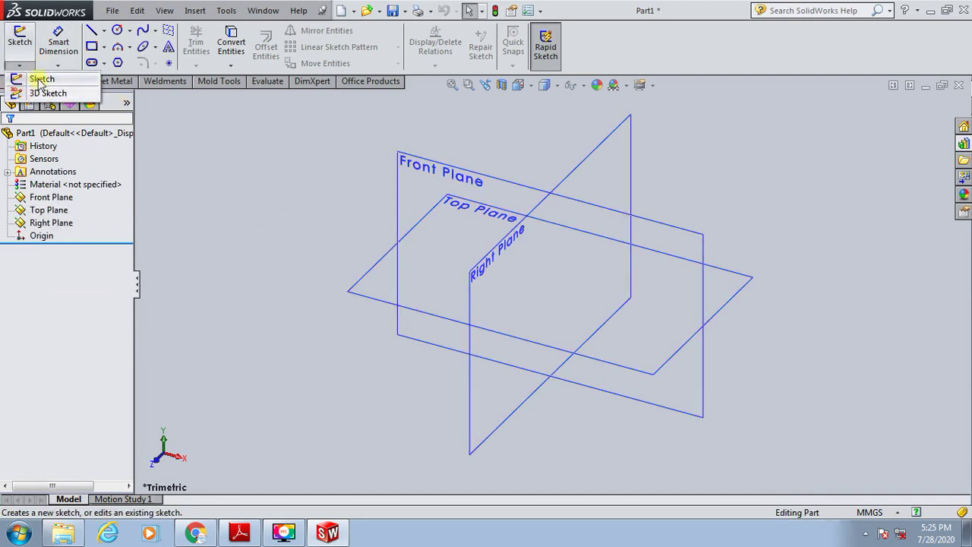
Start a sketch on the Top Plane and draw a circle centred on the origin
click(40, 79)
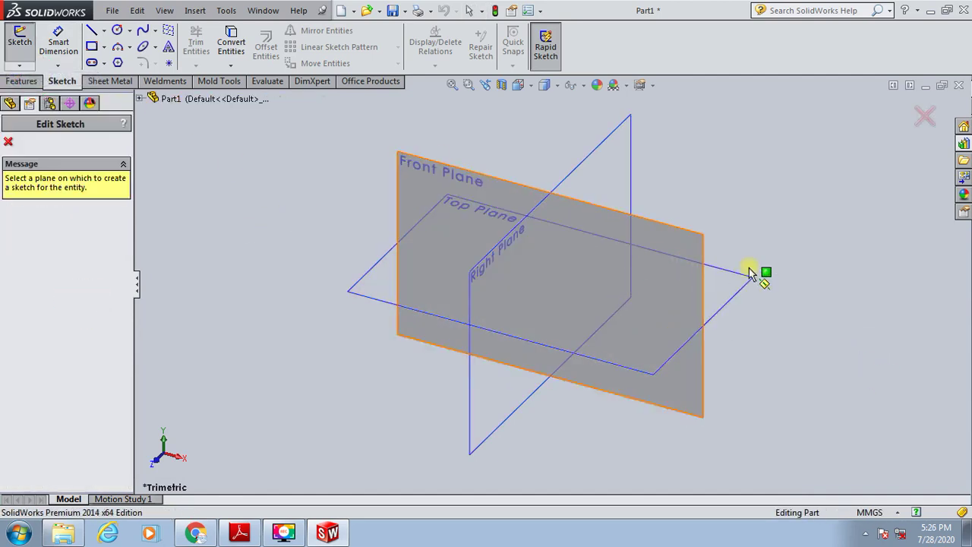
click(750, 275)
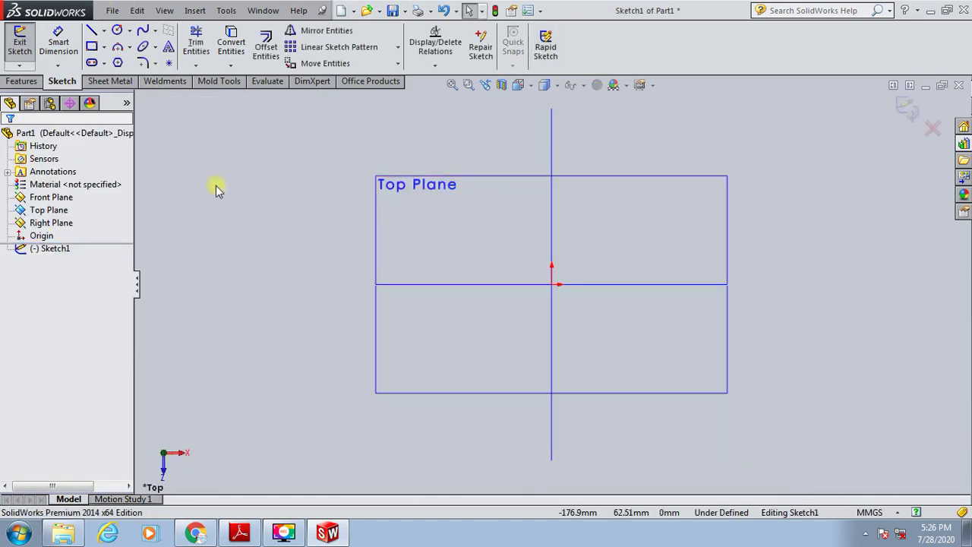
key(space)
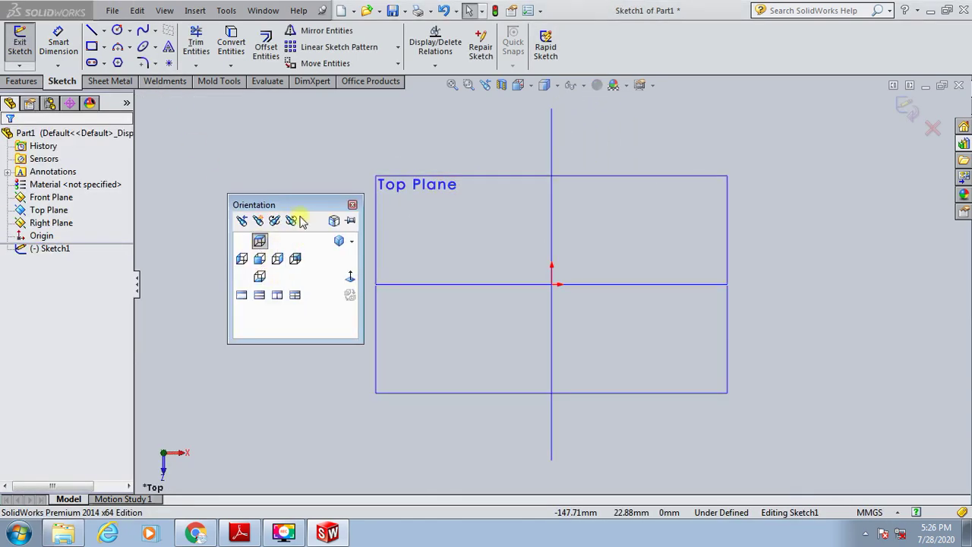
mouse_move(297, 203)
mouse_down()
mouse_move(466, 246)
mouse_move(874, 304)
mouse_up()
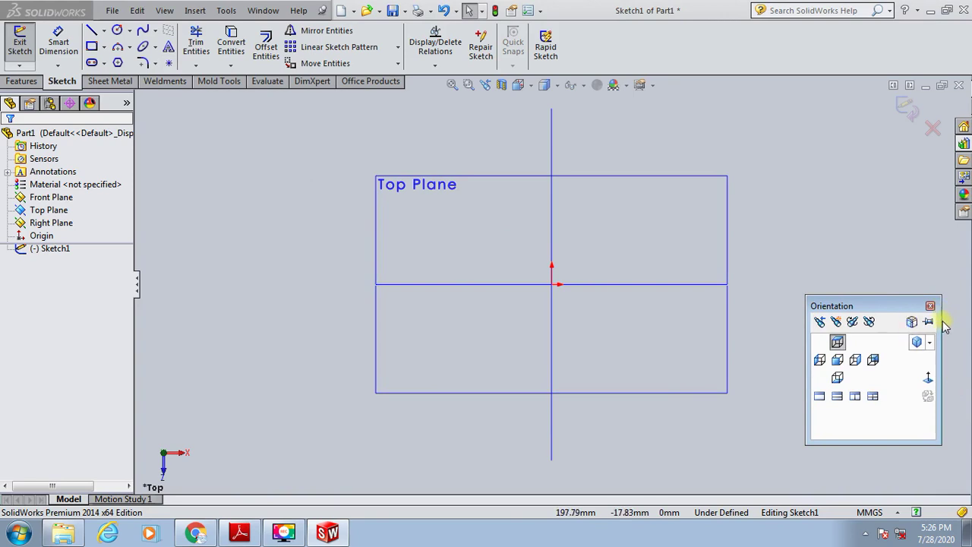
drag(894, 306, 927, 285)
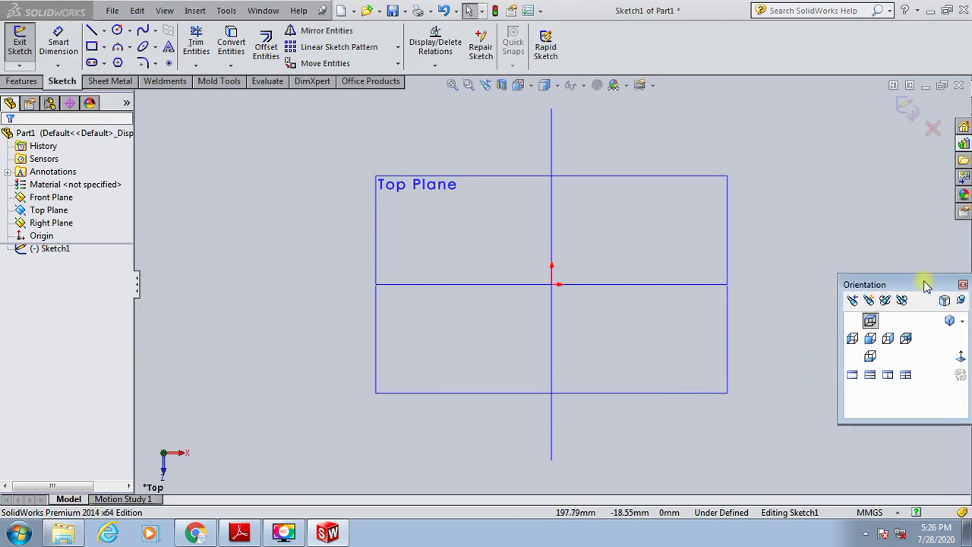
click(117, 30)
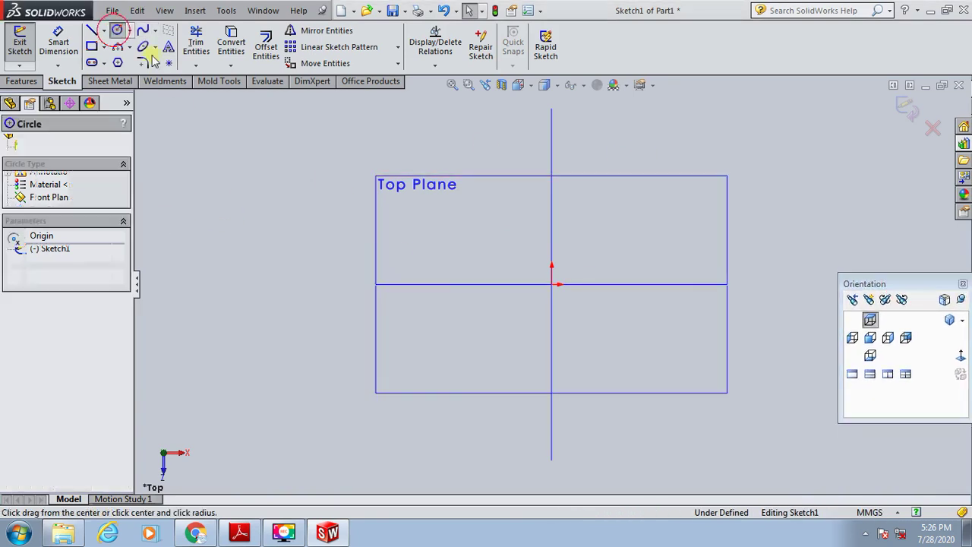
click(551, 284)
click(663, 320)
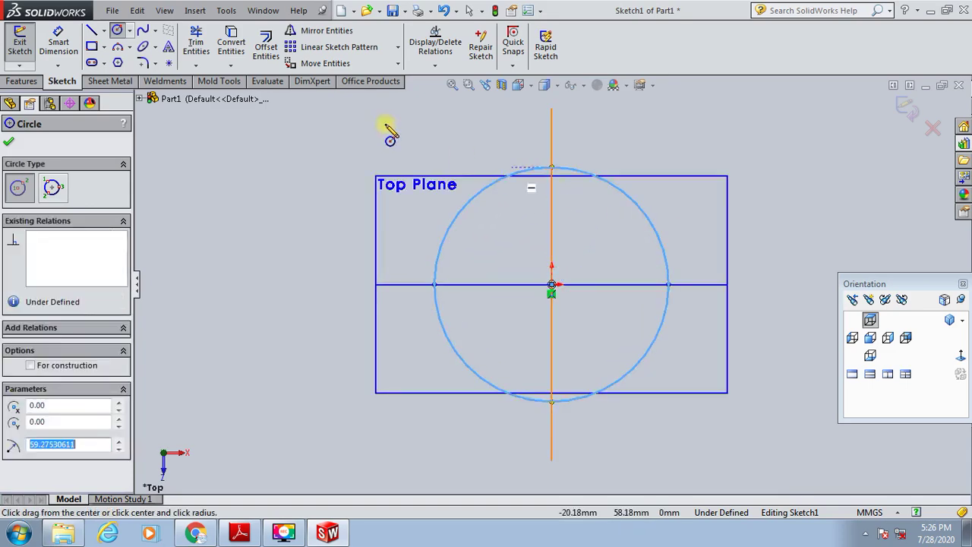
Dimension the circle's diameter to 280 mm and exit the sketch
click(58, 42)
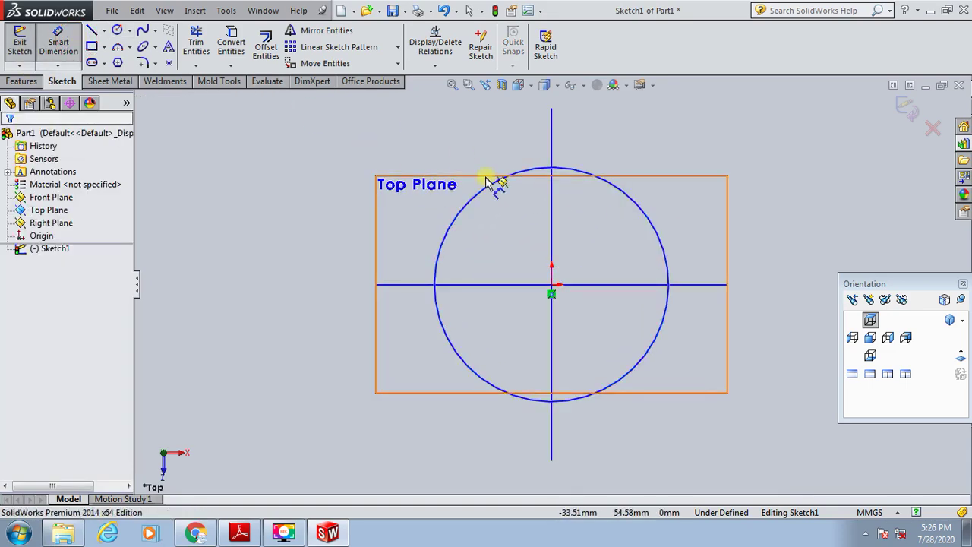
click(486, 187)
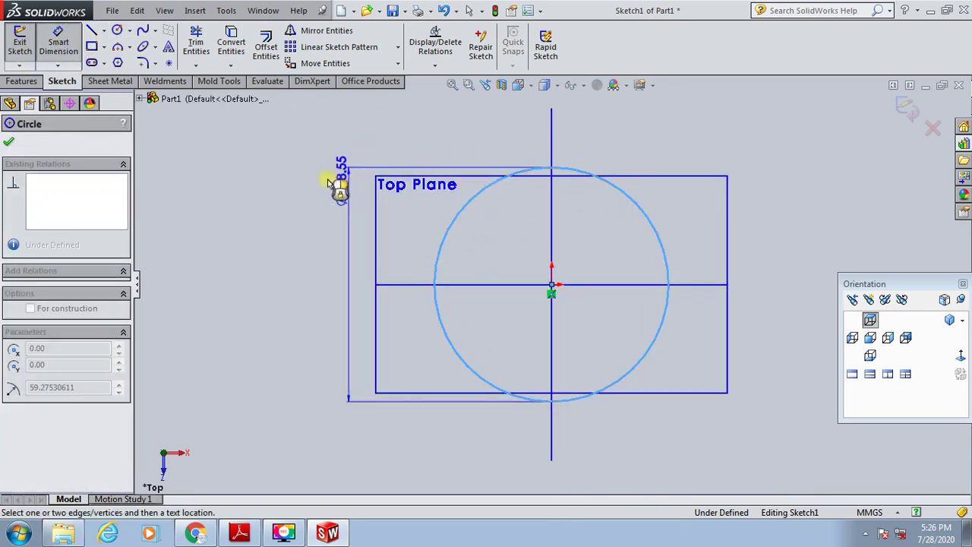
click(287, 183)
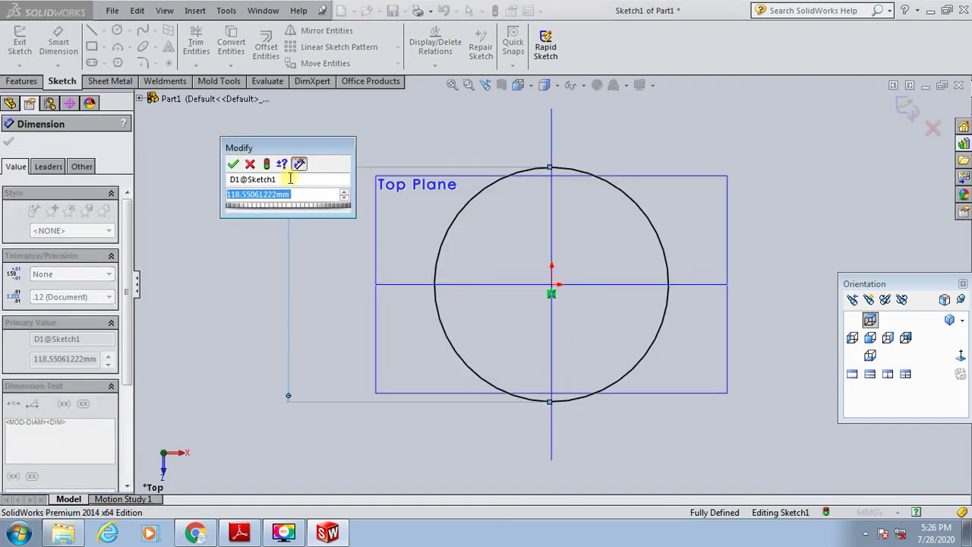
text(280)
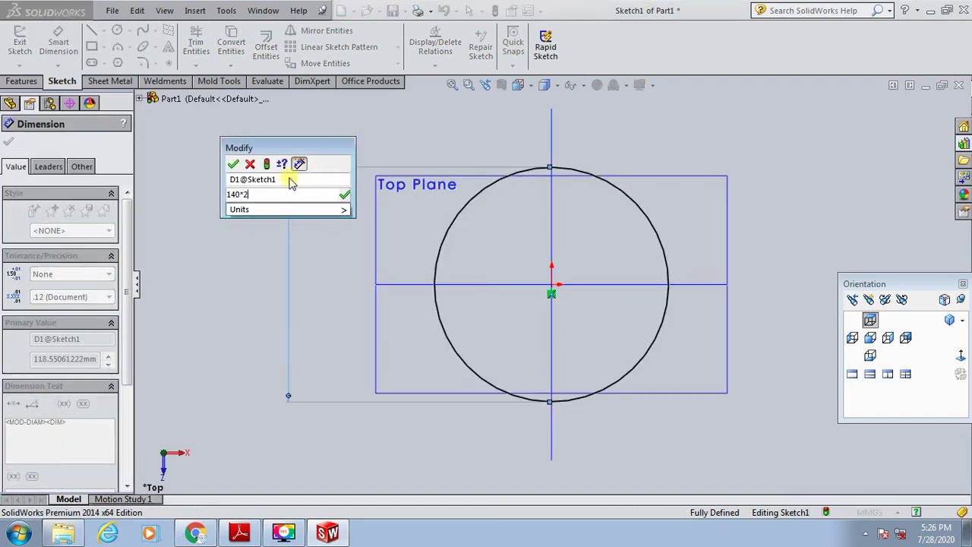
key(Return)
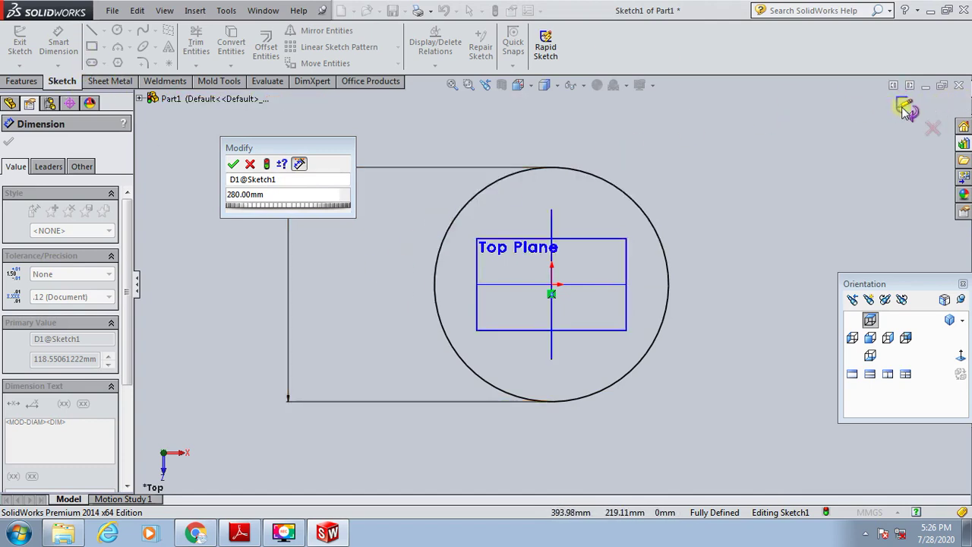
mouse_move(704, 395)
middle_down()
mouse_move(723, 349)
mouse_move(906, 102)
middle_up()
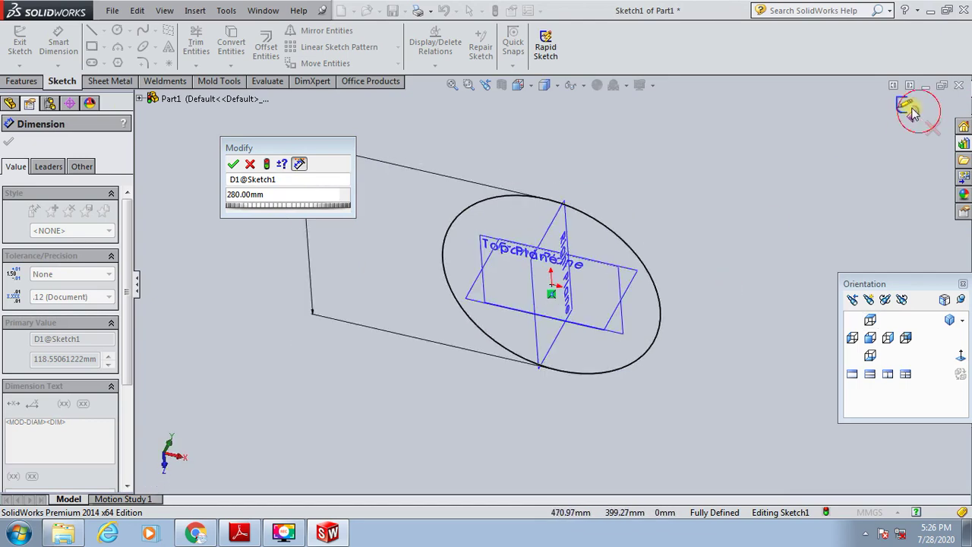
click(233, 164)
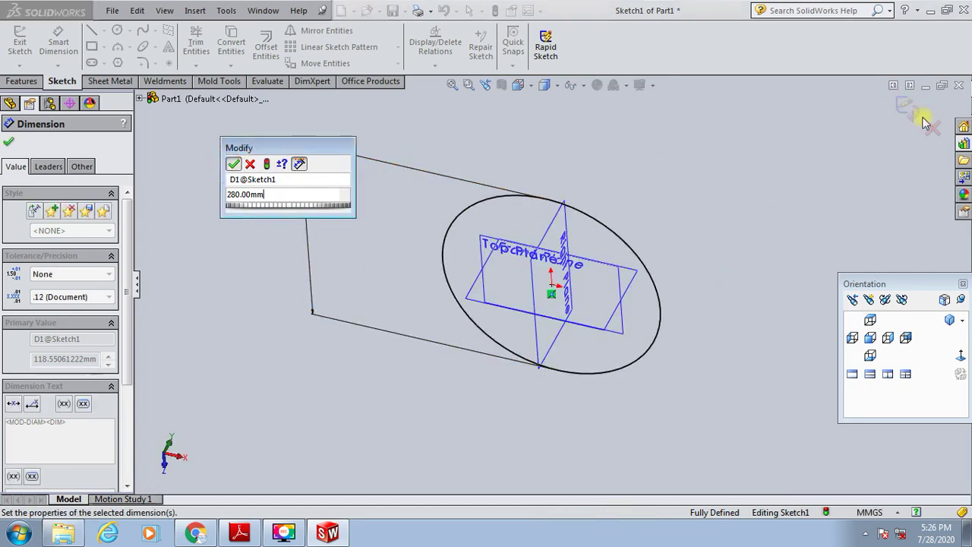
click(903, 107)
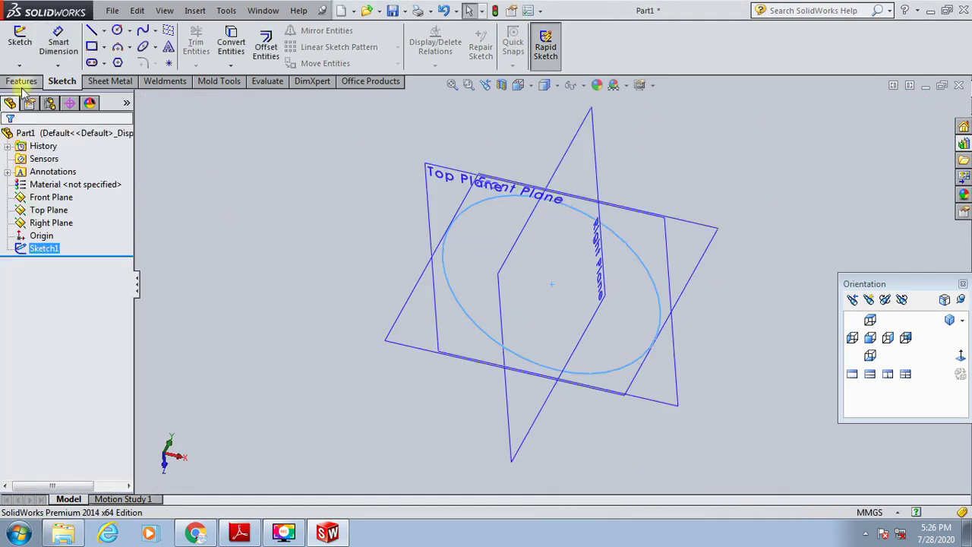
Extrude the 280 mm circle Mid Plane to 225 mm depth, then check the PDF drawing
click(21, 81)
click(26, 47)
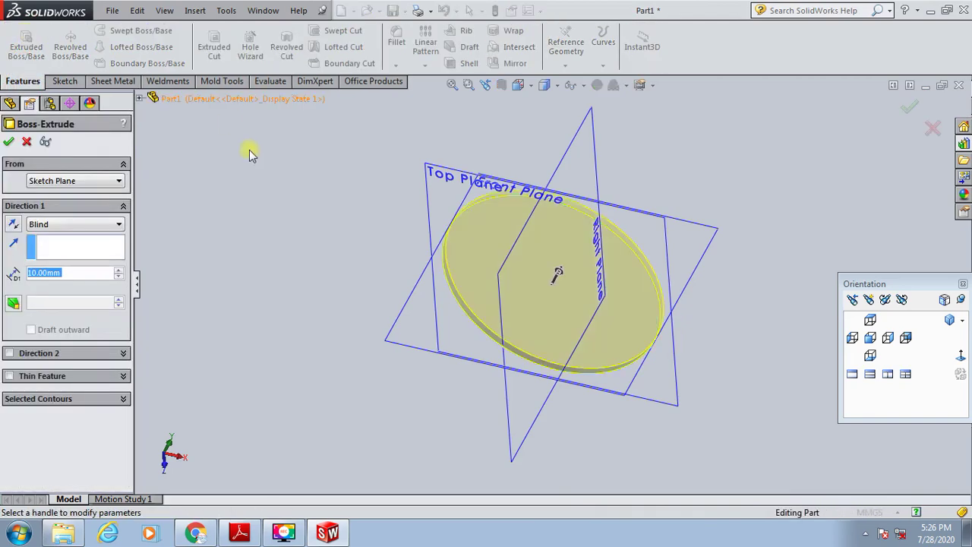
middle_drag(252, 155, 307, 321)
click(114, 224)
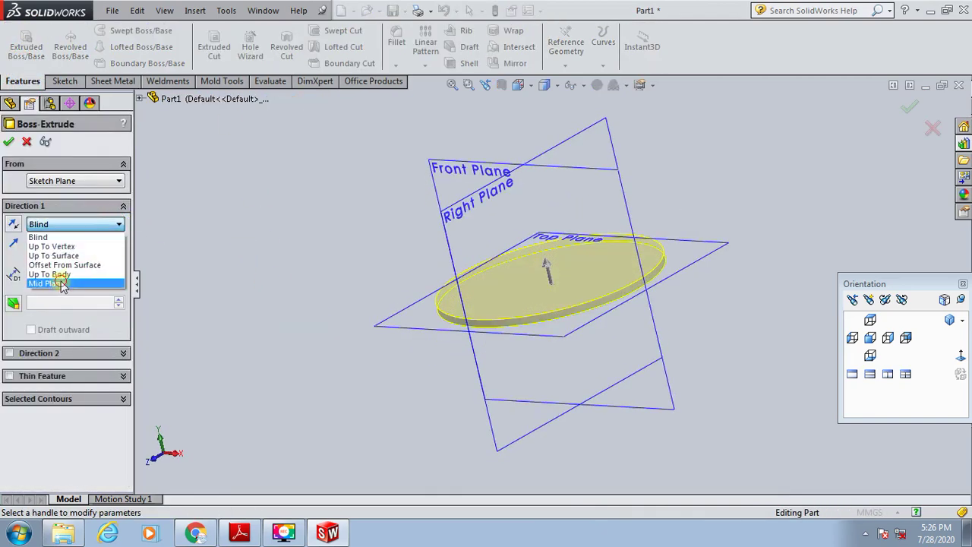
click(62, 283)
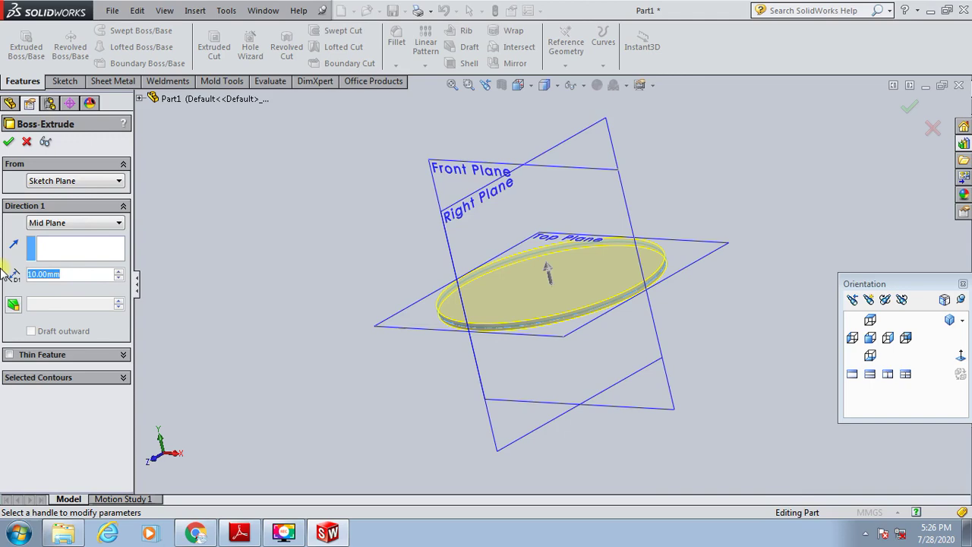
text(225)
key(Return)
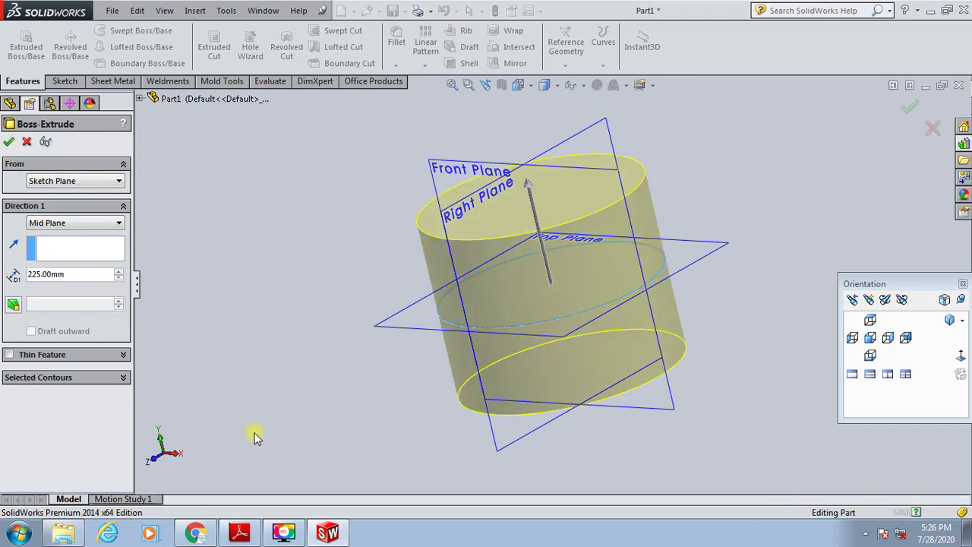
key(Return)
click(240, 531)
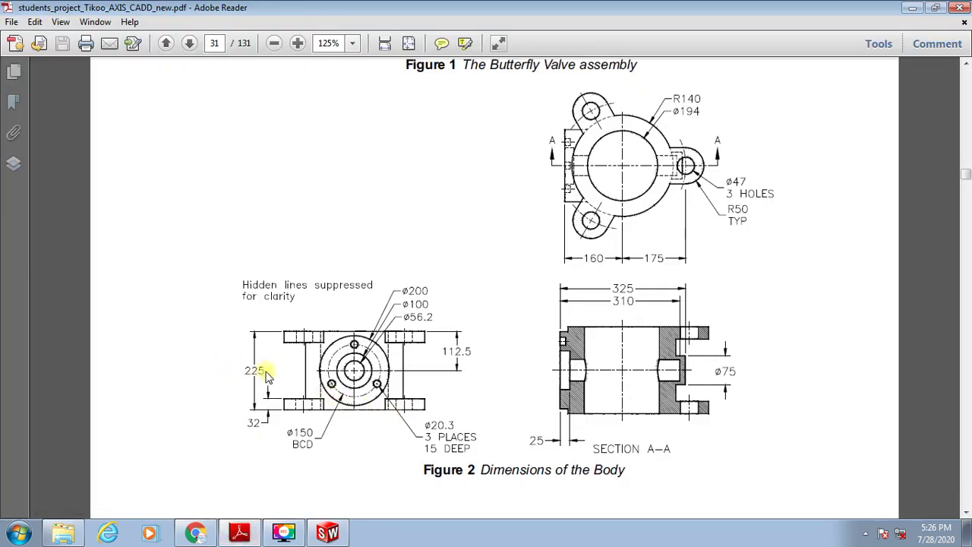
click(329, 534)
On the Top Plane, viewed Normal To, draw a large and a smaller circle sharing one centre beside the cylinder
click(62, 81)
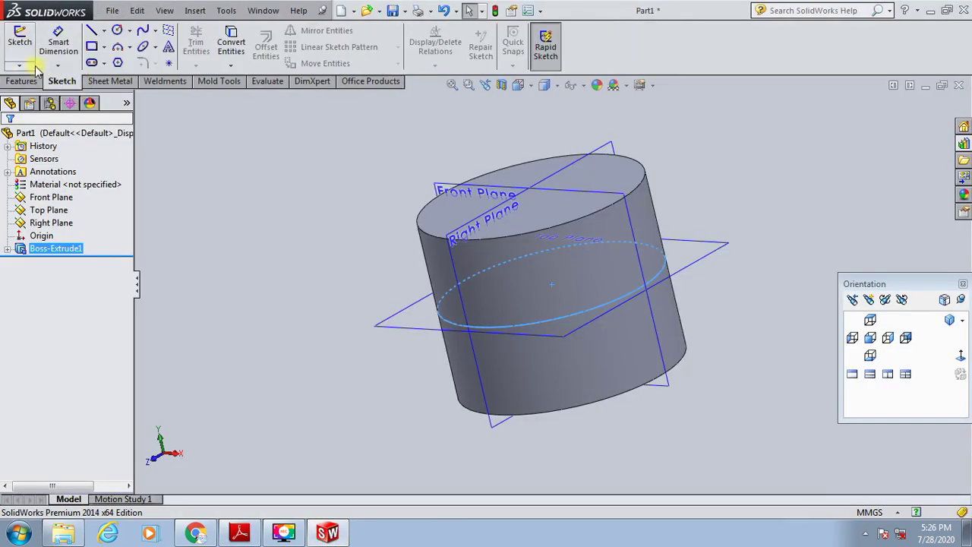
click(20, 66)
click(34, 76)
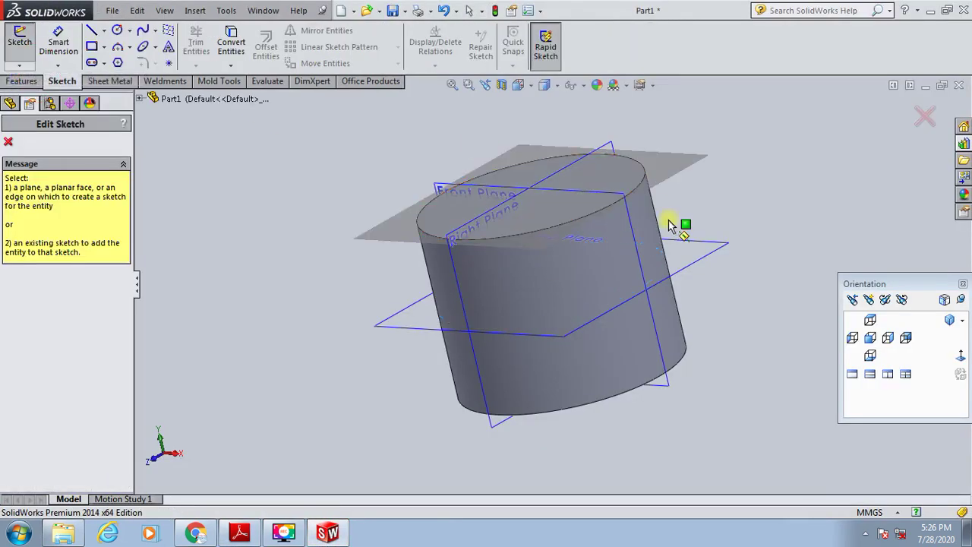
click(634, 185)
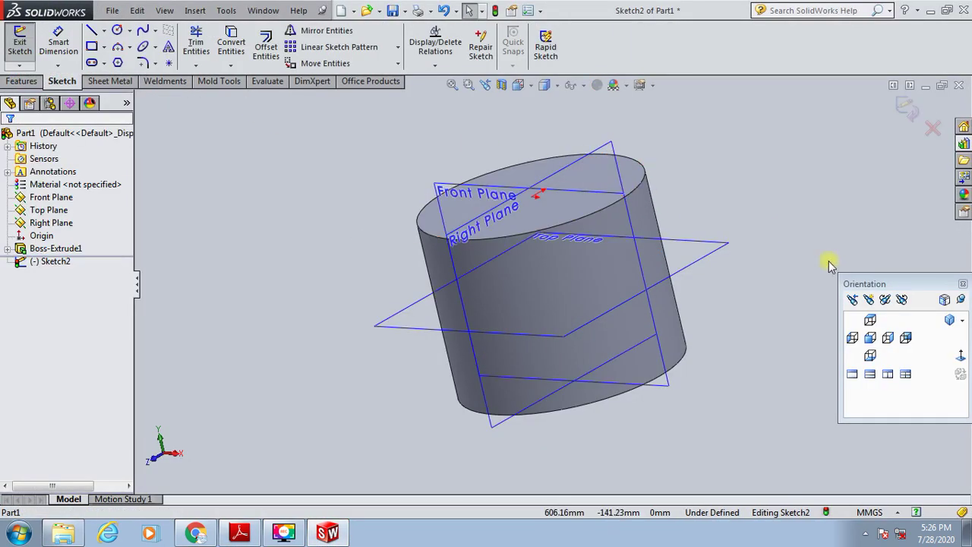
click(957, 370)
click(117, 30)
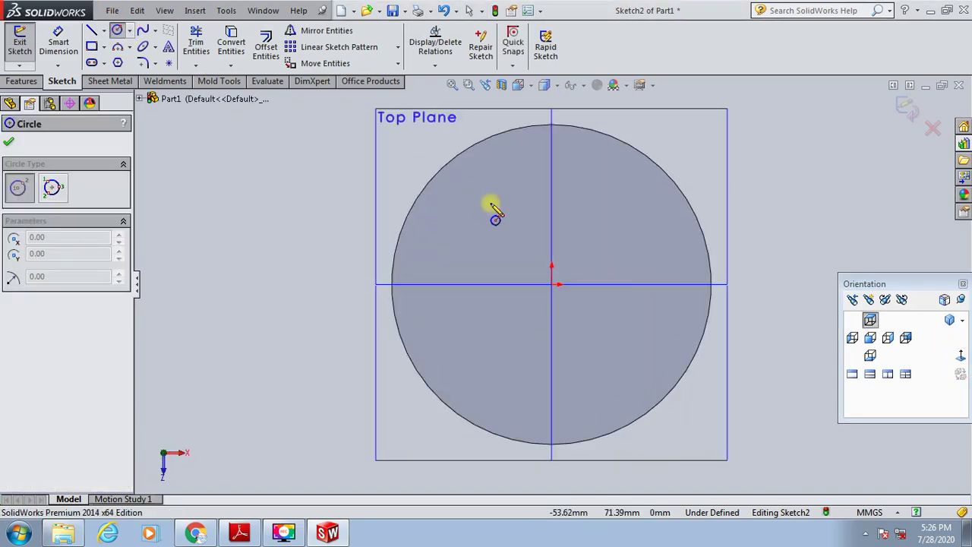
click(759, 285)
click(843, 218)
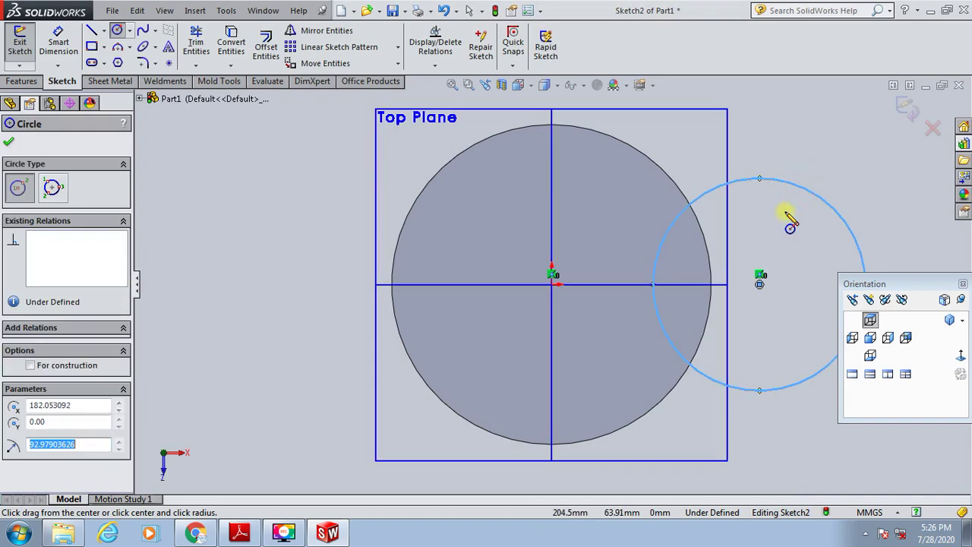
click(759, 285)
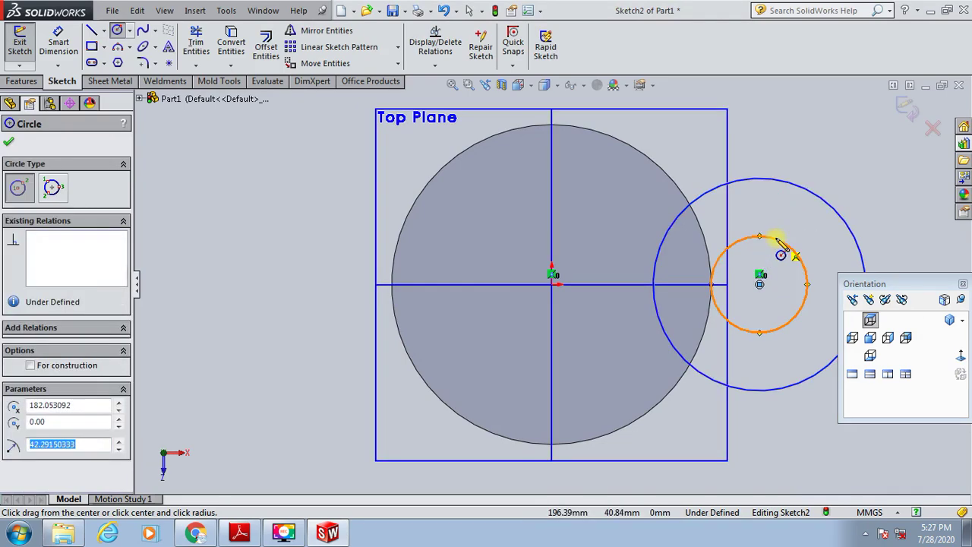
click(762, 242)
key(Escape)
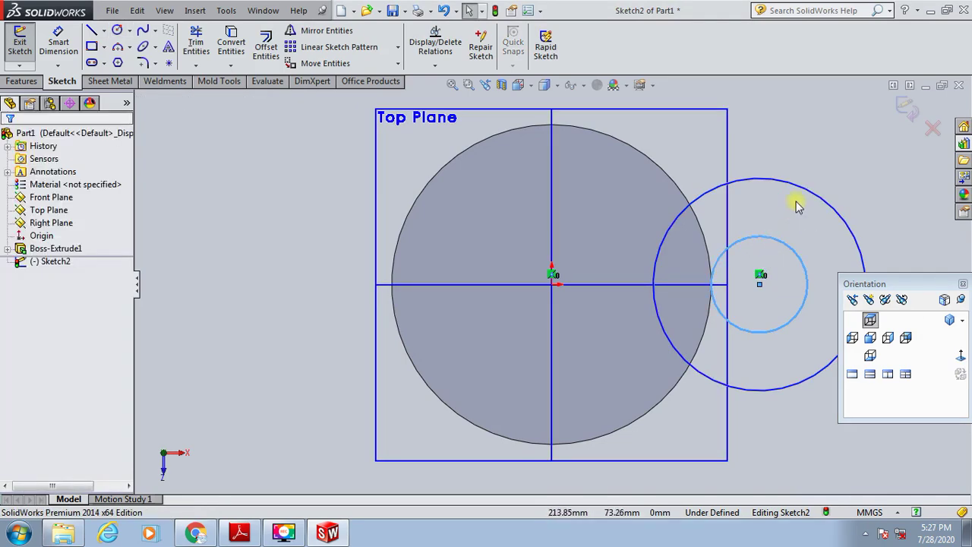
Make the two circles concentric and place their centre 175 mm from the vertical axis
click(820, 192)
ctrl+click(433, 272)
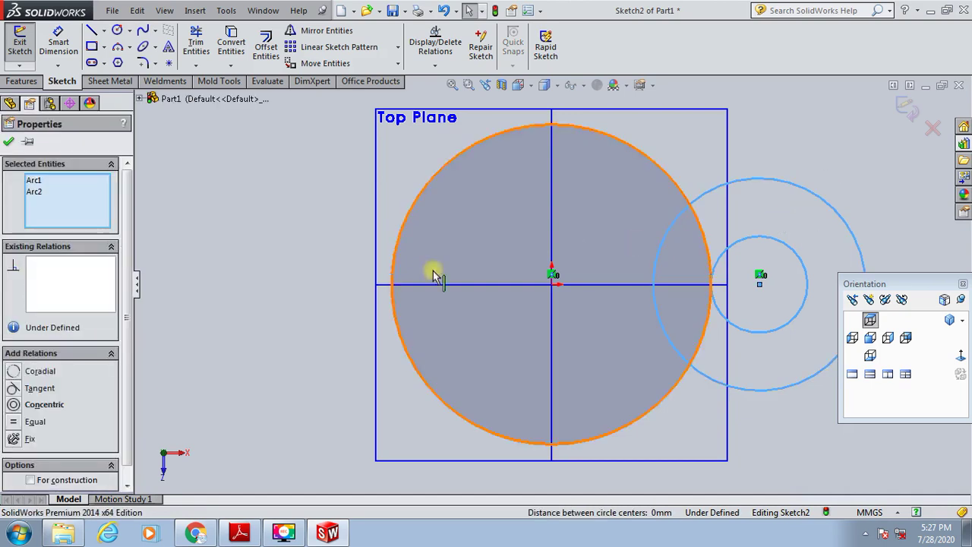
click(16, 404)
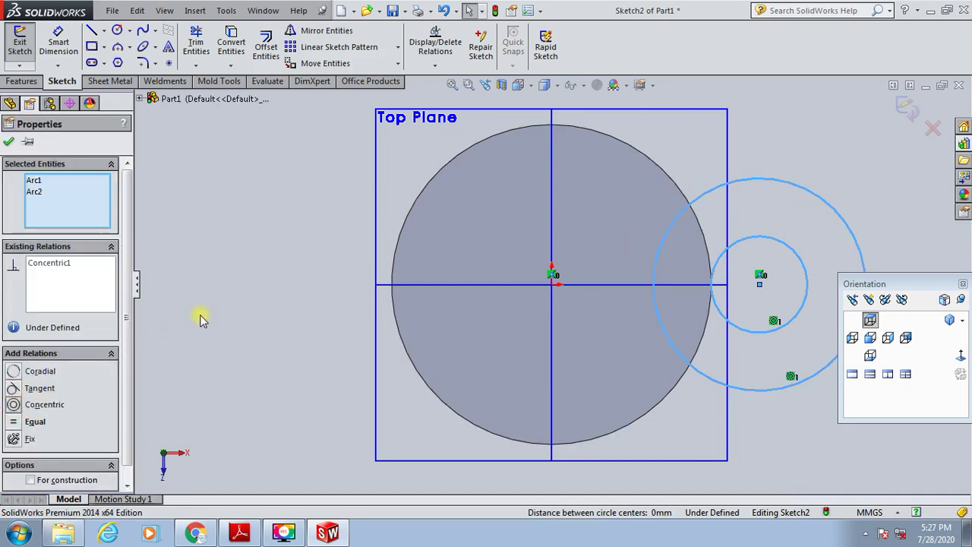
click(246, 299)
click(58, 42)
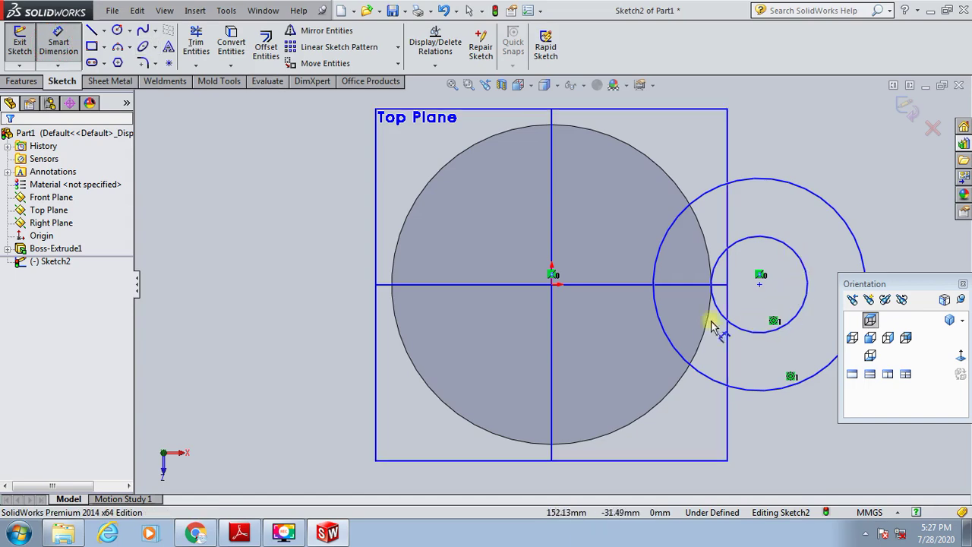
click(759, 286)
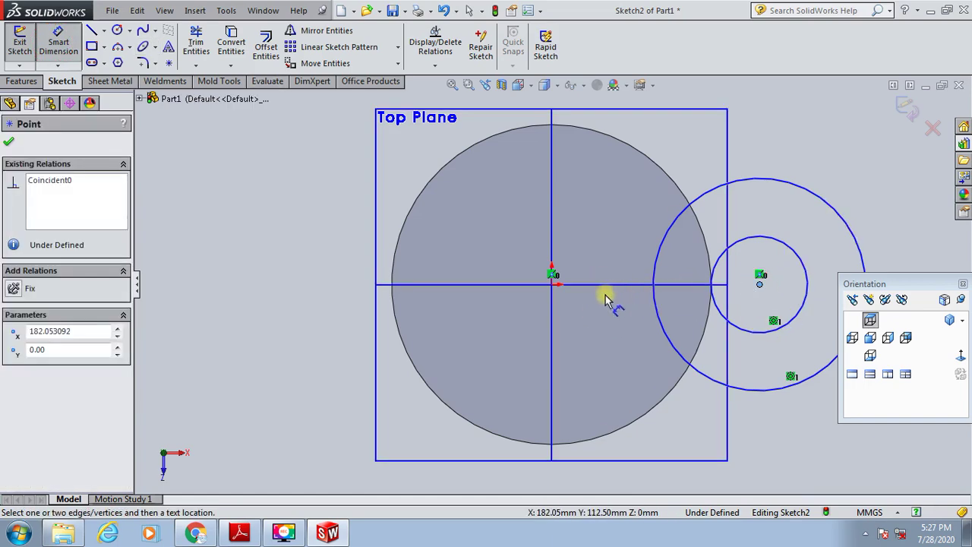
click(551, 255)
click(578, 377)
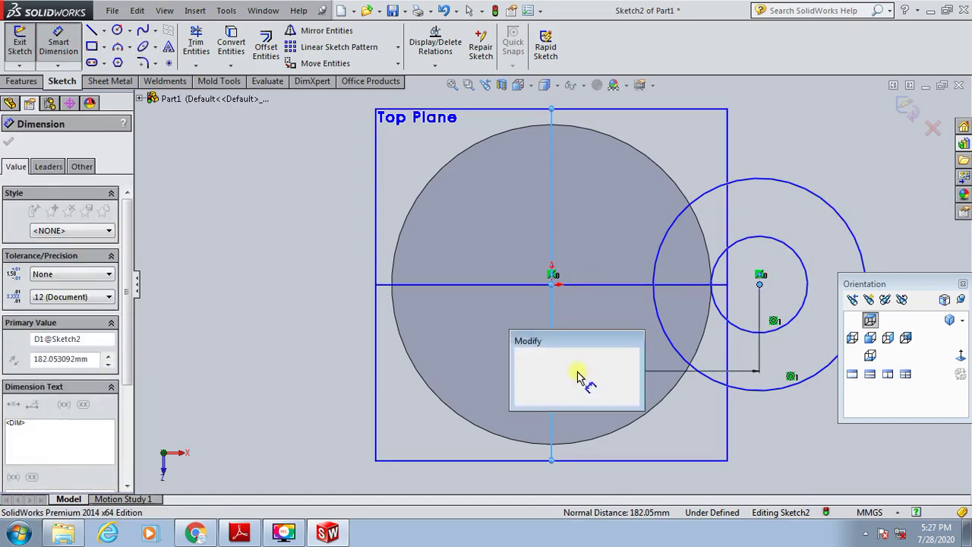
text(1)
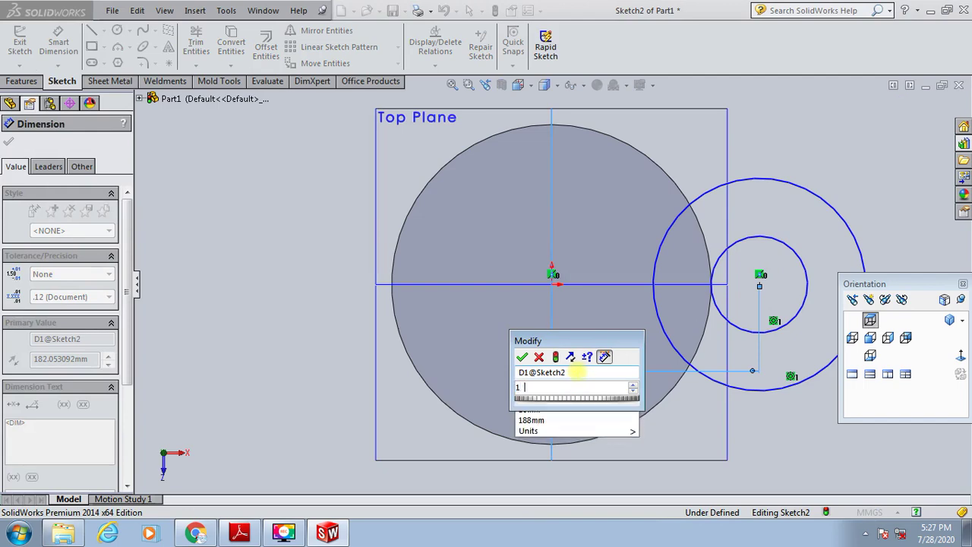
text(75)
key(Return)
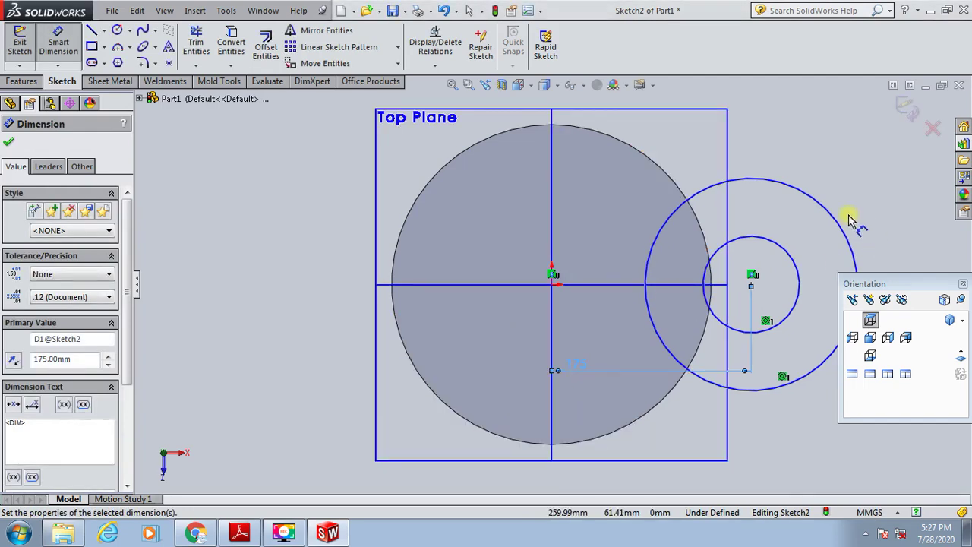
Dimension the outer circle to Ø100 and the inner circle to Ø47
click(841, 227)
click(843, 173)
text(1)
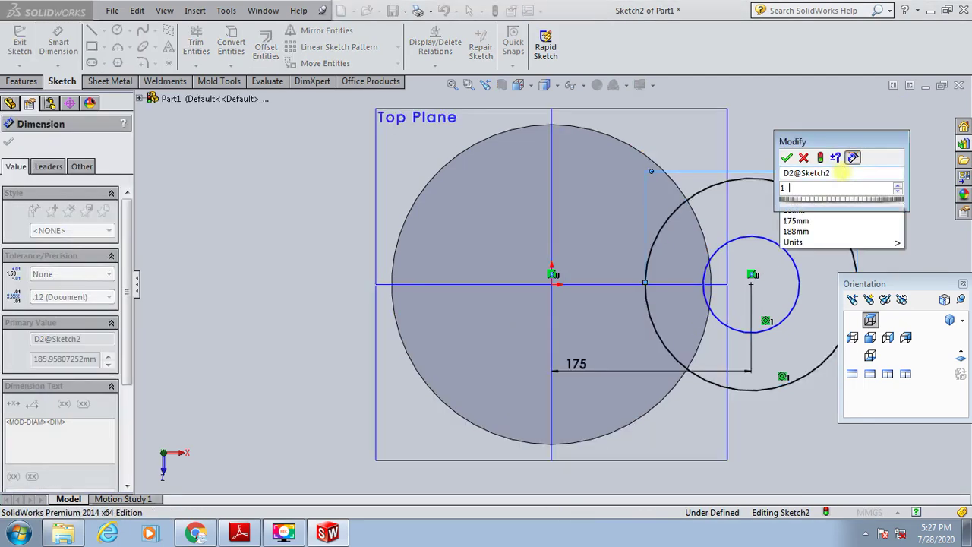
text(00)
key(Return)
click(776, 240)
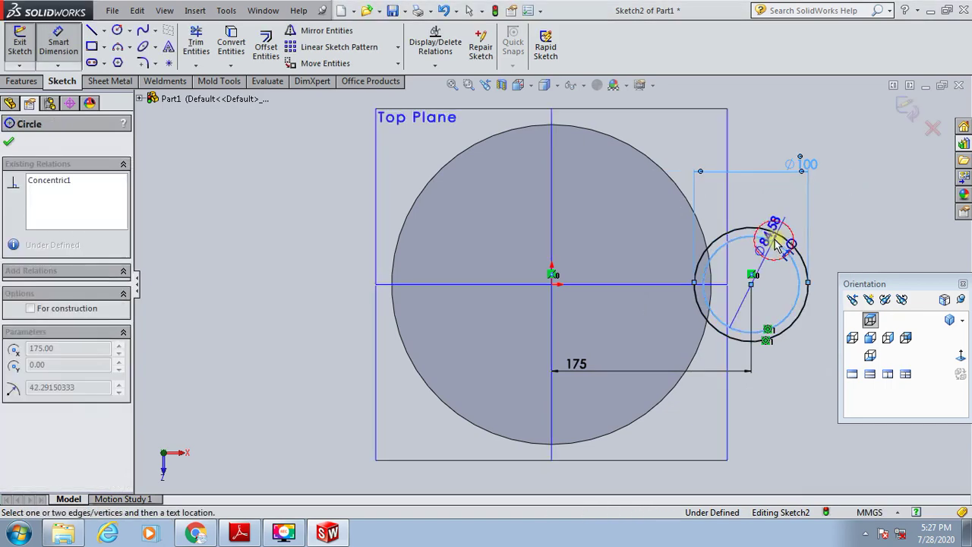
click(781, 201)
text(4)
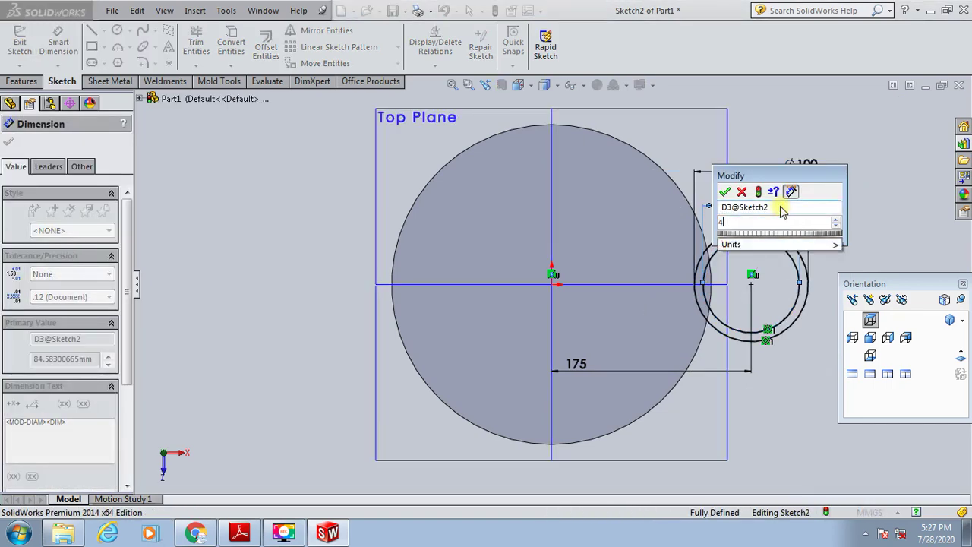
text(7)
key(Return)
click(863, 200)
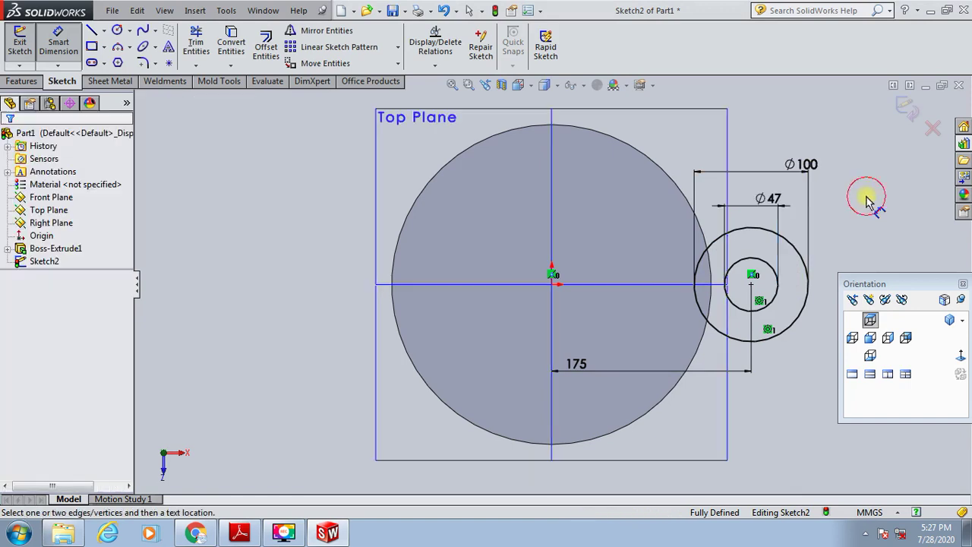
Convert the cylinder's outer edge into the sketch
click(247, 47)
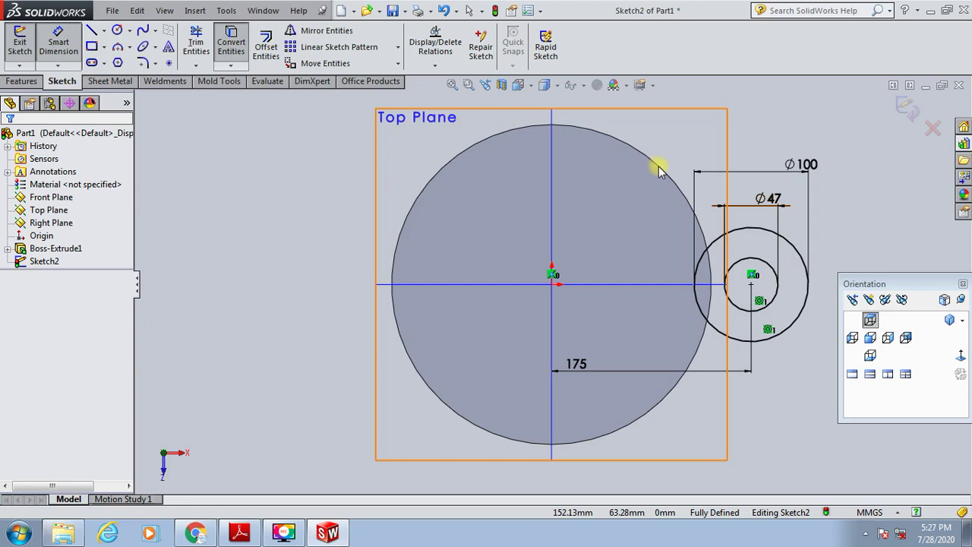
scroll(662, 174, down, 3)
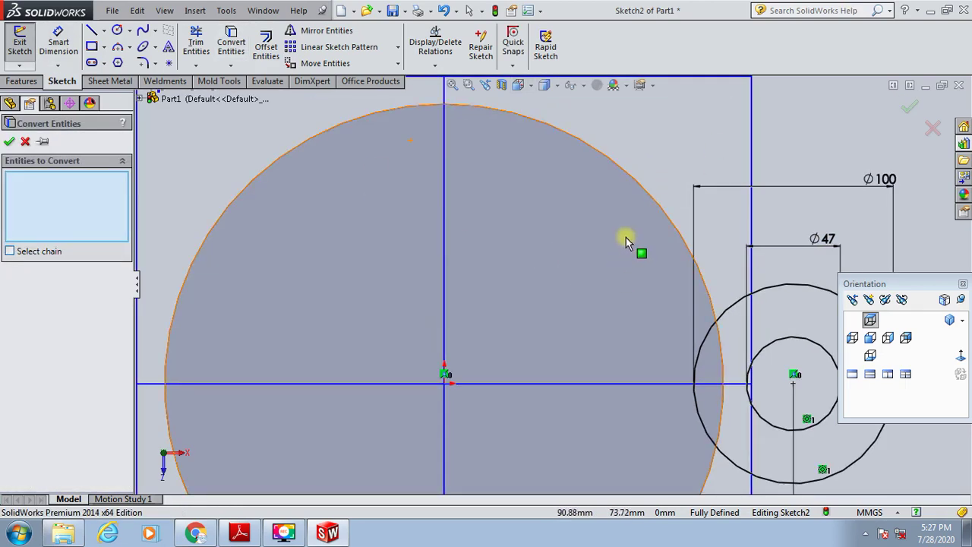
click(668, 217)
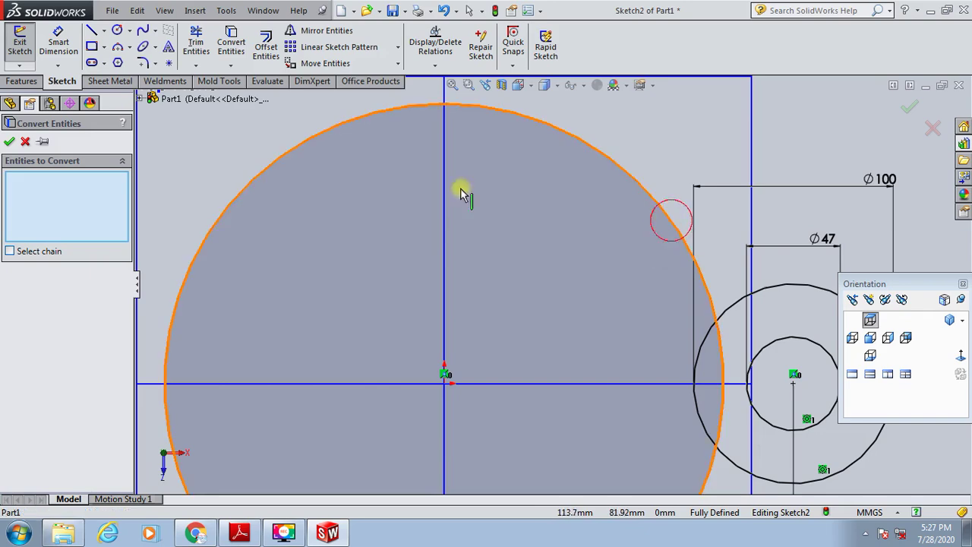
click(10, 142)
scroll(531, 274, up, 3)
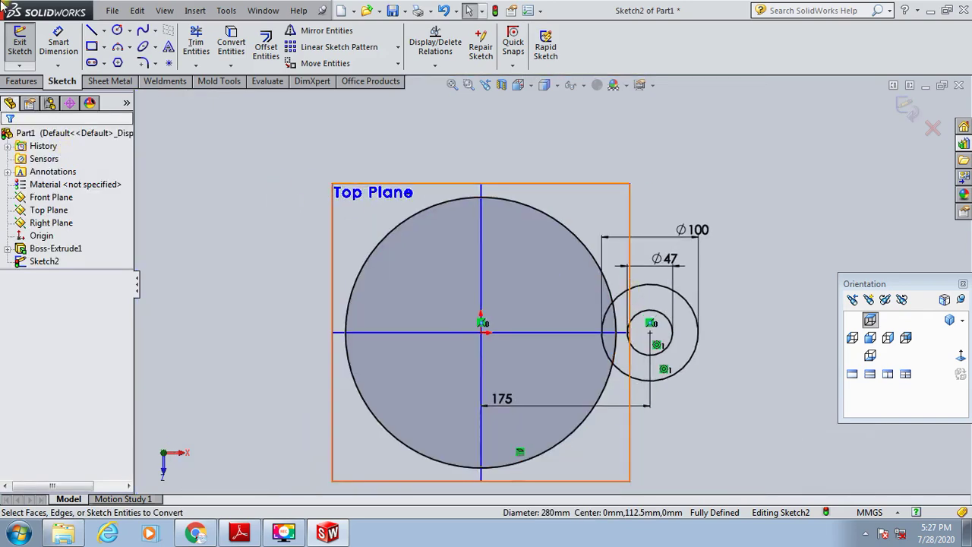
Draw an upper and a lower line running from the large circle past the small circles
click(92, 30)
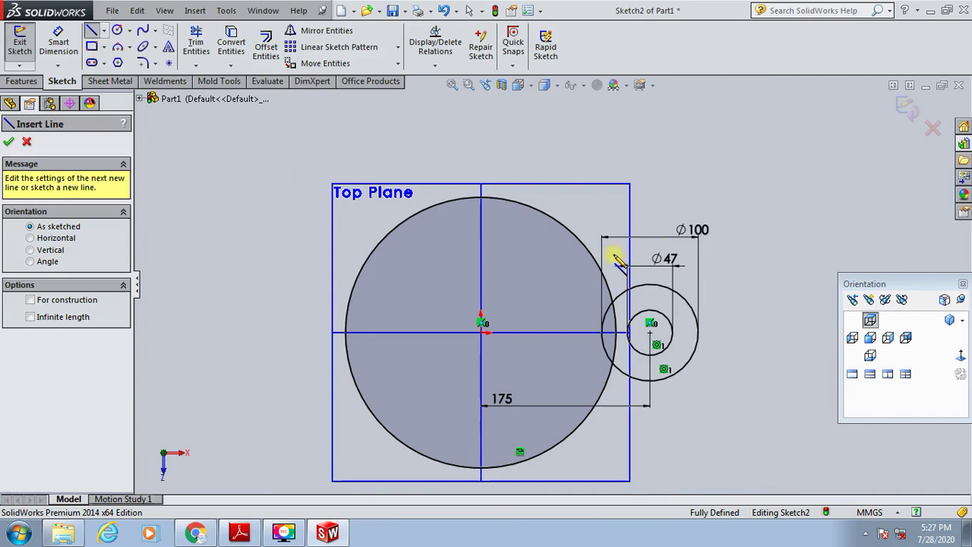
click(549, 276)
click(762, 276)
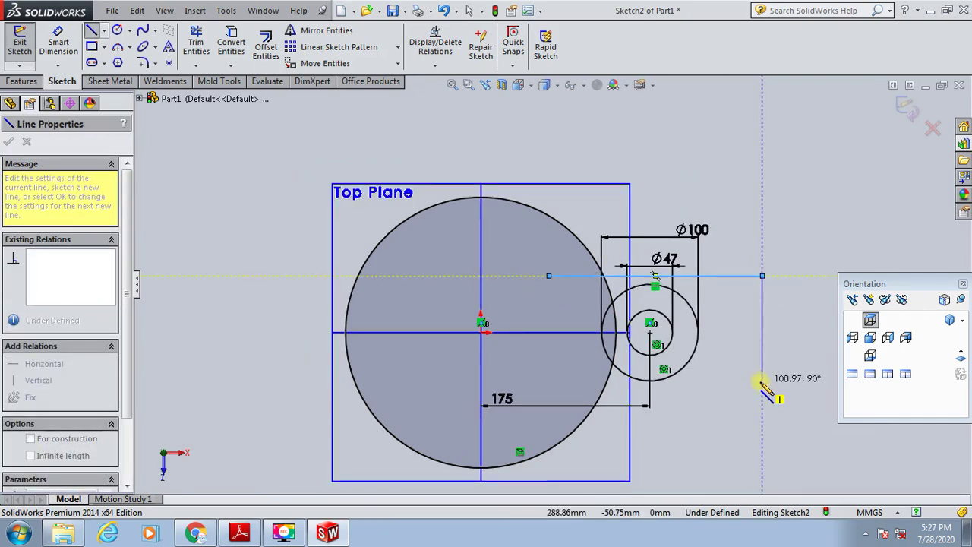
key(Escape)
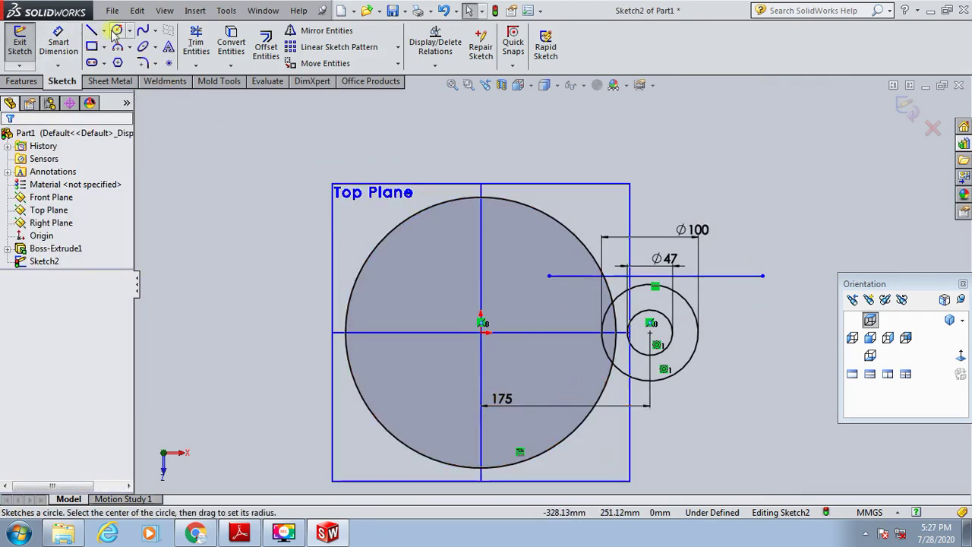
click(92, 31)
click(574, 398)
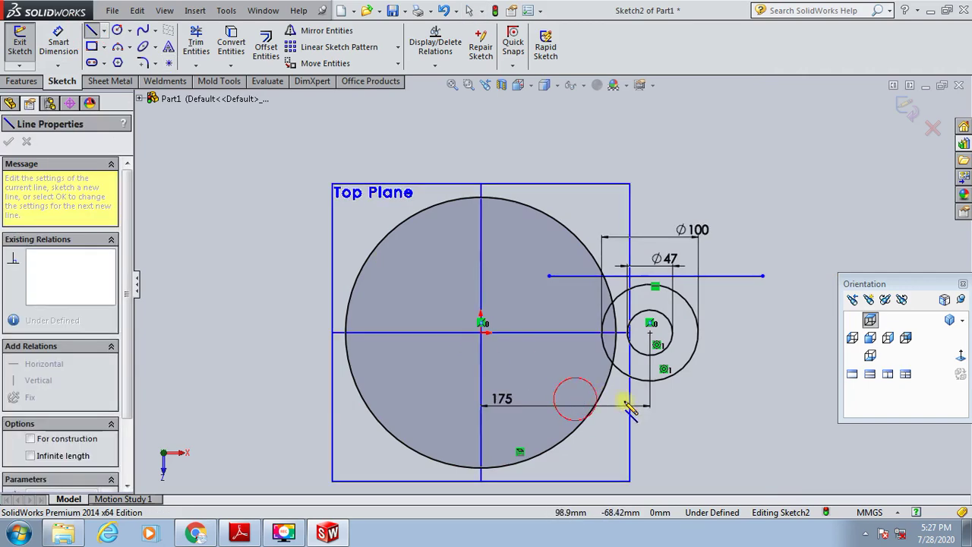
click(724, 395)
key(Escape)
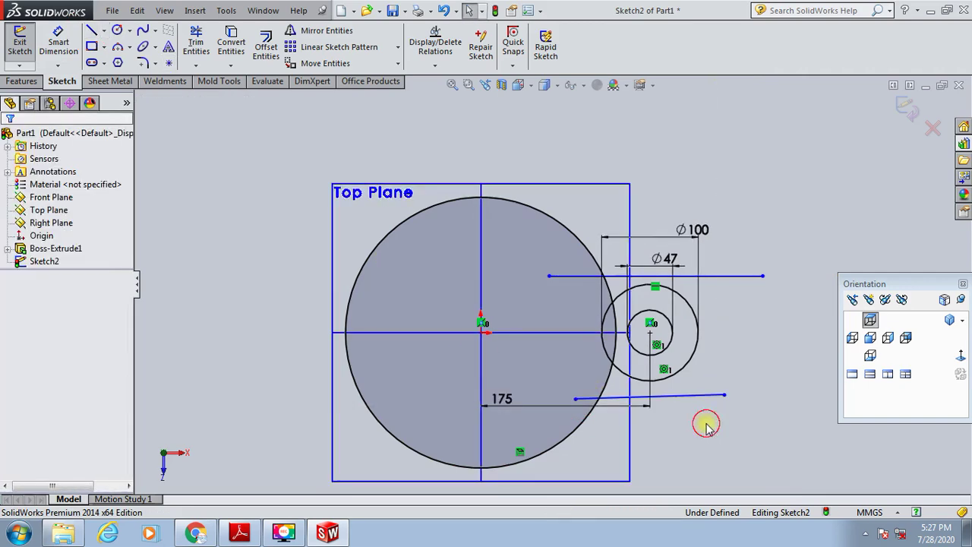
Make both lines tangent to the Ø100 circle and the lower line horizontal
scroll(705, 427, down, 3)
click(643, 321)
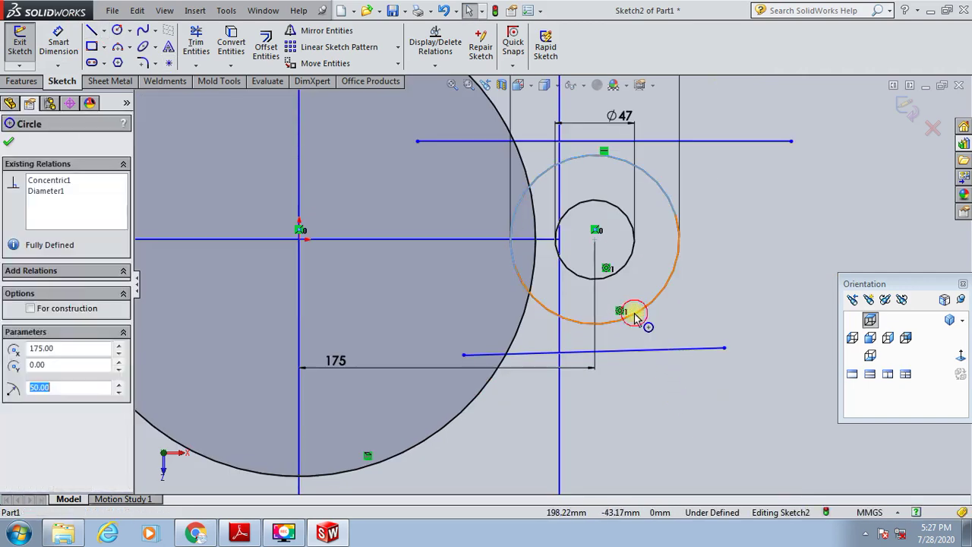
ctrl+click(624, 352)
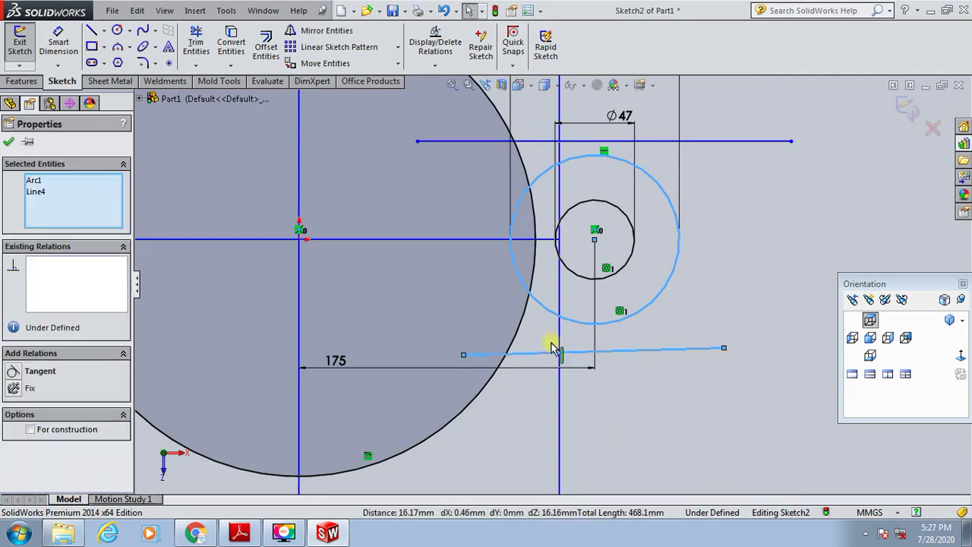
click(13, 372)
click(651, 428)
click(668, 322)
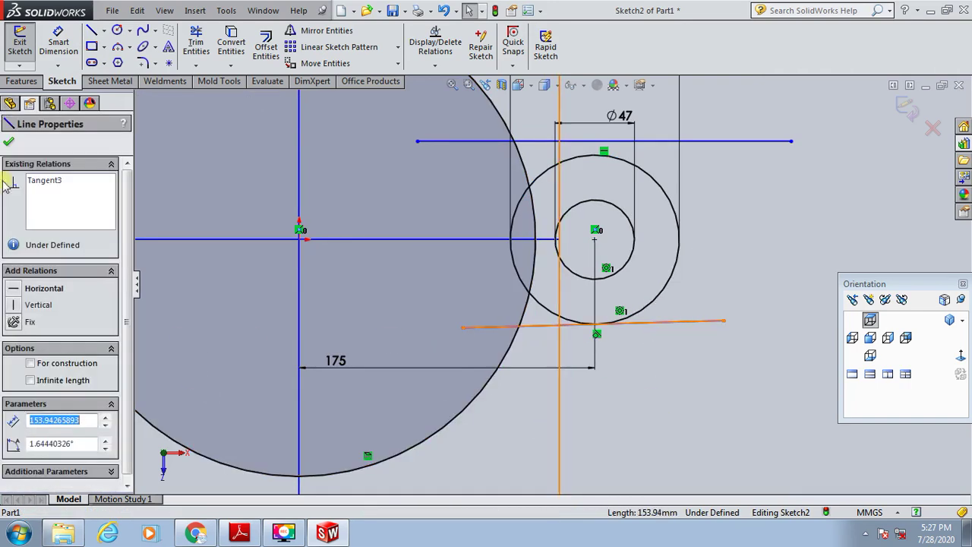
click(17, 289)
click(568, 397)
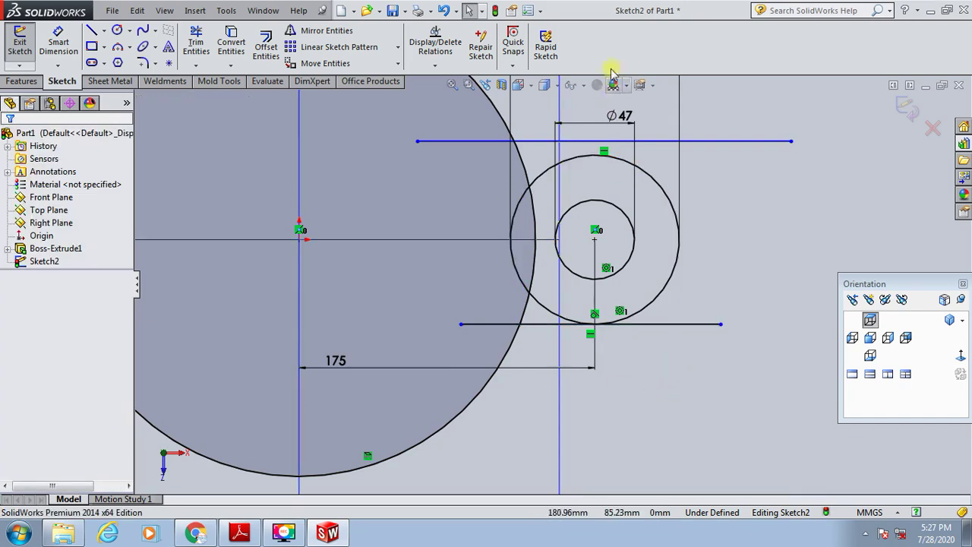
click(619, 140)
ctrl+click(617, 157)
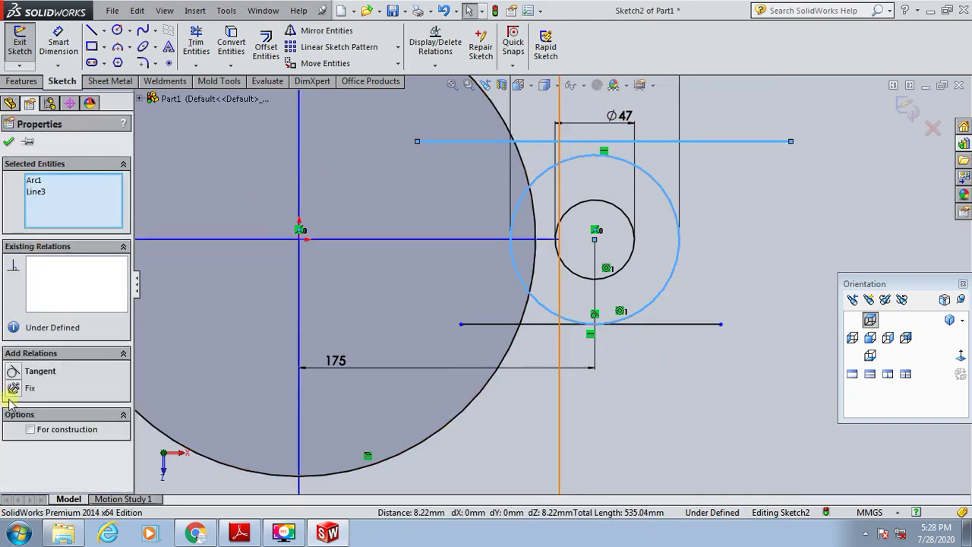
click(20, 370)
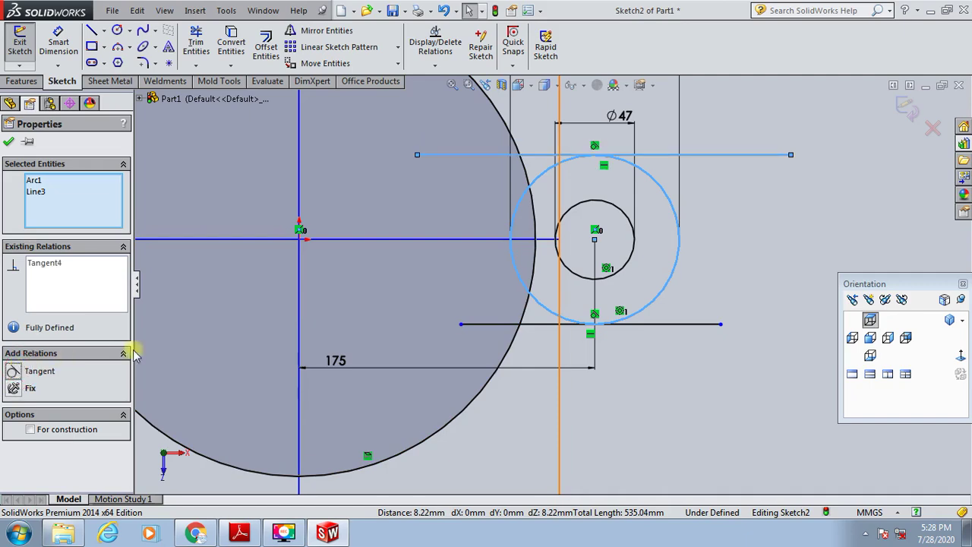
click(630, 374)
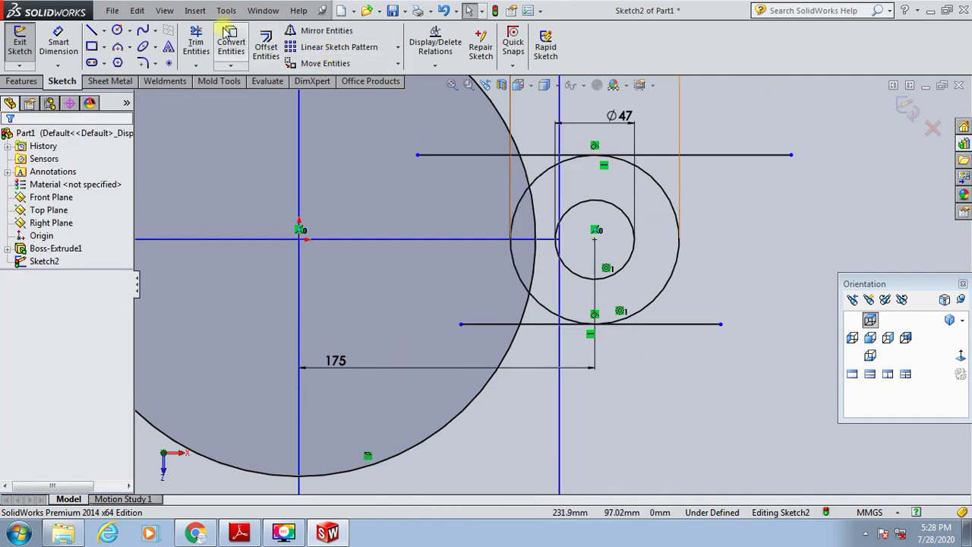
Power-trim the upper and lower line ends inside the large circle to close the lug outline
click(196, 42)
scroll(637, 145, down, 1)
scroll(642, 148, down, 1)
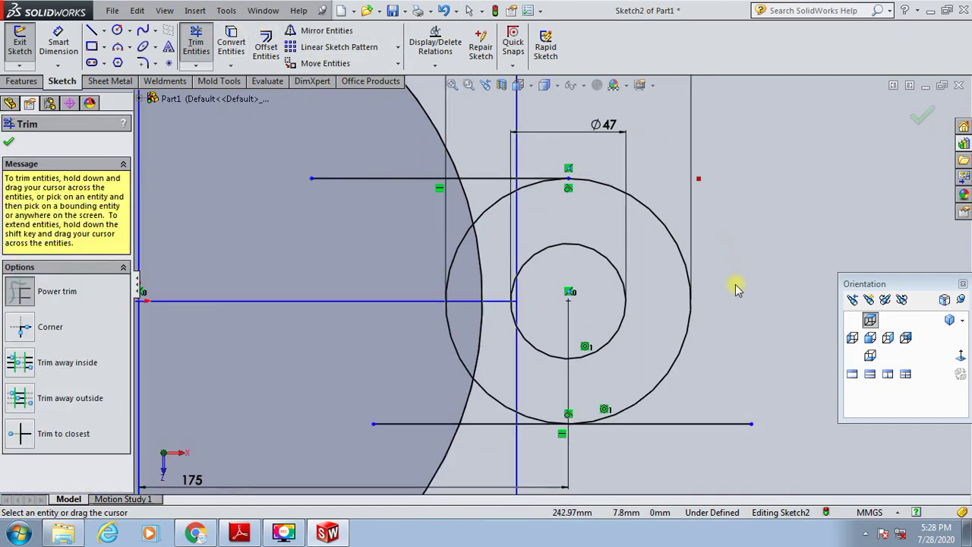
scroll(414, 449, down, 1)
scroll(413, 450, down, 1)
drag(529, 426, 489, 256)
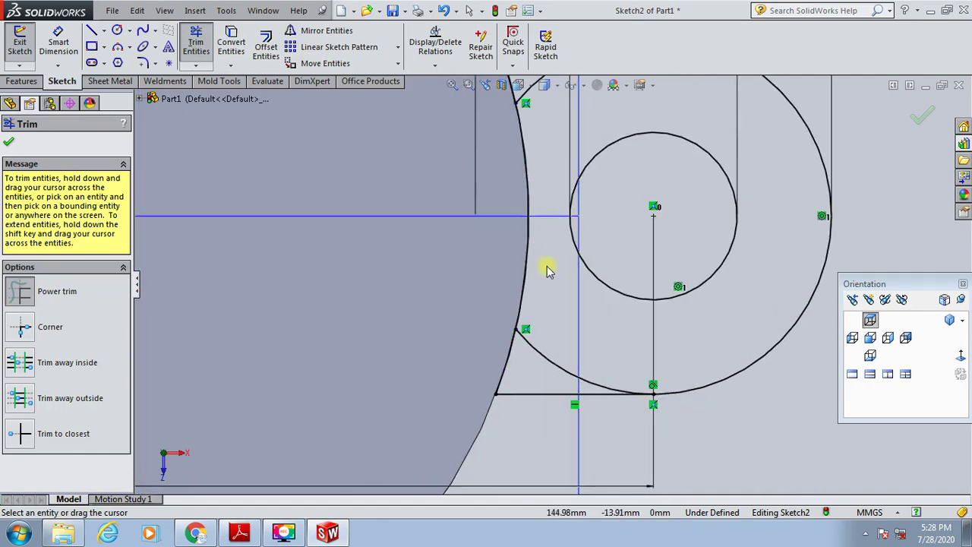
scroll(538, 282, up, 1)
scroll(549, 190, down, 1)
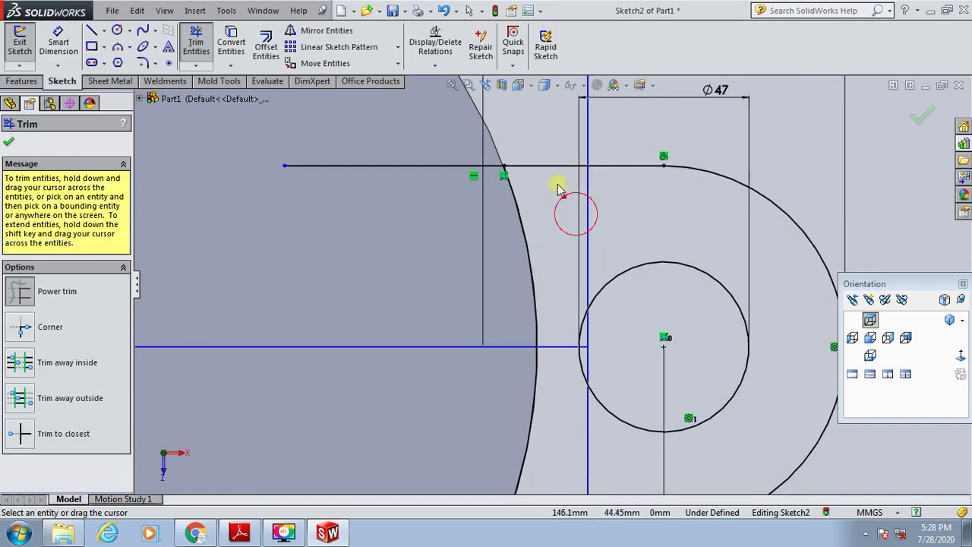
drag(360, 114, 369, 171)
scroll(769, 231, up, 3)
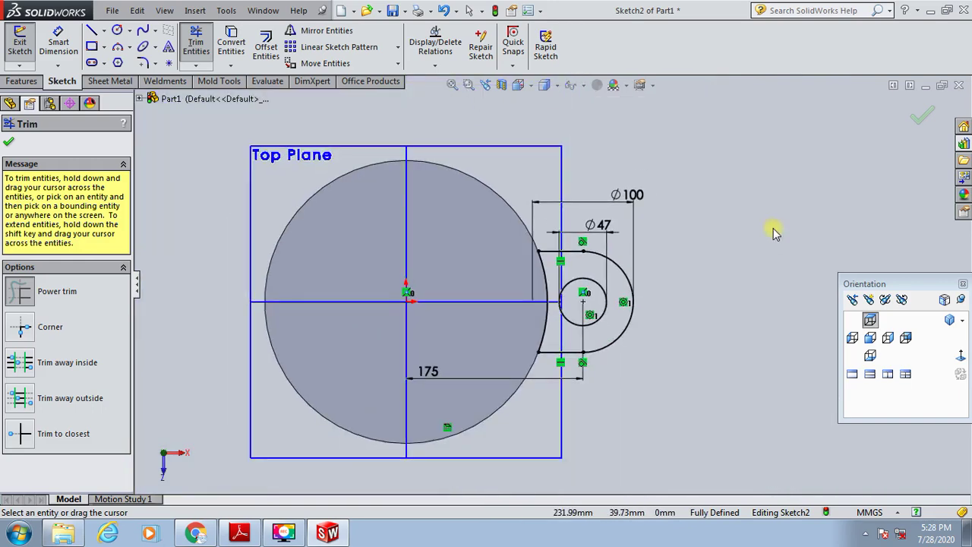
click(8, 144)
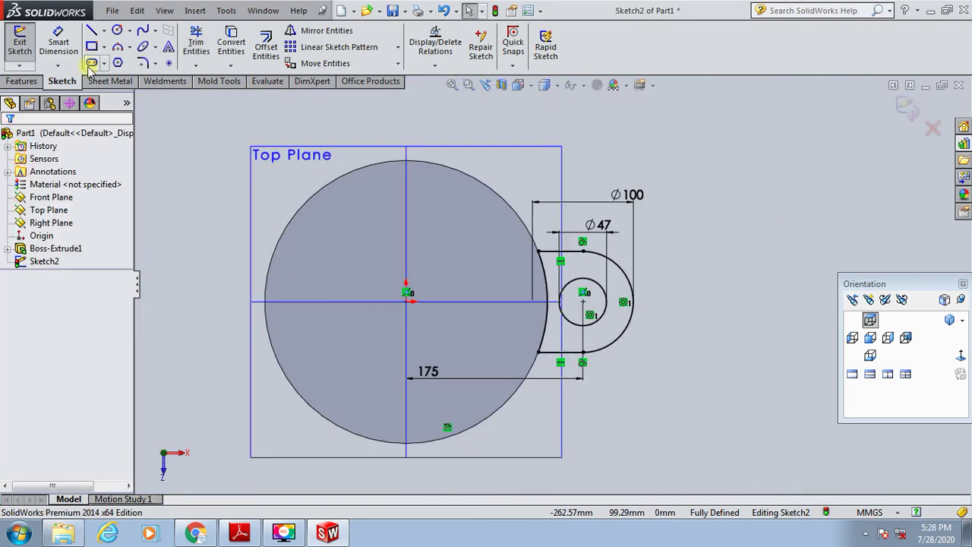
click(398, 48)
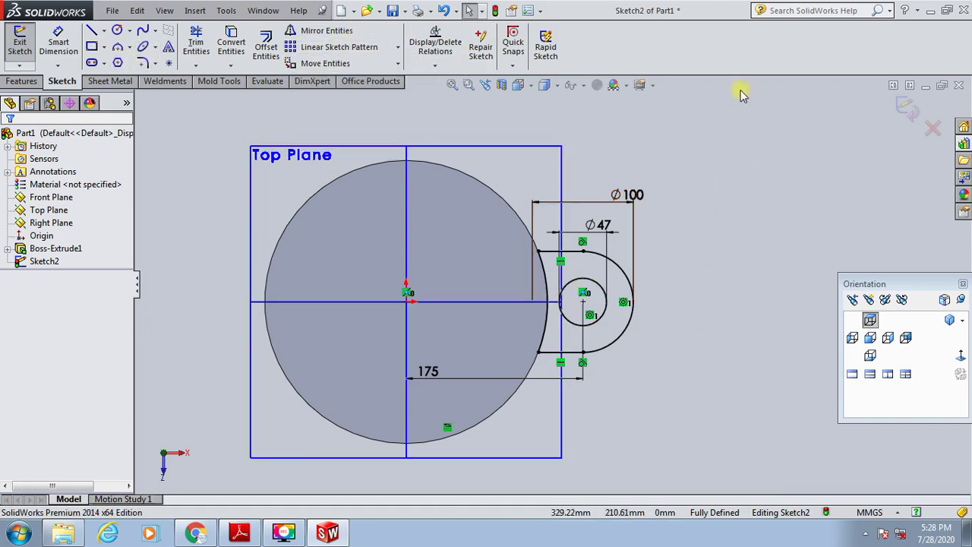
Extrude the lug sketch 32 mm in the reversed, downward direction onto the cylinder
click(905, 106)
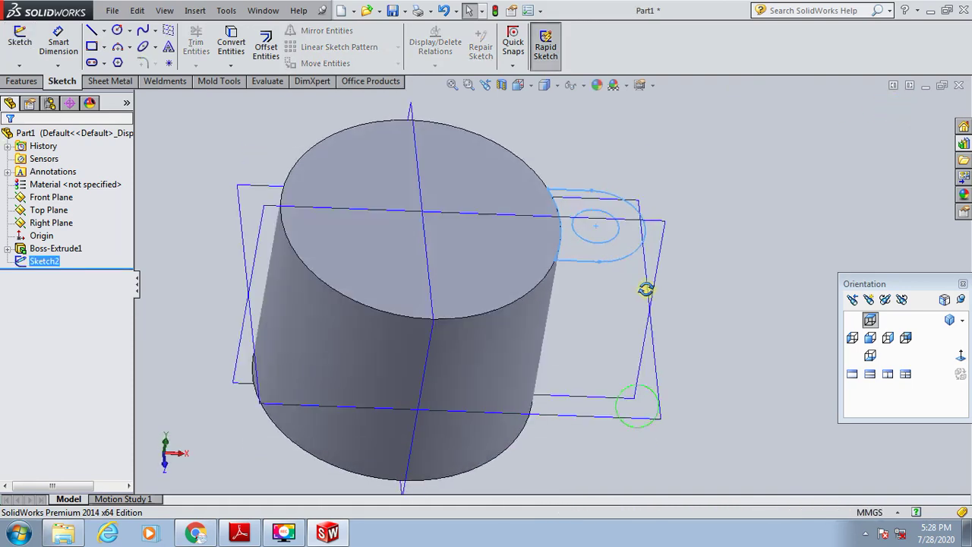
click(21, 81)
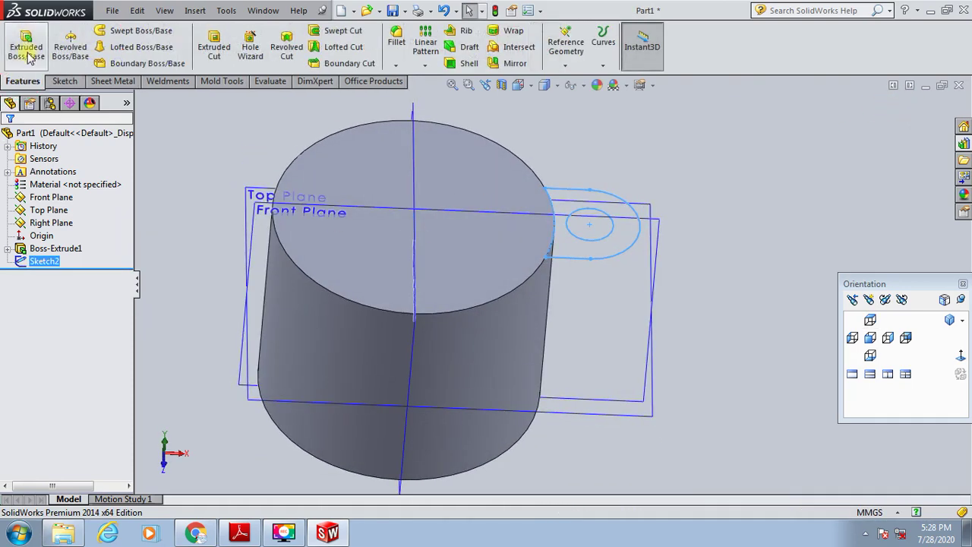
click(29, 51)
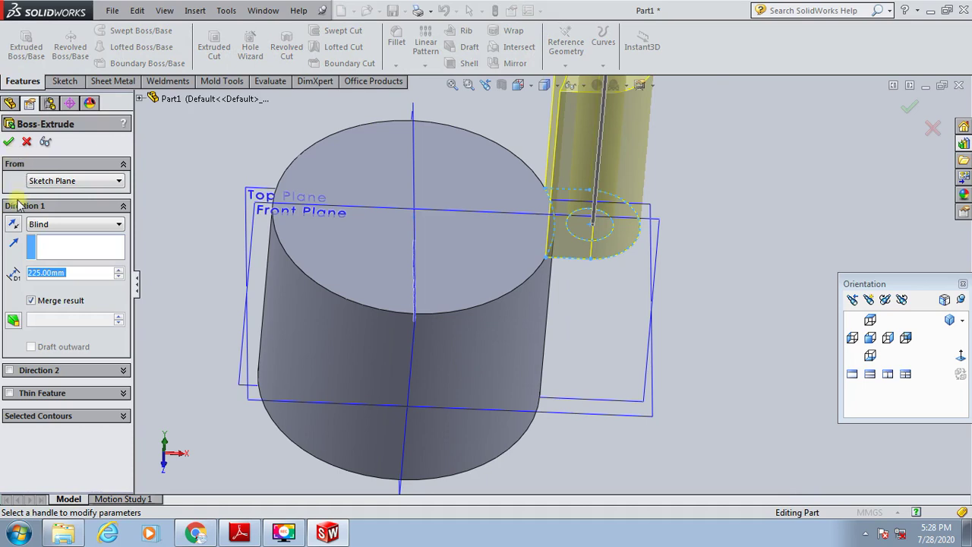
click(15, 243)
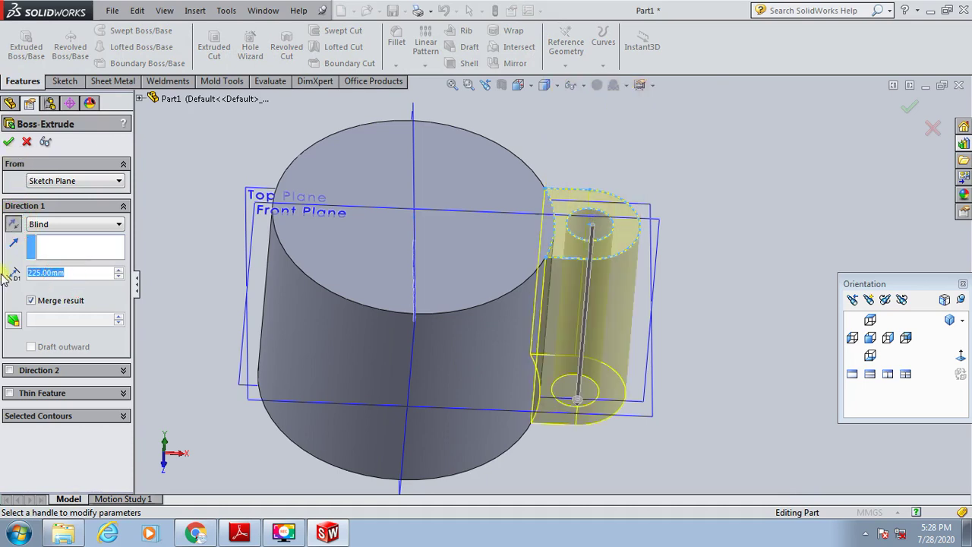
text(32)
key(Return)
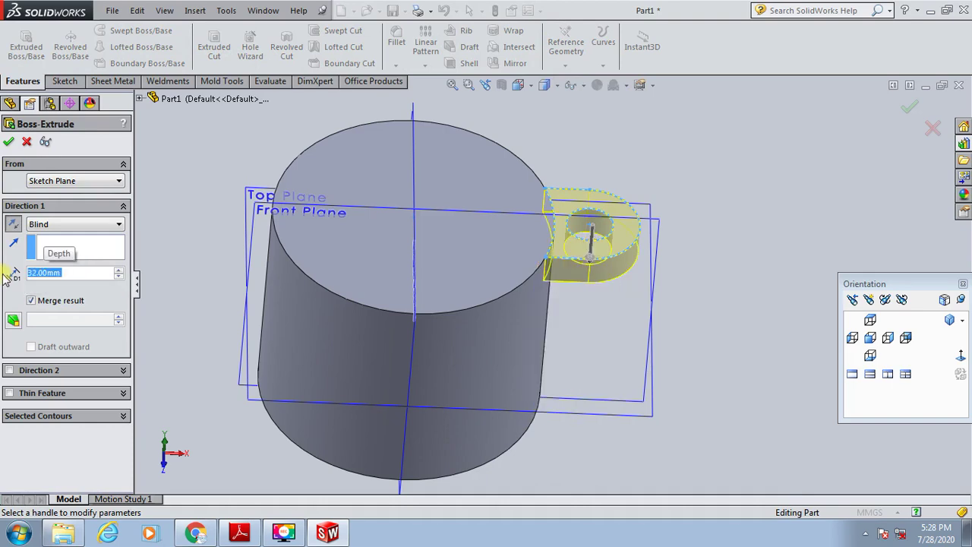
click(9, 144)
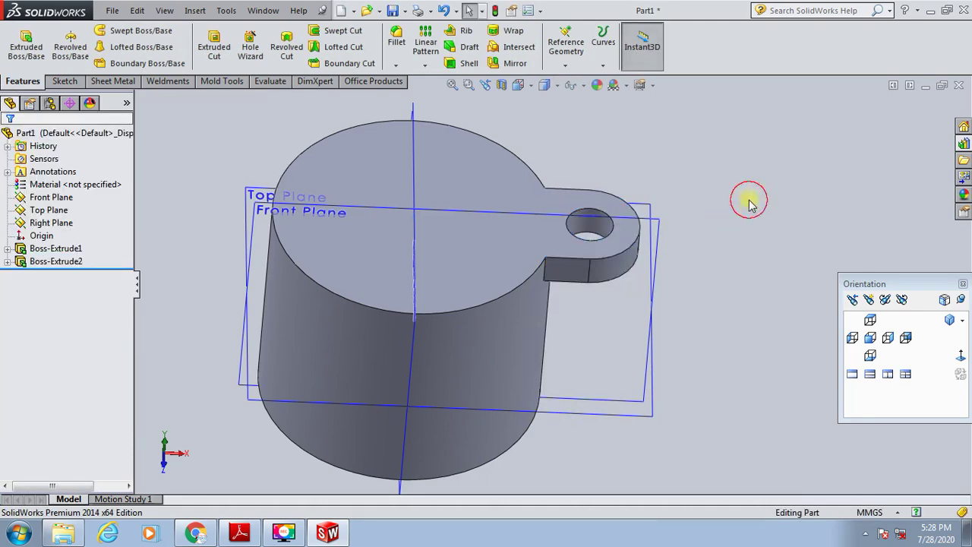
mouse_move(749, 199)
middle_down()
mouse_move(737, 221)
mouse_move(638, 240)
middle_up()
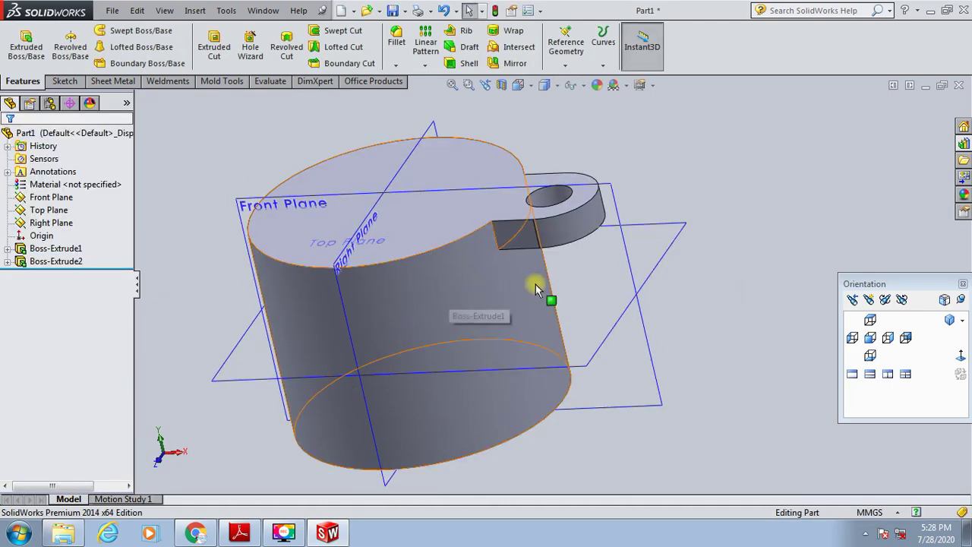
Show temporary axes and start a circular pattern of the lug feature Boss-Extrude2
click(167, 11)
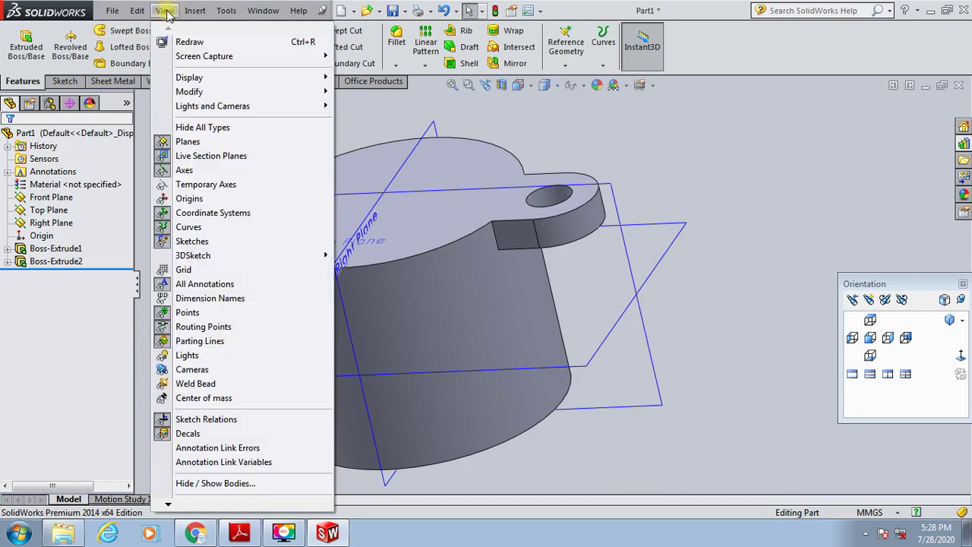
click(210, 185)
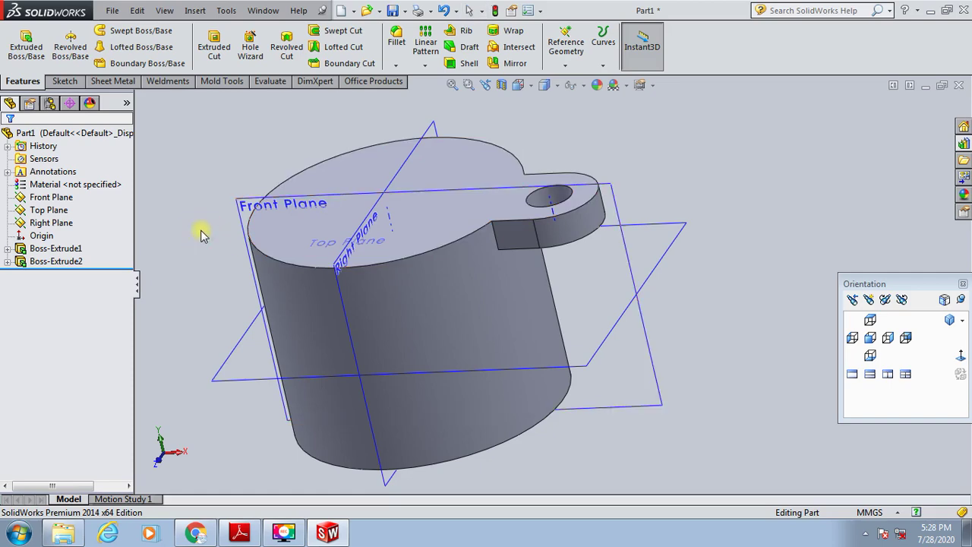
click(34, 262)
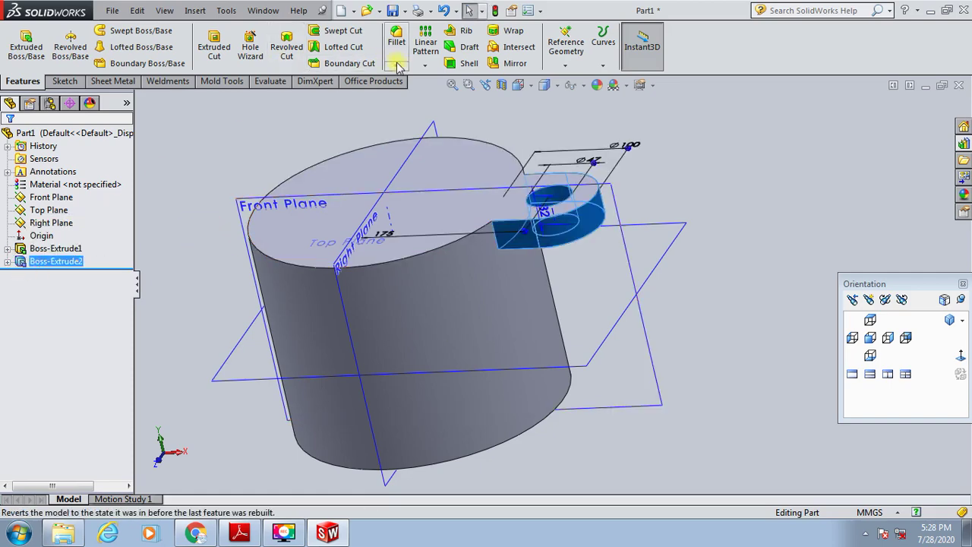
click(425, 67)
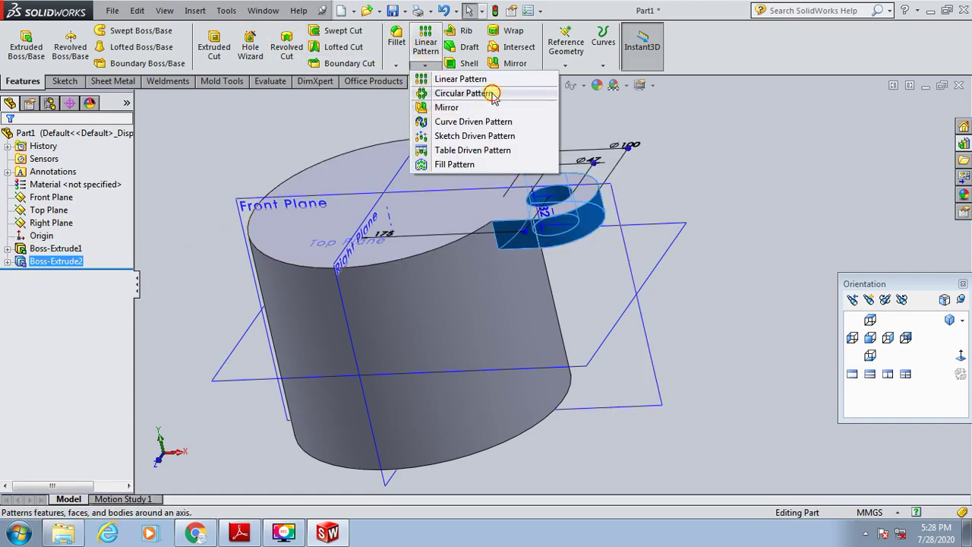
click(463, 79)
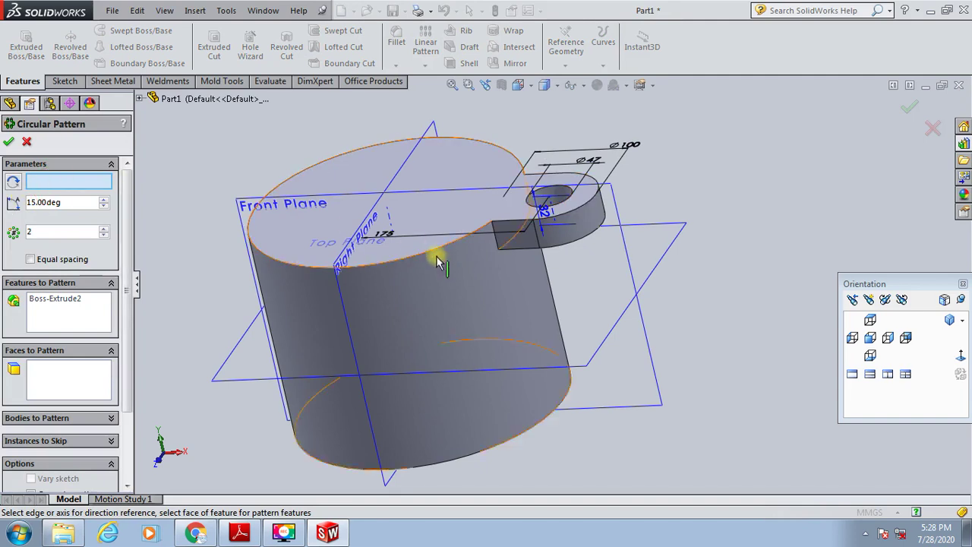
Pattern the lug 3 times, equally spaced over 360° about Axis1; select Boss-Extrude2 and CirPattern1
click(386, 215)
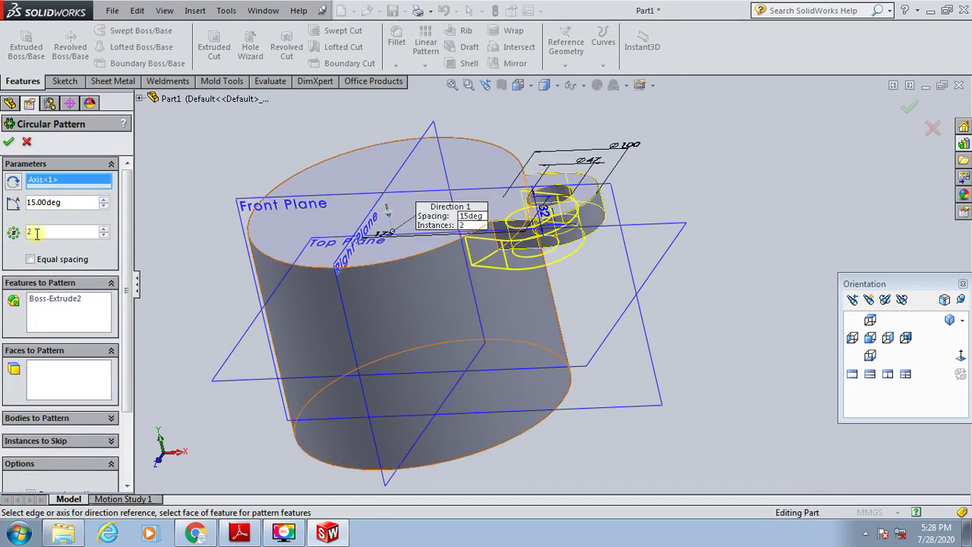
click(35, 233)
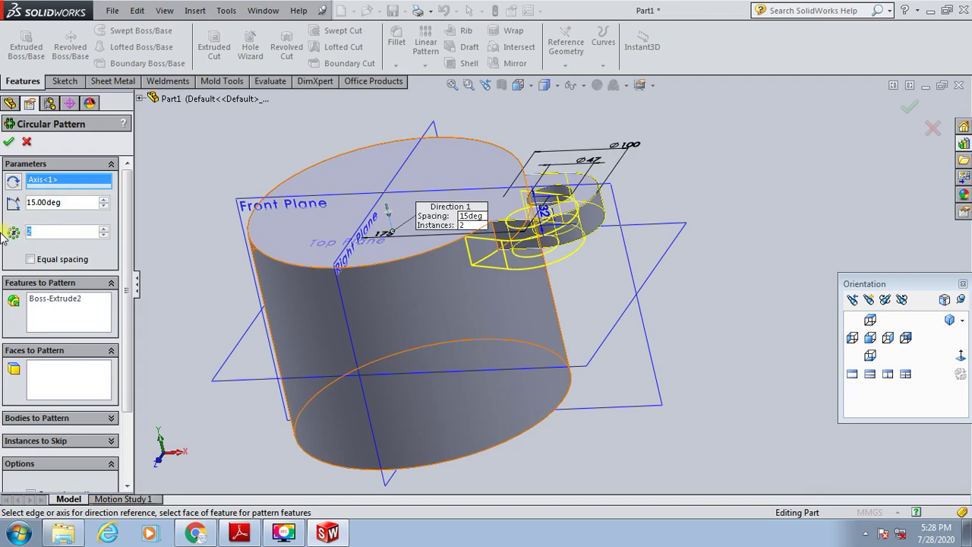
text(3)
click(31, 259)
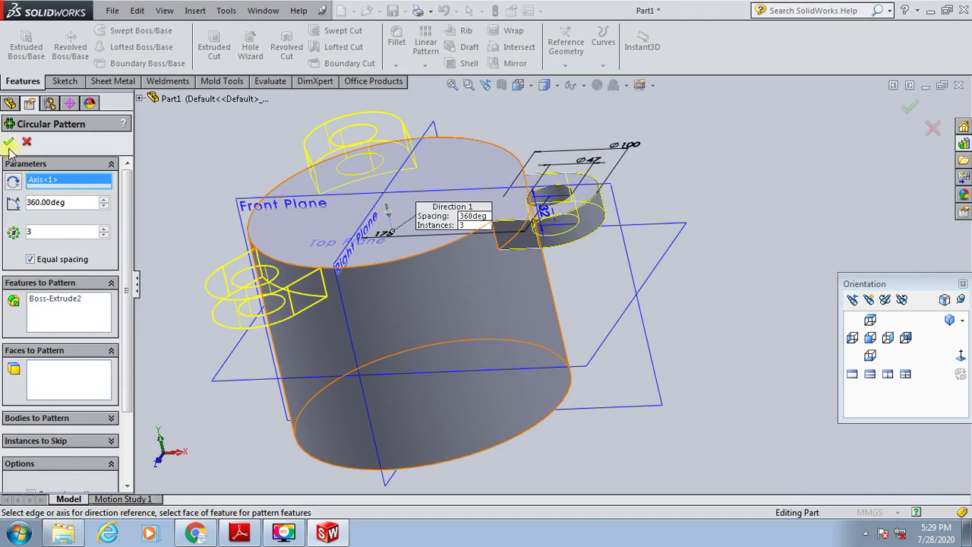
mouse_move(825, 205)
middle_down()
mouse_move(825, 230)
mouse_move(830, 202)
middle_up()
click(47, 263)
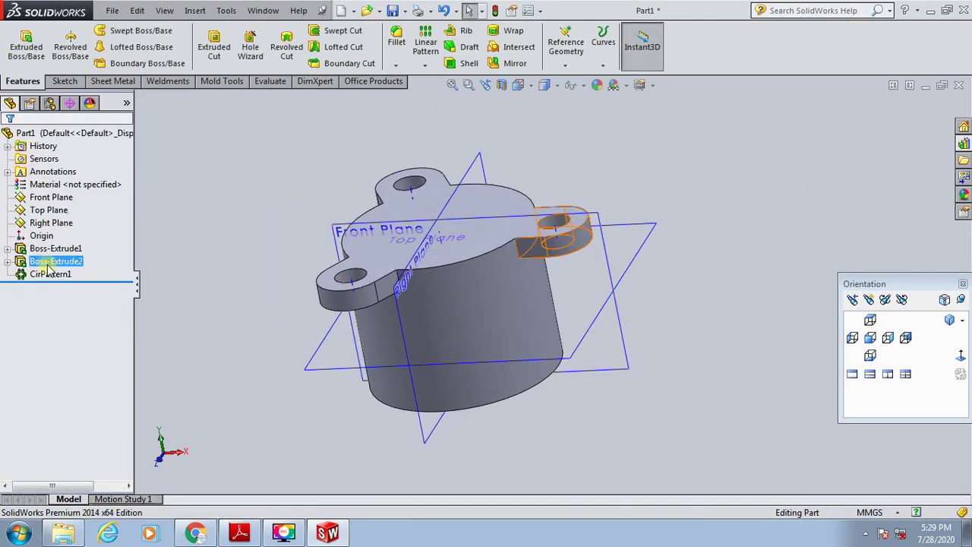
ctrl+click(48, 273)
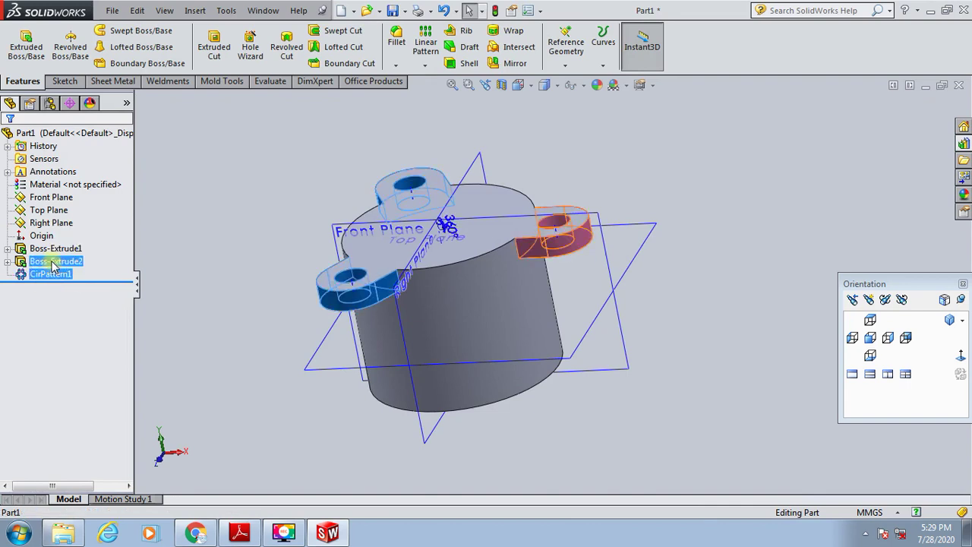
Mirror Boss-Extrude2 and CirPattern1 about the Top Plane, then return to the PDF drawing
click(425, 65)
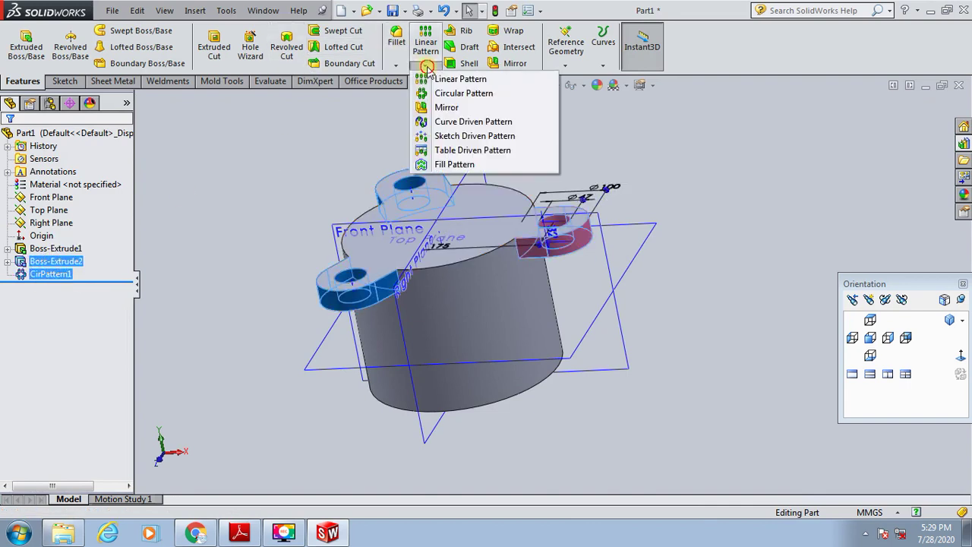
click(445, 107)
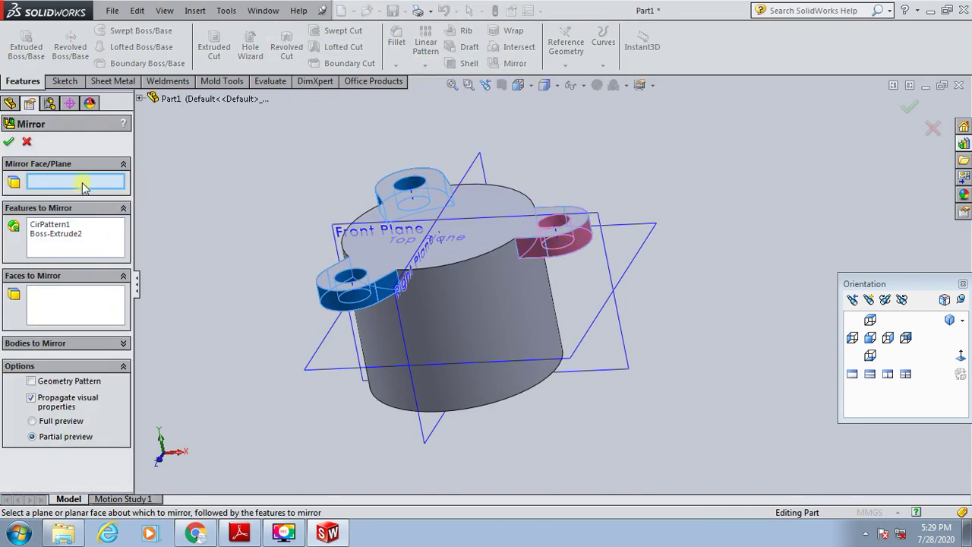
click(646, 256)
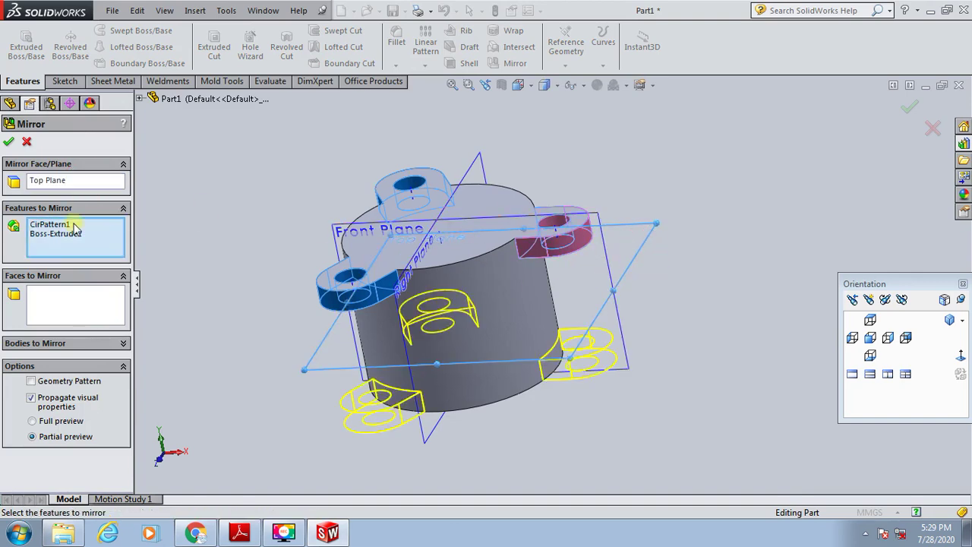
click(9, 143)
middle_drag(152, 190, 354, 265)
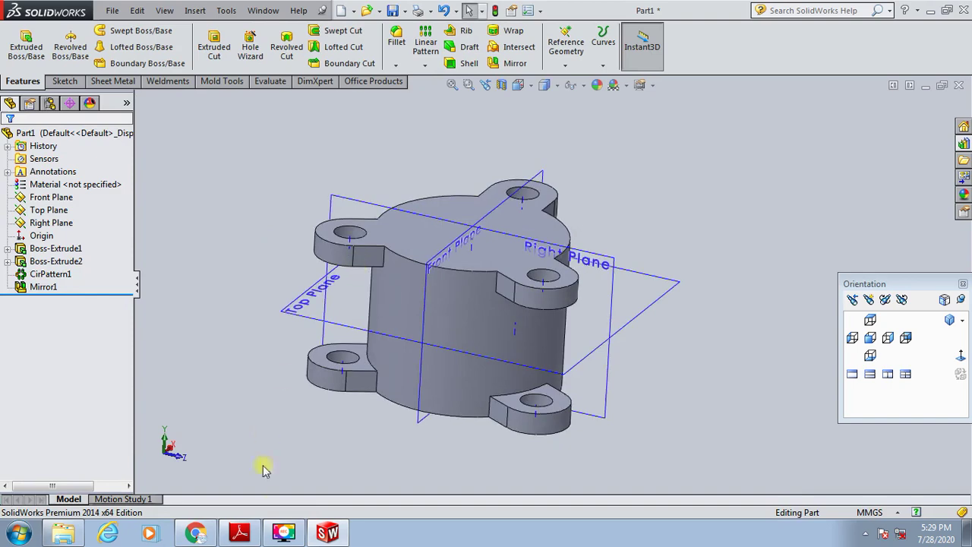
click(239, 532)
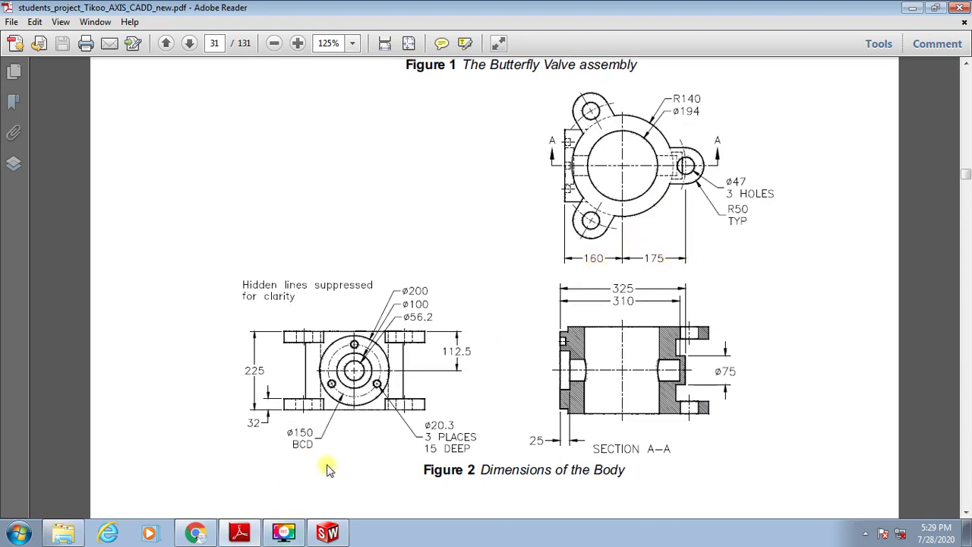
click(330, 534)
mouse_move(280, 213)
middle_down()
mouse_move(560, 350)
mouse_move(642, 451)
mouse_move(620, 447)
mouse_move(600, 382)
middle_up()
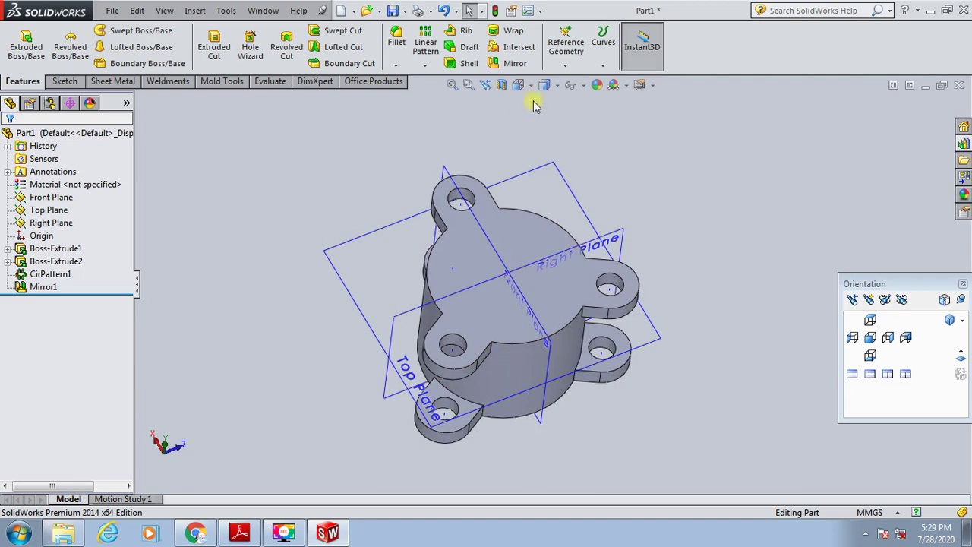
Trial a flipped 160 mm offset plane from the Front Plane, then cancel it
click(566, 47)
click(577, 81)
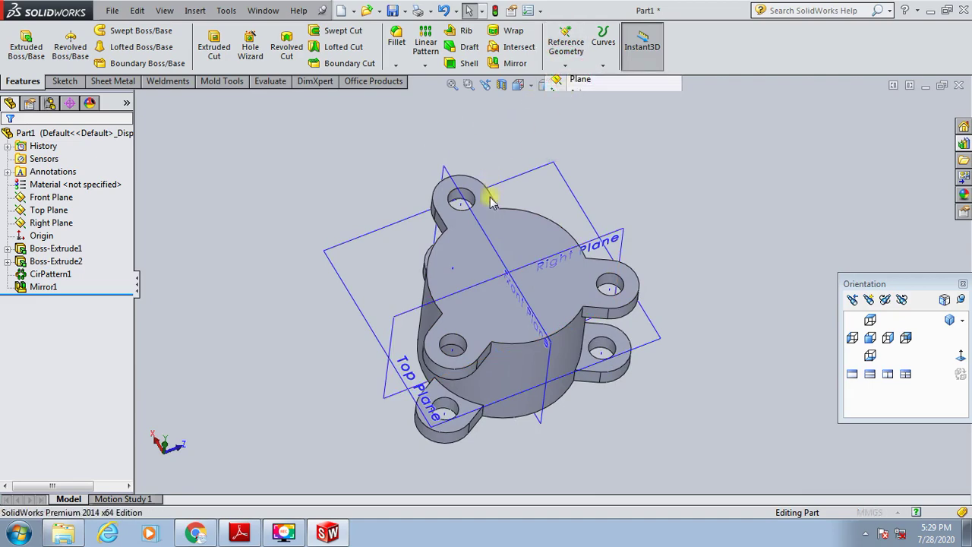
click(497, 254)
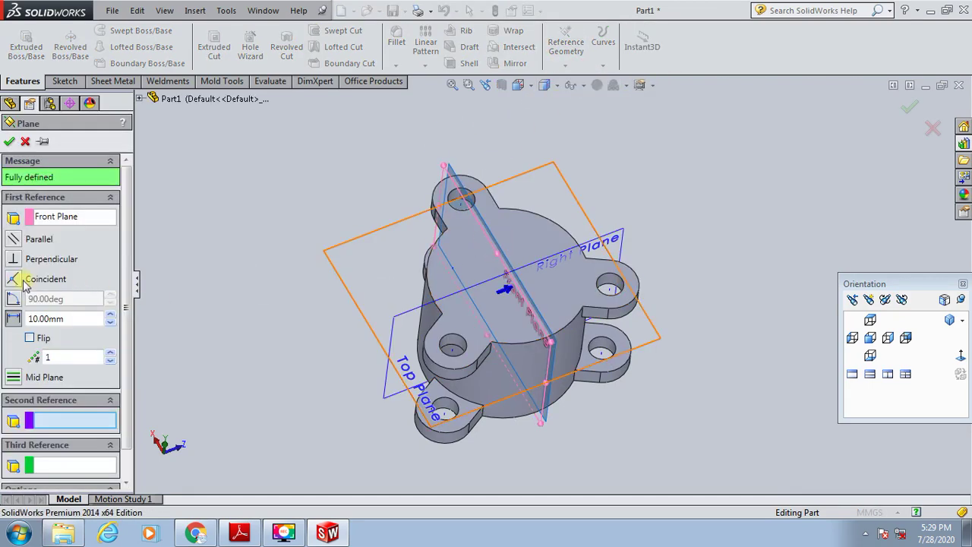
click(30, 337)
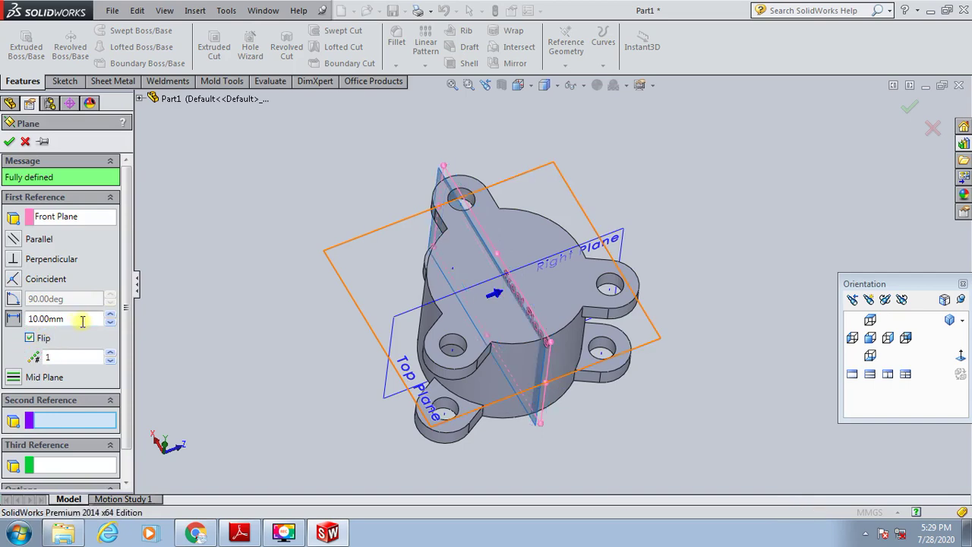
mouse_move(260, 329)
middle_down()
mouse_move(293, 332)
mouse_move(286, 289)
middle_up()
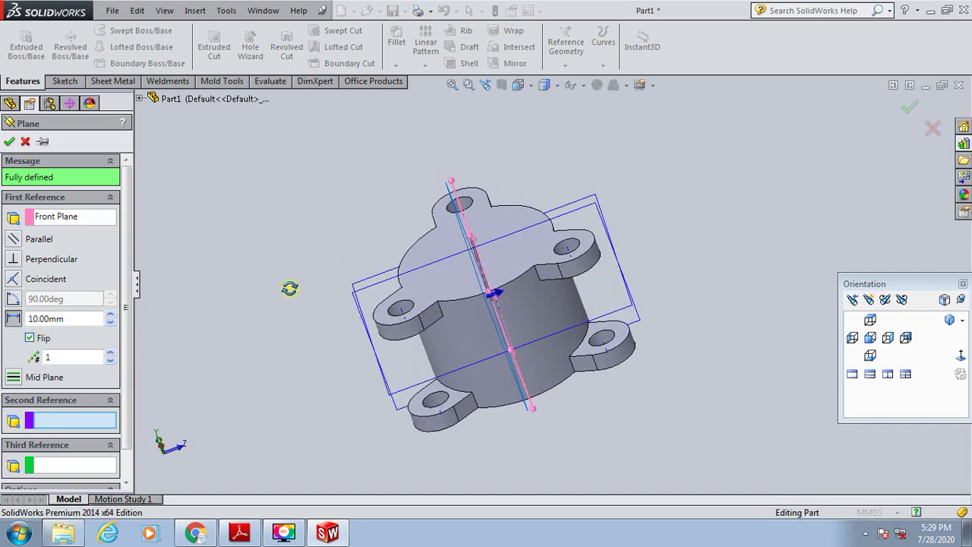
click(30, 338)
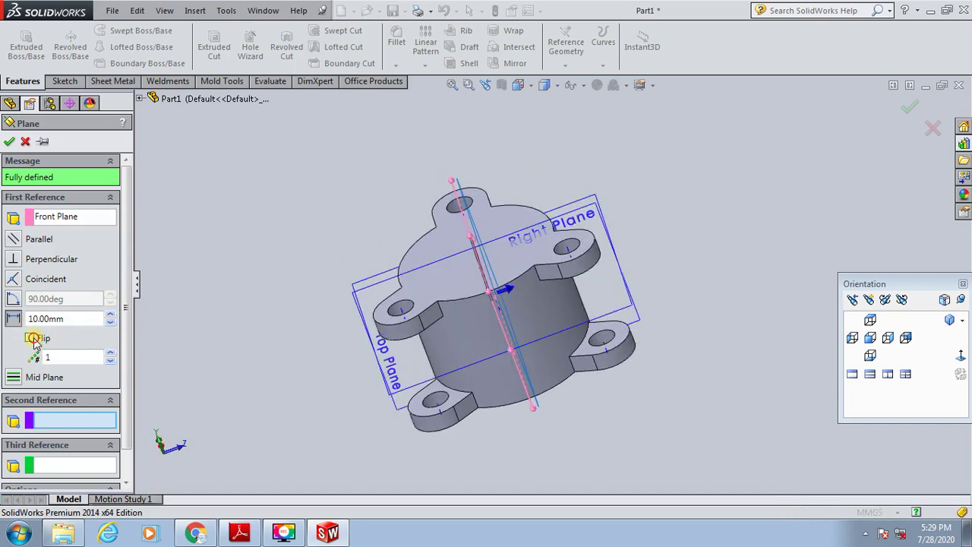
click(31, 338)
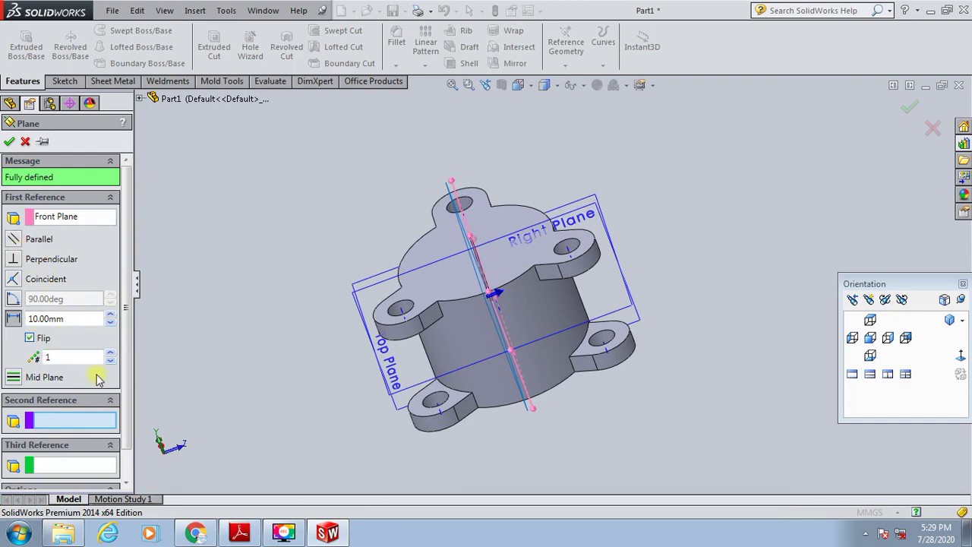
mouse_move(122, 328)
mouse_down()
mouse_move(124, 455)
mouse_move(124, 210)
mouse_up()
drag(76, 318, 3, 318)
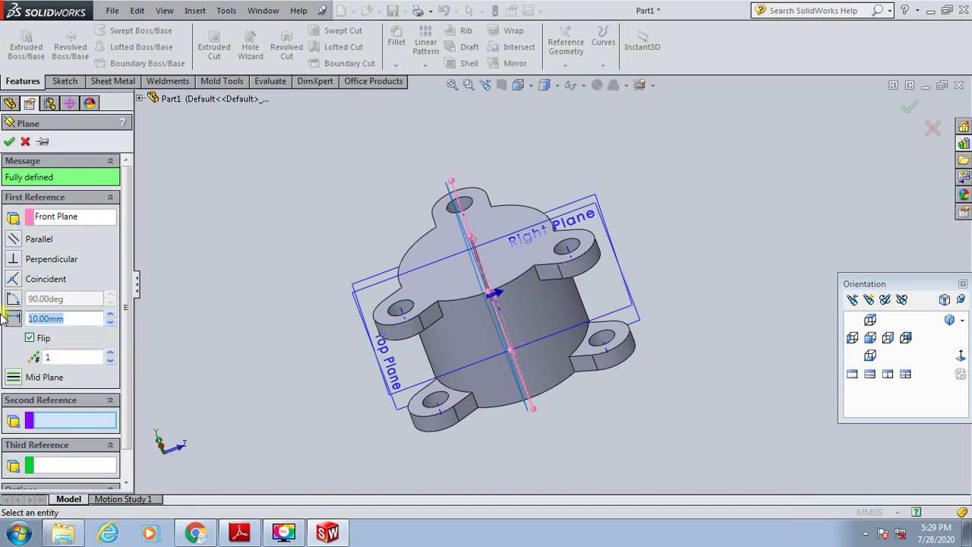
text(160)
key(Return)
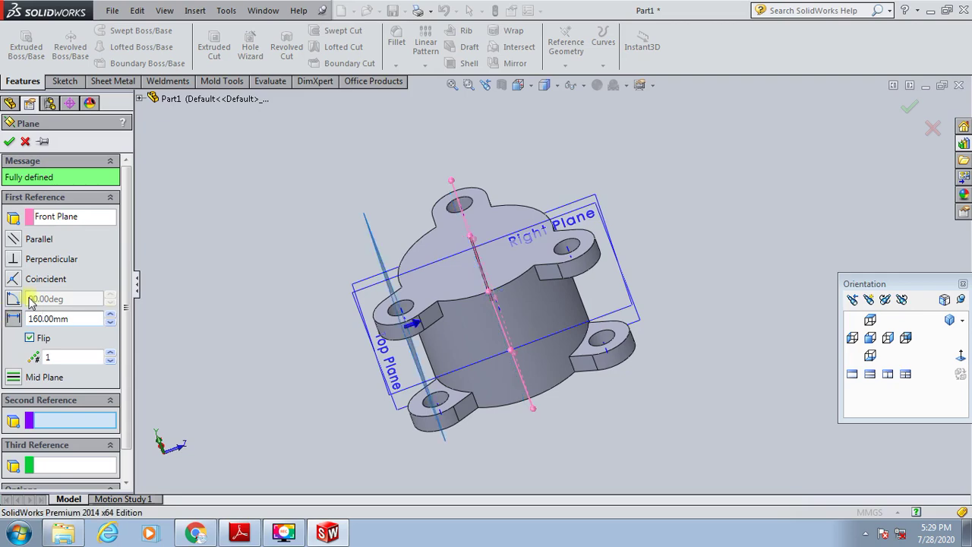
mouse_move(188, 269)
middle_down()
mouse_move(271, 281)
mouse_move(342, 267)
mouse_move(337, 321)
mouse_move(317, 354)
middle_up()
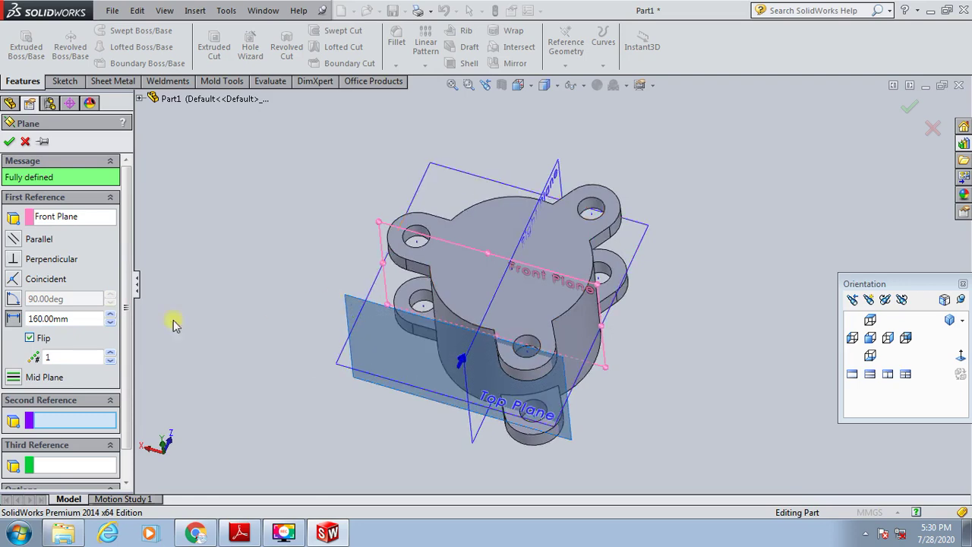
click(25, 142)
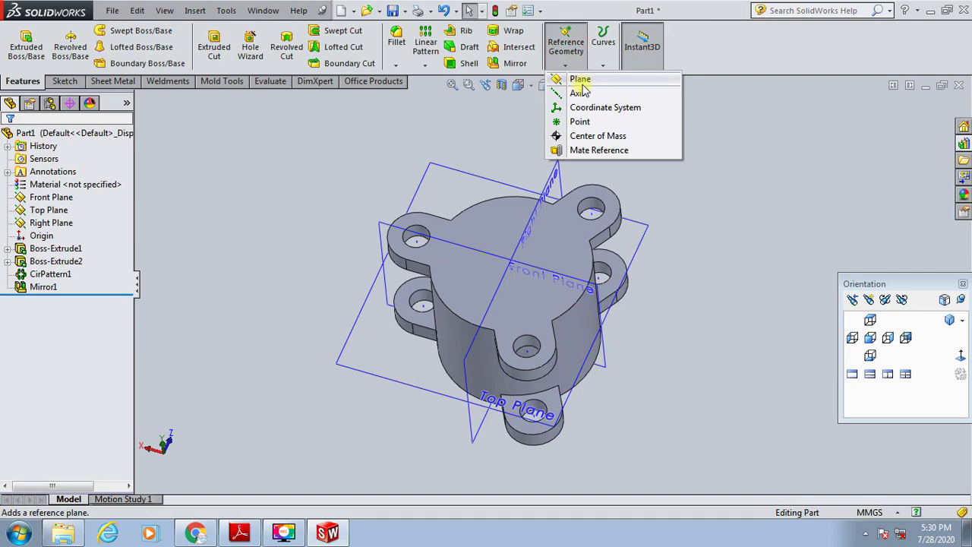
Create Plane1 offset 160 mm from the Right Plane on the flipped side
click(579, 79)
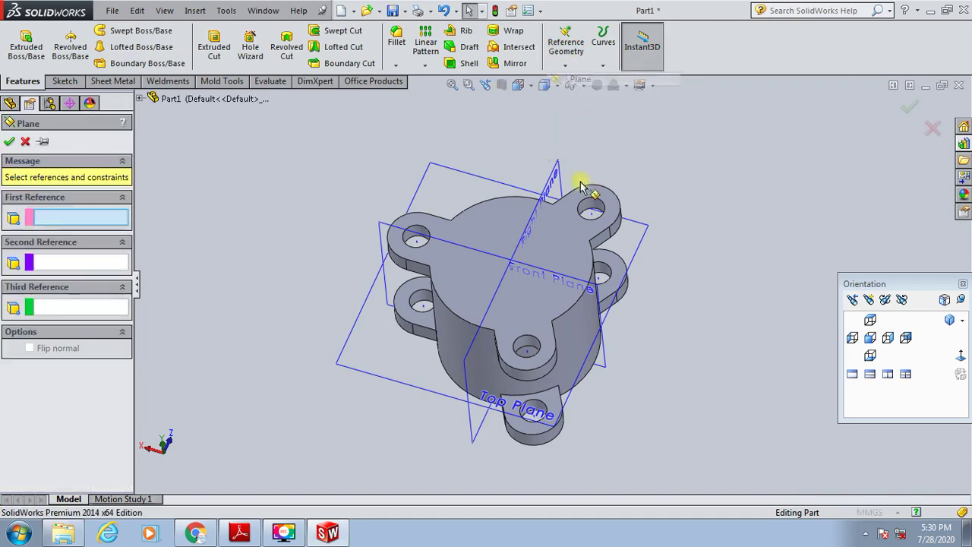
click(520, 235)
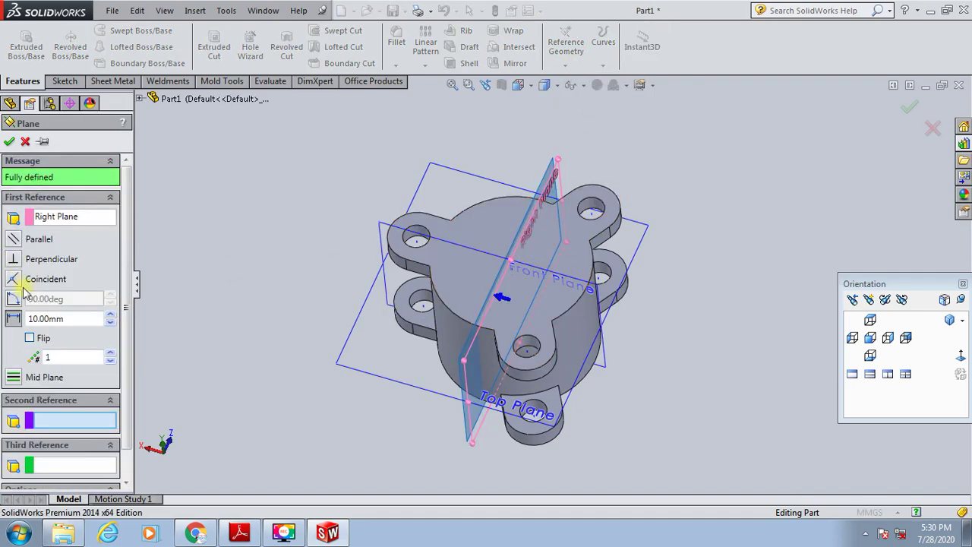
click(43, 343)
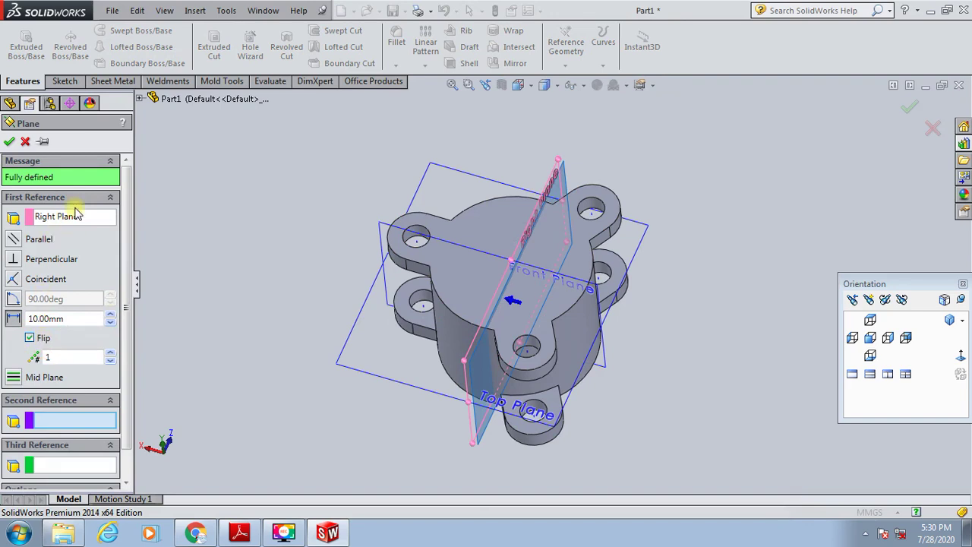
click(79, 318)
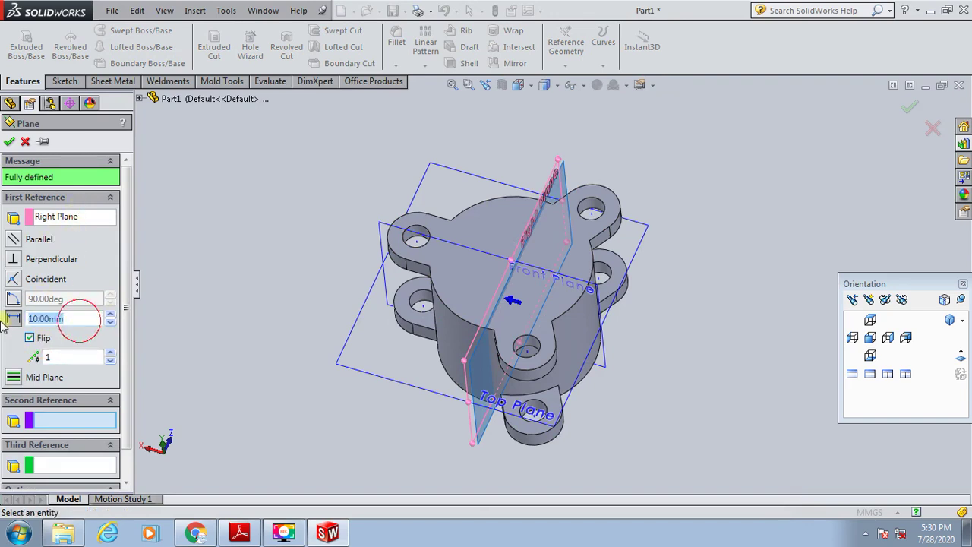
text(160)
key(Return)
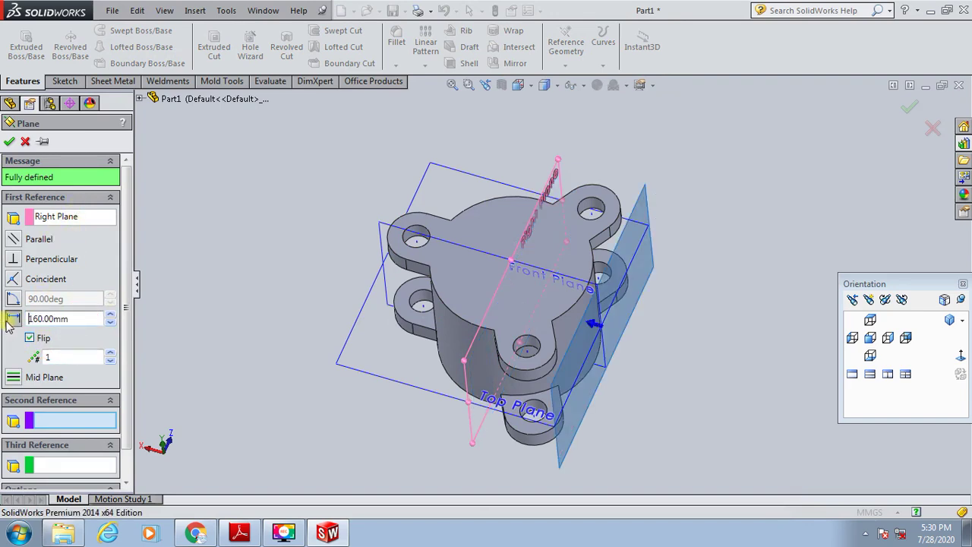
click(9, 141)
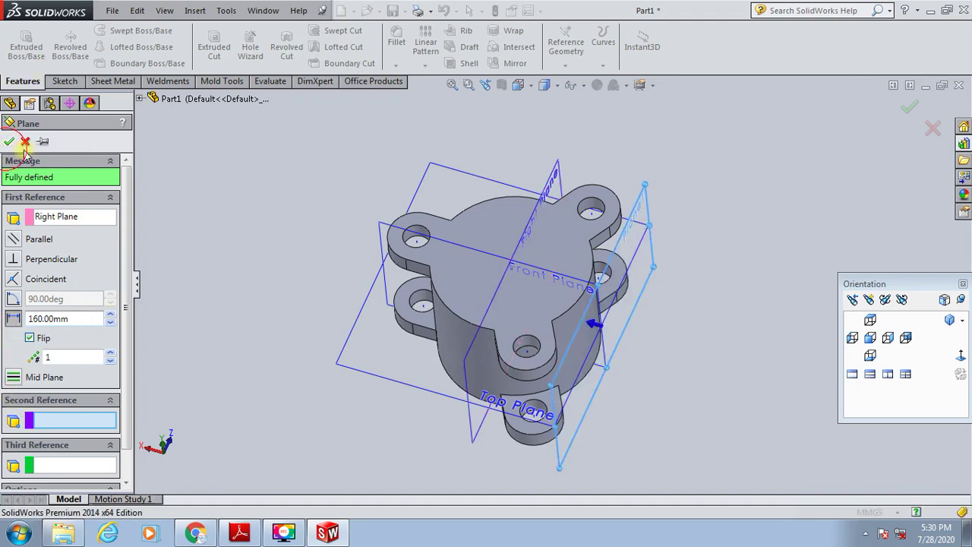
mouse_move(223, 174)
middle_down()
mouse_move(231, 174)
mouse_move(96, 165)
mouse_move(157, 219)
mouse_move(147, 215)
mouse_move(126, 296)
middle_up()
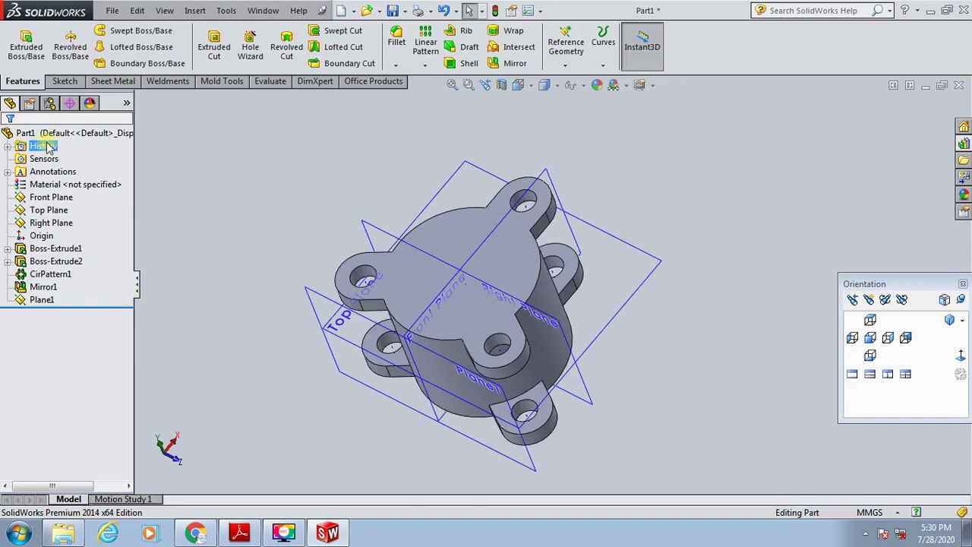
Start a new 2D sketch on the plane and view it normal to the screen
click(74, 83)
click(19, 64)
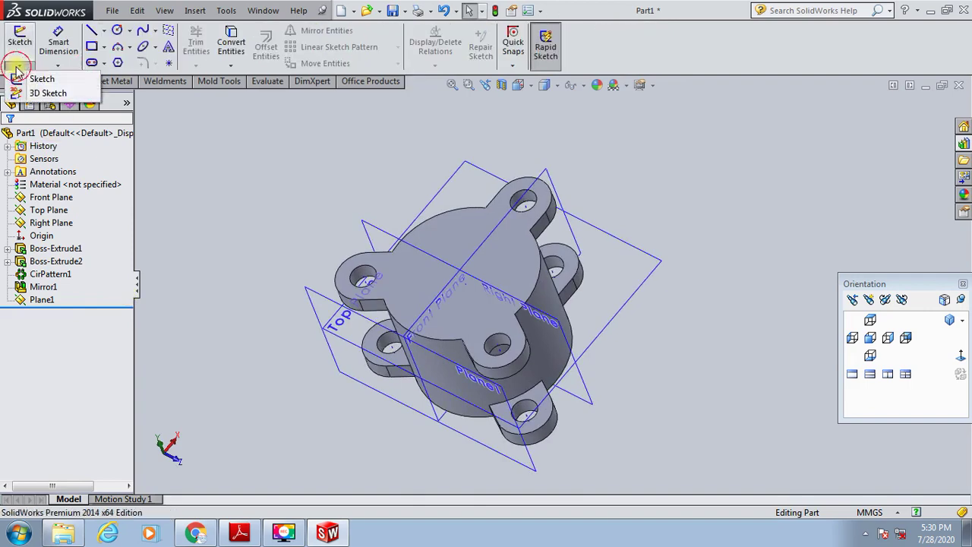
click(34, 78)
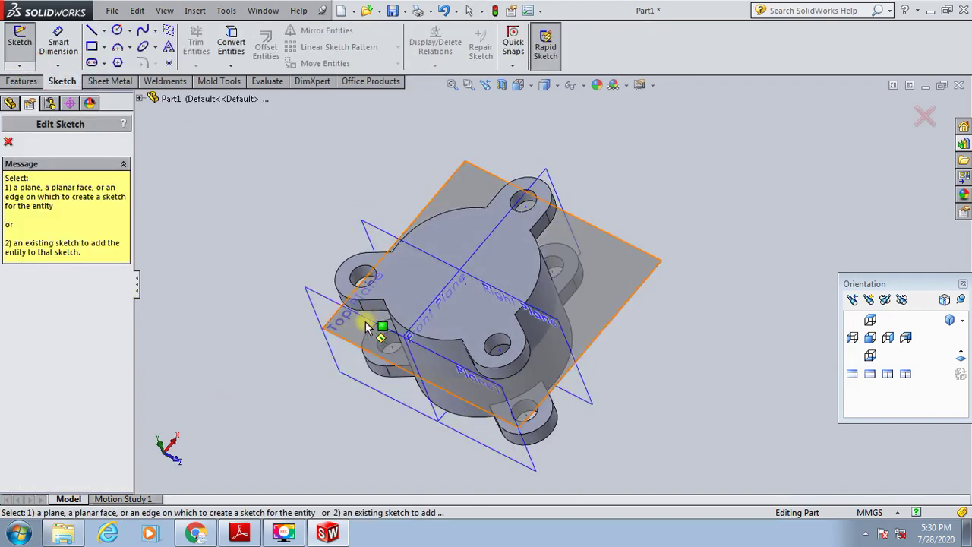
click(307, 288)
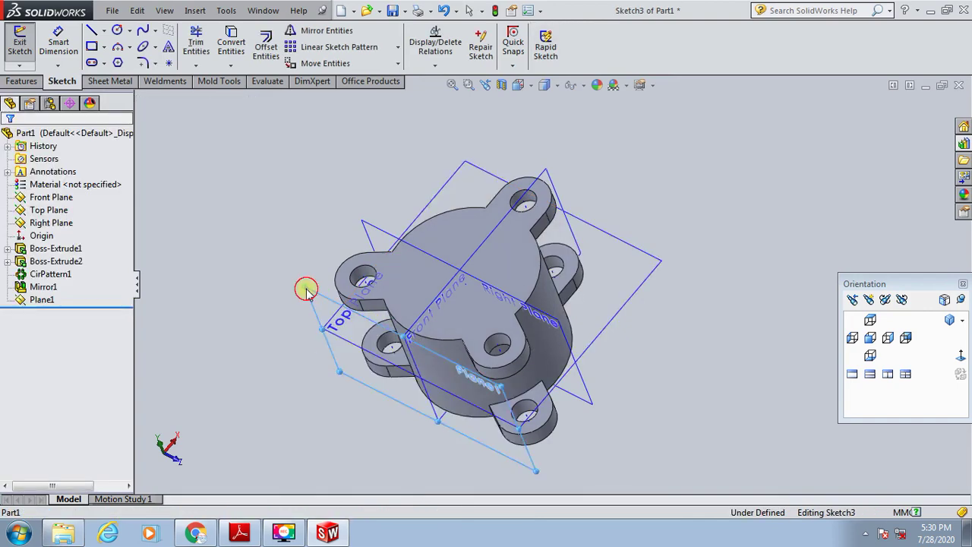
click(959, 357)
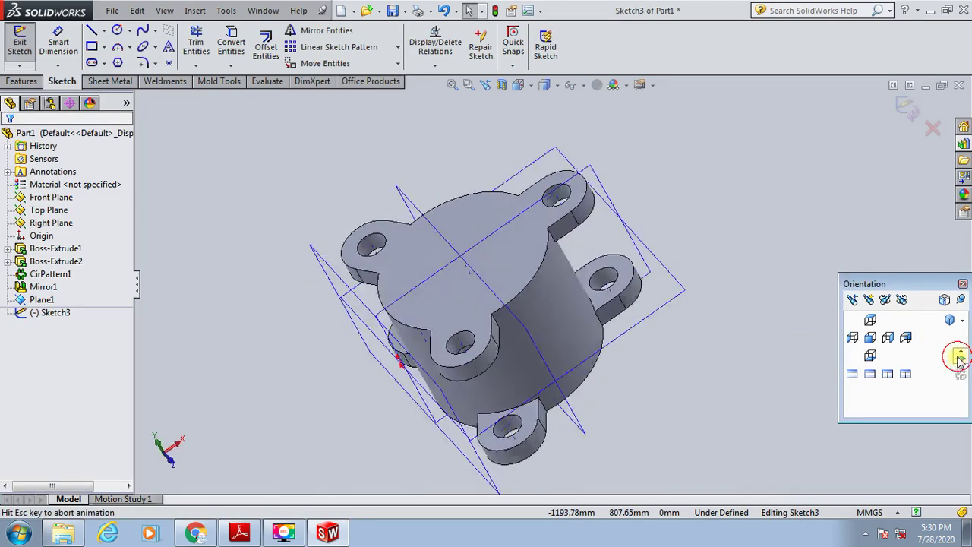
Draw three concentric circles centred on the sketch origin
click(116, 30)
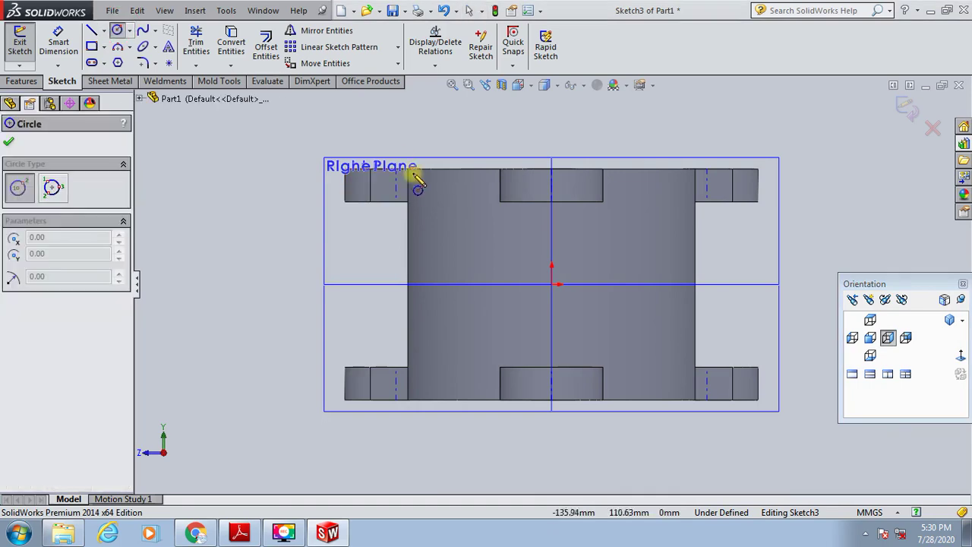
click(552, 284)
click(645, 256)
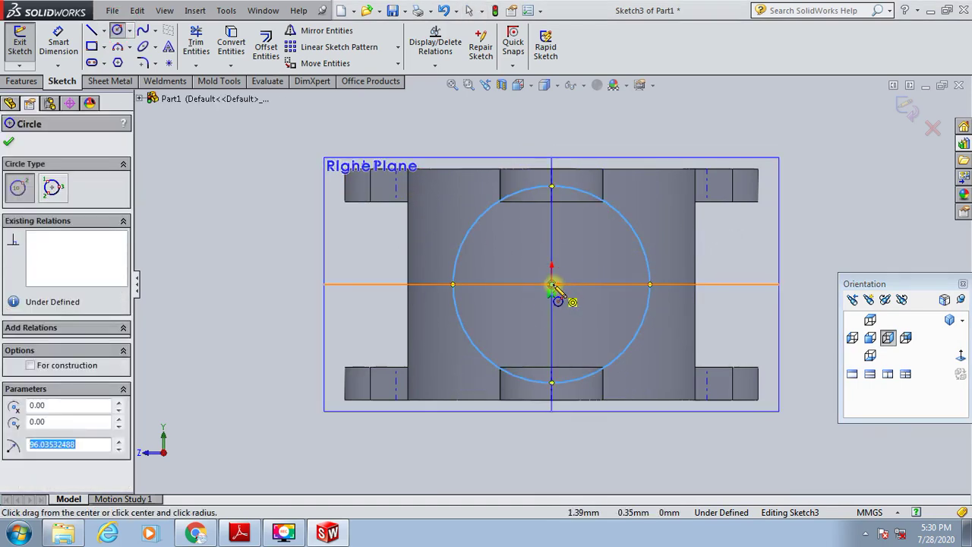
click(552, 284)
click(590, 223)
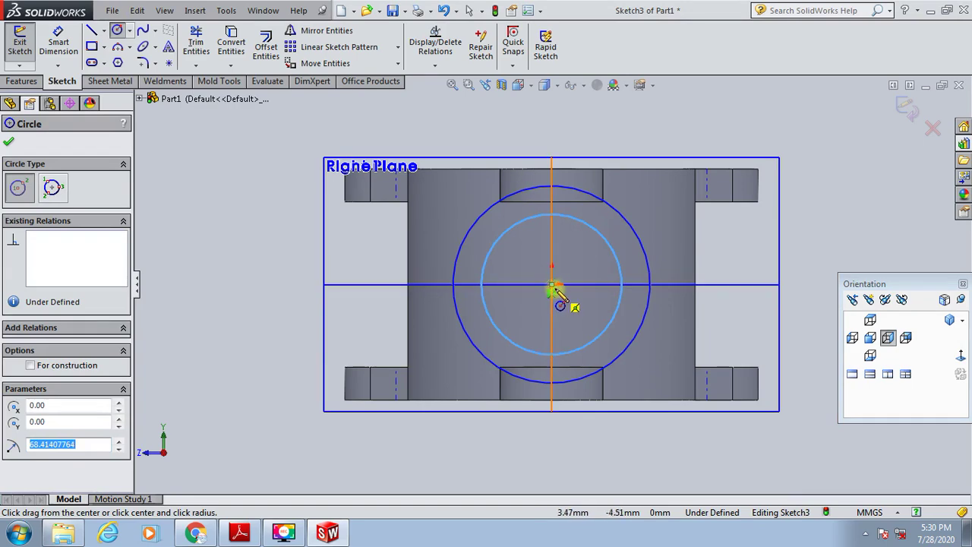
click(552, 284)
click(584, 248)
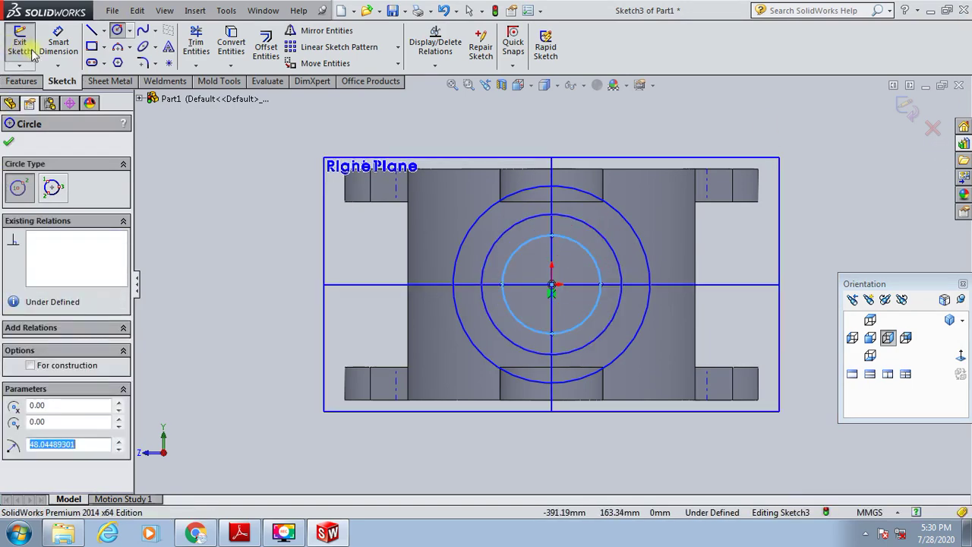
Dimension the three circles to Ø200, Ø100 and Ø75 mm
click(59, 41)
click(457, 264)
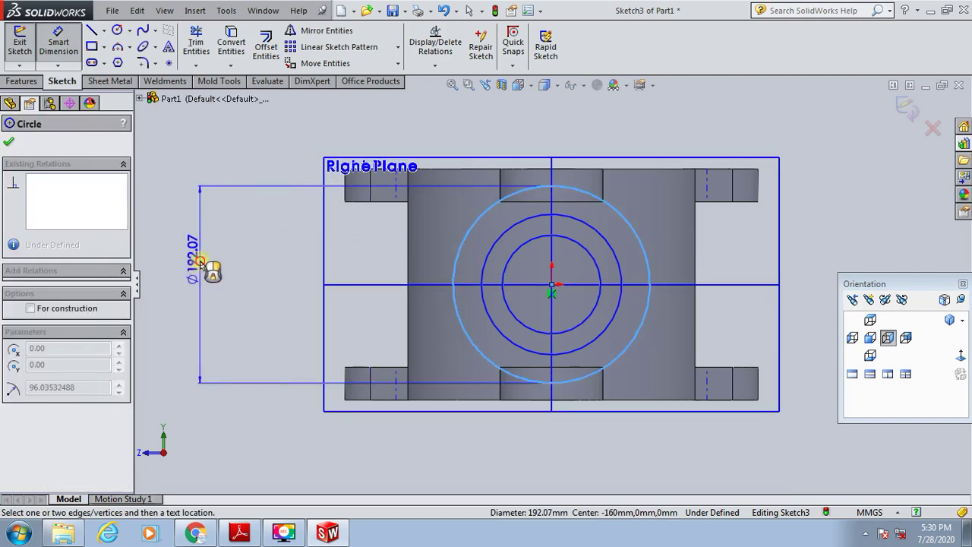
click(200, 262)
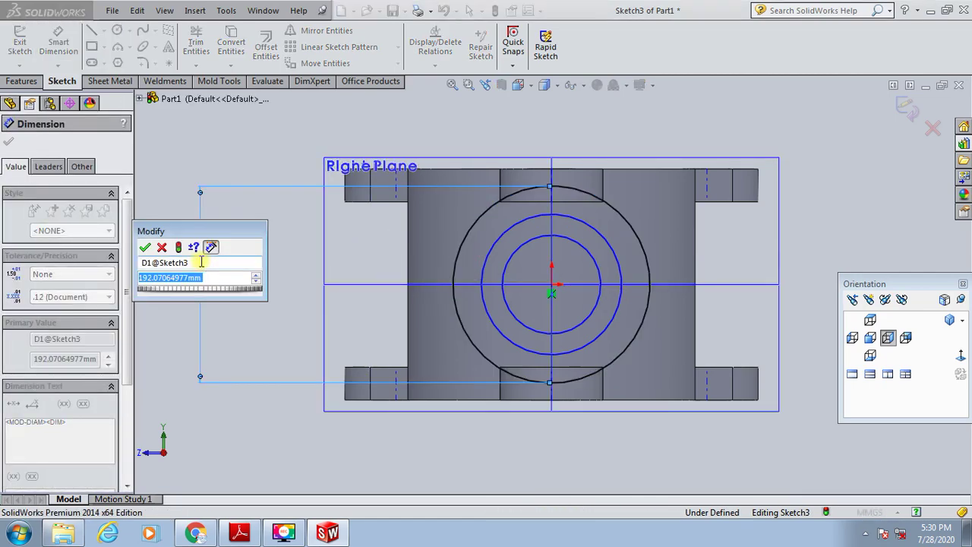
text(200)
key(Return)
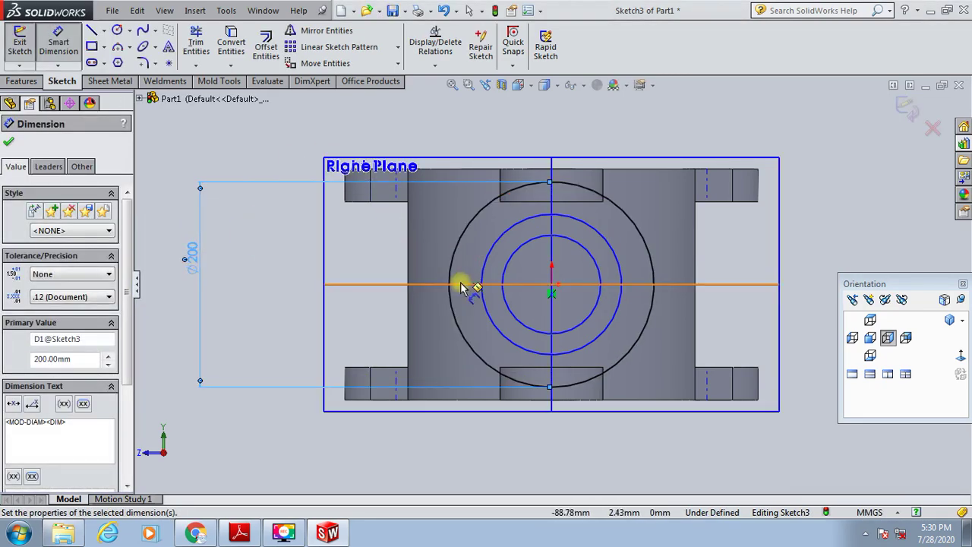
click(489, 264)
click(339, 243)
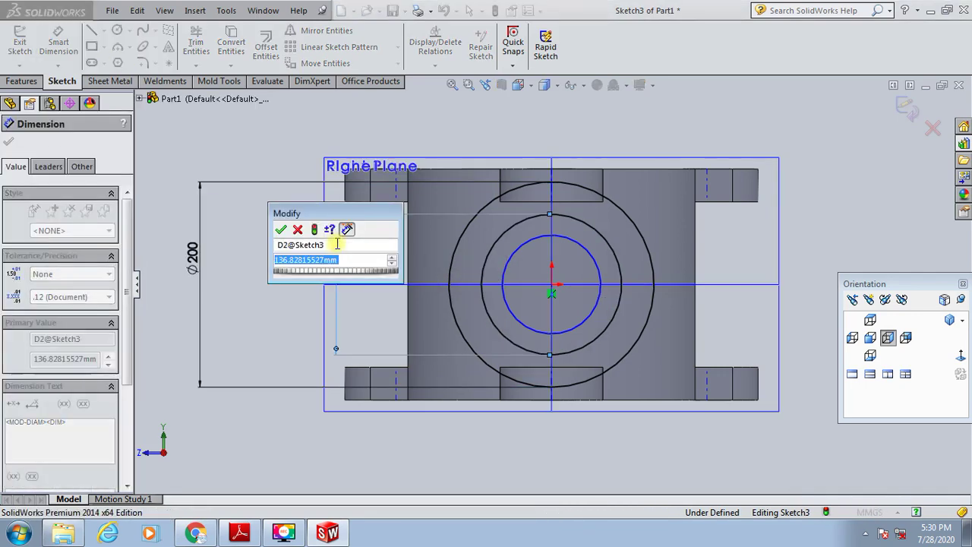
text(100)
key(Return)
scroll(467, 314, up, 3)
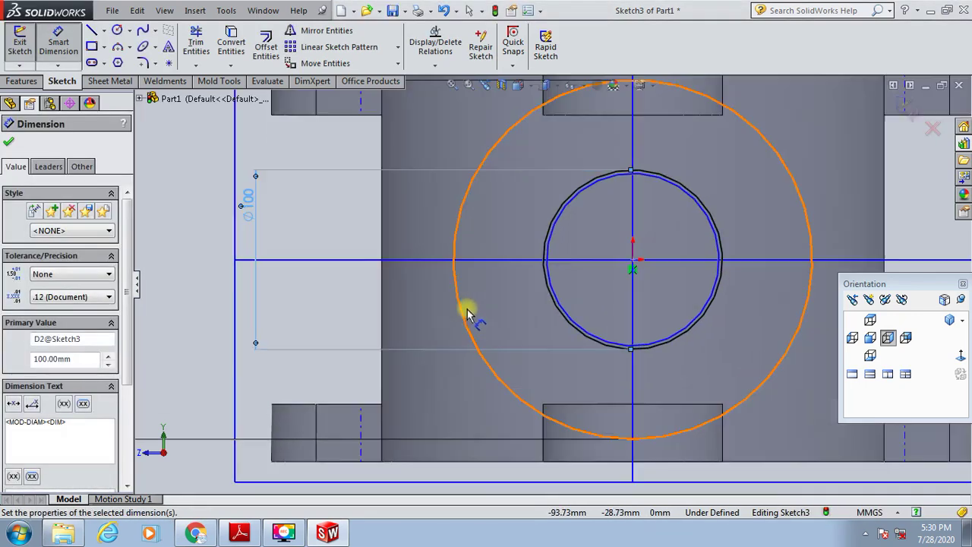
click(556, 296)
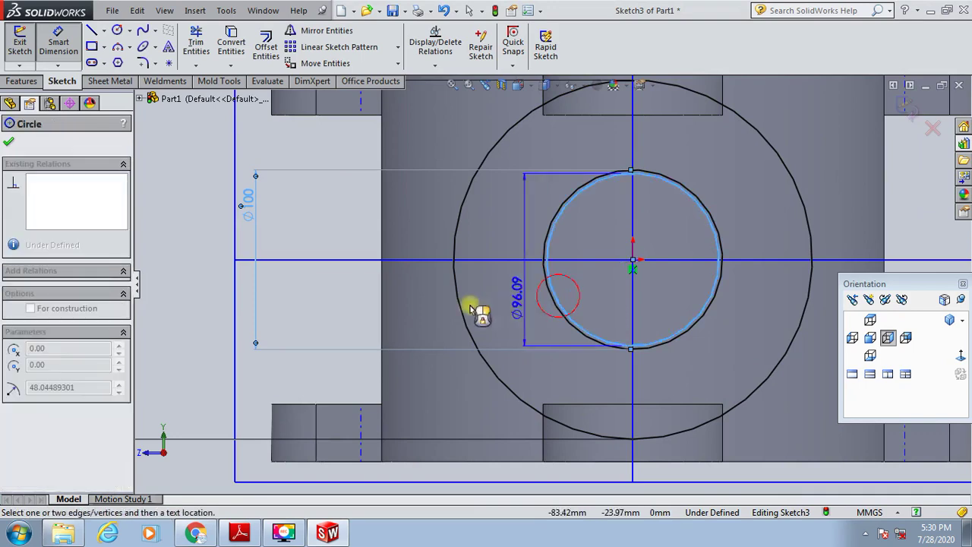
click(262, 299)
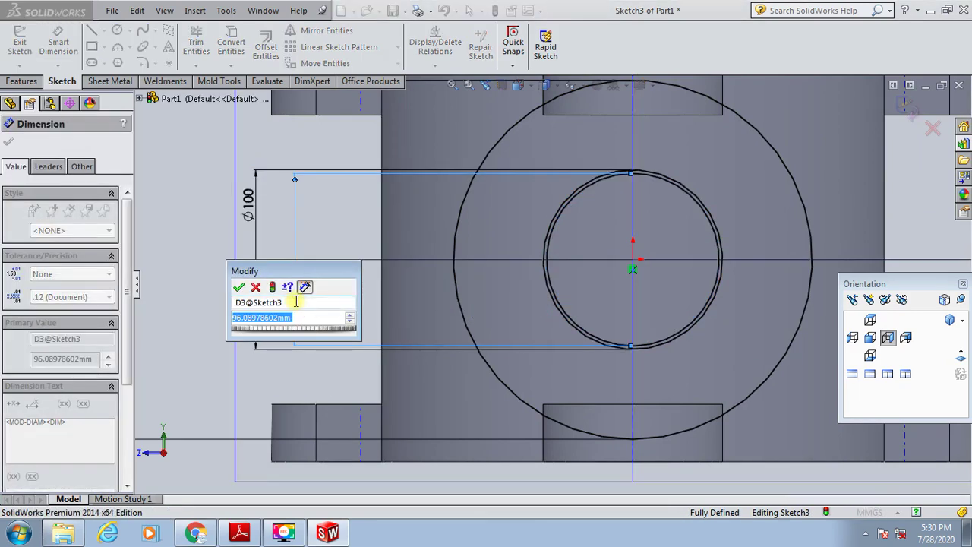
text(75)
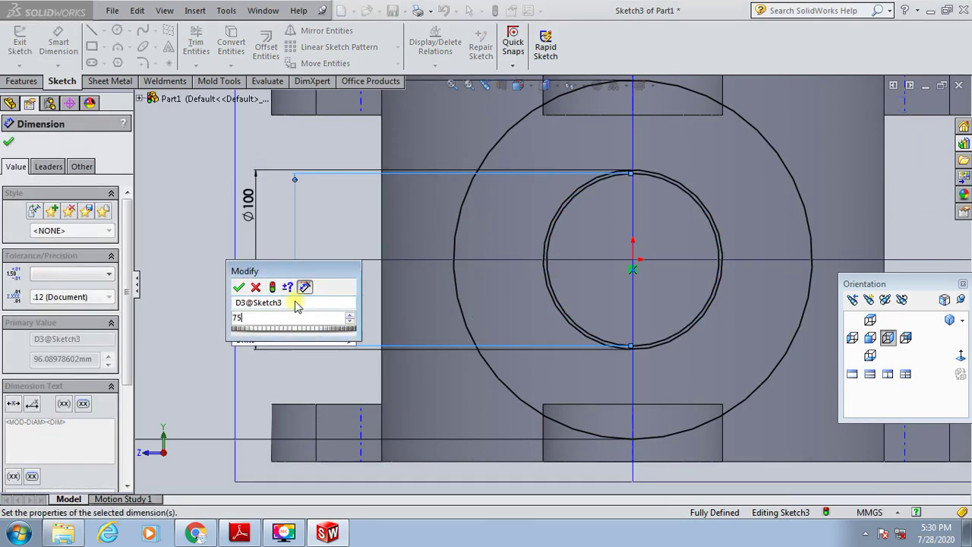
key(Return)
Add a fourth concentric circle dimensioned Ø56.2 mm
click(116, 32)
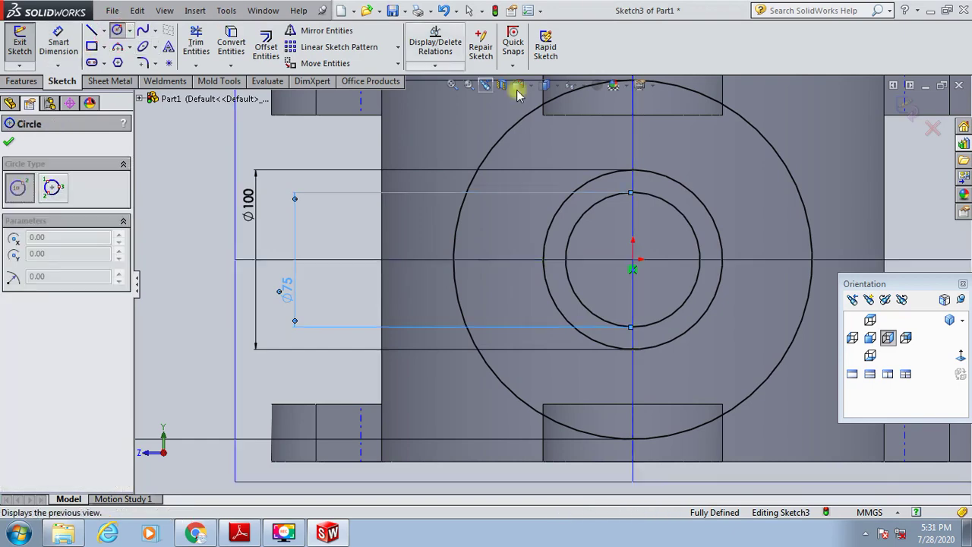
click(632, 261)
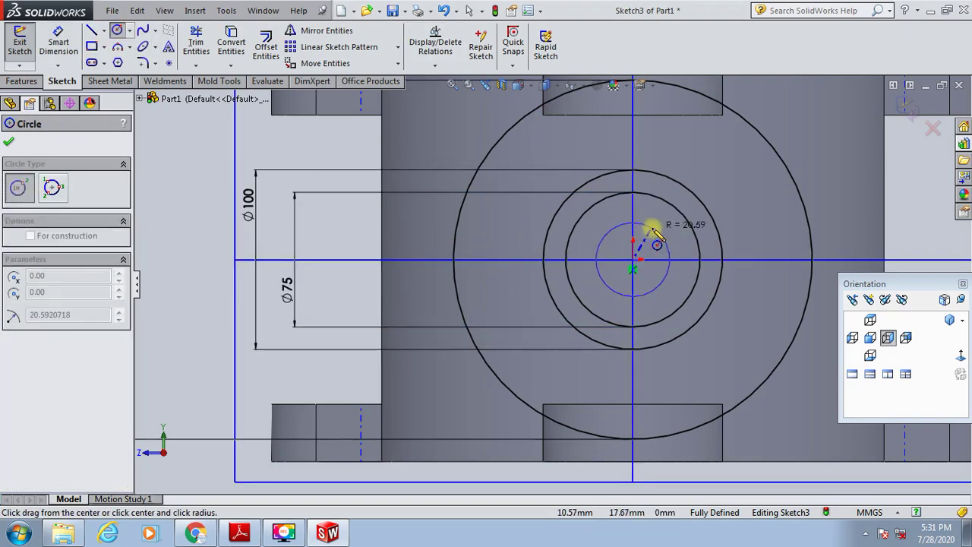
click(651, 228)
click(58, 41)
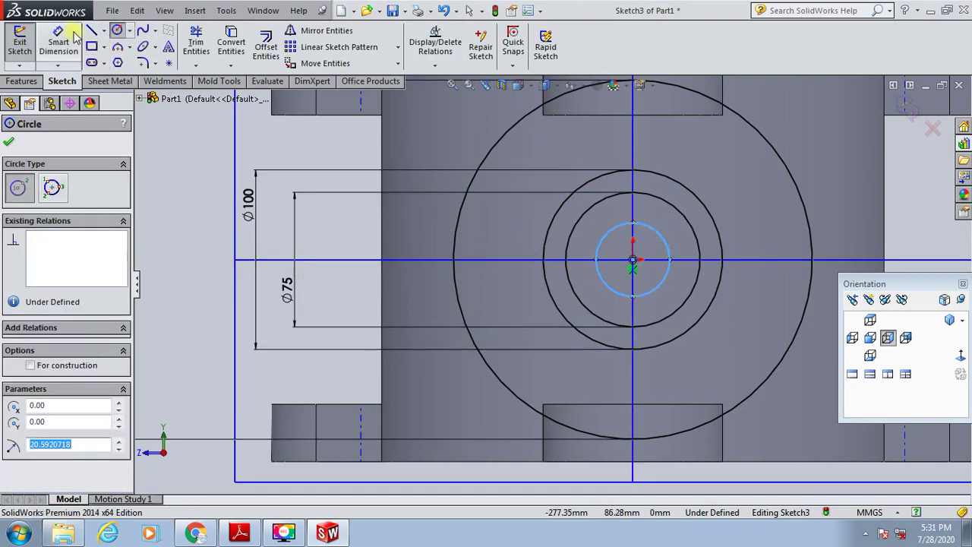
click(608, 236)
click(345, 236)
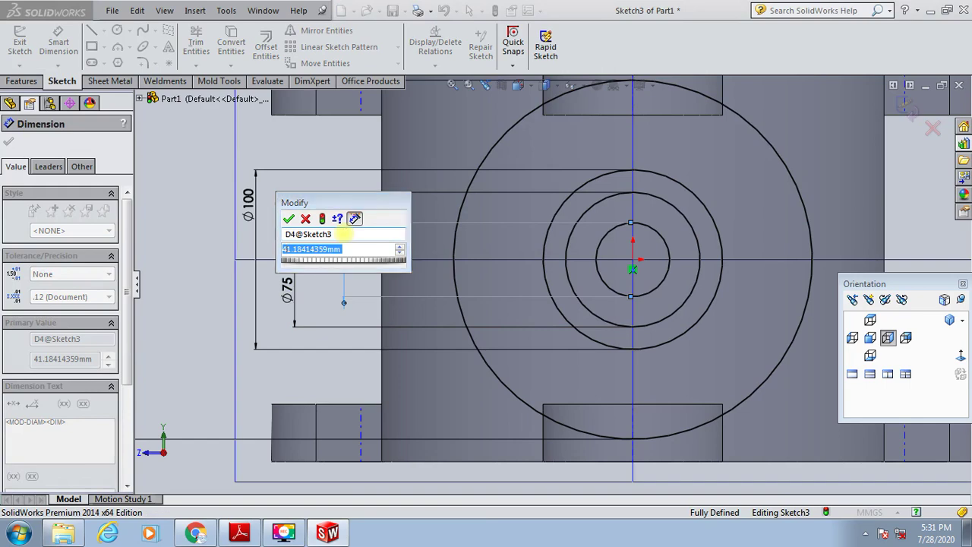
text(56.2)
key(Return)
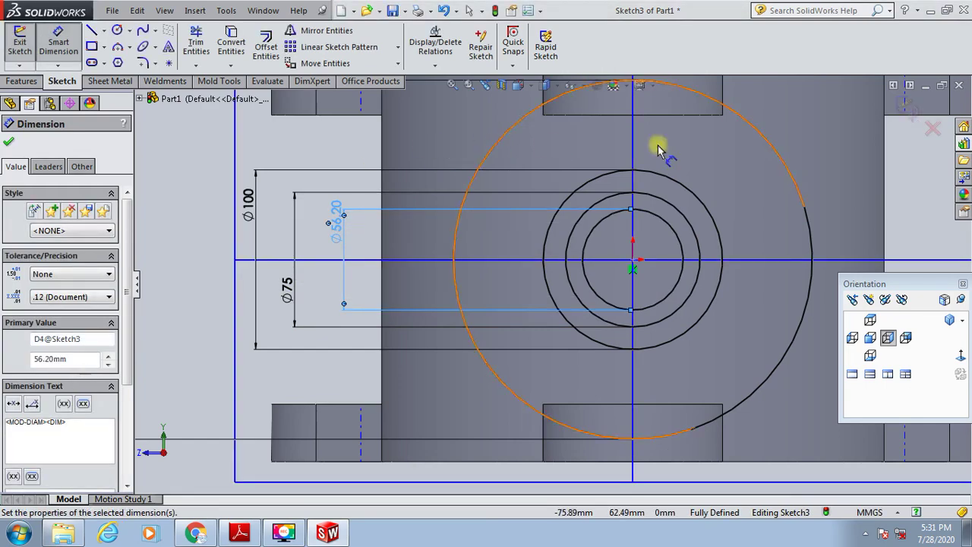
Exit the sketch and orbit the model into a tilted 3D view
click(905, 103)
scroll(515, 267, up, 3)
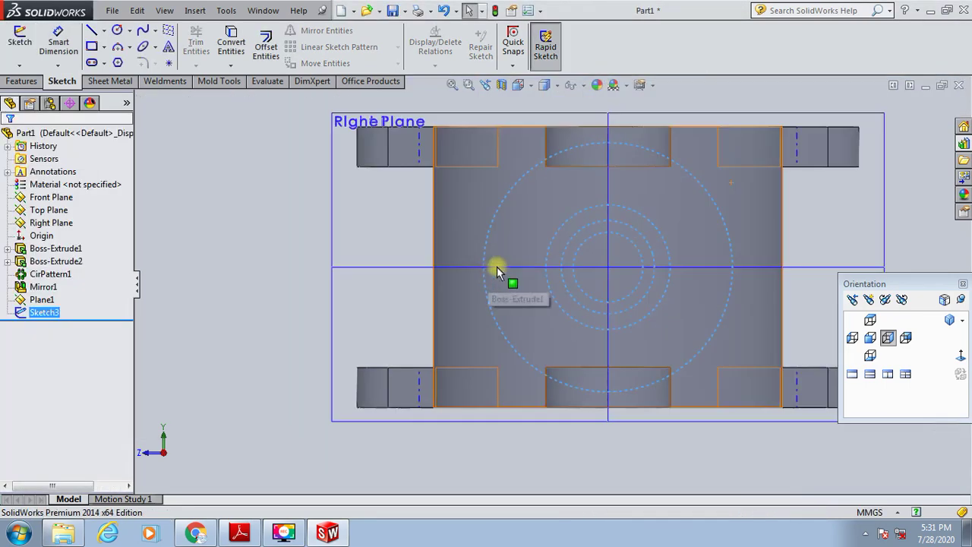
scroll(496, 266, up, 2)
mouse_move(490, 276)
middle_down()
mouse_move(347, 319)
mouse_move(202, 405)
mouse_move(276, 395)
mouse_move(267, 316)
mouse_move(286, 477)
middle_up()
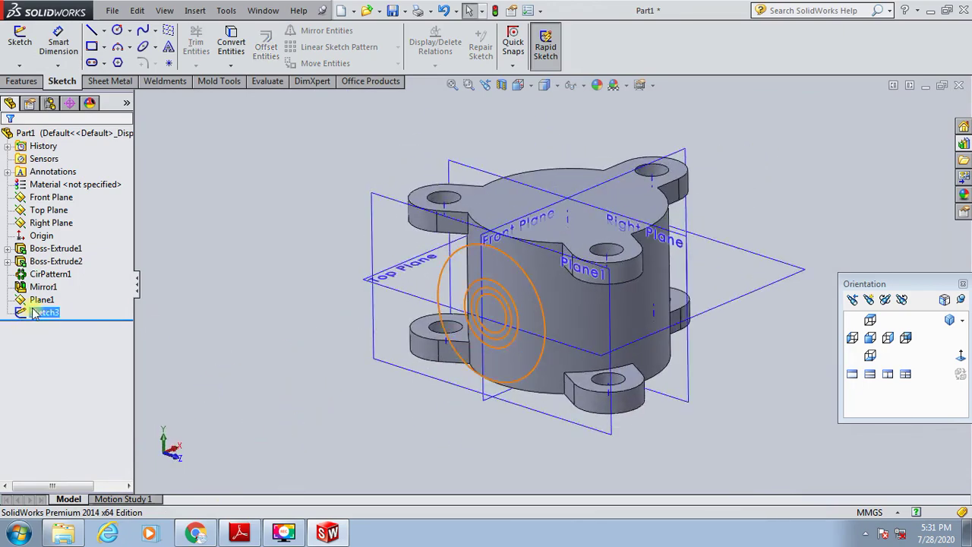
Extrude Sketch3's outer circle Up To Surface, ending on the body's cylindrical face
click(22, 80)
click(35, 49)
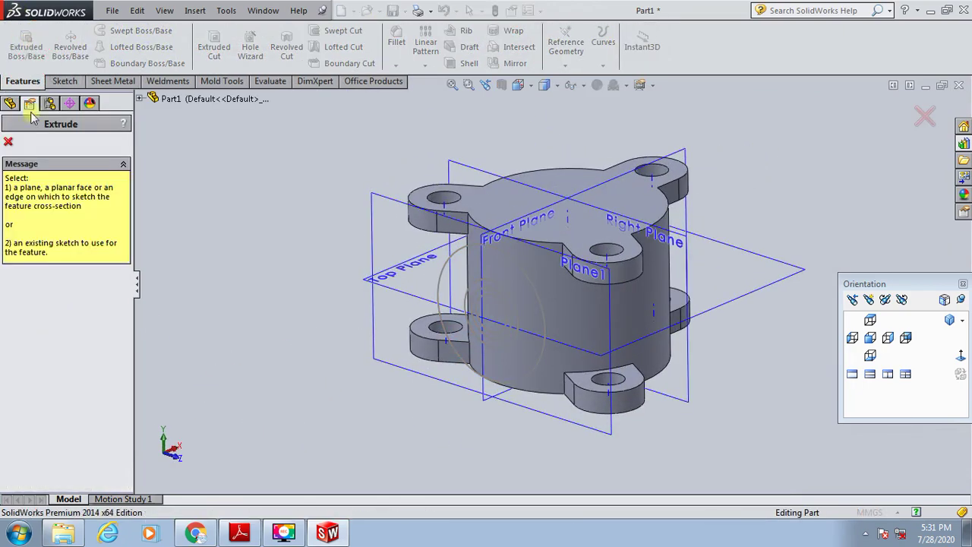
scroll(446, 311, down, 2)
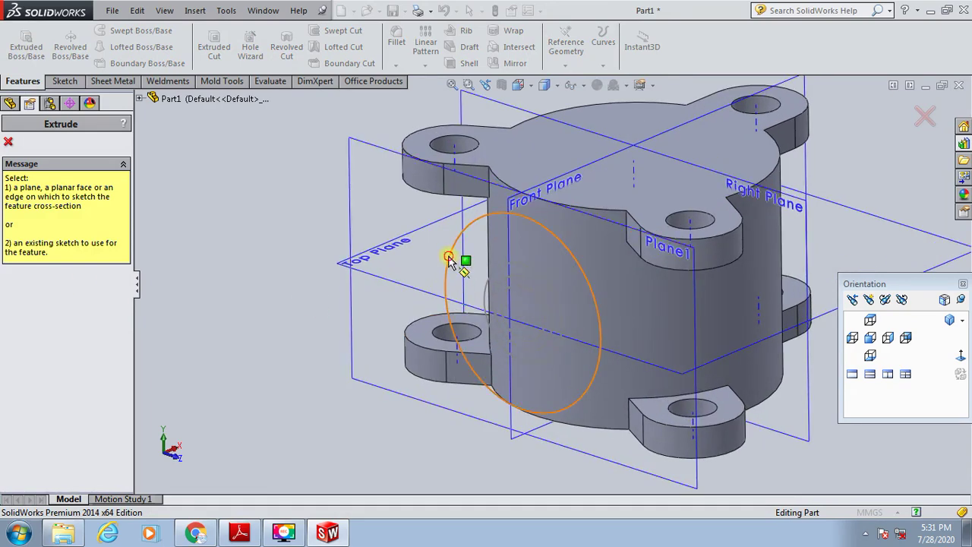
click(449, 260)
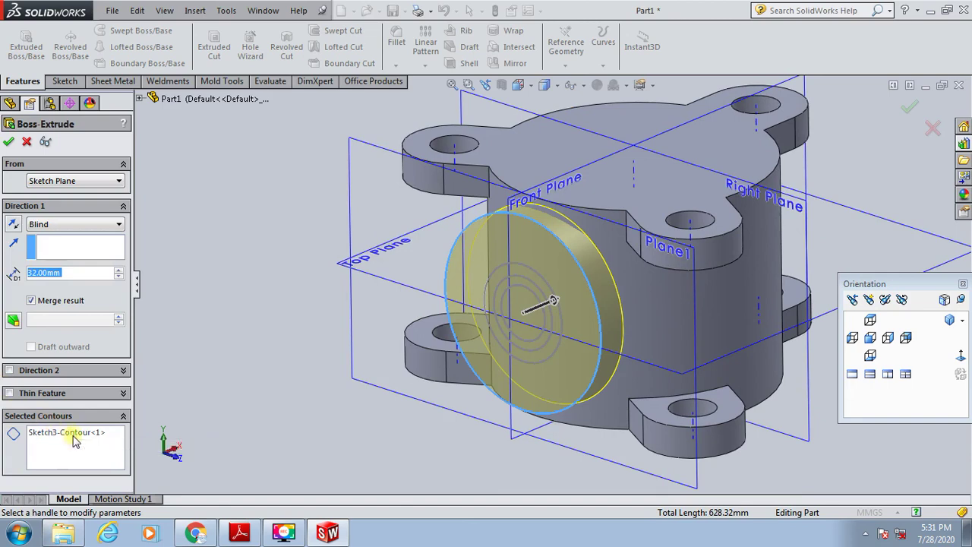
click(68, 435)
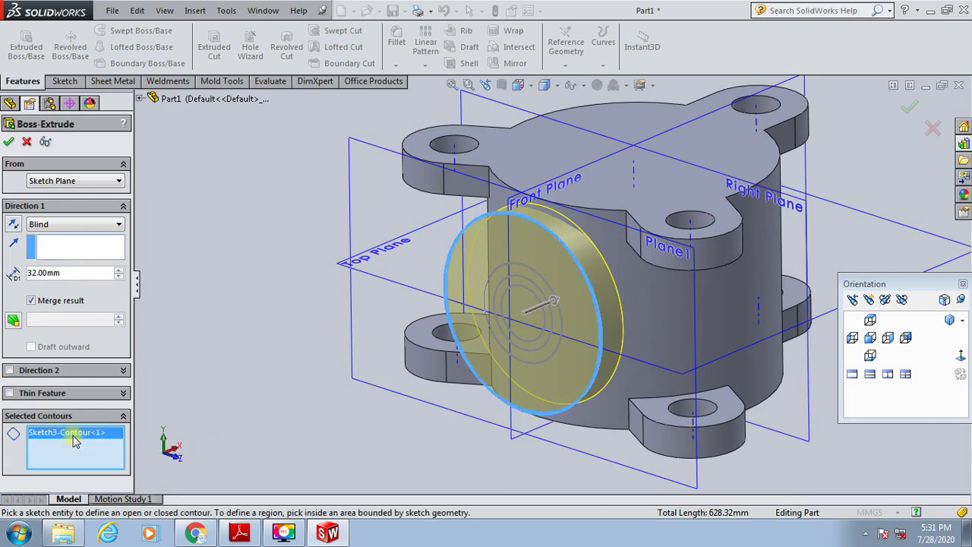
click(59, 226)
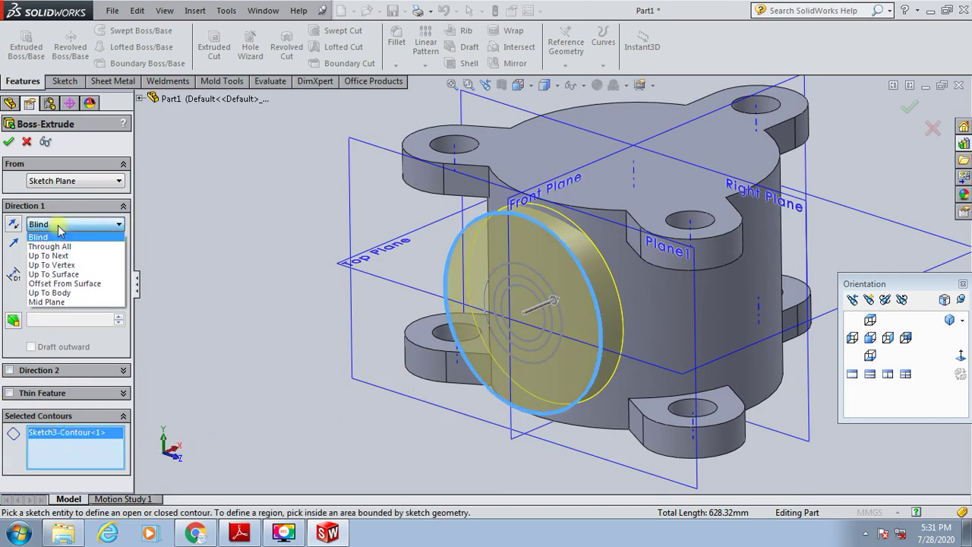
click(77, 275)
click(657, 298)
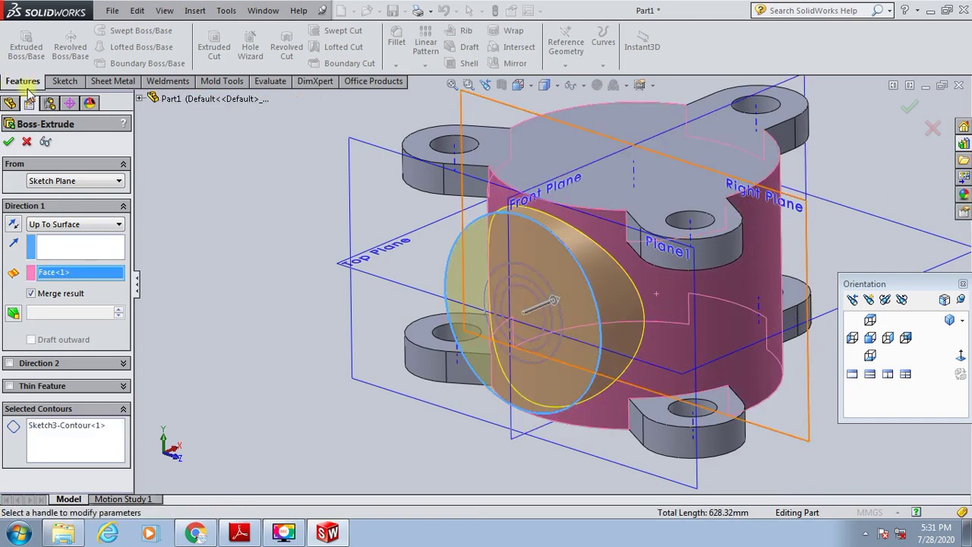
click(9, 142)
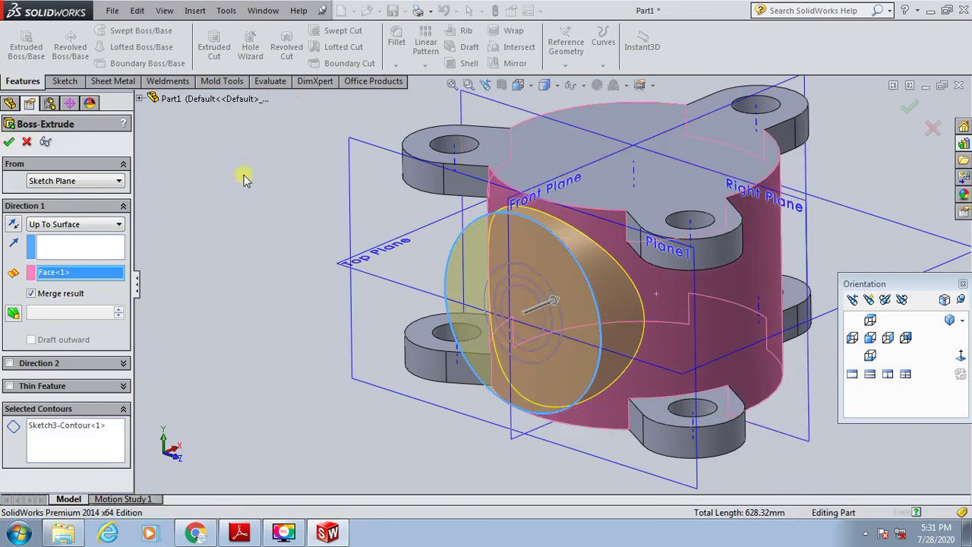
Expand Boss-Extrude3 in the feature tree and select its Sketch3
middle_drag(296, 185, 278, 184)
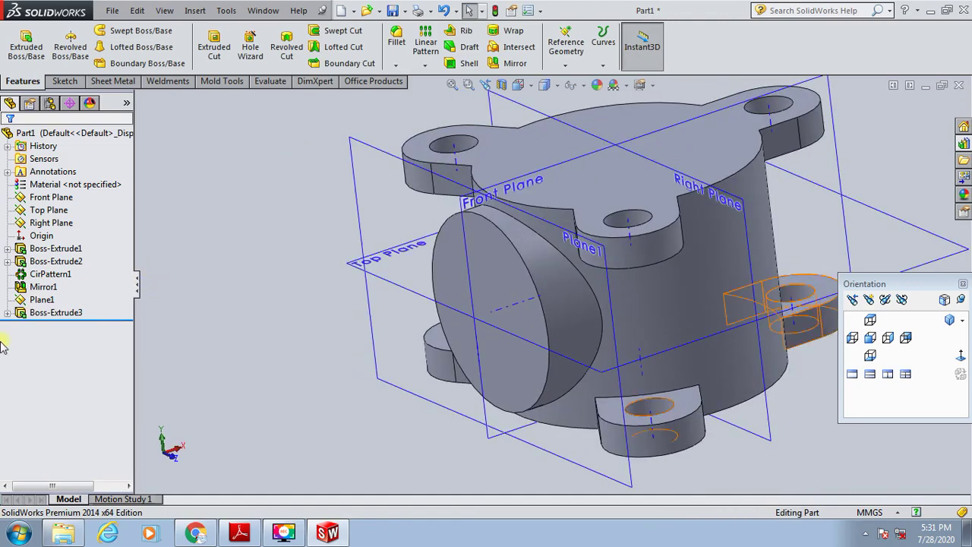
click(7, 314)
click(7, 314)
click(7, 313)
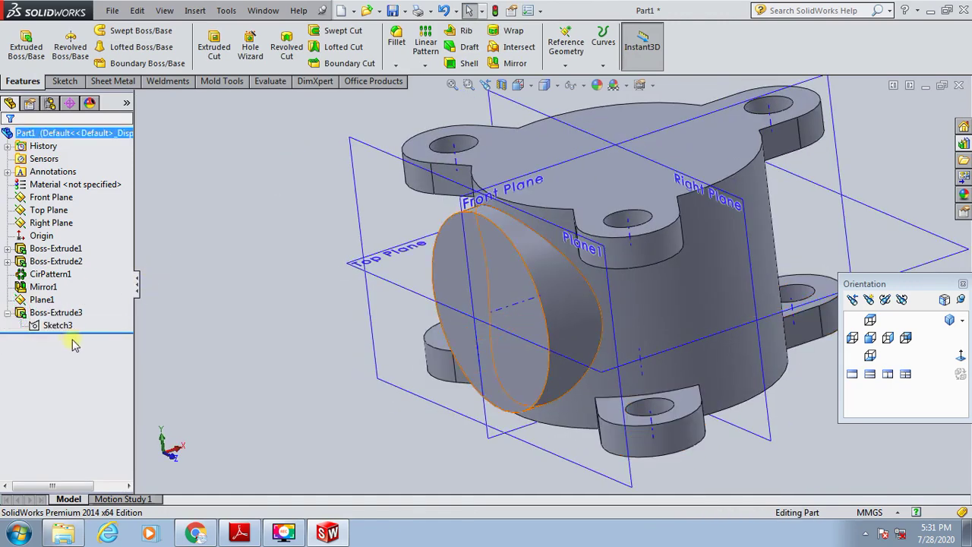
click(47, 325)
right_click(49, 326)
click(66, 304)
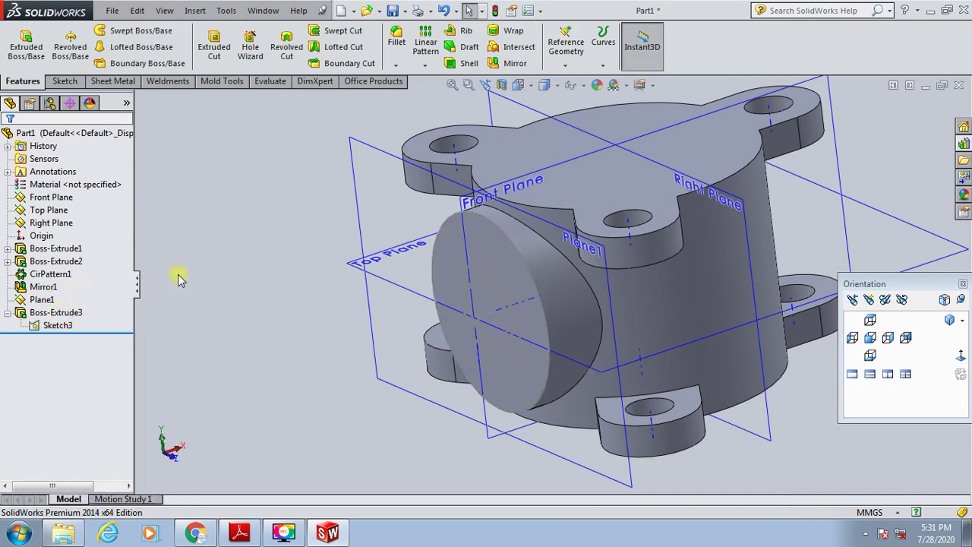
middle_drag(239, 257, 278, 271)
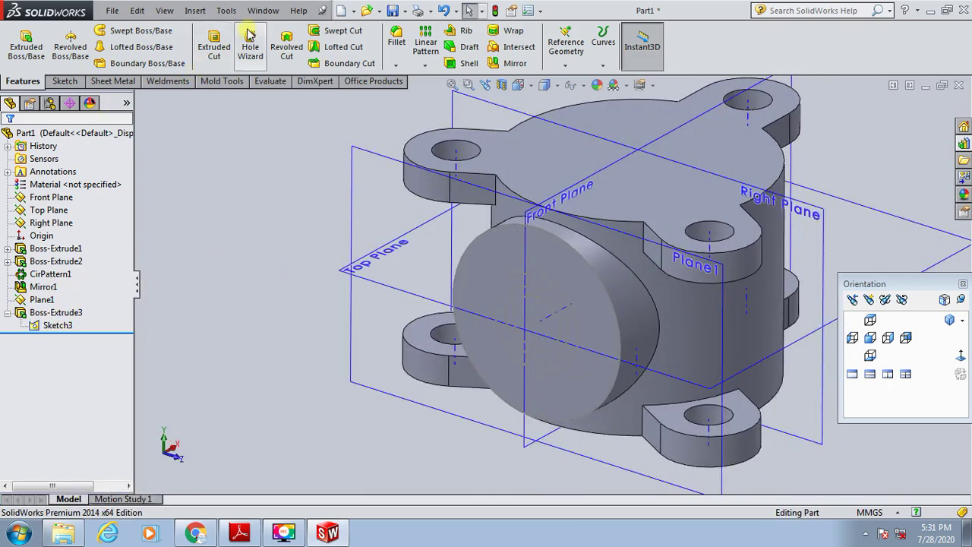
Extrude the small Sketch3 circle blind 325 mm as Boss-Extrude4
click(30, 44)
scroll(470, 287, down, 5)
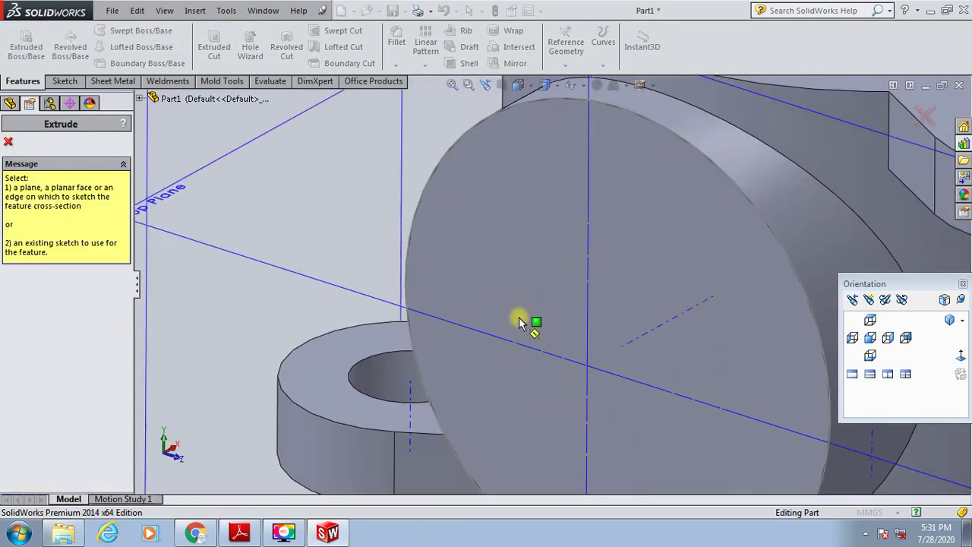
click(574, 258)
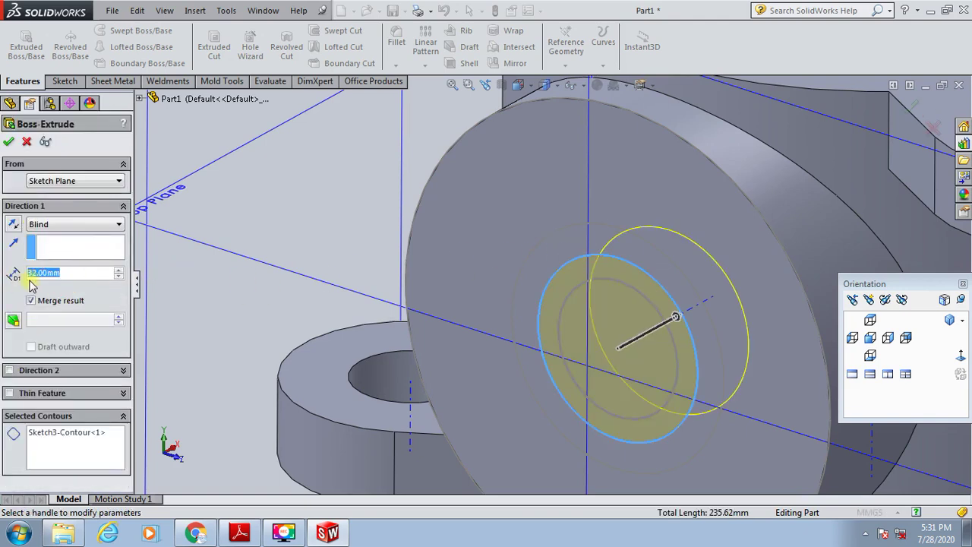
text(325)
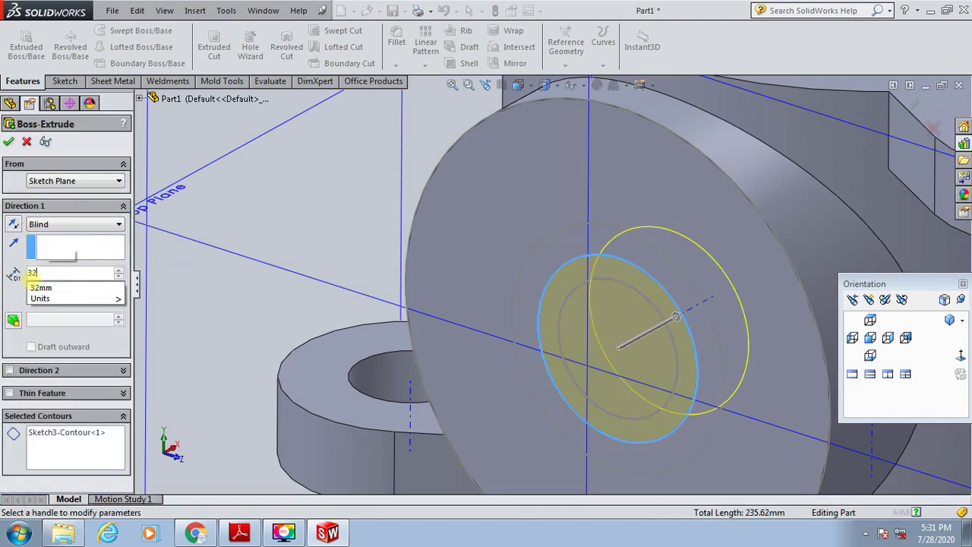
key(Return)
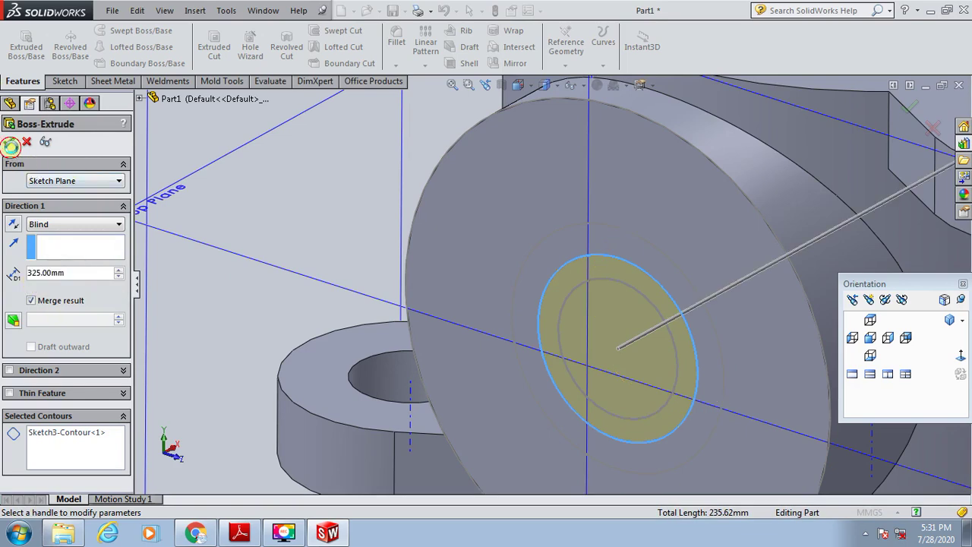
click(10, 145)
Zoom and orbit to face the round boss, then clear the selection
scroll(342, 219, up, 3)
scroll(343, 222, up, 3)
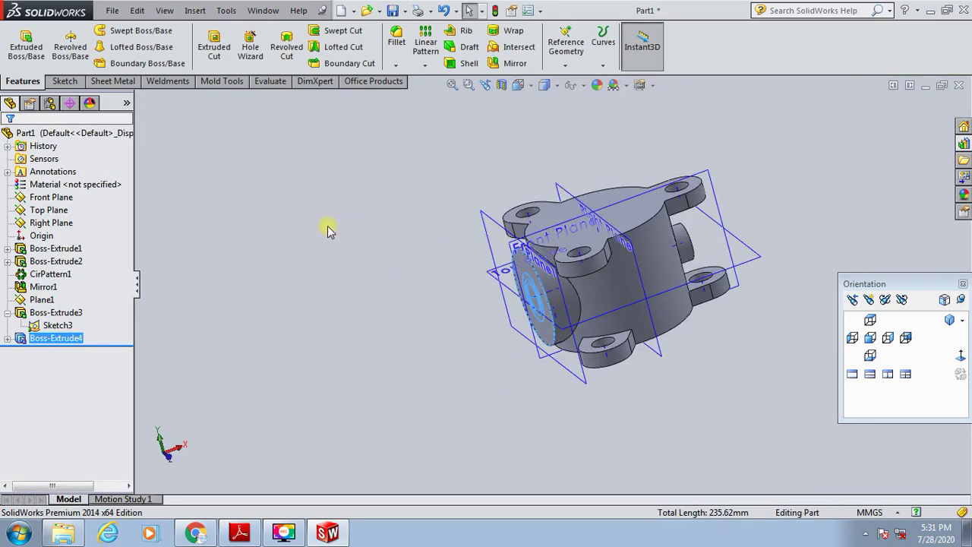
scroll(448, 223, down, 2)
scroll(440, 190, up, 3)
scroll(777, 321, down, 3)
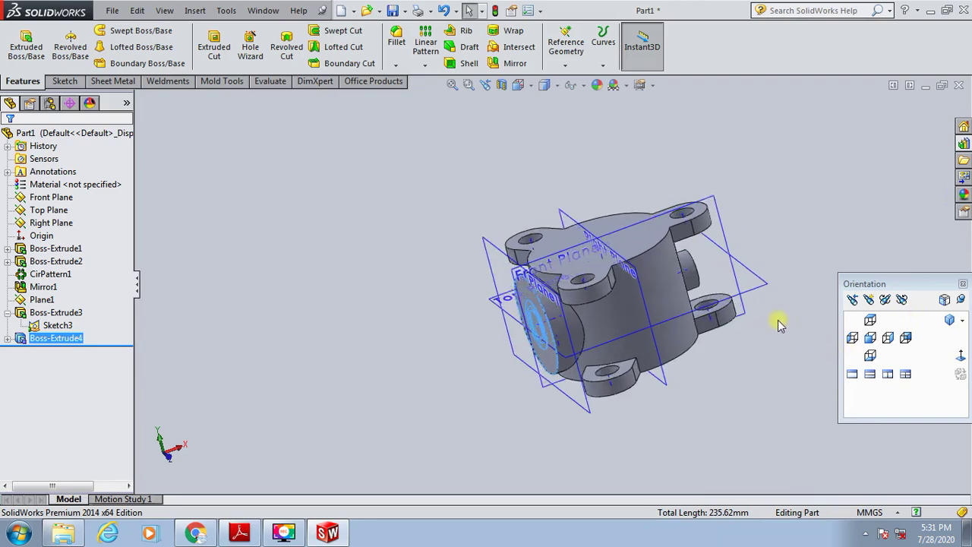
scroll(694, 321, down, 3)
mouse_move(694, 321)
middle_down()
mouse_move(646, 387)
mouse_move(723, 298)
middle_up()
click(765, 299)
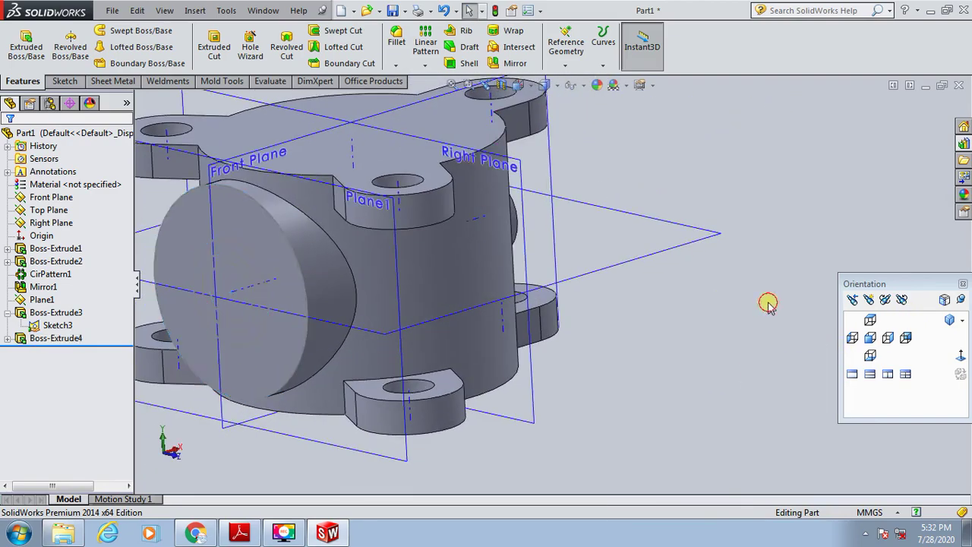
scroll(629, 311, up, 2)
scroll(631, 314, down, 2)
Cut the inner circle region of Sketch3 310 mm deep, reversed, as Cut-Extrude1
click(213, 49)
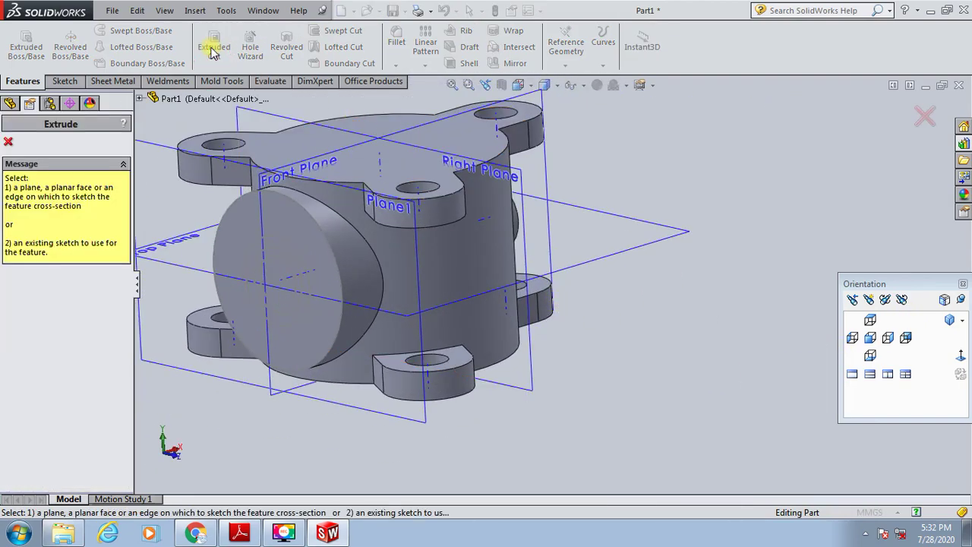
click(282, 256)
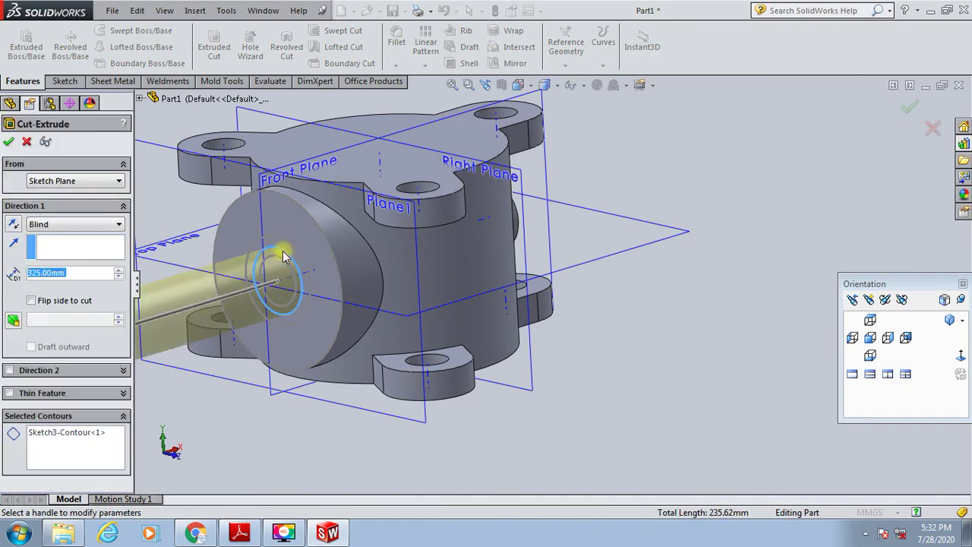
scroll(280, 276, down, 2)
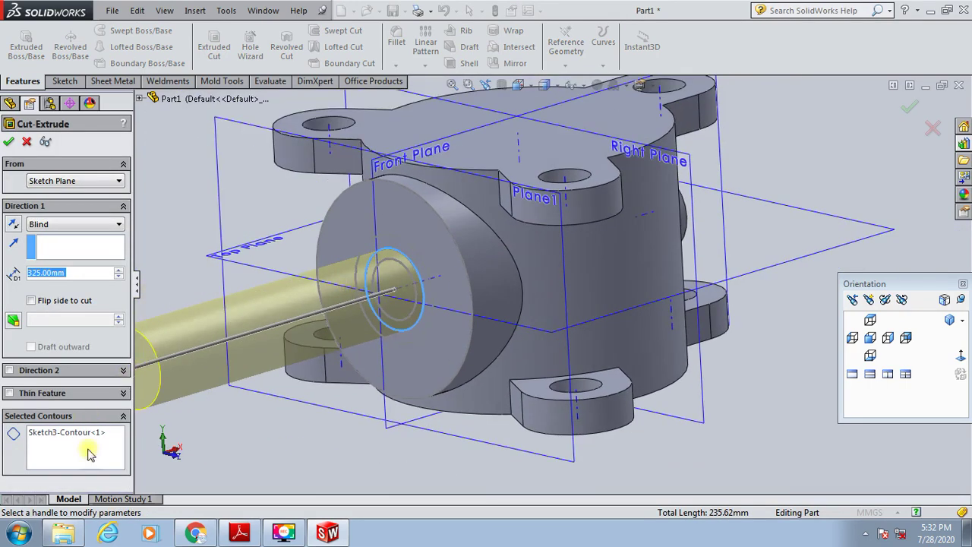
right_click(90, 439)
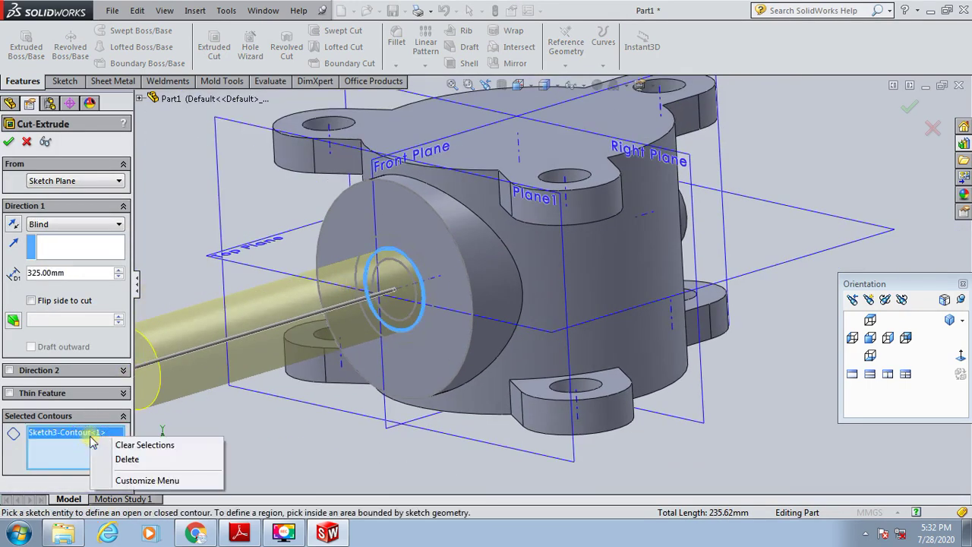
click(127, 460)
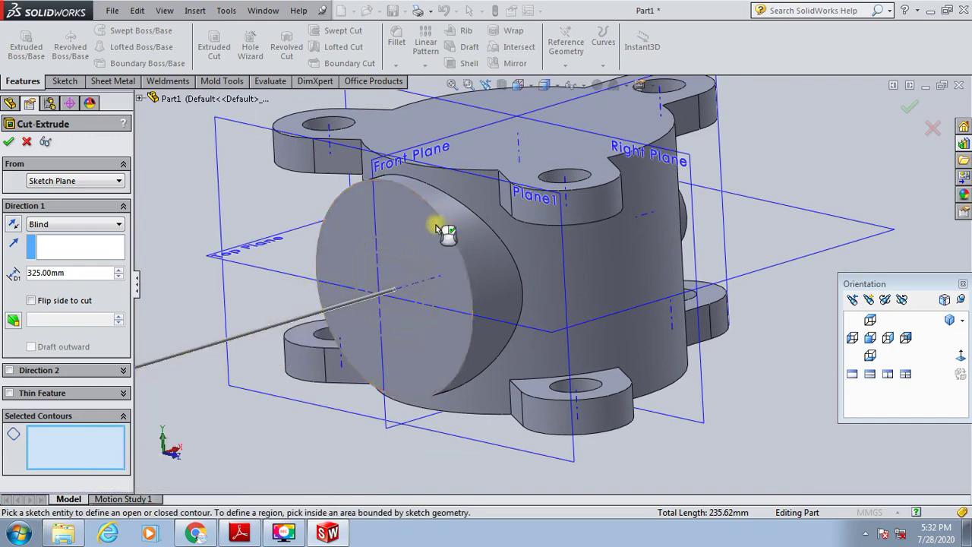
click(403, 294)
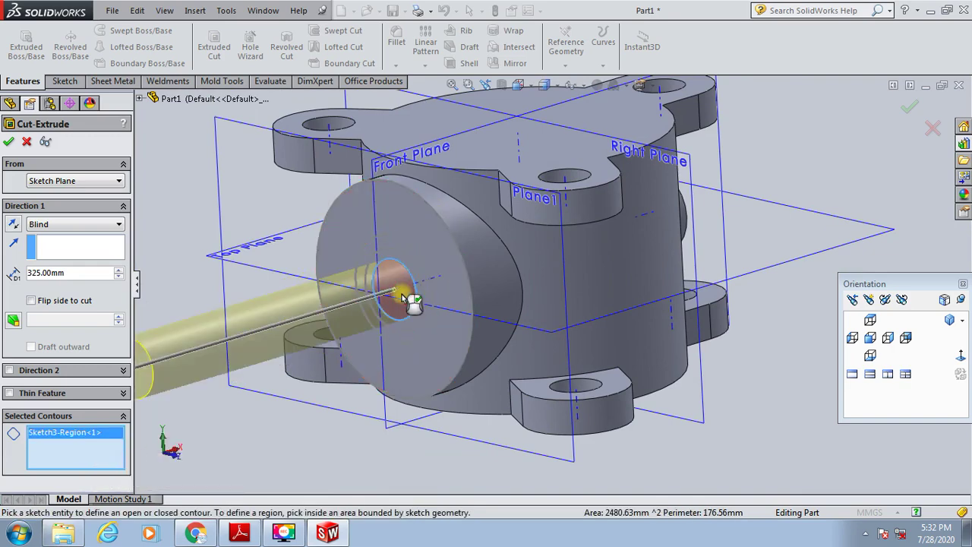
click(16, 224)
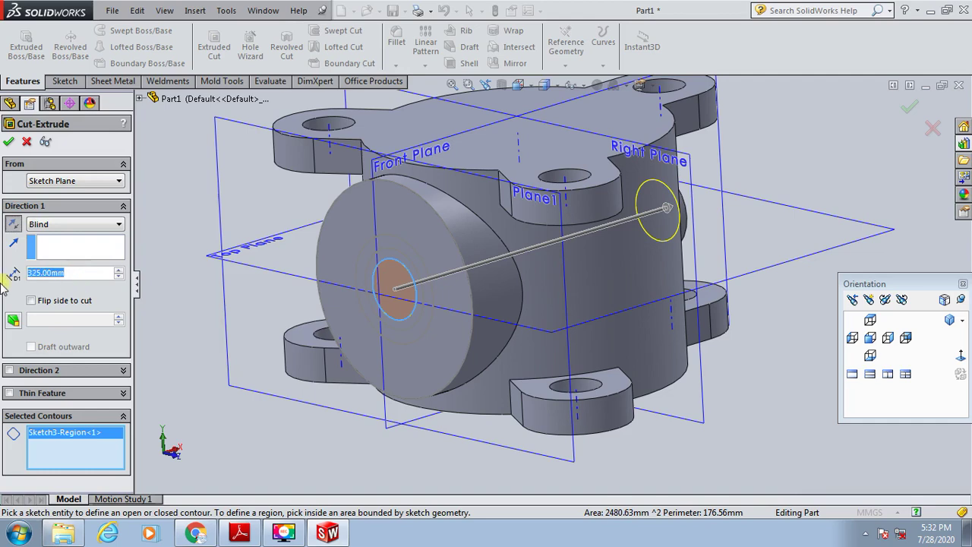
text(310)
key(Return)
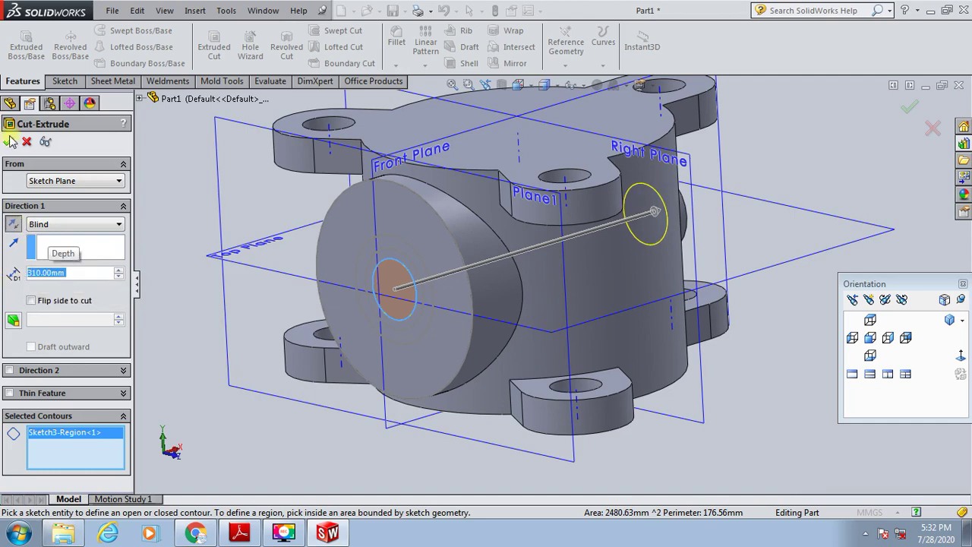
click(10, 141)
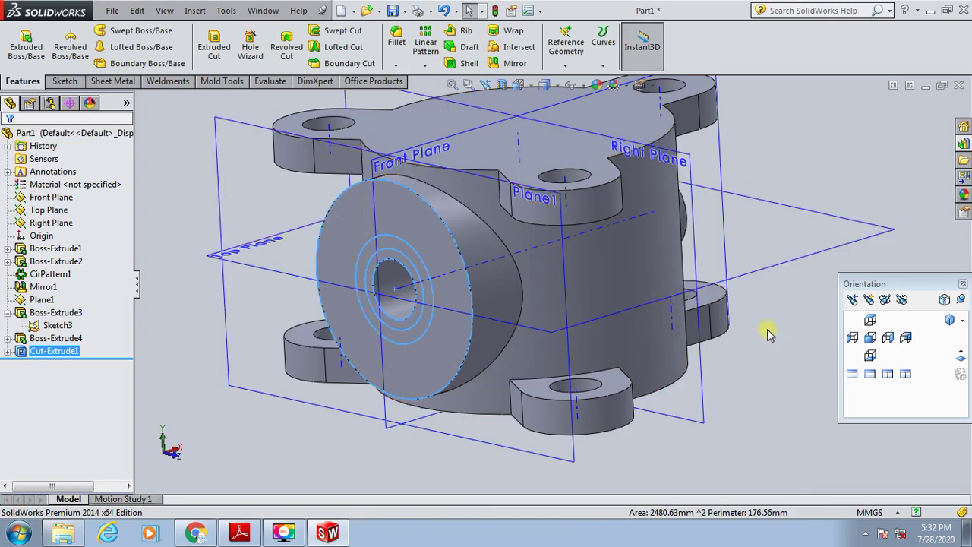
click(769, 335)
Cut the outer circle contour 25 mm deep, reversed into the boss, as Cut-Extrude2
click(211, 48)
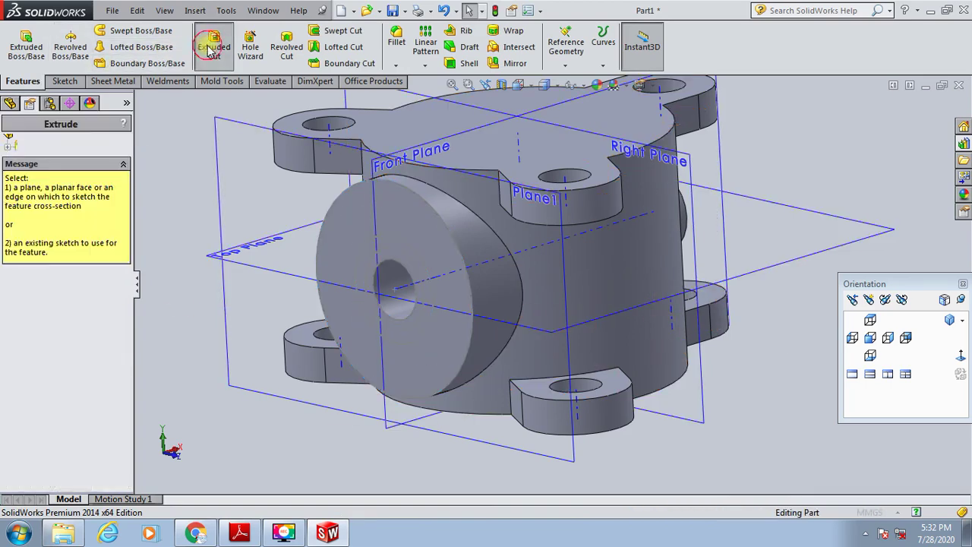
scroll(325, 213, down, 3)
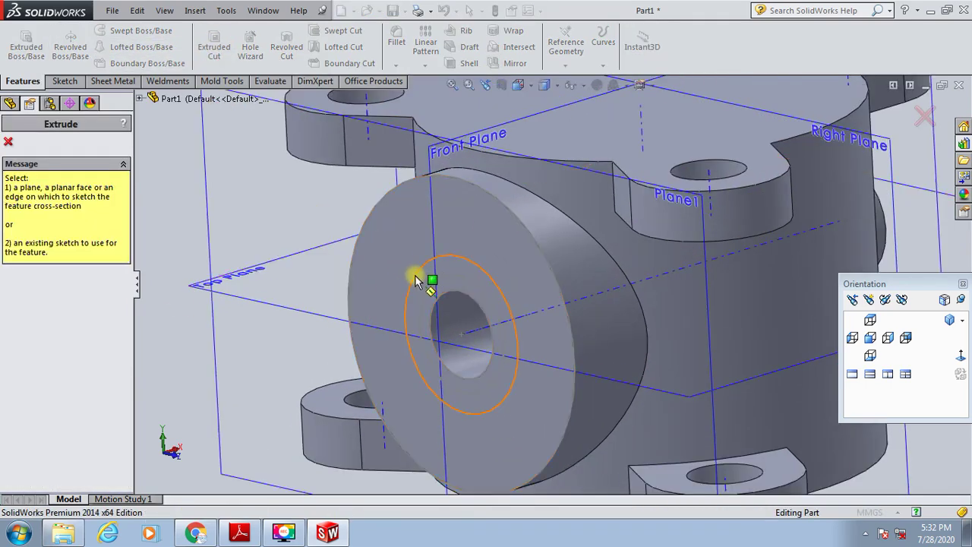
click(415, 280)
click(12, 225)
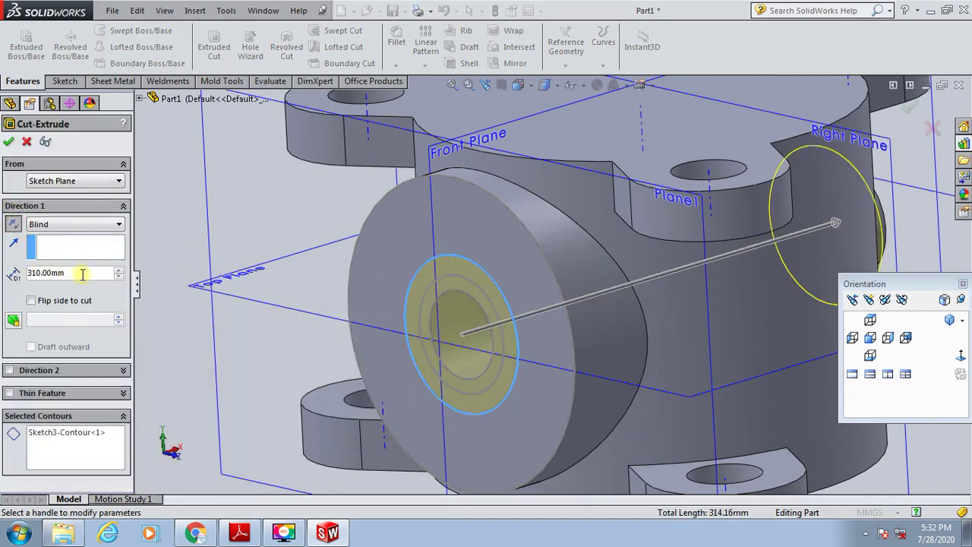
text(25)
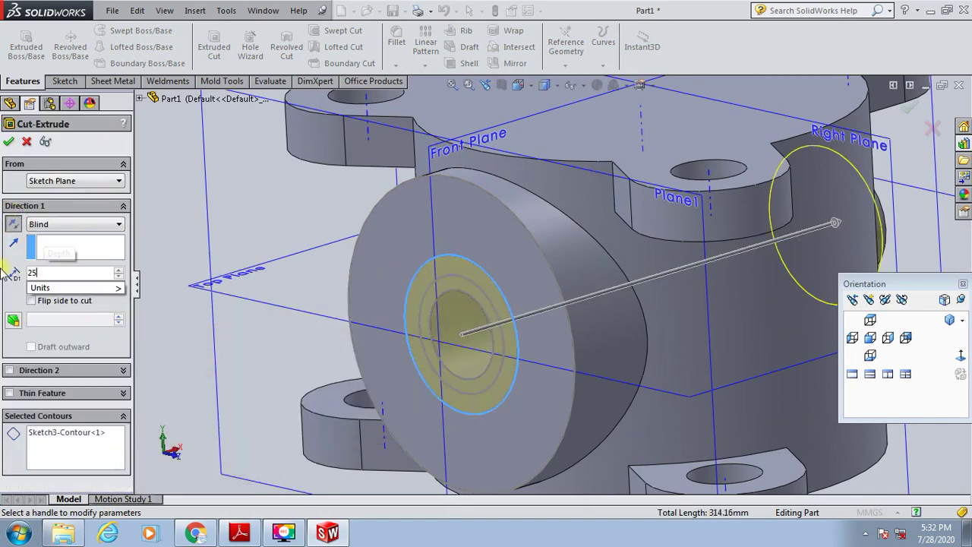
key(Return)
click(8, 143)
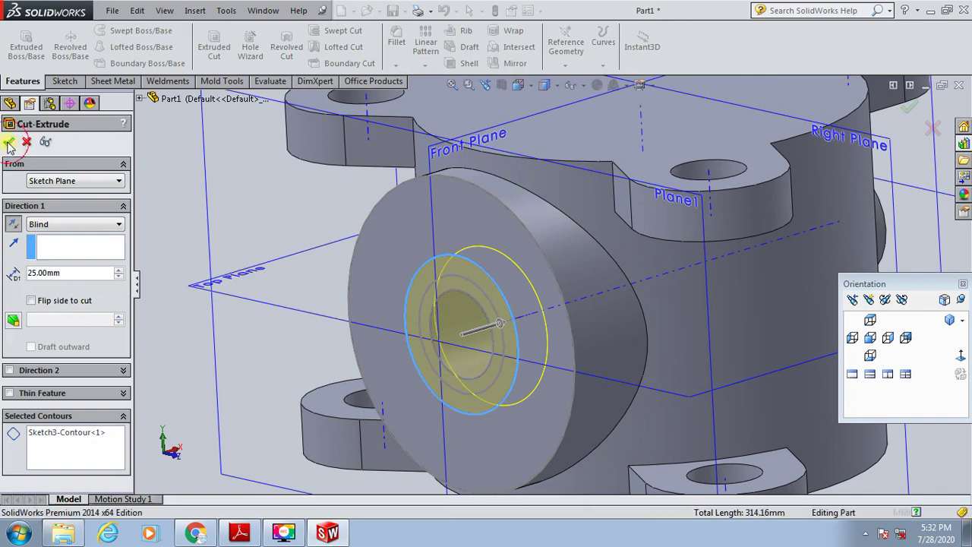
mouse_move(210, 209)
middle_down()
mouse_move(325, 249)
mouse_move(250, 250)
middle_up()
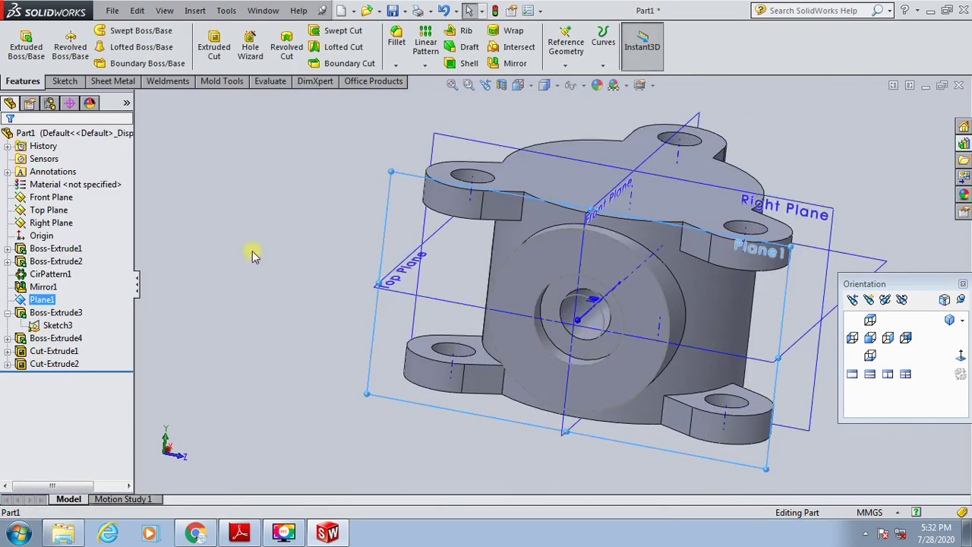
Hide Sketch3 and view the finished boss
right_click(57, 325)
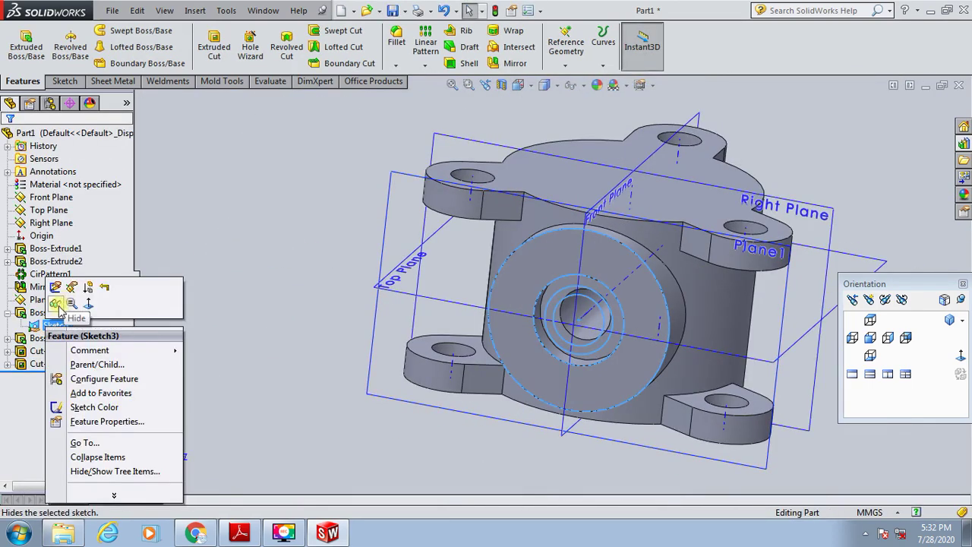
click(281, 302)
mouse_move(281, 302)
middle_down()
mouse_move(253, 296)
mouse_move(269, 311)
mouse_move(338, 265)
middle_up()
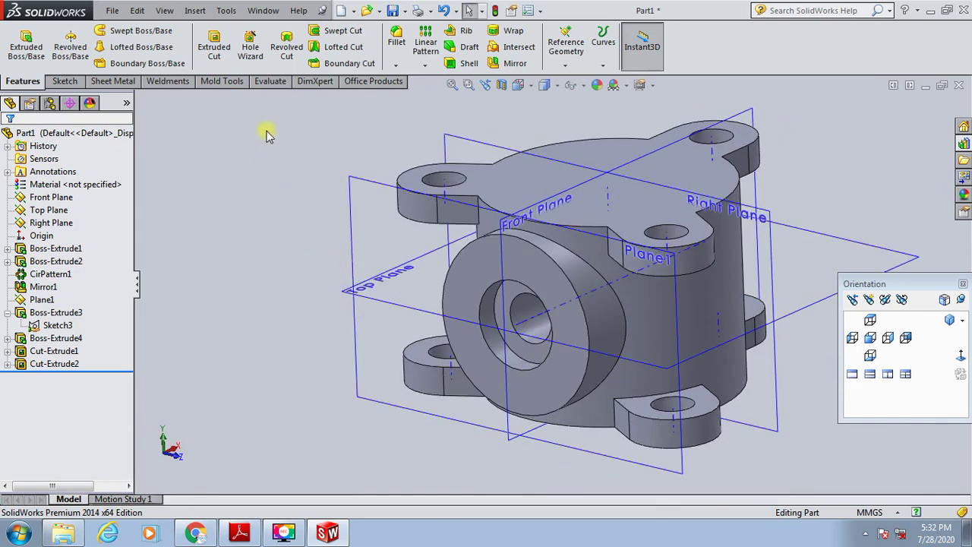
Switch from the Sketch tools back to Features and launch the Hole Wizard
click(64, 81)
click(20, 64)
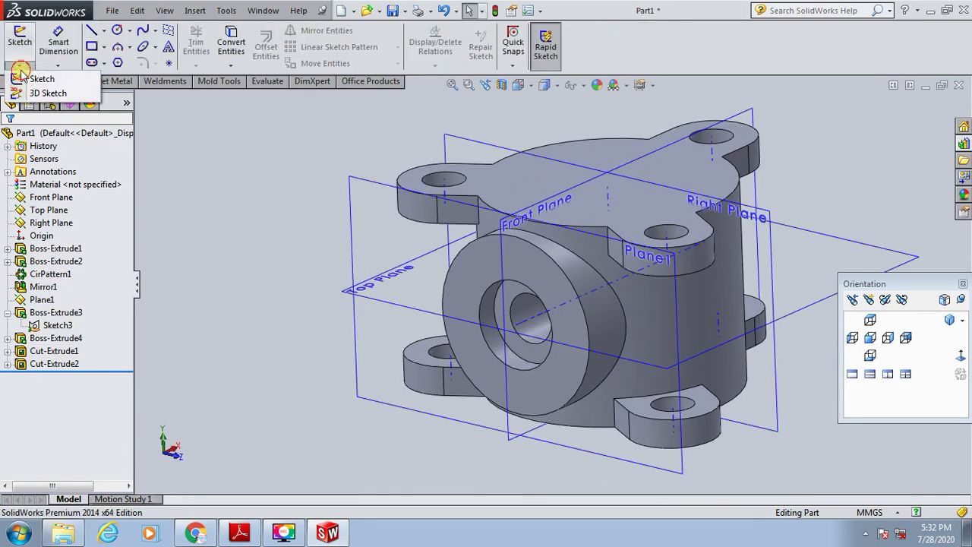
click(23, 82)
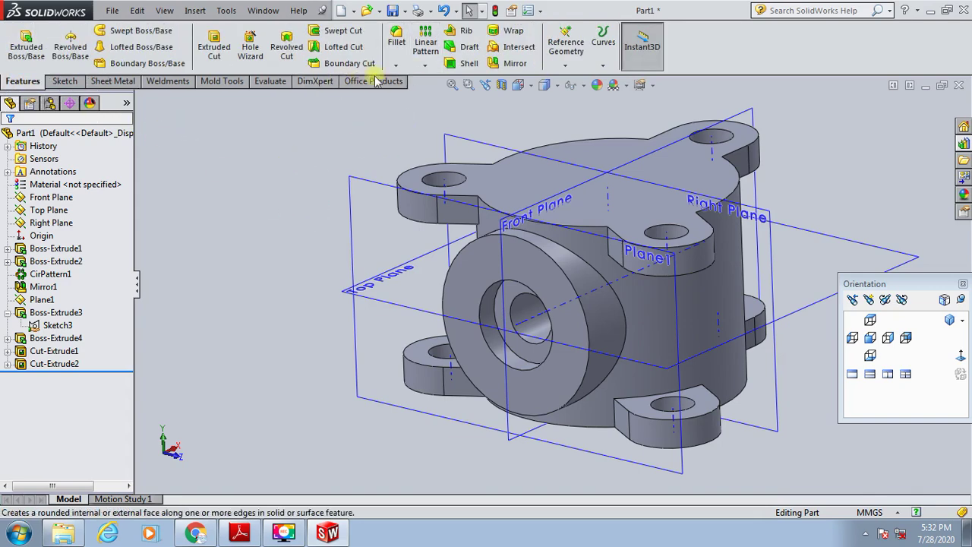
click(249, 49)
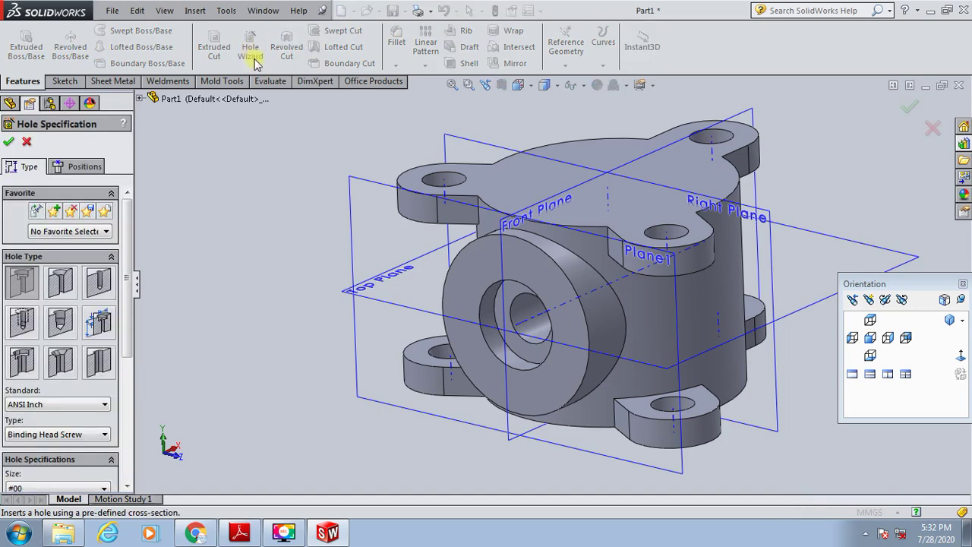
click(92, 282)
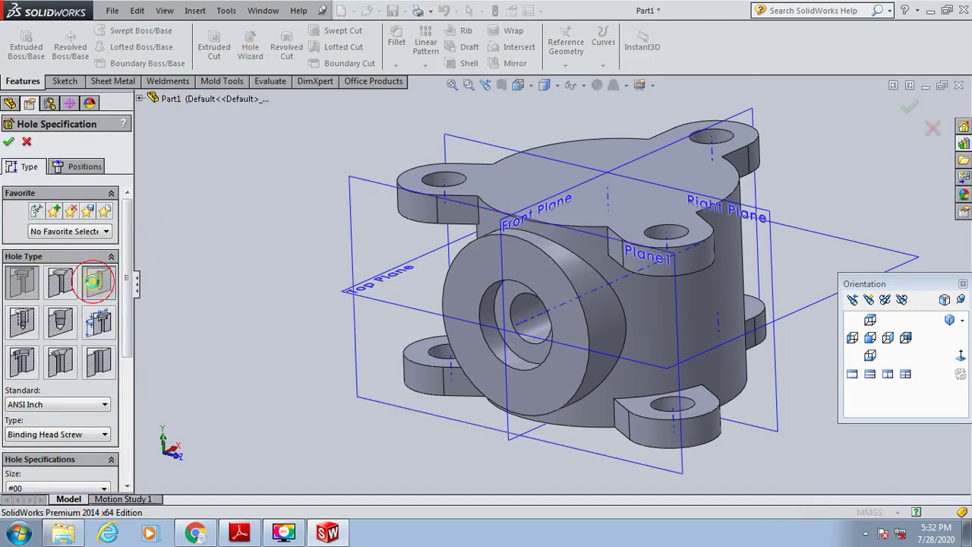
click(55, 408)
click(35, 481)
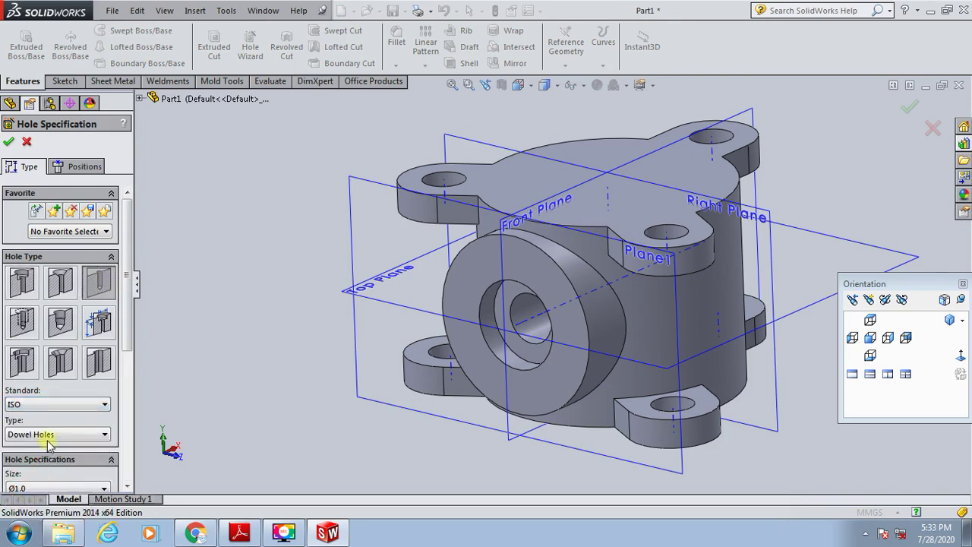
click(128, 338)
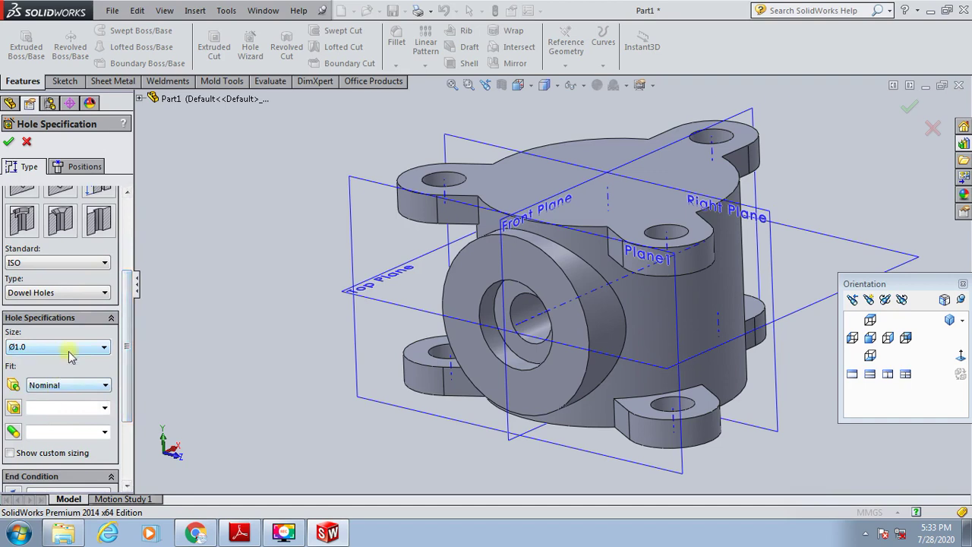
click(72, 346)
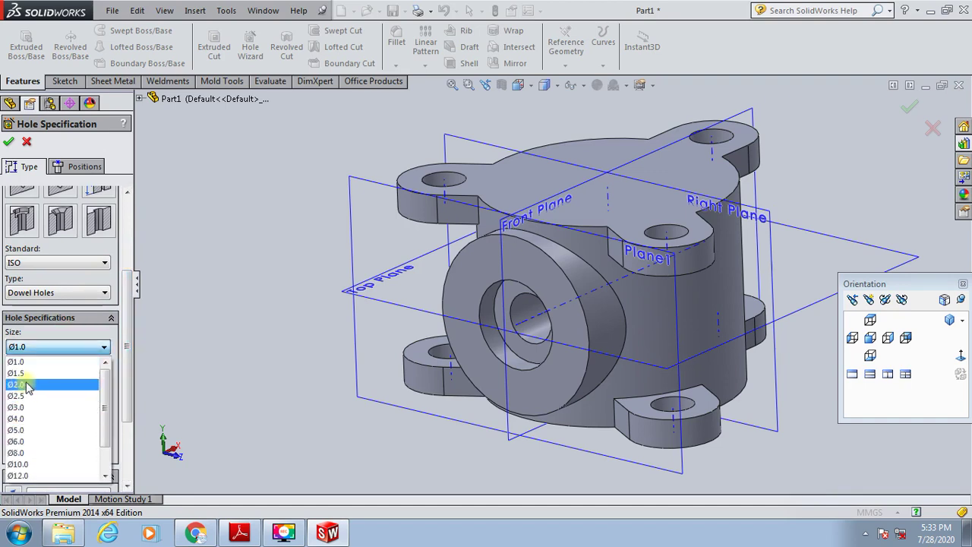
scroll(36, 430, down, 1)
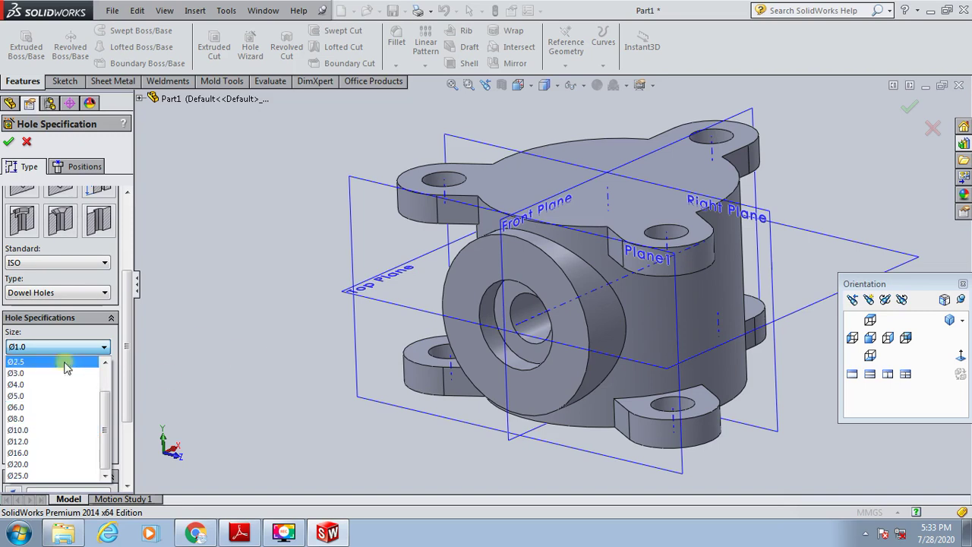
click(234, 308)
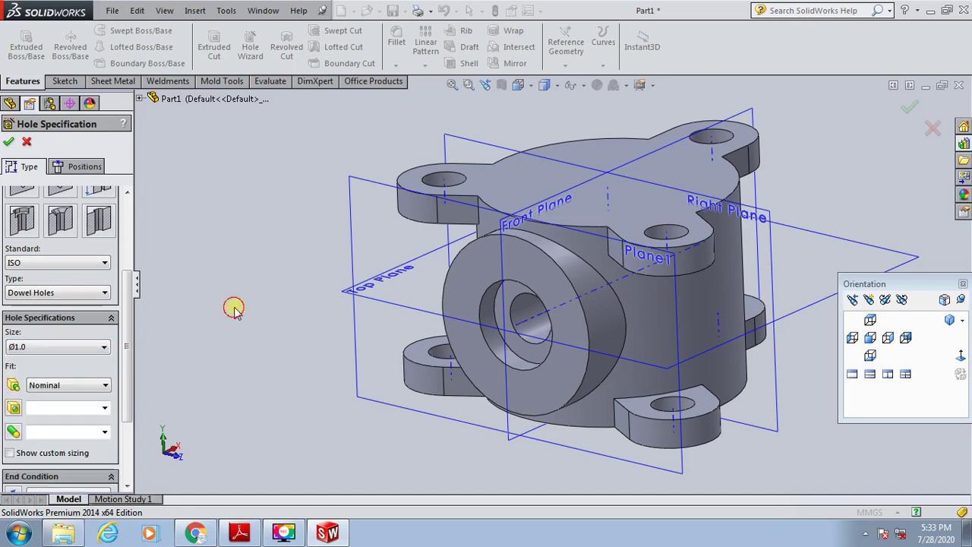
click(83, 292)
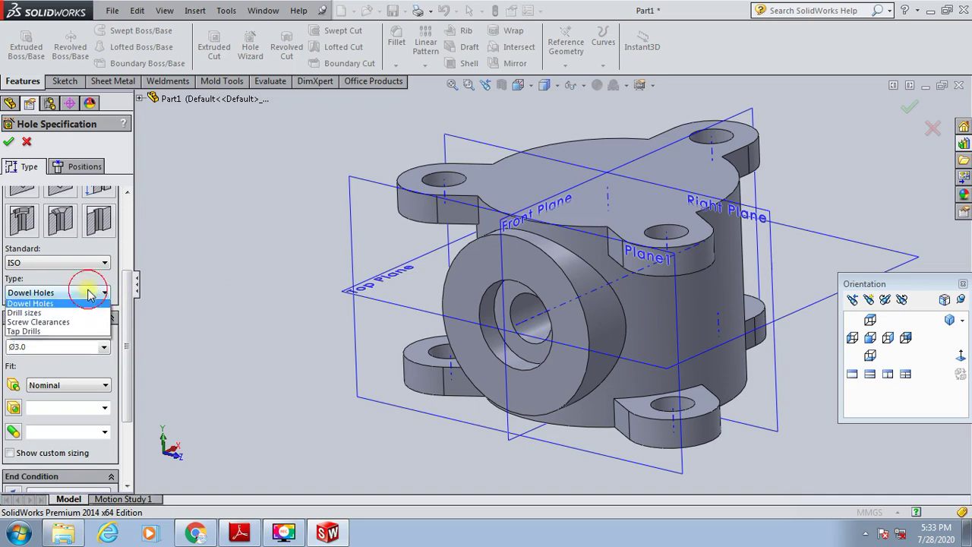
click(42, 317)
scroll(73, 410, down, 1)
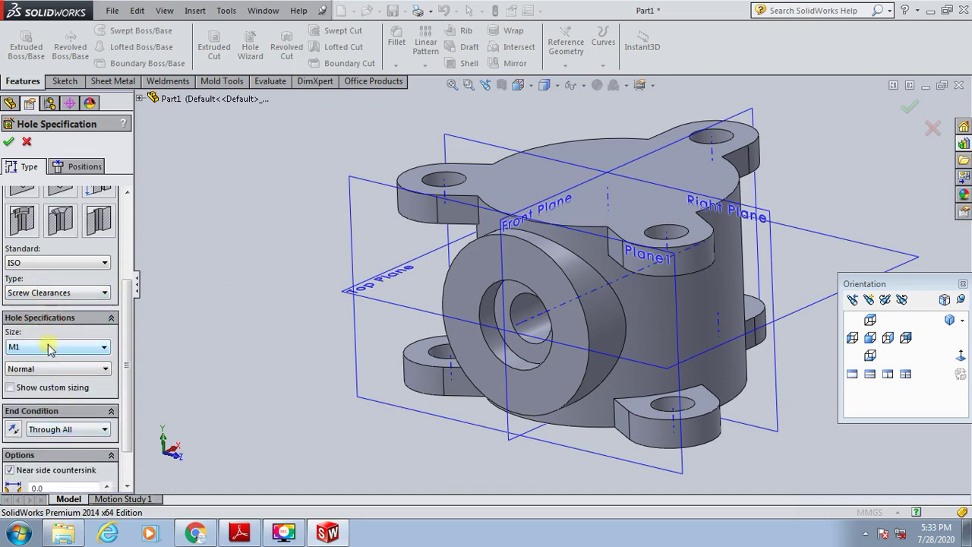
click(53, 263)
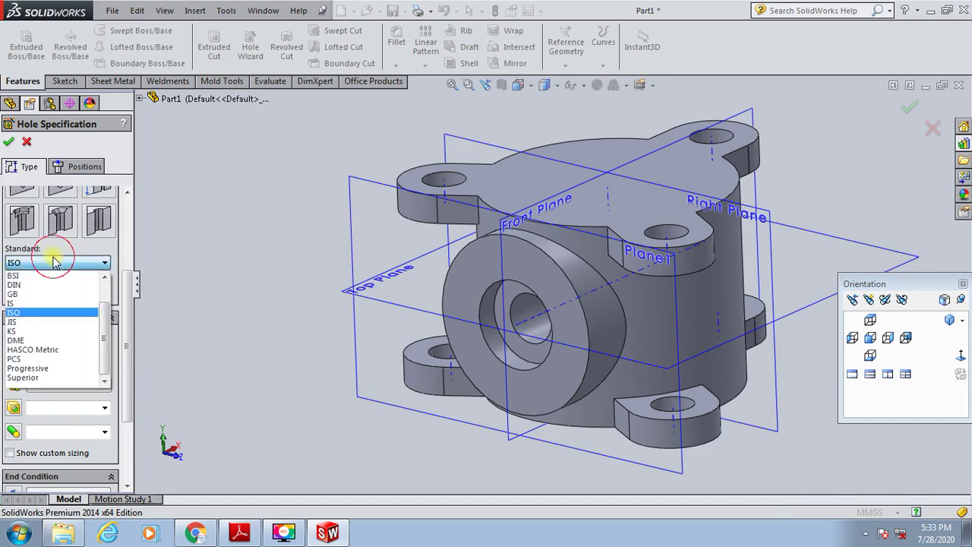
click(35, 313)
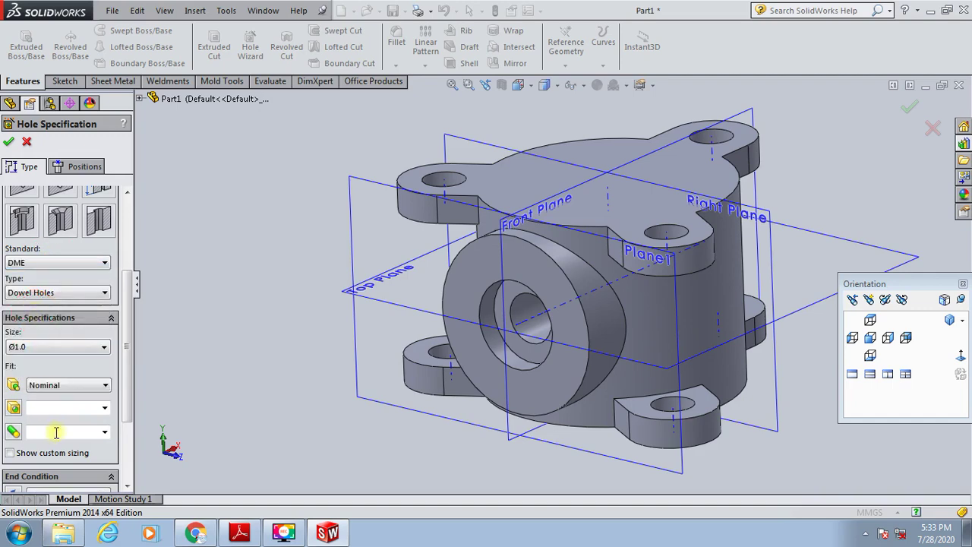
scroll(56, 432, down, 2)
click(27, 142)
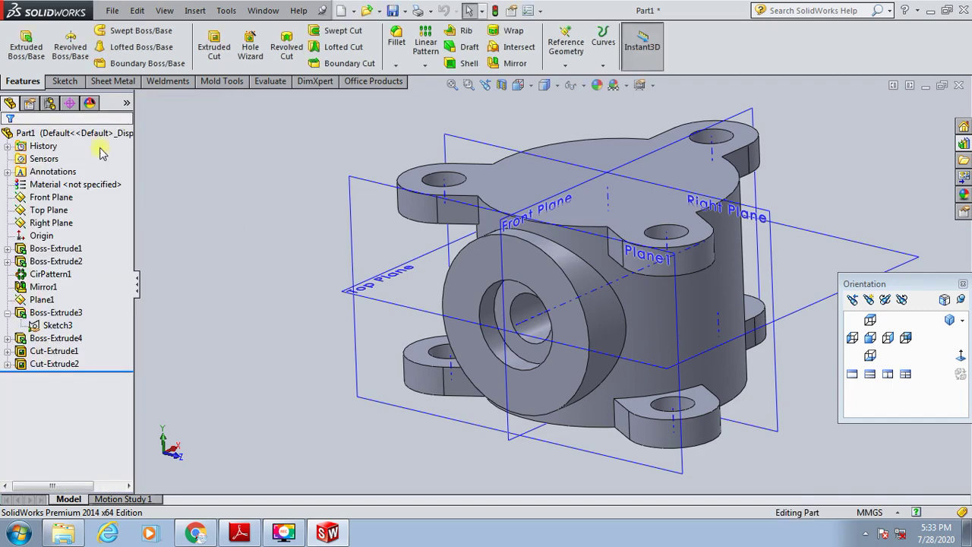
Start a sketch on the round front face, view it normal, and draw a circle above the bore
click(66, 81)
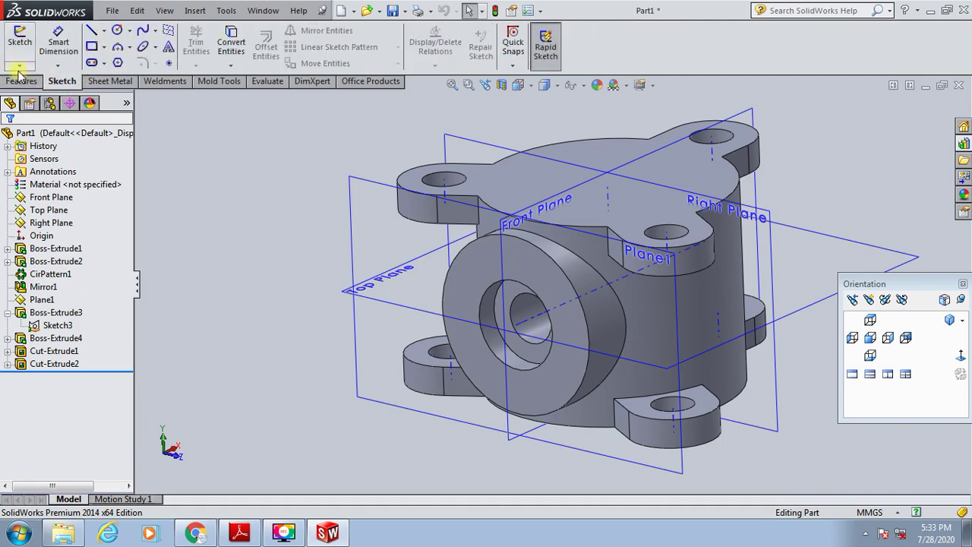
click(20, 64)
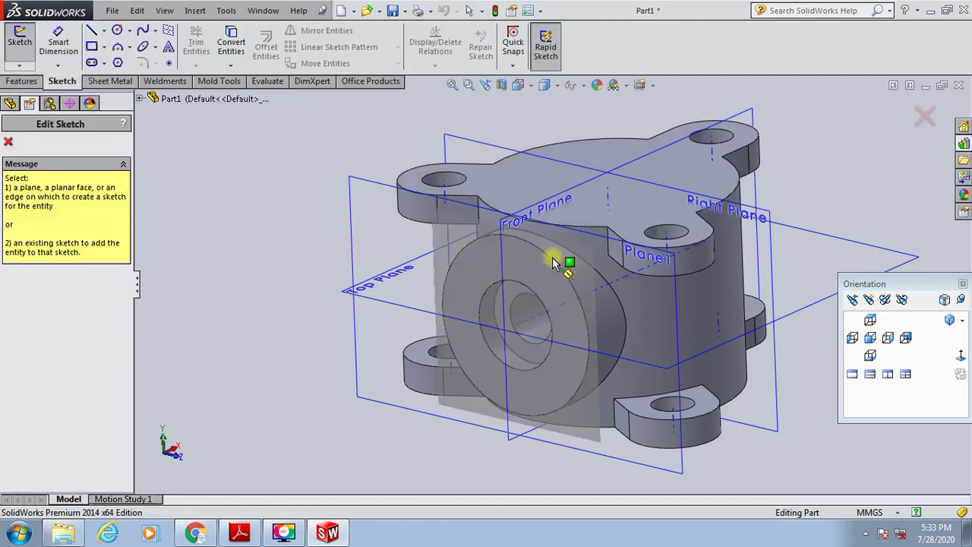
click(537, 260)
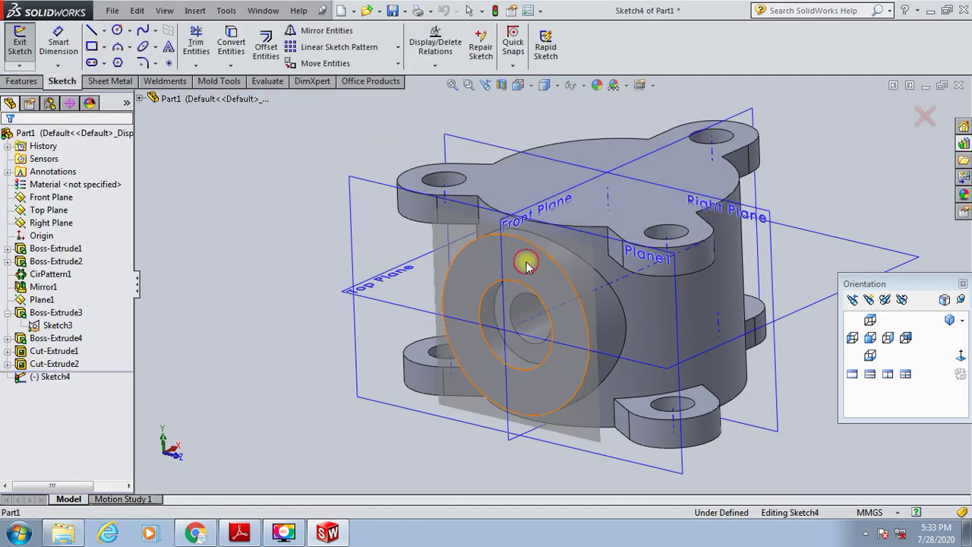
click(961, 356)
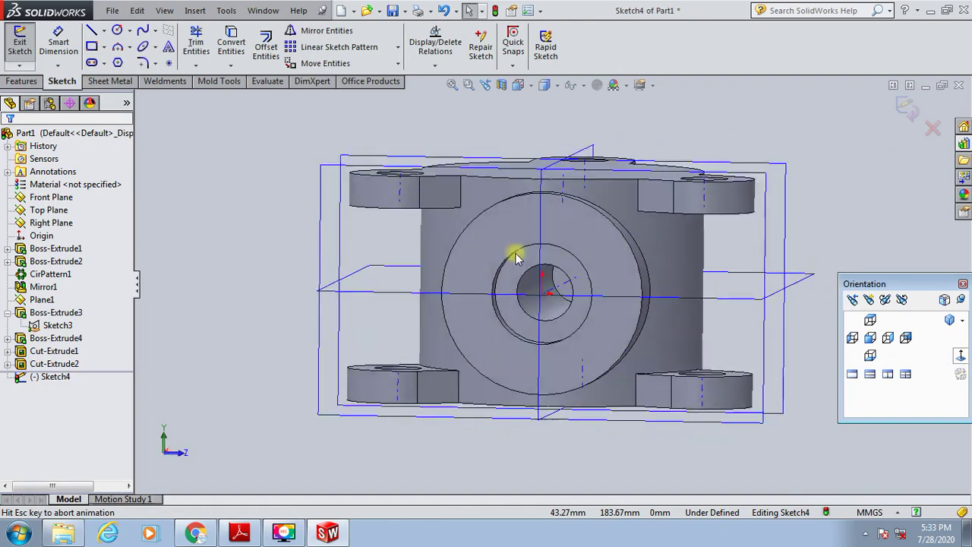
click(124, 30)
scroll(585, 213, down, 3)
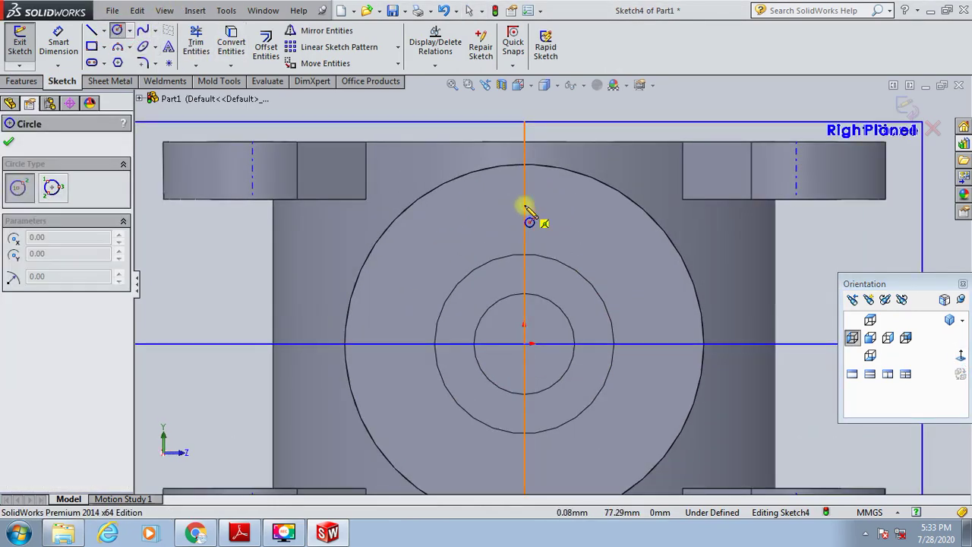
click(524, 206)
click(542, 203)
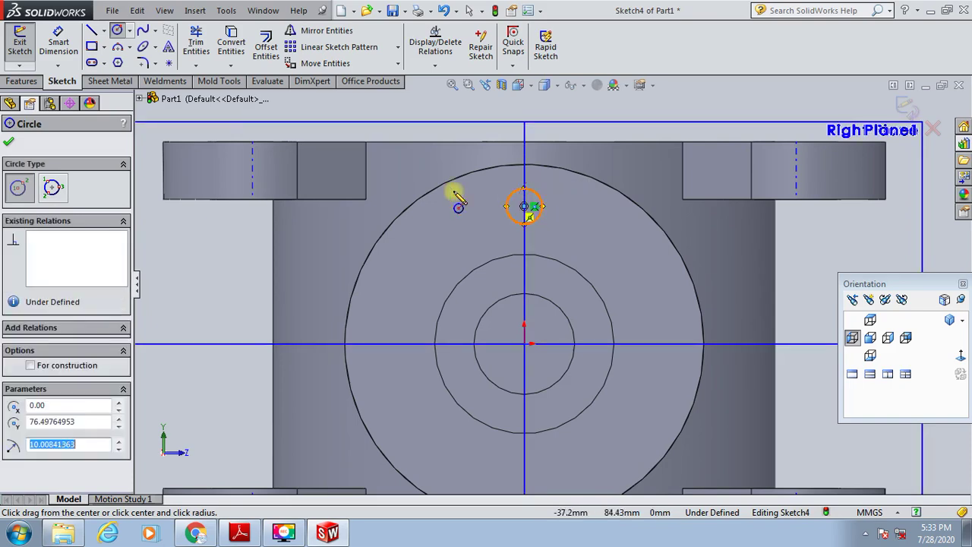
Dimension the circle 75 mm from the origin with a 20.3 mm diameter
click(58, 41)
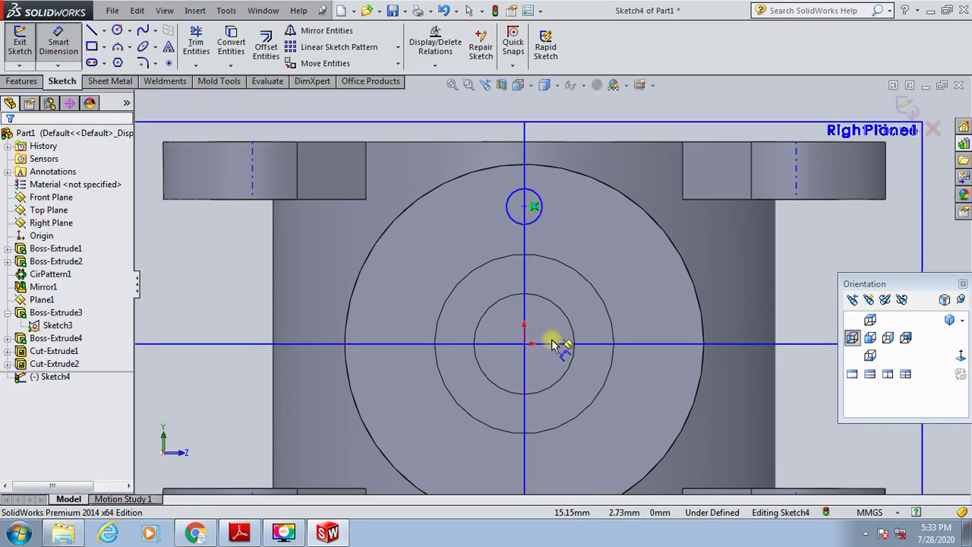
click(524, 346)
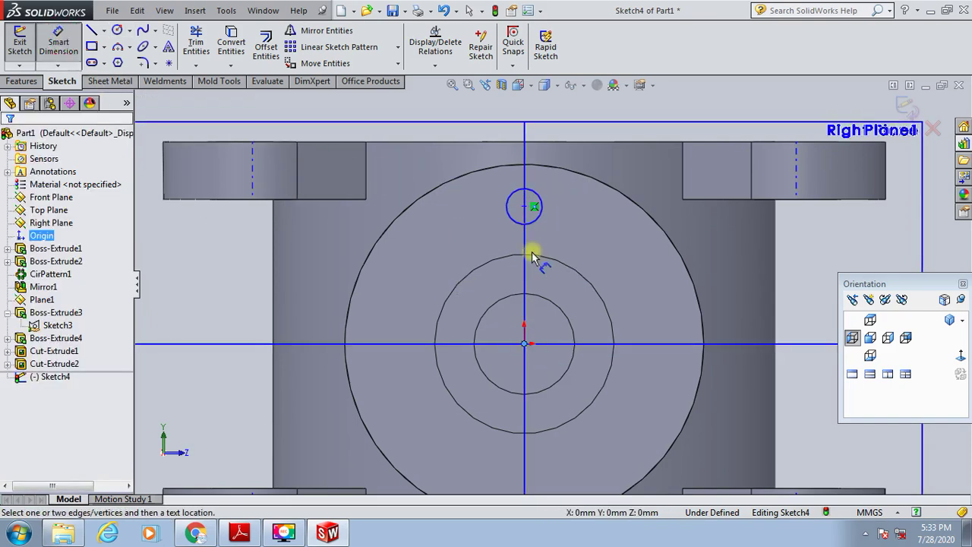
click(524, 206)
click(493, 217)
text(7)
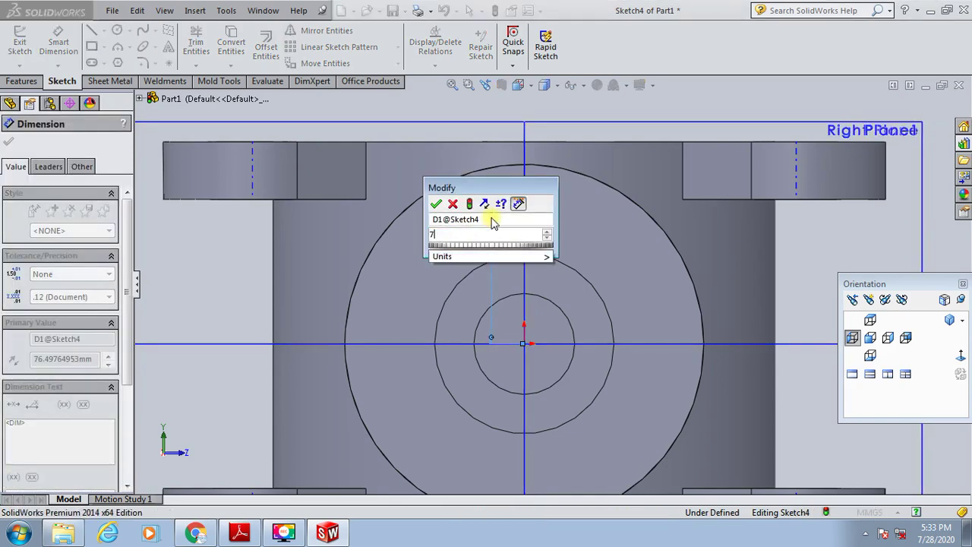
text(5)
key(Return)
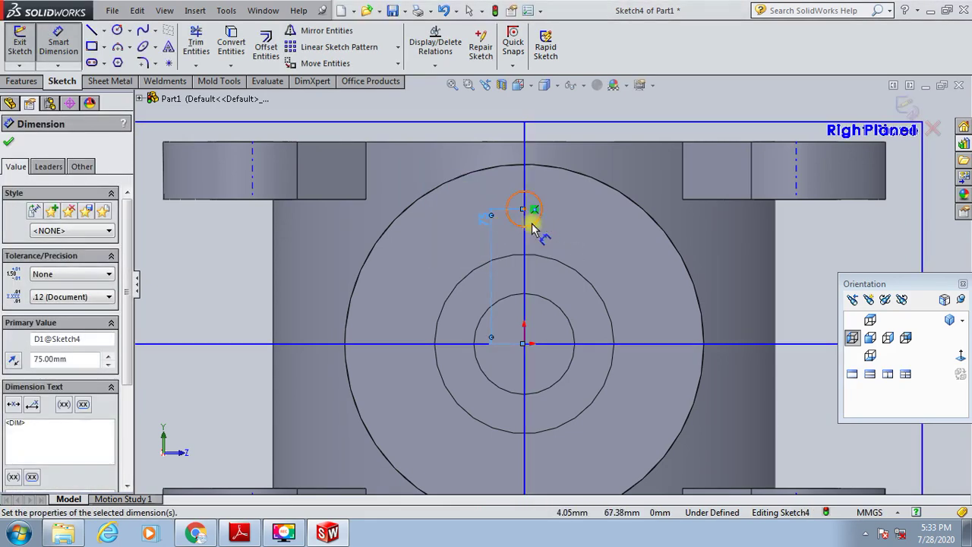
click(536, 221)
click(582, 232)
text(20)
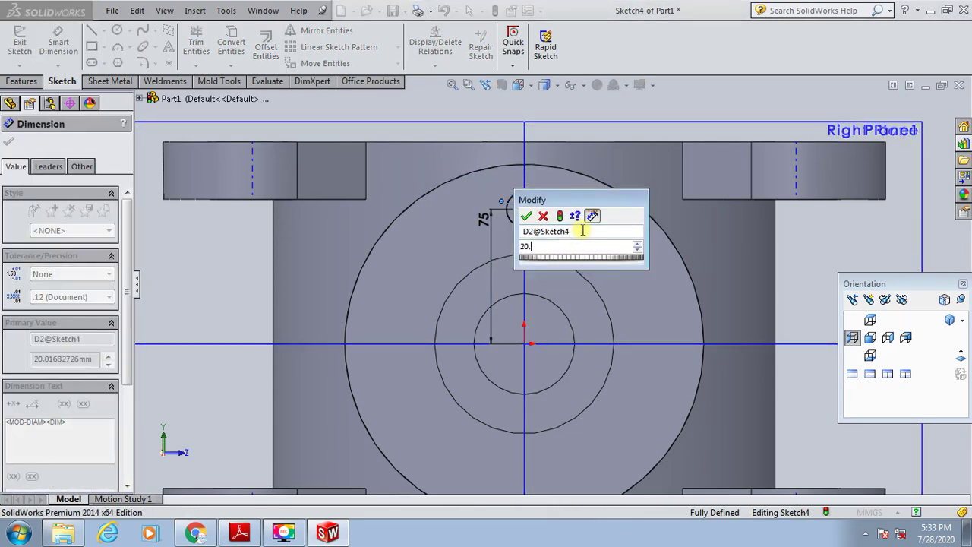
text(.3)
key(Return)
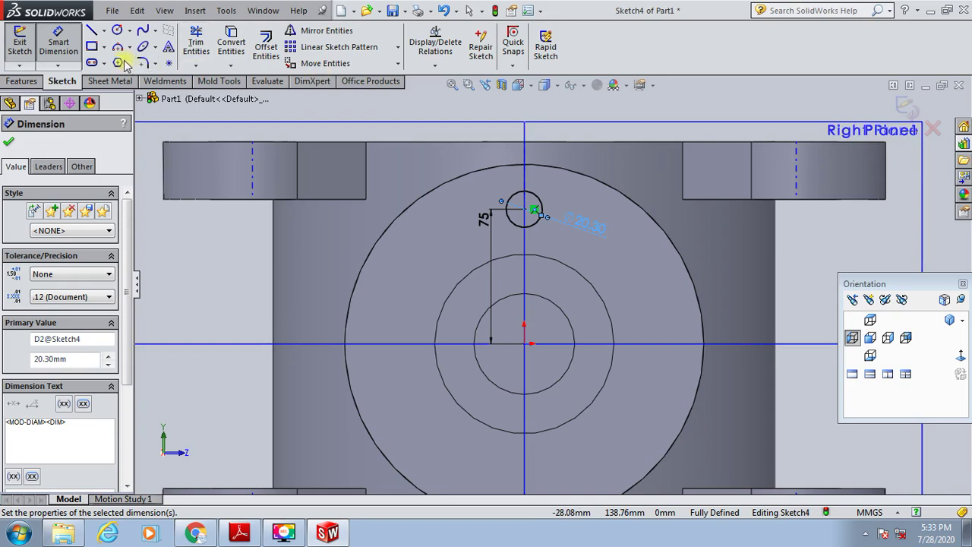
Circularly pattern the circle into 3 evenly spaced instances and exit the sketch
click(398, 48)
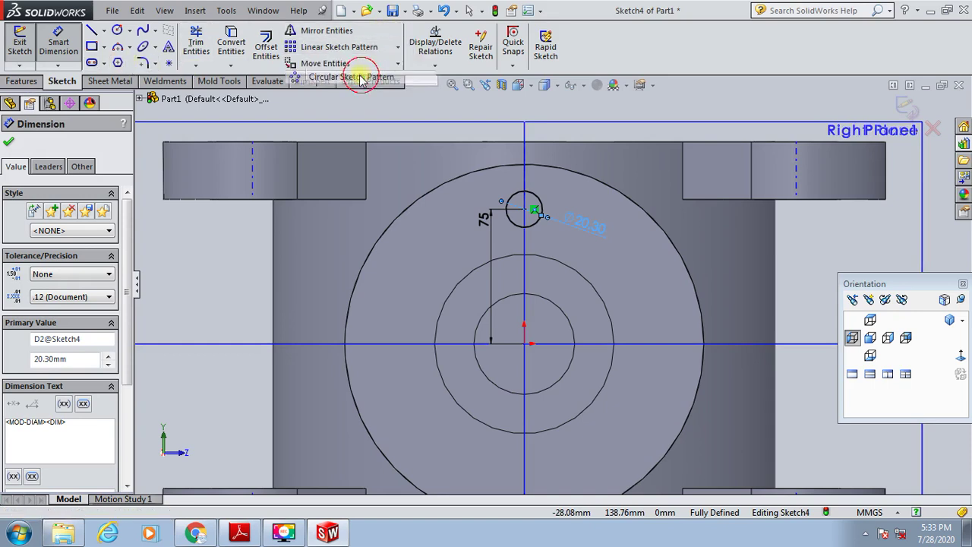
click(365, 76)
click(61, 181)
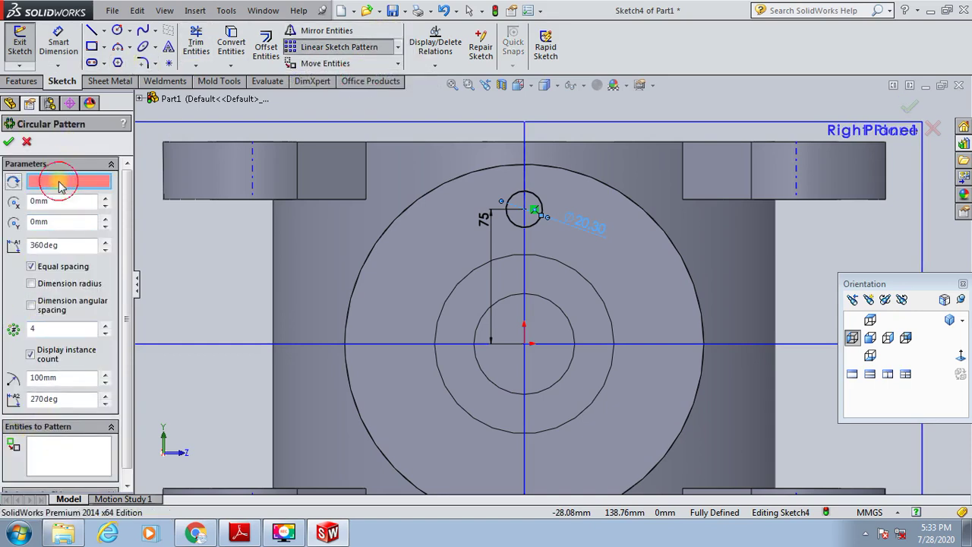
click(85, 447)
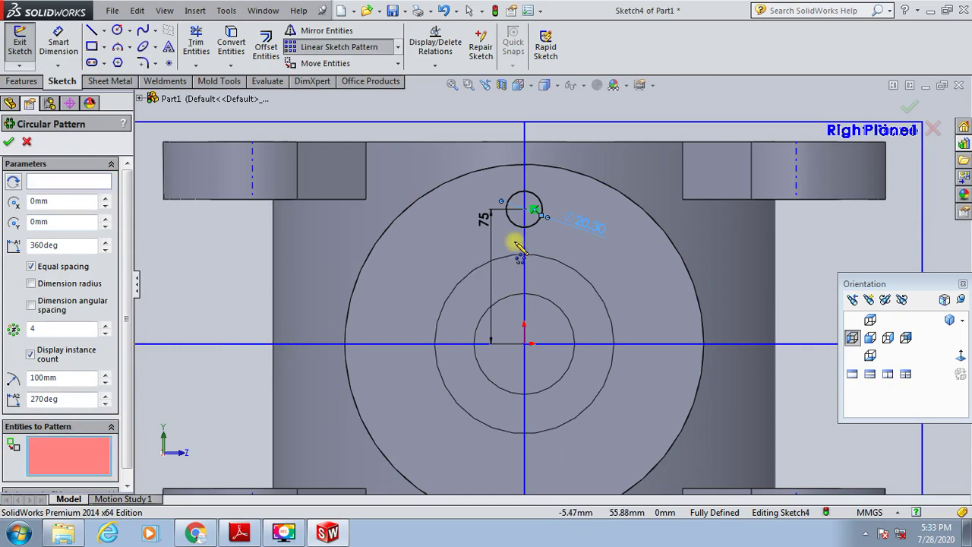
click(518, 223)
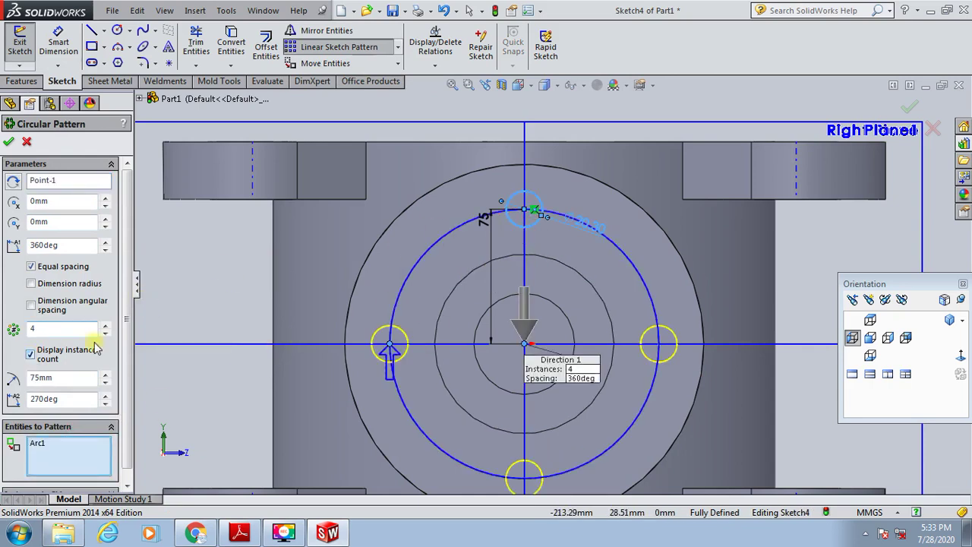
click(106, 332)
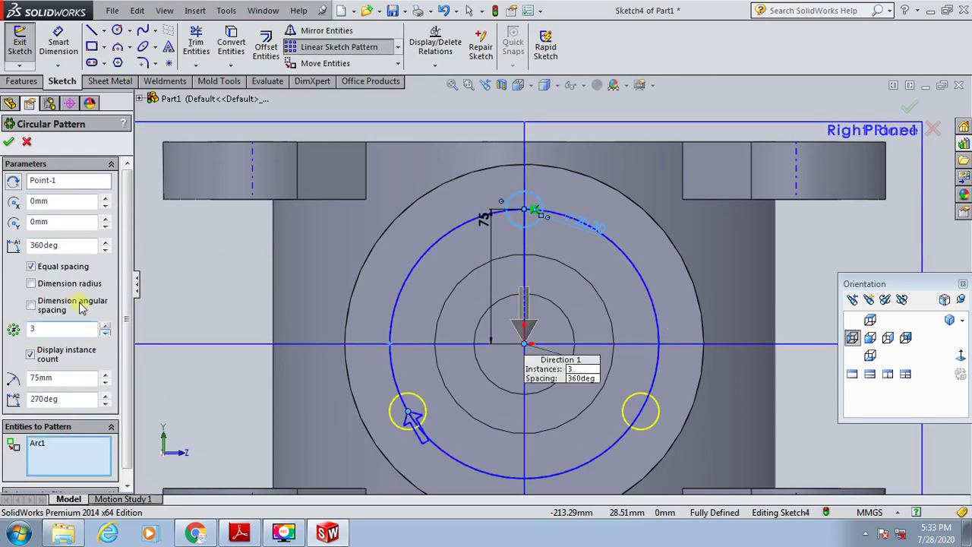
click(10, 142)
scroll(581, 226, up, 3)
middle_drag(582, 226, 545, 336)
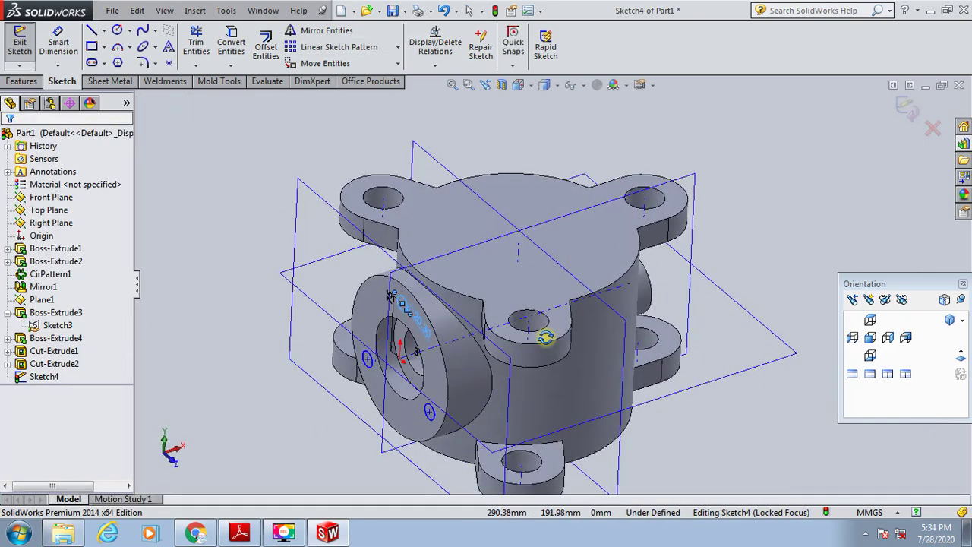
click(906, 107)
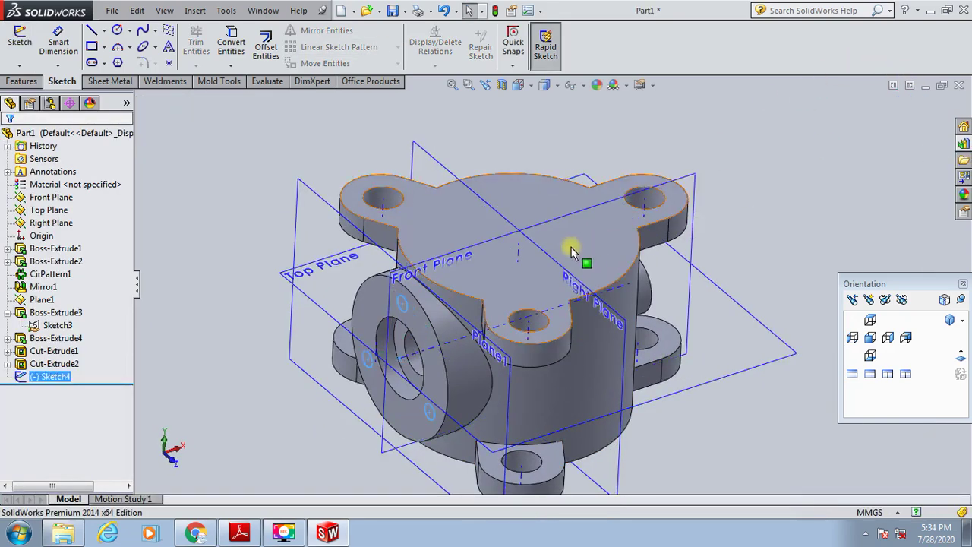
mouse_move(571, 252)
middle_down()
mouse_move(564, 223)
mouse_move(412, 213)
middle_up()
Extruded-cut the Sketch4 circles 15 mm Blind into the front face to form bolt holes
click(22, 79)
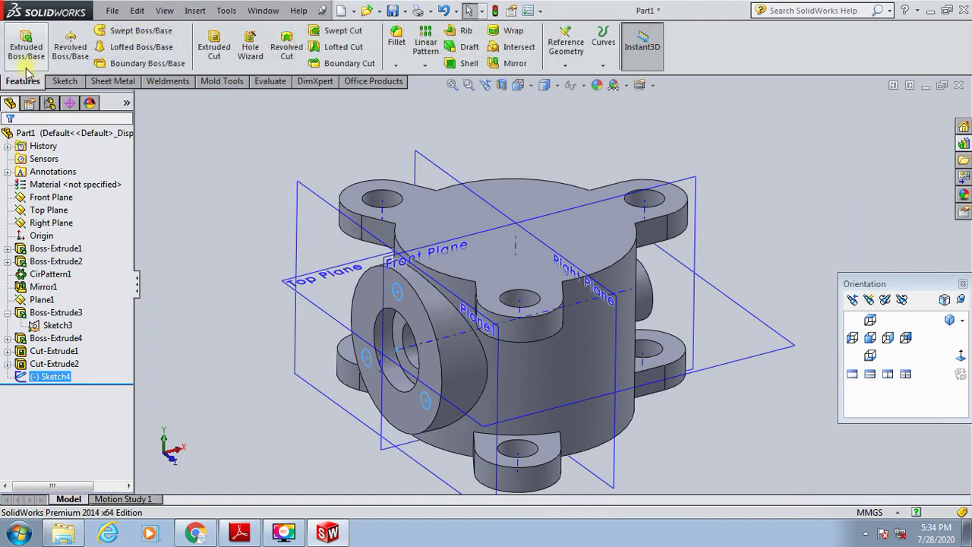
click(214, 45)
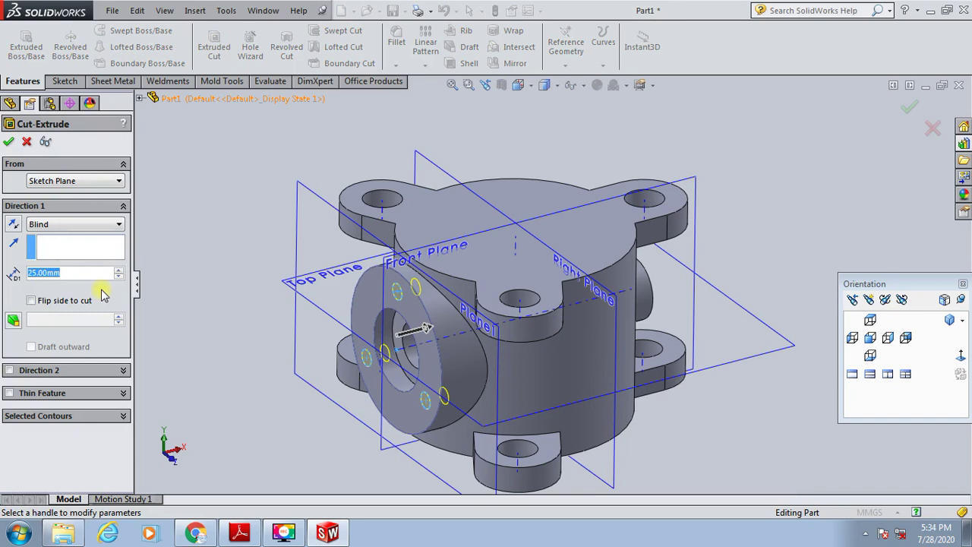
text(15)
key(Return)
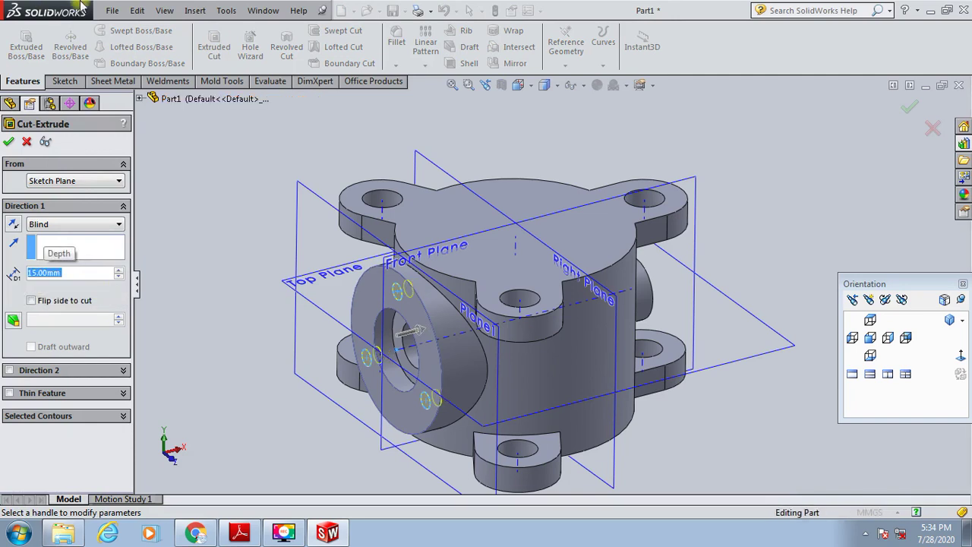
click(9, 142)
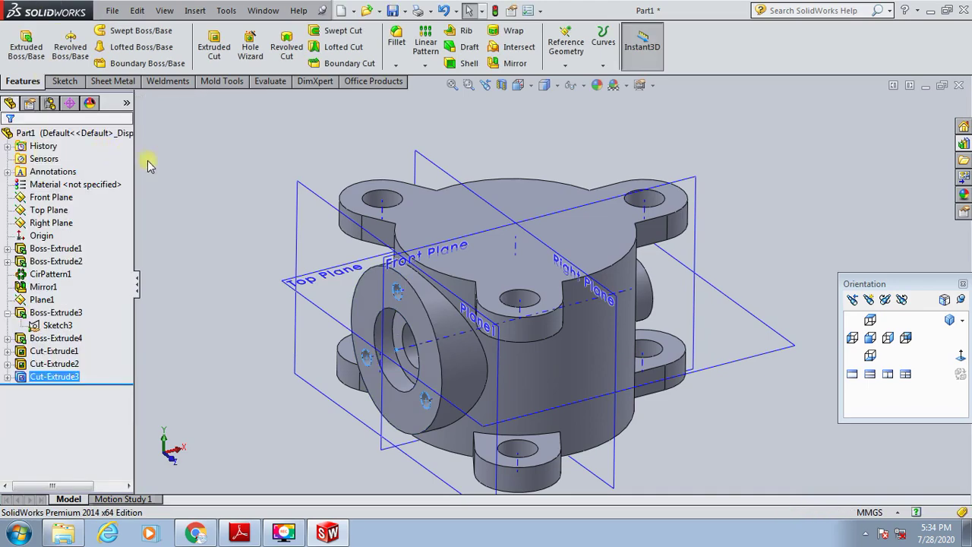
mouse_move(285, 145)
middle_down()
mouse_move(350, 111)
mouse_move(273, 168)
middle_up()
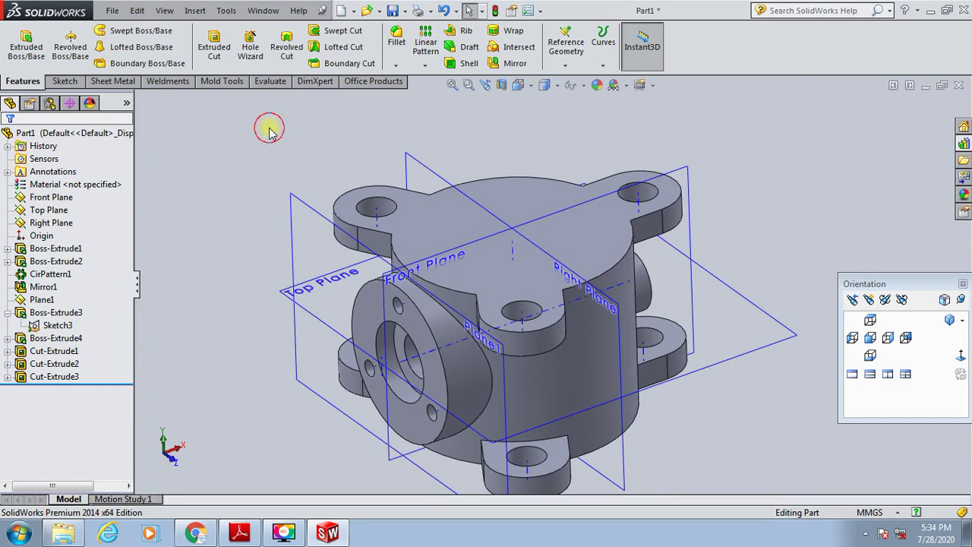
Sketch an origin-centred circle on the Top Plane and dimension it Ø194
click(214, 52)
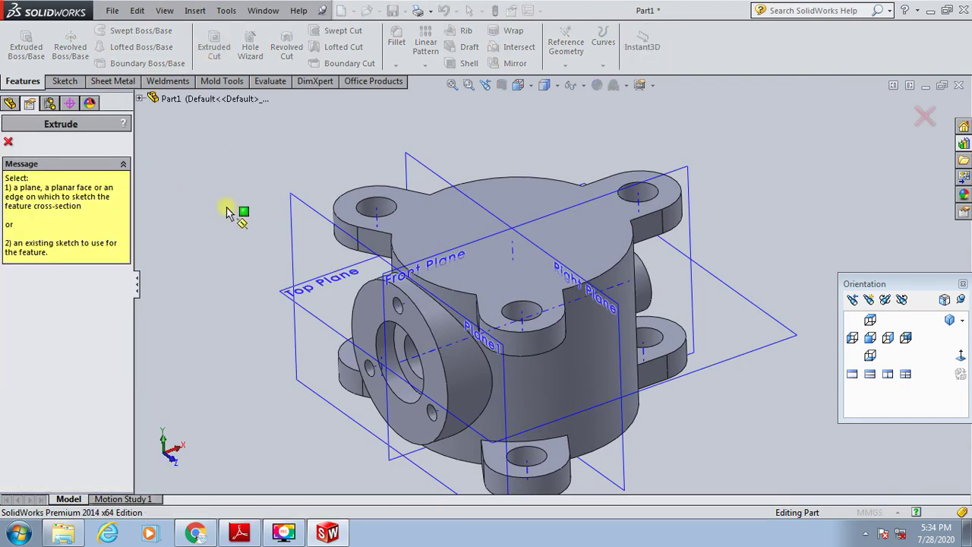
click(703, 226)
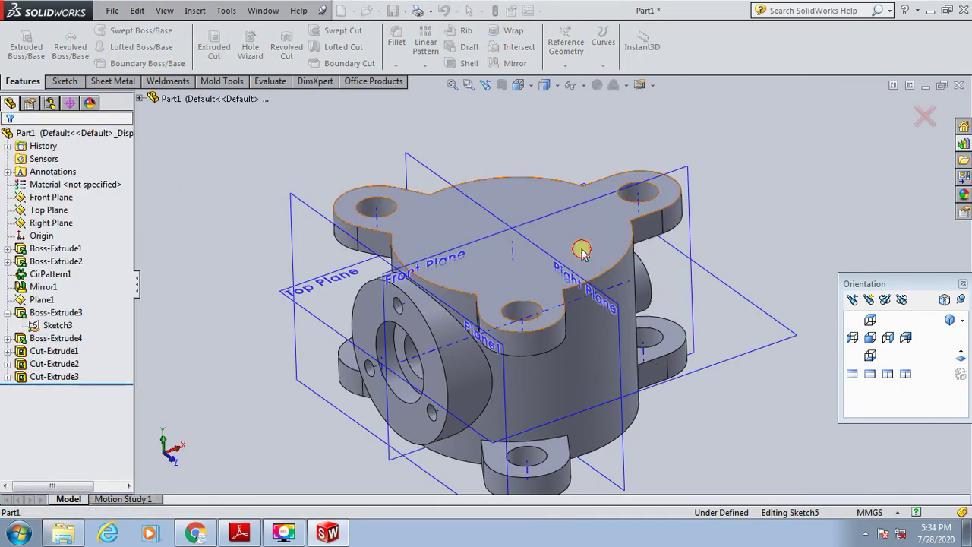
click(953, 357)
click(116, 32)
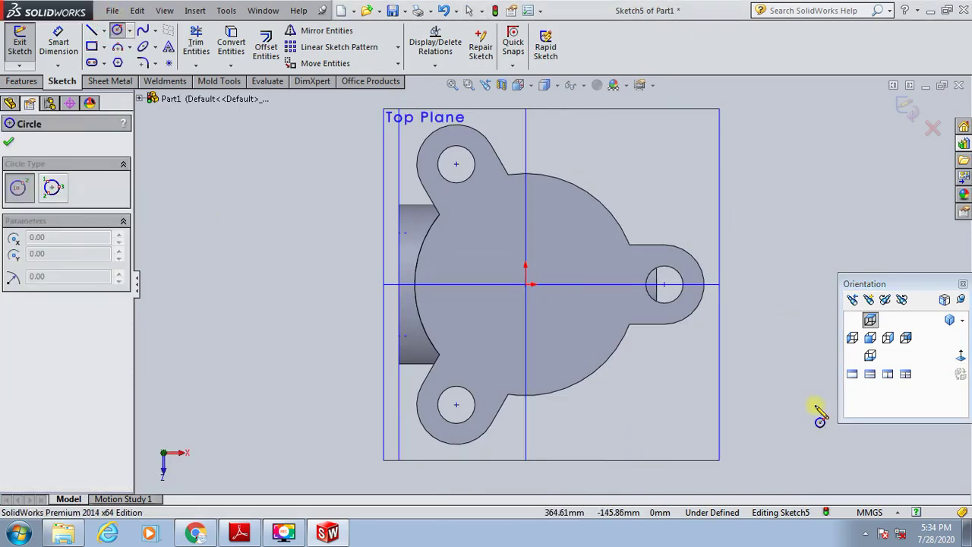
click(525, 285)
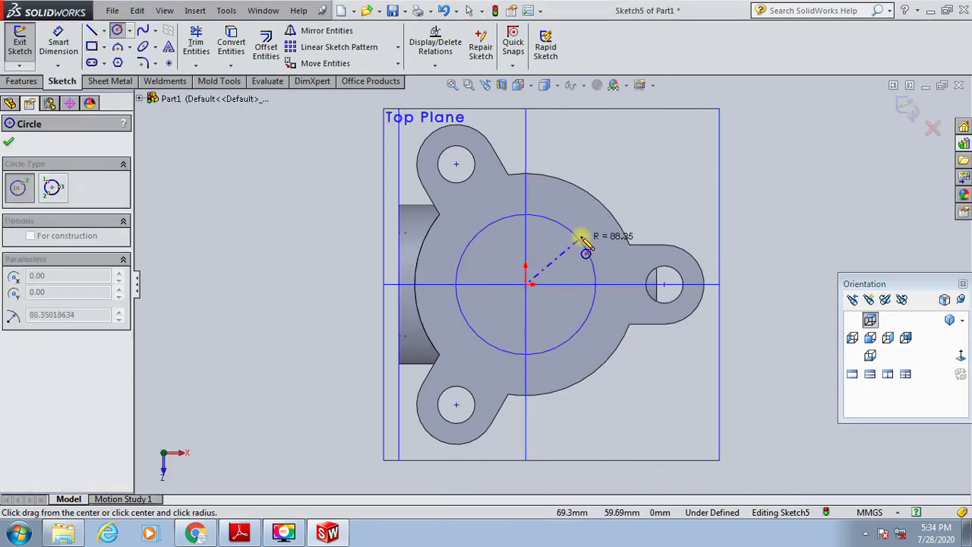
click(581, 232)
click(68, 40)
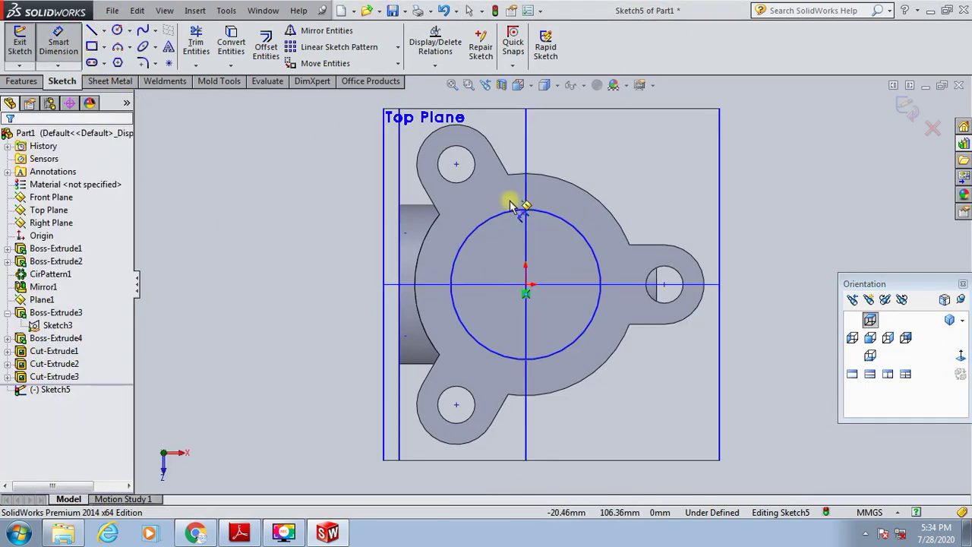
click(552, 217)
click(625, 178)
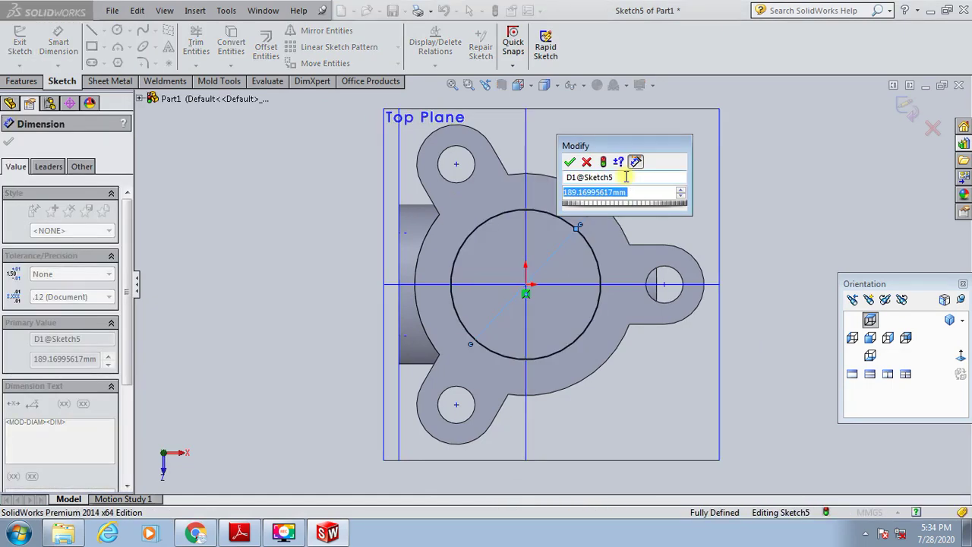
text(194)
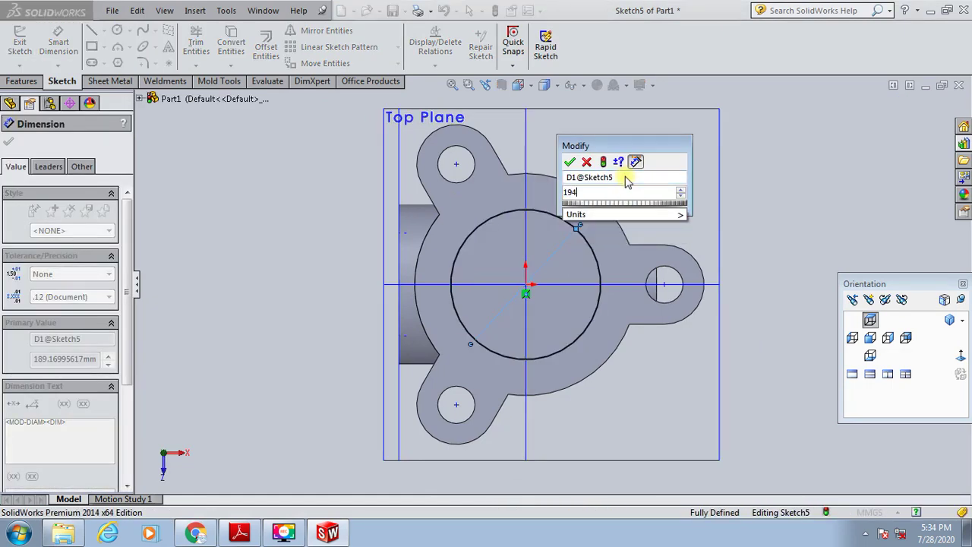
key(Return)
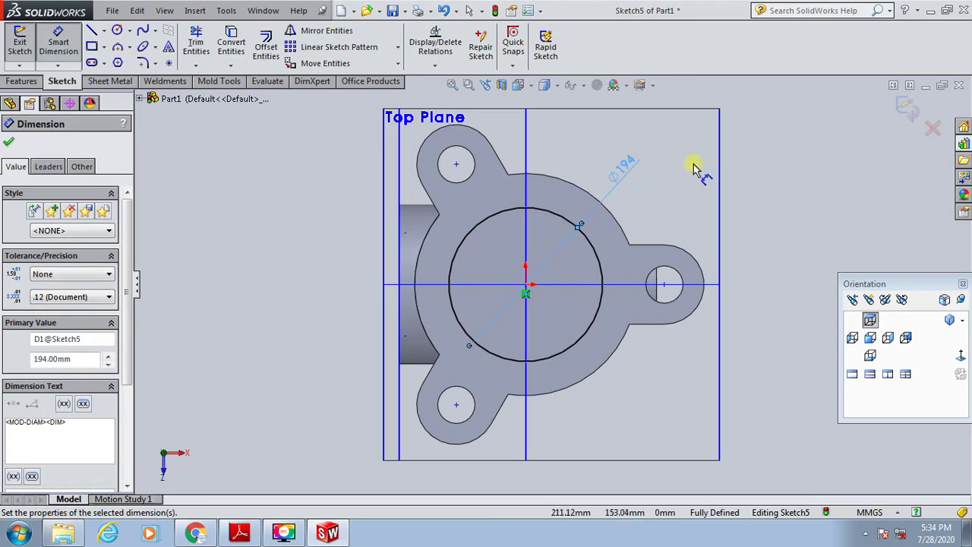
key(Escape)
Extruded-cut the Ø194 circle Through All to open the bore
key(ctrl+shift+e)
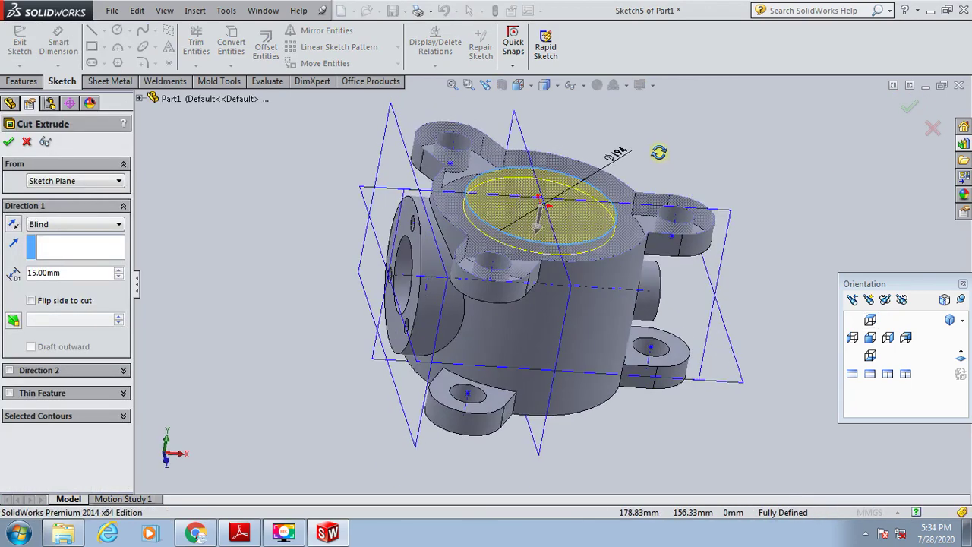
drag(537, 222, 501, 414)
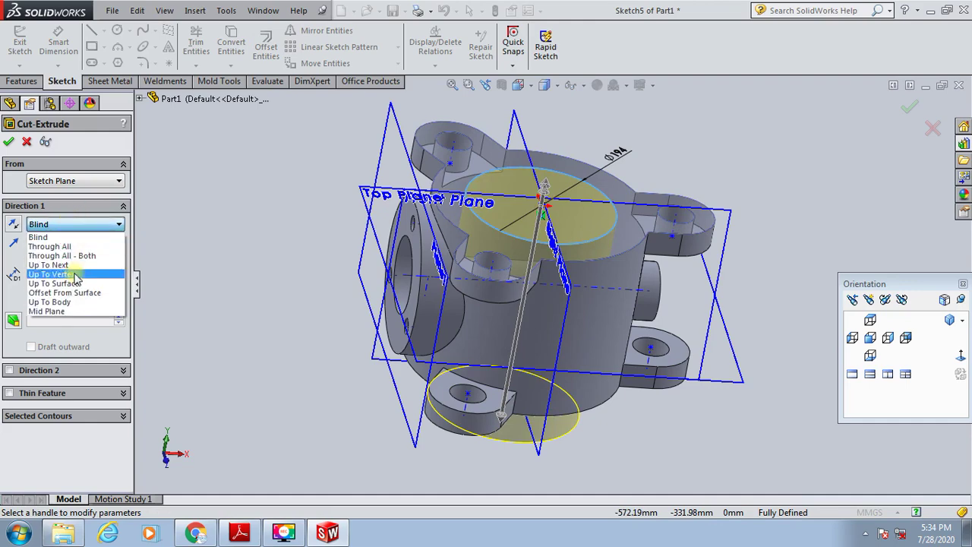
click(84, 248)
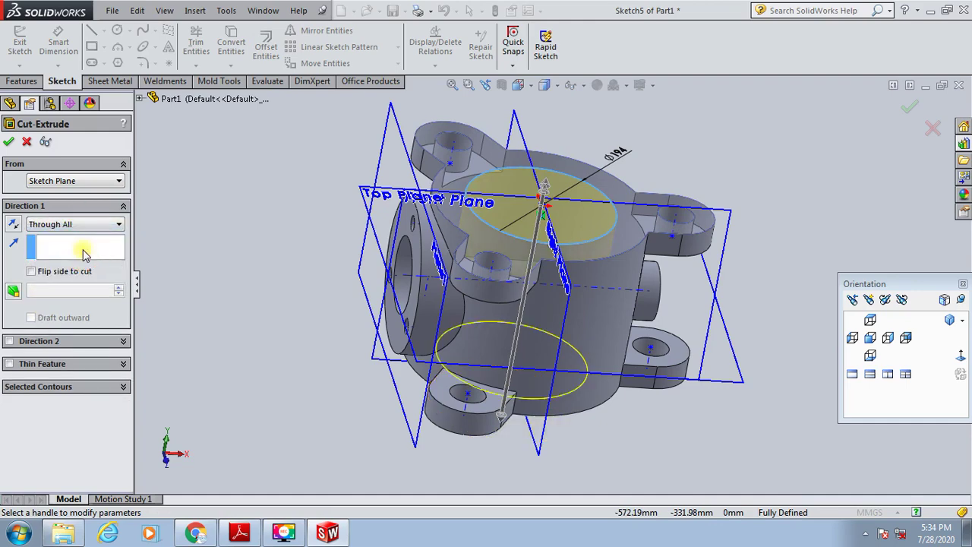
click(7, 141)
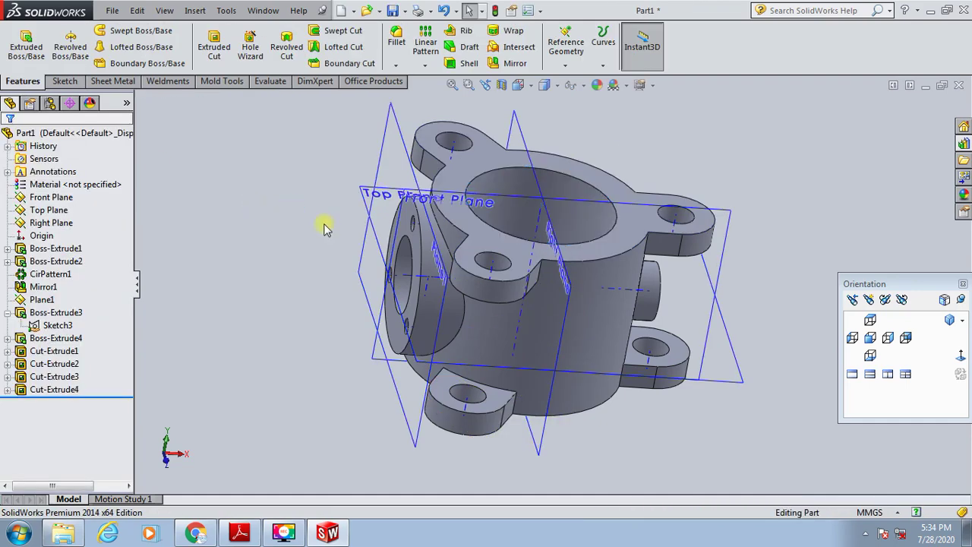
mouse_move(325, 224)
middle_down()
mouse_move(278, 325)
mouse_move(417, 210)
mouse_move(325, 281)
mouse_move(412, 265)
mouse_move(393, 286)
mouse_move(330, 241)
middle_up()
Hide the Front, Top and Right reference planes and Plane1
click(57, 351)
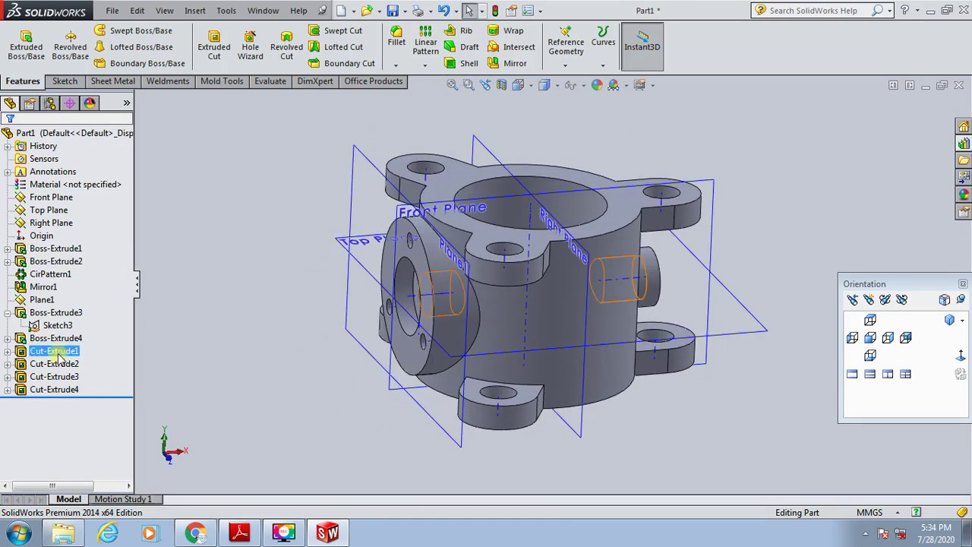
click(33, 221)
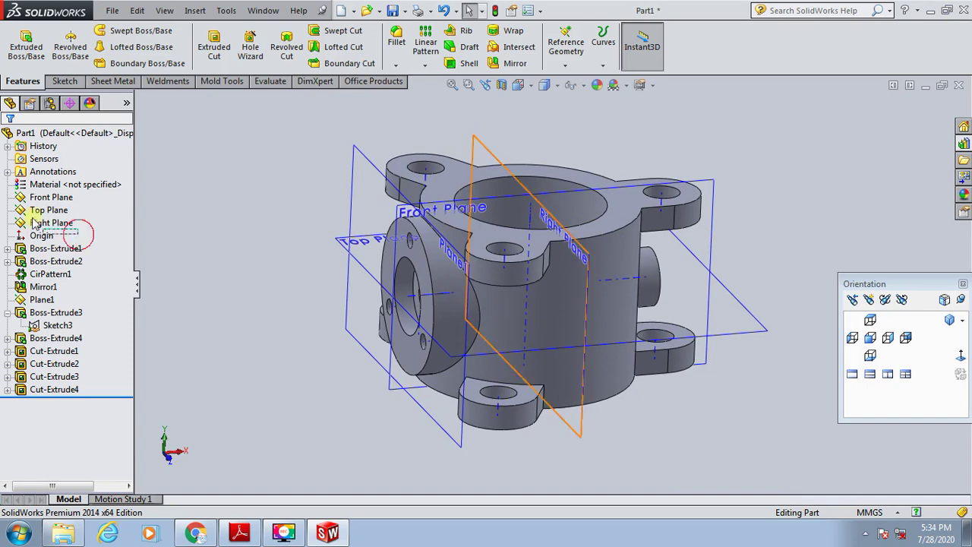
shift+click(34, 184)
right_click(25, 186)
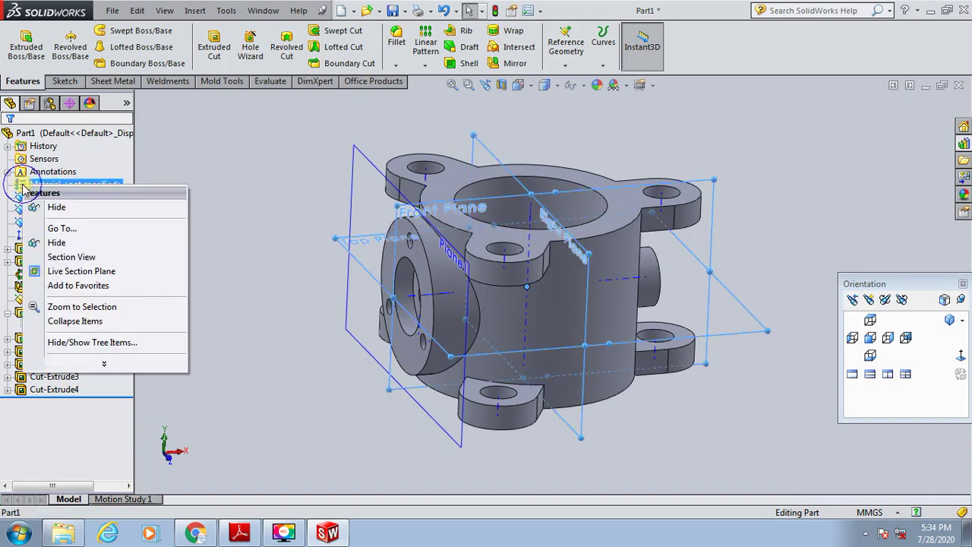
click(65, 245)
click(42, 300)
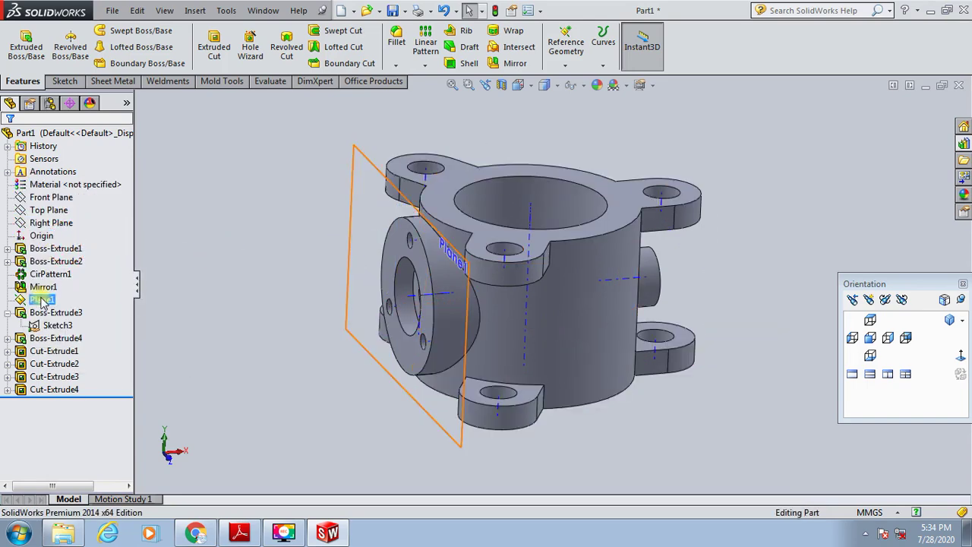
right_click(44, 301)
click(67, 267)
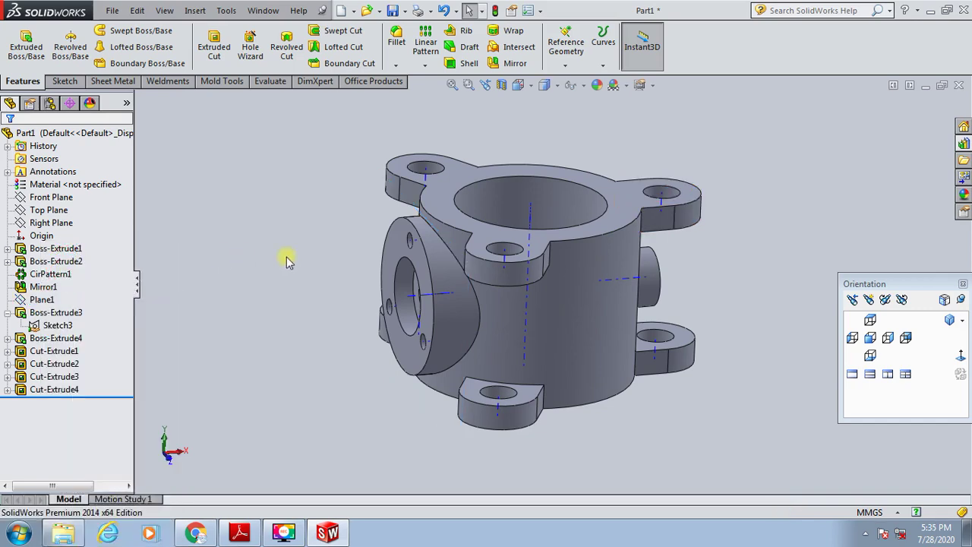
Turn off the temporary axes display so only the solid body shows
middle_drag(373, 269, 387, 330)
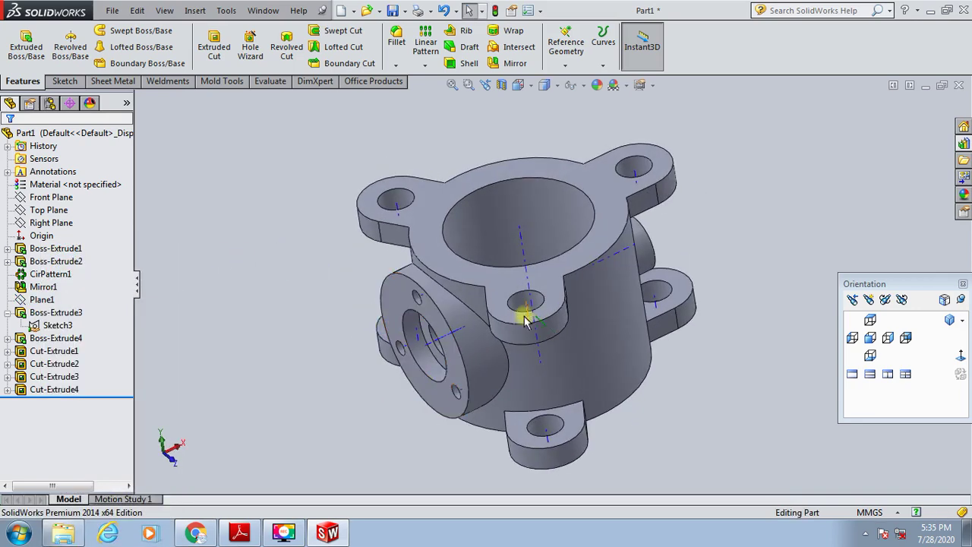
scroll(528, 308, down, 1)
click(174, 15)
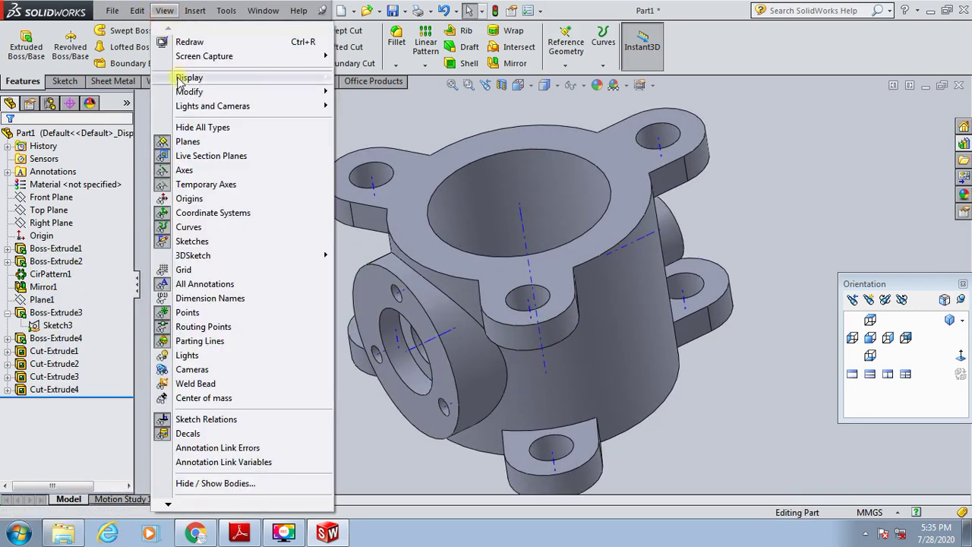
click(201, 184)
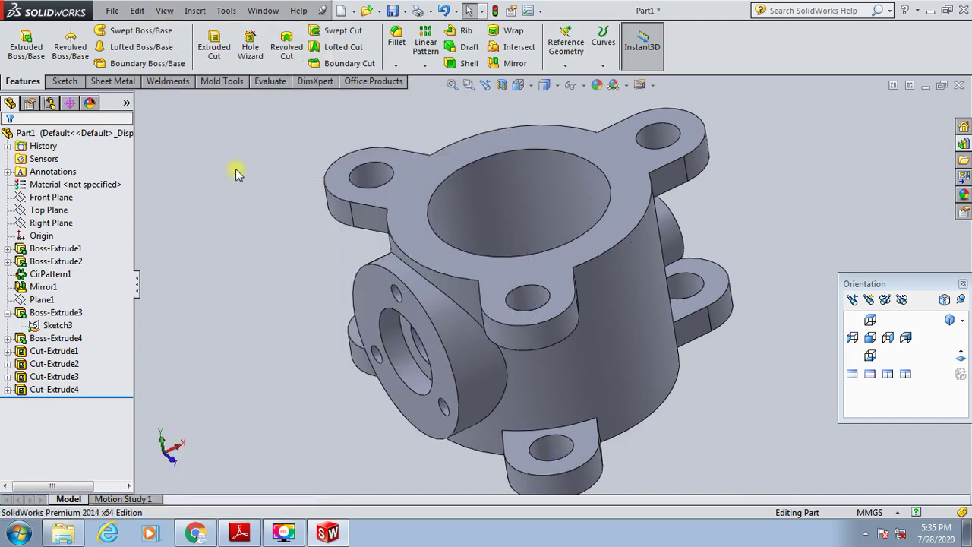
scroll(307, 173, up, 2)
scroll(357, 202, down, 3)
scroll(719, 315, up, 2)
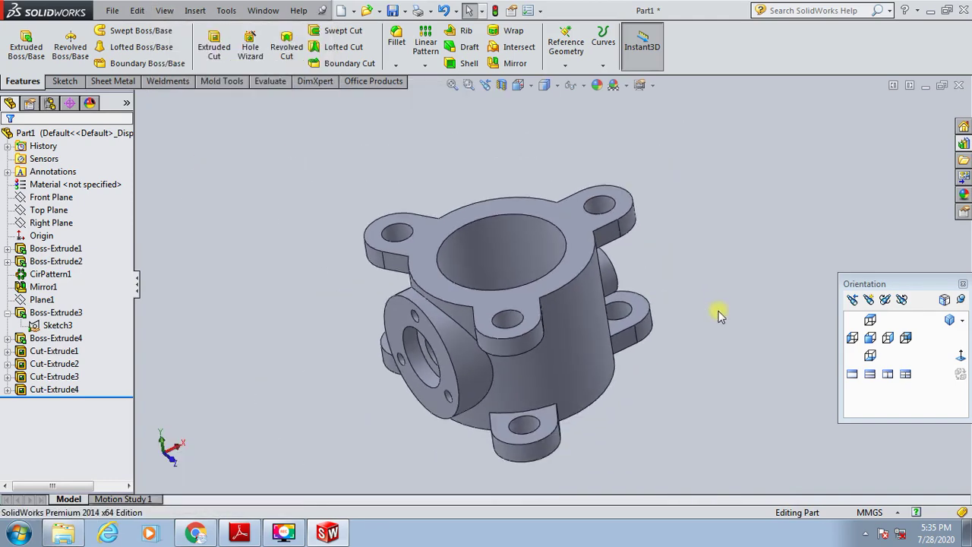
middle_drag(719, 316, 433, 357)
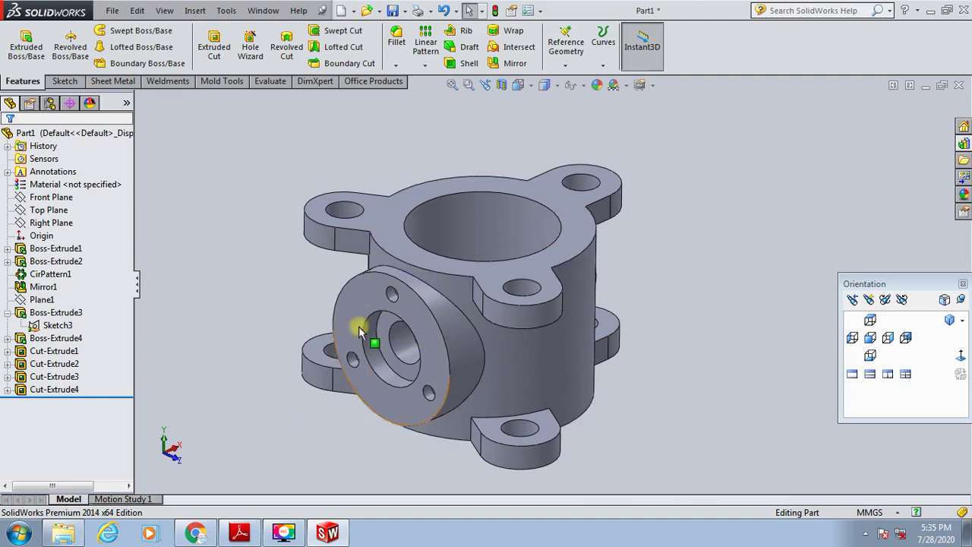
click(446, 142)
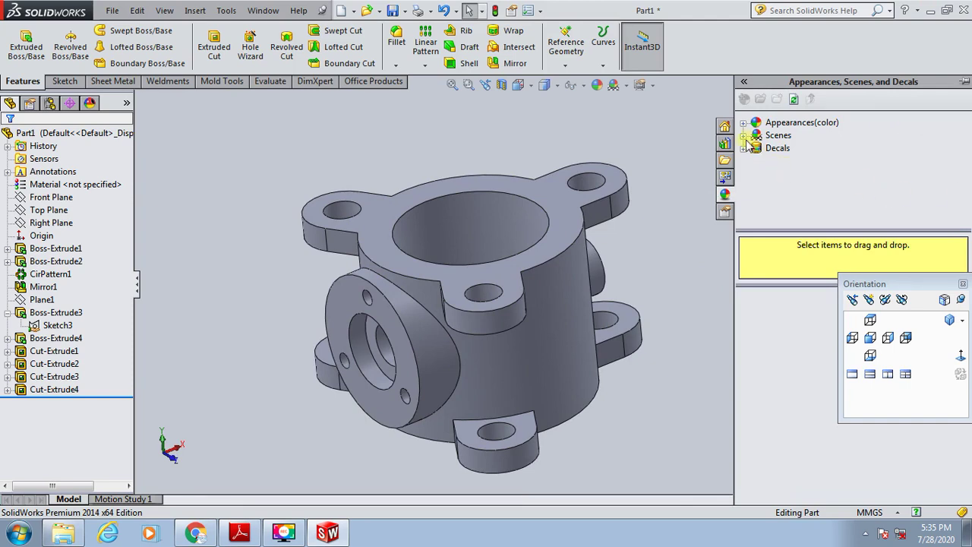
Apply the satin finish stainless steel appearance from Appearances > Metal > Steel to the body
click(747, 127)
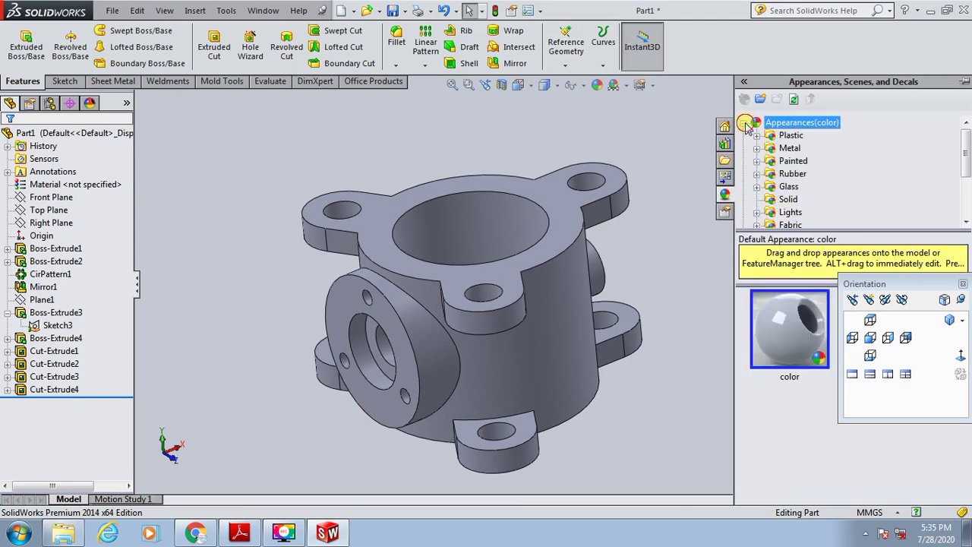
click(745, 123)
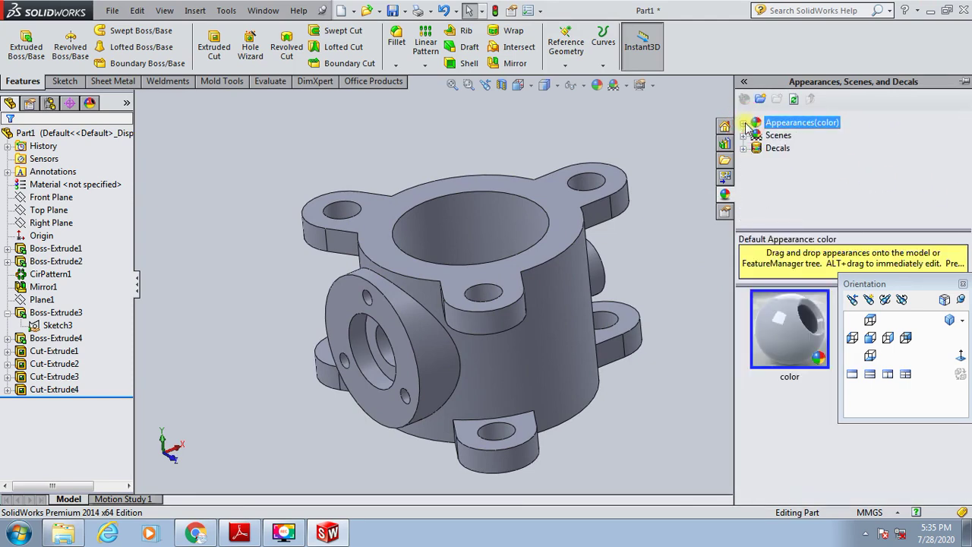
click(745, 123)
click(755, 149)
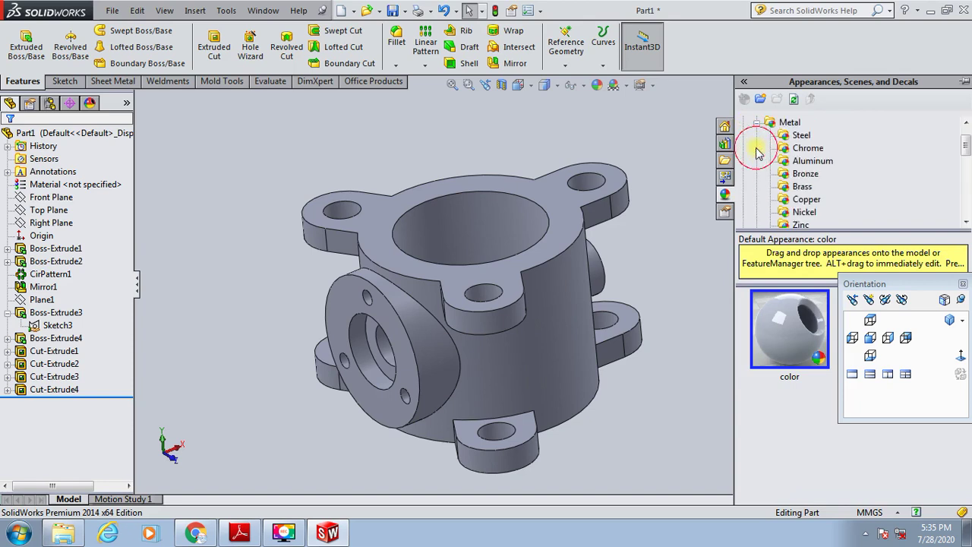
click(800, 135)
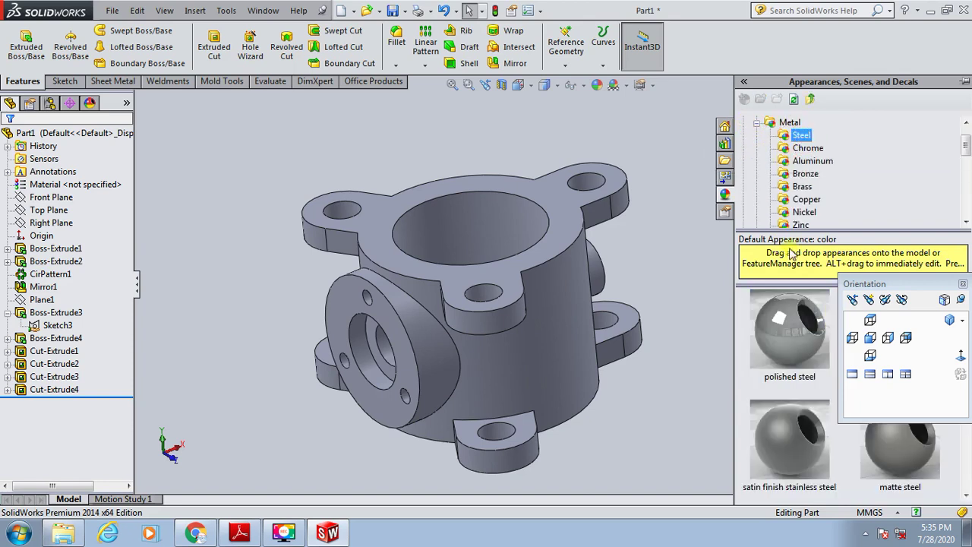
click(785, 488)
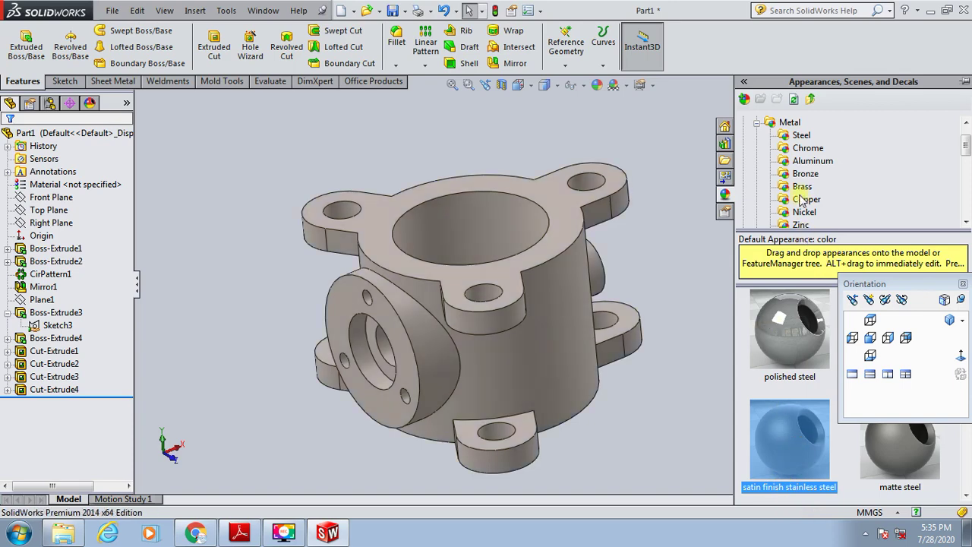
click(757, 123)
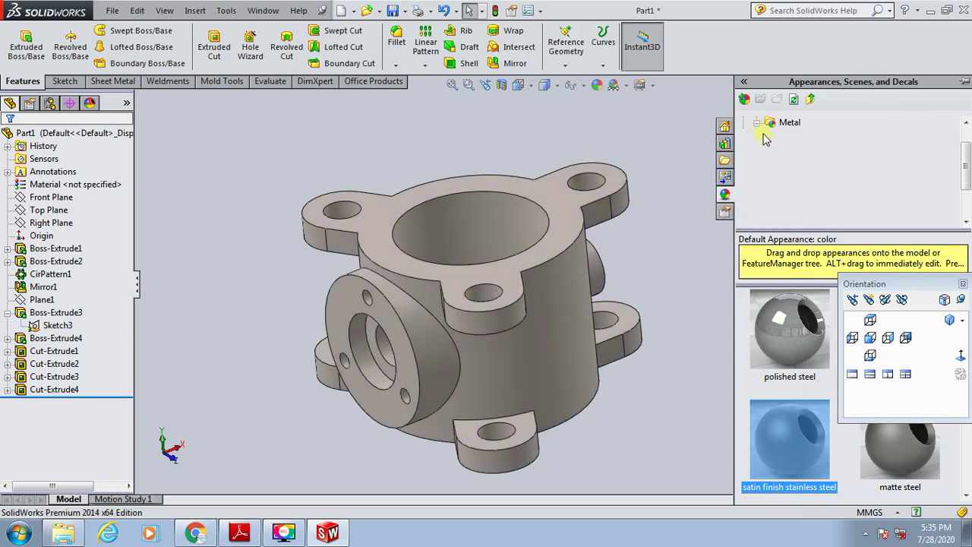
click(763, 123)
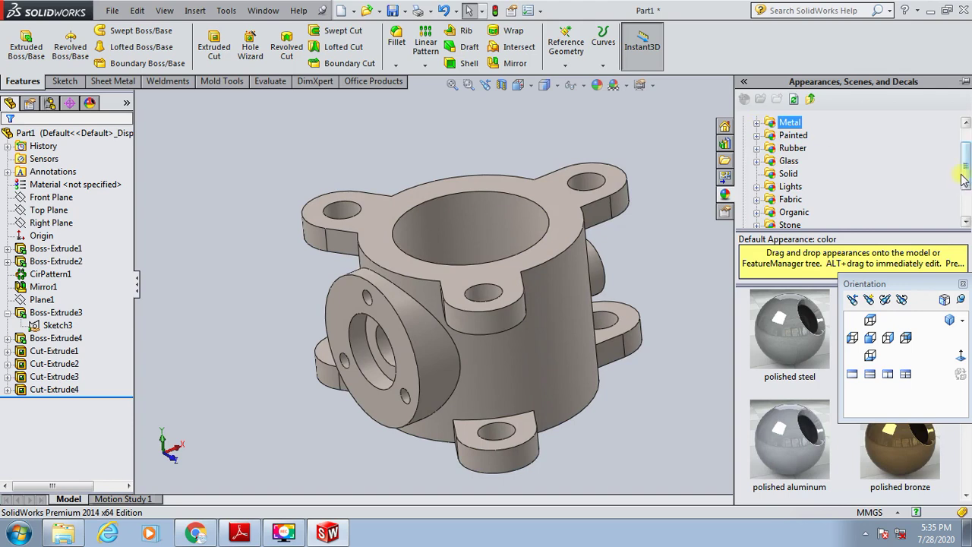
drag(965, 181, 966, 199)
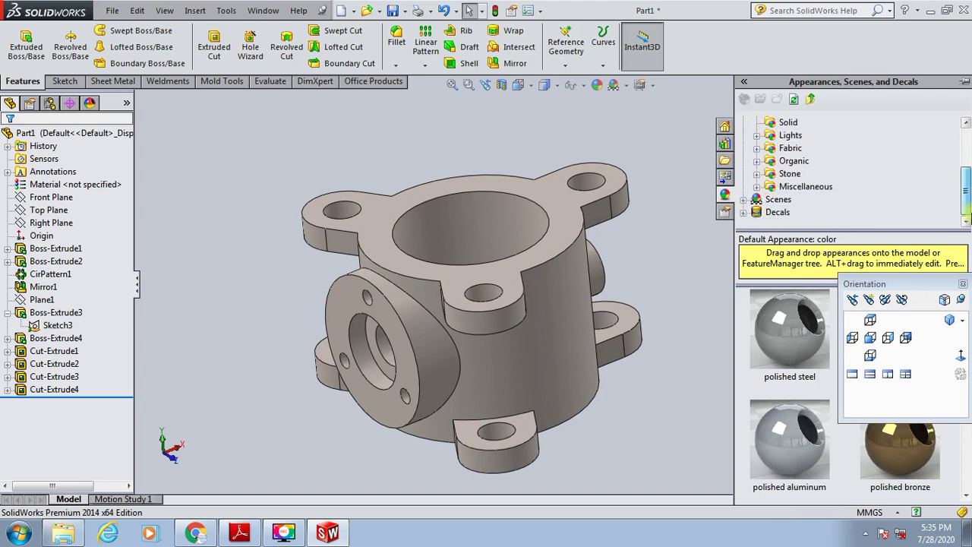
click(744, 200)
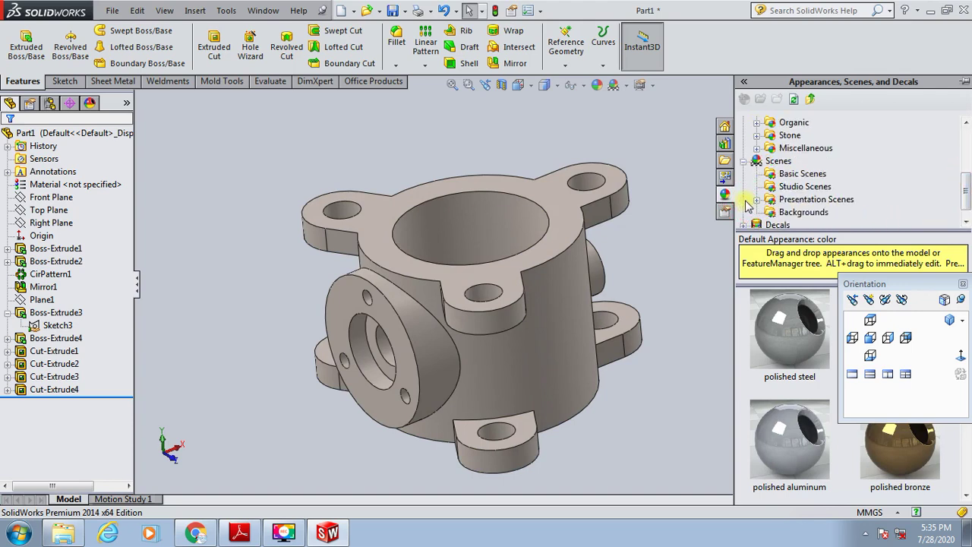
click(751, 161)
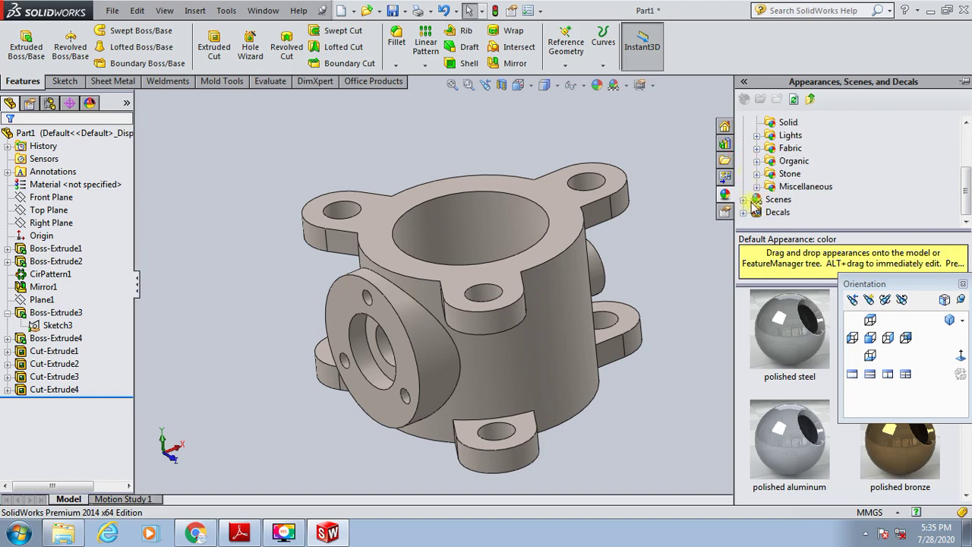
scroll(775, 189, up, 1)
scroll(782, 184, up, 1)
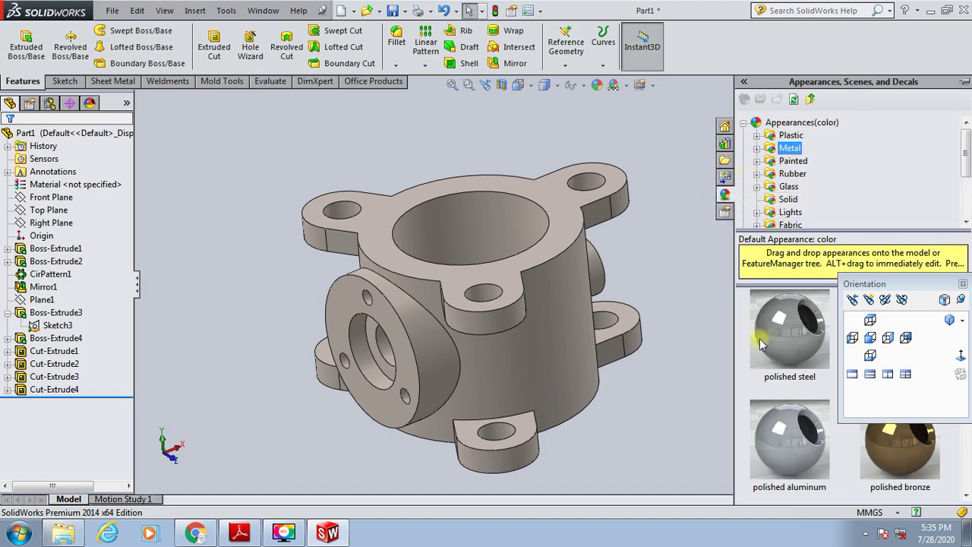
Colour the whole valve body bright green and open the Windows Start menu
click(599, 85)
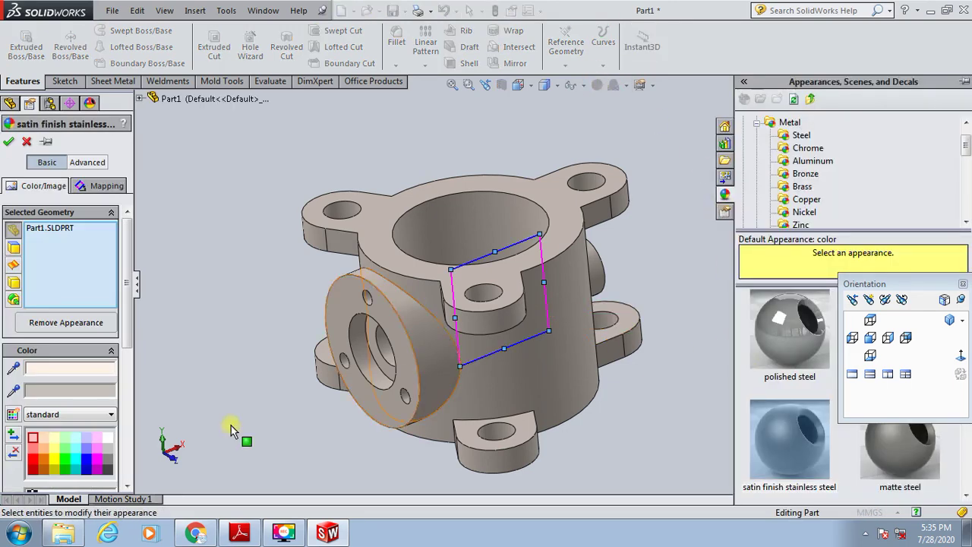
click(64, 464)
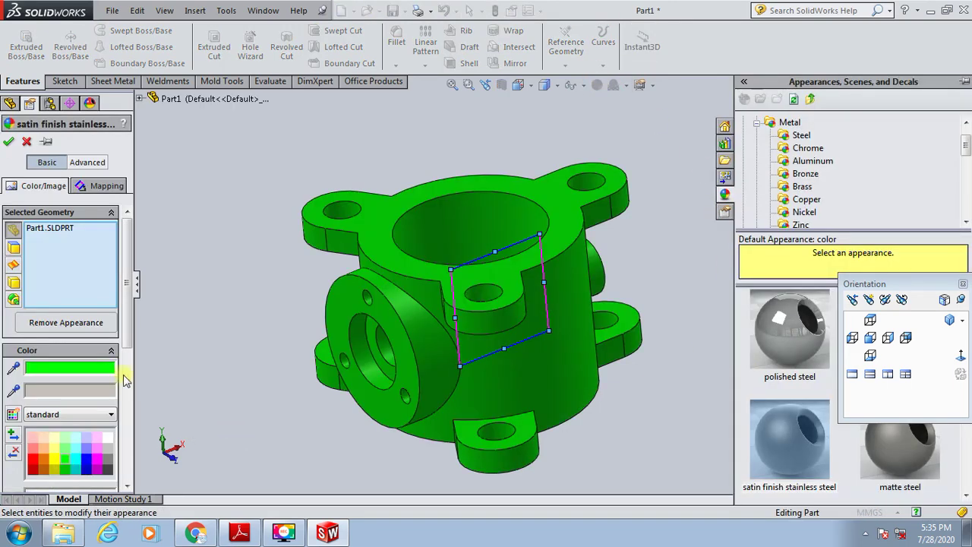
click(9, 141)
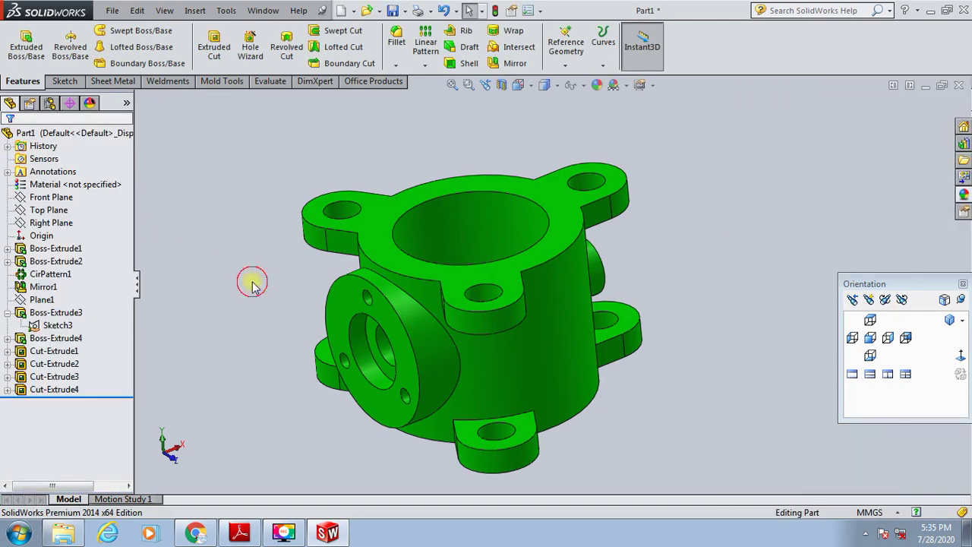
mouse_move(250, 217)
middle_down()
mouse_move(434, 372)
mouse_move(604, 354)
middle_up()
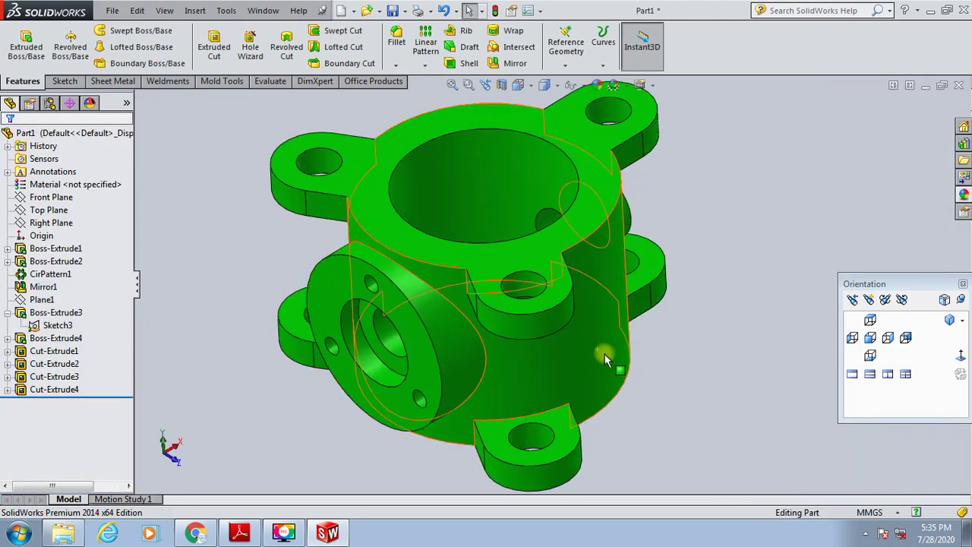
middle_drag(678, 382, 694, 238)
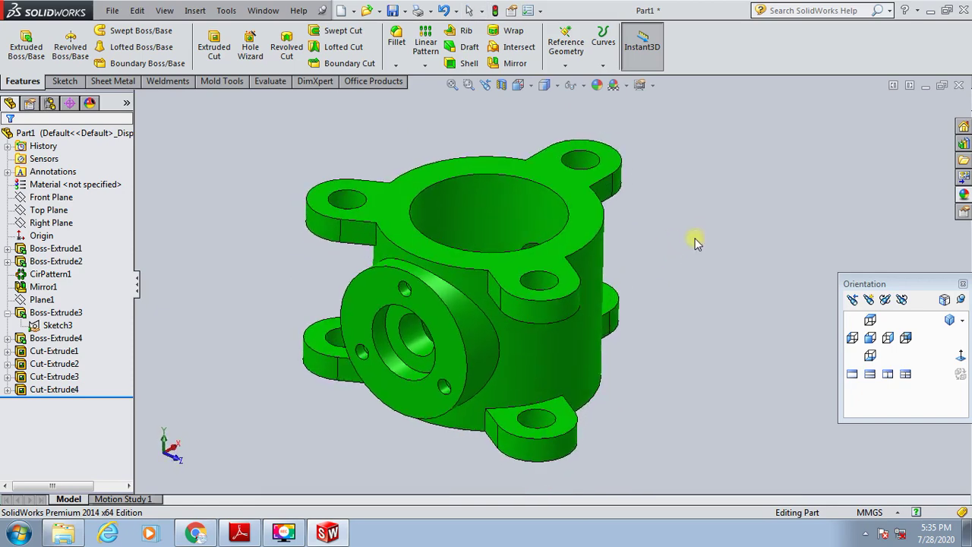
click(19, 533)
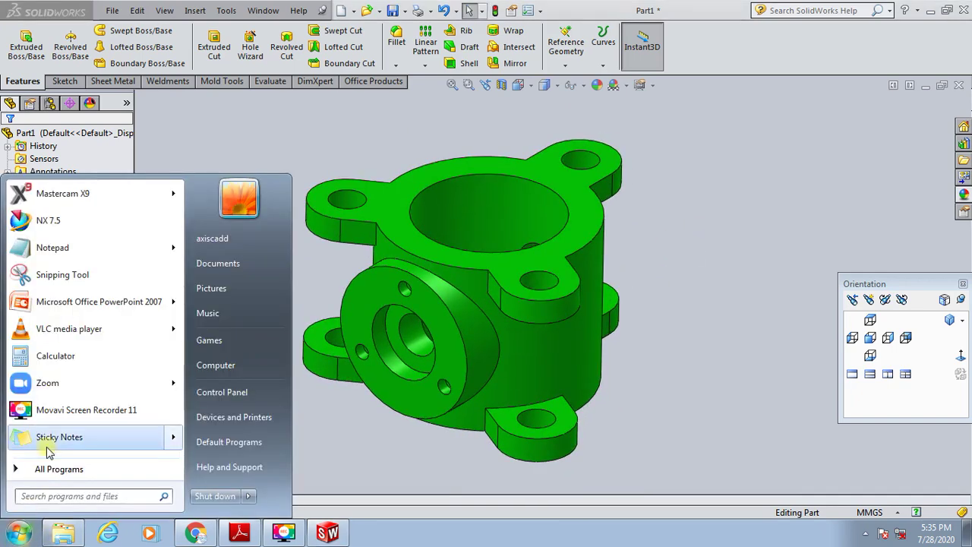
Snip the green valve body and save it as JPEG '1' on the Desktop
click(74, 275)
click(175, 229)
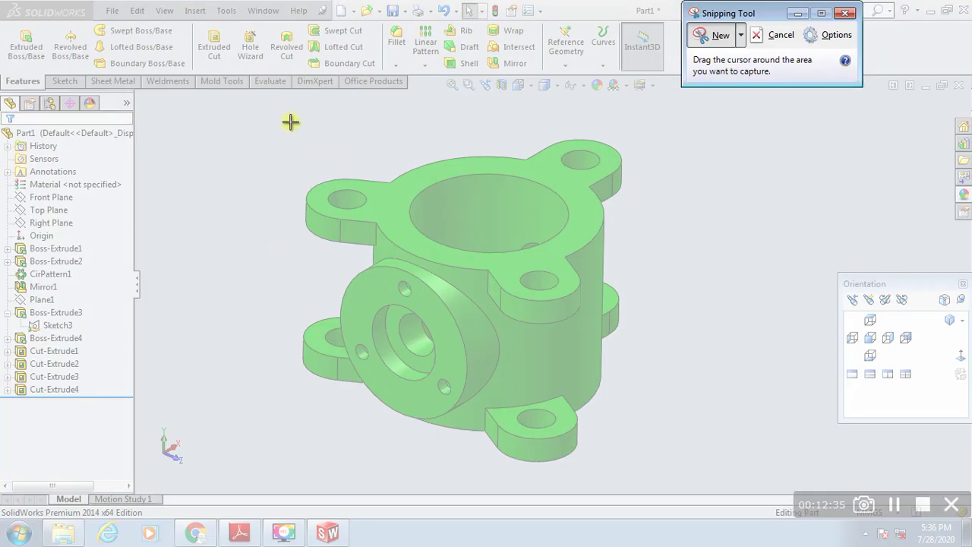
drag(288, 116, 682, 478)
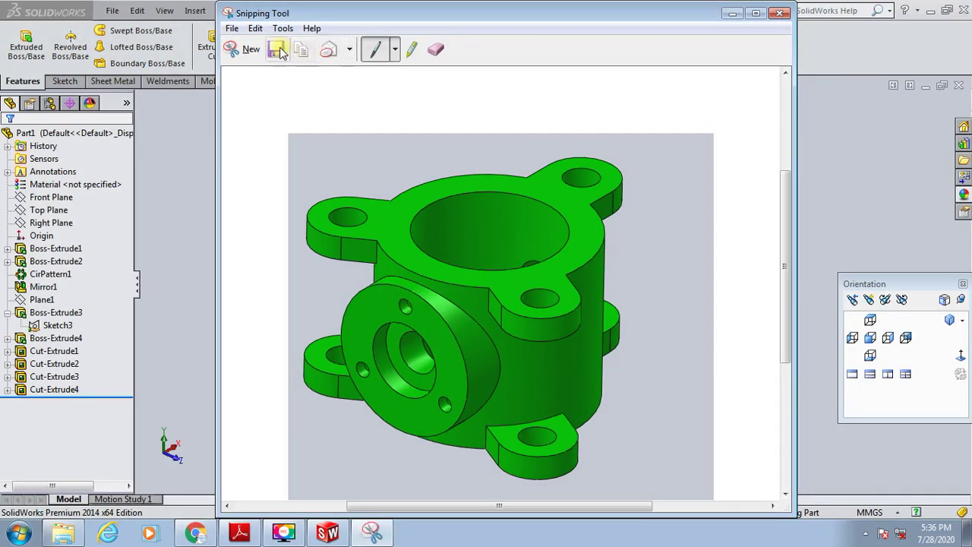
click(278, 50)
click(277, 132)
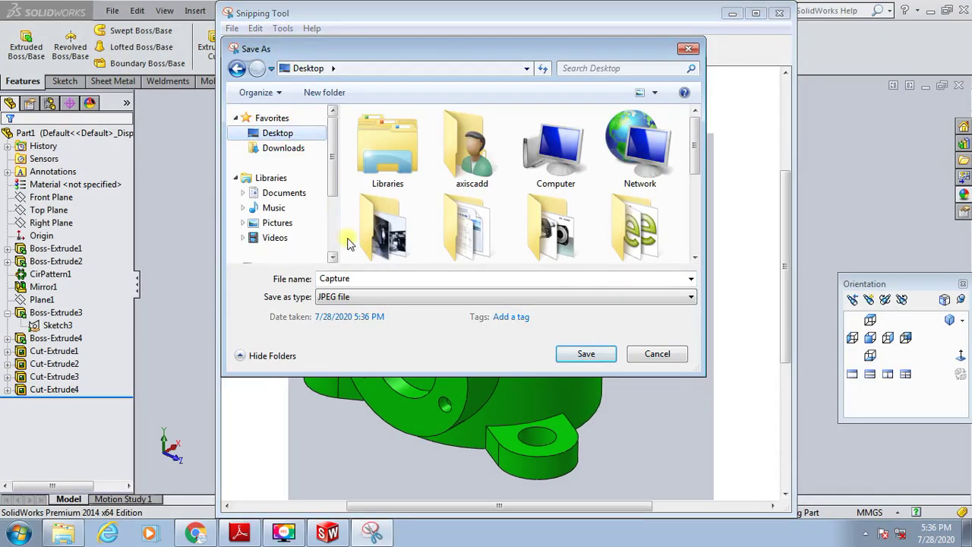
double_click(355, 277)
text(1)
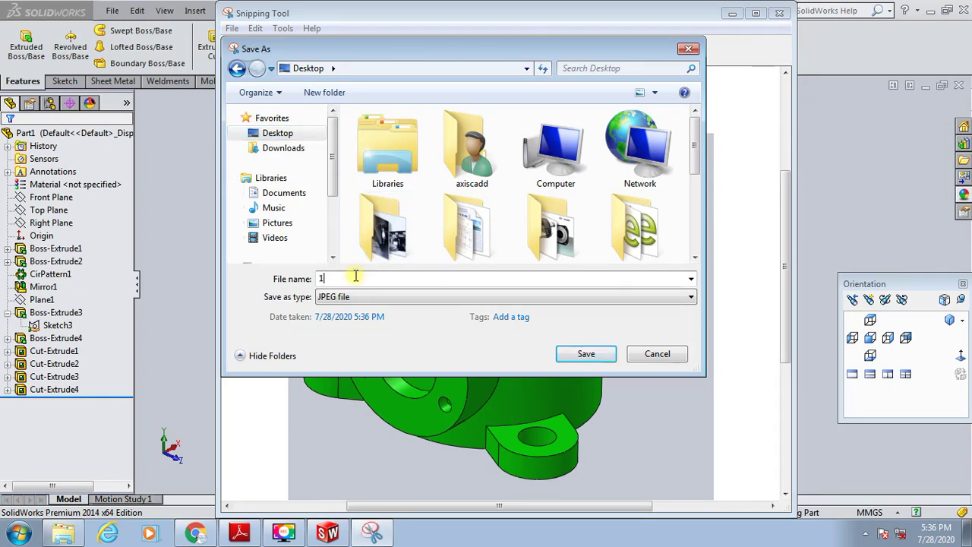
key(Return)
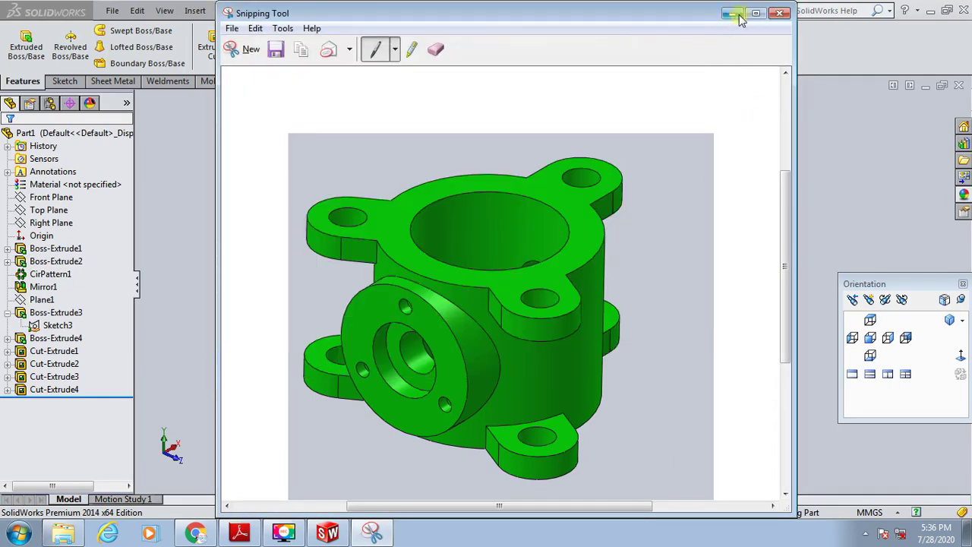
click(780, 13)
middle_drag(670, 178, 675, 226)
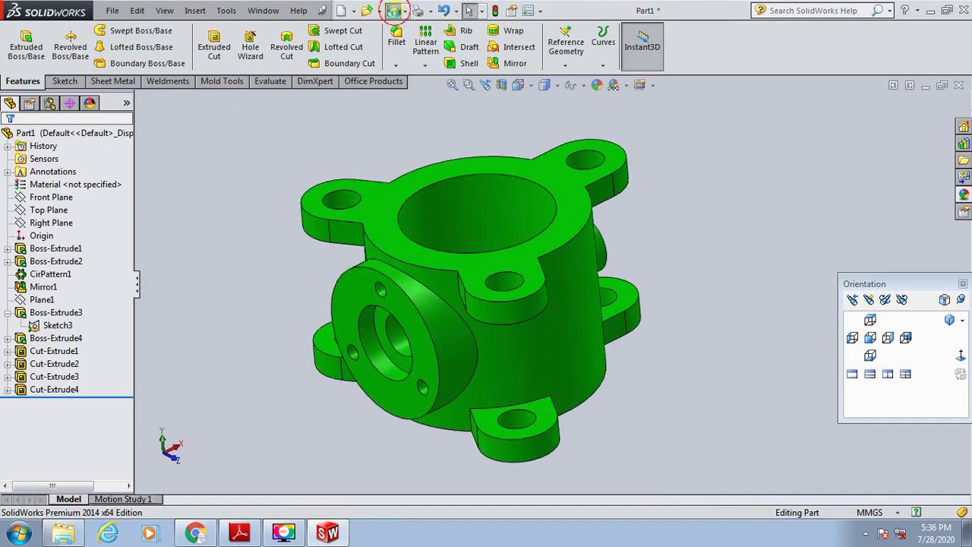
Start saving the part and browse to the AXISCADD folder on drive D
click(393, 10)
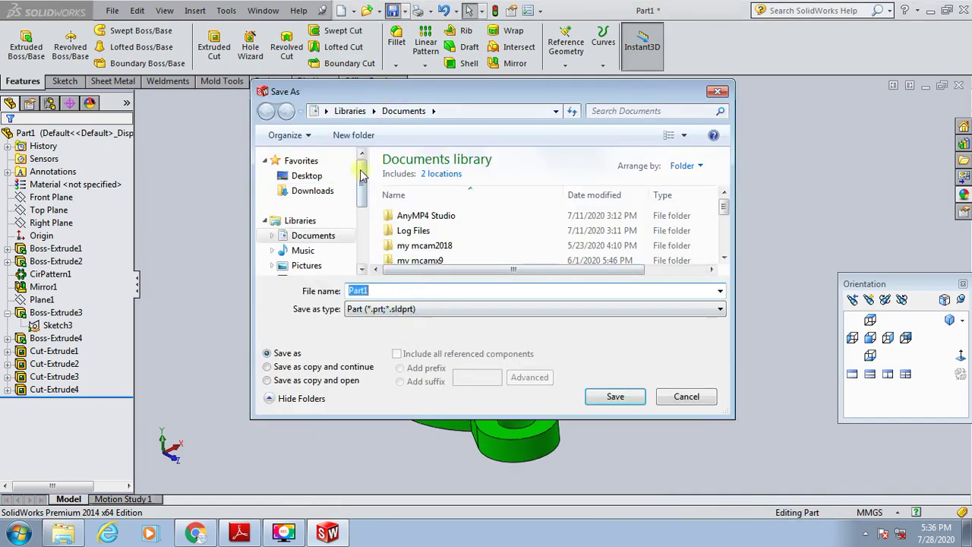
drag(362, 179, 362, 232)
click(338, 218)
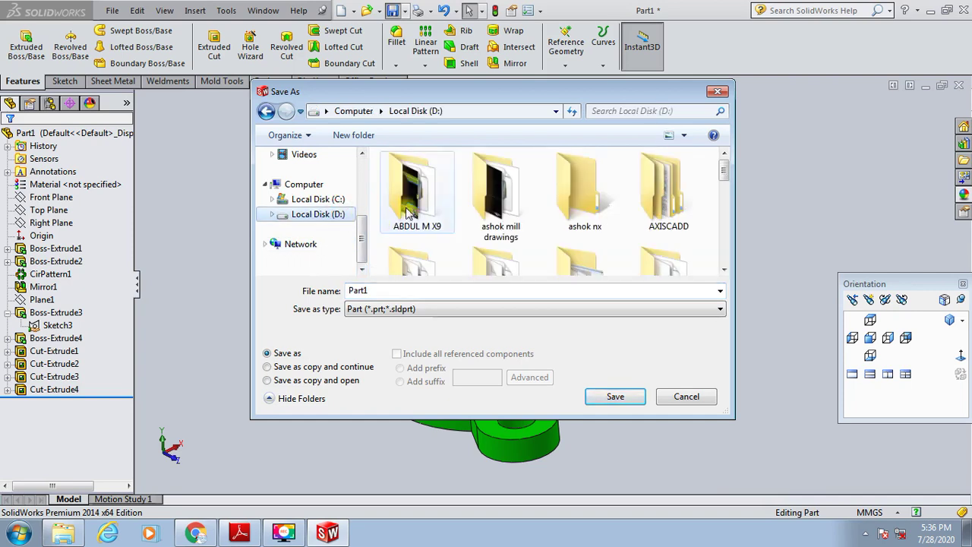
click(552, 211)
scroll(552, 212, down, 1)
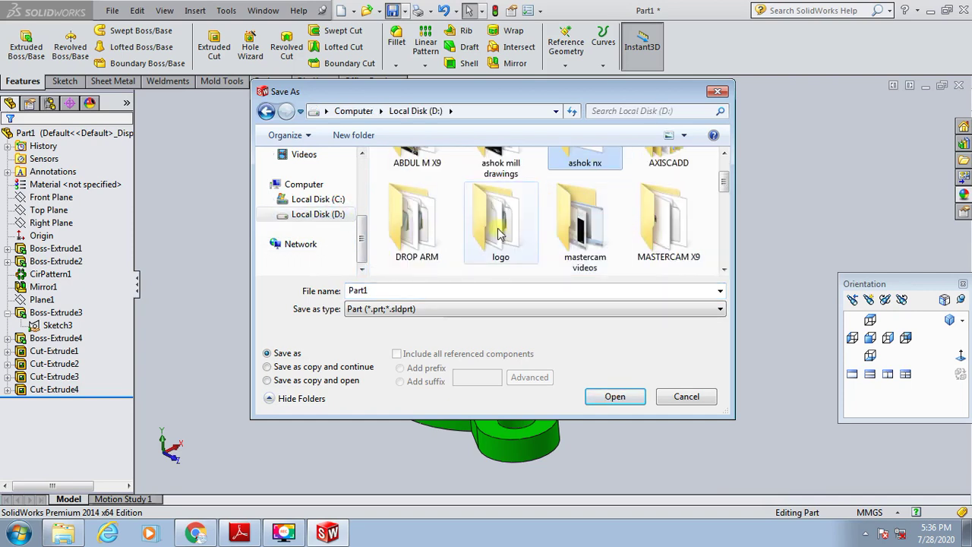
scroll(471, 235, down, 2)
scroll(508, 237, down, 1)
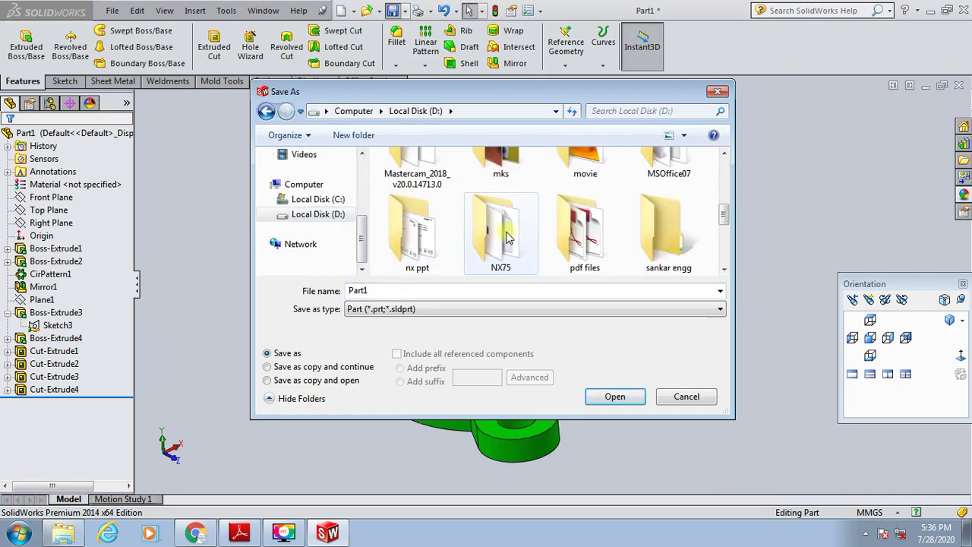
click(497, 237)
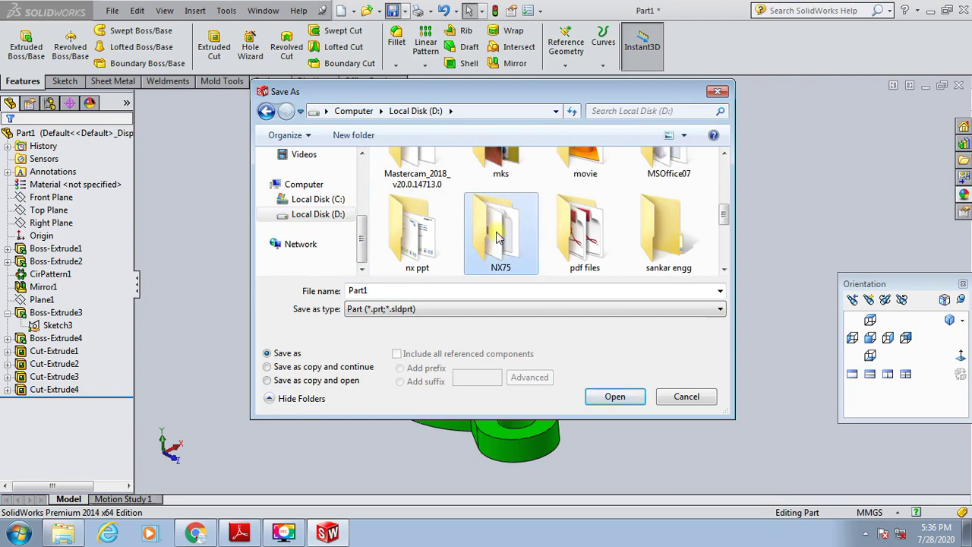
scroll(498, 237, down, 3)
click(498, 237)
key(Home)
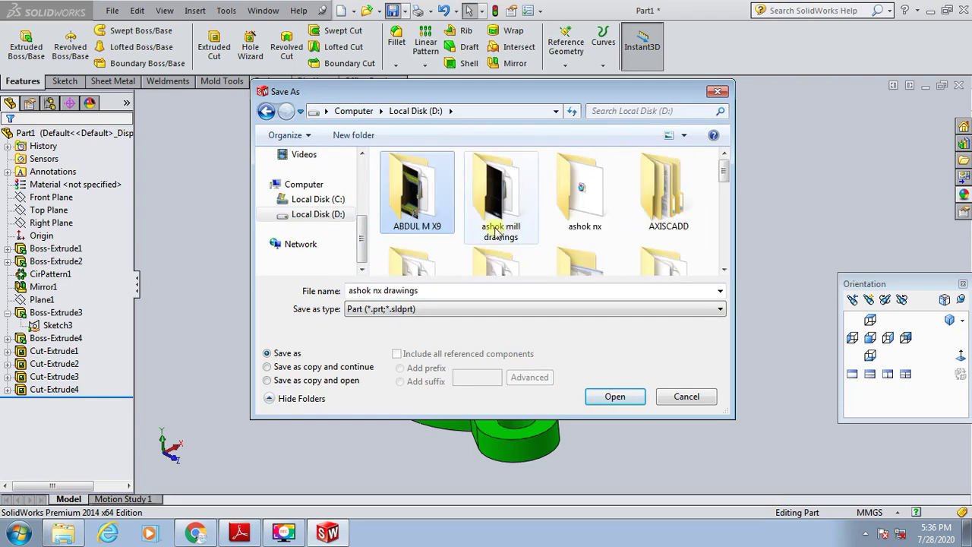
double_click(682, 222)
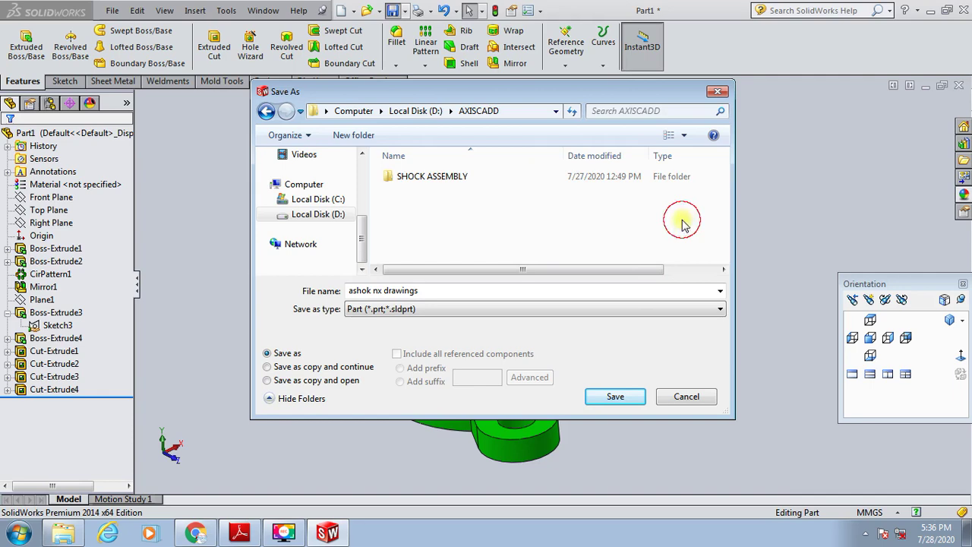
Create folder BUTTERFLY VALVE ASSEMBLY in AXISCADD and save the part there as BODY
right_click(521, 223)
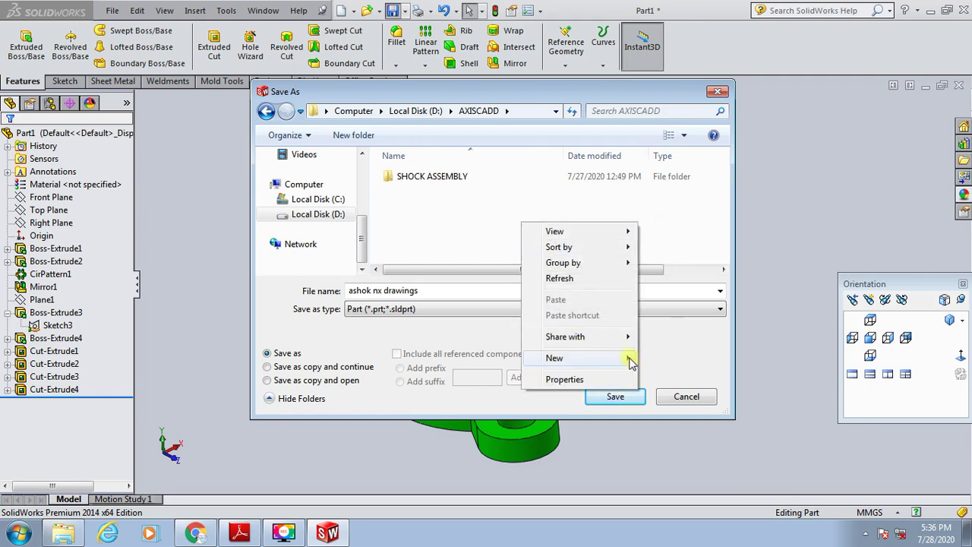
mouse_move(555, 358)
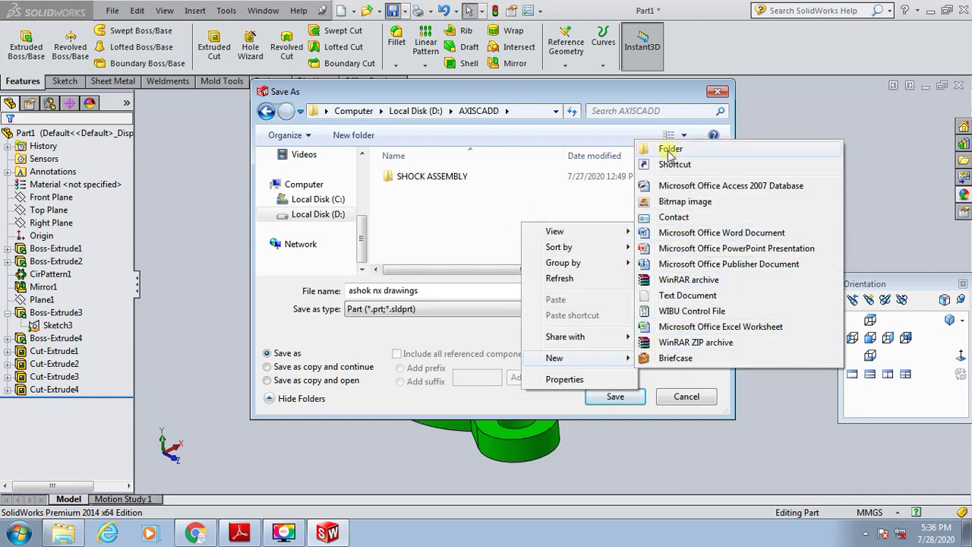
click(670, 150)
text(BUTTERFLY V)
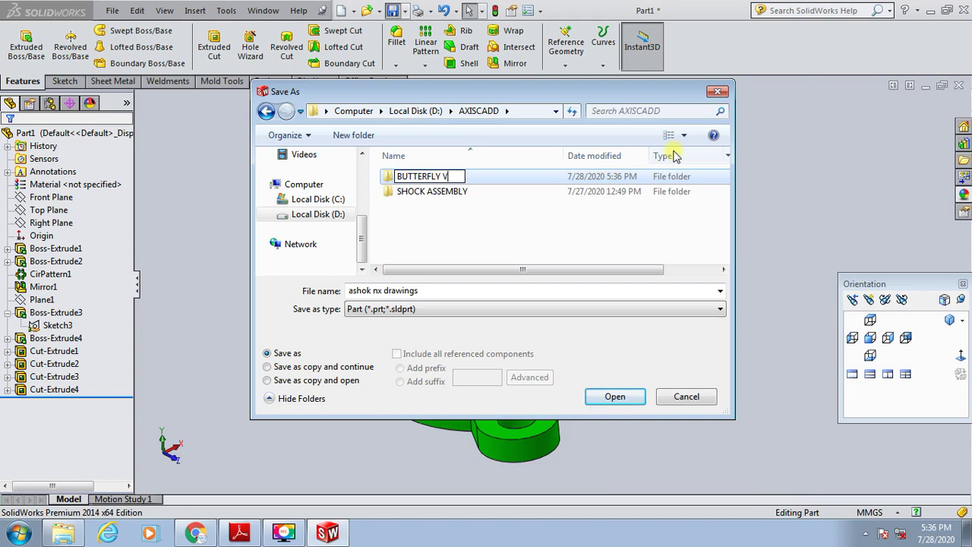
text(ALVE A)
text(SSEMBLY)
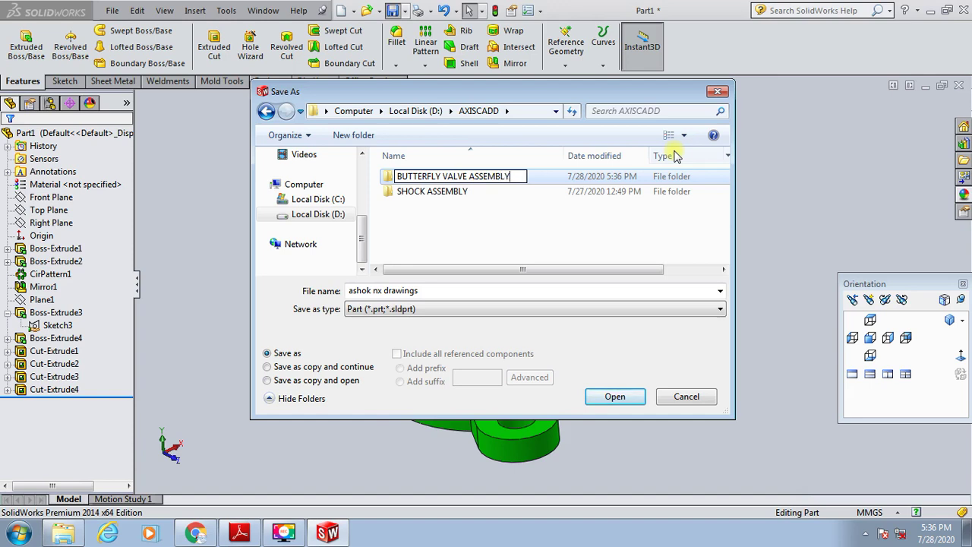
click(562, 173)
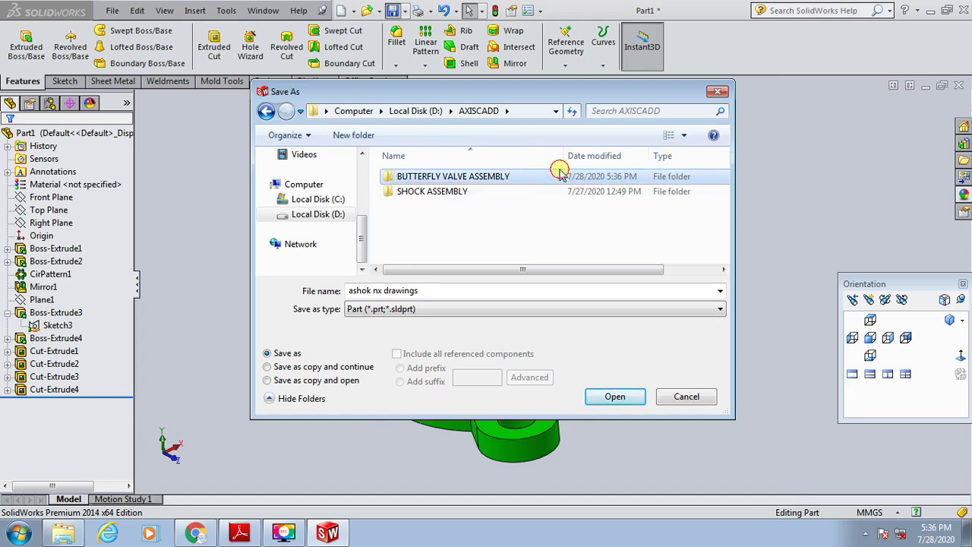
click(615, 395)
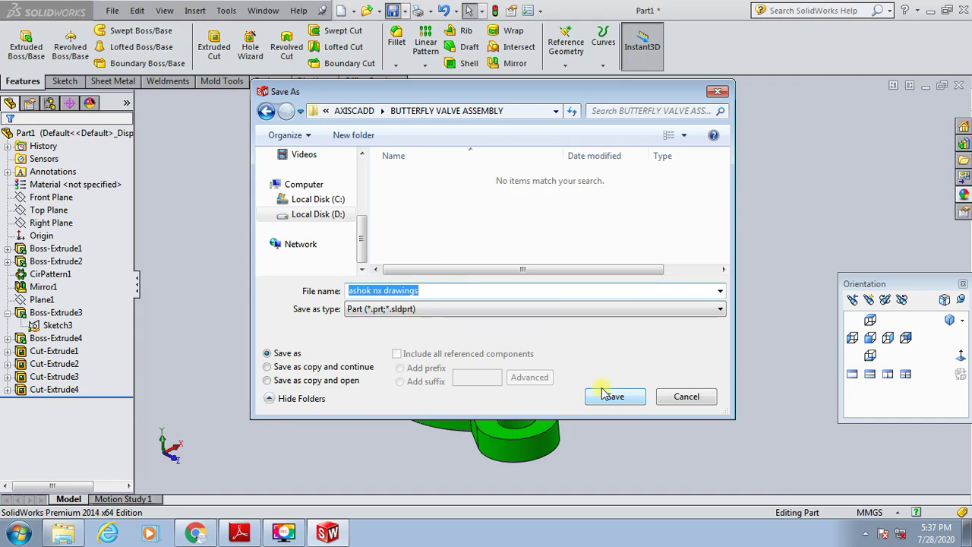
text(BODY)
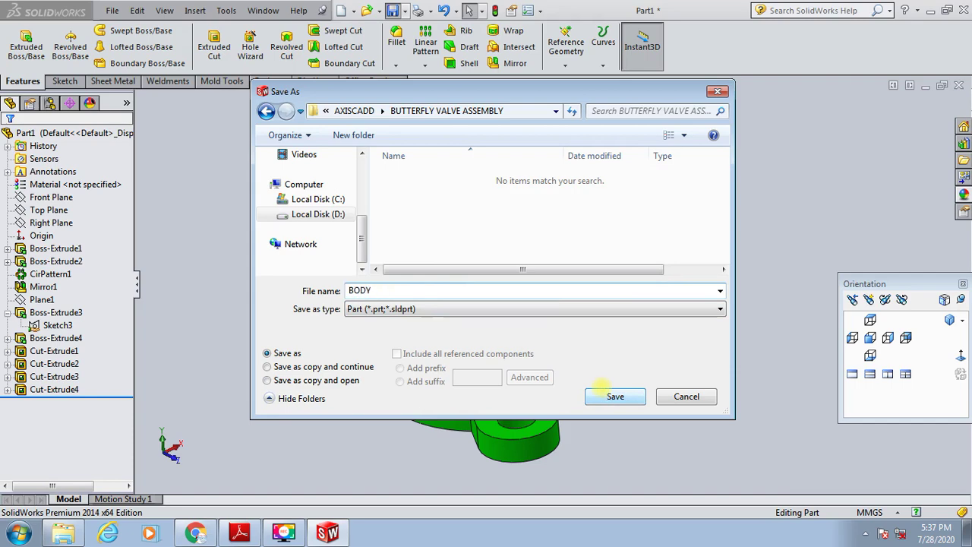
click(633, 394)
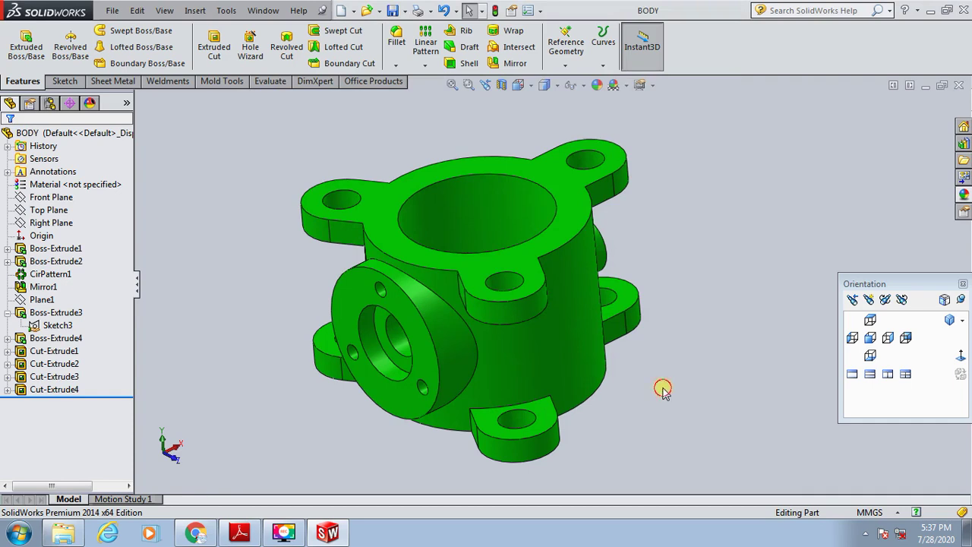
Create new part Part2 and show its Front, Top and Right planes
click(343, 11)
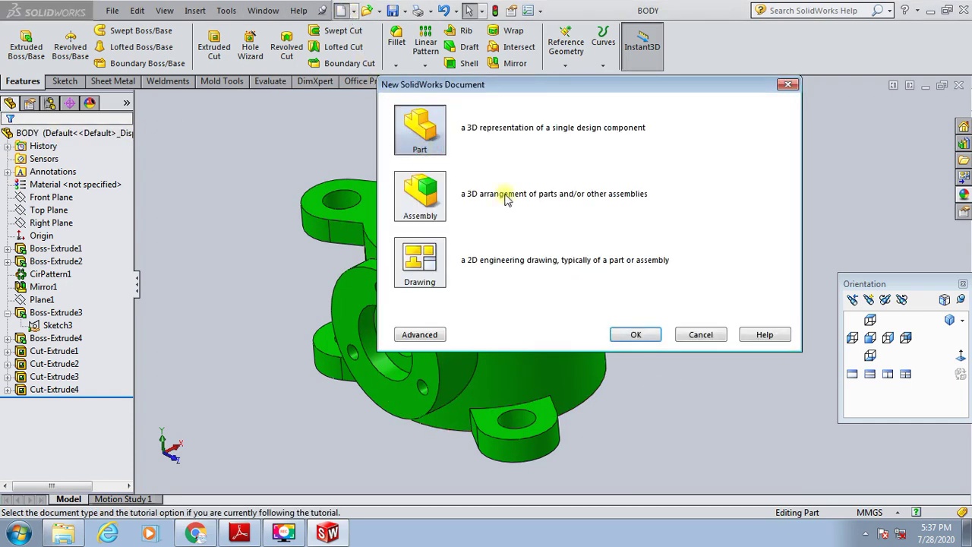
click(632, 333)
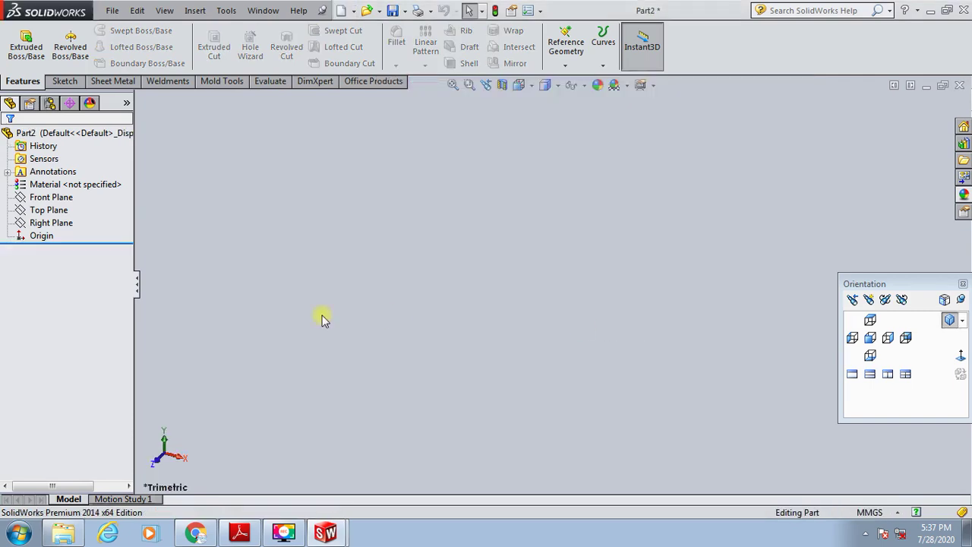
drag(79, 237, 20, 156)
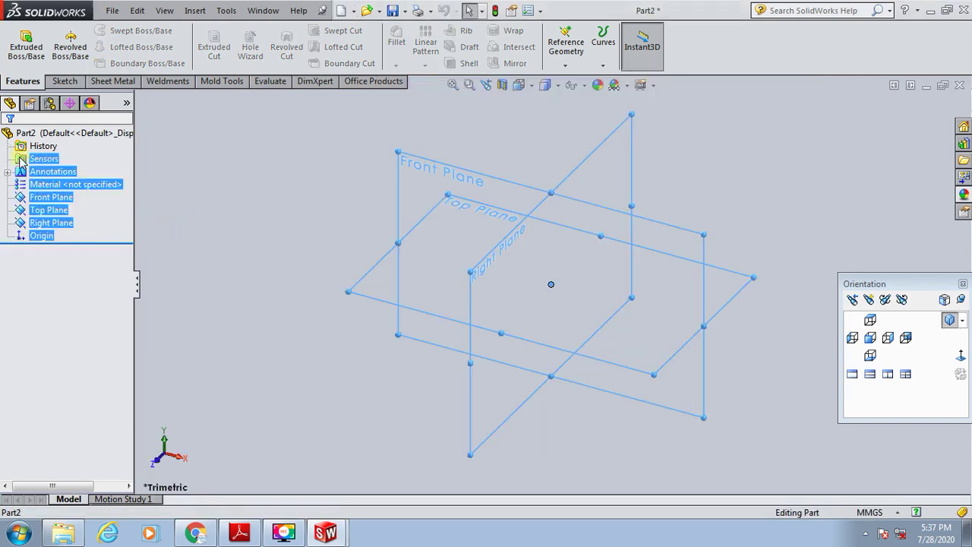
right_click(20, 157)
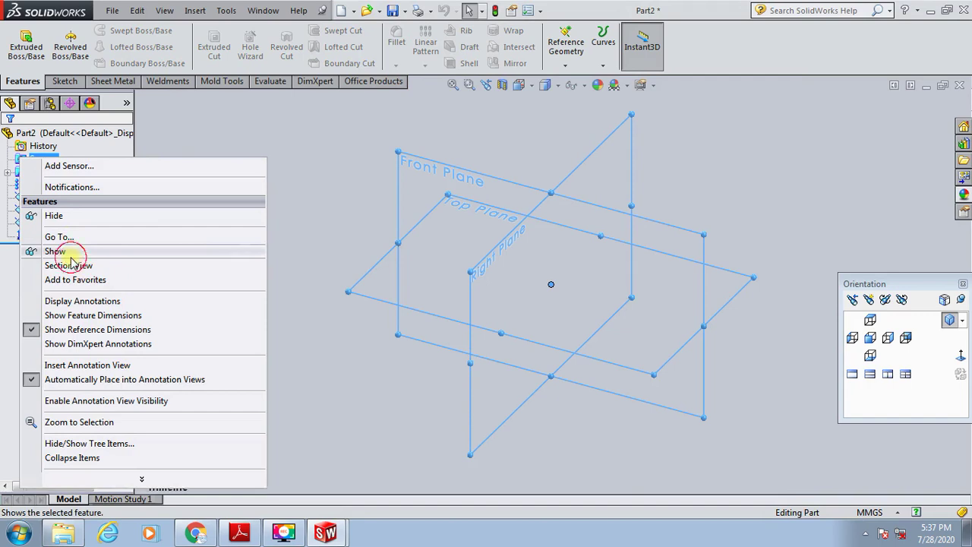
click(55, 251)
click(284, 248)
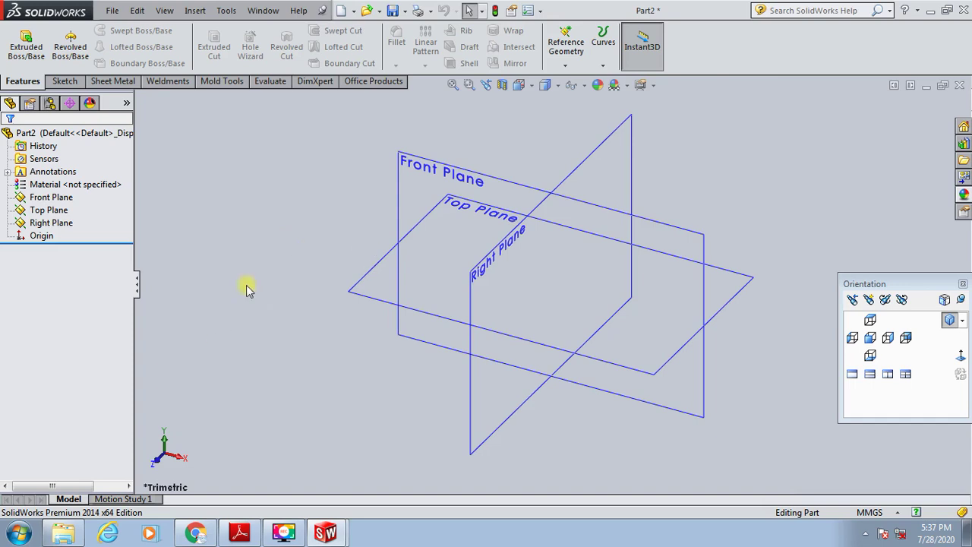
click(239, 532)
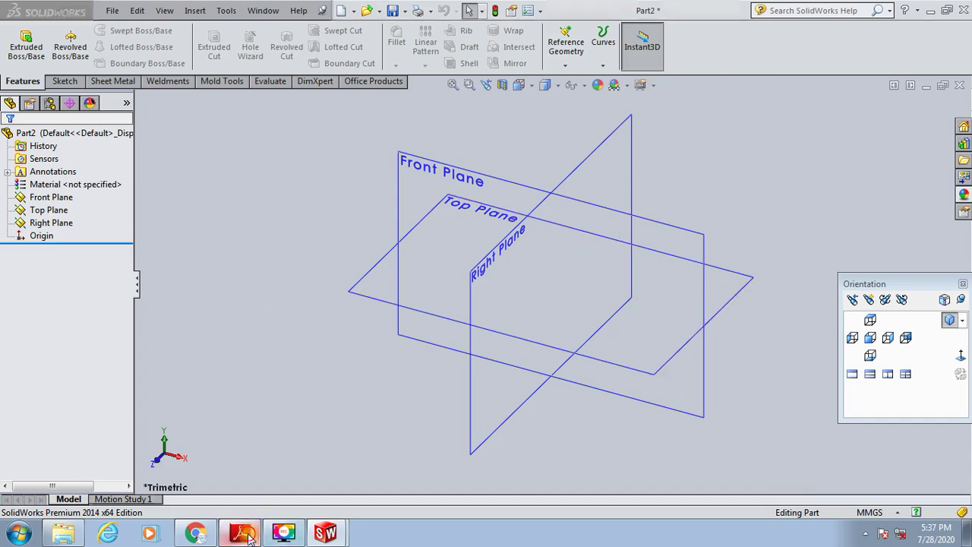
Scroll the valve PDF to page 32 showing Figure 3, Dimensions of the Shaft
scroll(348, 383, down, 2)
scroll(349, 384, up, 2)
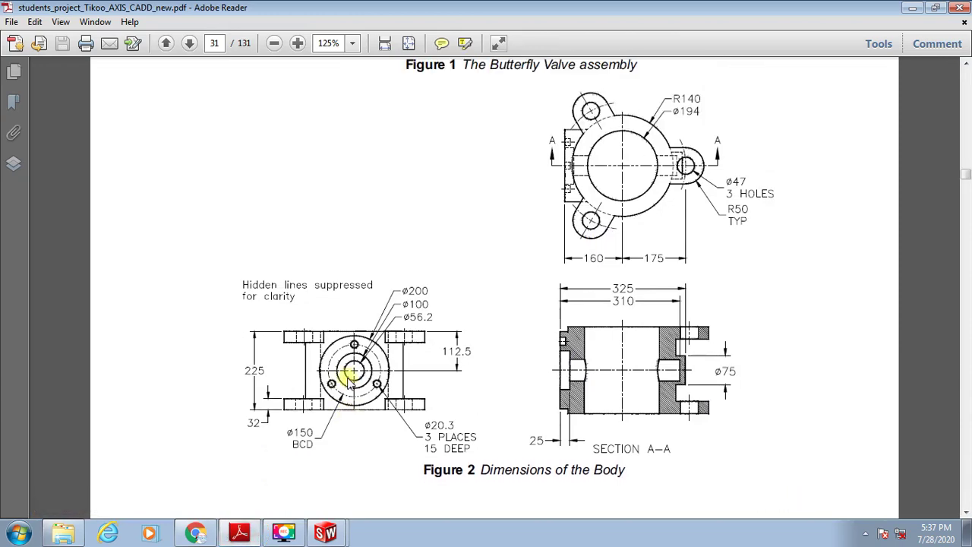
scroll(348, 383, down, 10)
scroll(348, 383, down, 5)
scroll(348, 384, down, 3)
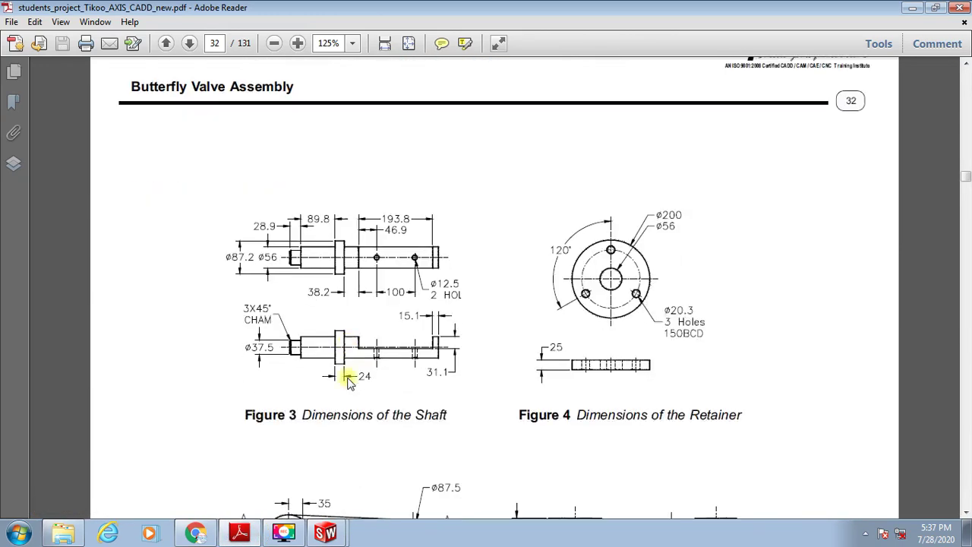
scroll(348, 382, down, 1)
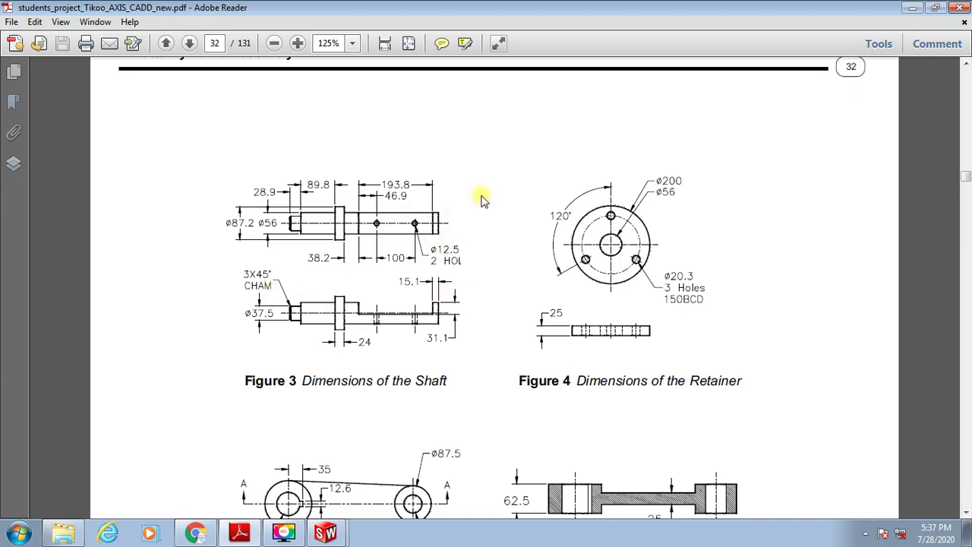
Switch from Adobe Reader to the empty SolidWorks part Part2 via the taskbar window list
click(327, 532)
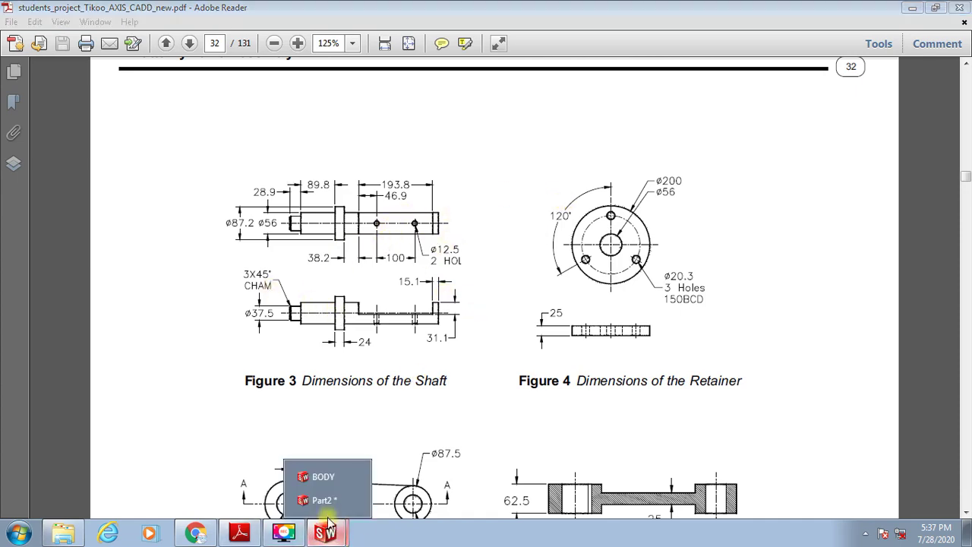
click(321, 476)
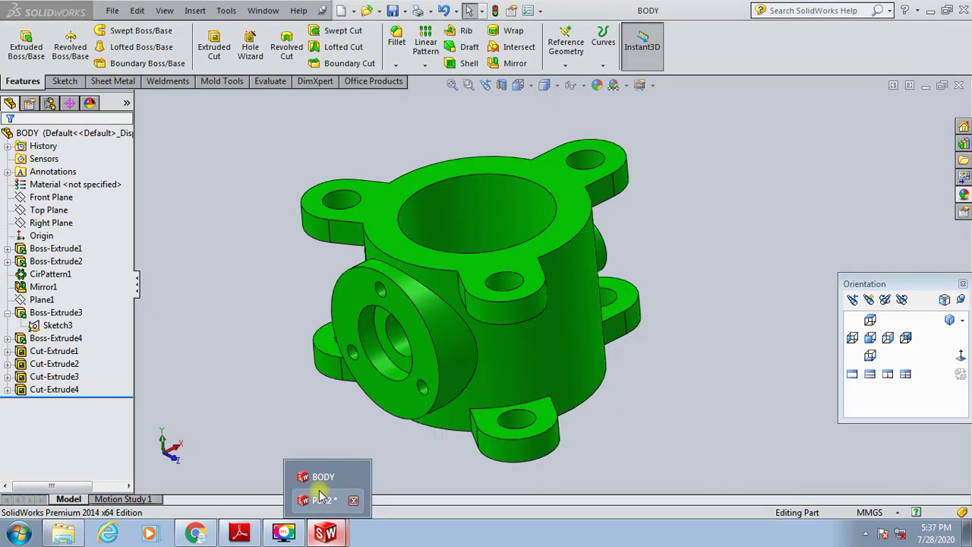
click(322, 498)
Start a new sketch on the Top Plane
click(64, 81)
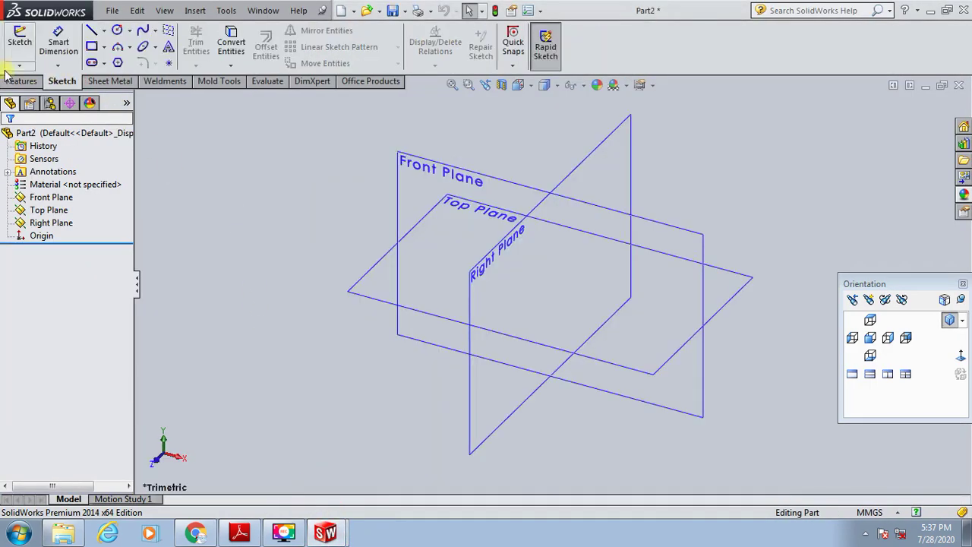
click(19, 66)
click(25, 81)
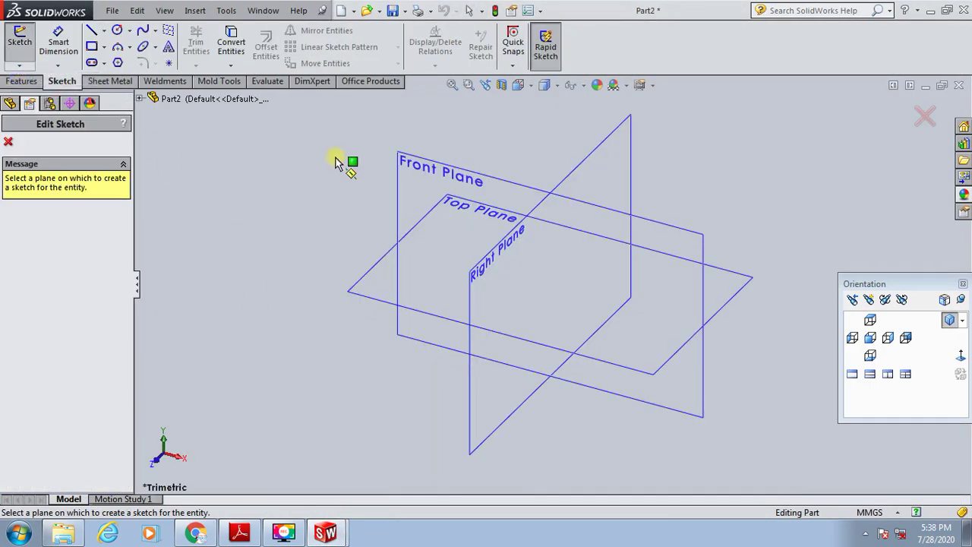
click(495, 211)
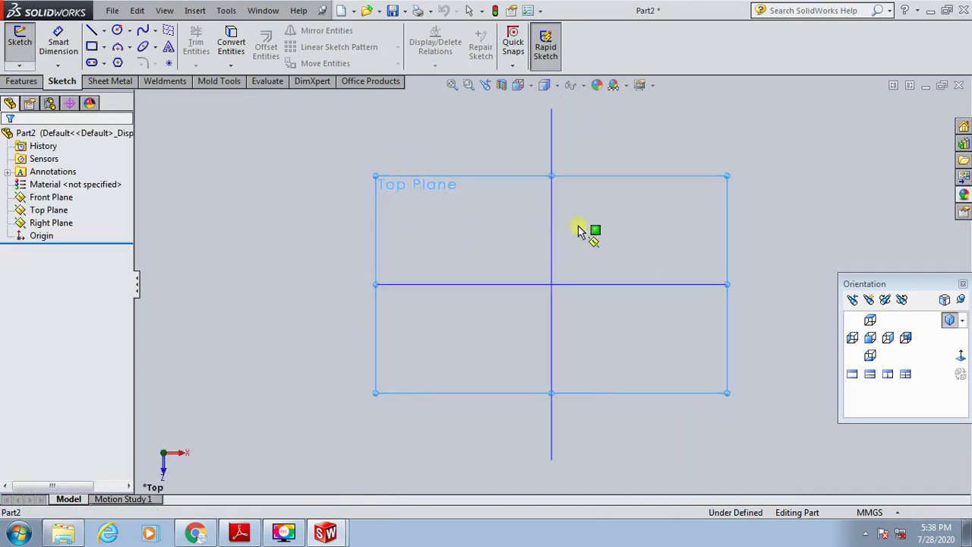
Draw a vertical line down from the origin and select it for Smart Dimension
click(91, 30)
click(551, 284)
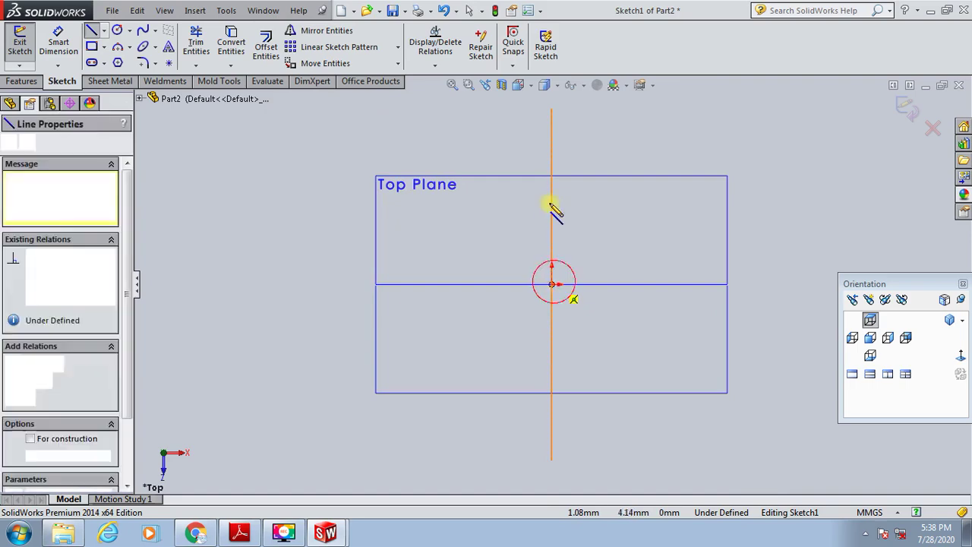
click(552, 392)
right_drag(240, 126, 246, 116)
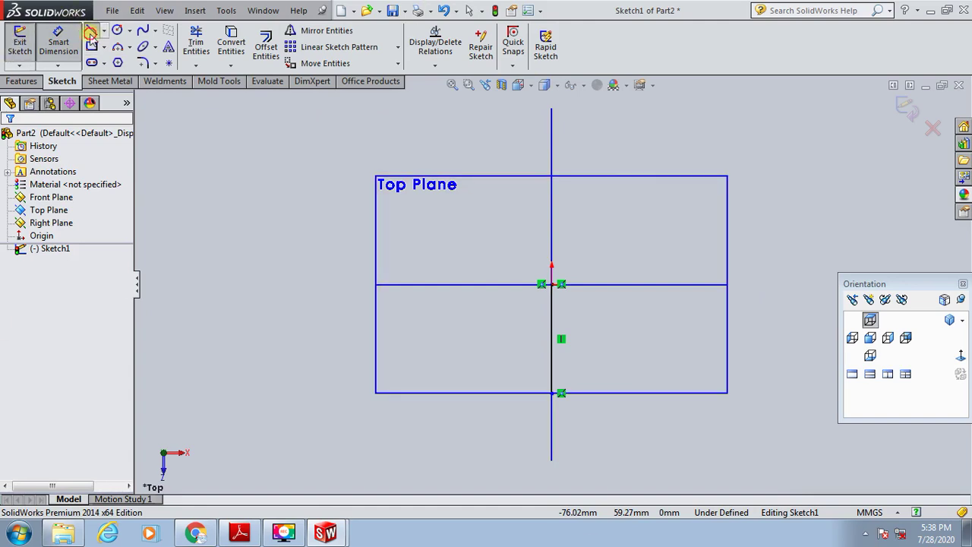
click(90, 33)
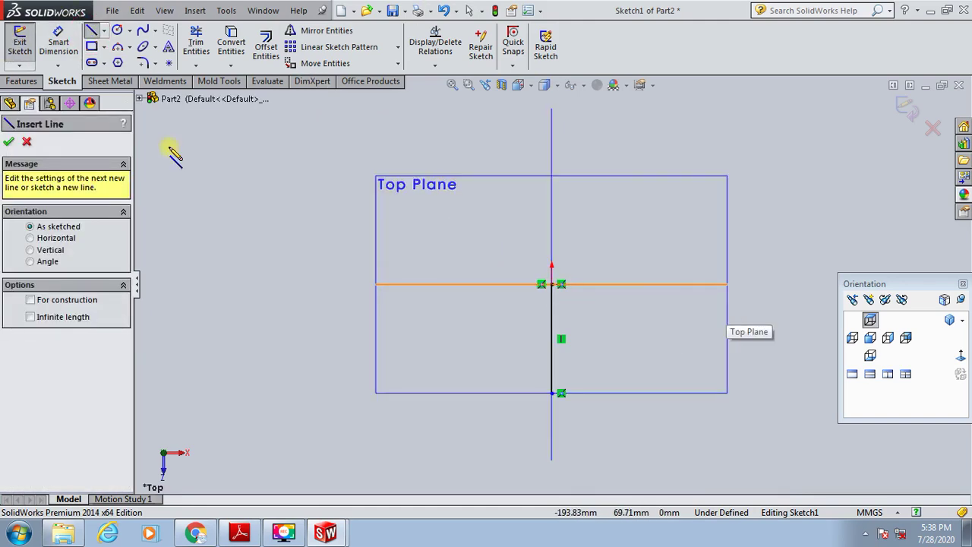
click(57, 43)
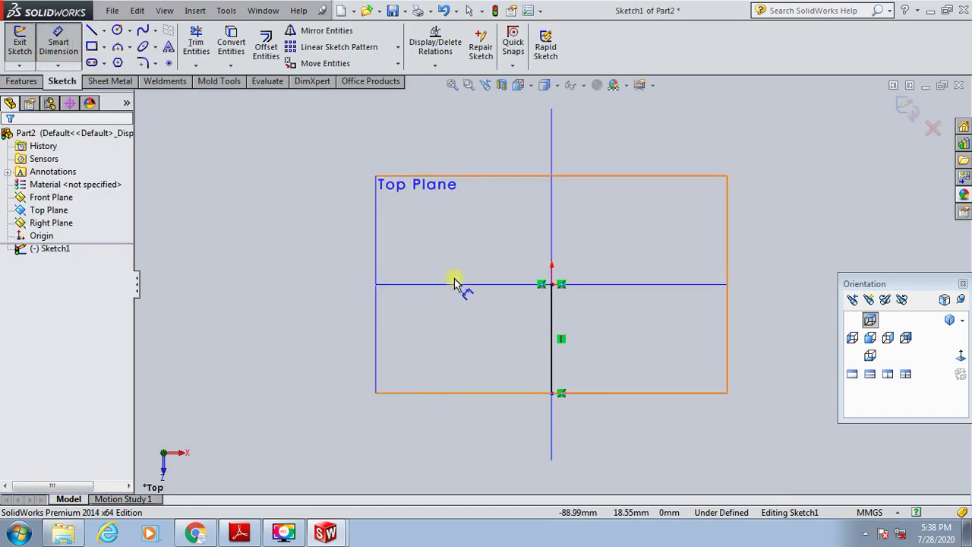
click(558, 353)
Dimension the vertical line as 28.9+89.8+24+38.2+193.8+15.1, giving 389.80 mm
click(518, 351)
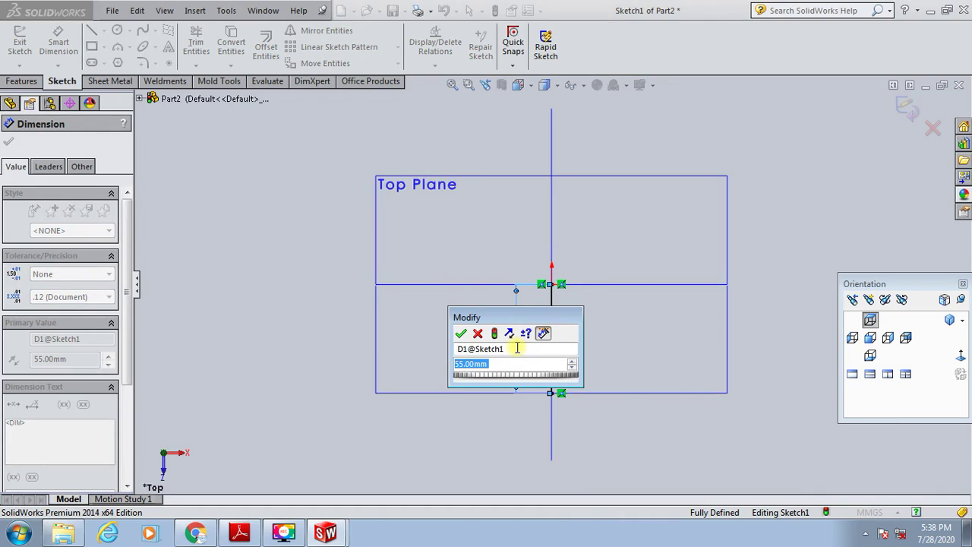
text(28.9)
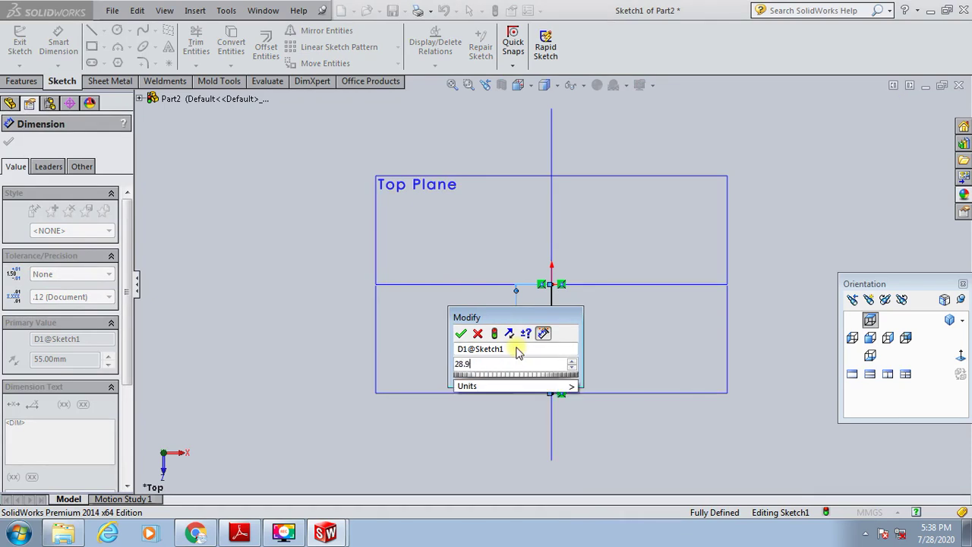
text(/)
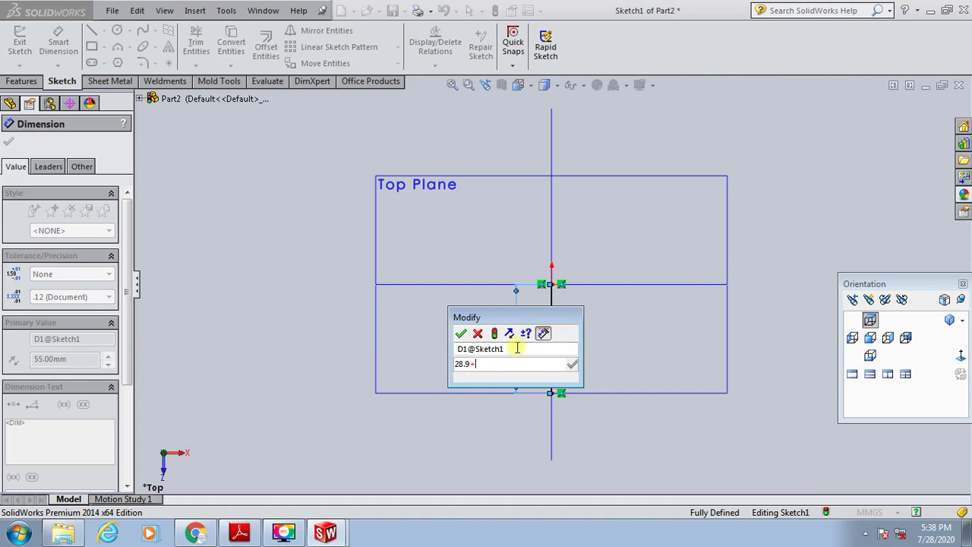
text(8)
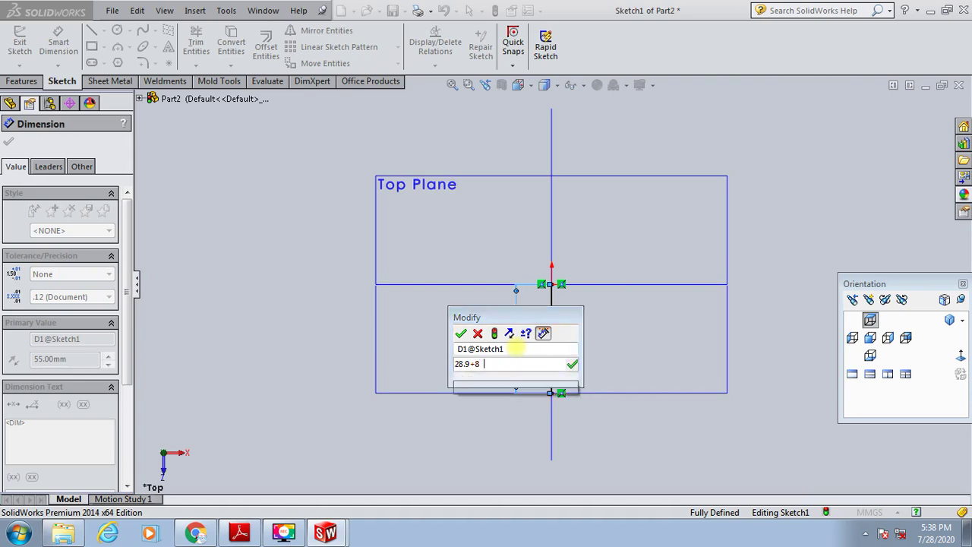
text(9.8+)
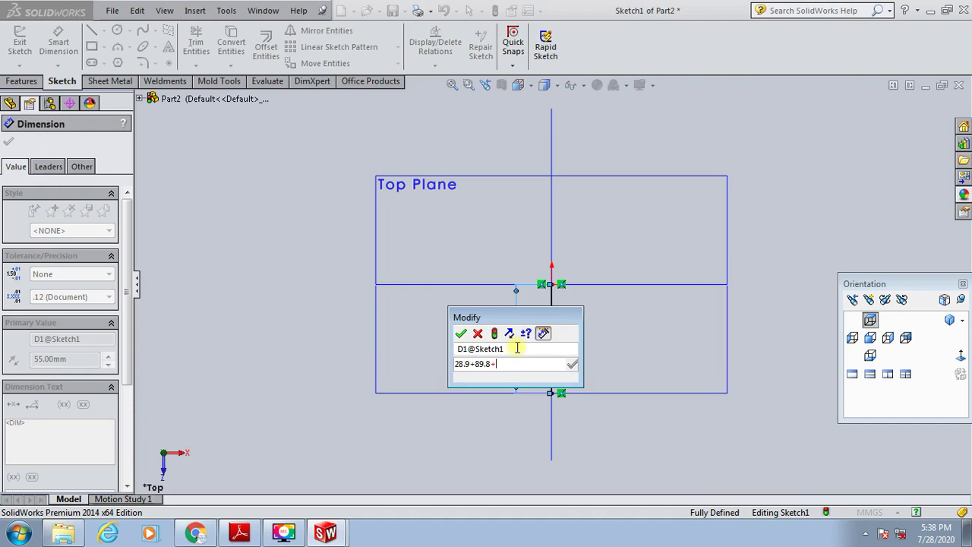
text(24)
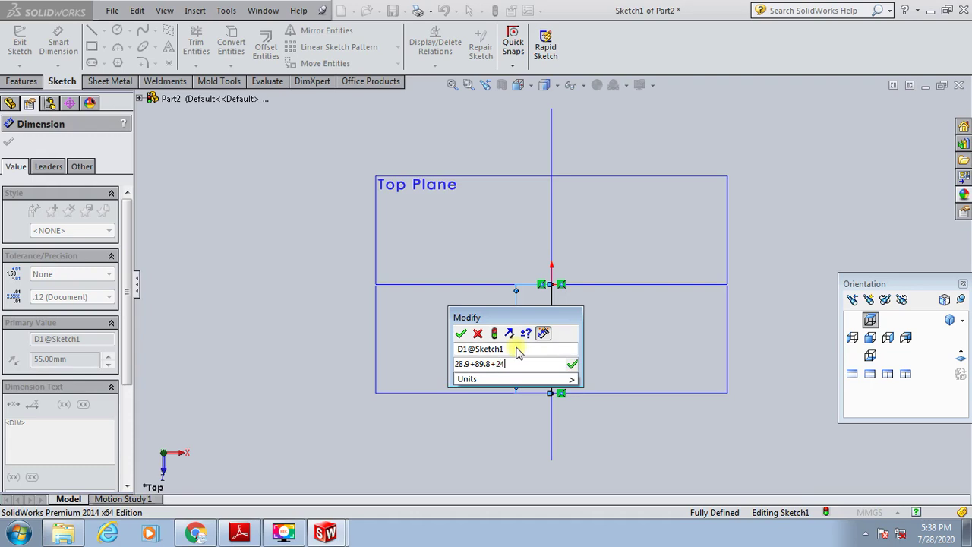
text(+)
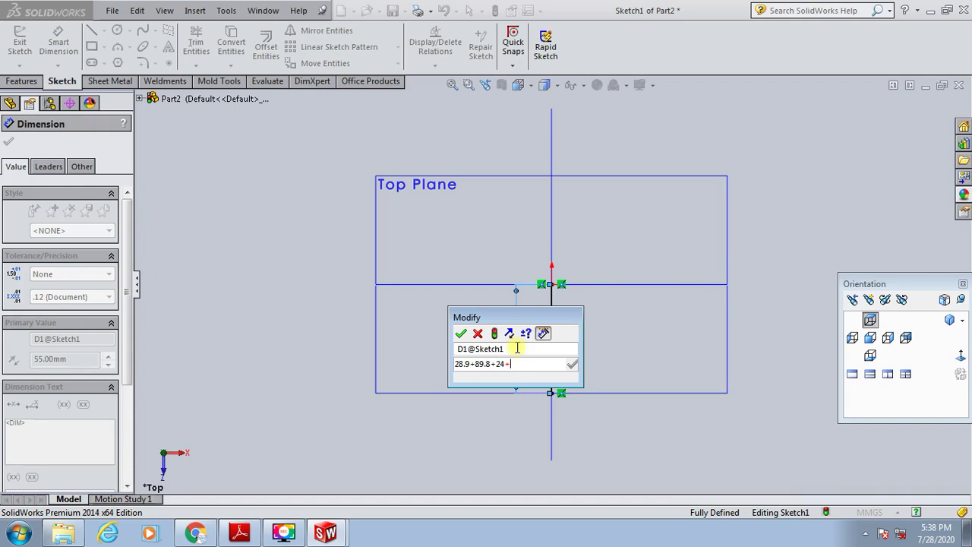
text(38.2+)
text(193)
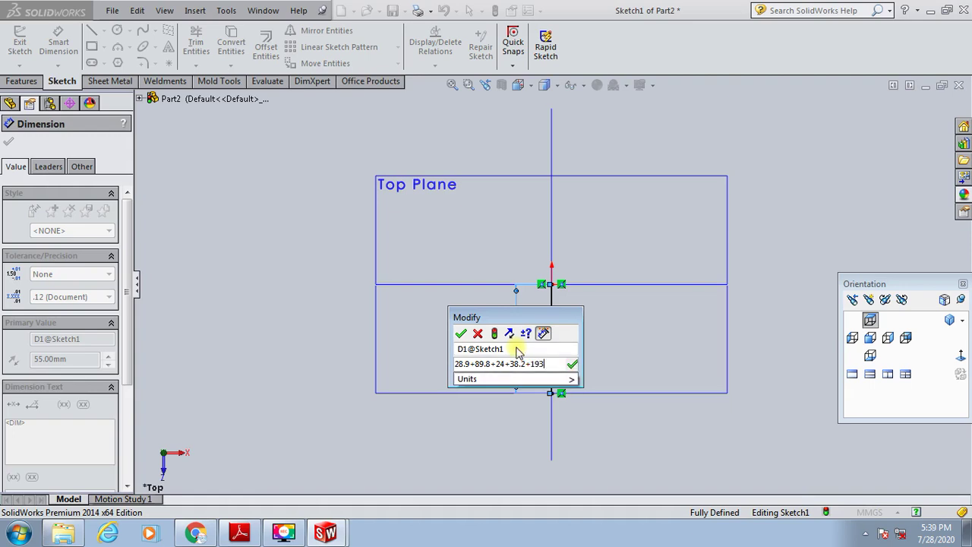
text(.8+)
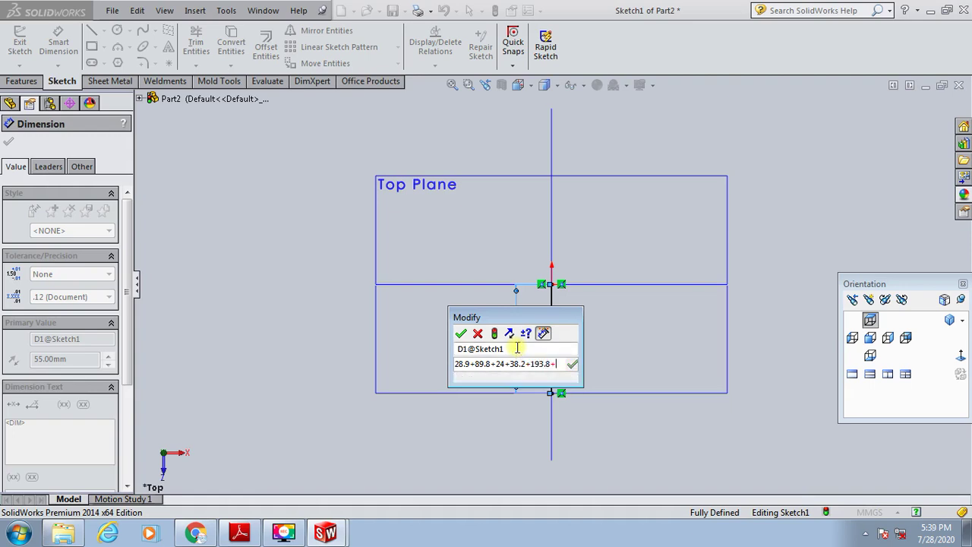
text(15.)
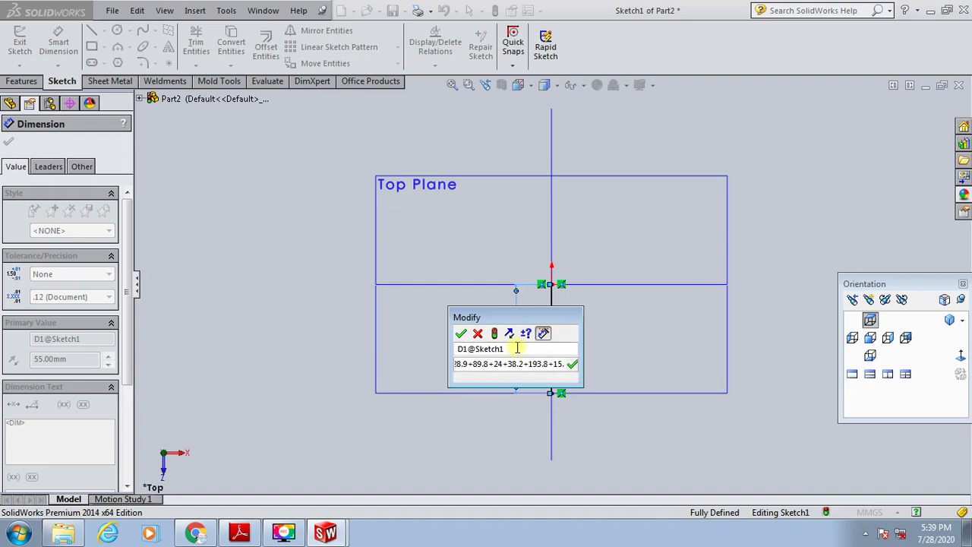
text(1)
key(Return)
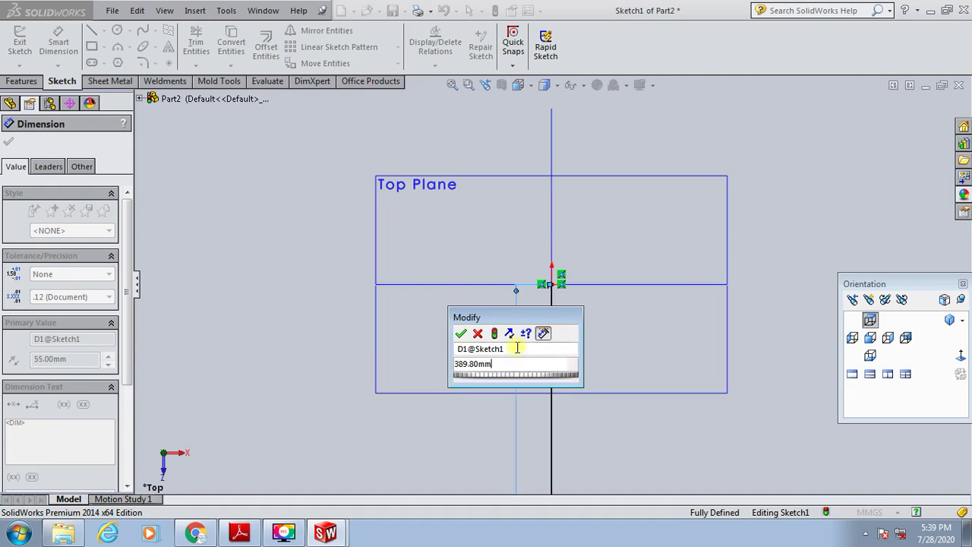
click(460, 334)
click(304, 273)
Draw four alternating horizontal and vertical lines rising from the long line's bottom end
key(f)
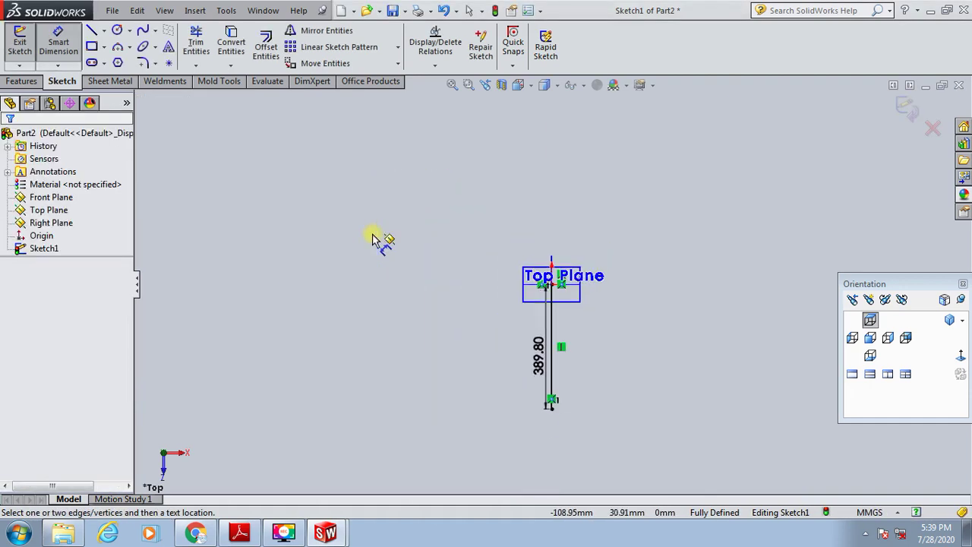
scroll(623, 440, down, 2)
scroll(629, 358, down, 1)
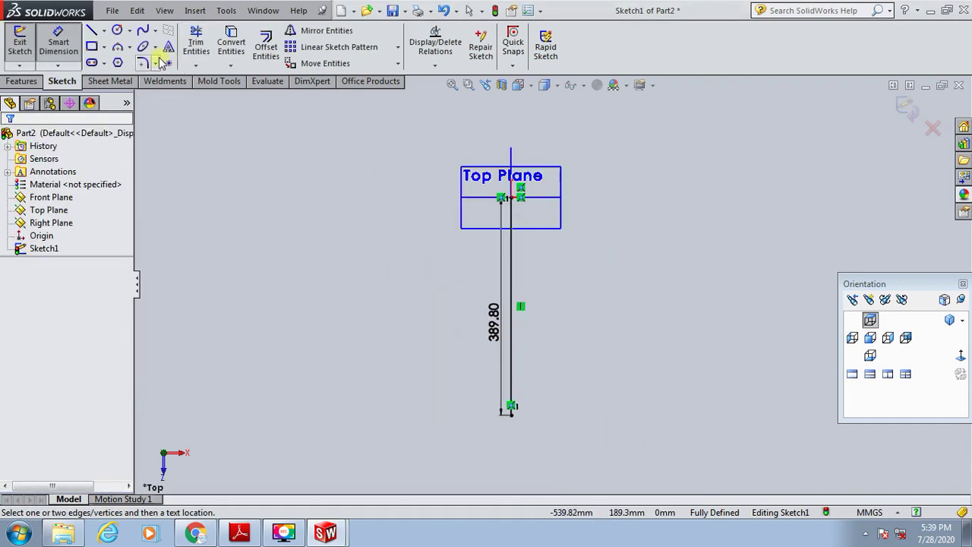
click(89, 32)
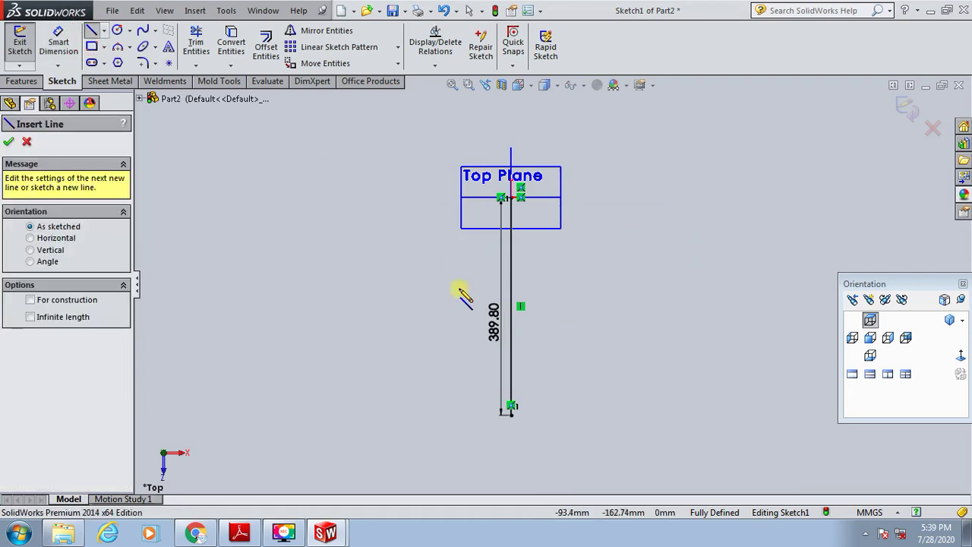
scroll(514, 402, down, 2)
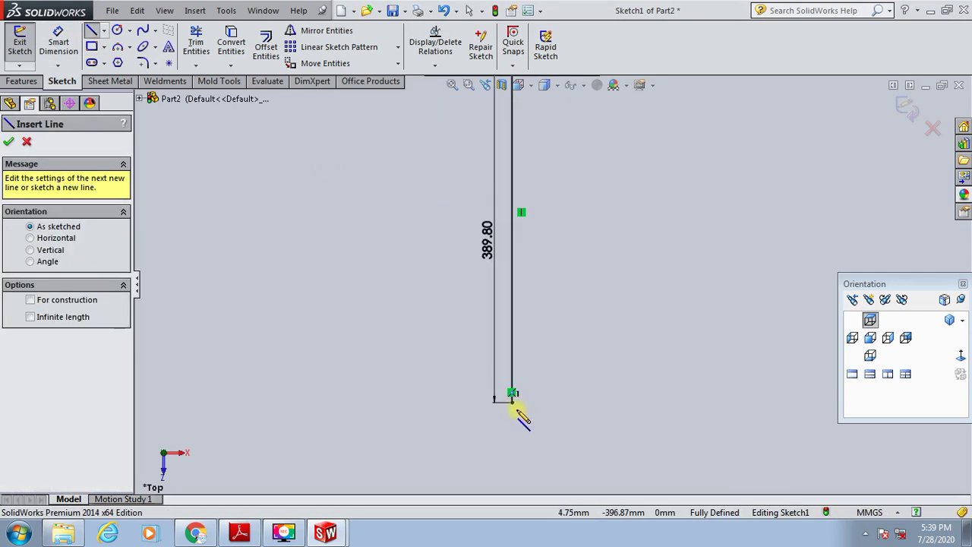
click(513, 394)
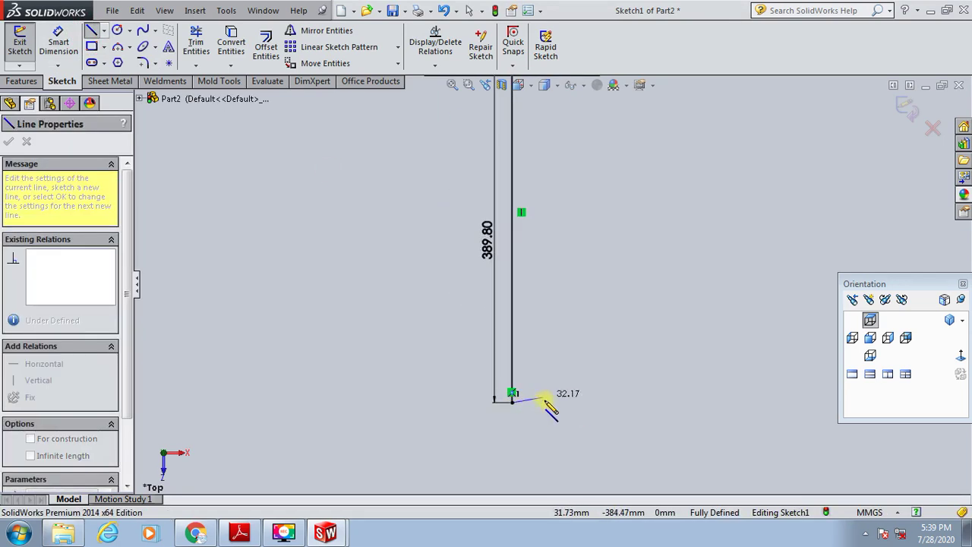
click(541, 397)
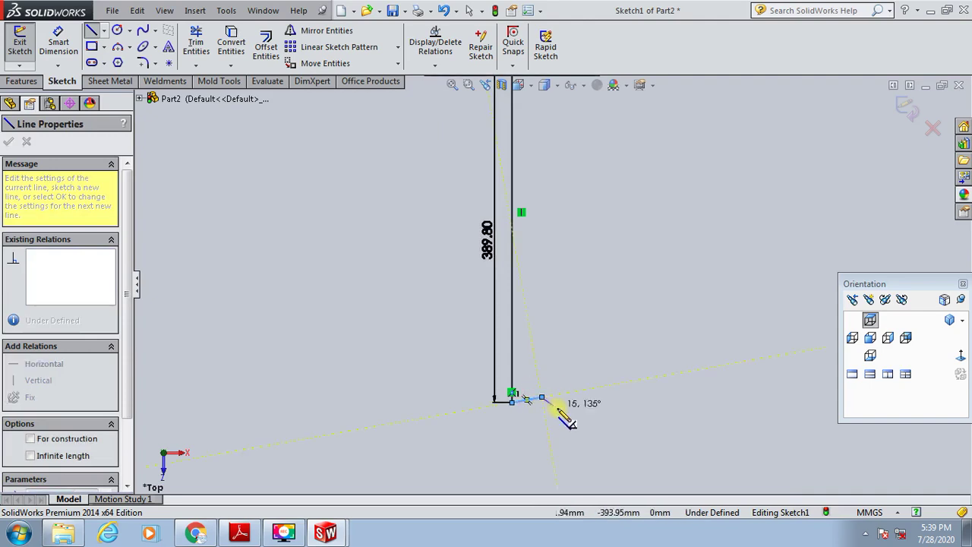
click(542, 345)
click(560, 346)
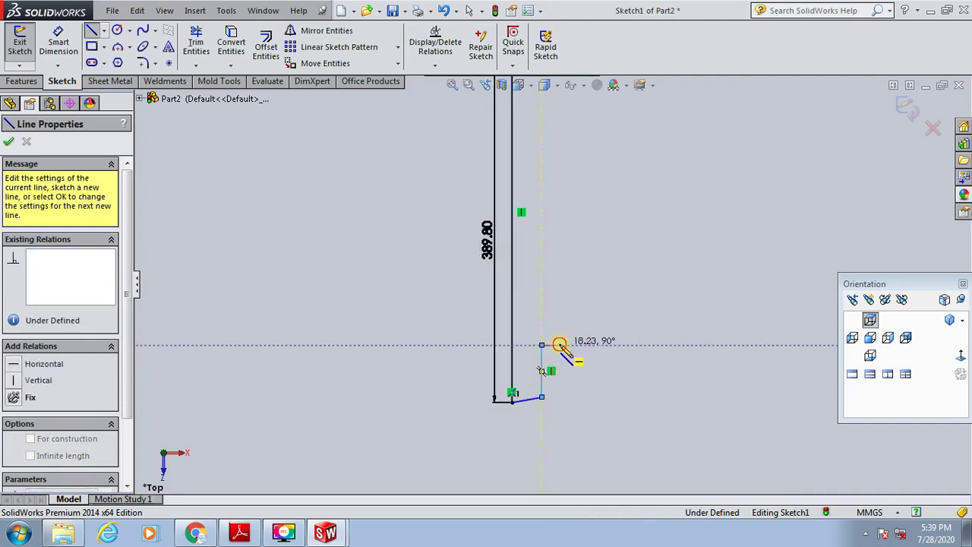
click(560, 283)
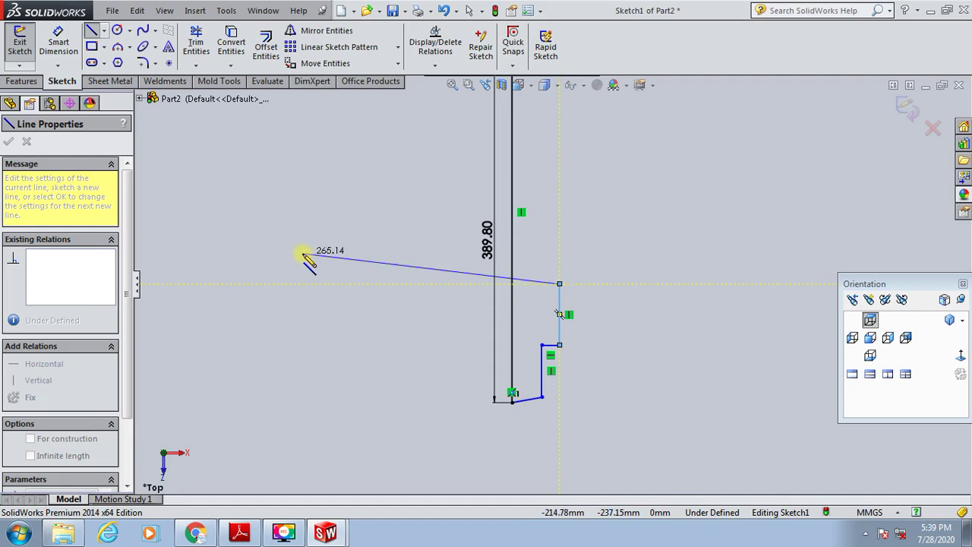
key(Escape)
Add a Horizontal relation to the slanted bottom line
scroll(538, 394, down, 3)
click(539, 394)
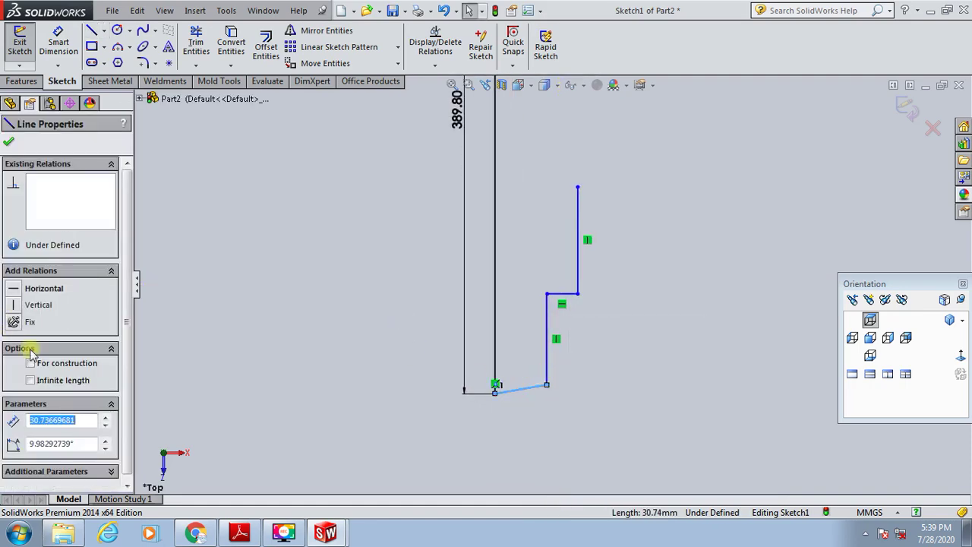
click(37, 288)
click(236, 316)
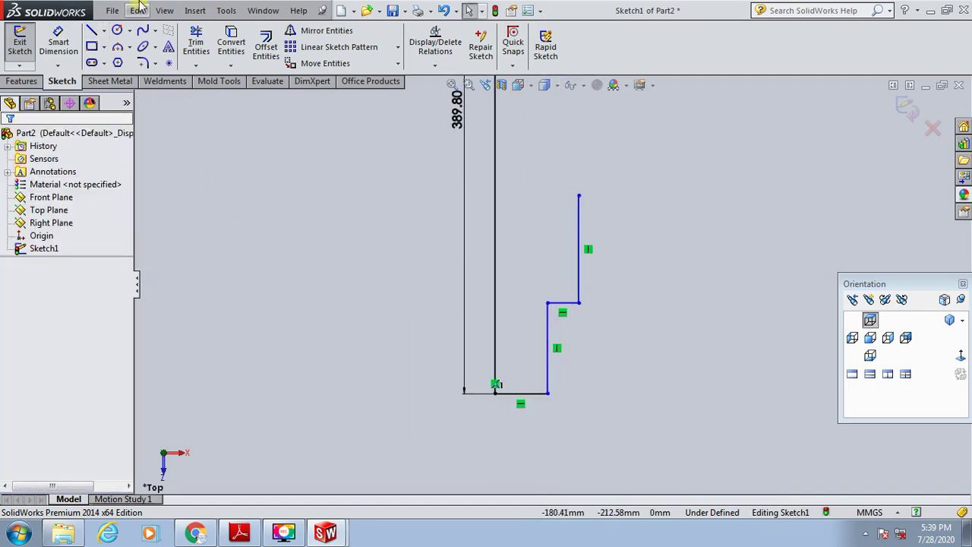
Dimension the bottom step width as 37.5/2 (18.75) and the step height as 28.90
click(59, 42)
click(532, 394)
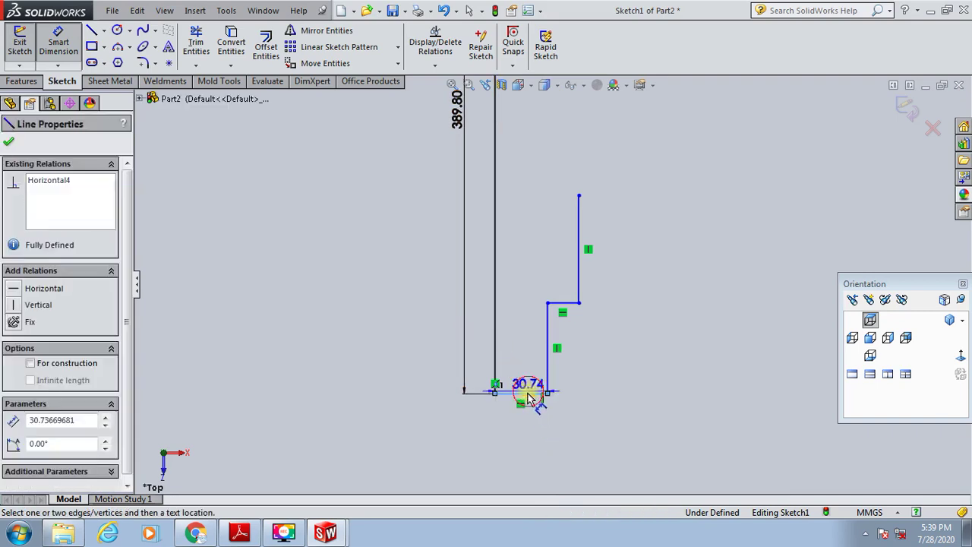
click(535, 432)
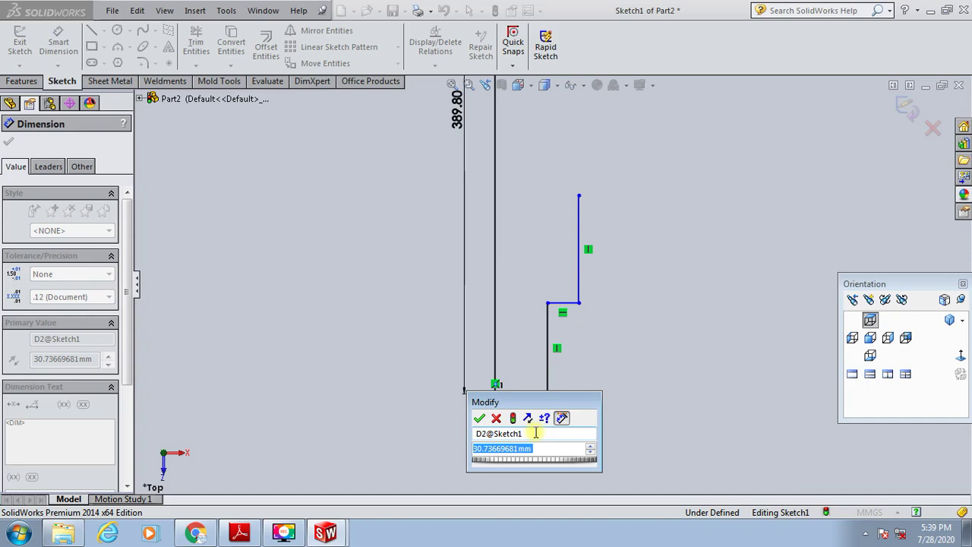
text(37.5)
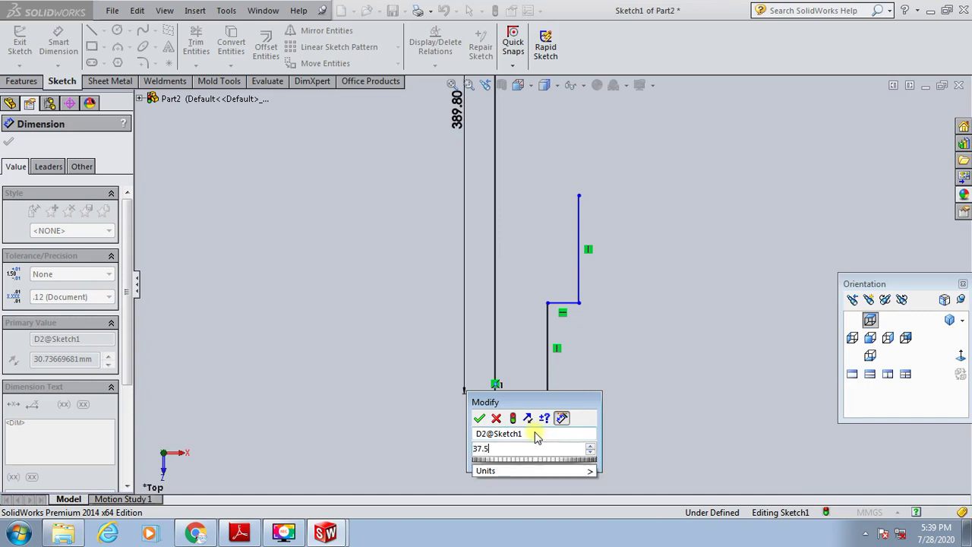
text(/2)
key(Return)
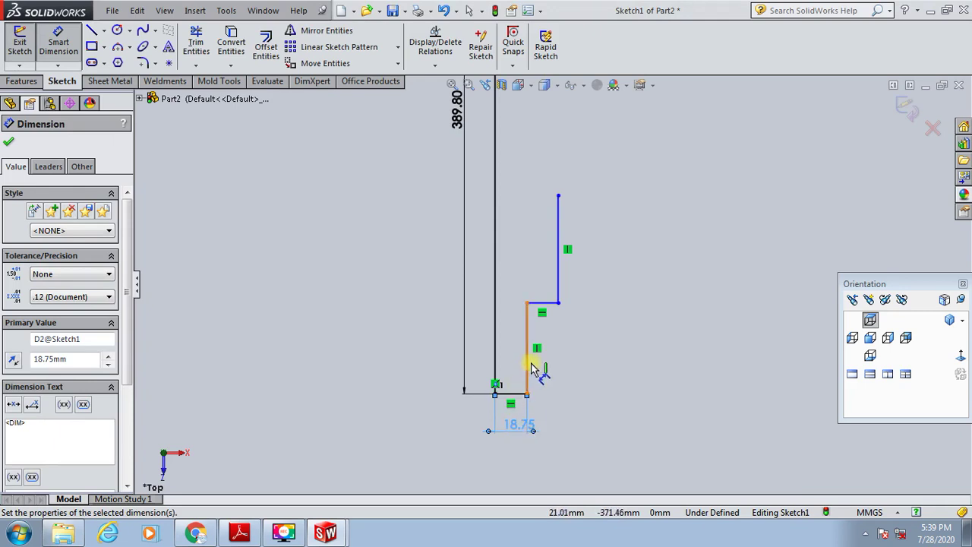
click(527, 358)
click(565, 372)
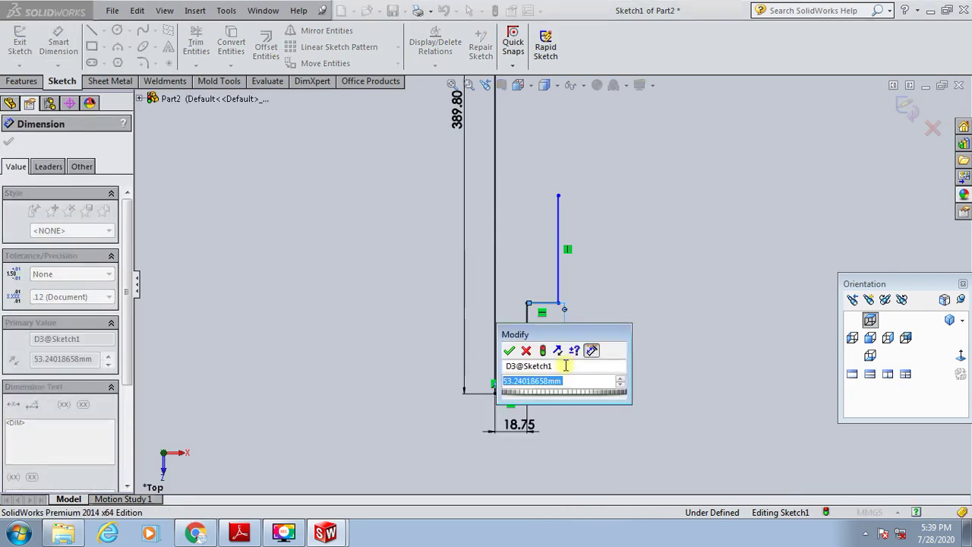
text(28.9)
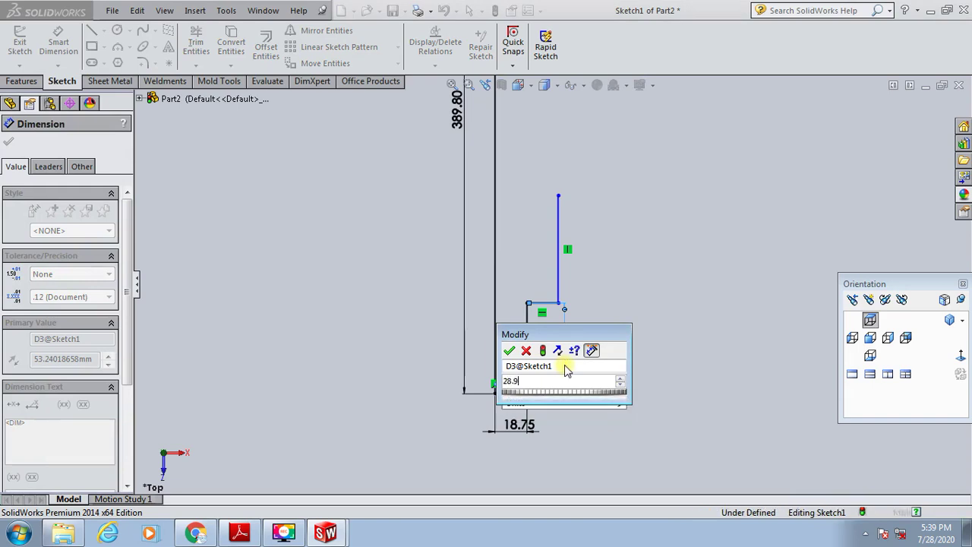
key(Return)
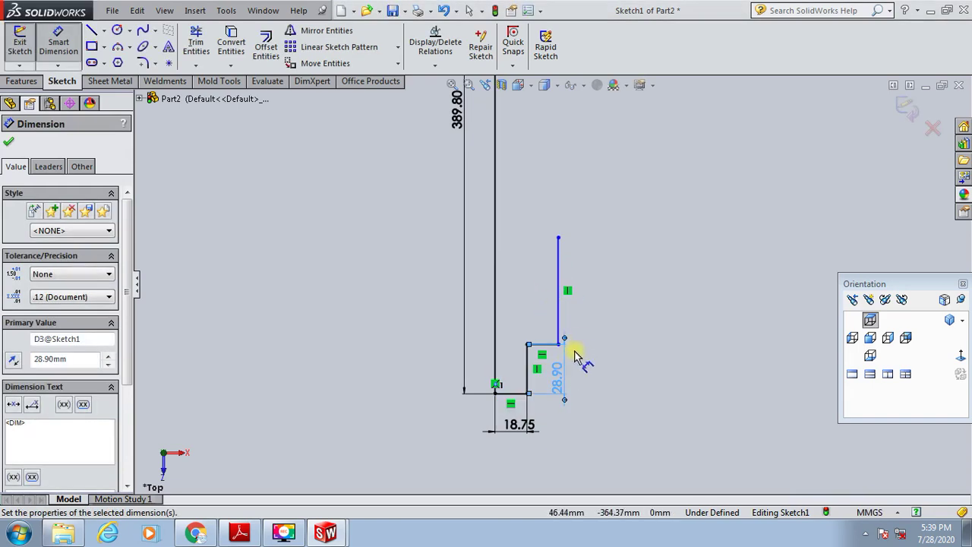
Set the offset from the long line to 56/2 (28) and the upper line to 89.80
scroll(617, 370, down, 1)
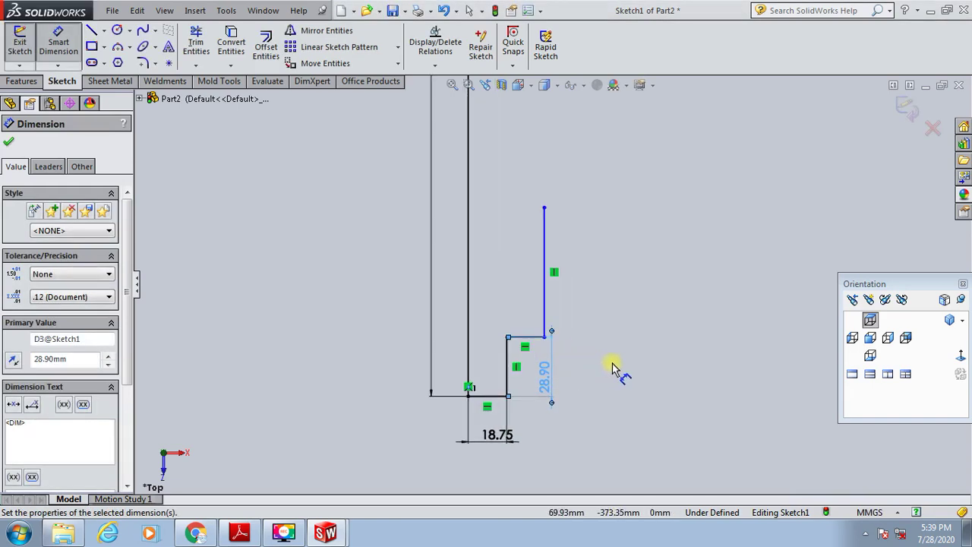
click(467, 317)
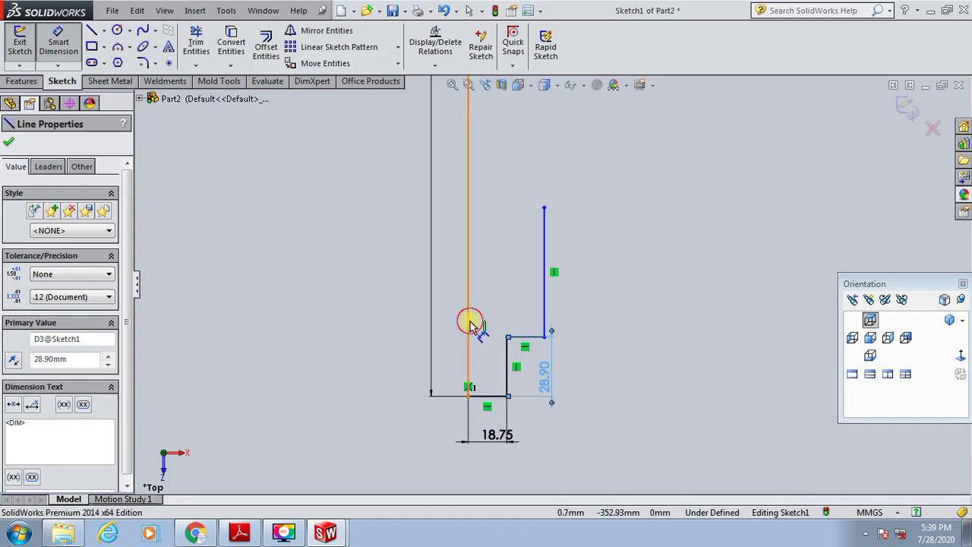
click(545, 323)
click(538, 319)
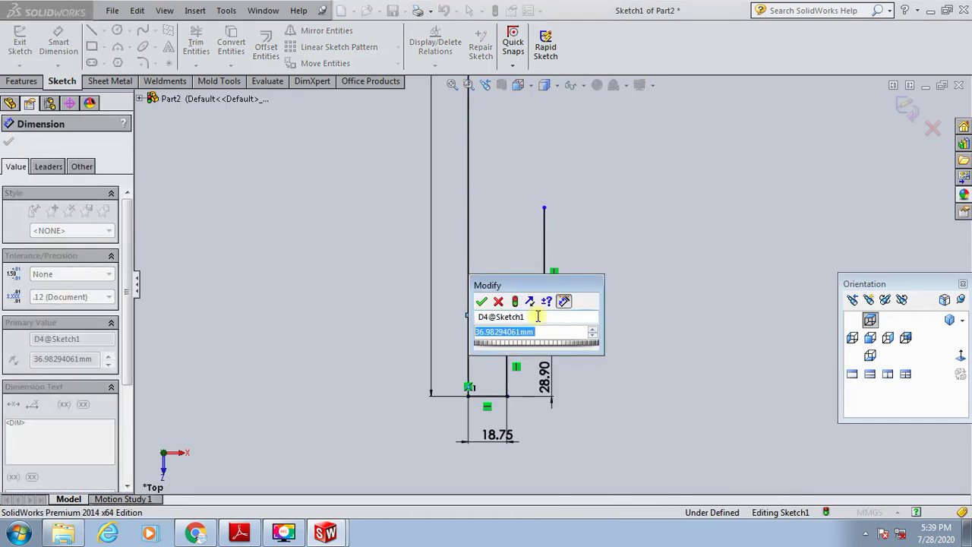
text(56/)
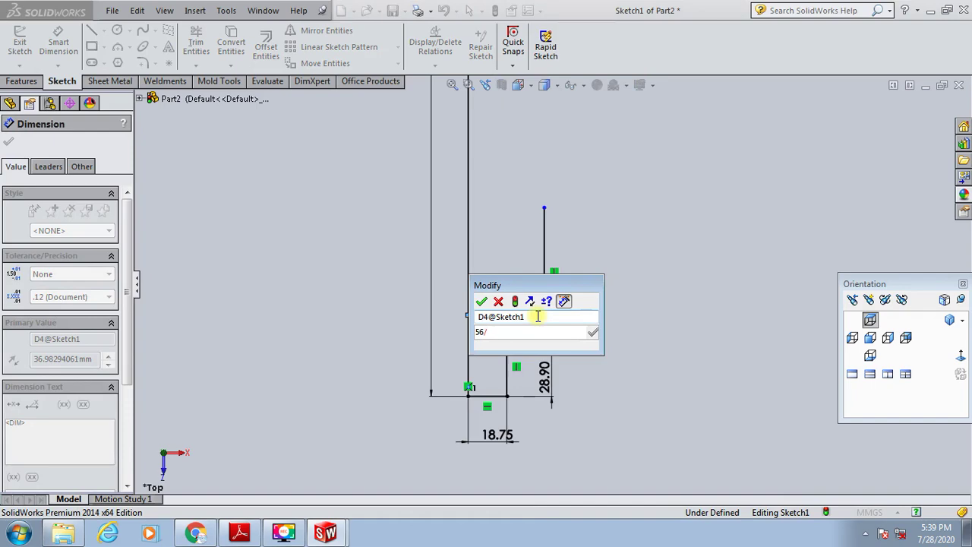
text(2)
key(Return)
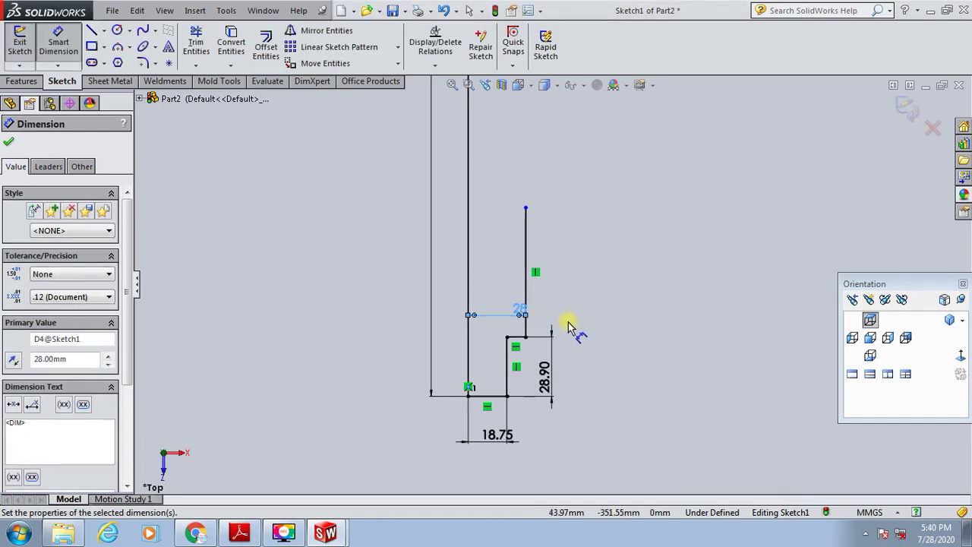
click(531, 288)
click(618, 296)
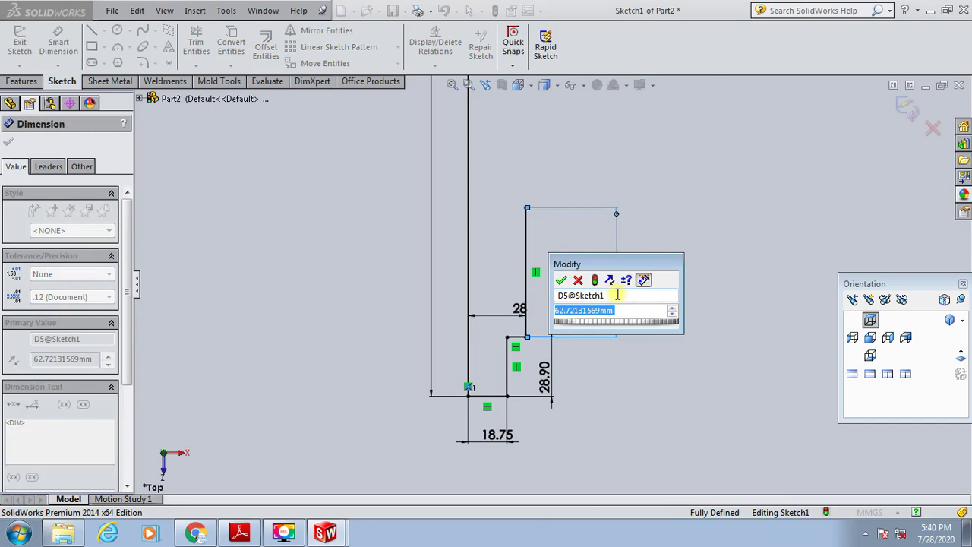
text(89.)
text(8)
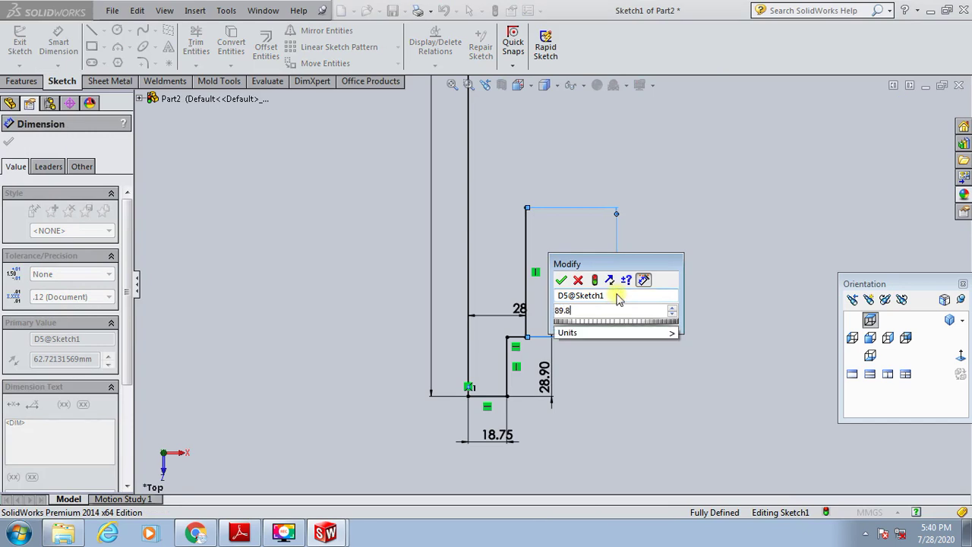
key(Return)
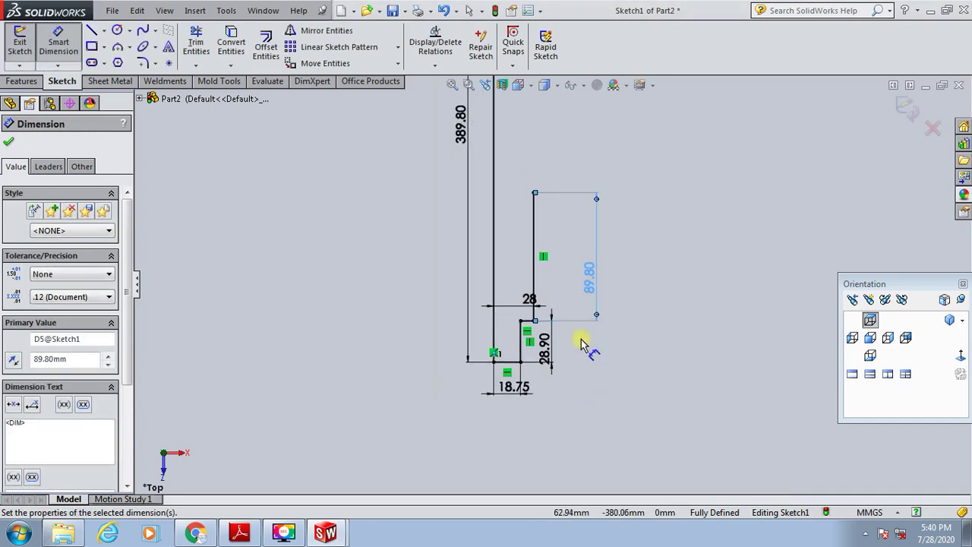
scroll(527, 202, down, 3)
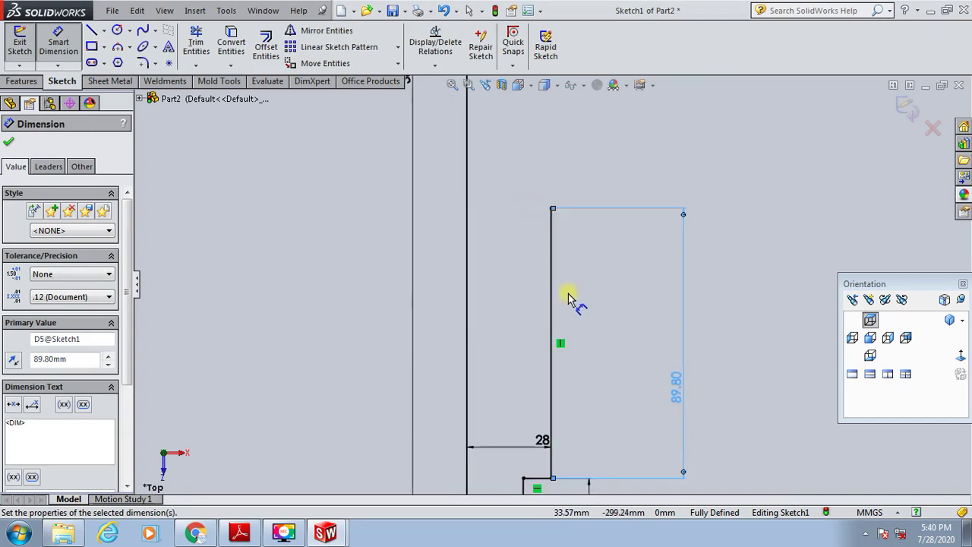
scroll(566, 292, up, 1)
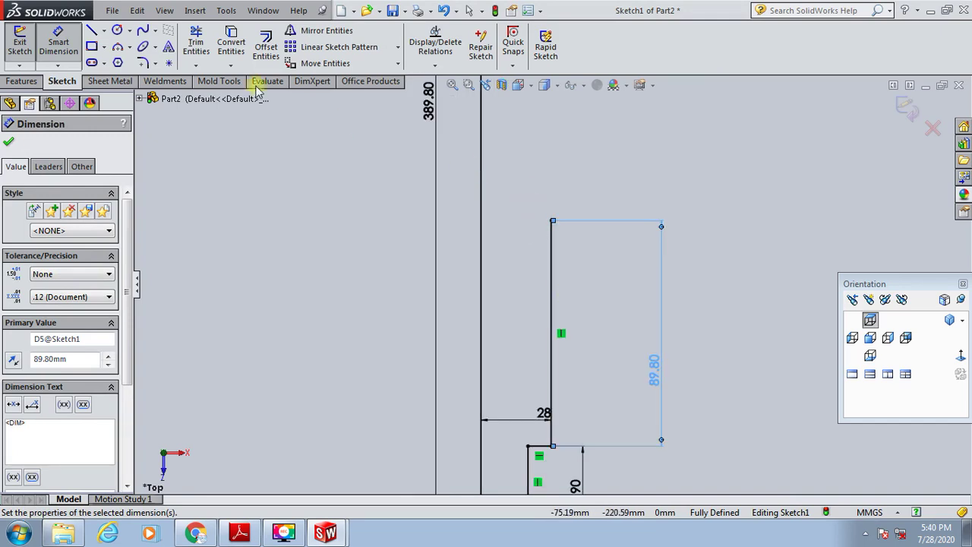
Draw a horizontal top line, its endpoint 87.2/2 (43.60) from the long line
click(89, 32)
scroll(531, 202, down, 3)
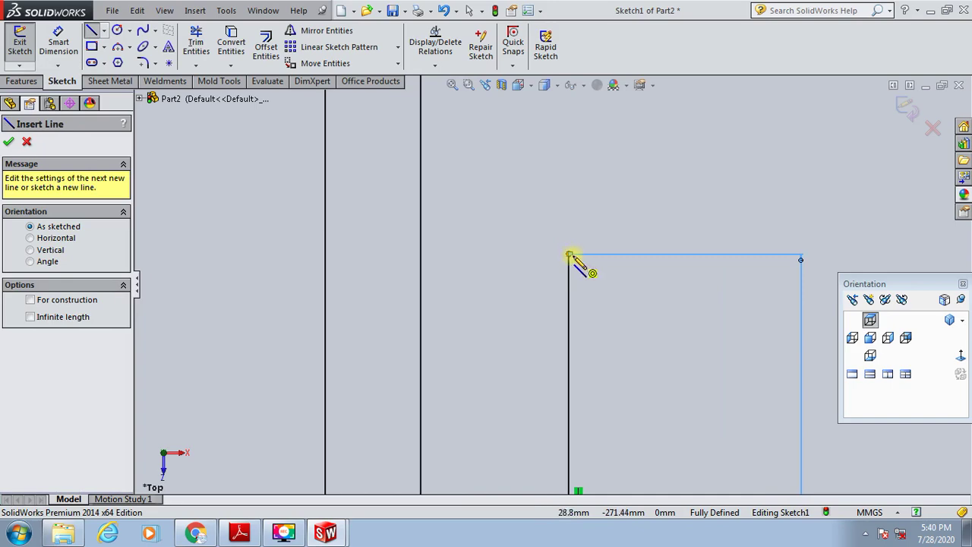
click(569, 254)
click(682, 253)
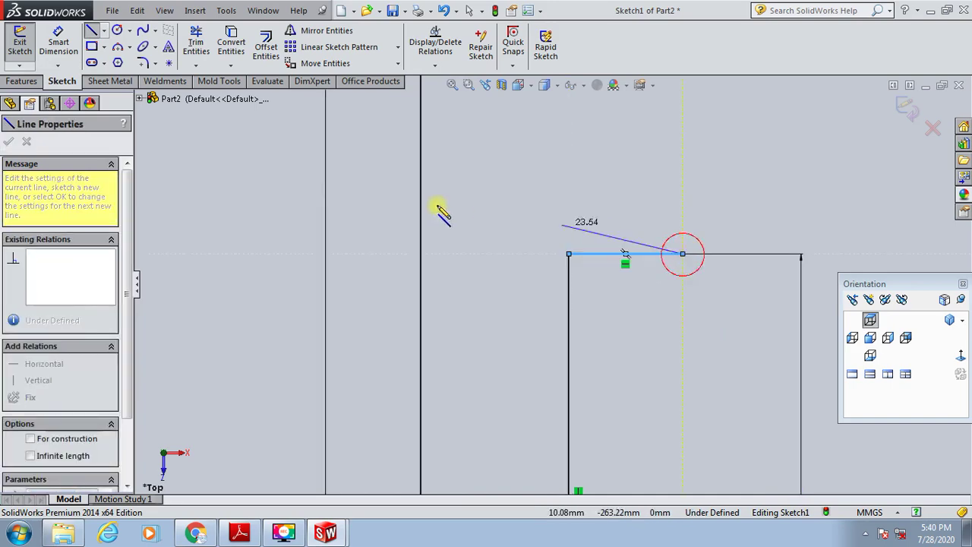
click(58, 41)
click(421, 275)
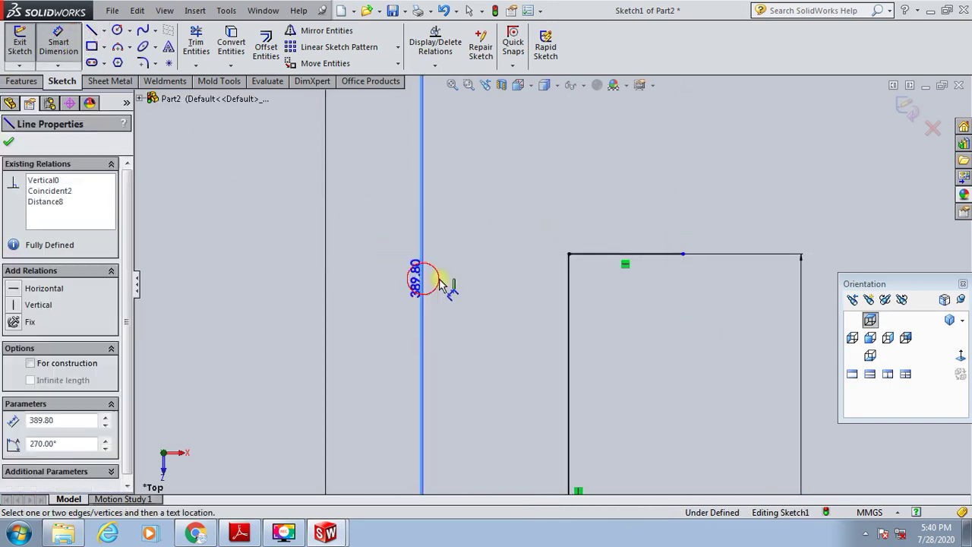
click(683, 254)
click(669, 353)
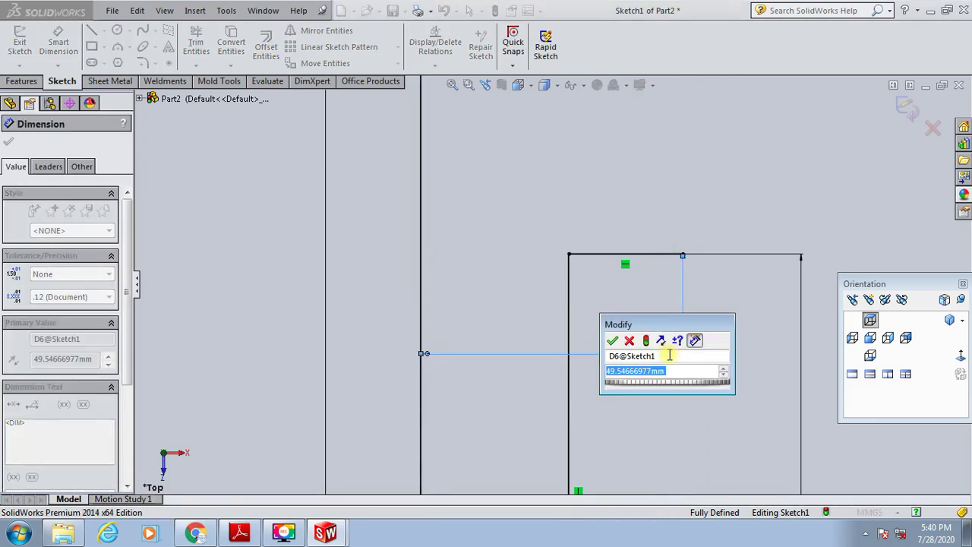
text(87.)
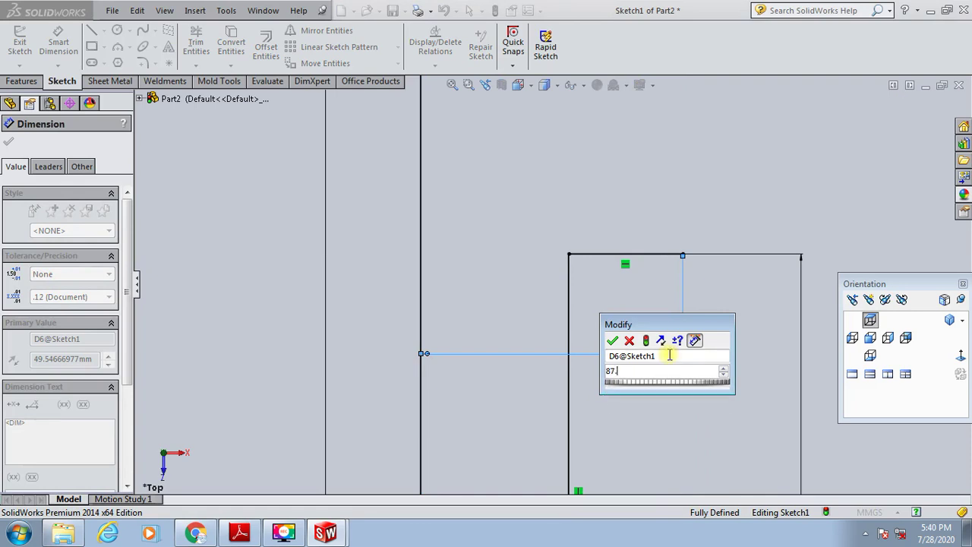
text(2/2)
key(Return)
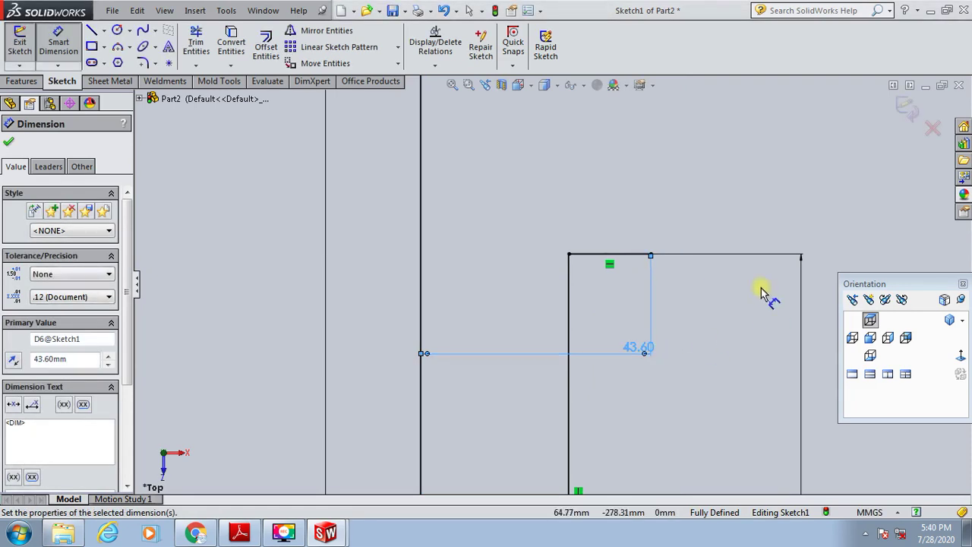
key(Escape)
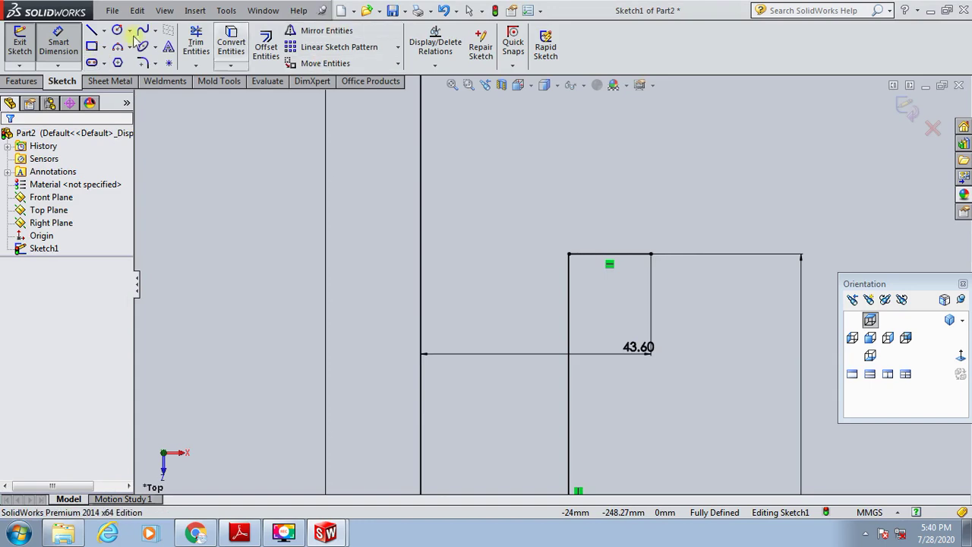
Continue the profile with a vertical segment up and horizontal segments left from the top corner
click(91, 30)
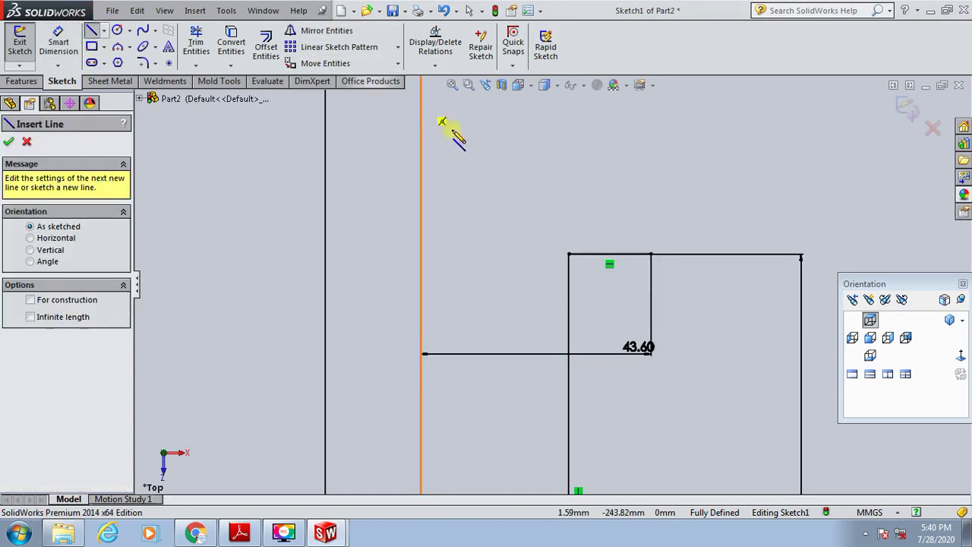
click(650, 255)
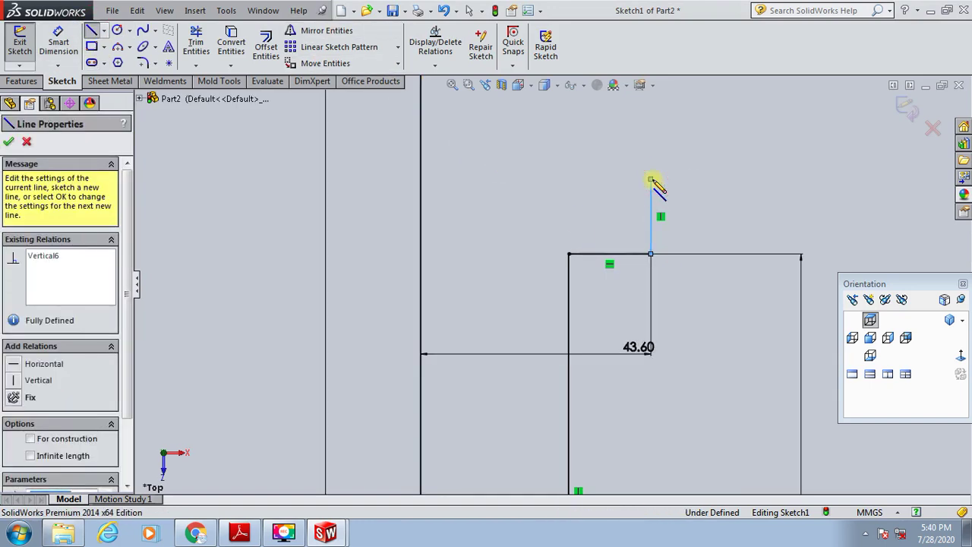
click(651, 180)
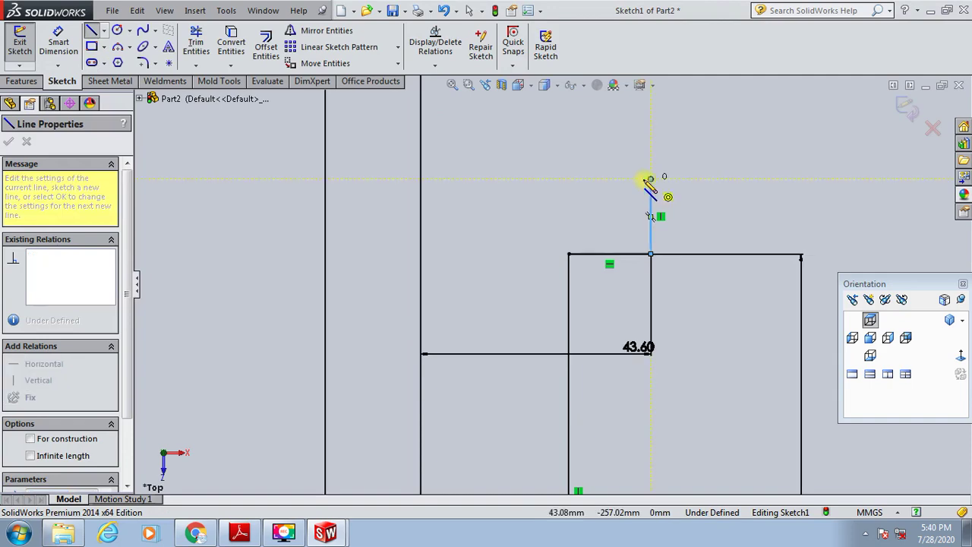
click(570, 179)
scroll(566, 285, up, 3)
scroll(571, 251, down, 1)
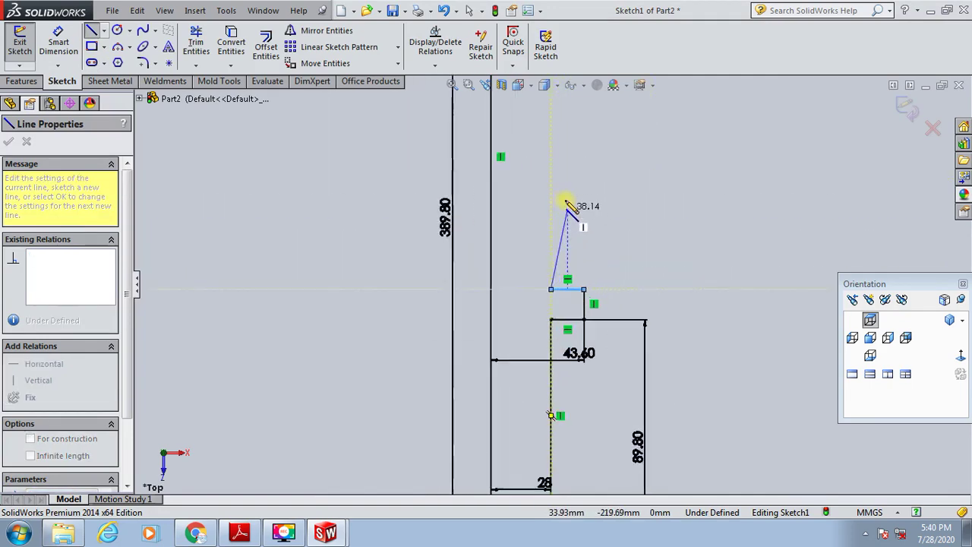
scroll(563, 258, up, 1)
scroll(567, 259, up, 2)
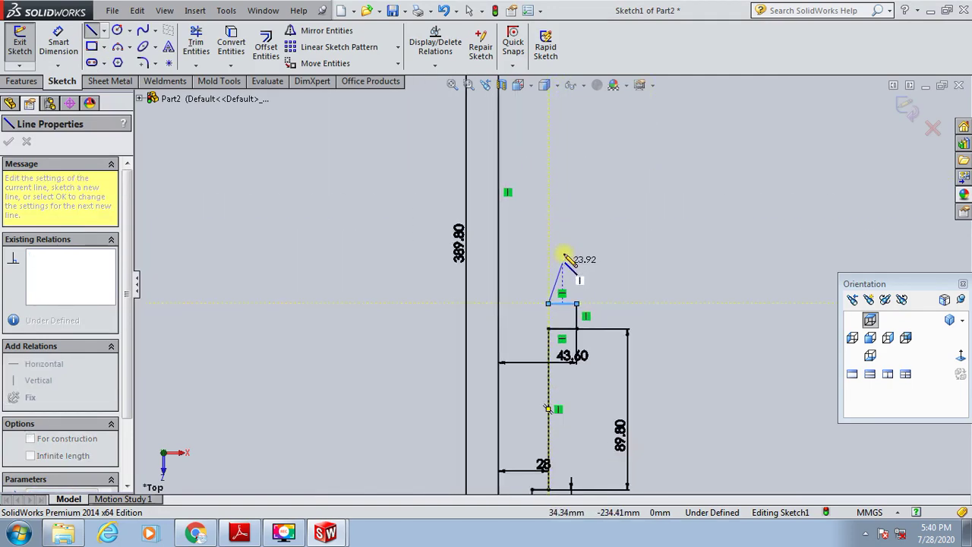
scroll(577, 235, up, 3)
scroll(562, 197, down, 3)
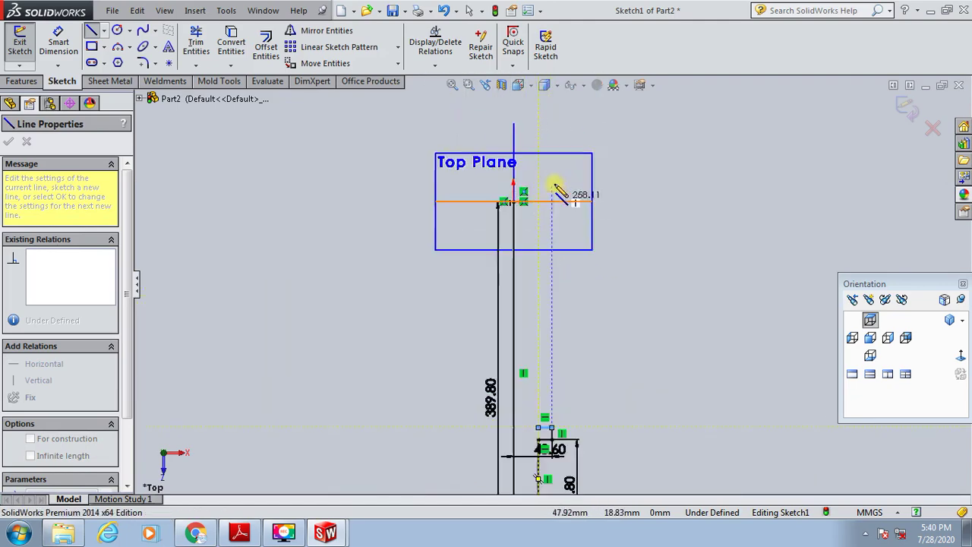
scroll(524, 241, down, 2)
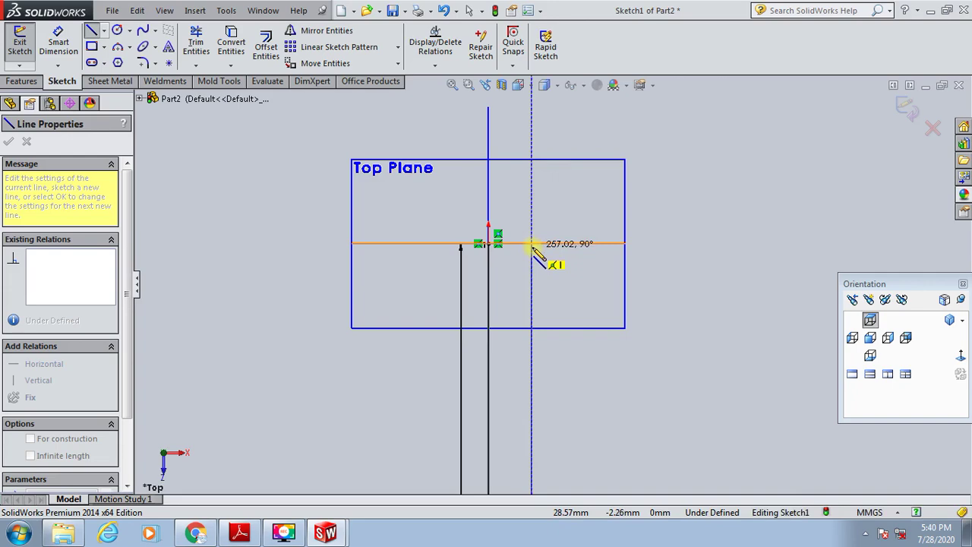
click(498, 241)
scroll(555, 288, up, 3)
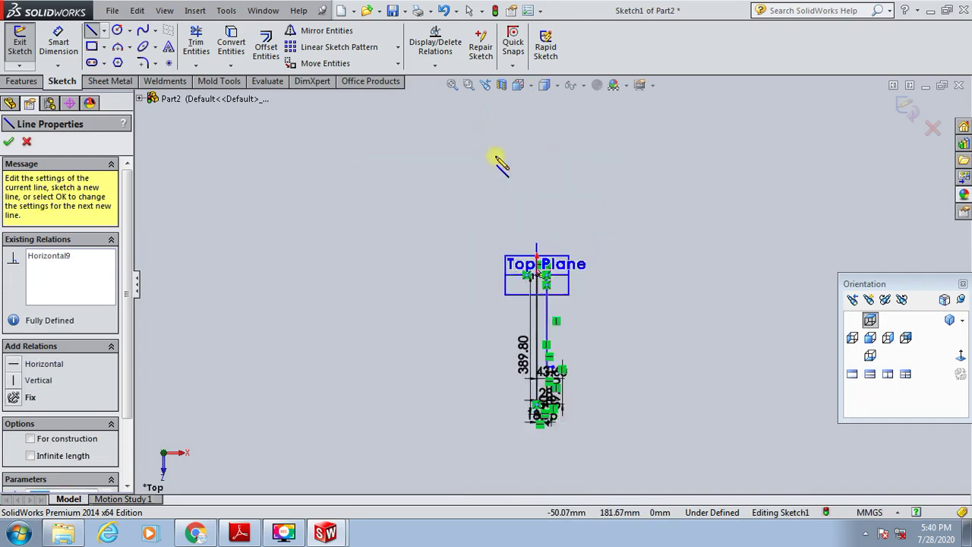
scroll(561, 380, down, 4)
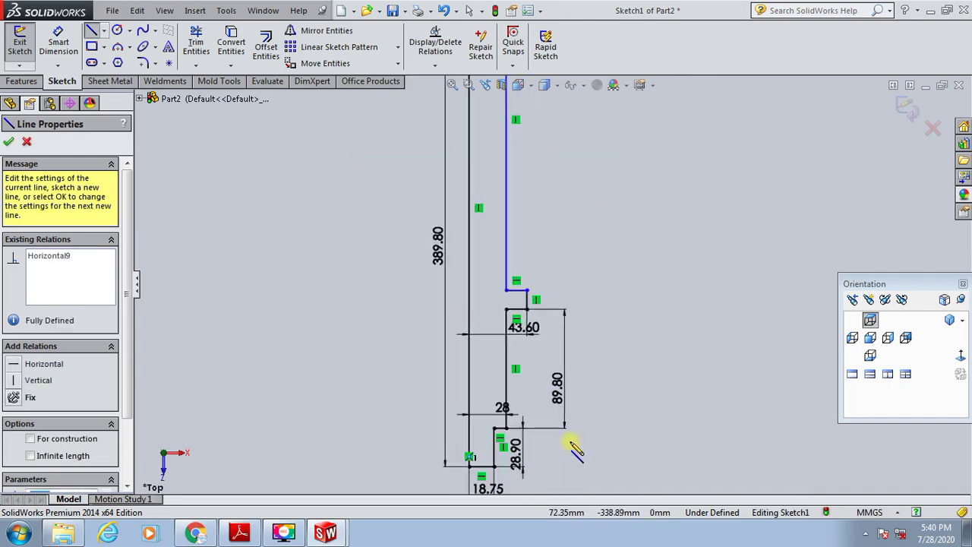
Dimension the short step at 24 mm and discard the over-defining 247.10 dimension
click(57, 41)
scroll(467, 213, down, 2)
click(523, 236)
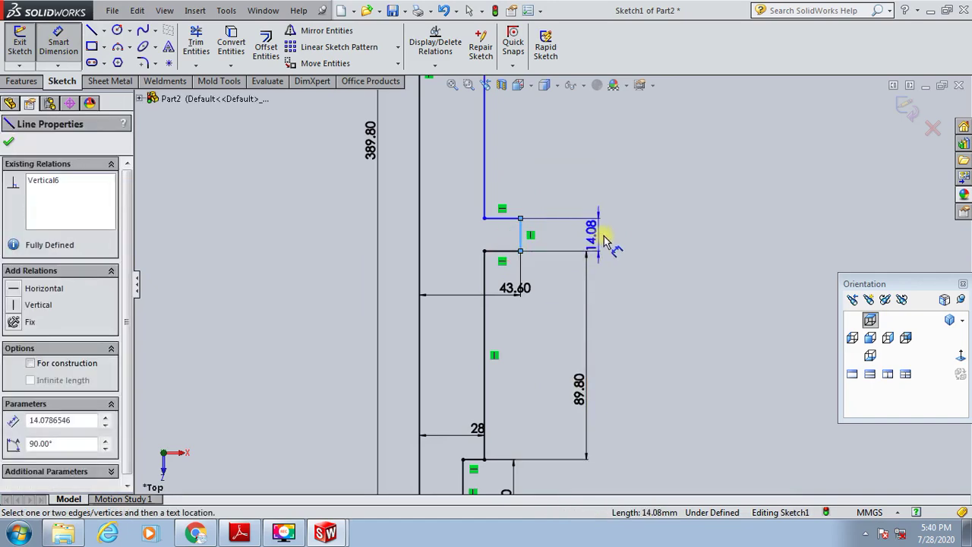
click(602, 237)
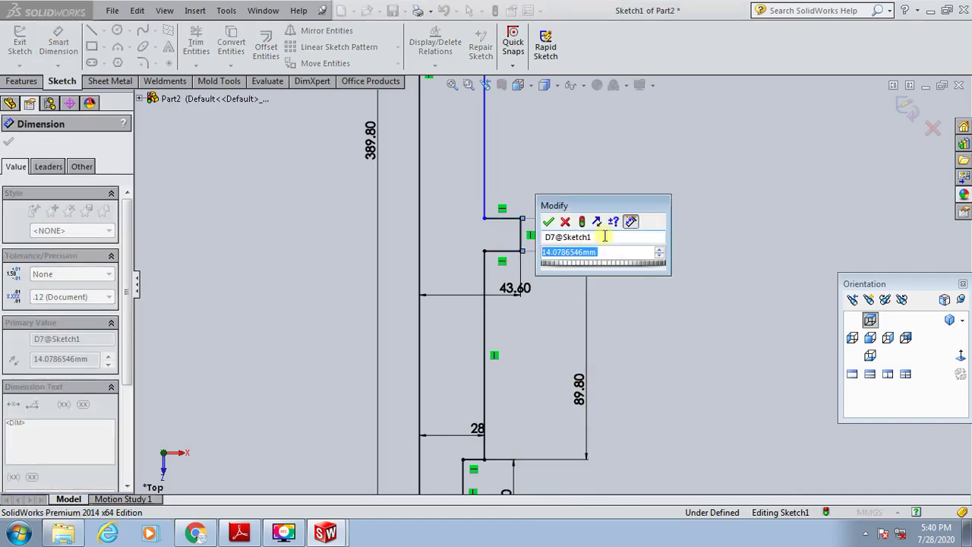
text(24)
key(Return)
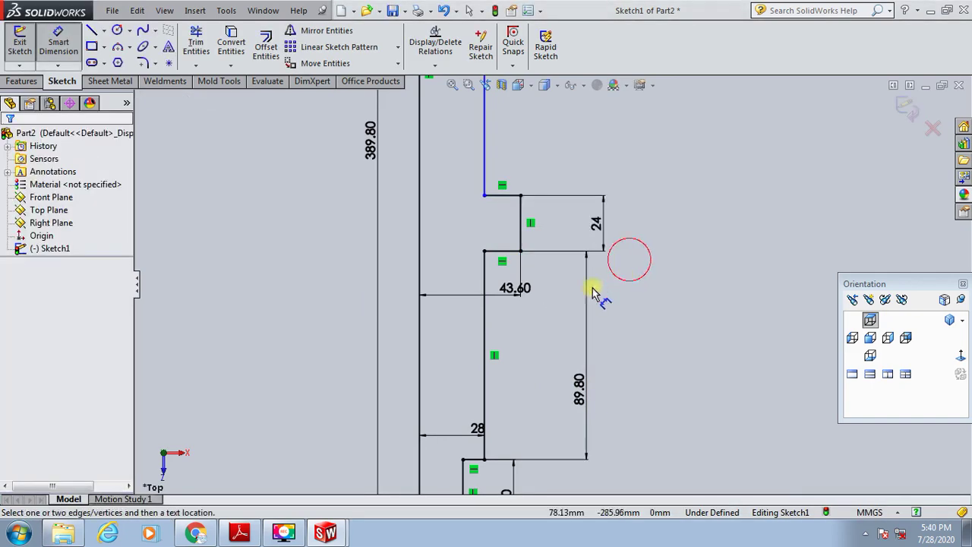
scroll(532, 304, up, 3)
scroll(559, 271, up, 2)
scroll(553, 190, down, 2)
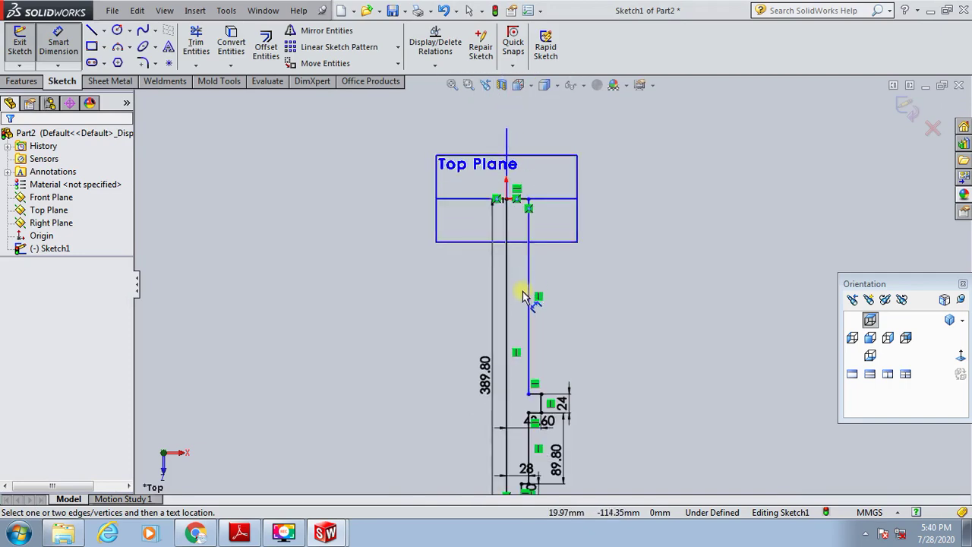
click(527, 293)
click(626, 311)
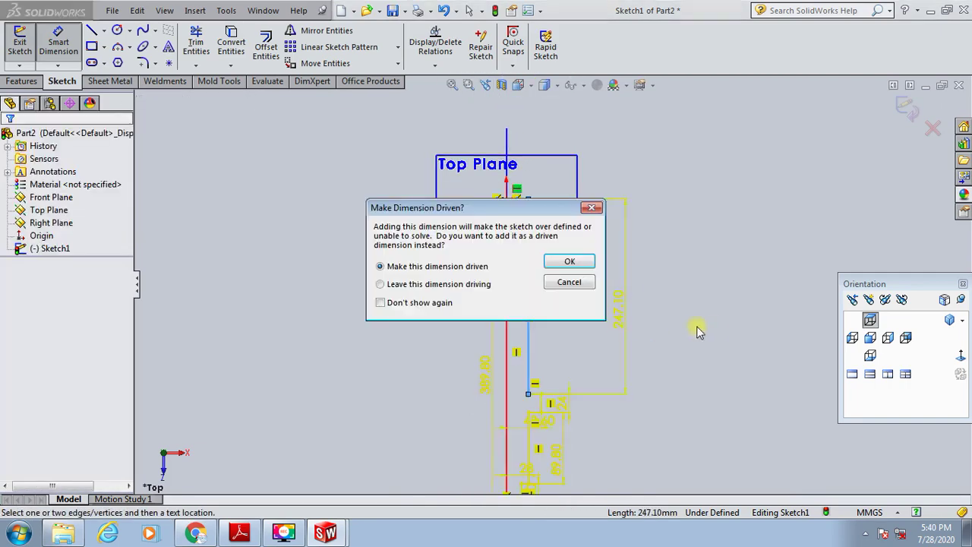
click(568, 283)
Draw a vertical construction centerline upward from the origin
click(104, 31)
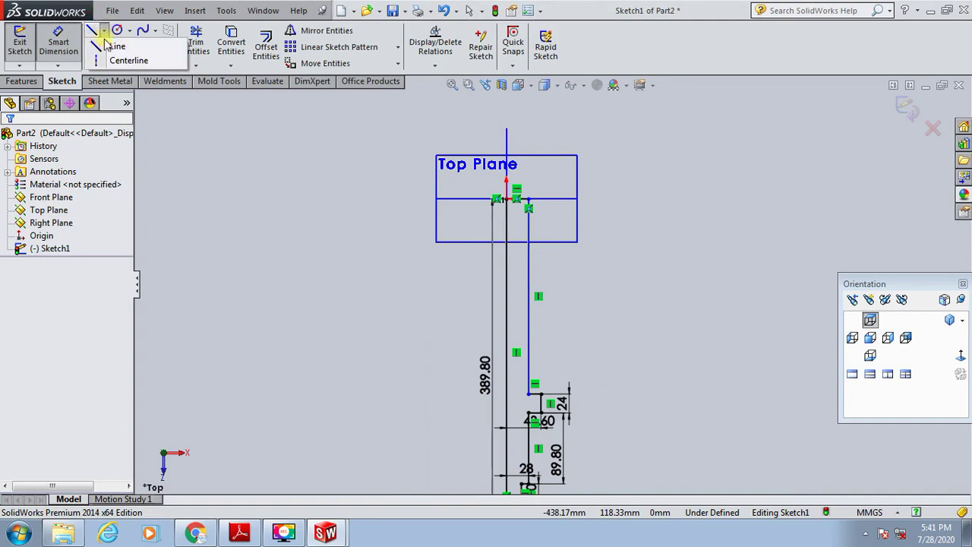
click(106, 44)
click(103, 46)
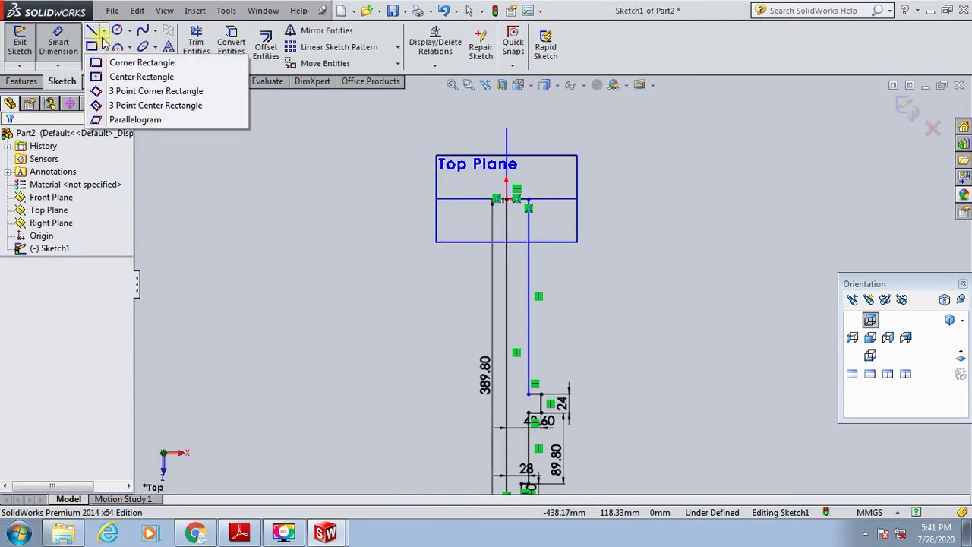
click(104, 31)
click(117, 60)
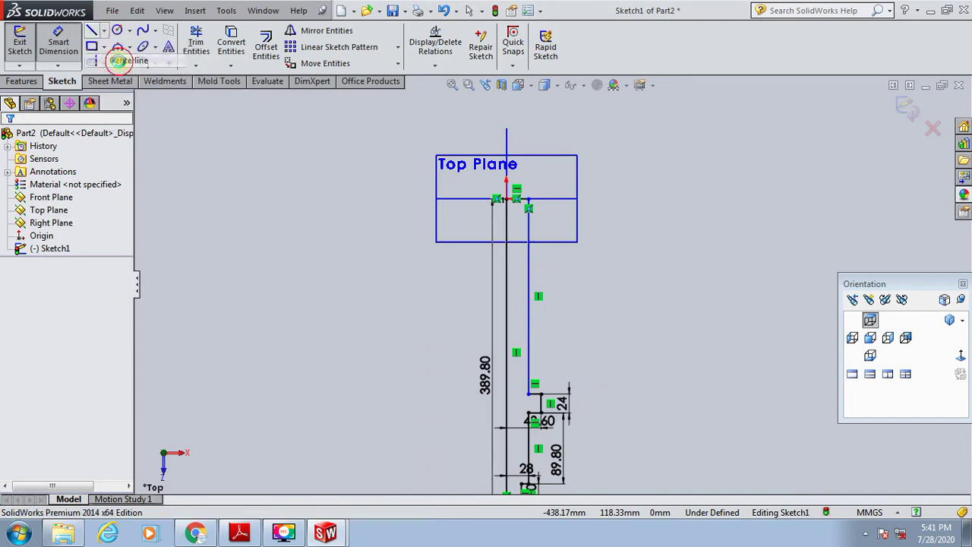
click(507, 199)
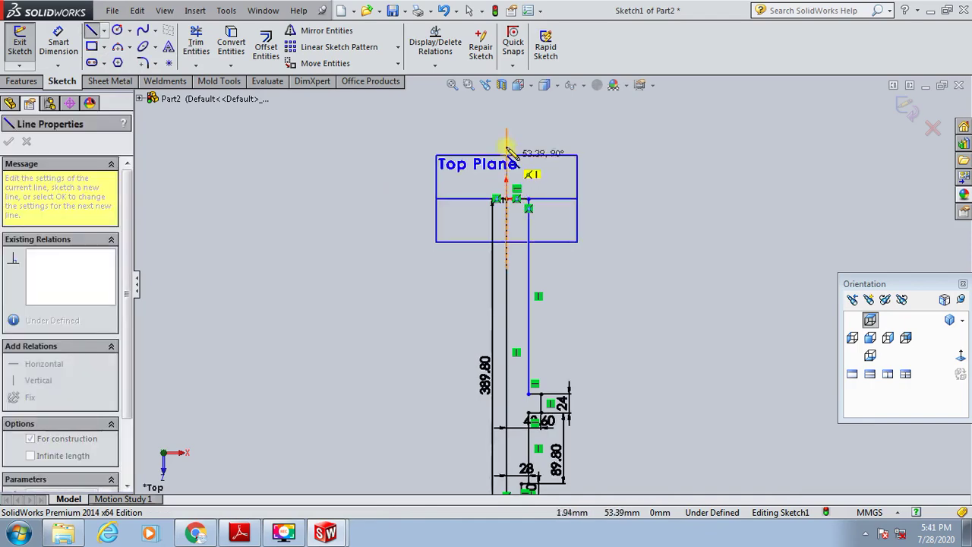
double_click(506, 124)
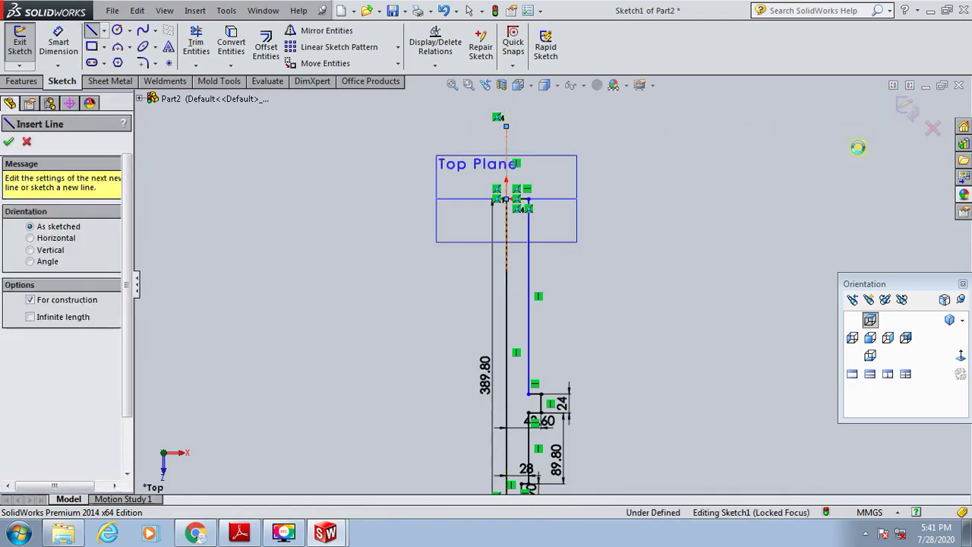
middle_drag(456, 228, 585, 315)
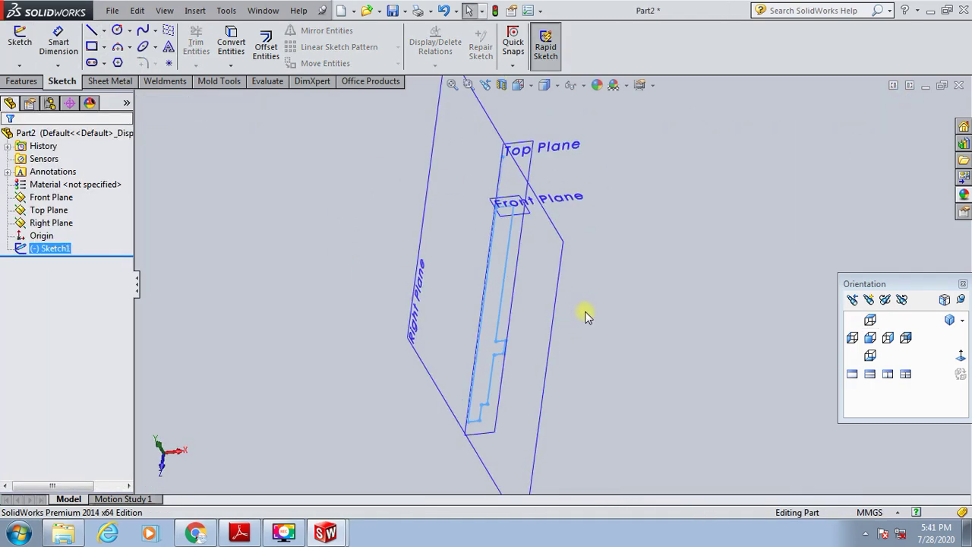
Revolve the profile 360° about the centerline and show it in Isometric view
click(23, 82)
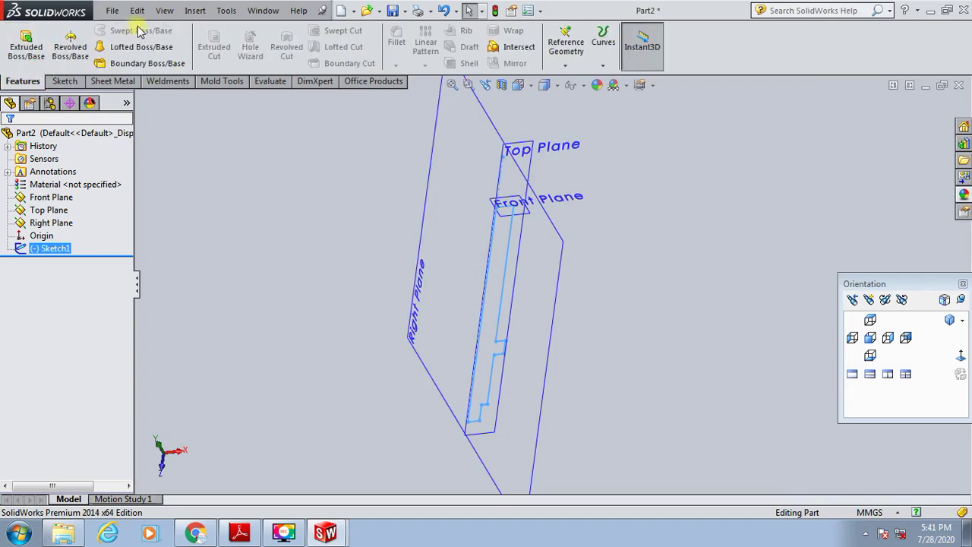
click(72, 47)
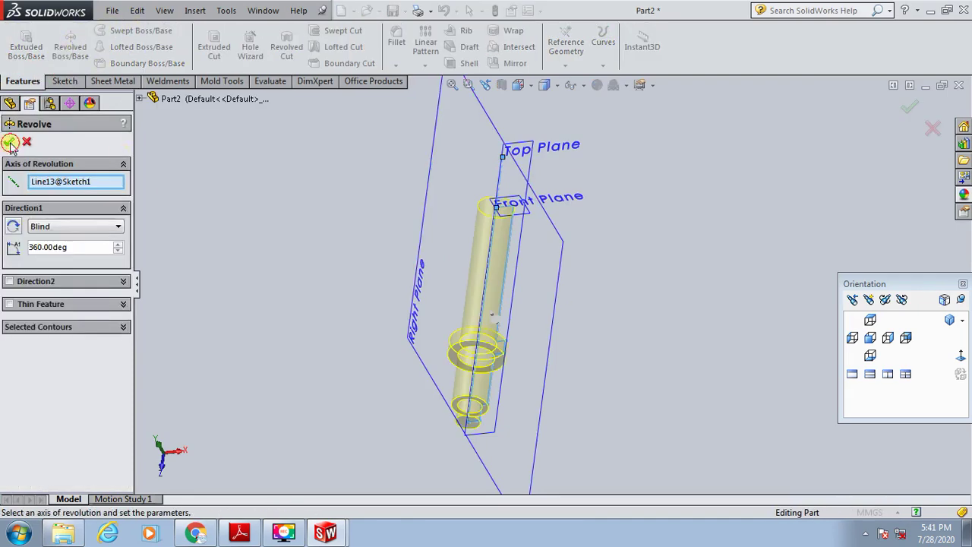
click(9, 142)
mouse_move(314, 245)
middle_down()
mouse_move(413, 241)
mouse_move(342, 254)
mouse_move(405, 254)
middle_up()
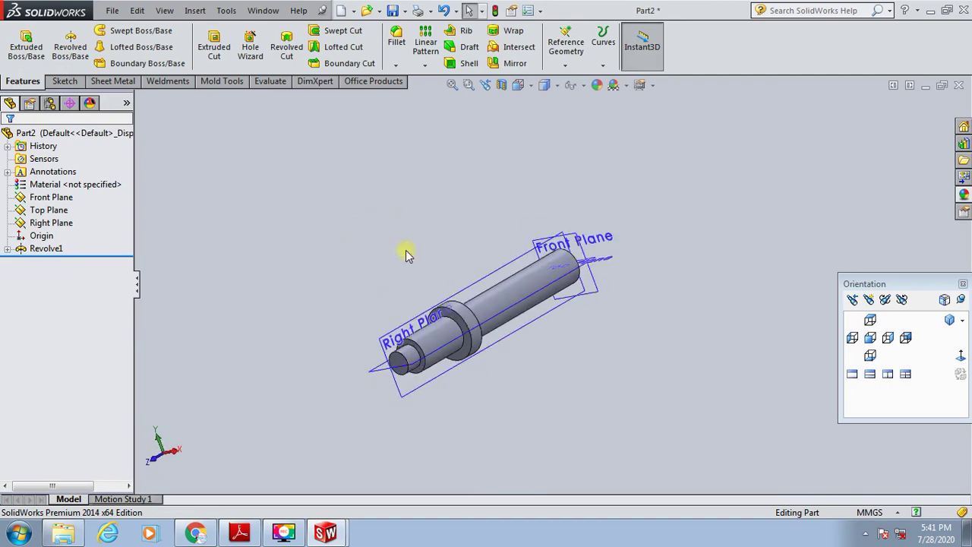
click(950, 319)
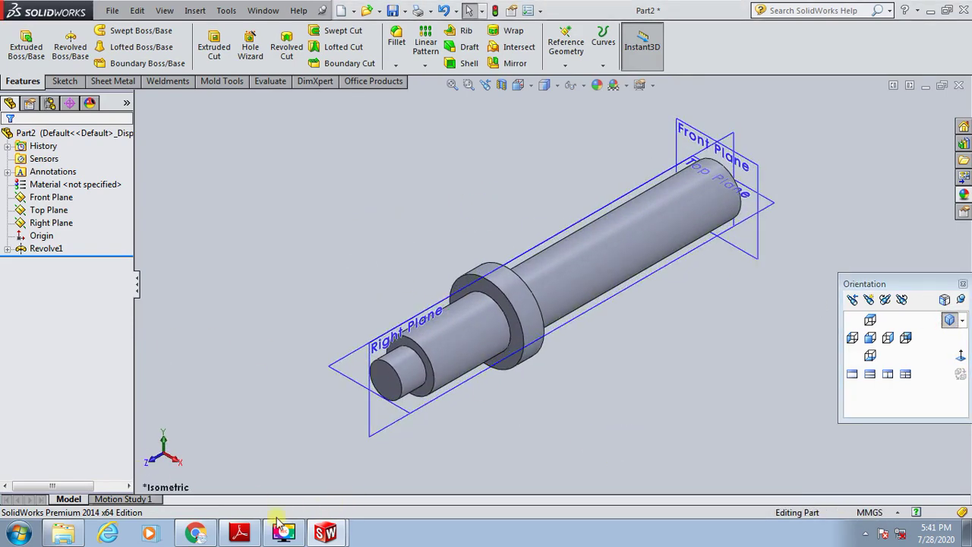
Switch back to Adobe Reader showing Figure 3, the shaft dimensions on page 32
click(247, 533)
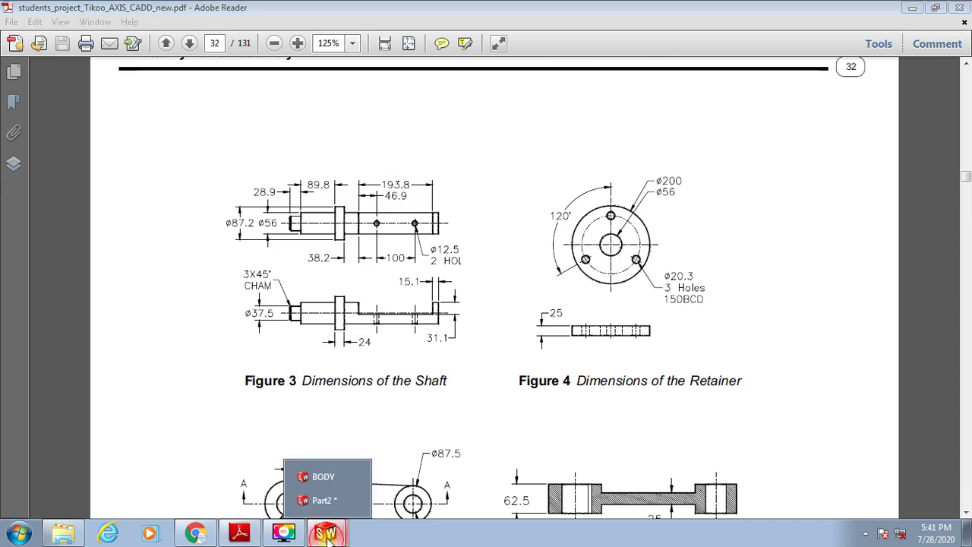
Start a sketch on the Right Plane and draw a corner rectangle over the long shaft section
click(326, 501)
click(62, 81)
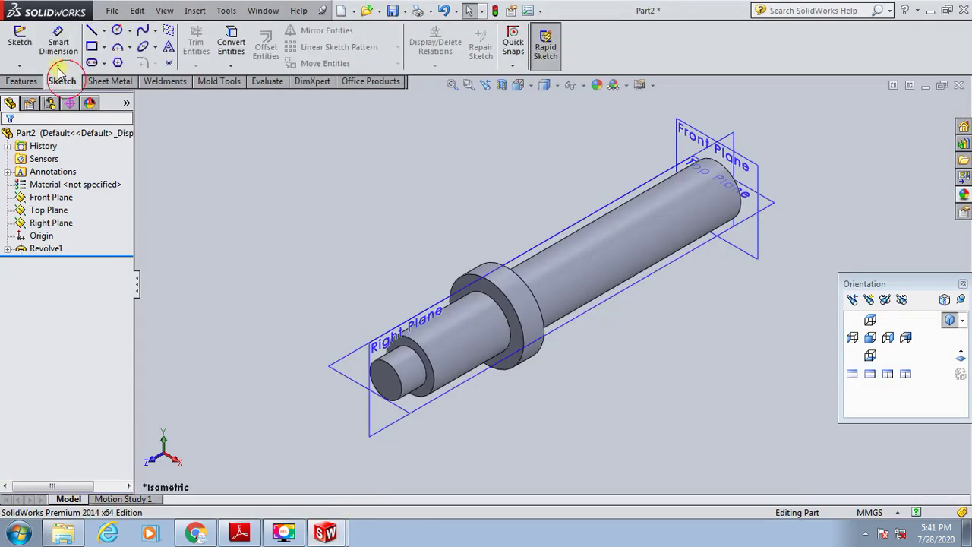
click(21, 65)
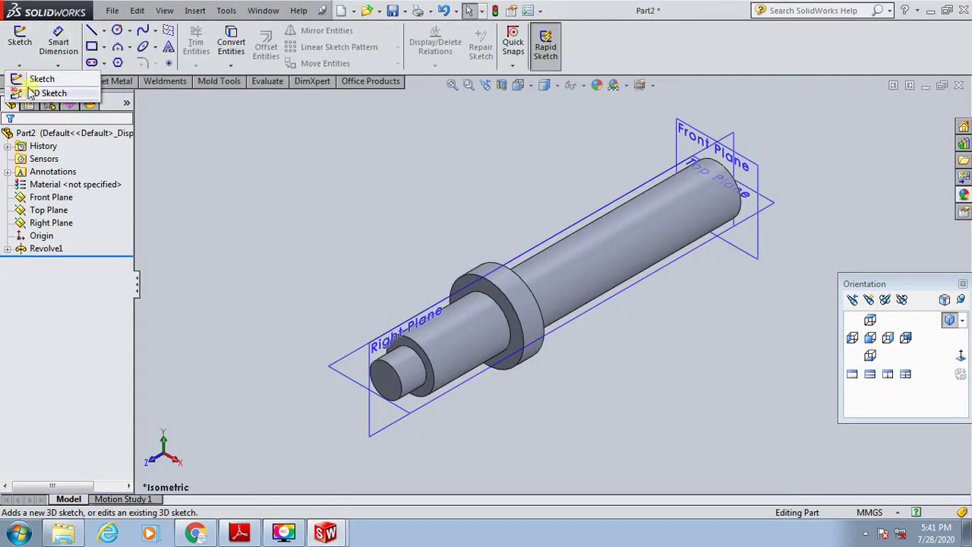
click(34, 79)
click(562, 245)
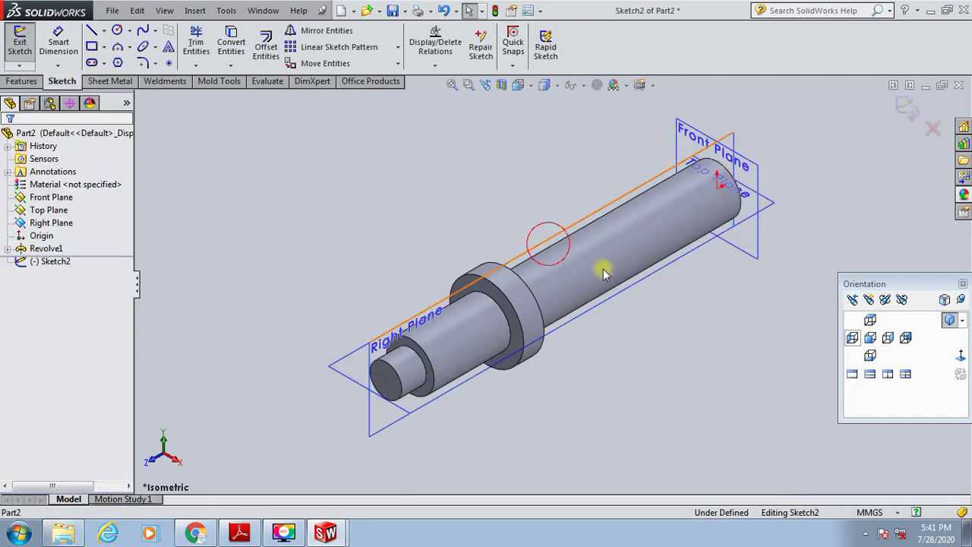
click(961, 351)
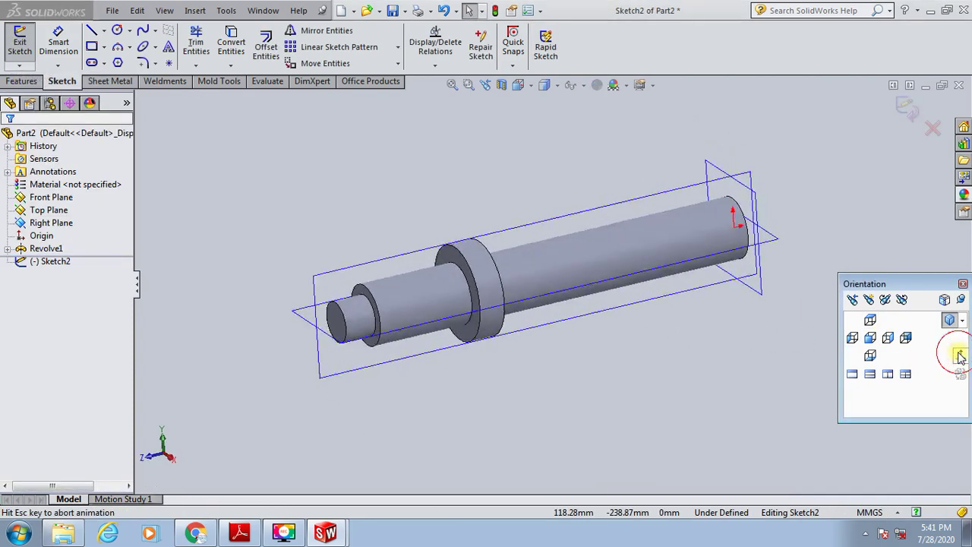
click(91, 46)
scroll(690, 281, down, 3)
scroll(420, 232, up, 1)
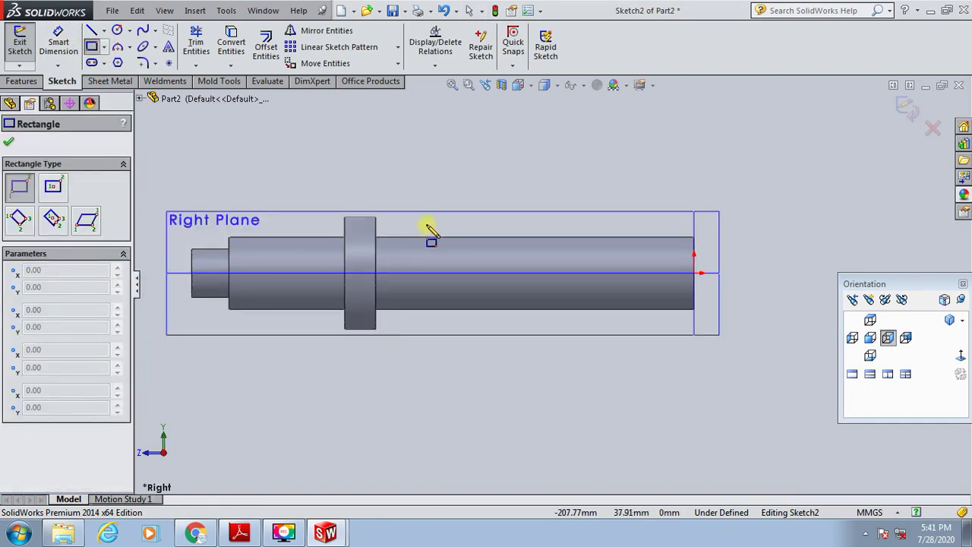
click(425, 221)
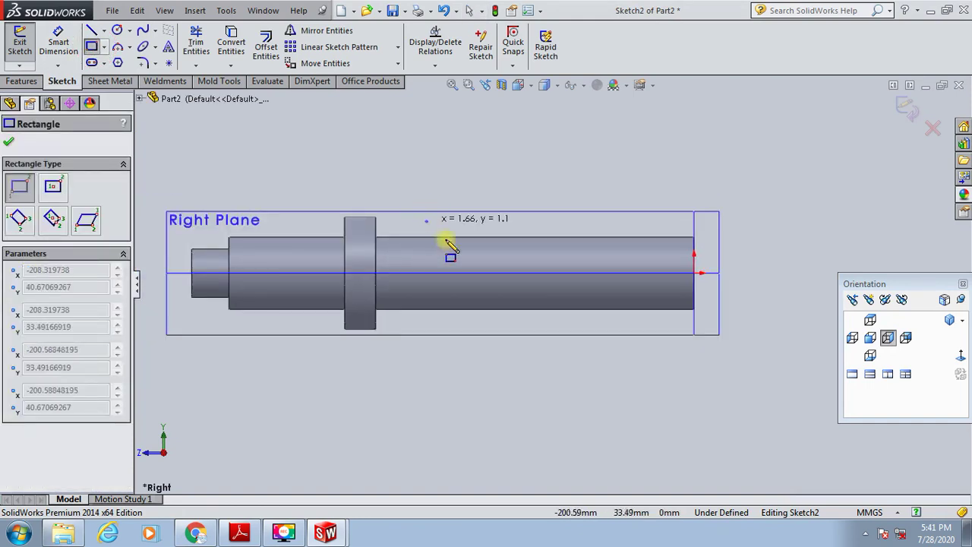
click(642, 285)
Dimension the rectangle 38.2 mm from the collar face and 193.8 mm long
click(55, 46)
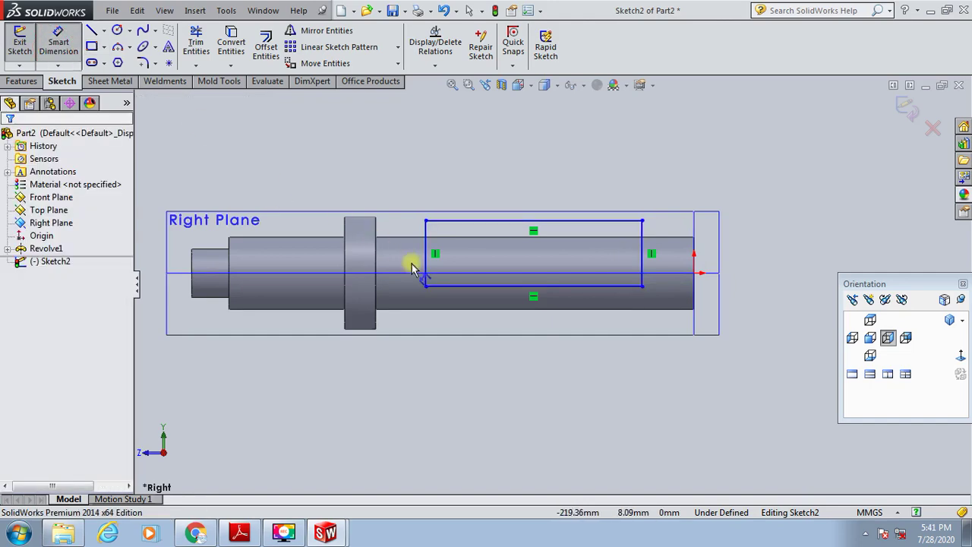
scroll(398, 251, down, 3)
click(377, 216)
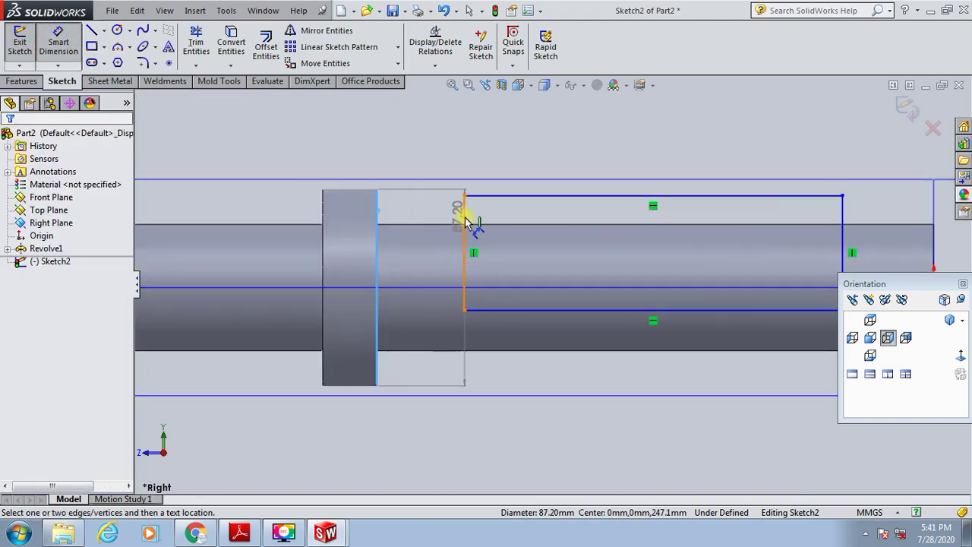
click(463, 220)
click(445, 155)
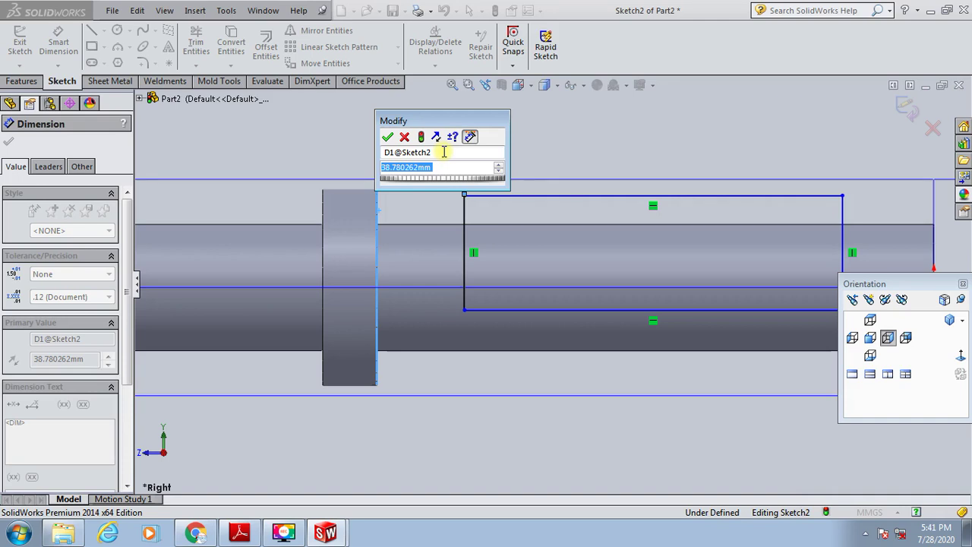
text(38.2)
key(Return)
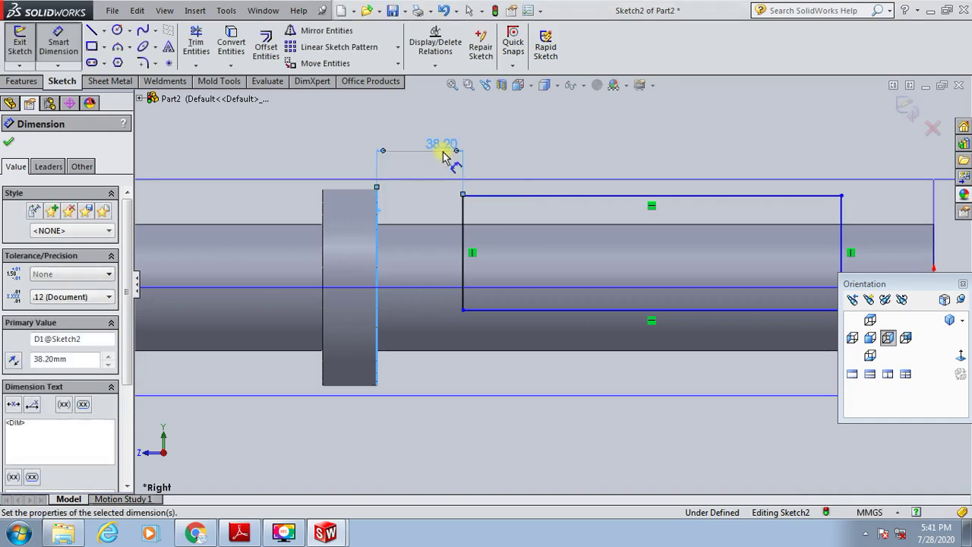
click(564, 198)
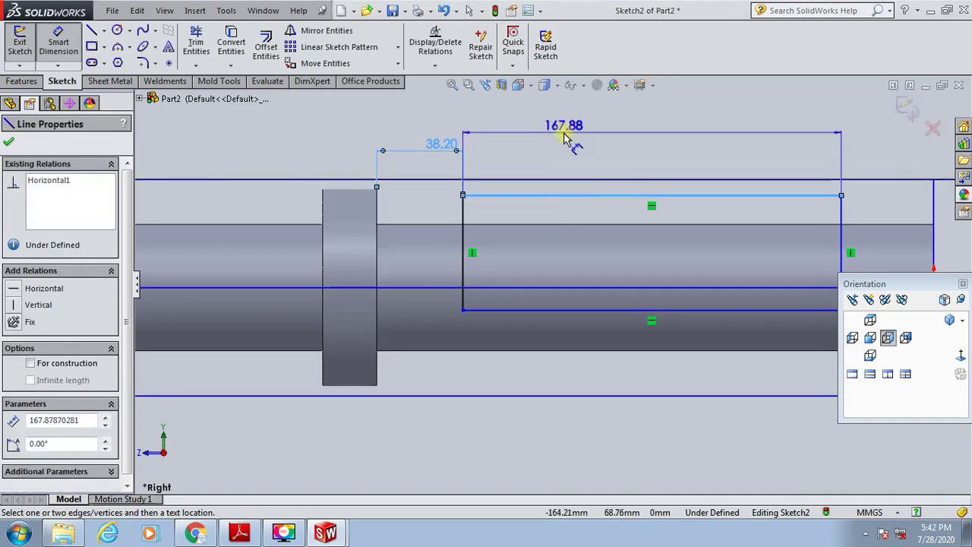
click(565, 138)
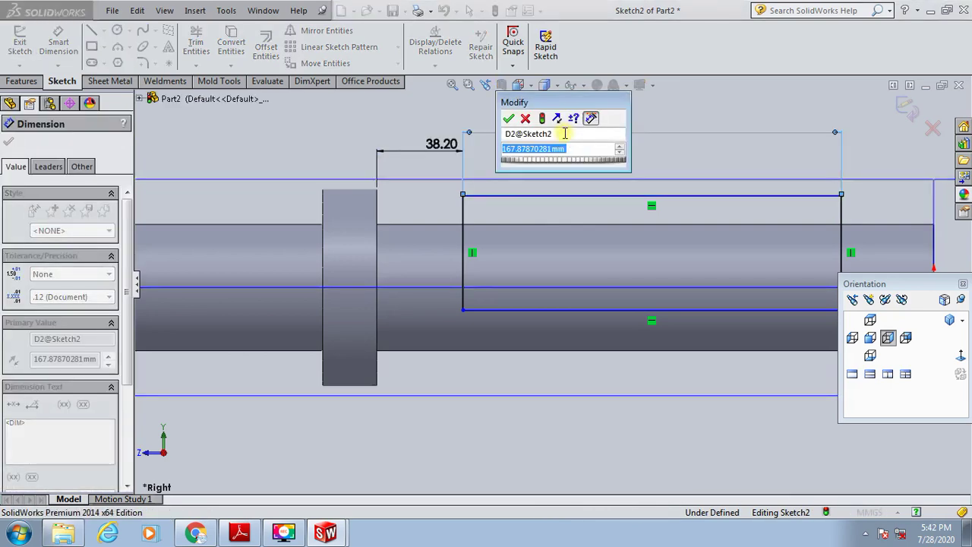
text(193.)
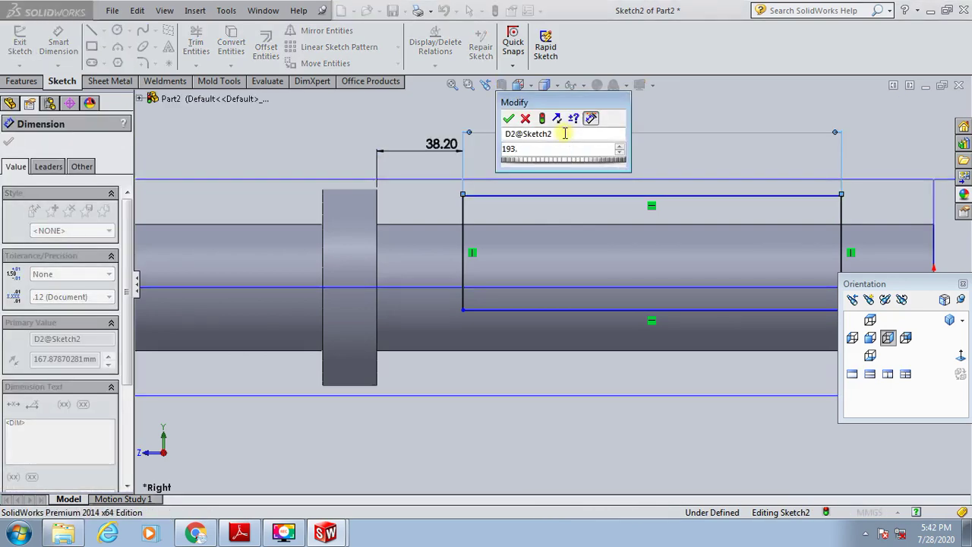
text(8)
key(Return)
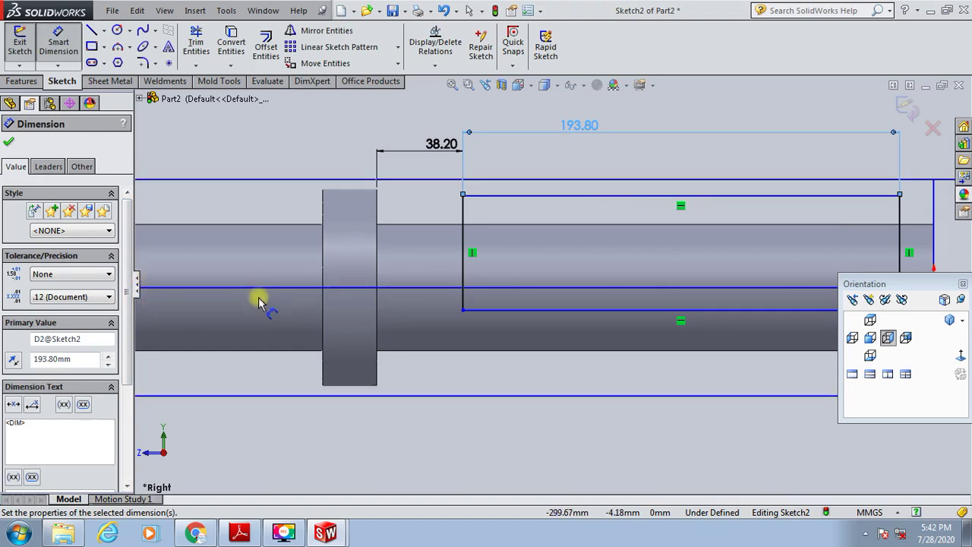
Dimension the rectangle's bottom line 31.1 mm from the shaft's top edge and exit the sketch
scroll(431, 320, up, 3)
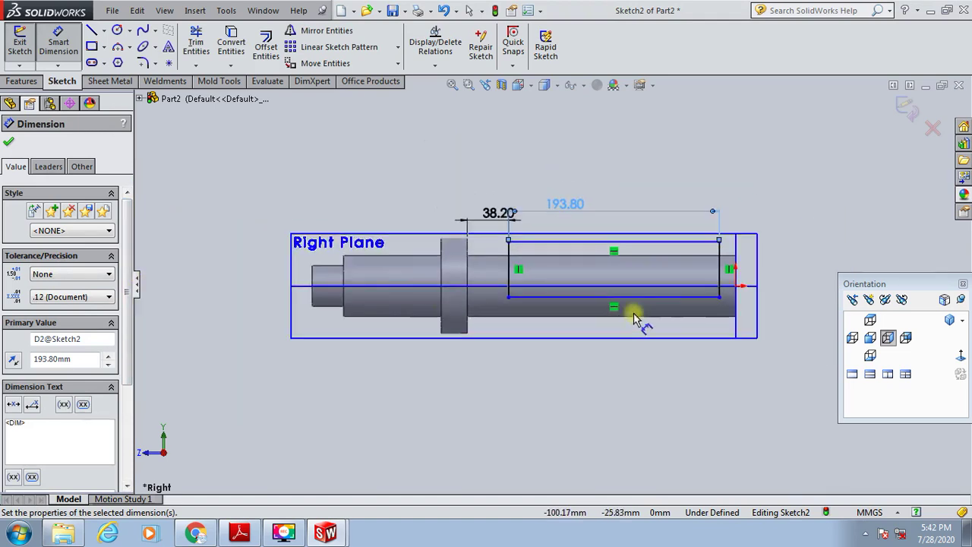
scroll(737, 281, down, 2)
scroll(722, 289, down, 2)
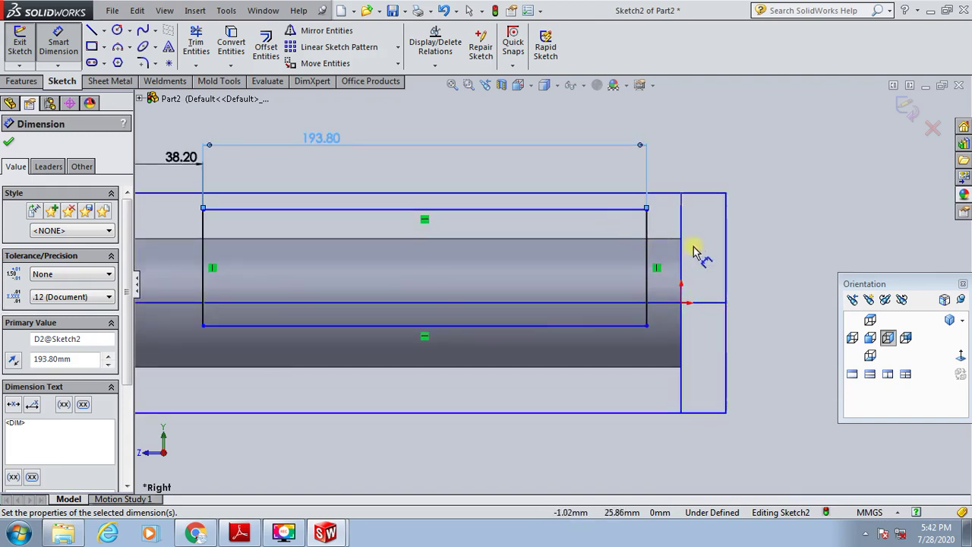
scroll(691, 248, up, 2)
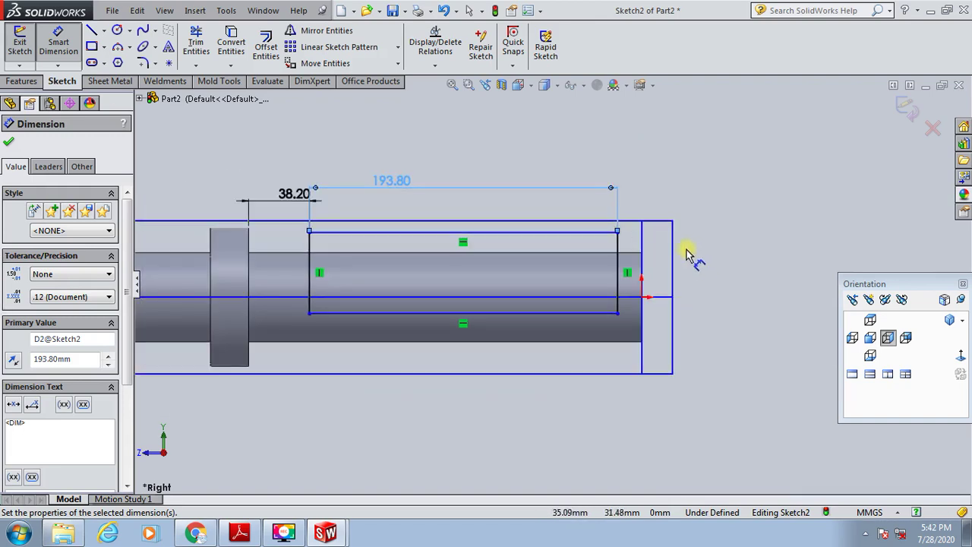
click(642, 257)
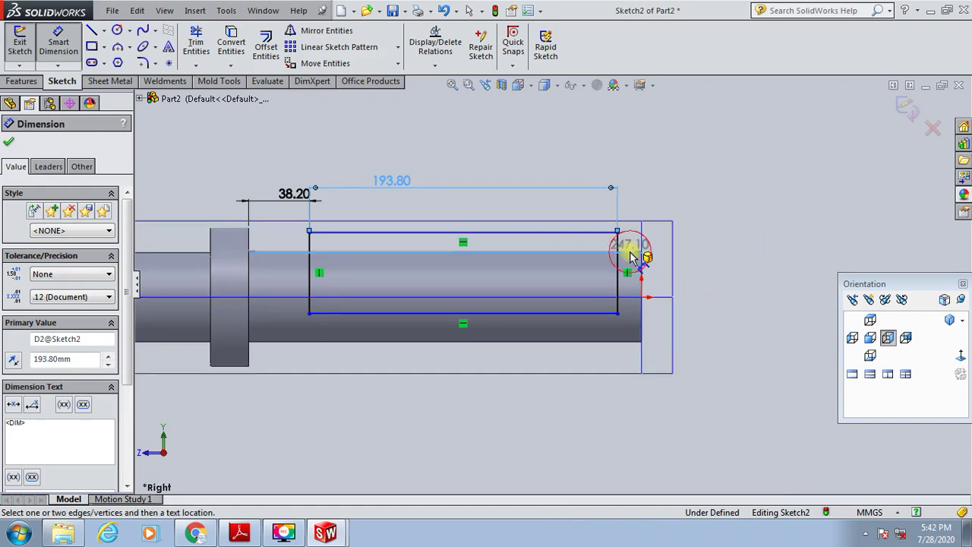
click(591, 313)
click(738, 303)
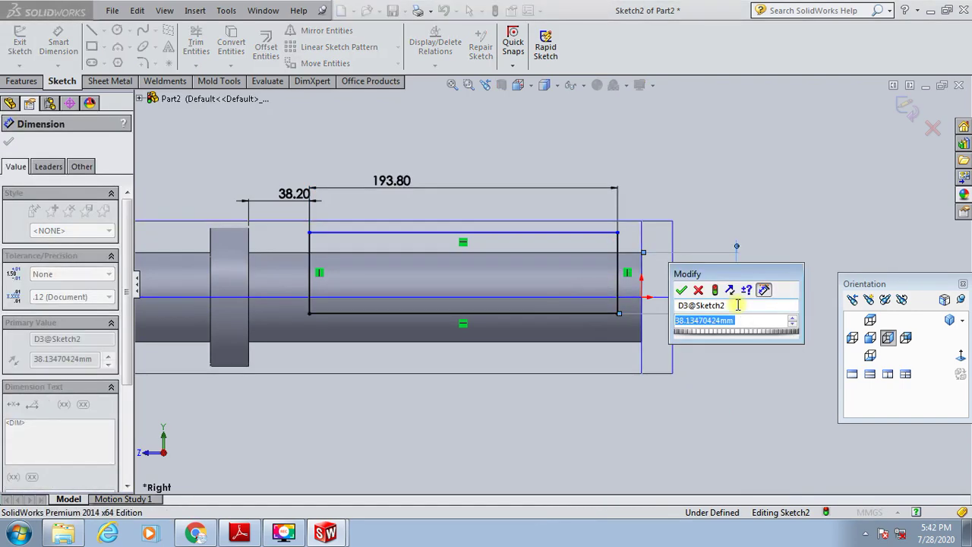
text(31.1)
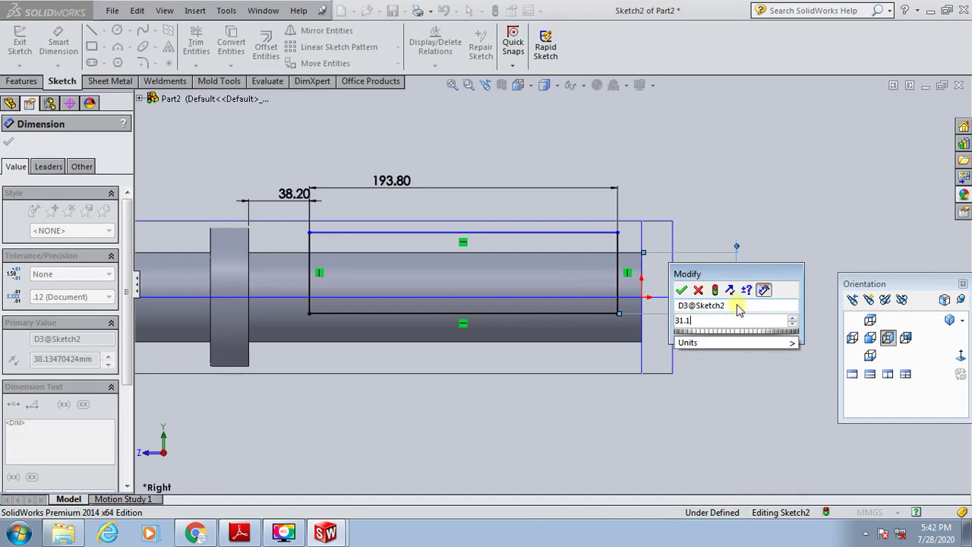
key(Return)
click(794, 178)
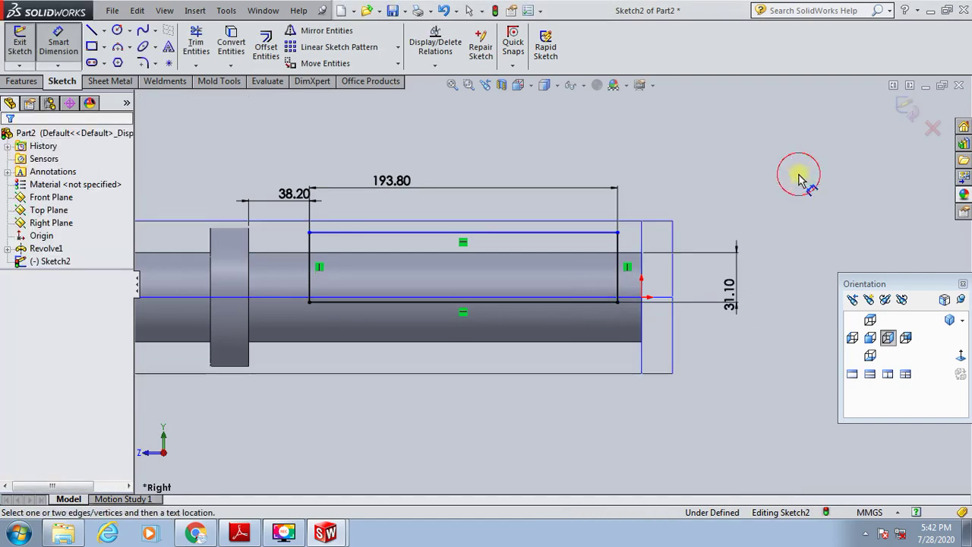
click(904, 106)
mouse_move(562, 266)
middle_down()
mouse_move(604, 293)
mouse_move(565, 321)
middle_up()
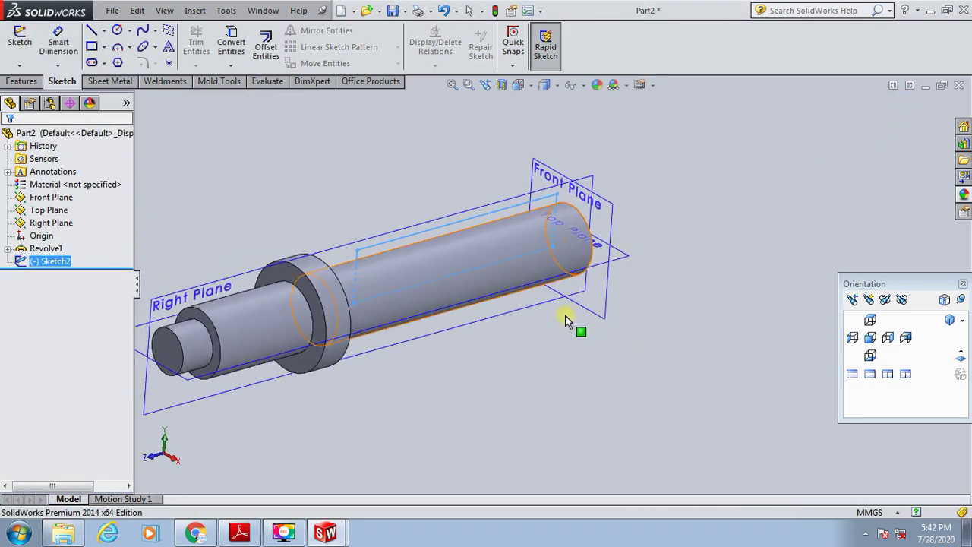
Cut Sketch2 with a 240 mm Mid Plane extruded cut, then zoom to fit the part
click(22, 81)
click(202, 46)
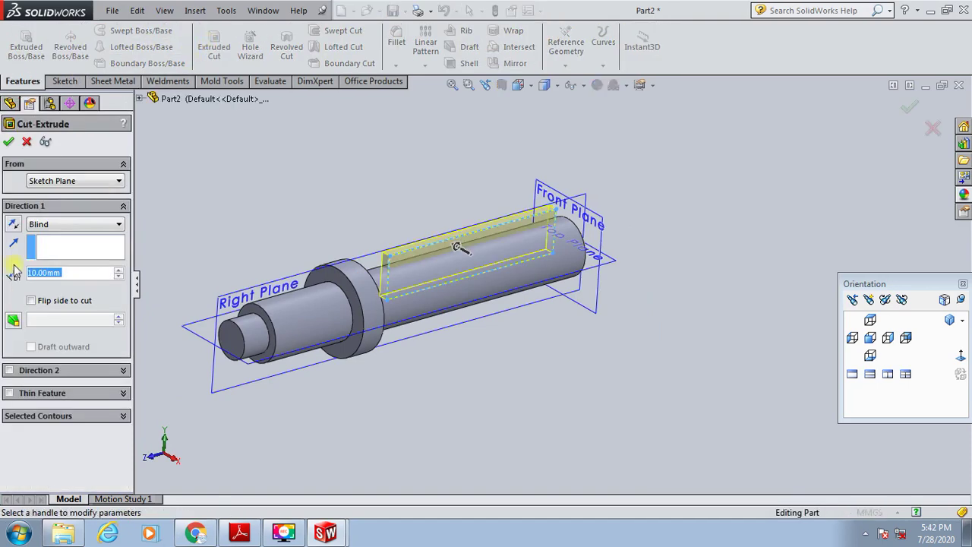
click(60, 228)
click(66, 311)
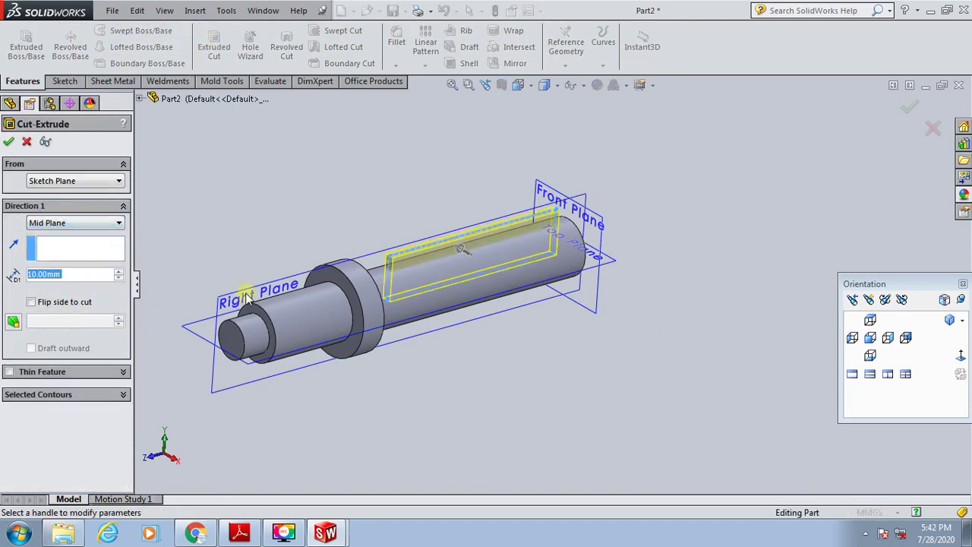
drag(465, 257, 401, 215)
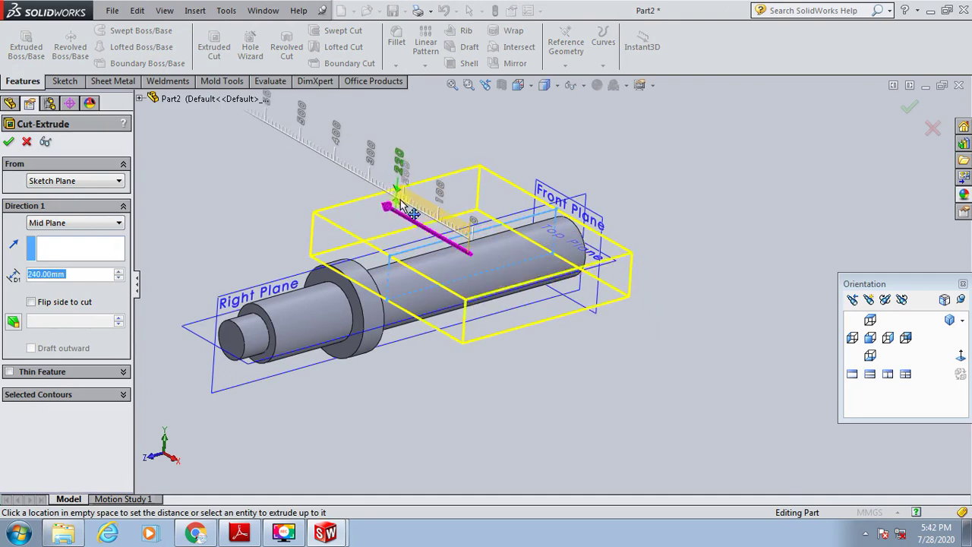
click(10, 144)
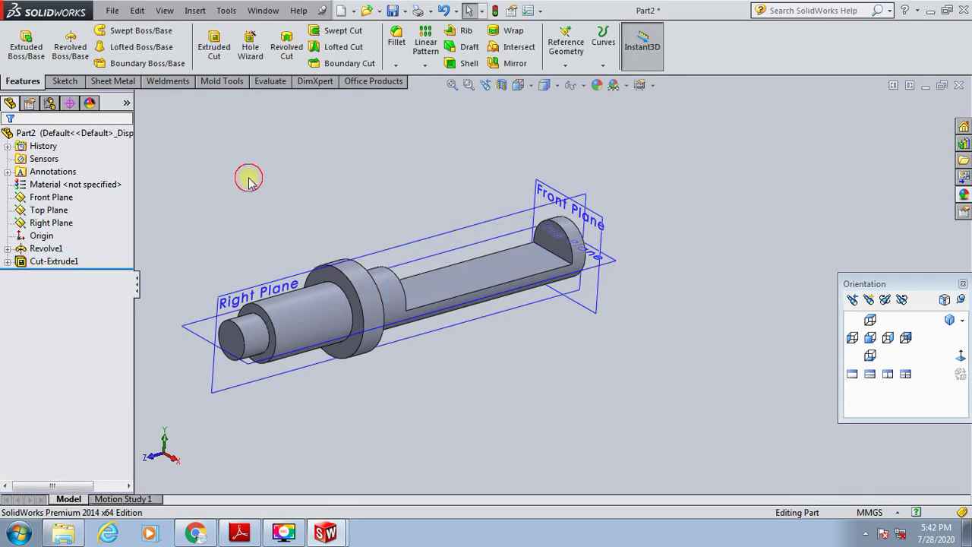
mouse_move(250, 178)
middle_down()
mouse_move(518, 342)
mouse_move(477, 432)
mouse_move(489, 390)
mouse_move(575, 393)
middle_up()
key(f)
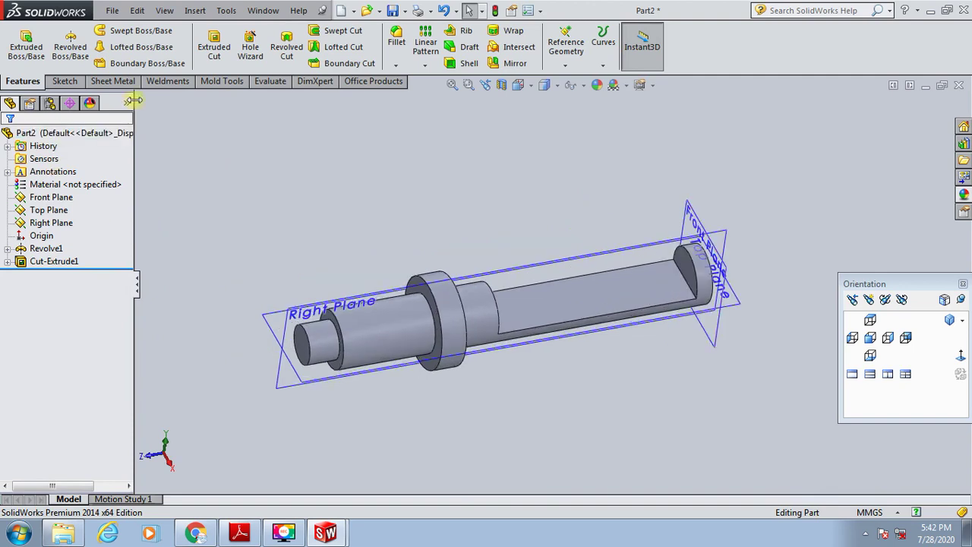
Start a chamfer with a 3 mm distance at 45°
click(396, 66)
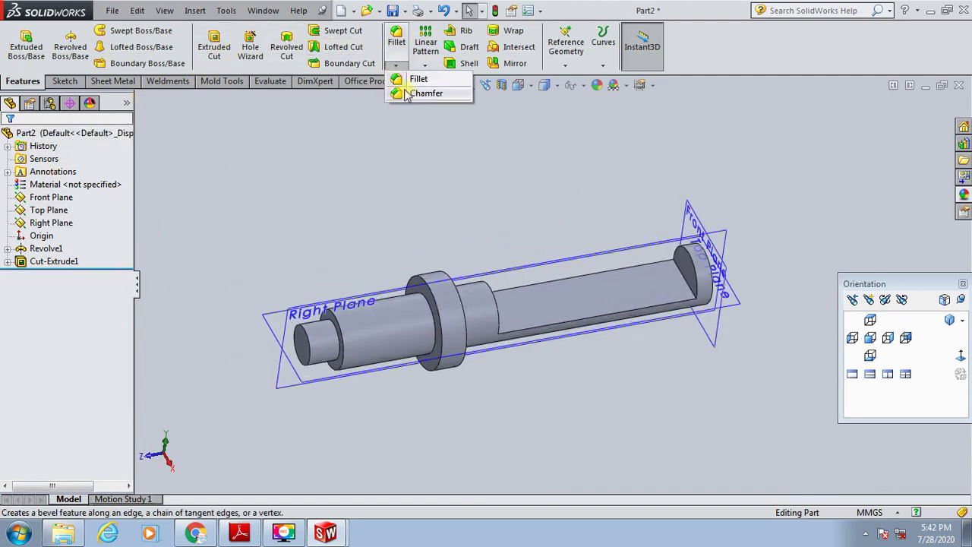
click(403, 91)
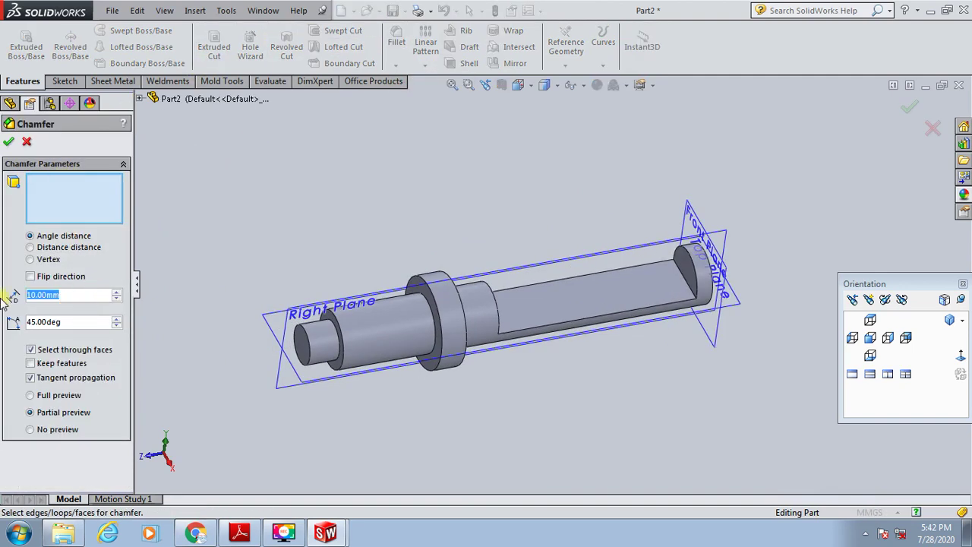
text(3)
key(Return)
scroll(309, 322, down, 2)
Chamfer the shaft's two end edges, step edge and both flange edges, then inspect the result
click(325, 341)
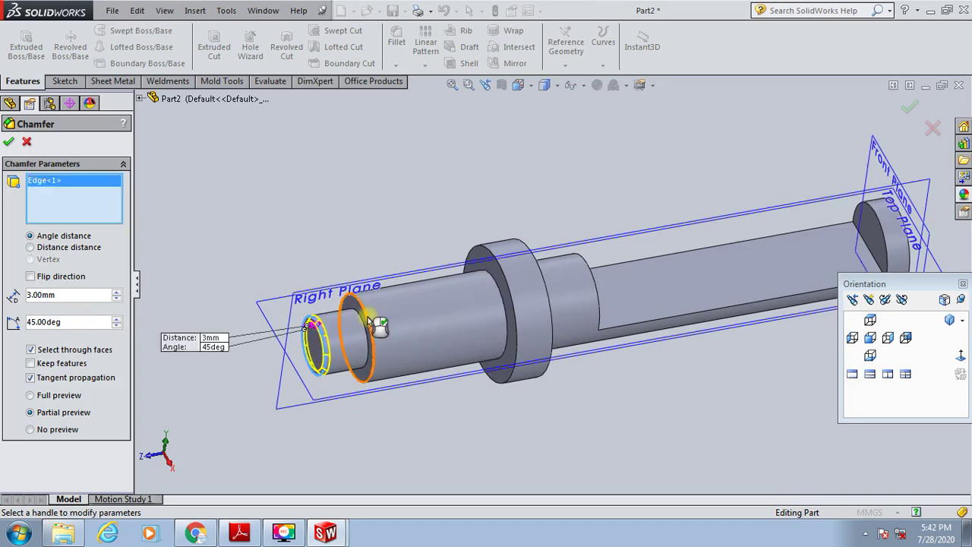
click(369, 320)
click(509, 289)
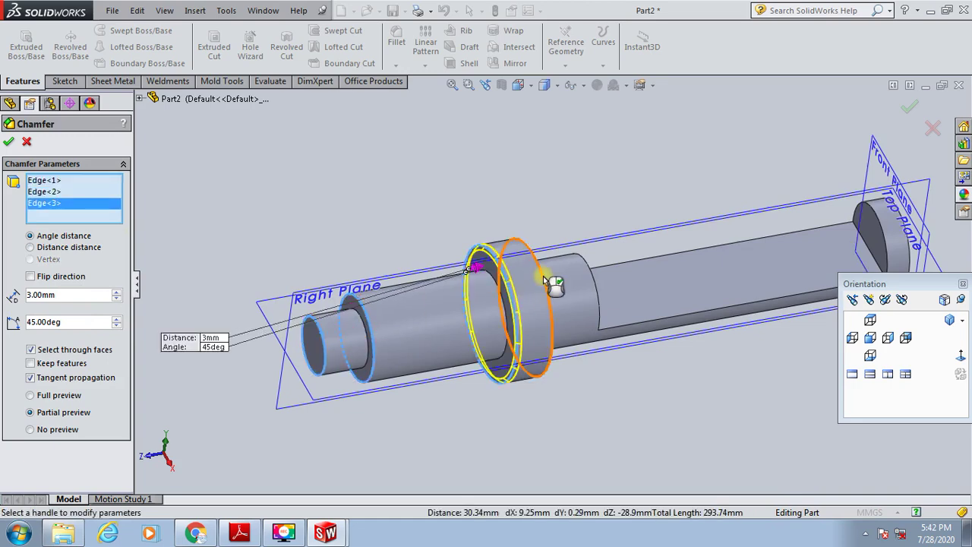
click(545, 276)
scroll(550, 280, up, 1)
scroll(564, 287, up, 1)
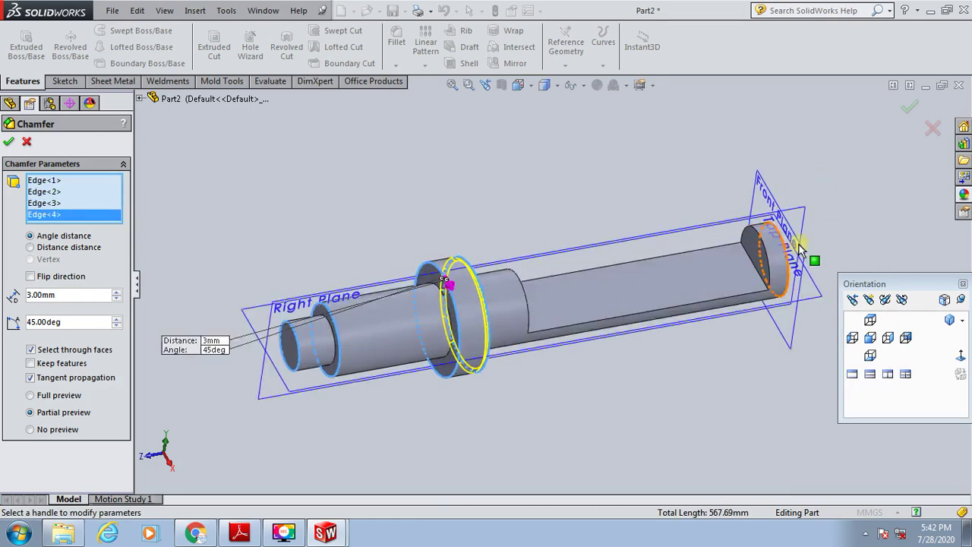
scroll(815, 261, down, 3)
click(735, 274)
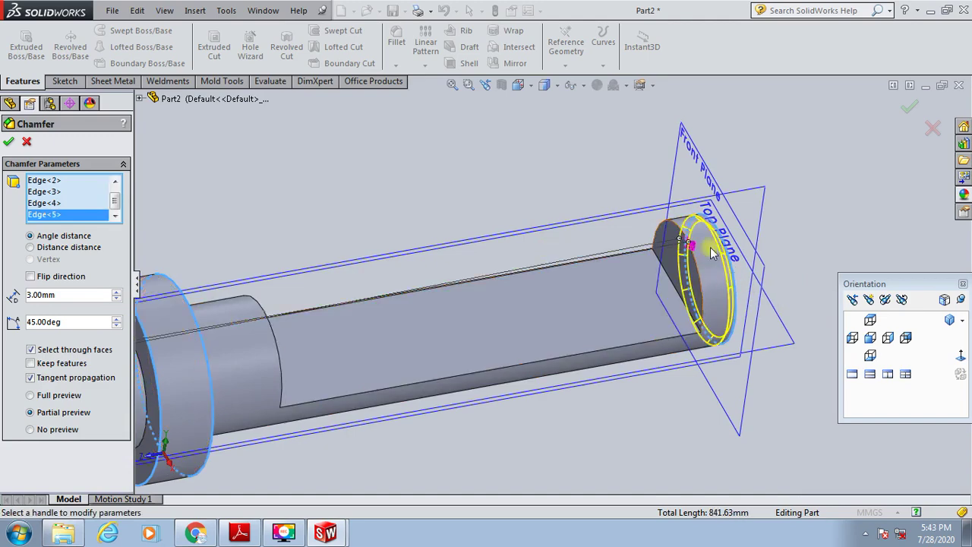
scroll(498, 261, up, 1)
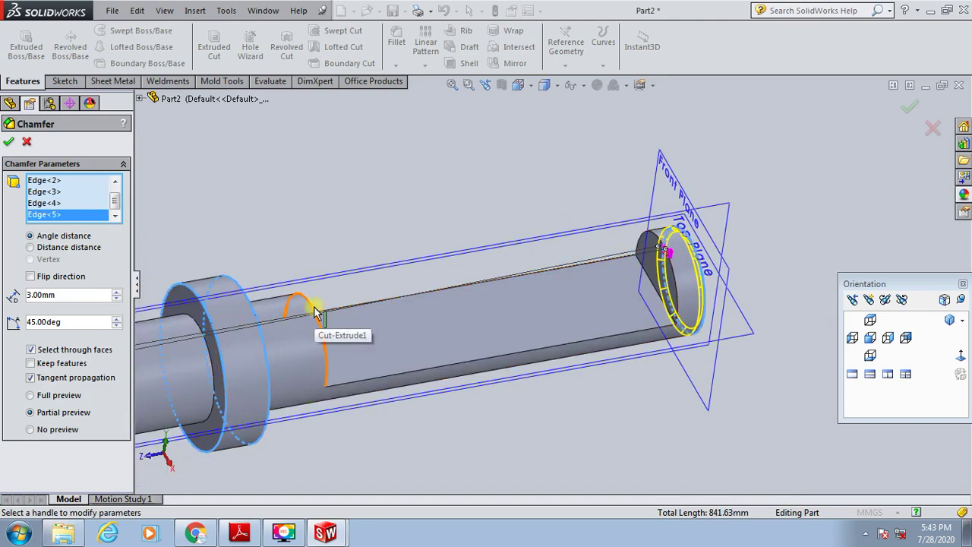
click(11, 143)
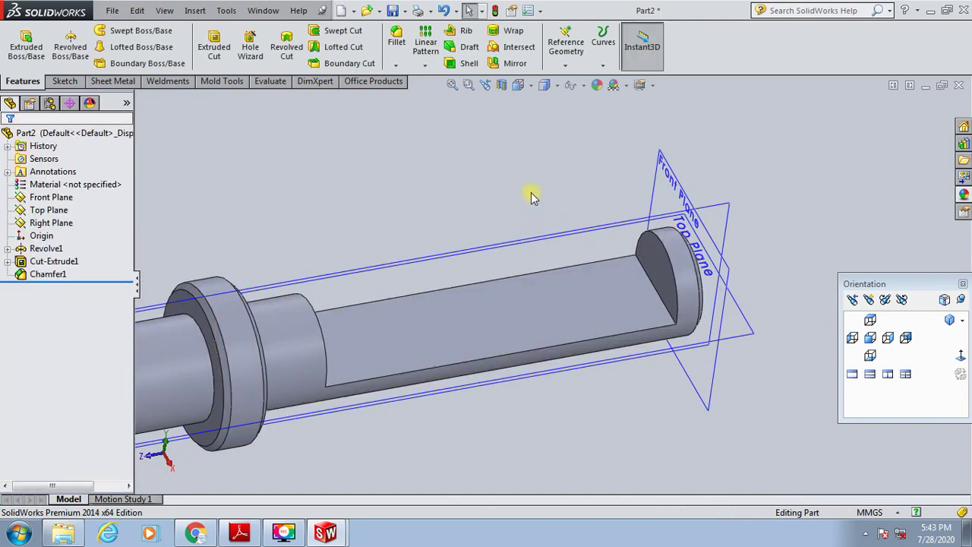
scroll(547, 243, up, 2)
mouse_move(560, 278)
middle_down()
mouse_move(558, 296)
mouse_move(494, 182)
mouse_move(560, 204)
mouse_move(628, 340)
middle_up()
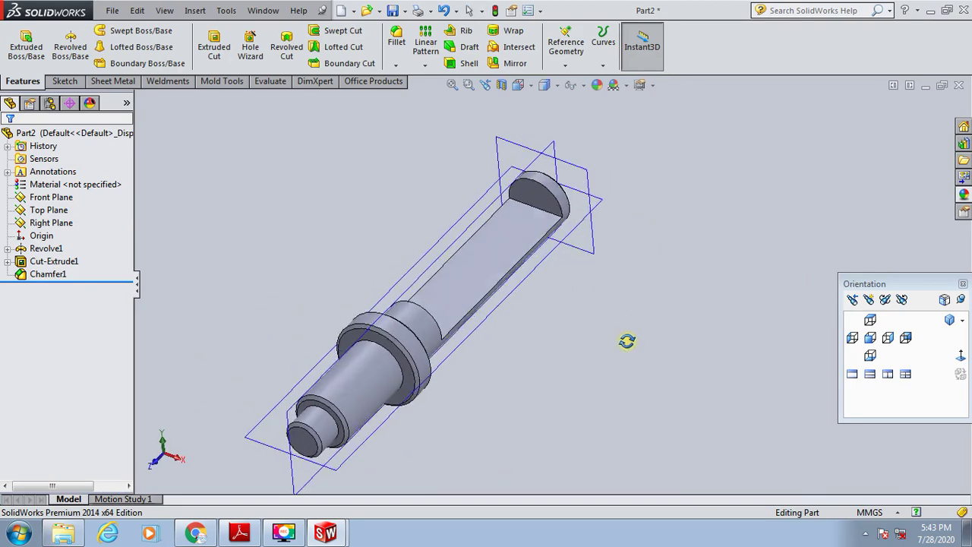
Sketch two circles on the flat cut face's centreline, one above the other
click(65, 82)
click(19, 42)
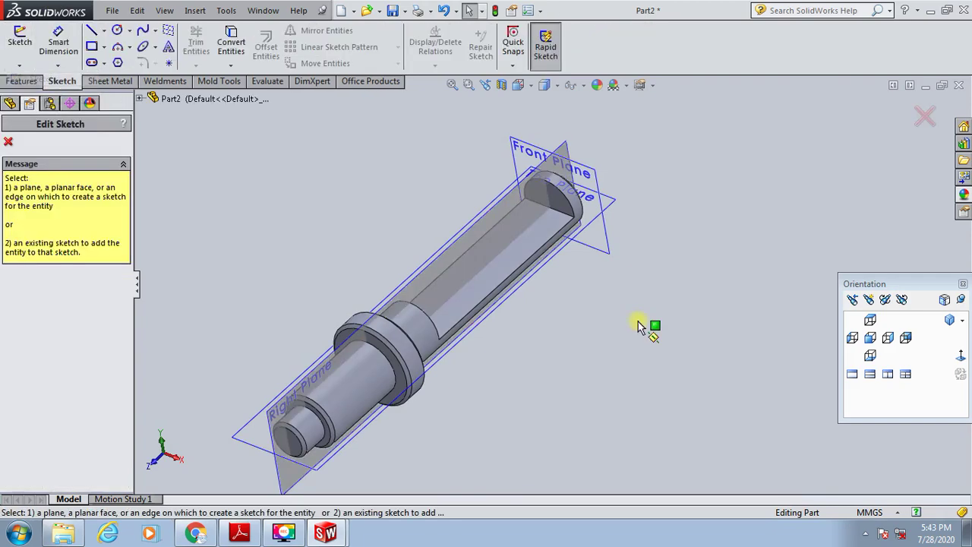
click(495, 264)
click(960, 357)
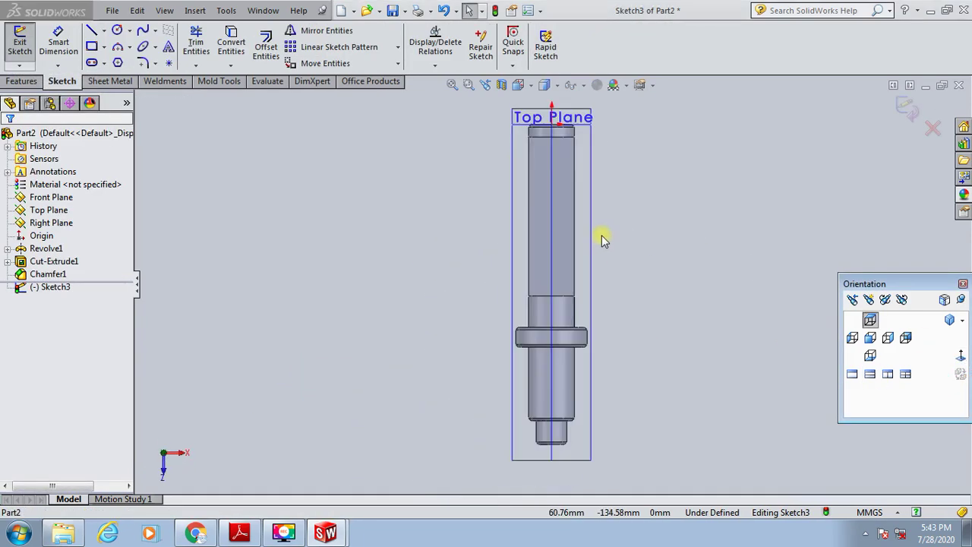
click(116, 32)
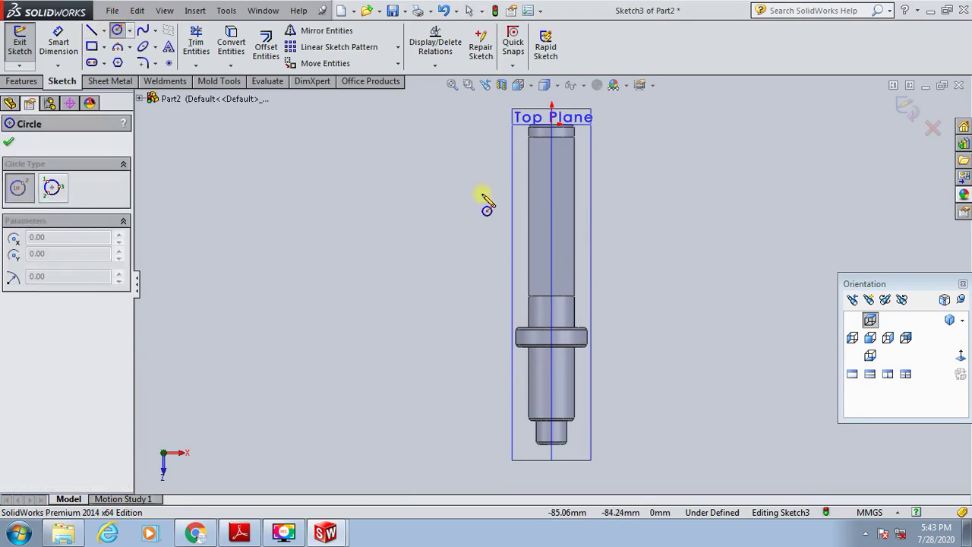
scroll(524, 182, down, 3)
scroll(562, 201, down, 1)
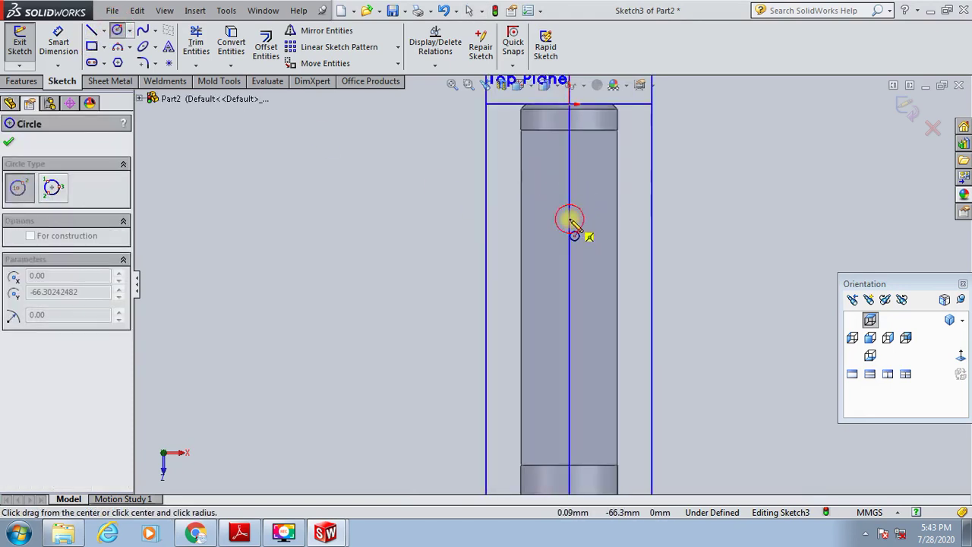
drag(568, 218, 573, 213)
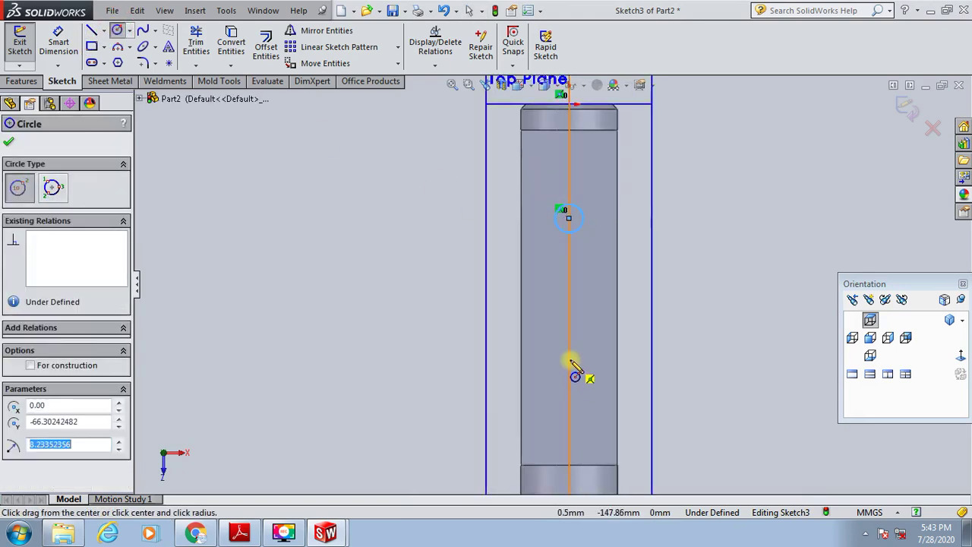
drag(568, 358, 582, 342)
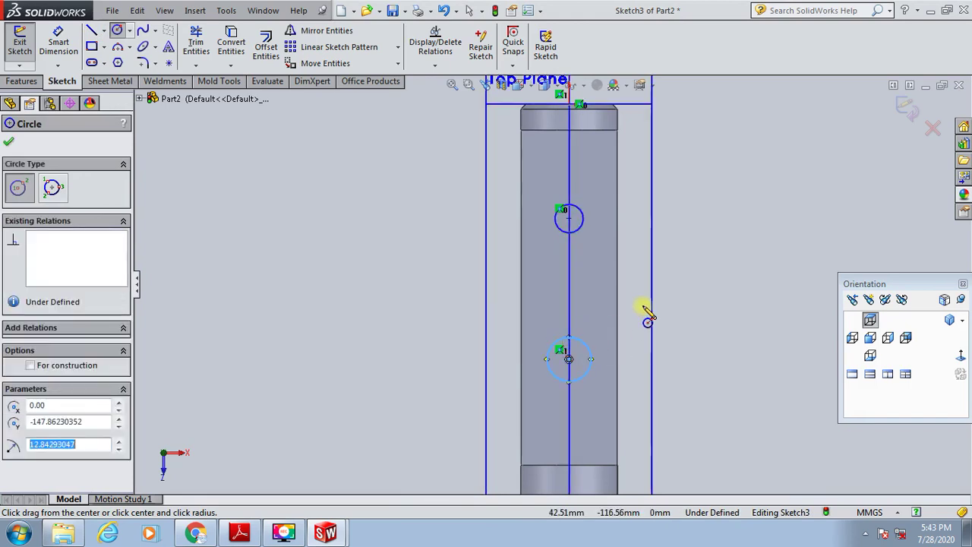
key(Escape)
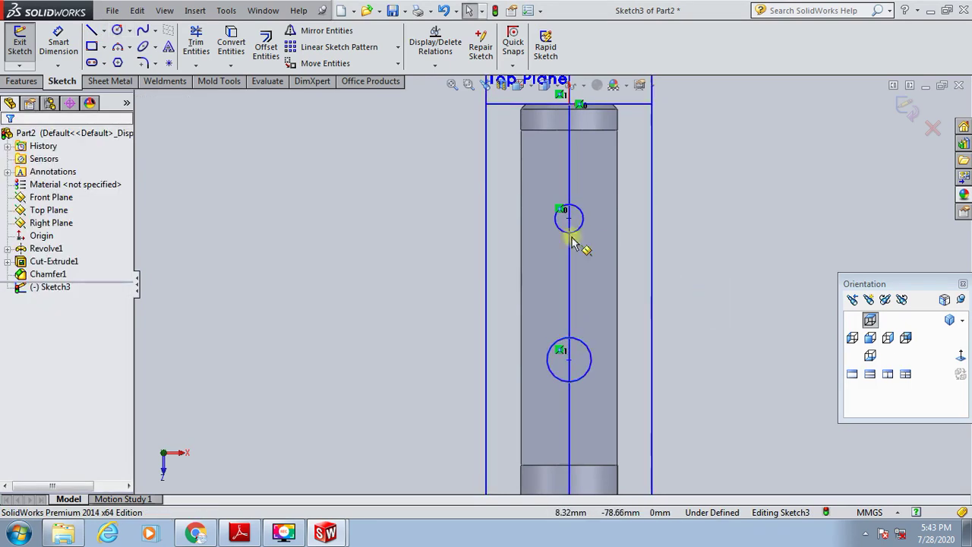
Make the two circles equal in size
click(561, 347)
ctrl+click(560, 347)
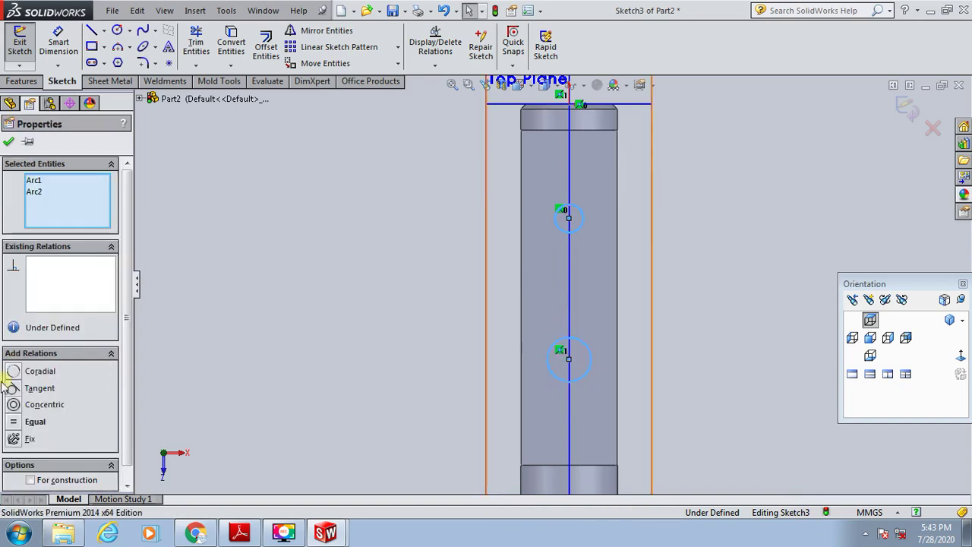
click(16, 422)
click(292, 342)
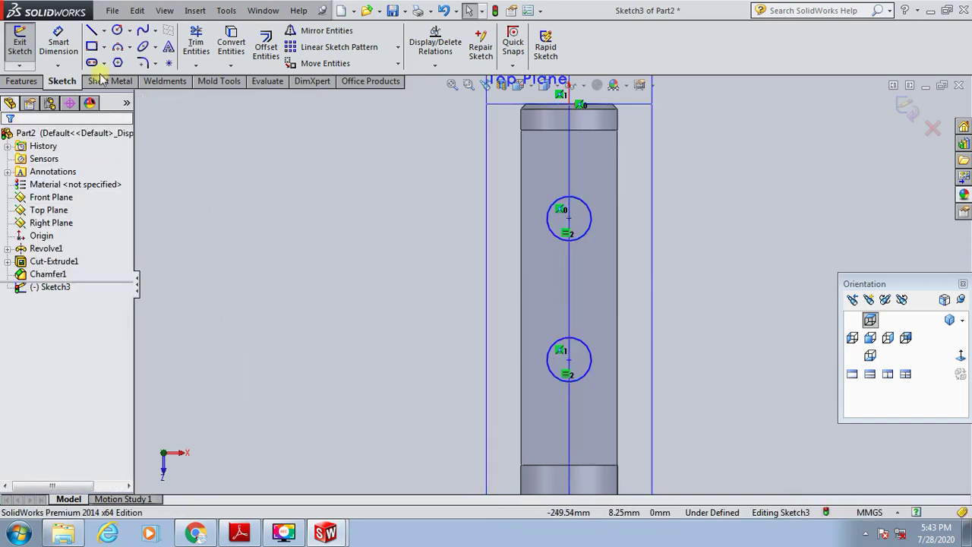
Dimension the circles 100 mm apart centre to centre and 12.5 mm in diameter
click(61, 46)
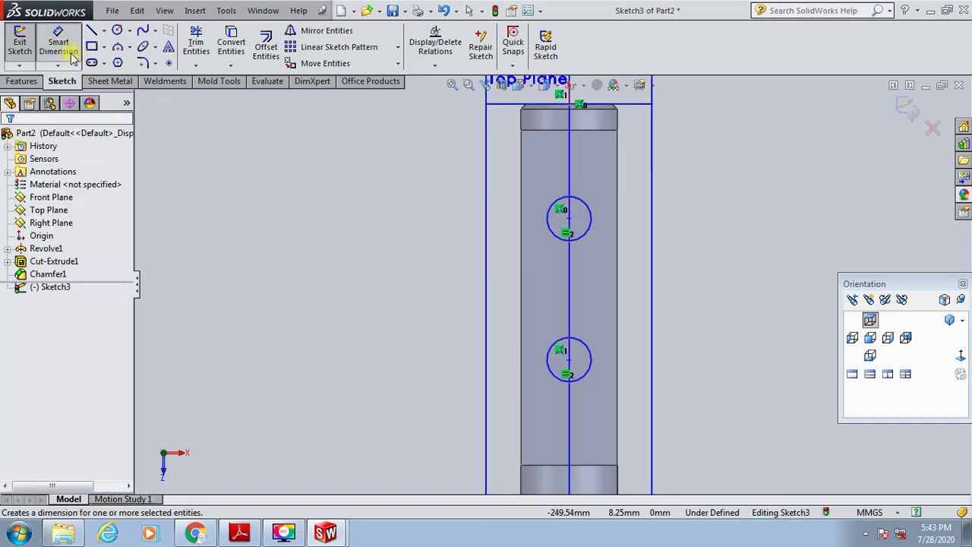
click(71, 55)
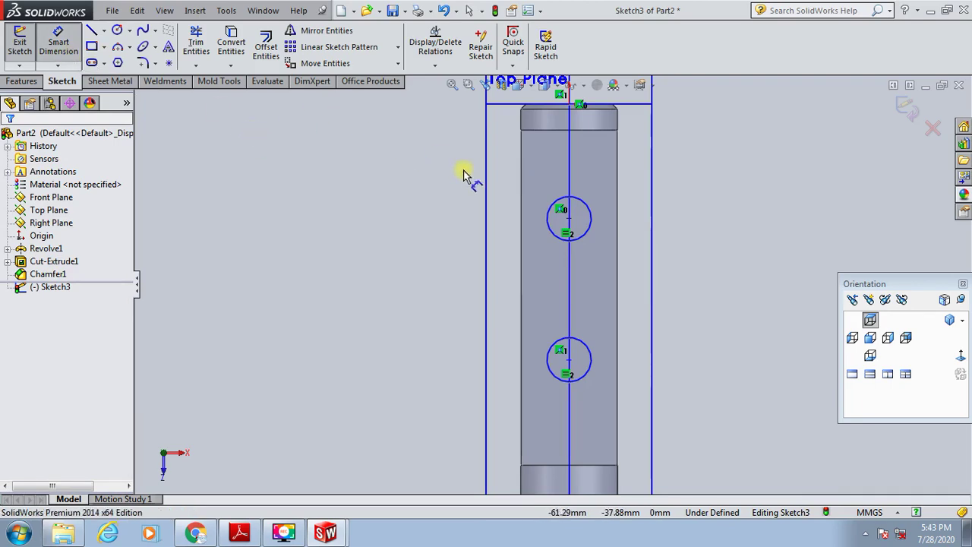
click(568, 219)
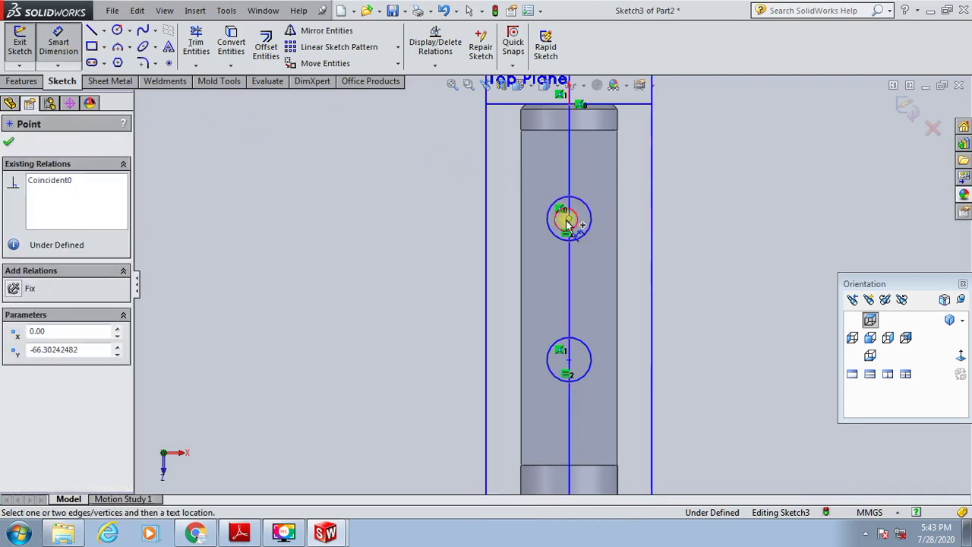
click(569, 361)
click(377, 322)
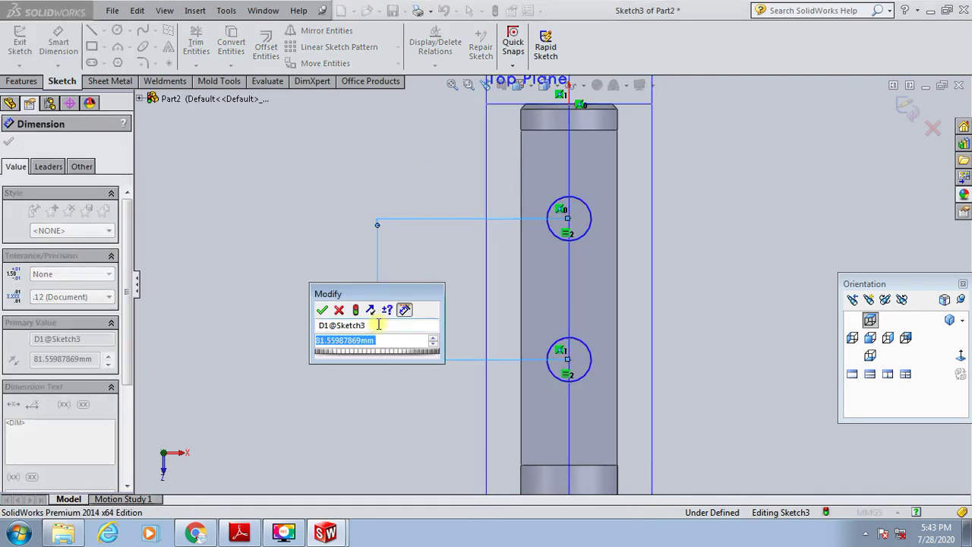
text(100)
key(Return)
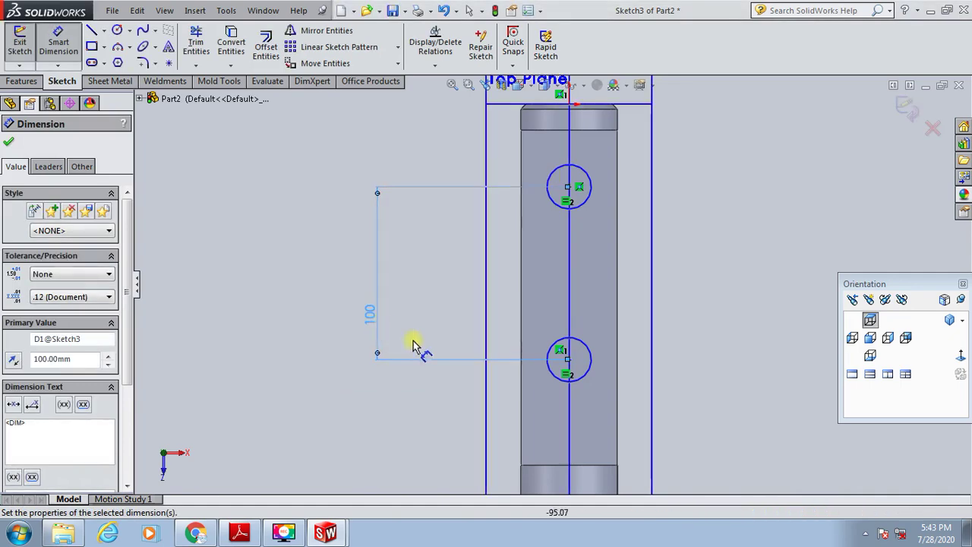
click(583, 207)
click(658, 231)
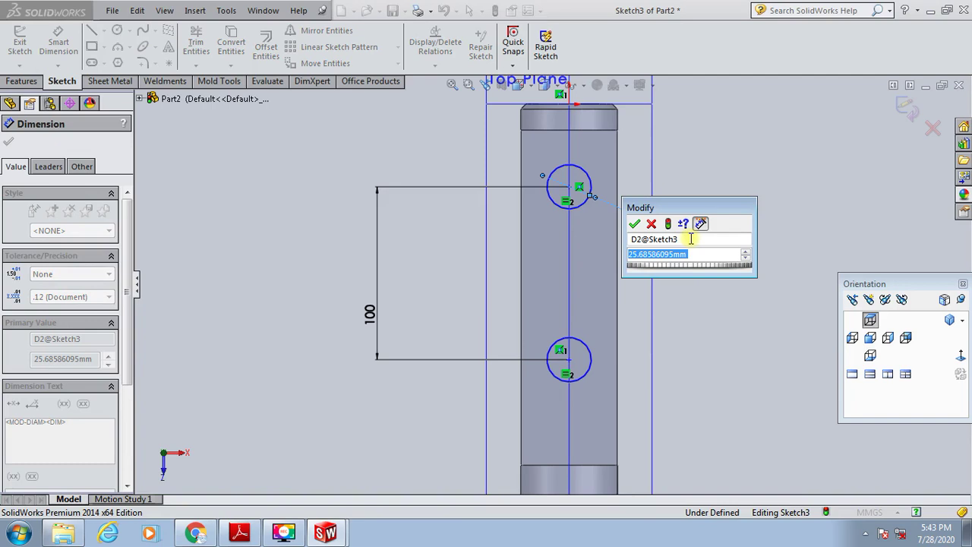
text(12.5)
key(Return)
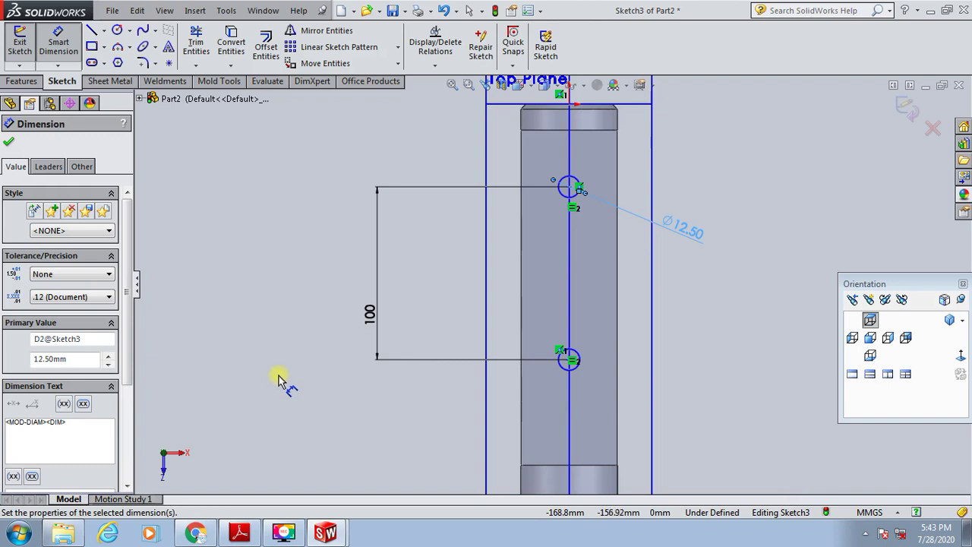
Dimension the lower circle's centre 46.9 mm from the step edge
key(z)
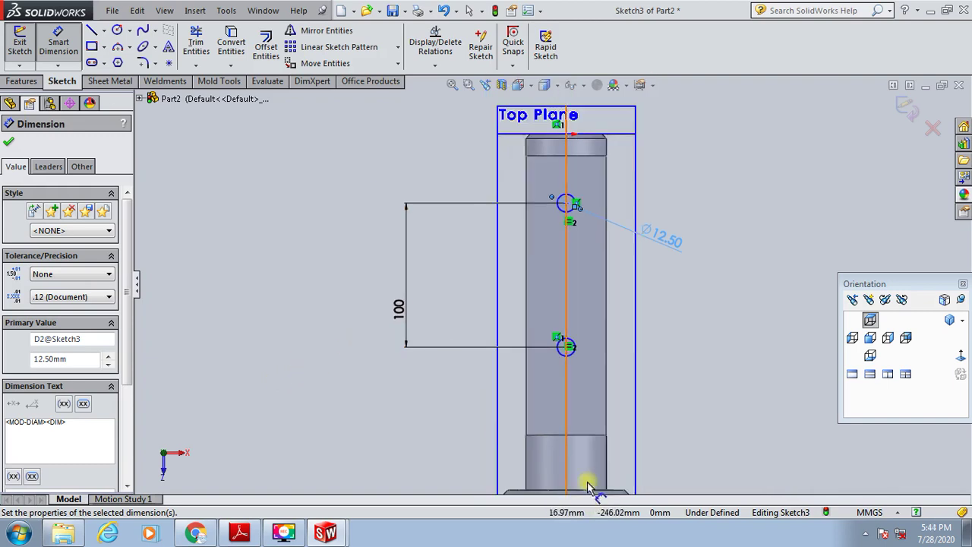
click(582, 435)
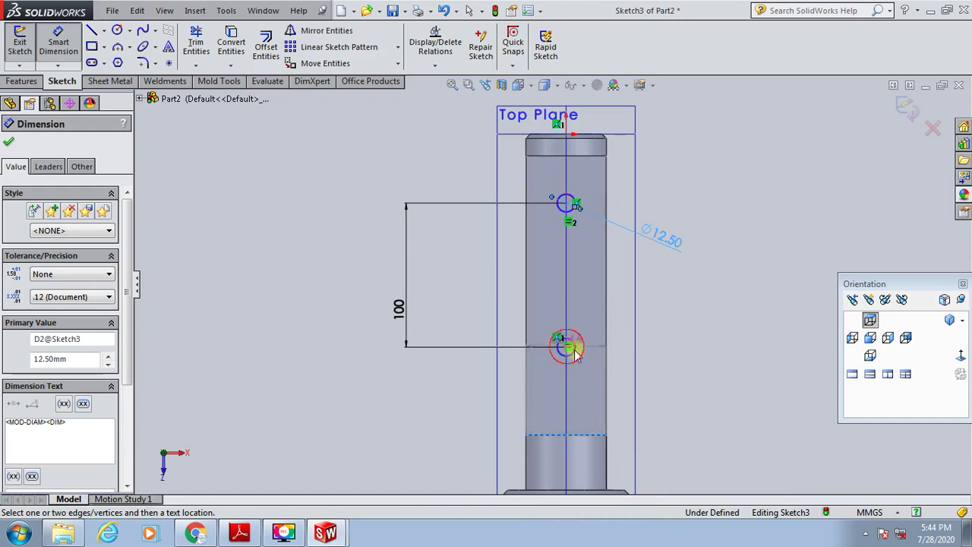
click(61, 34)
scroll(631, 353, down, 3)
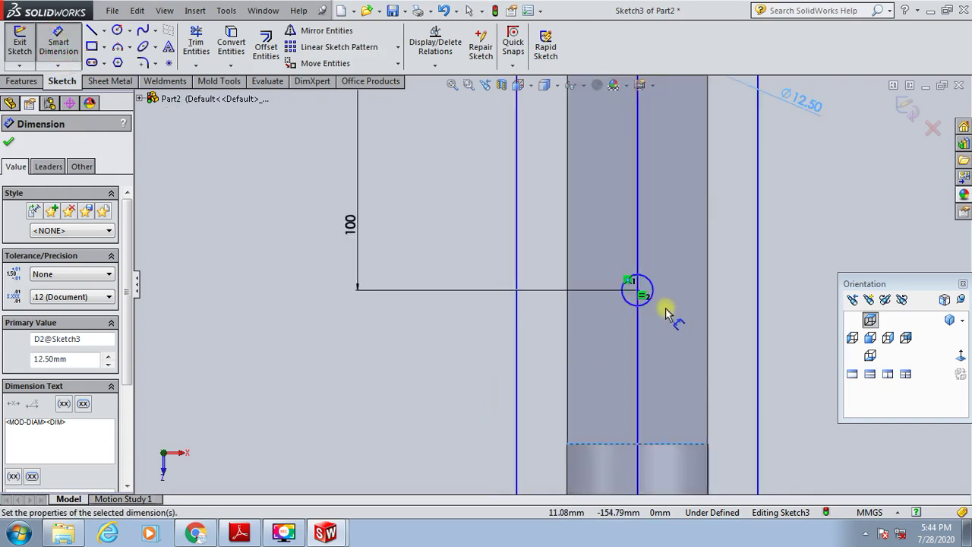
click(637, 290)
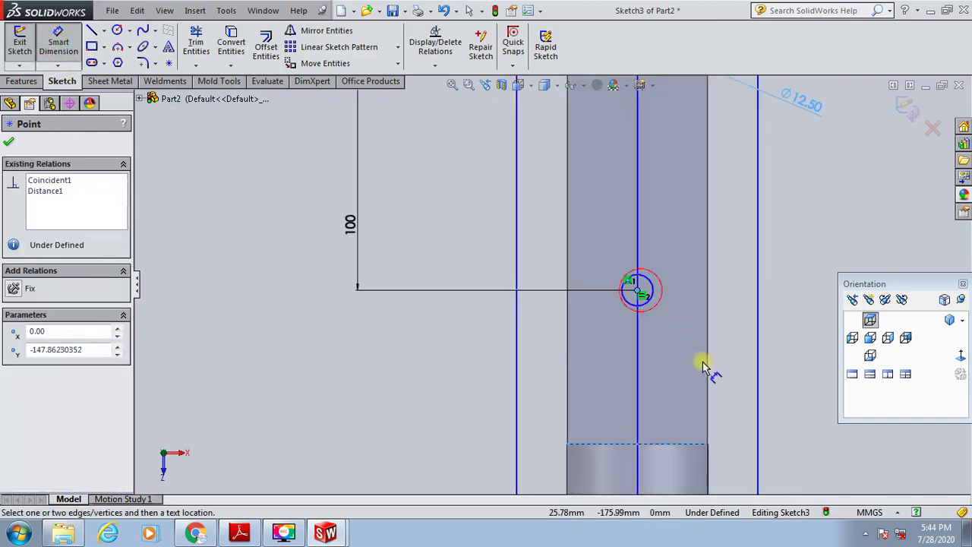
click(686, 448)
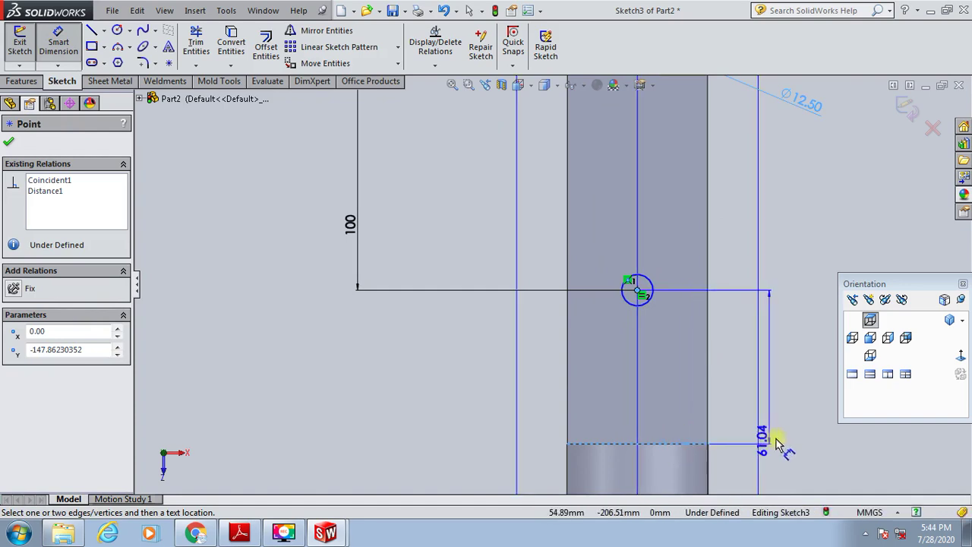
click(785, 446)
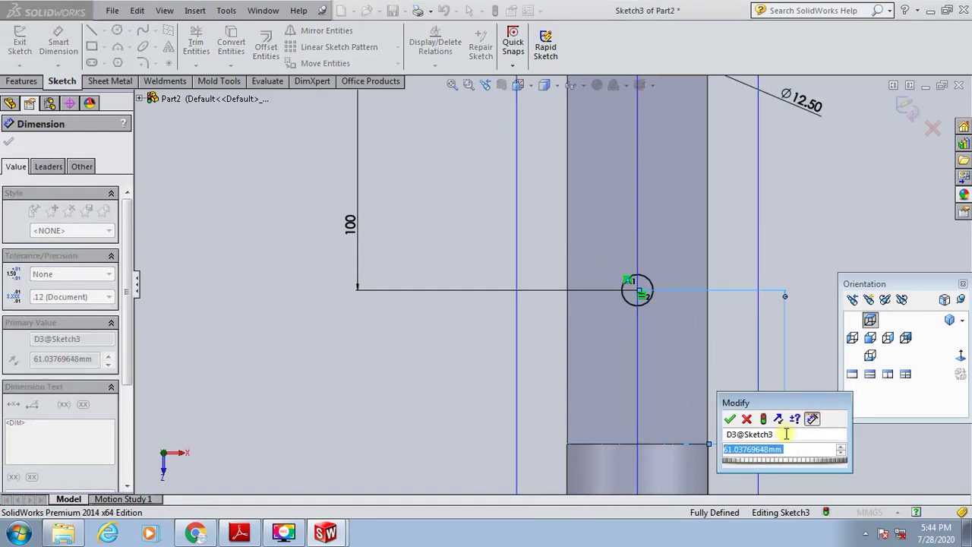
text(46)
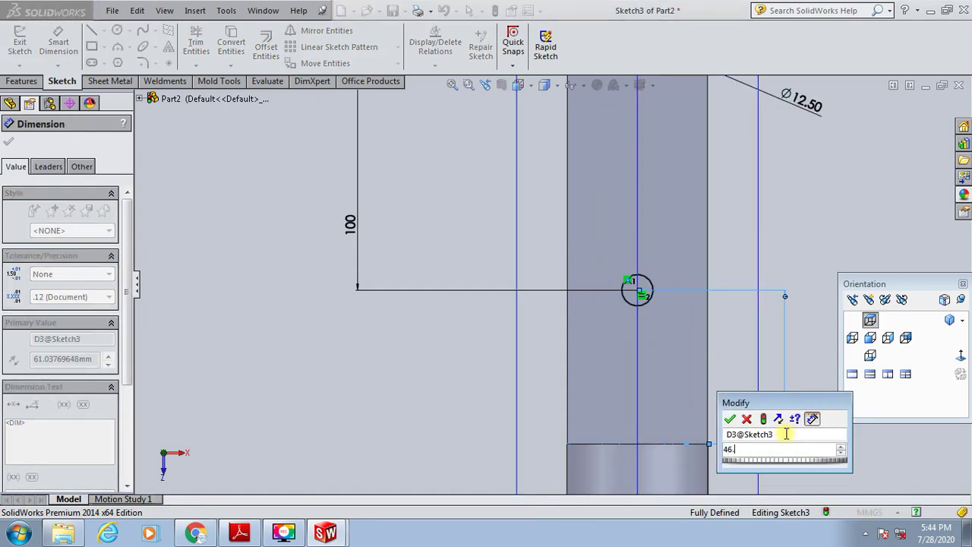
text(.9)
key(Return)
scroll(550, 283, up, 3)
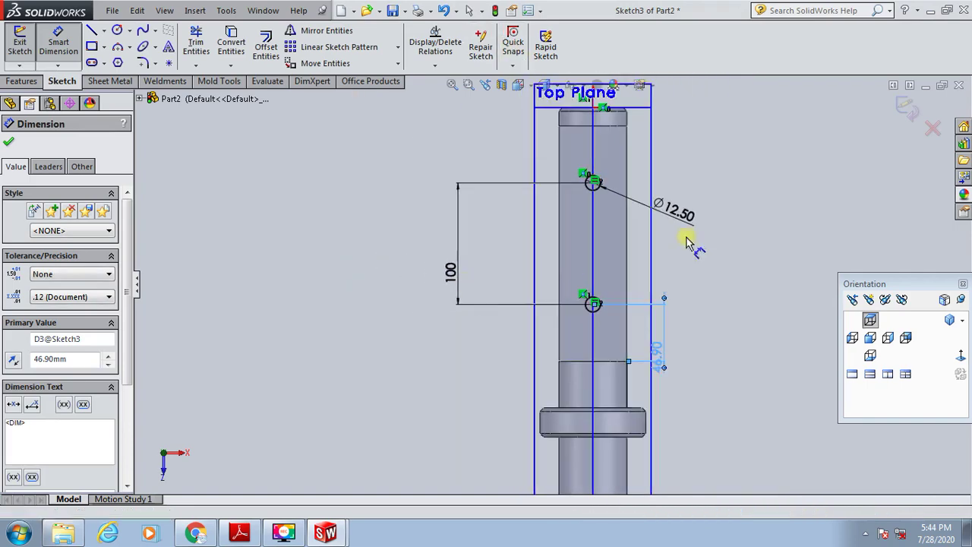
Exit the sketch and cut the two circles through the shaft as Cut-Extrude2
click(906, 106)
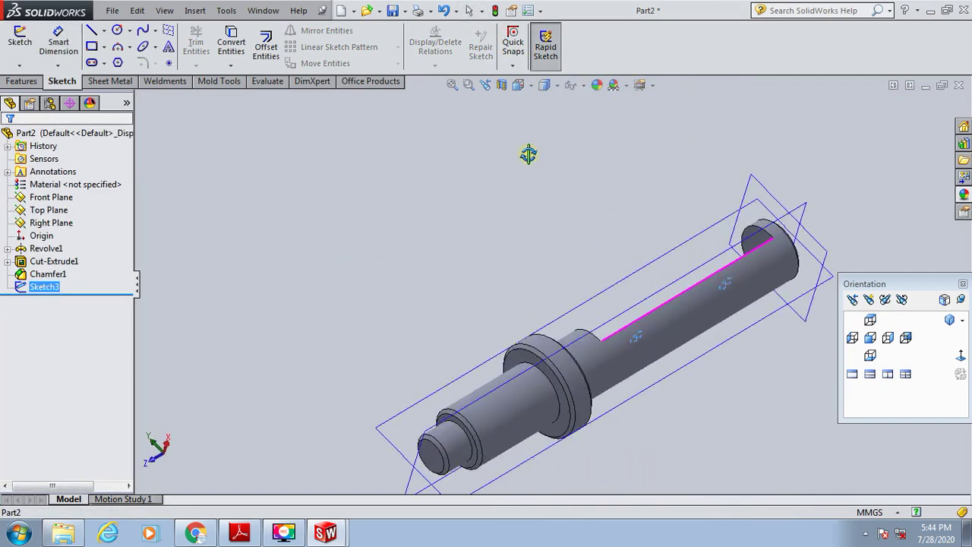
click(21, 82)
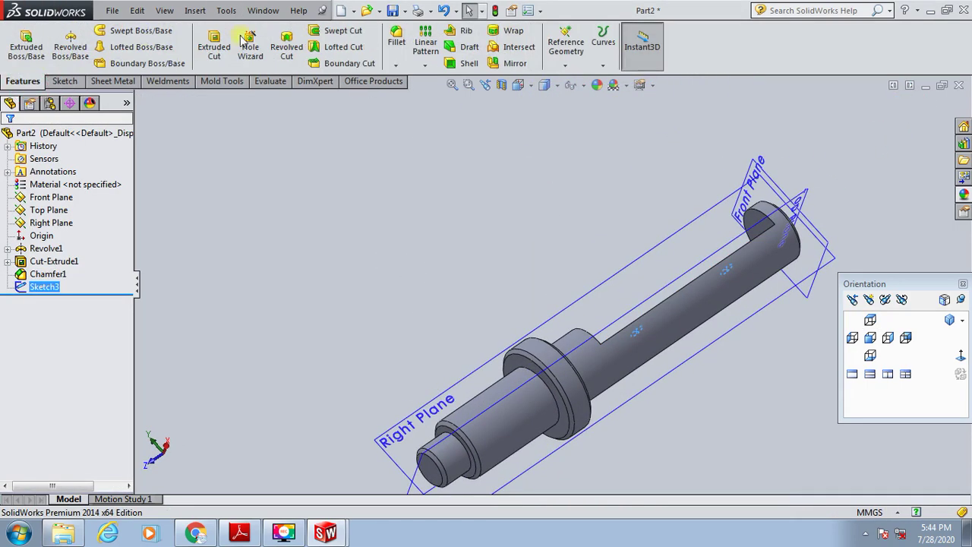
click(208, 47)
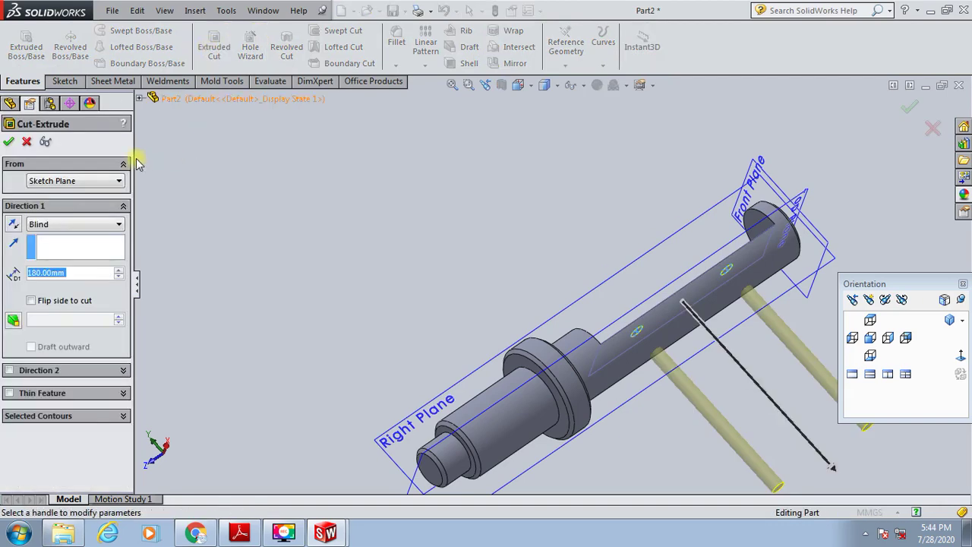
click(9, 145)
mouse_move(468, 219)
middle_down()
mouse_move(443, 248)
mouse_move(527, 253)
mouse_move(486, 268)
mouse_move(440, 225)
middle_up()
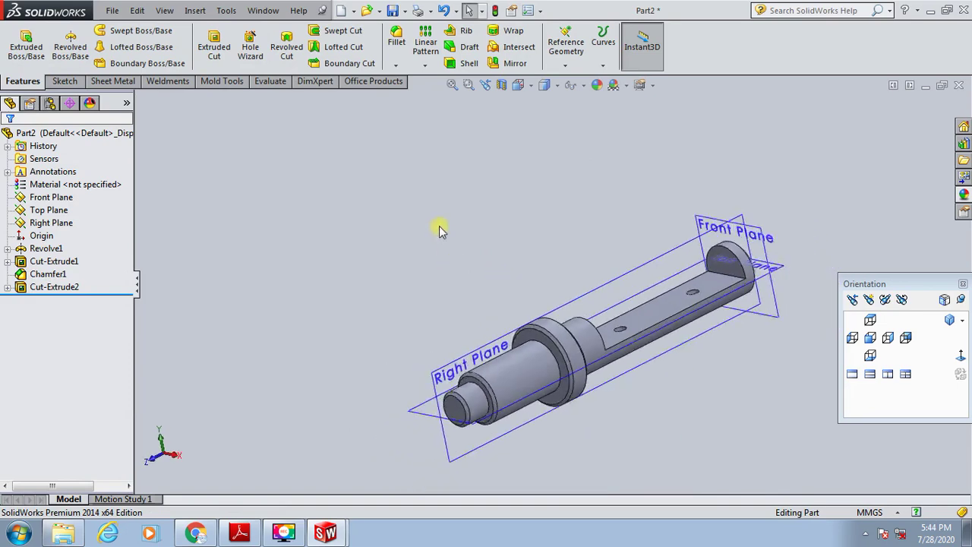
scroll(691, 355, down, 3)
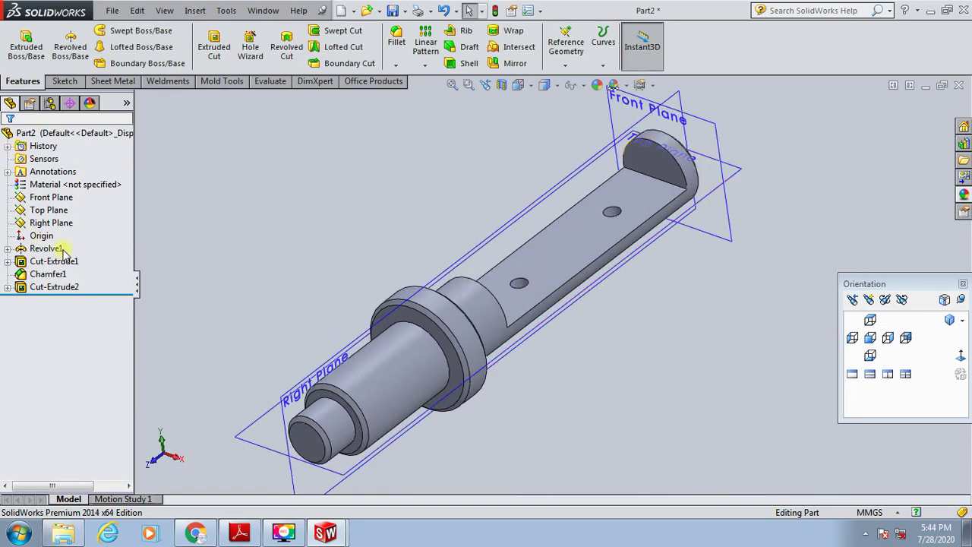
Select the Front and Right Planes in the tree to hide them
click(47, 223)
ctrl+click(50, 197)
right_click(53, 199)
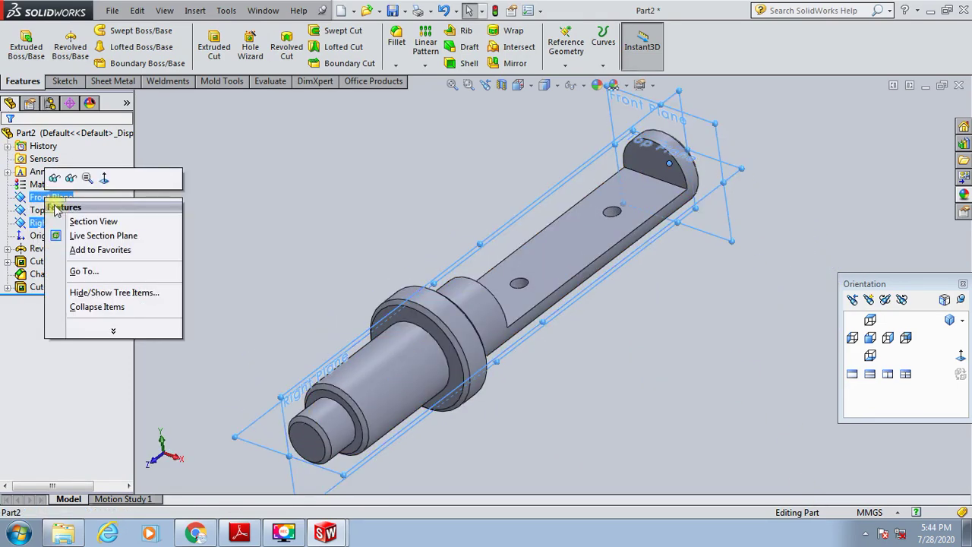
Hide the reference planes, colour the whole part yellow, and open the Windows Start menu
click(55, 177)
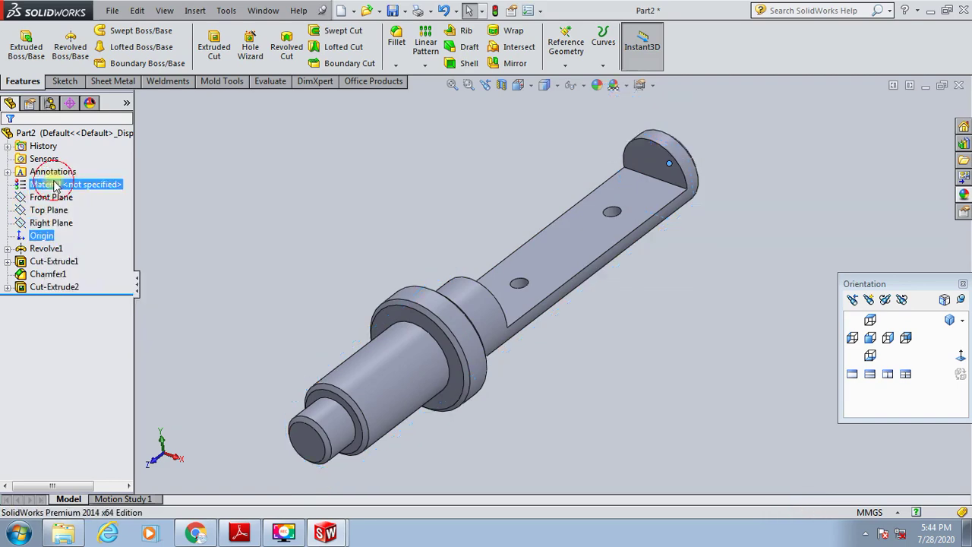
click(603, 85)
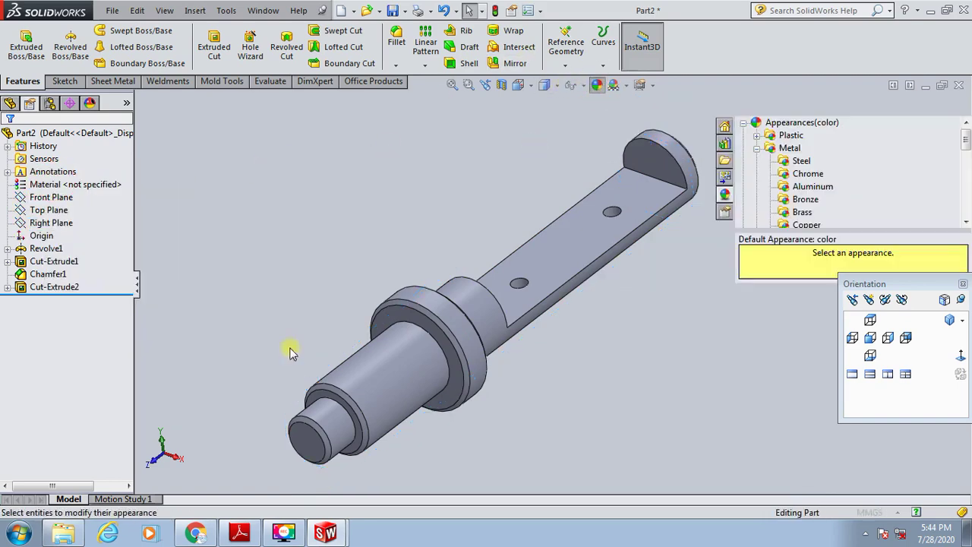
click(54, 437)
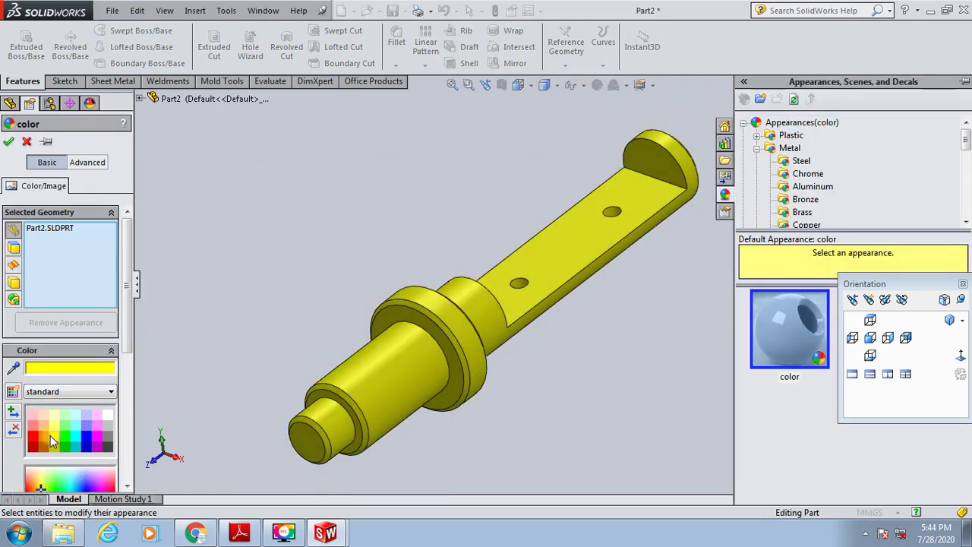
click(9, 142)
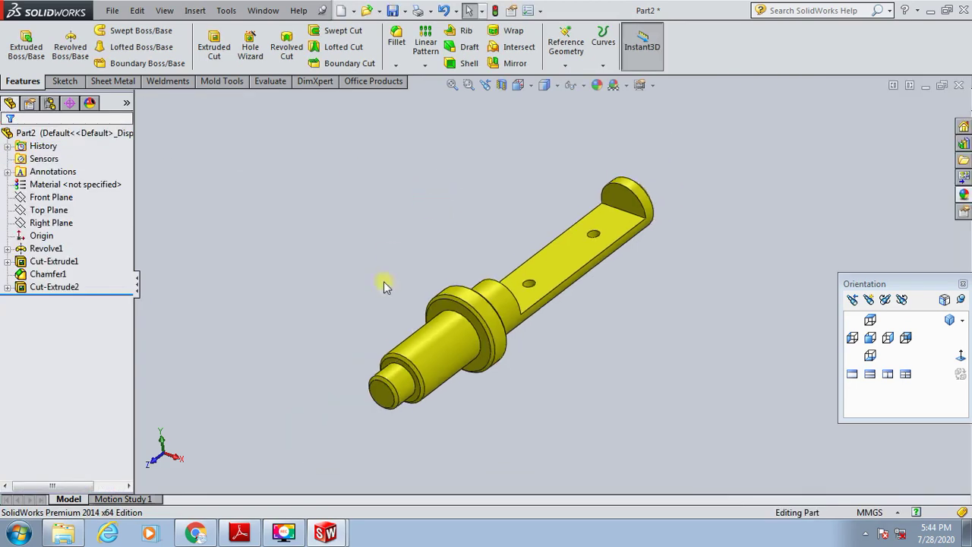
click(18, 533)
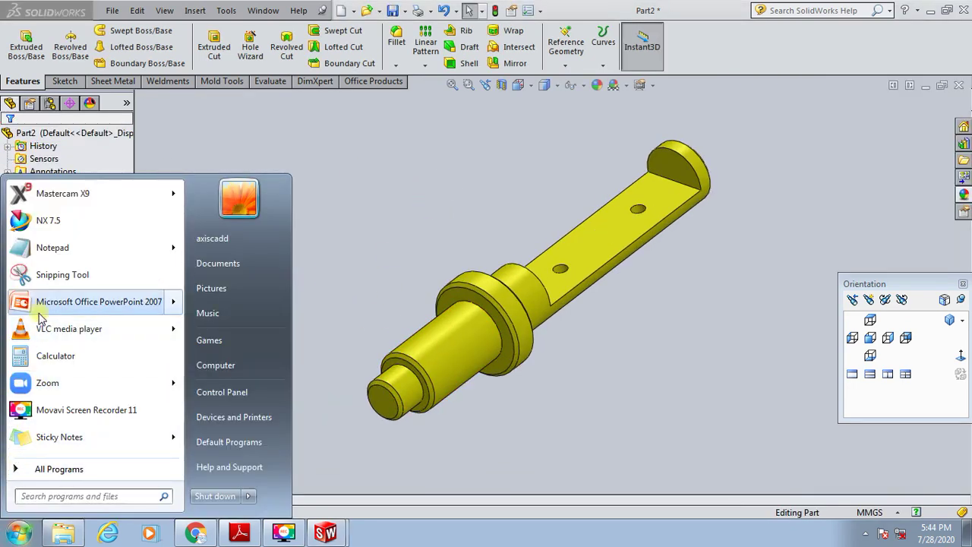
Snip the yellow shaft with Snipping Tool, save it as 2, and close the tool
click(87, 278)
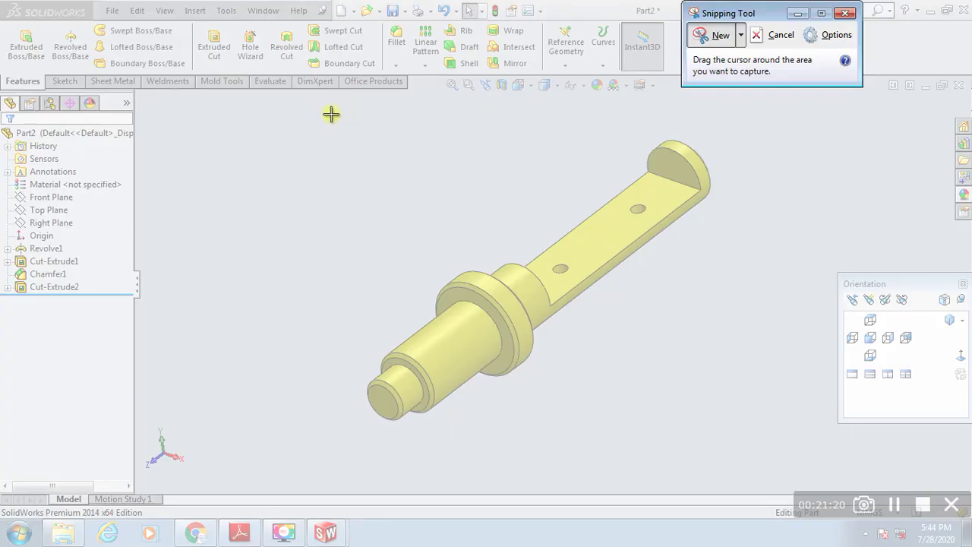
mouse_move(328, 115)
mouse_down()
mouse_move(432, 322)
mouse_move(759, 439)
mouse_up()
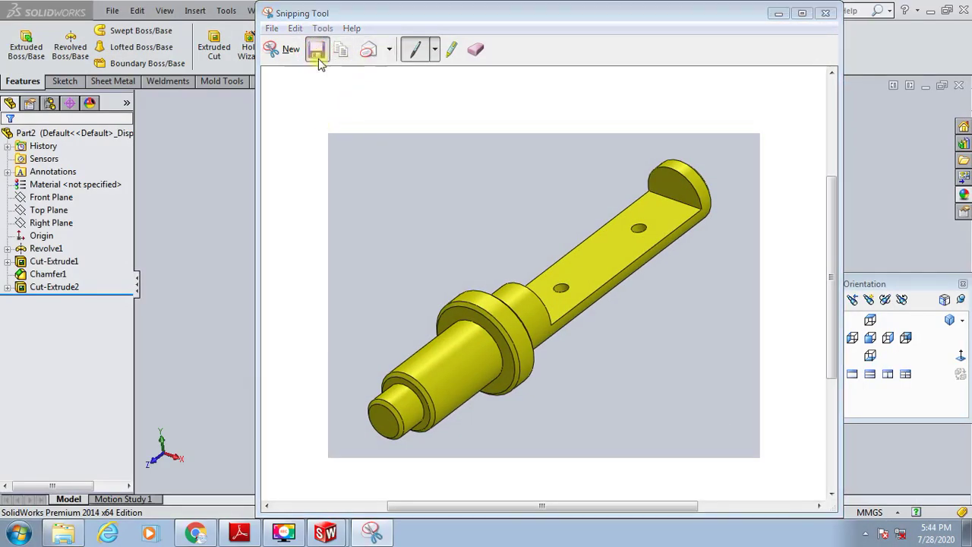
click(315, 50)
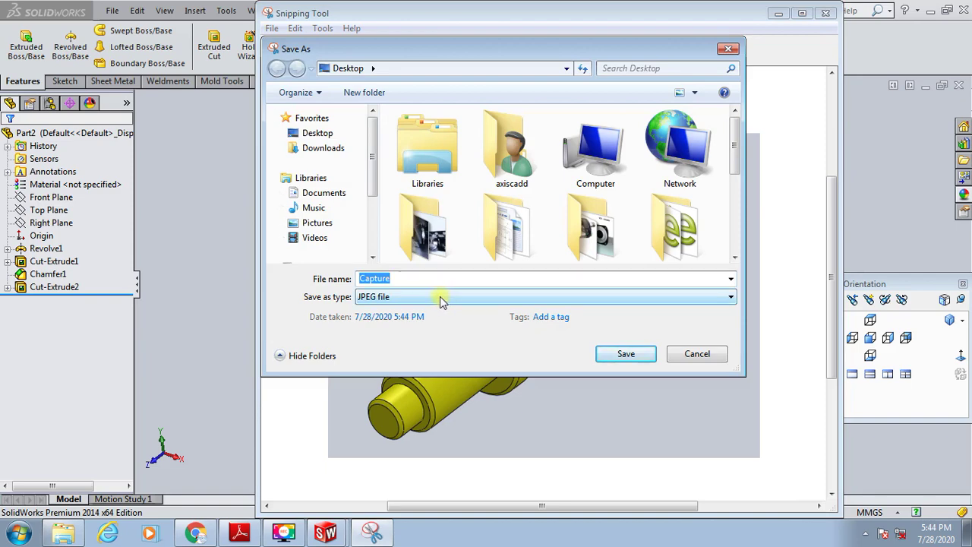
key(Return)
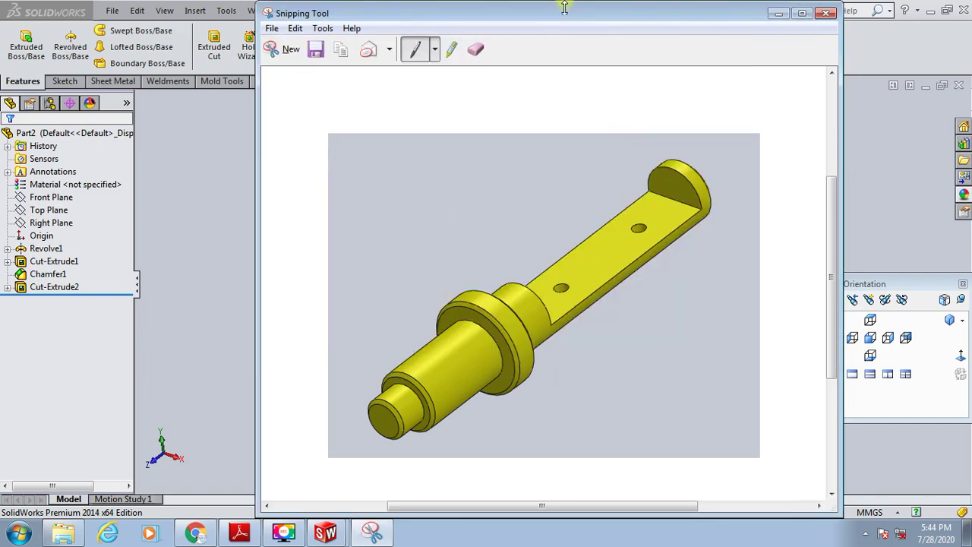
click(826, 12)
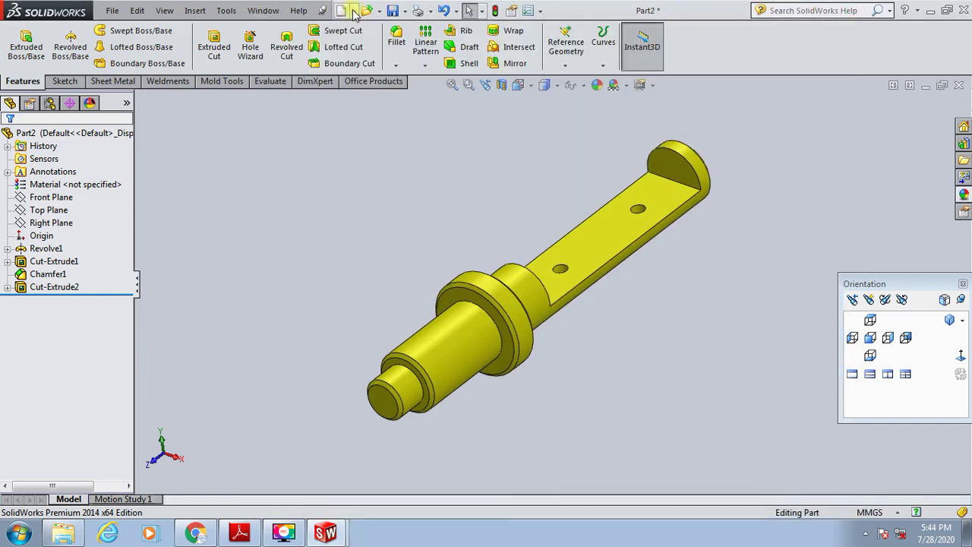
Save the shaft as SHAFT and create a new blank part
click(395, 12)
text(SHAFT)
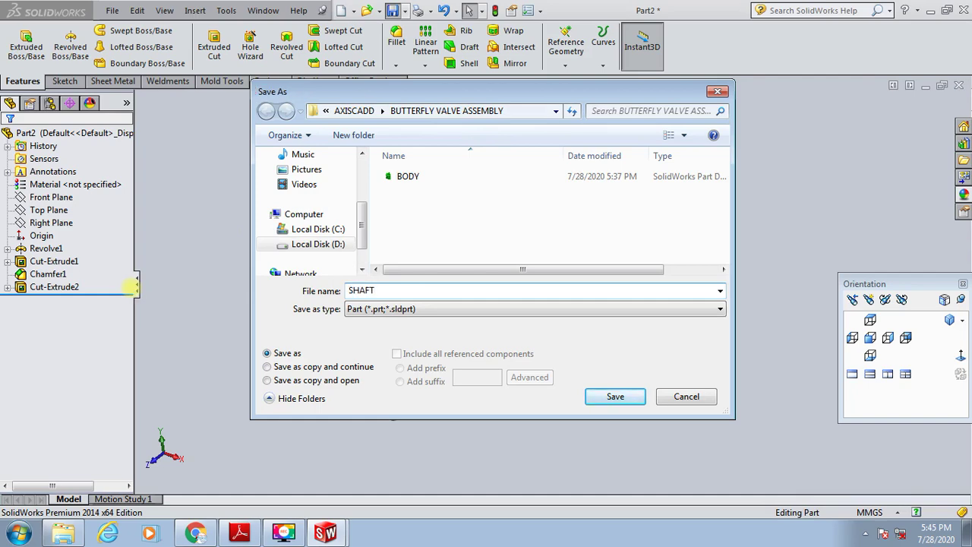
key(Return)
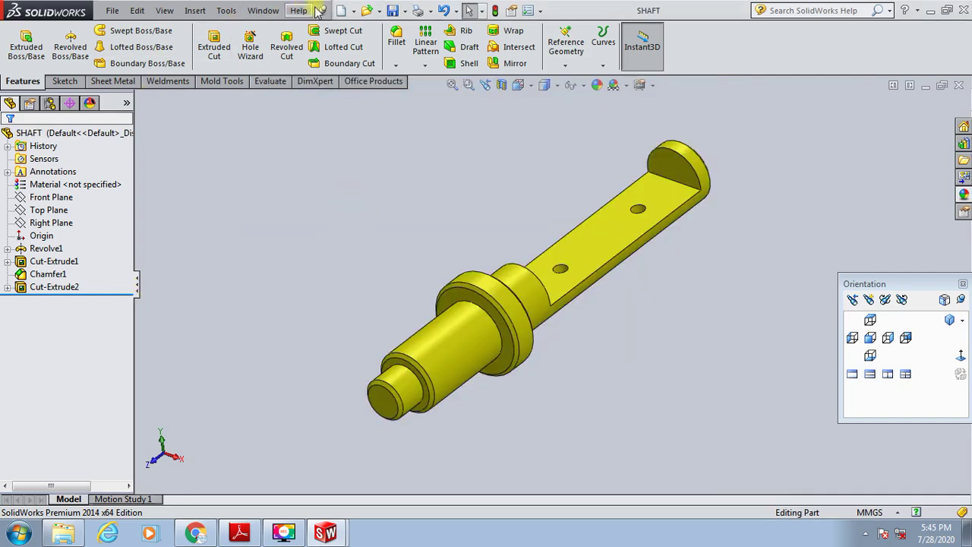
click(341, 11)
click(635, 335)
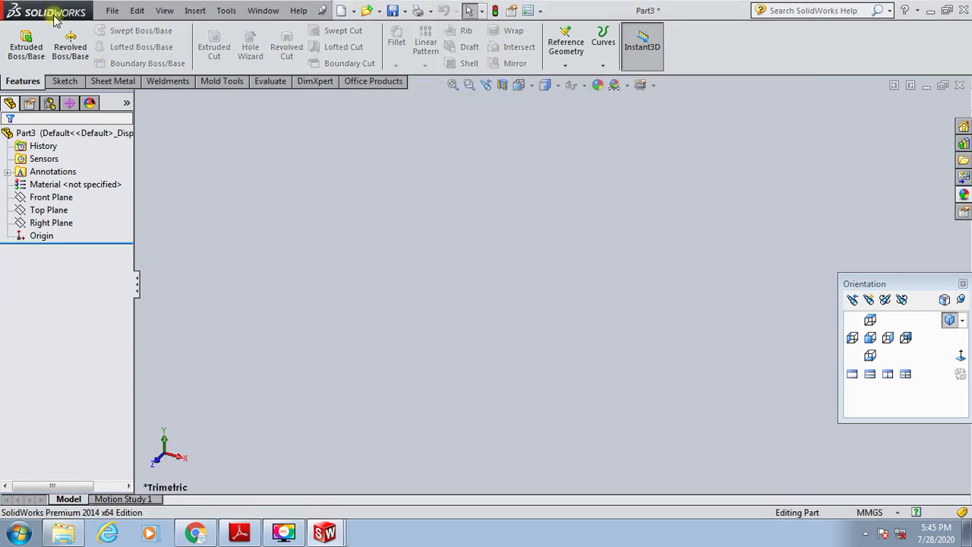
Start a sketch on the Top Plane and draw an ellipse centred on the origin
click(68, 83)
click(20, 65)
click(34, 76)
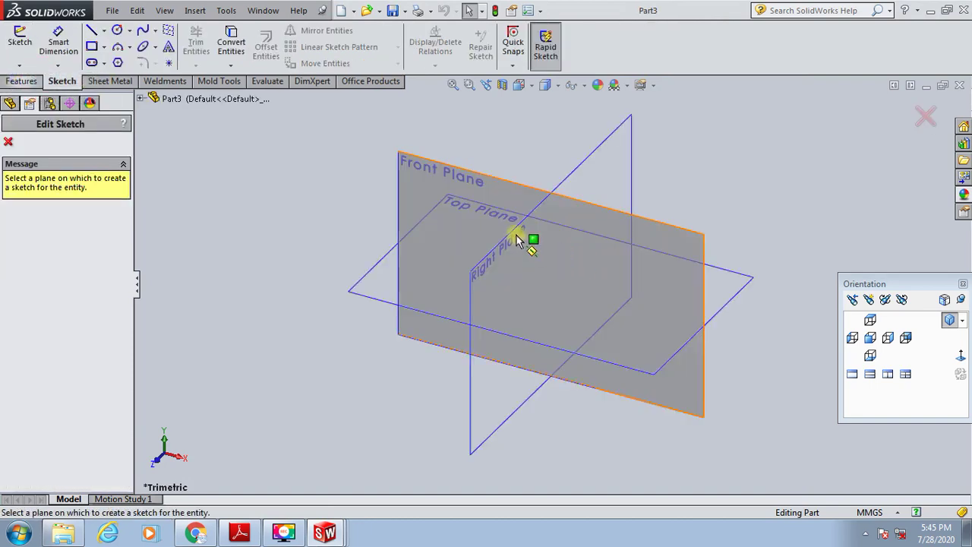
click(757, 285)
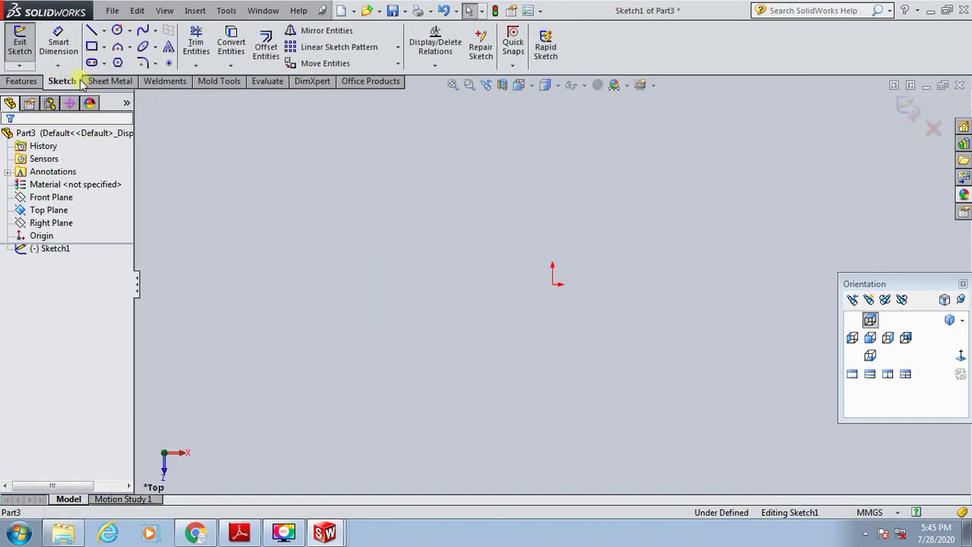
click(143, 47)
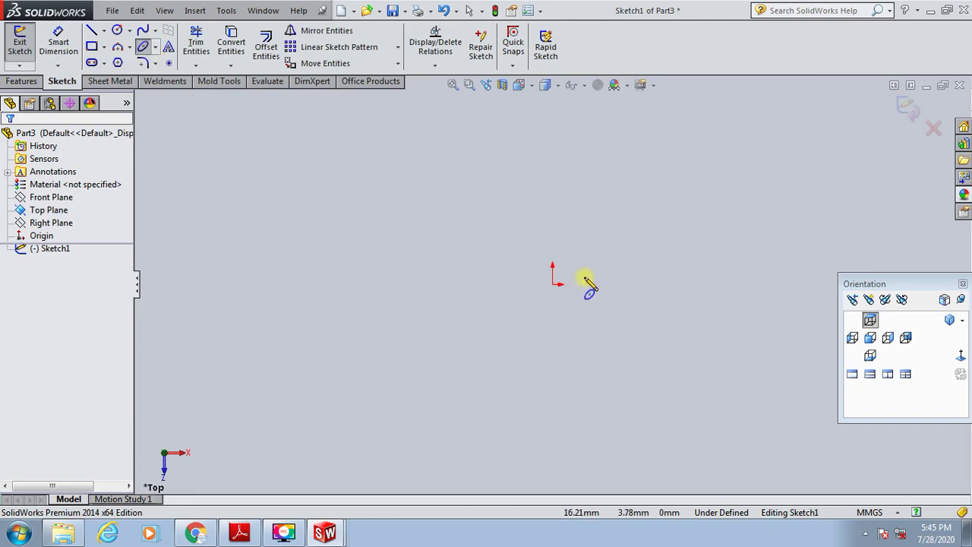
click(552, 284)
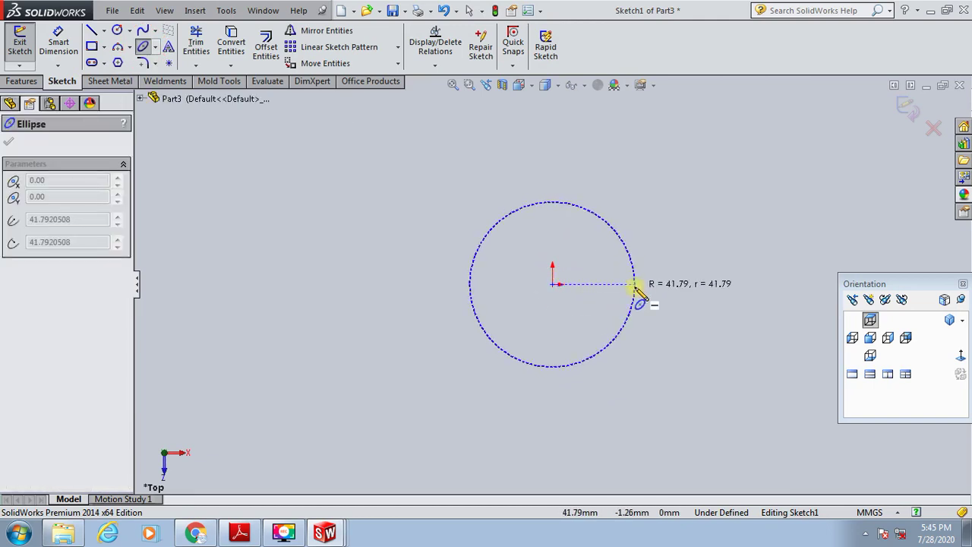
click(635, 287)
click(587, 196)
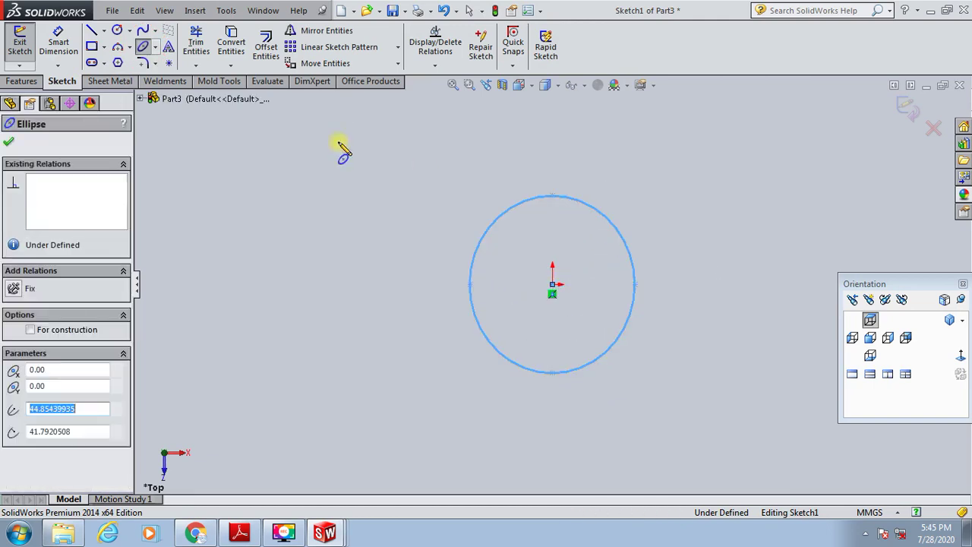
Dimension the ellipse's horizontal semi-axis 96.9 and vertical semi-axis 102.5
click(57, 43)
click(552, 286)
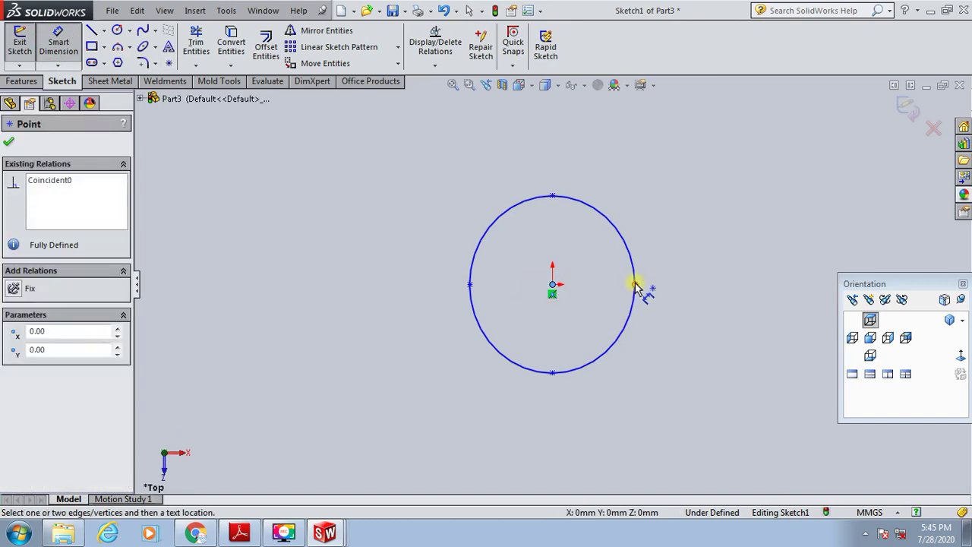
click(635, 287)
click(643, 155)
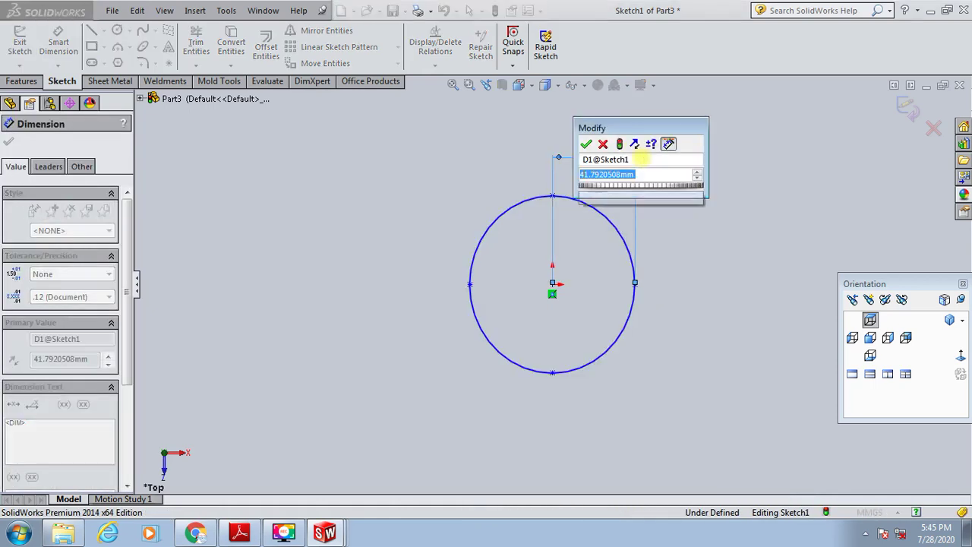
text(96.9)
key(Return)
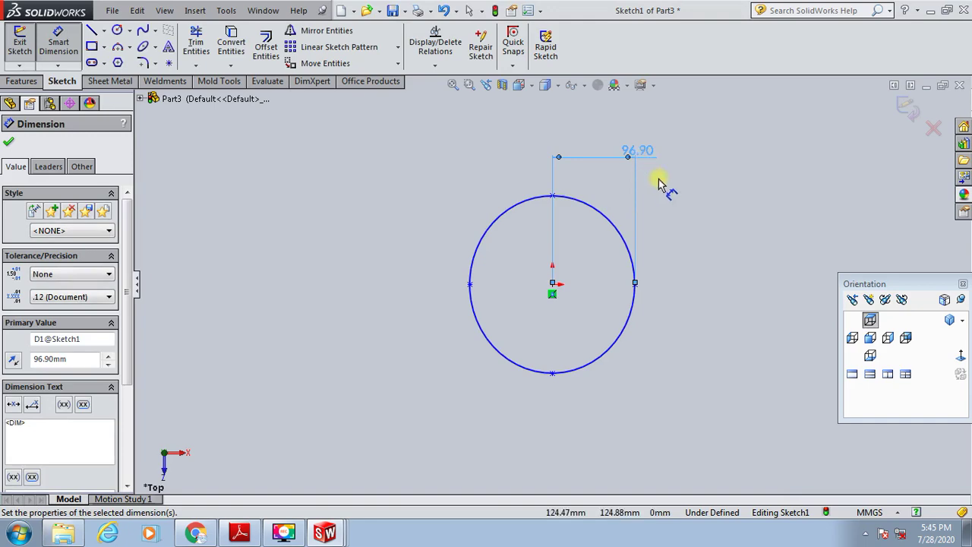
click(662, 191)
click(552, 285)
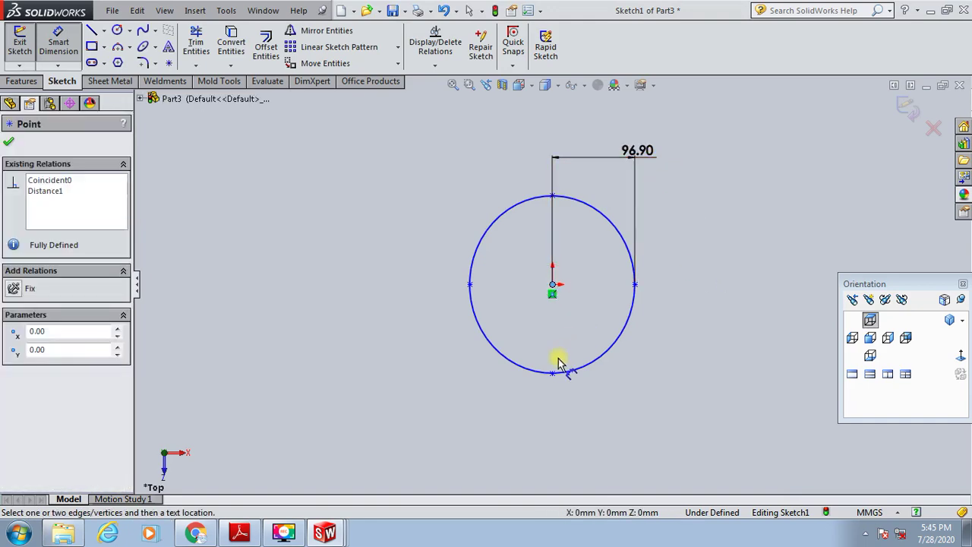
click(552, 375)
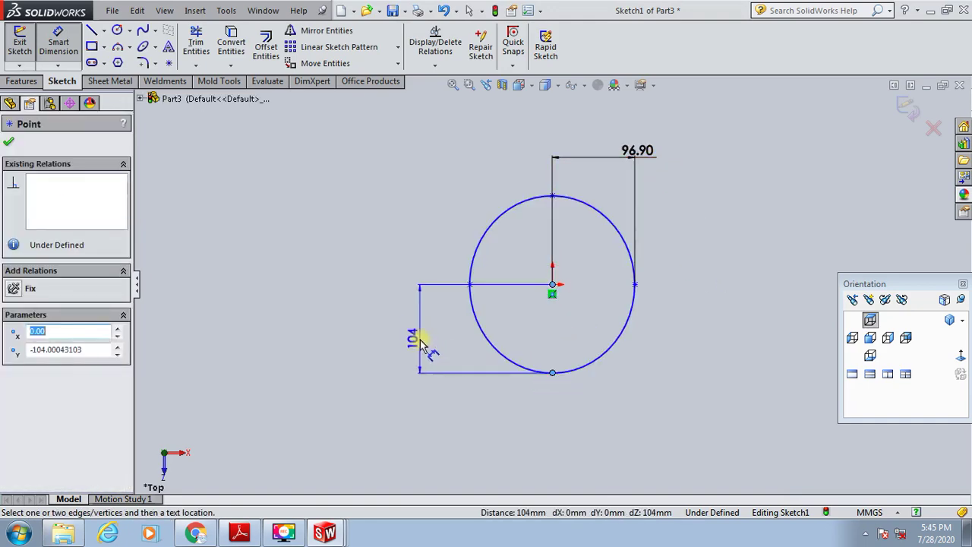
click(419, 336)
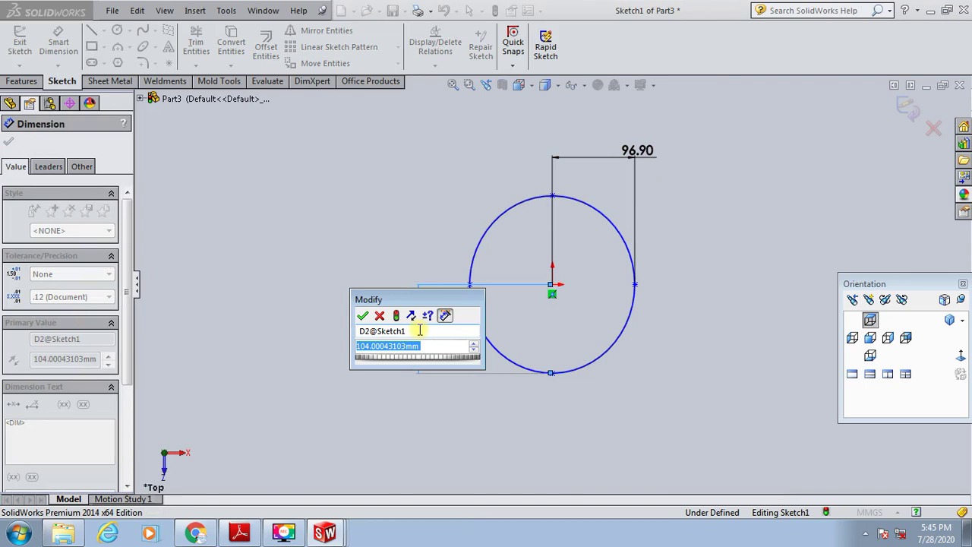
text(102)
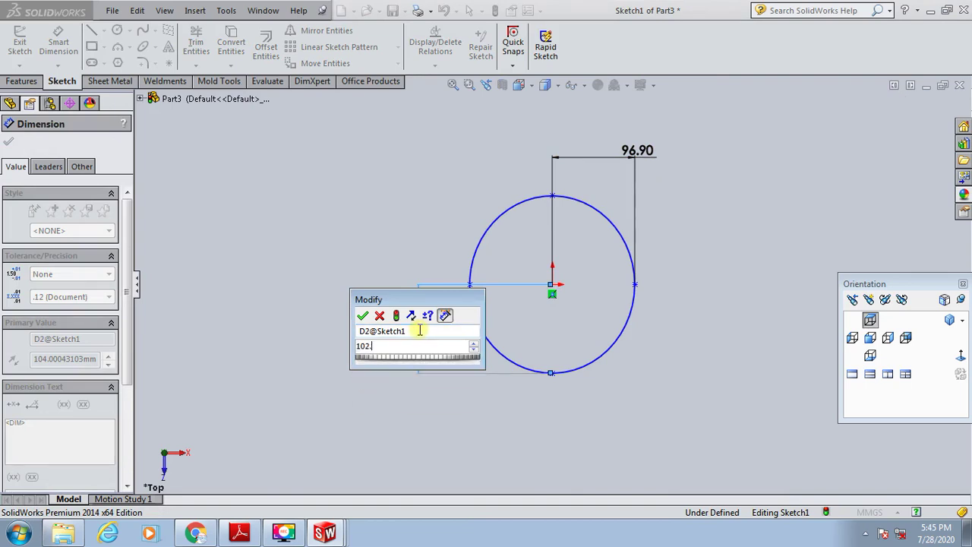
text(.5)
key(Return)
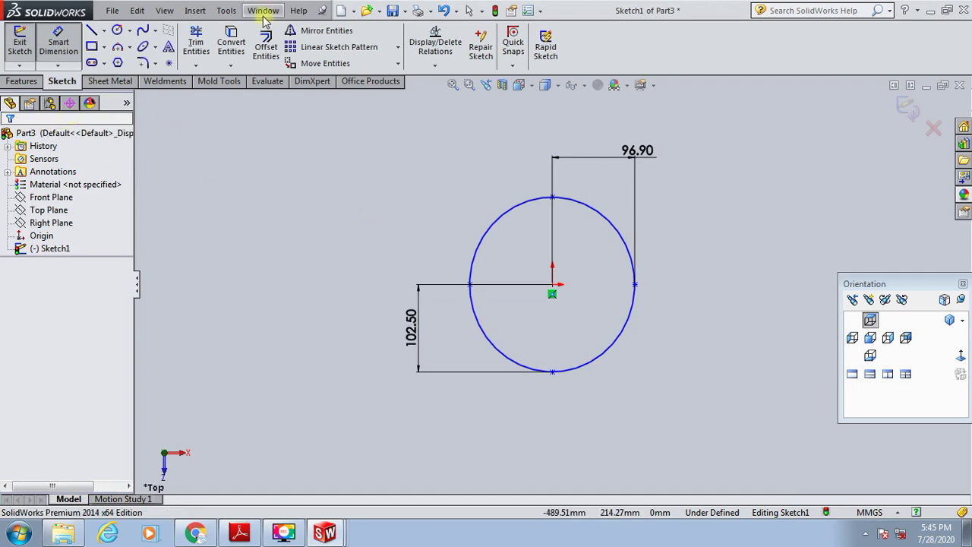
Draw two small circles on the horizontal axis, left and right of the origin
click(117, 29)
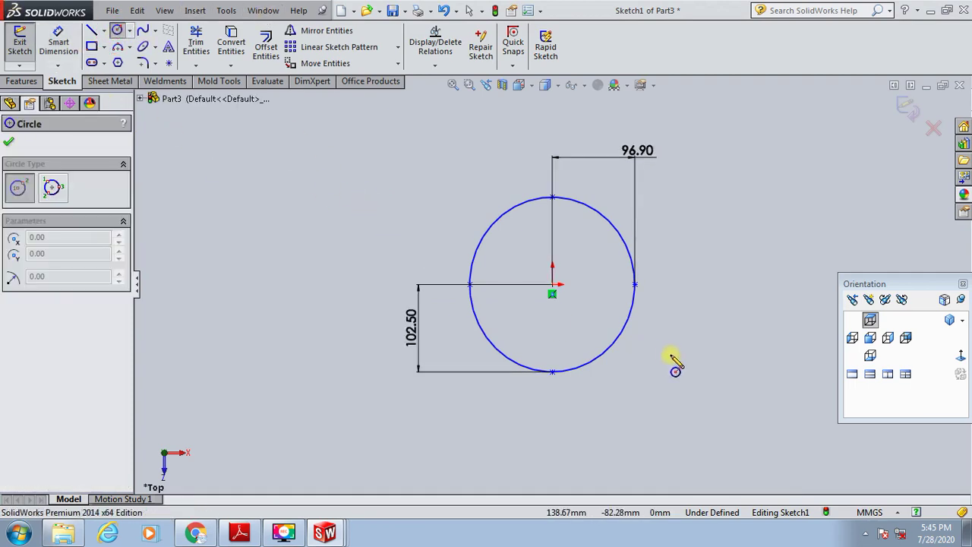
scroll(630, 277, down, 2)
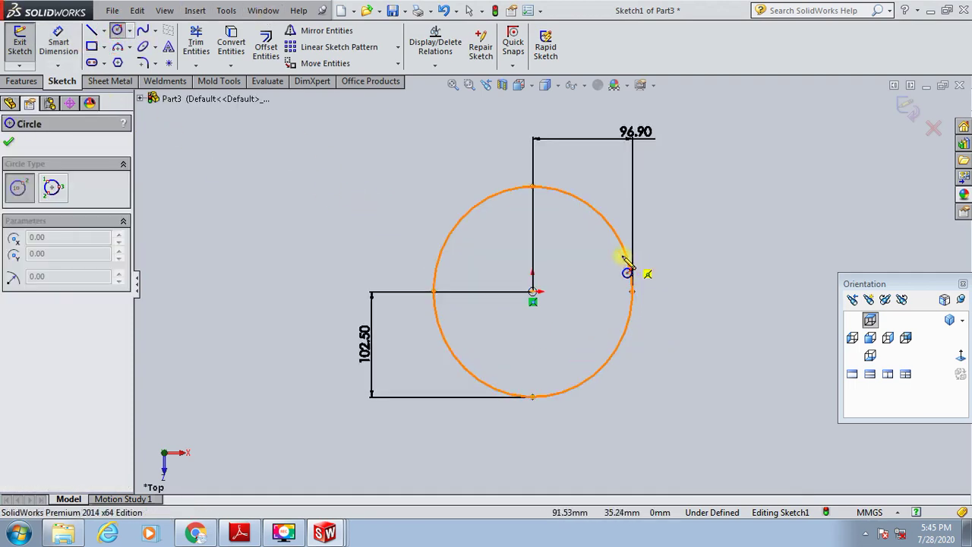
click(484, 292)
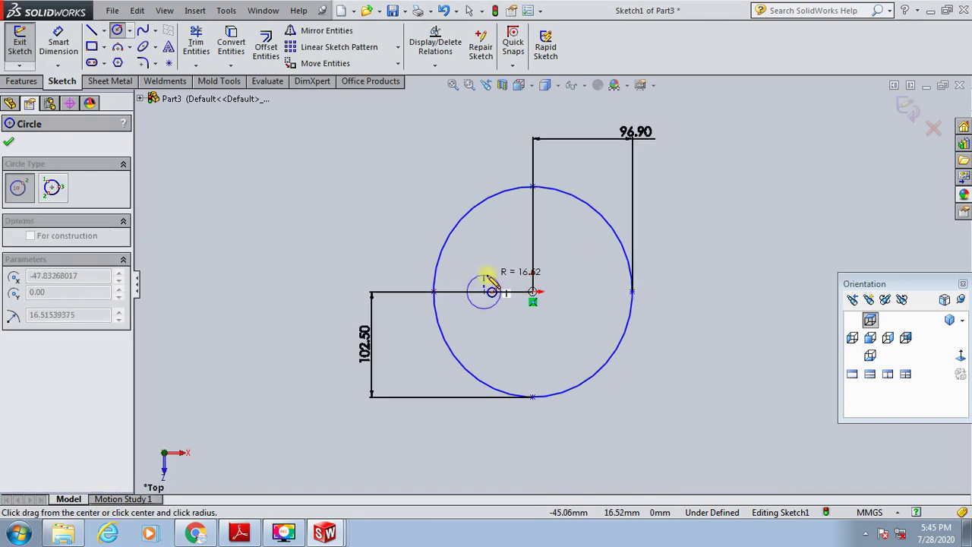
click(491, 300)
click(585, 292)
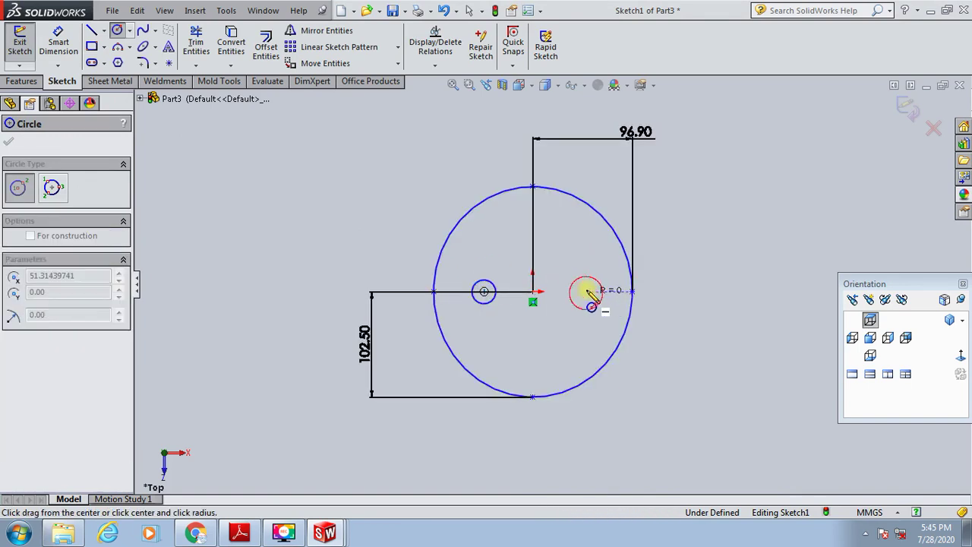
click(593, 281)
Dimension the distance between the two circle centres as 100
click(58, 42)
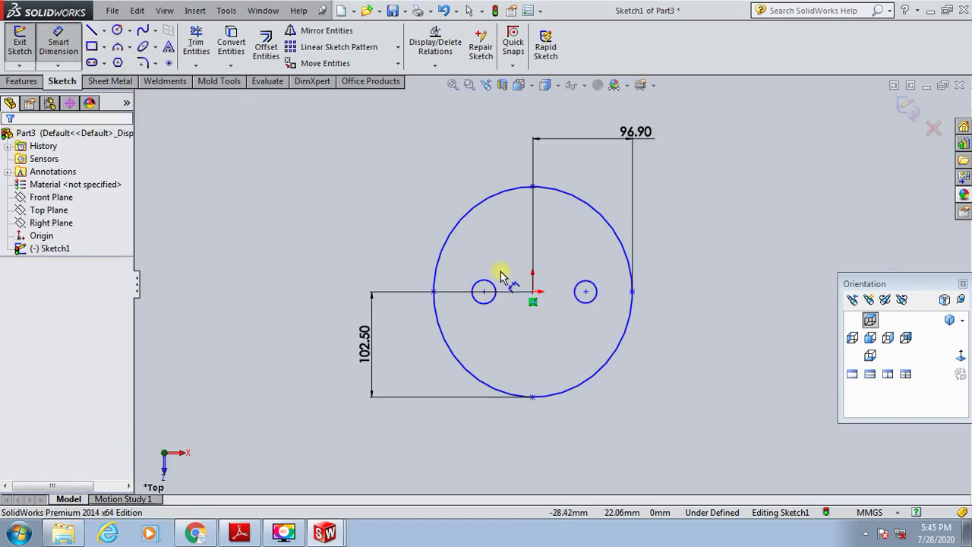
scroll(499, 274, down, 3)
scroll(494, 281, down, 1)
click(493, 283)
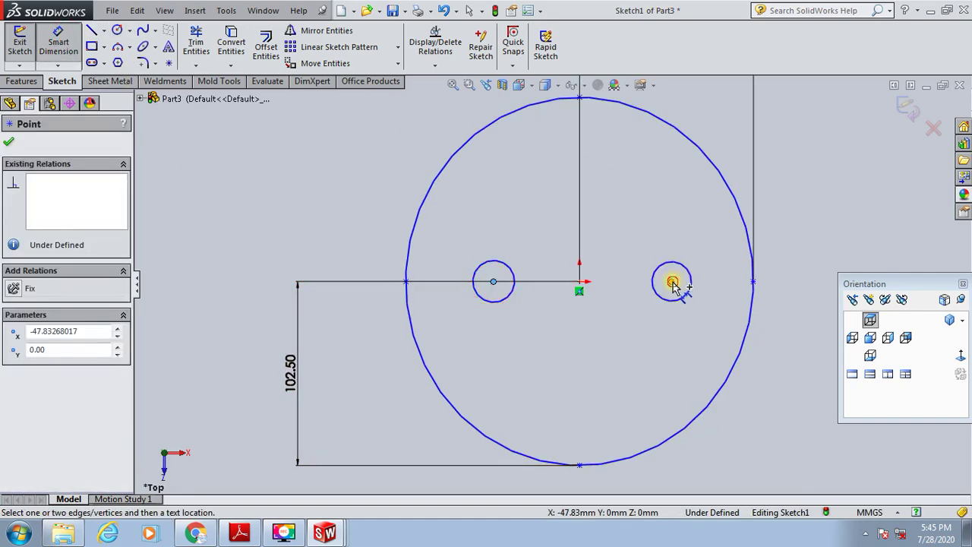
click(672, 283)
click(644, 220)
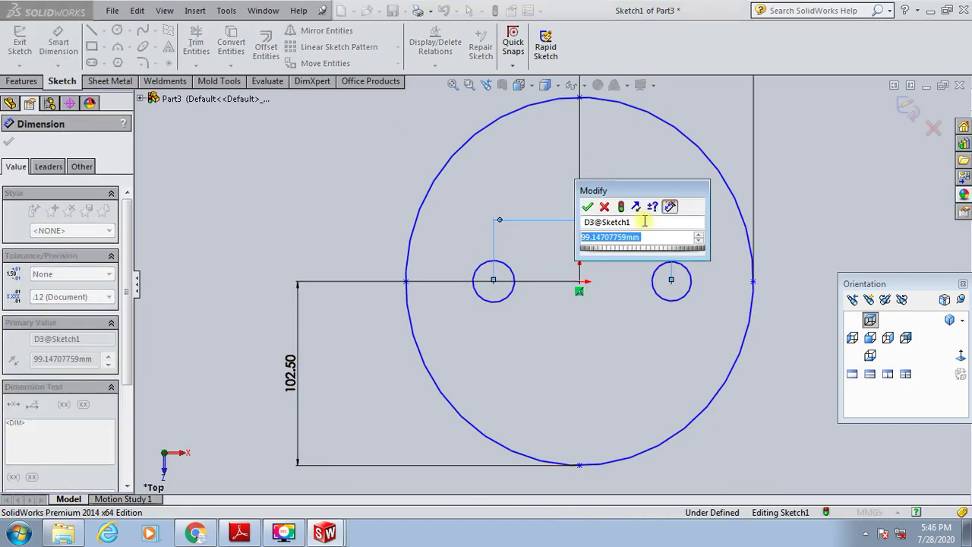
text(100)
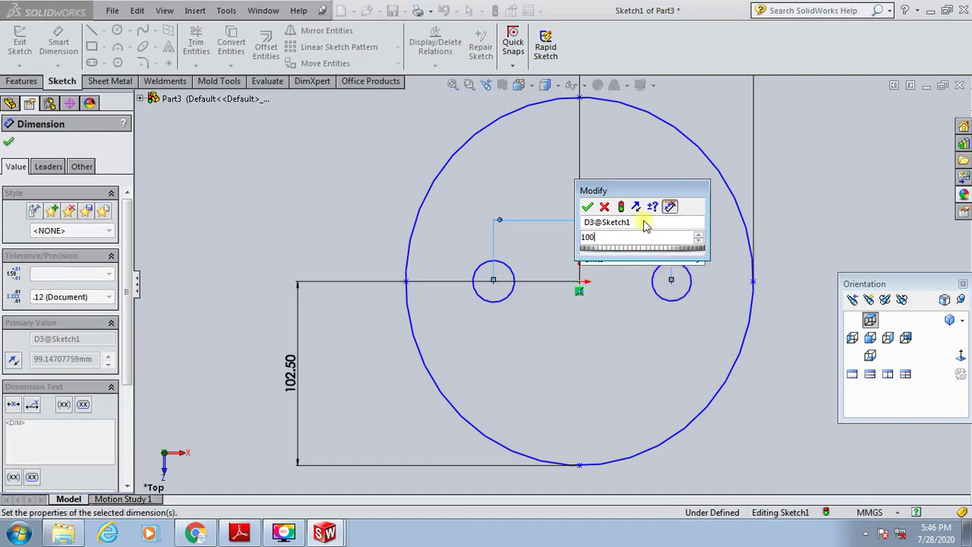
key(Return)
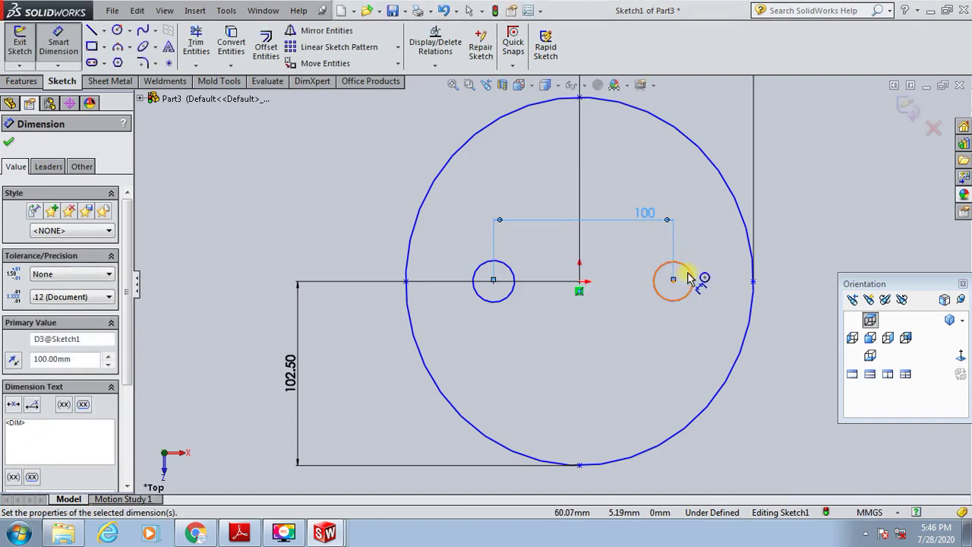
Give the right small circle a 12.50 diameter
click(692, 275)
click(792, 205)
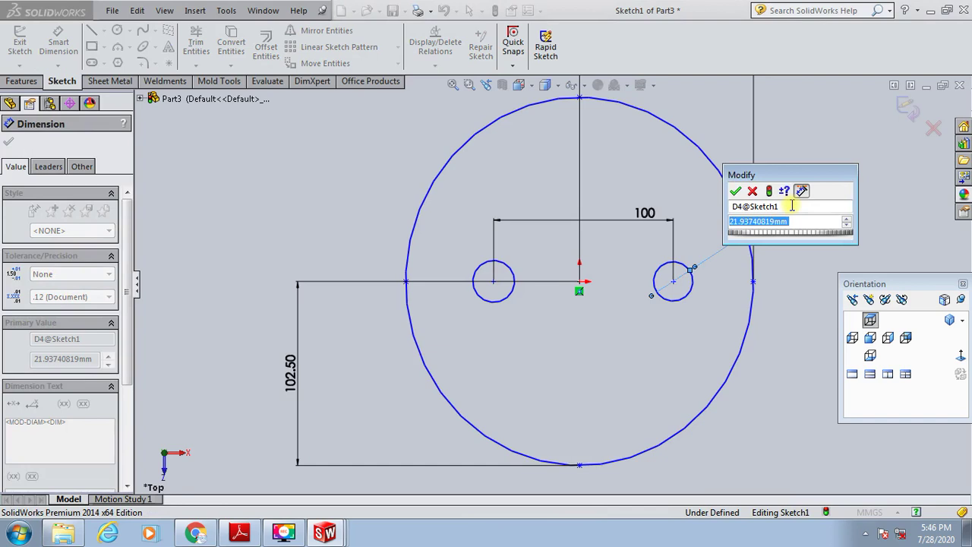
text(12)
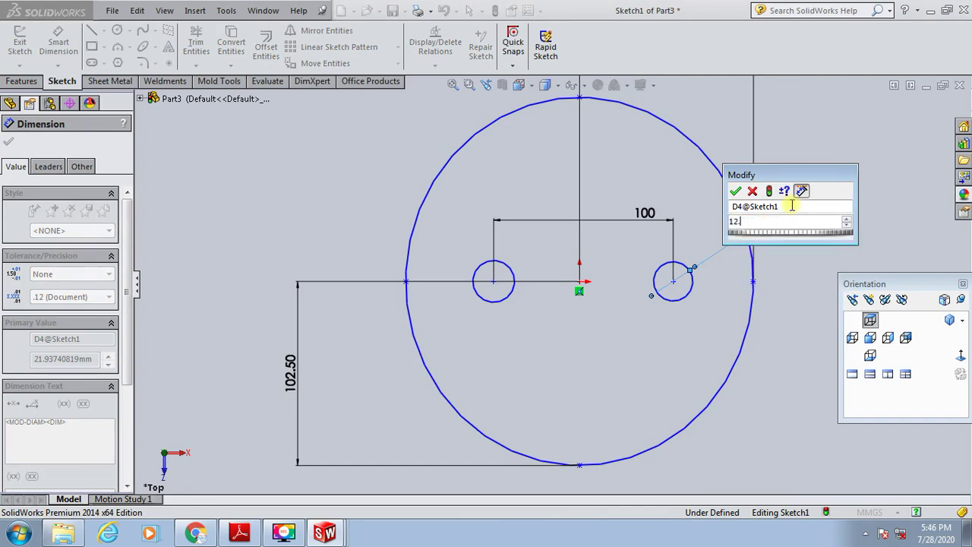
text(.5)
key(Return)
click(815, 276)
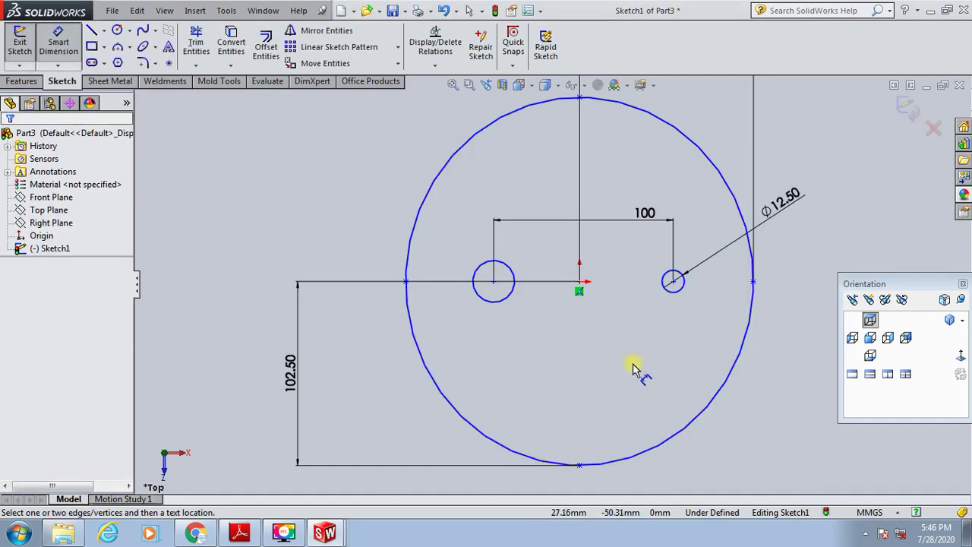
key(Escape)
click(673, 293)
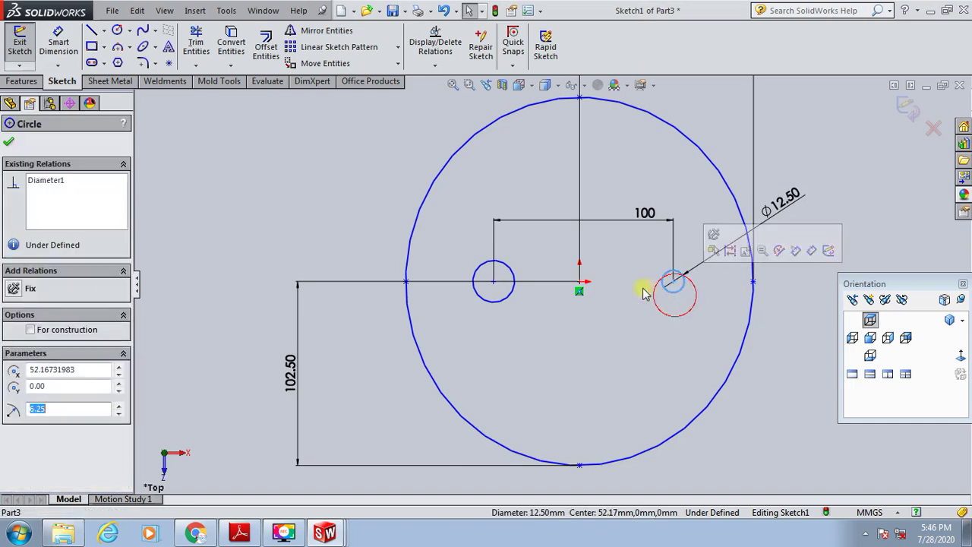
Add an Equal relation between the two small circles
ctrl+click(517, 280)
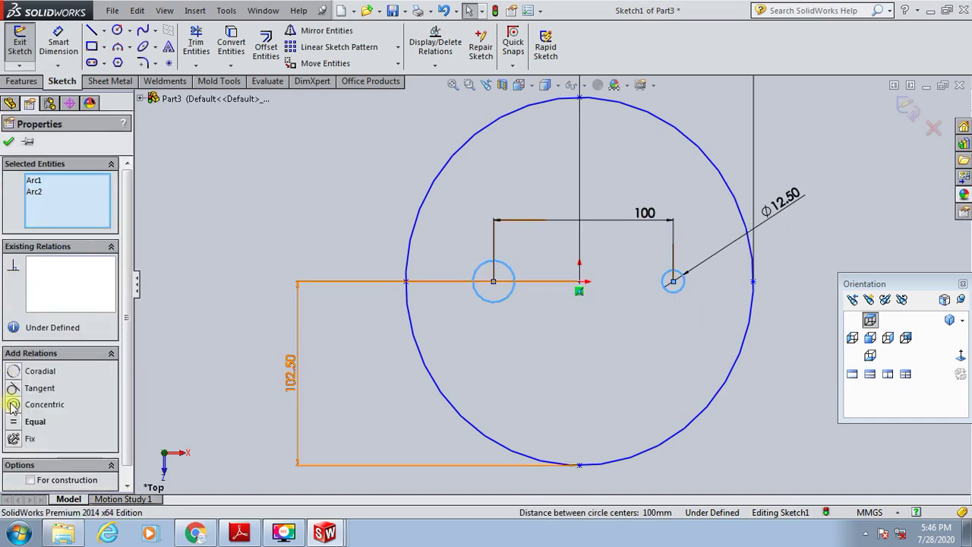
click(16, 425)
click(228, 419)
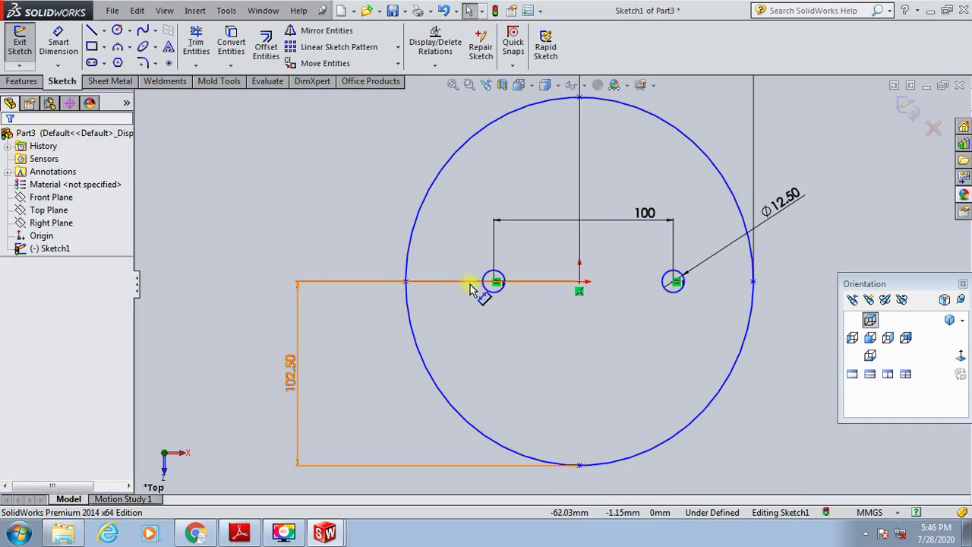
scroll(471, 289, down, 1)
Begin a dimension from the origin to the right circle's centre, then cancel it
click(58, 42)
scroll(740, 314, down, 2)
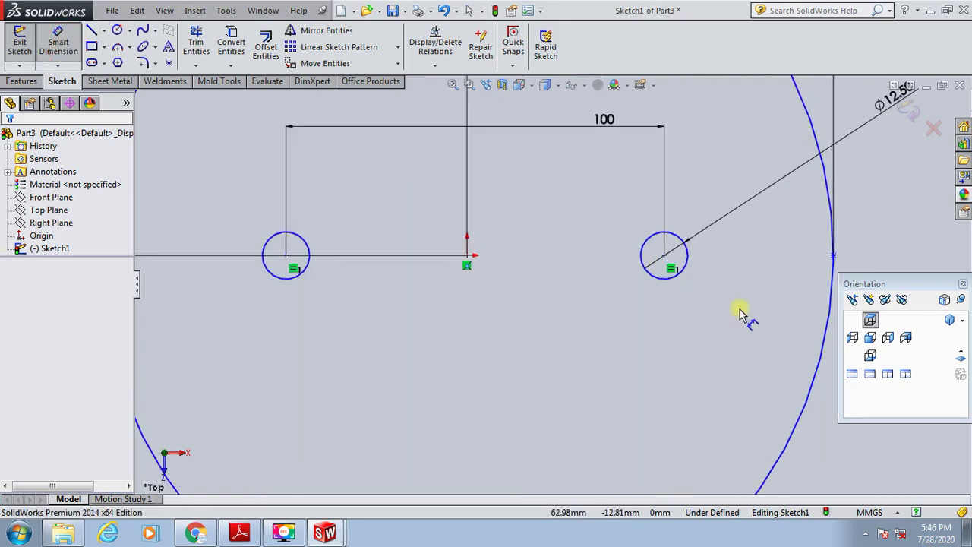
click(467, 257)
click(664, 258)
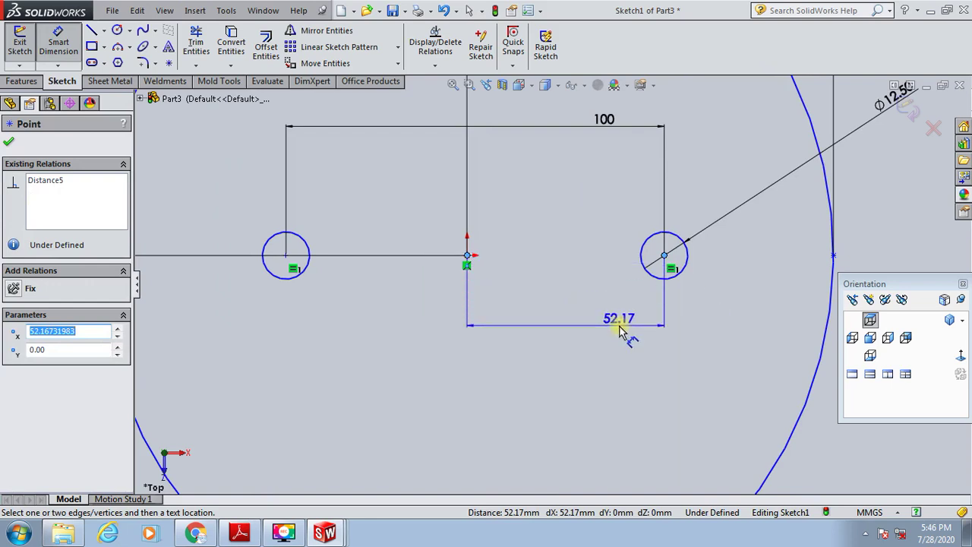
key(Escape)
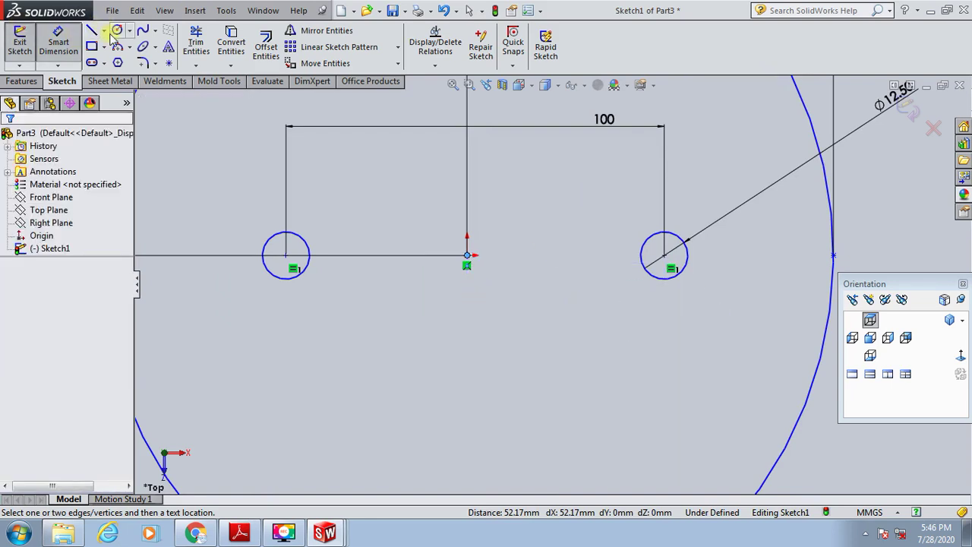
Draw centrelines from the origin to the right and left circle centres
click(105, 32)
click(125, 60)
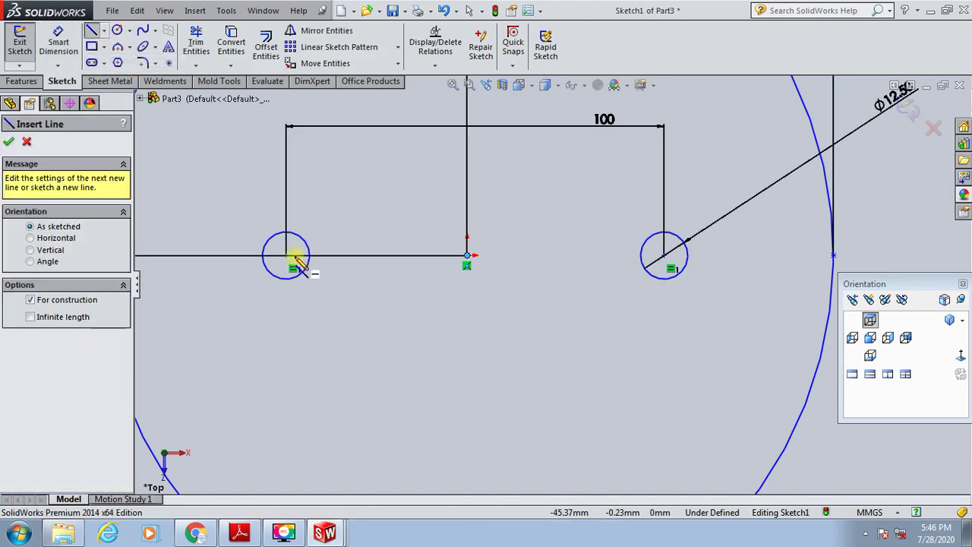
click(467, 256)
click(664, 256)
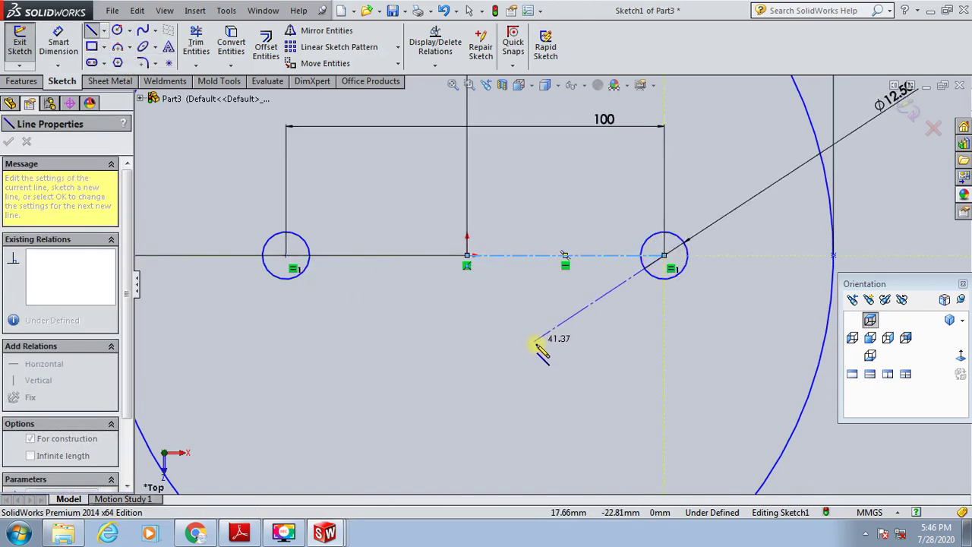
key(Escape)
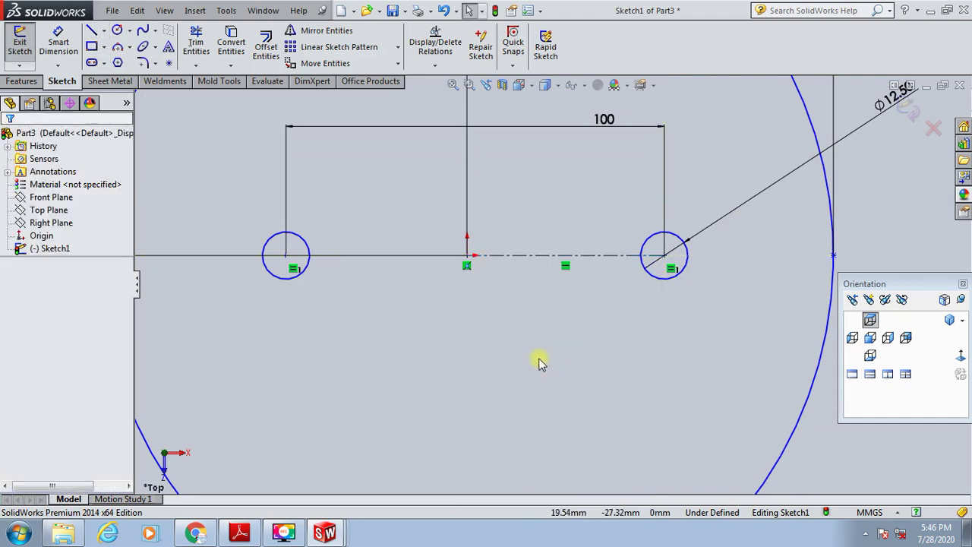
click(104, 32)
click(110, 66)
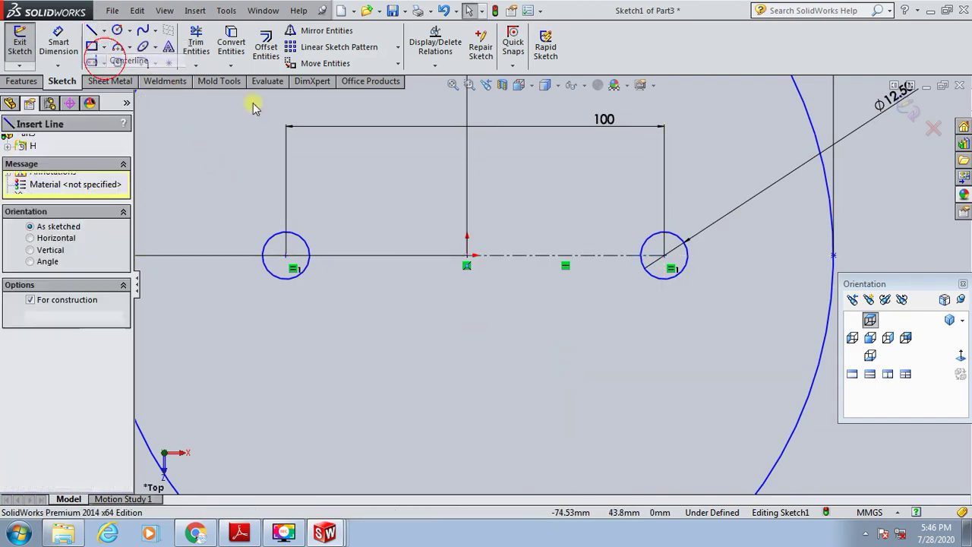
click(467, 256)
click(285, 256)
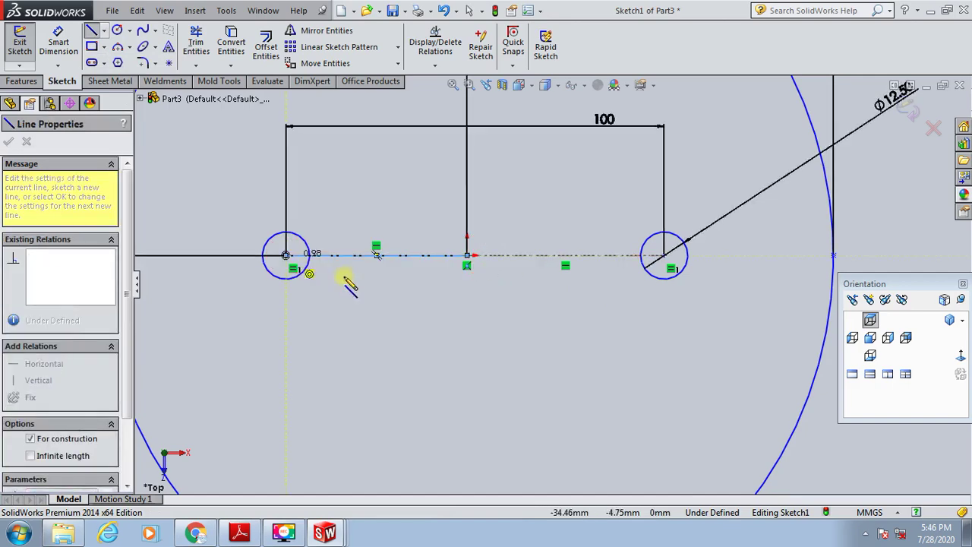
key(Escape)
click(423, 346)
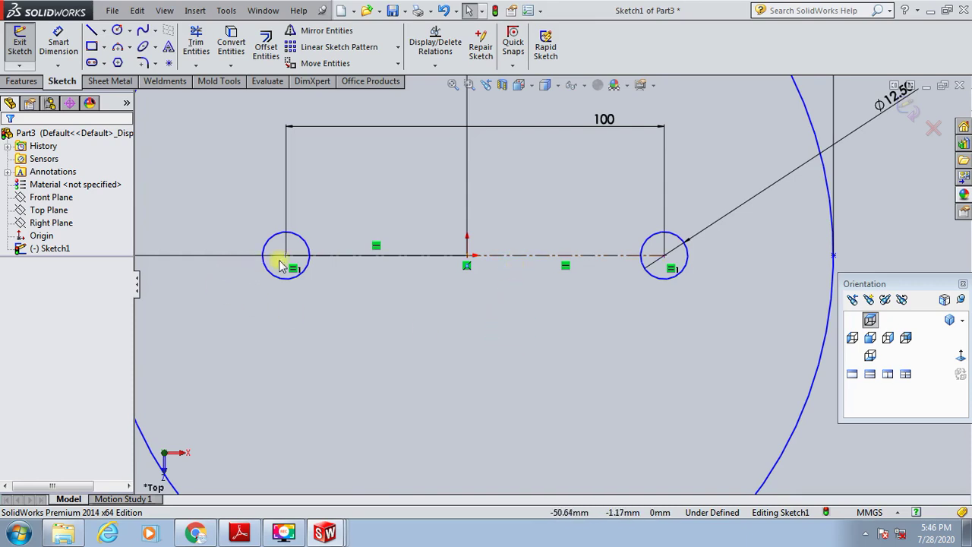
Extrude the sketch 6 mm Mid Plane into a disc with two holes
key(f)
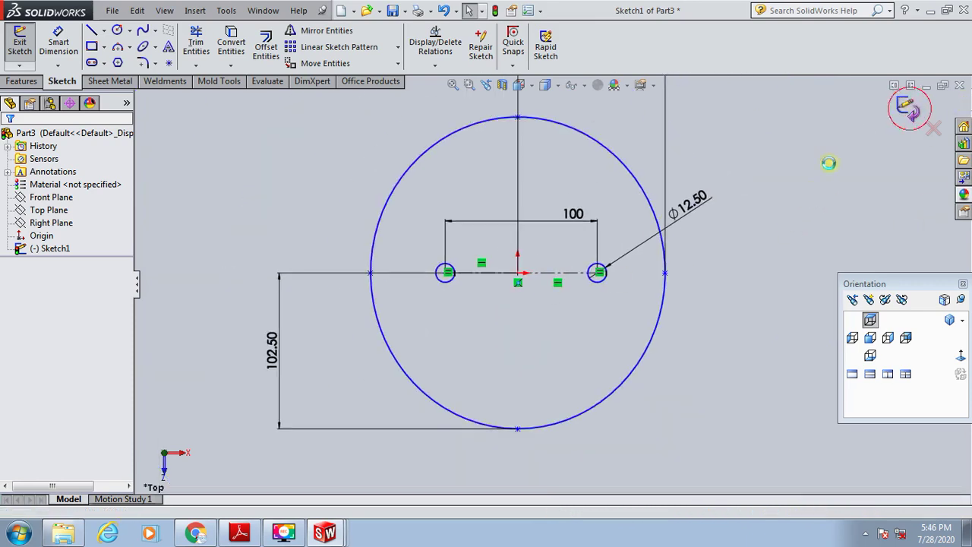
click(908, 106)
middle_drag(733, 261, 726, 182)
click(22, 81)
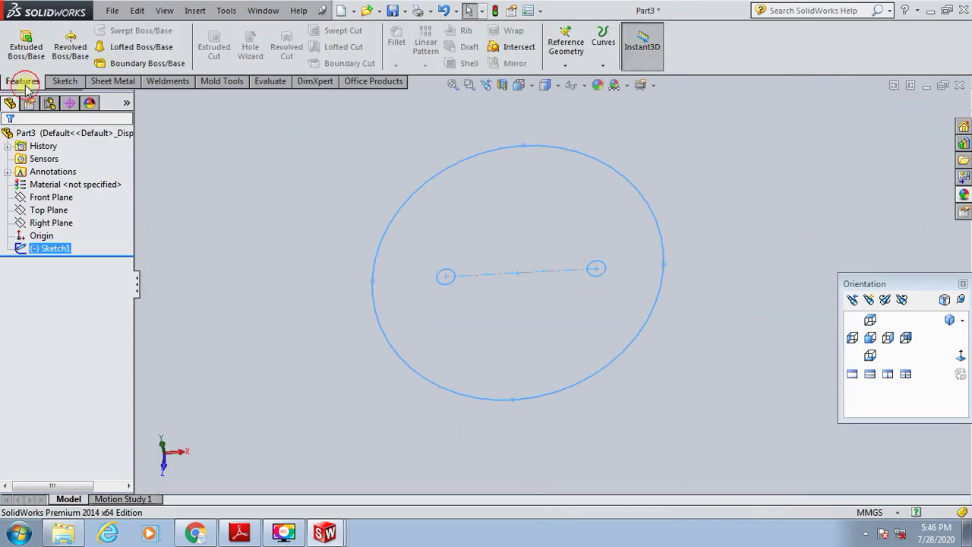
click(26, 43)
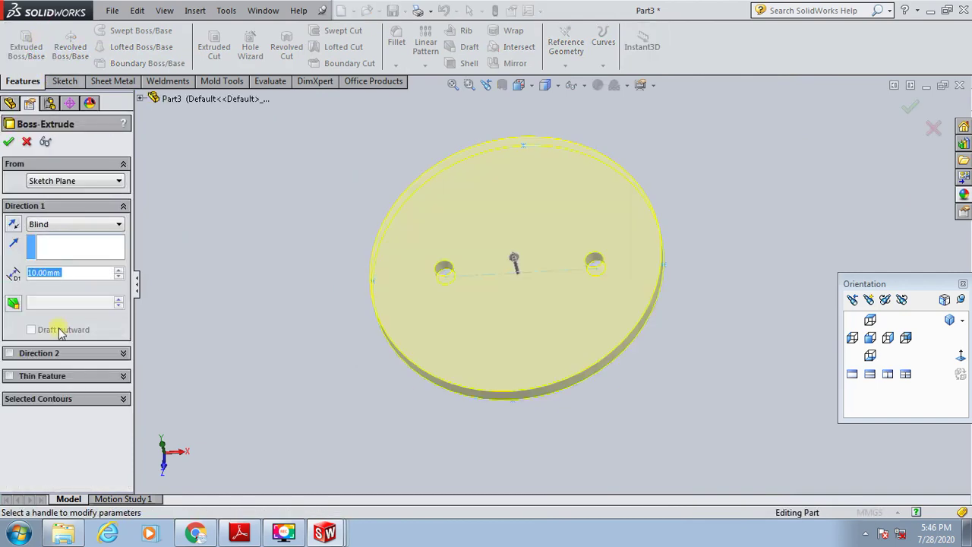
click(73, 221)
click(45, 282)
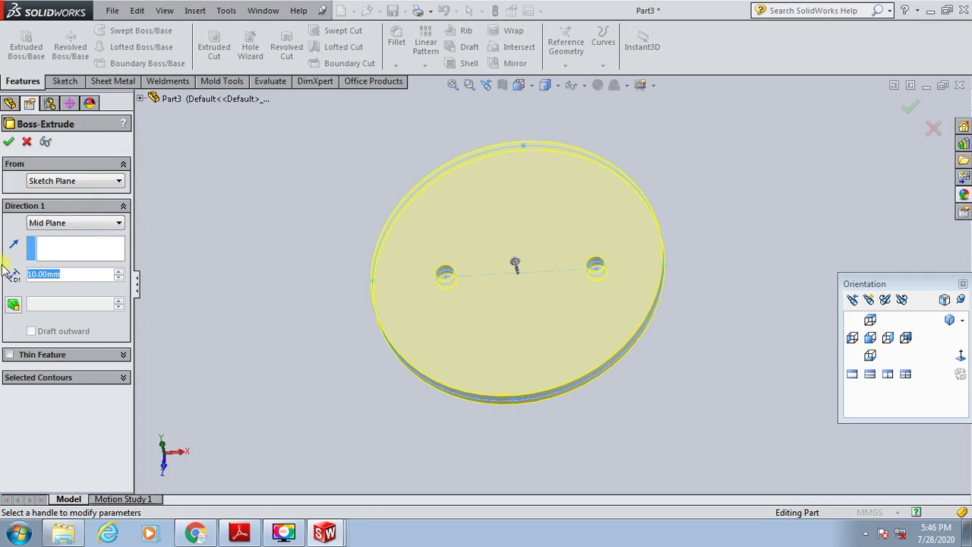
text(6)
key(Return)
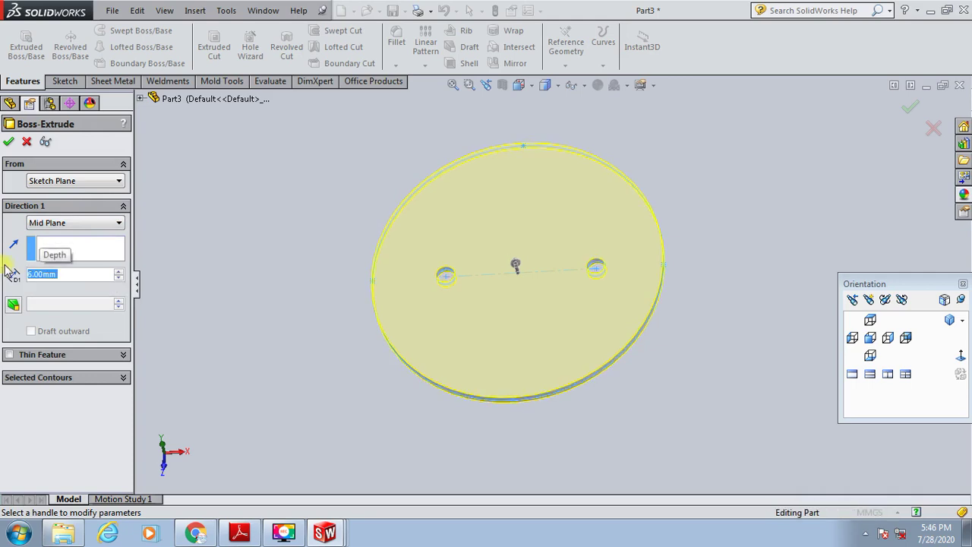
click(8, 140)
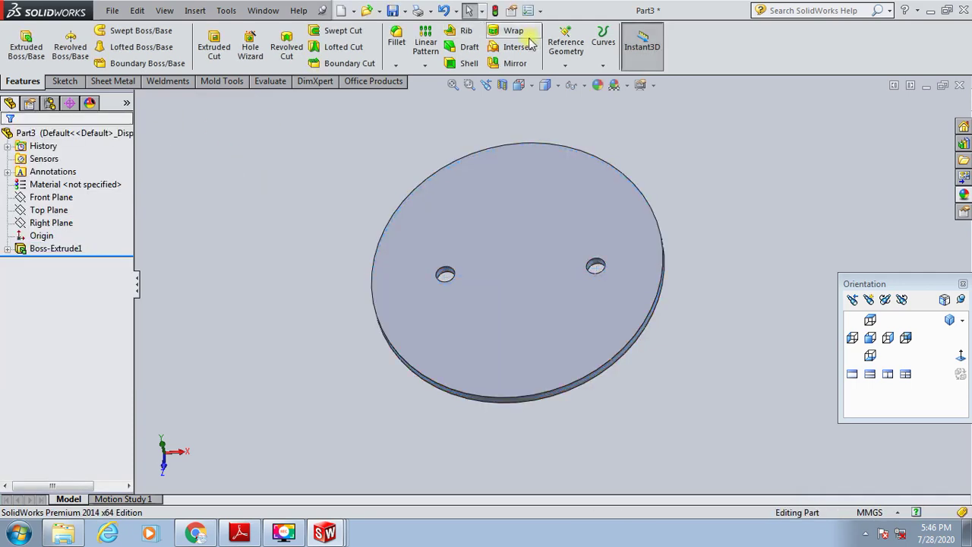
Colour the disc orange
click(597, 85)
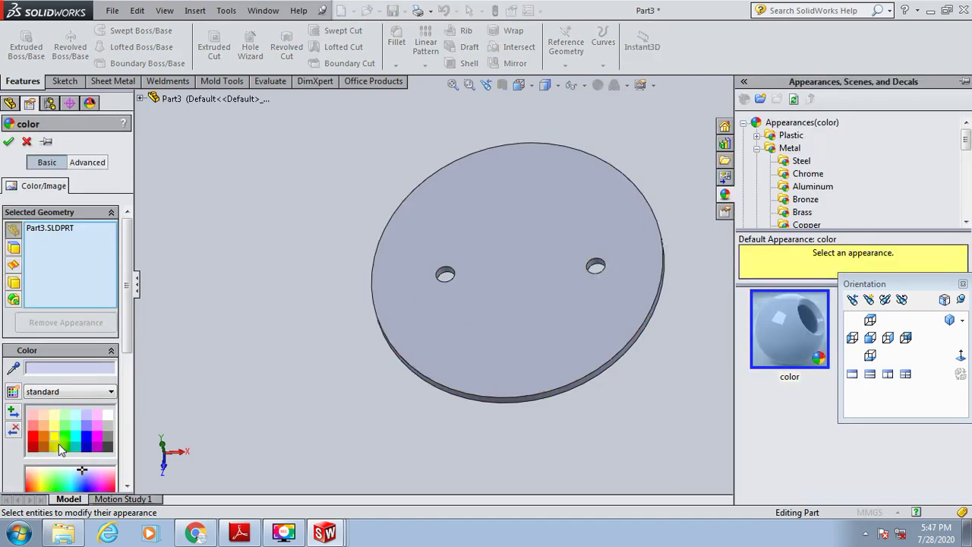
click(47, 438)
click(9, 141)
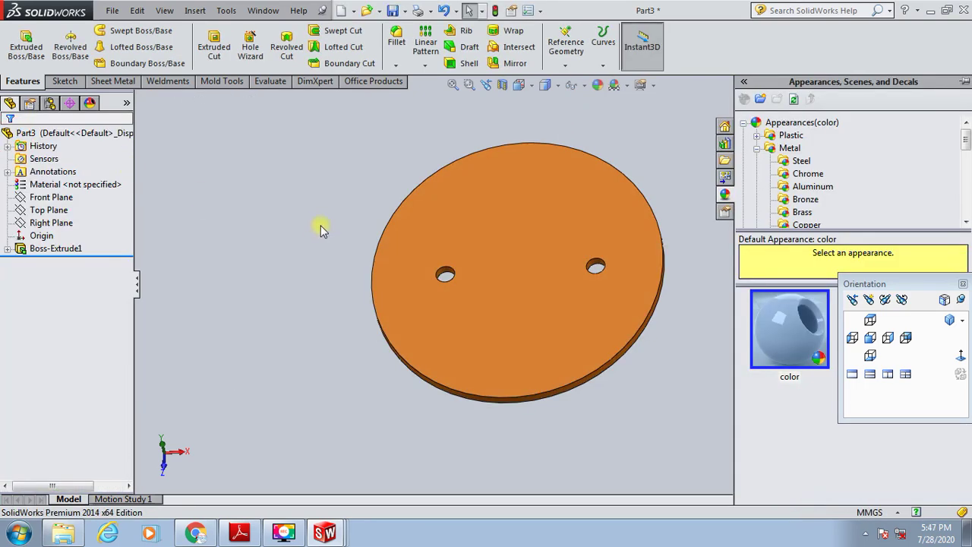
middle_drag(416, 391, 644, 303)
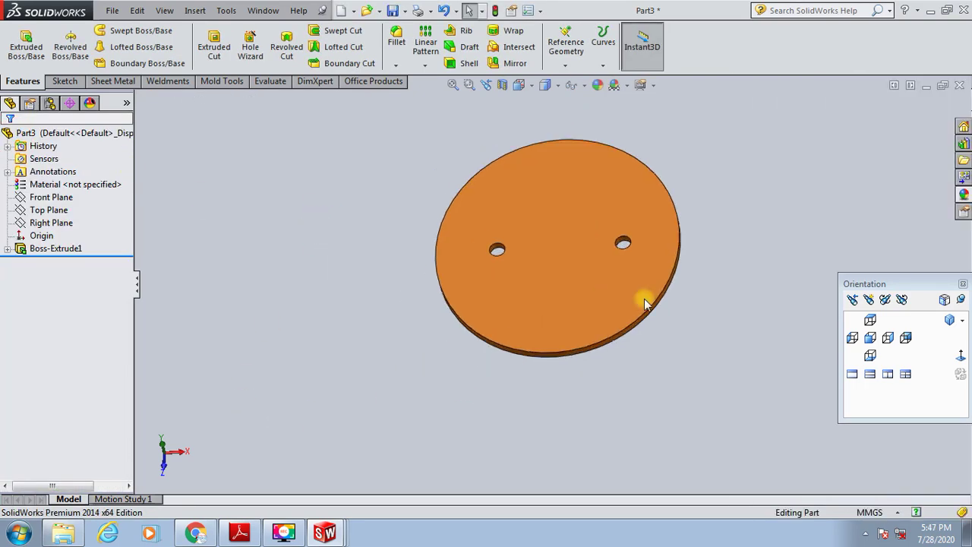
click(17, 535)
Save a Snipping Tool capture of the orange disc as image '1', then start saving the part
click(41, 274)
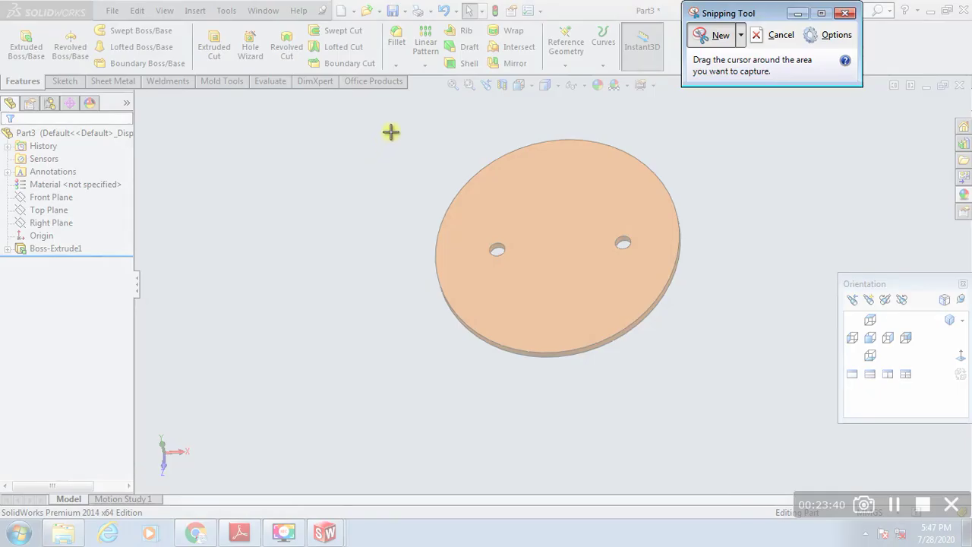
drag(392, 122, 707, 377)
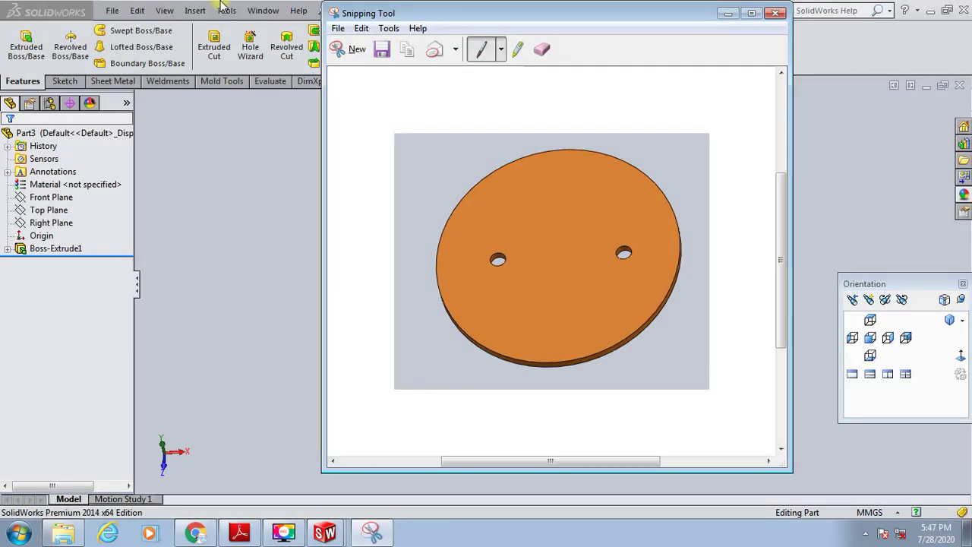
click(382, 50)
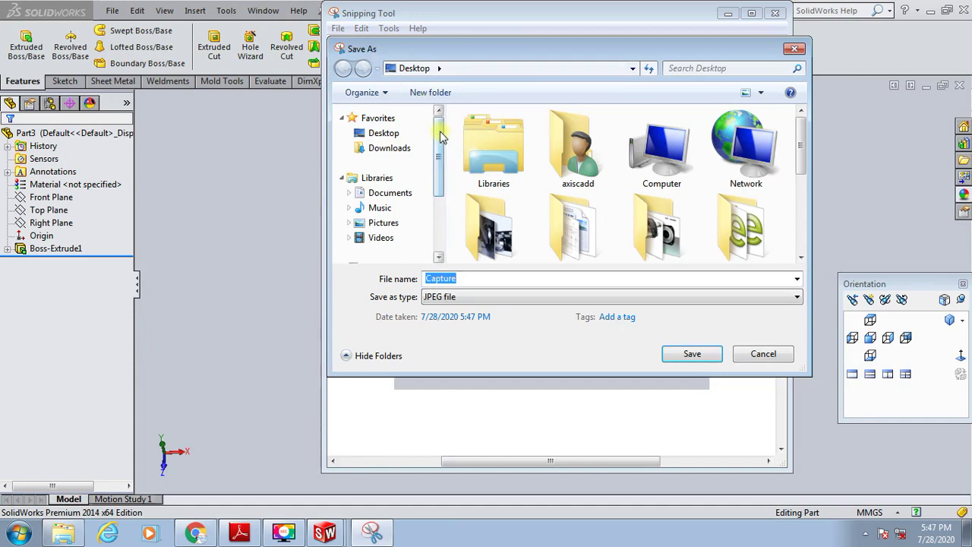
text(1)
key(Return)
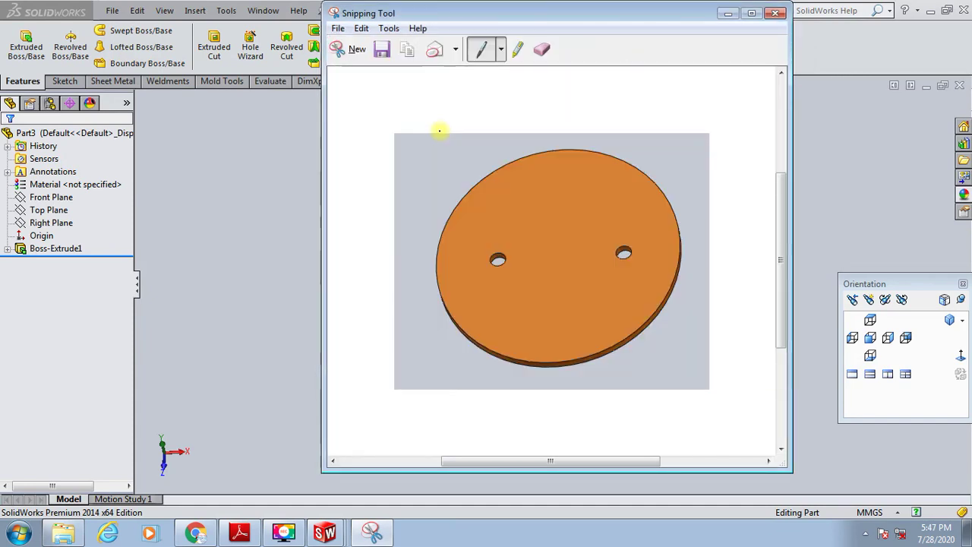
click(775, 13)
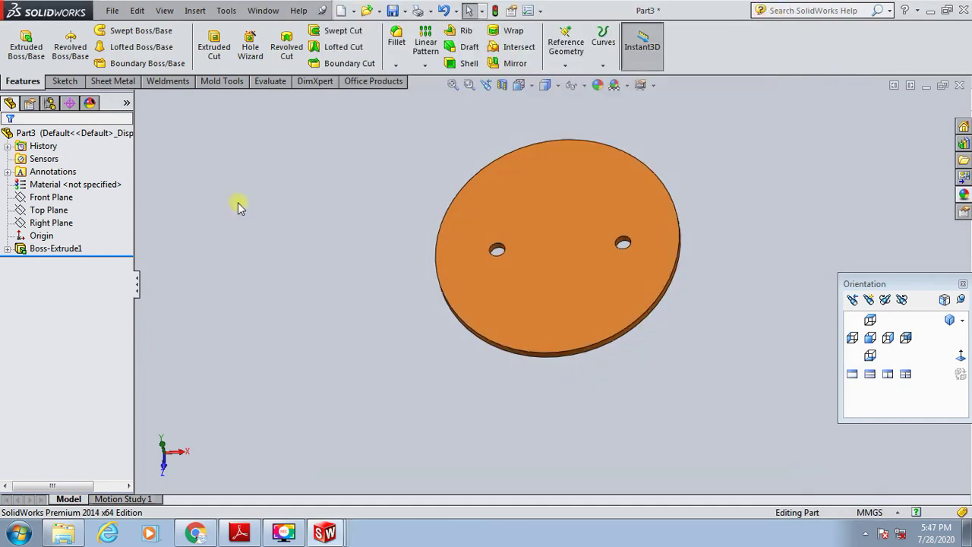
key(ctrl+s)
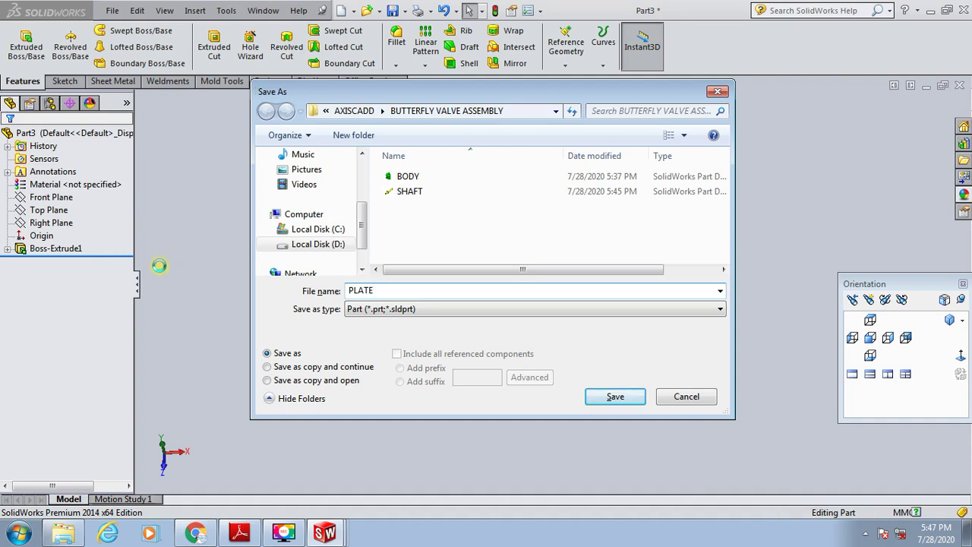
Create a new empty part document, Part4
click(341, 11)
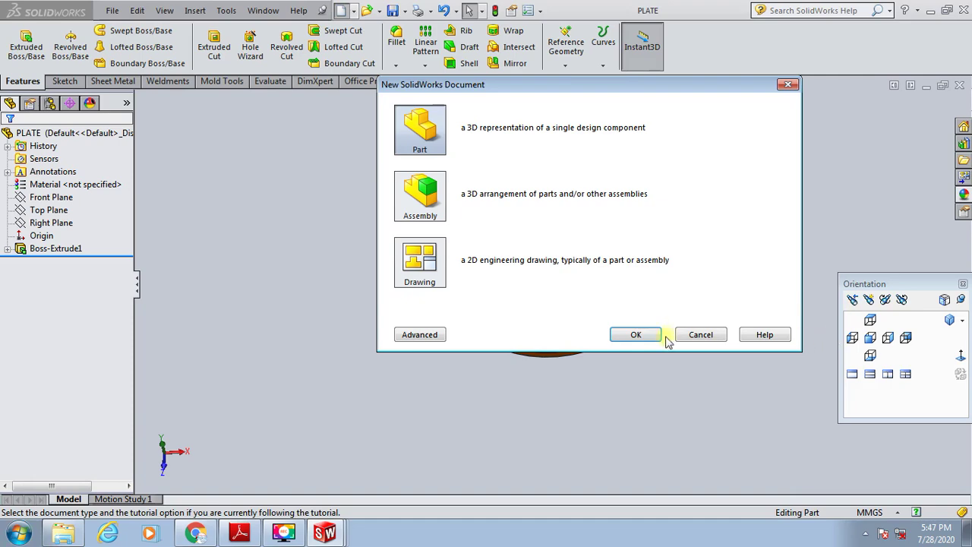
click(638, 334)
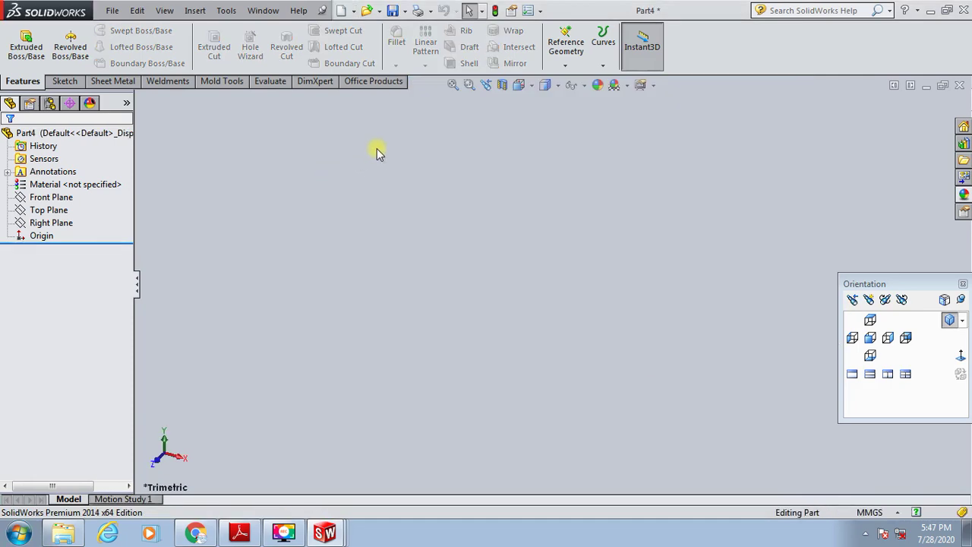
Sketch a hexagon centred on the origin on the Top Plane
click(73, 82)
click(19, 62)
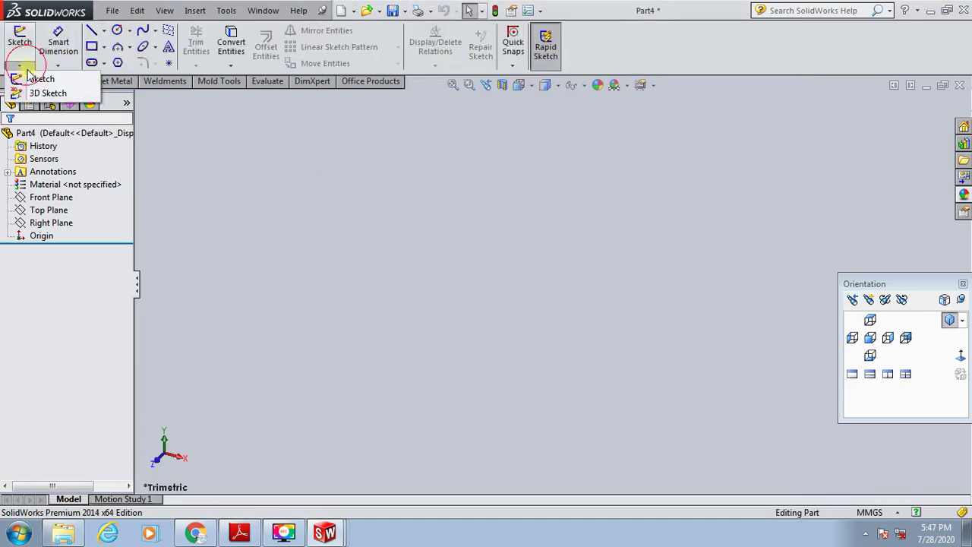
click(34, 77)
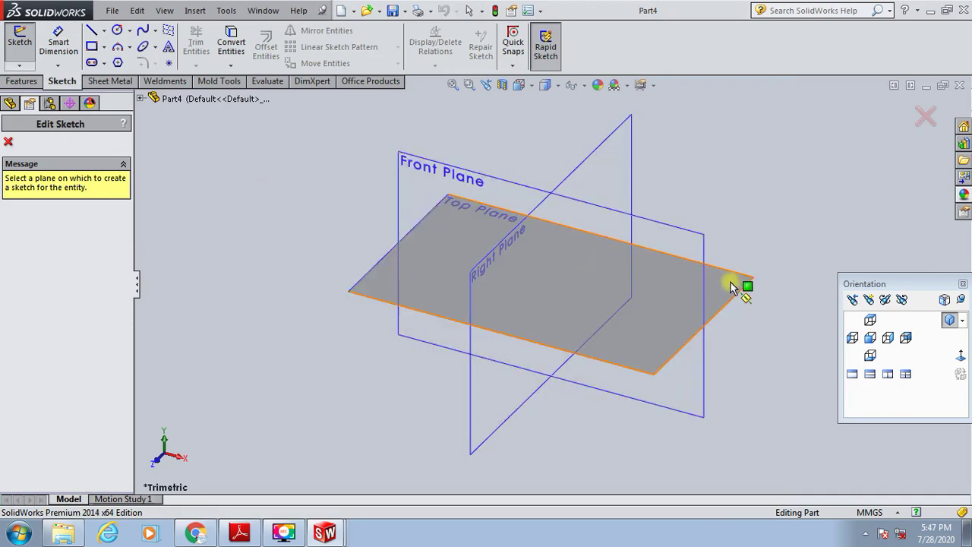
click(733, 282)
click(117, 63)
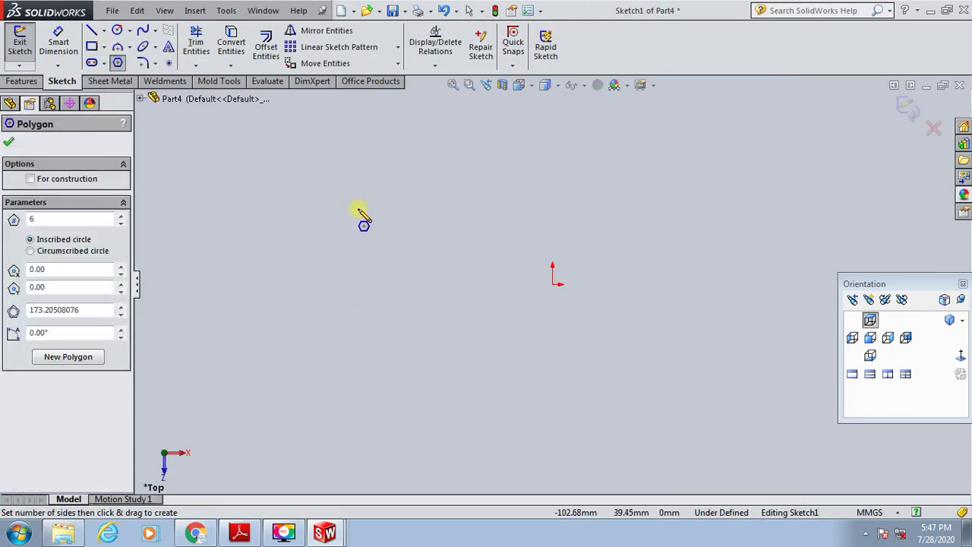
drag(553, 283, 614, 388)
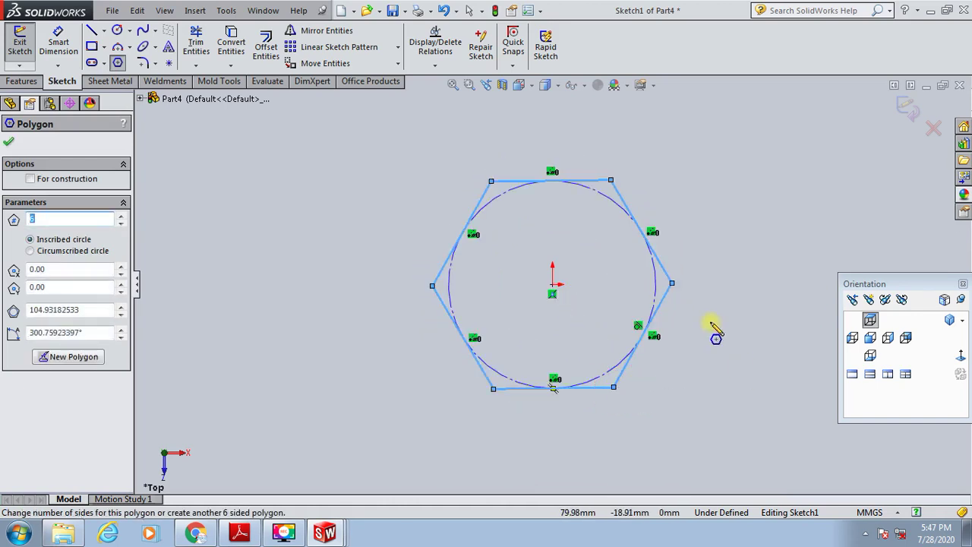
key(Escape)
Make the hexagon's bottom edge horizontal and dimension 69 mm across flats
click(581, 388)
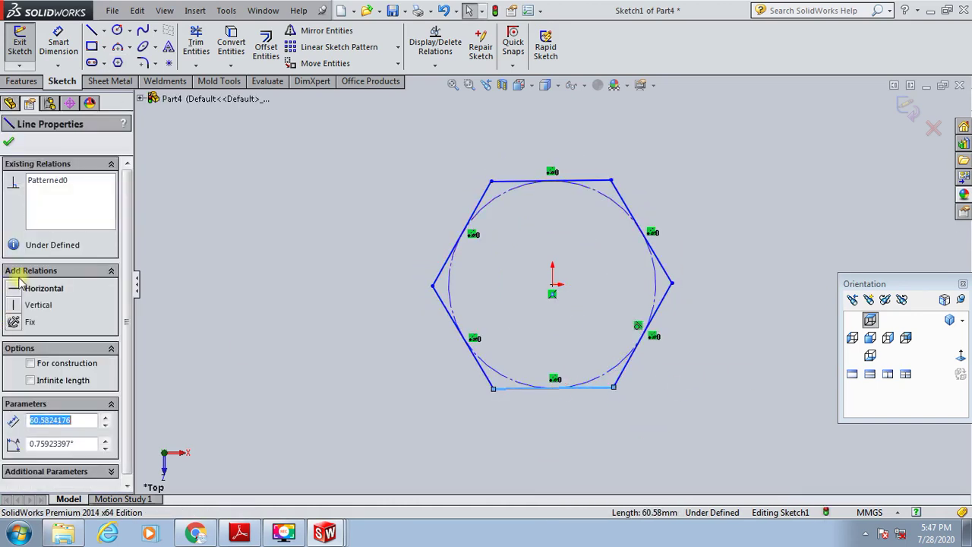
click(17, 287)
click(264, 230)
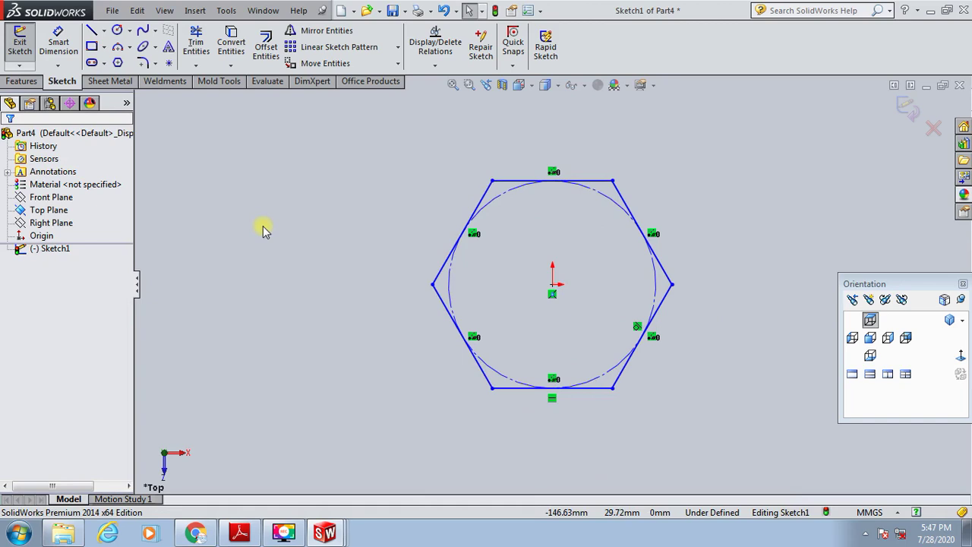
click(58, 43)
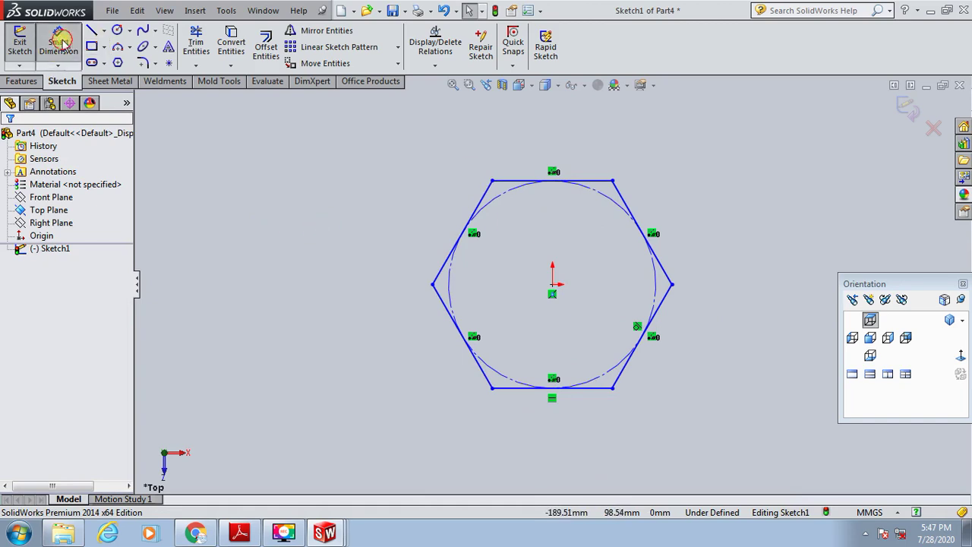
click(596, 185)
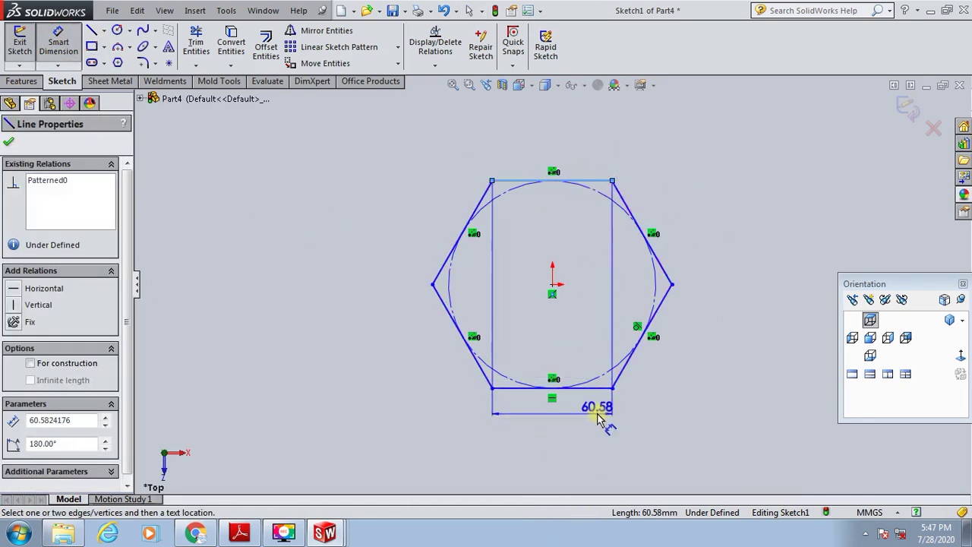
click(380, 369)
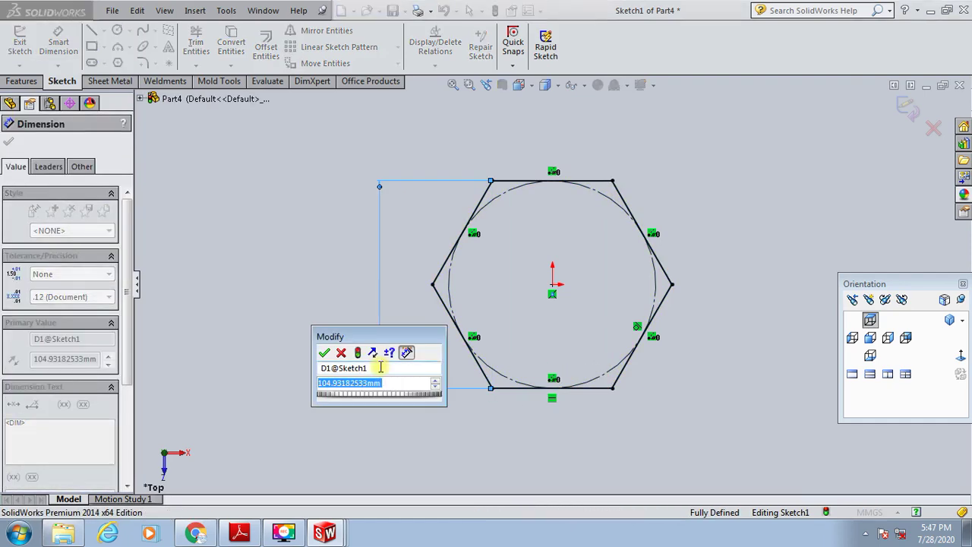
text(69)
key(Return)
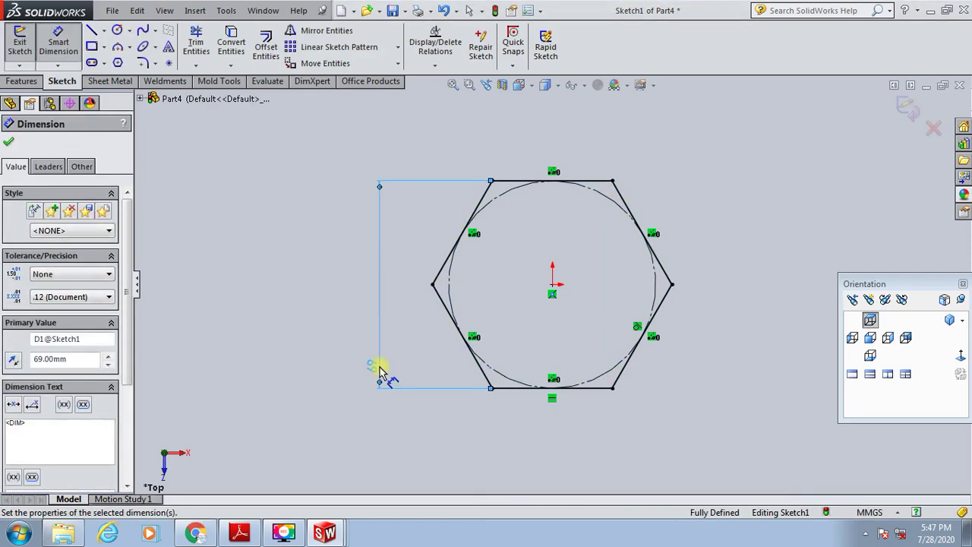
key(Escape)
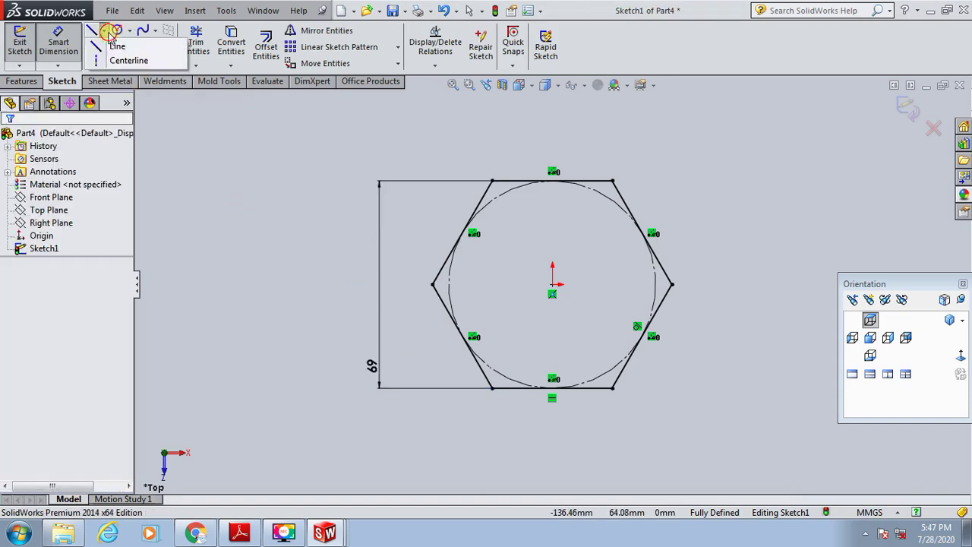
Draw a circle centred on the origin inside the hexagon
click(116, 32)
scroll(557, 250, down, 2)
scroll(558, 311, down, 2)
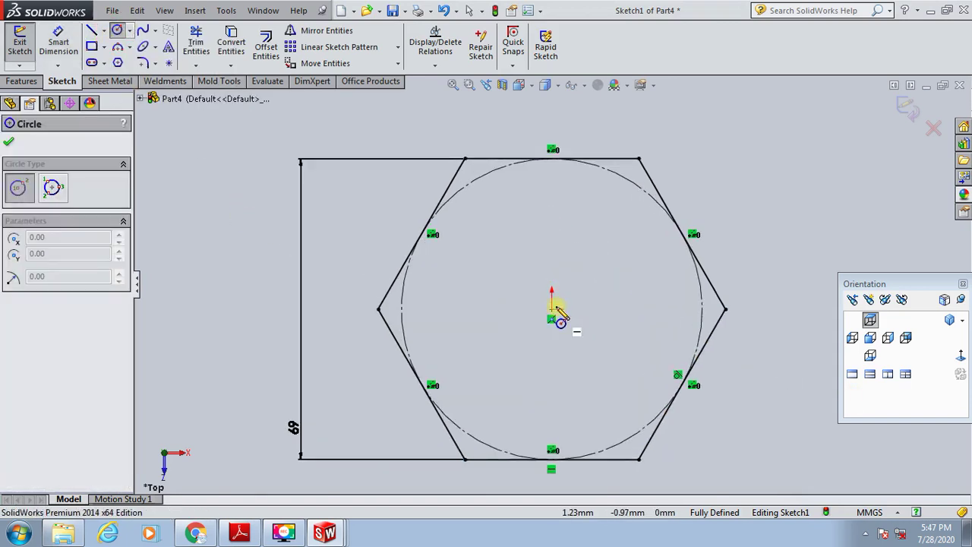
click(552, 309)
click(599, 224)
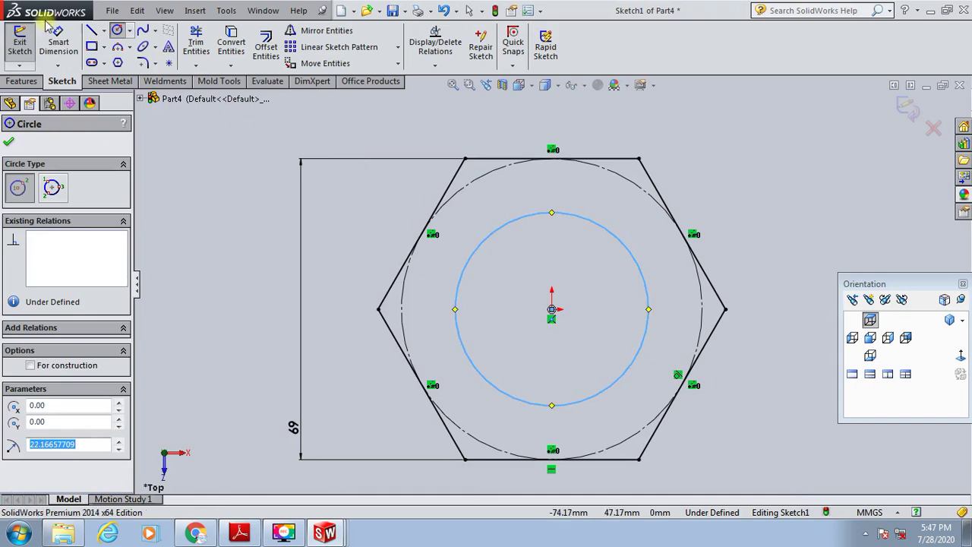
Dimension the circle to Ø37 and exit the sketch
click(58, 42)
click(512, 220)
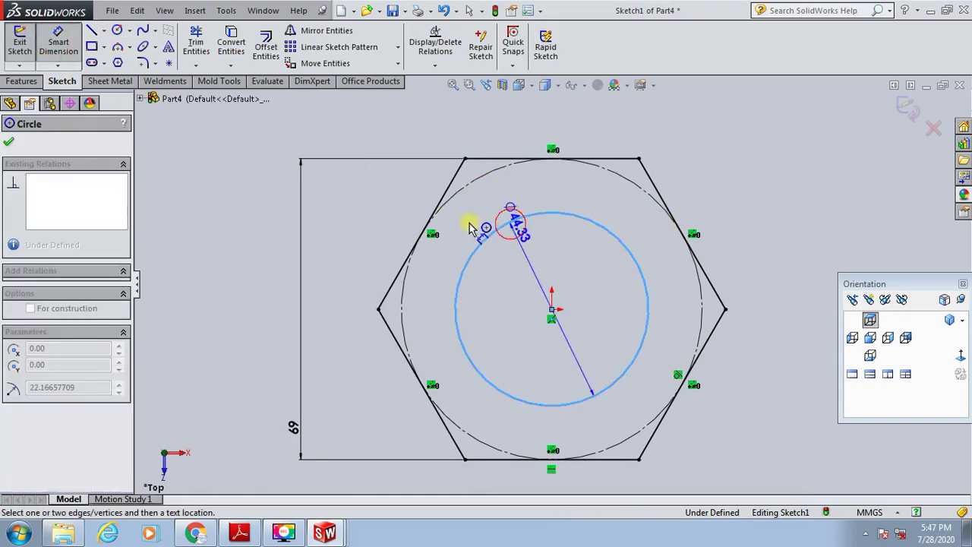
click(389, 223)
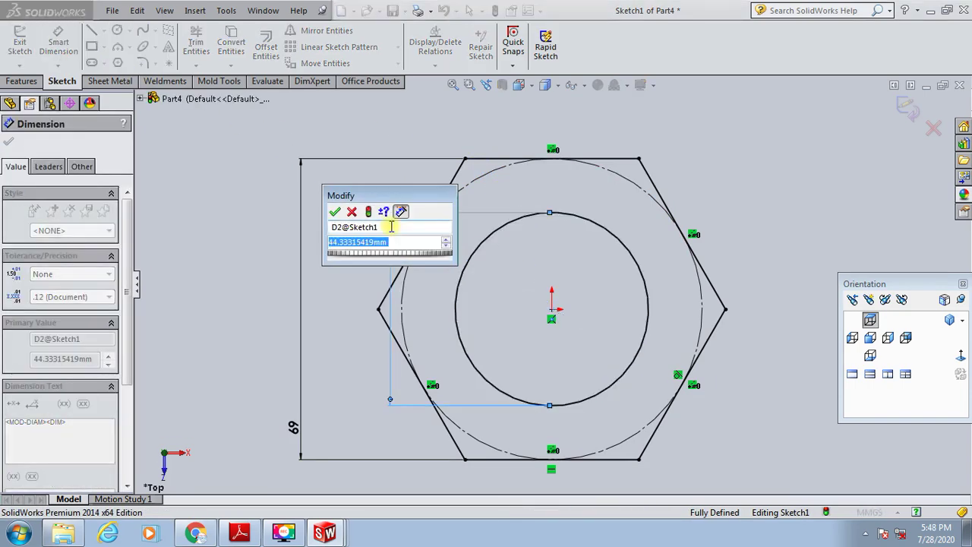
text(37)
key(Return)
click(787, 240)
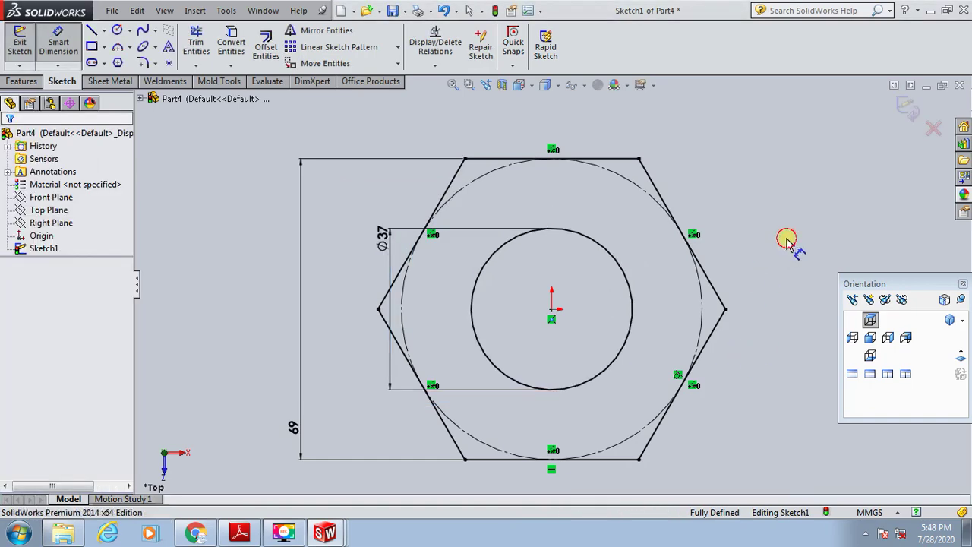
click(915, 114)
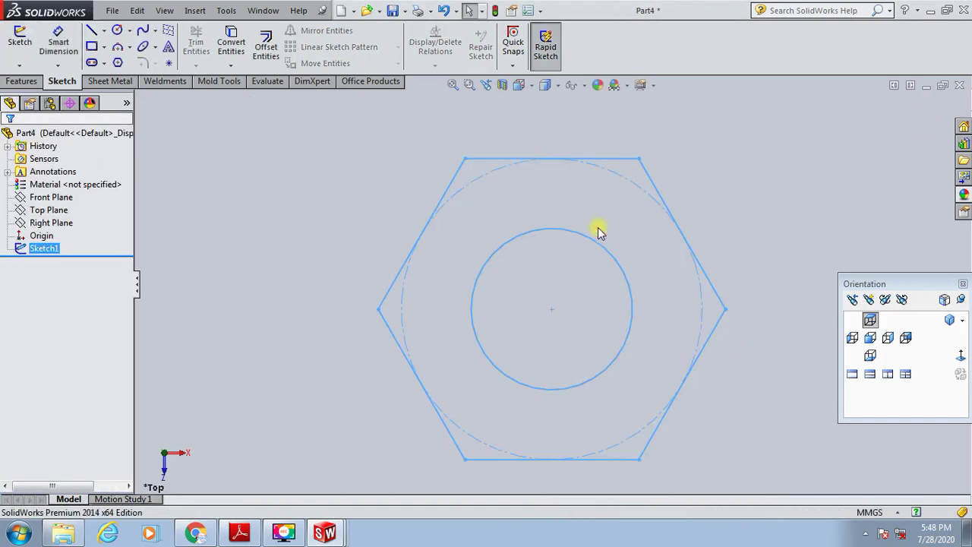
middle_drag(597, 231, 600, 115)
Extrude the hex sketch 25 mm Blind, retrying once, and view the nut isometrically
click(21, 81)
click(17, 40)
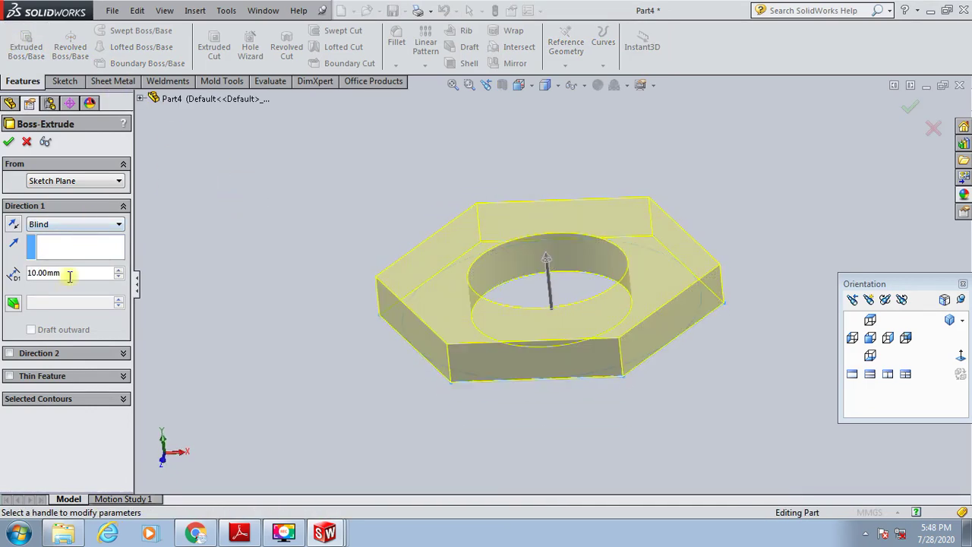
drag(70, 277, 8, 274)
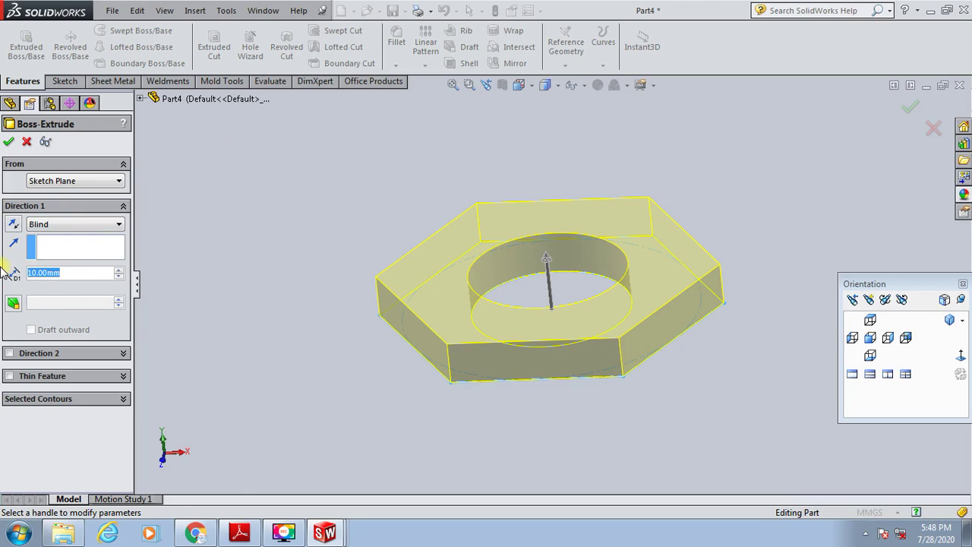
text(25)
key(Return)
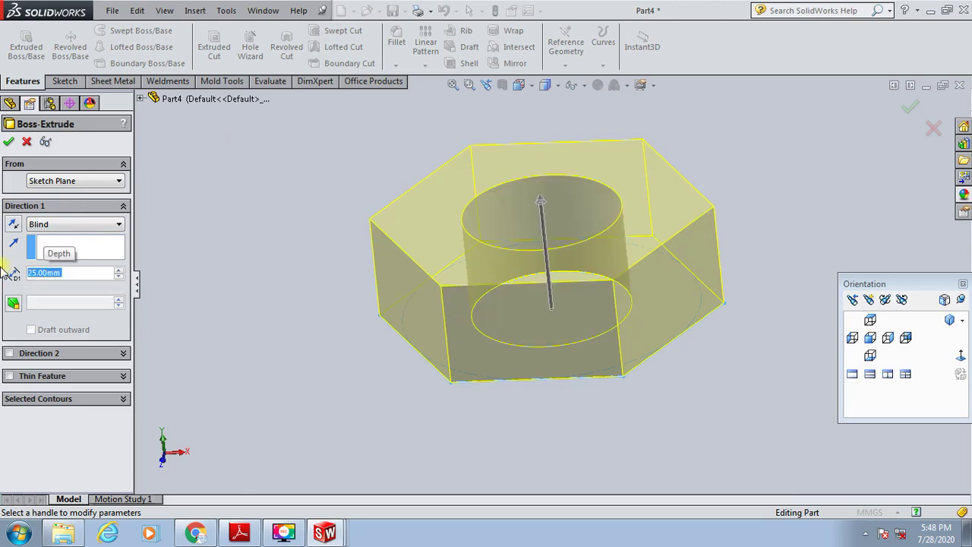
click(25, 142)
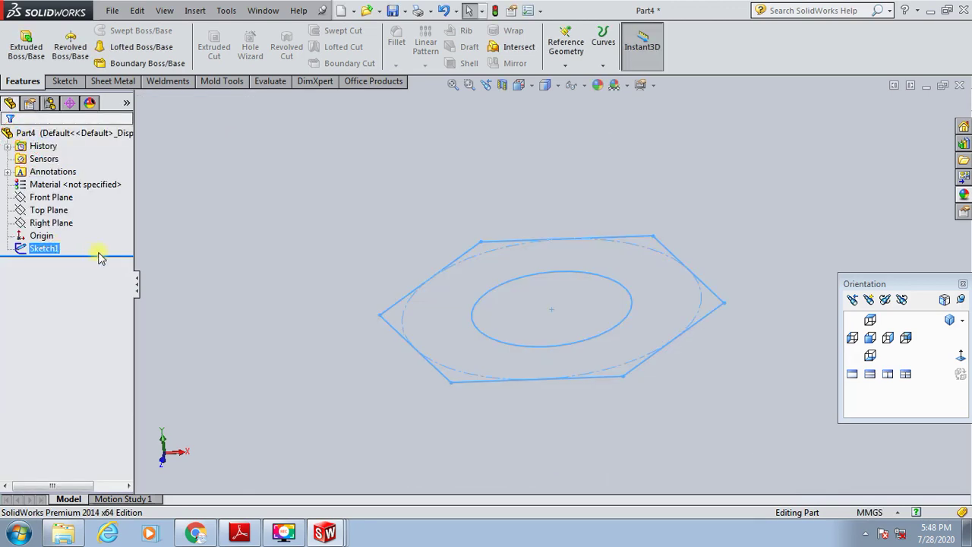
click(30, 38)
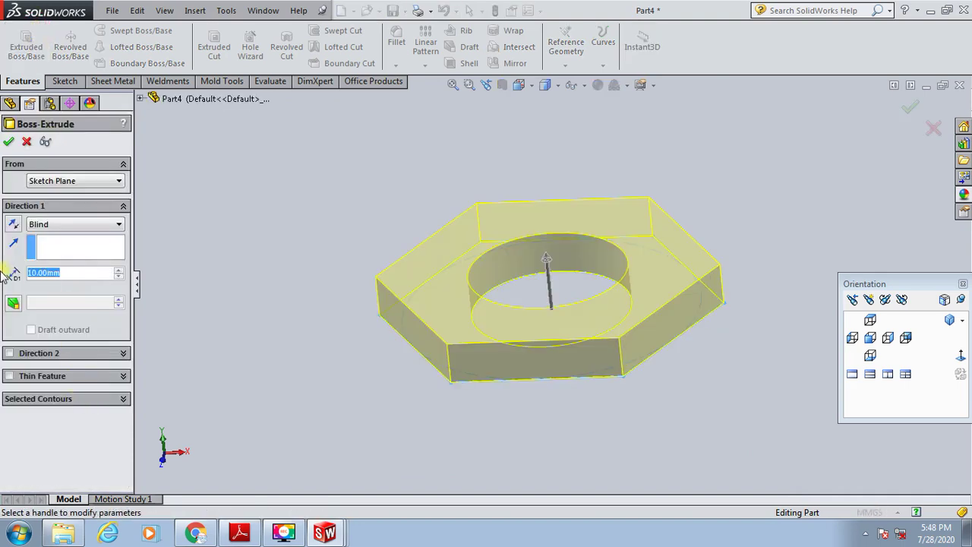
text(25)
key(Return)
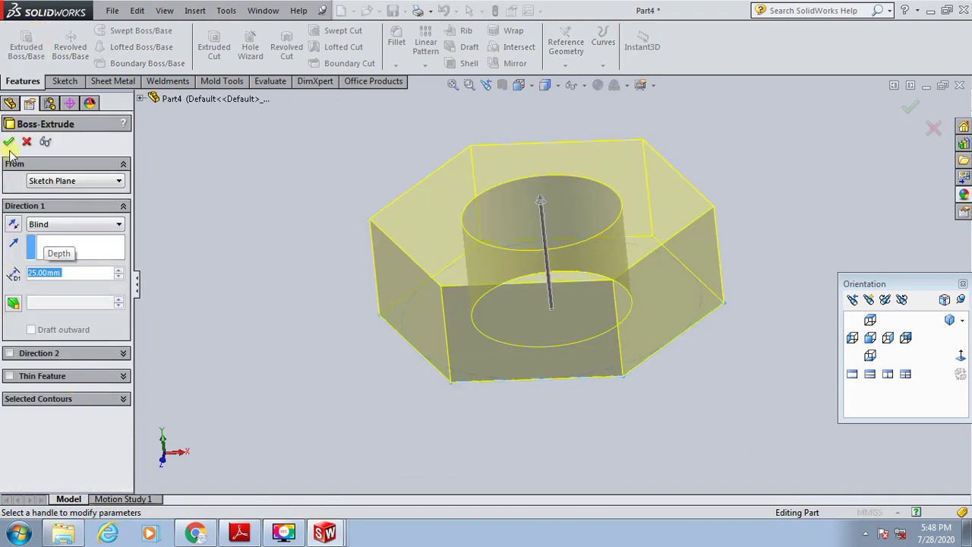
click(8, 142)
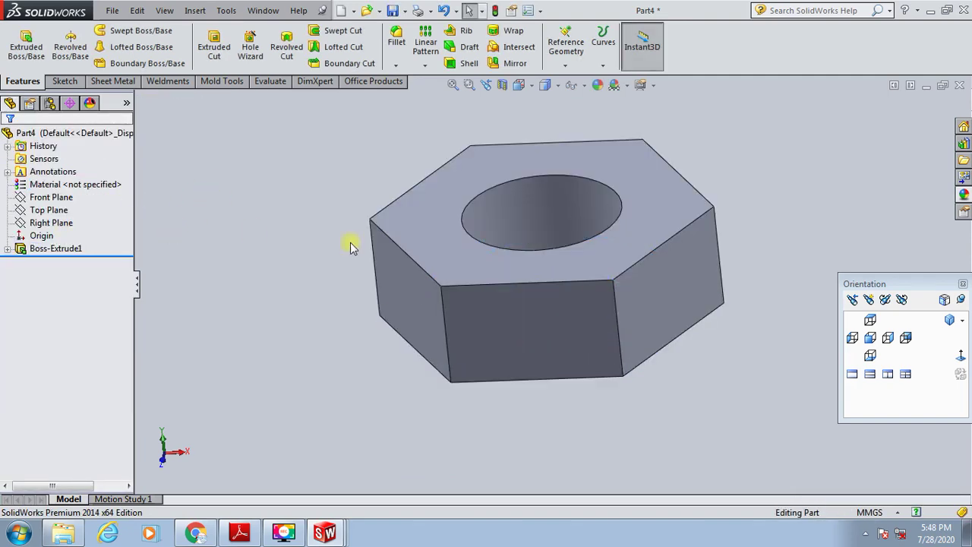
click(948, 322)
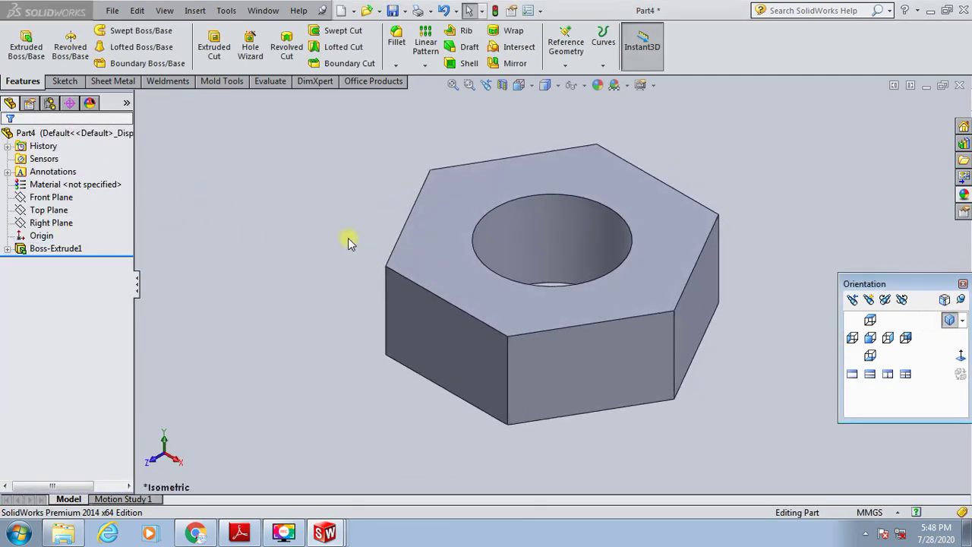
Start a 2D sketch on the Front Plane, viewed normal to it
click(50, 199)
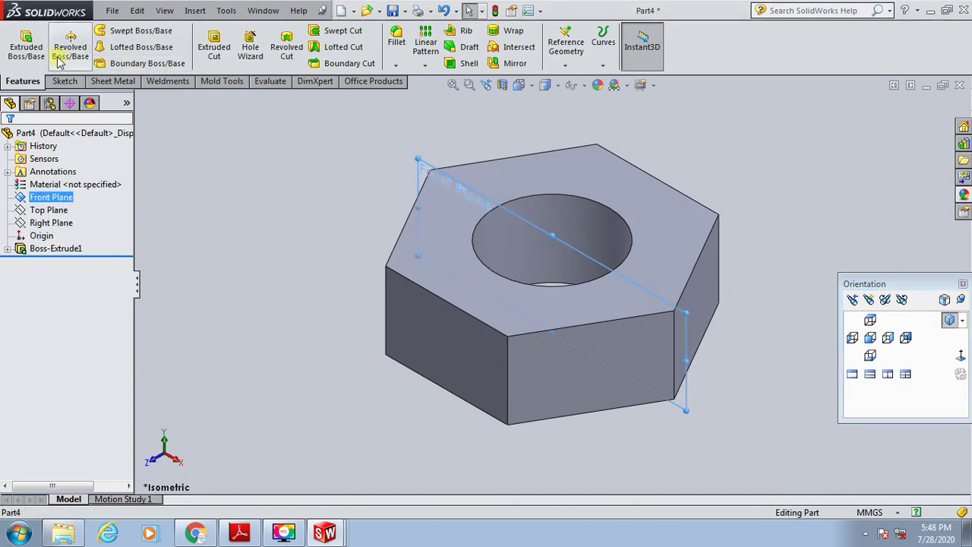
click(46, 82)
click(19, 65)
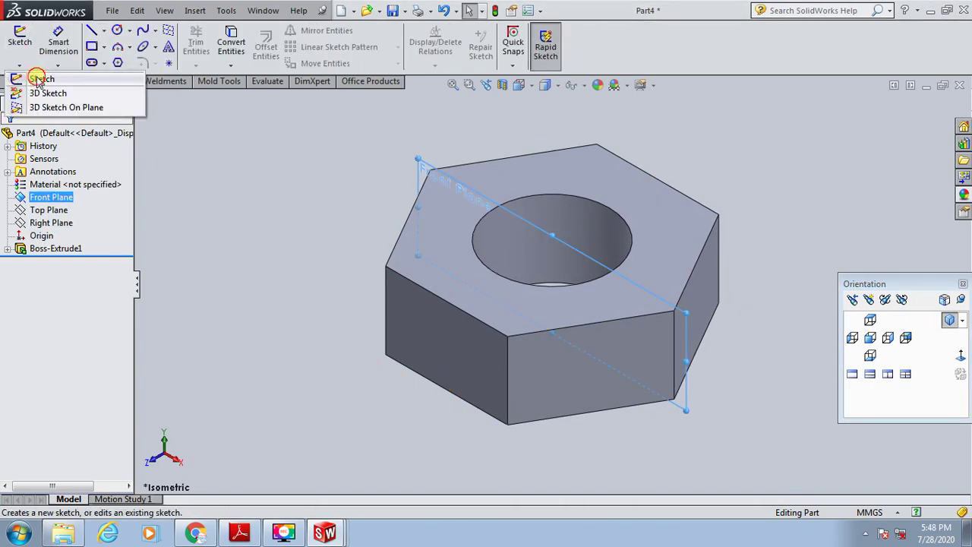
click(35, 81)
click(961, 354)
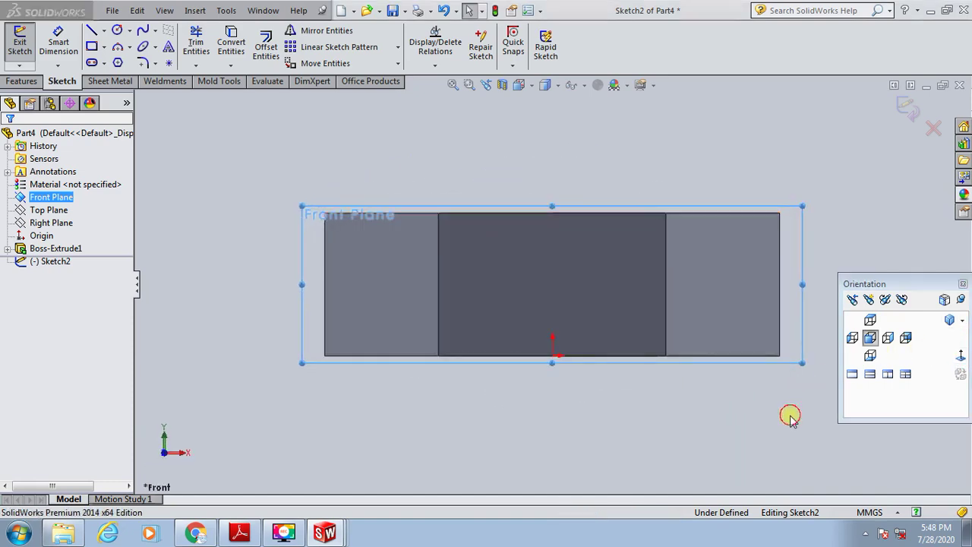
Draw a rectangle over the nut's right side
click(91, 46)
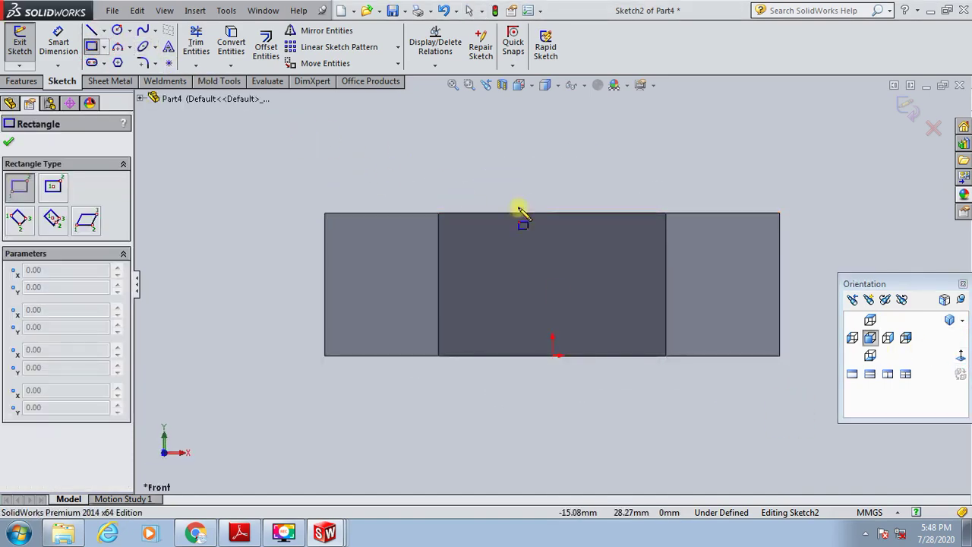
scroll(783, 269, down, 2)
click(553, 220)
click(738, 349)
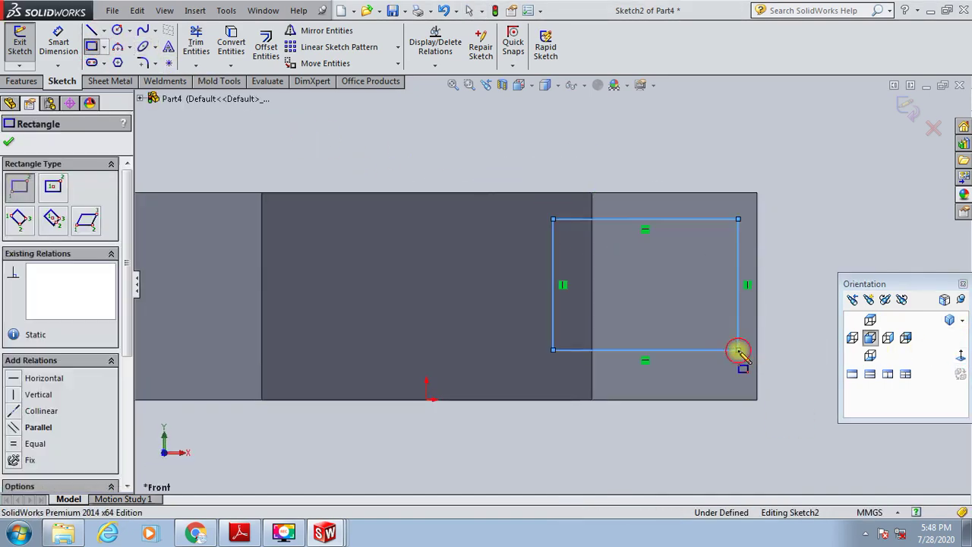
key(Escape)
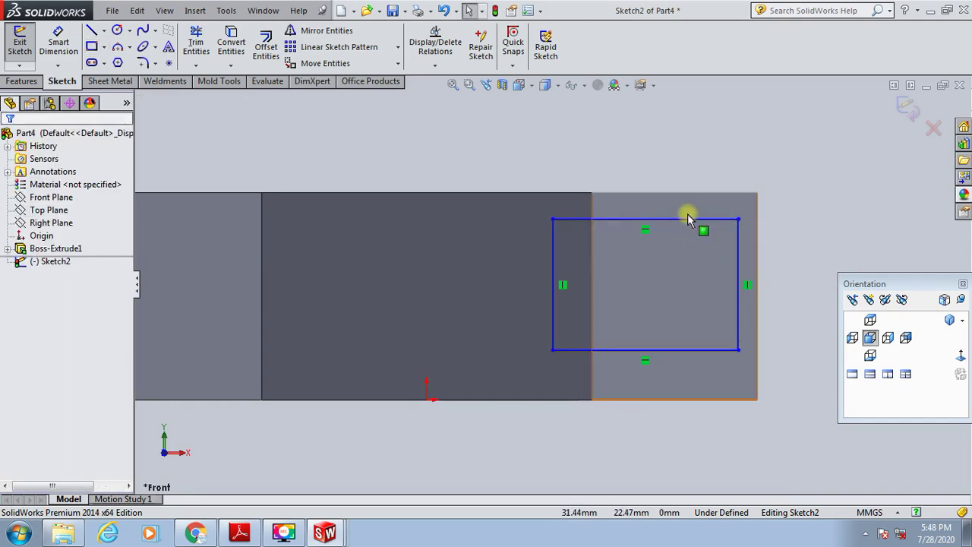
Make the rectangle's top and right lines collinear with the nut's top and right edges
click(691, 193)
ctrl+click(691, 194)
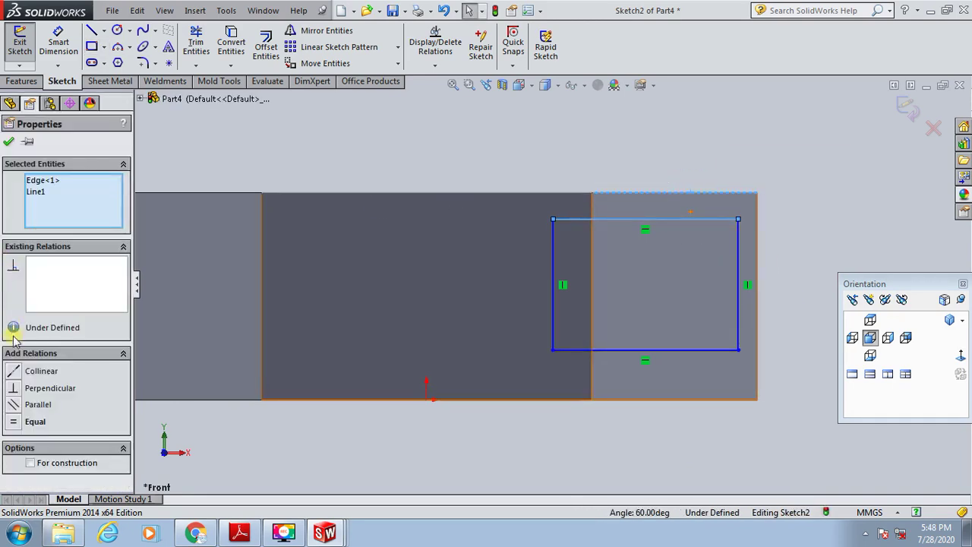
click(14, 371)
key(Escape)
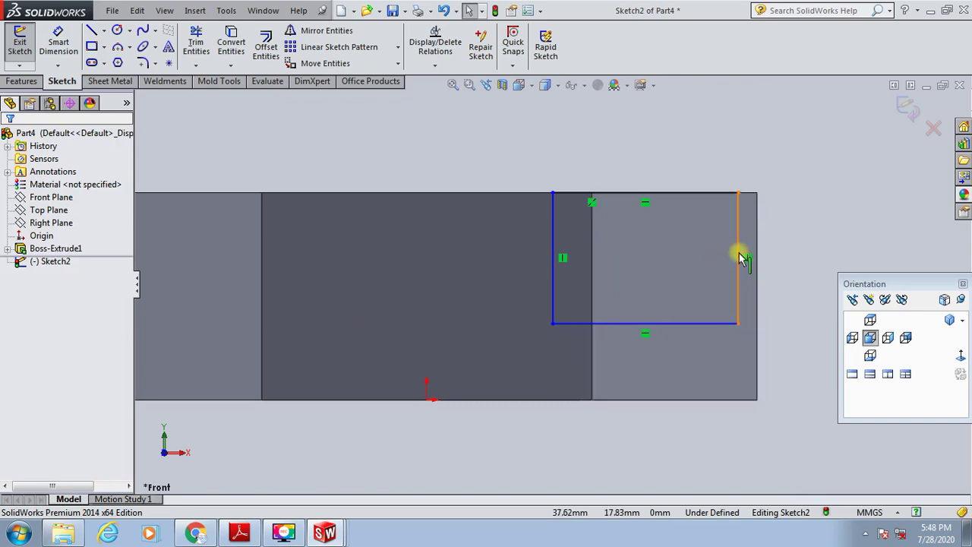
click(740, 258)
ctrl+click(757, 270)
click(13, 371)
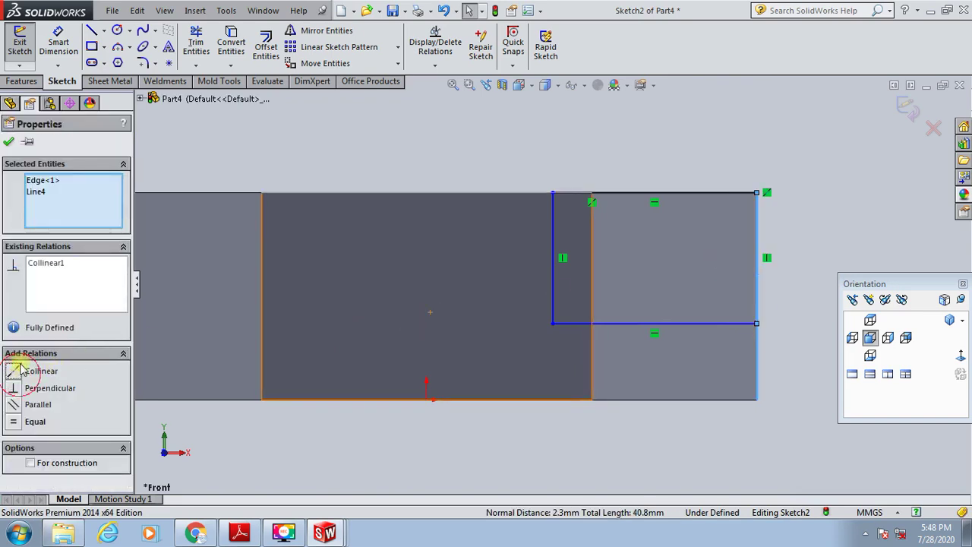
click(235, 130)
click(141, 63)
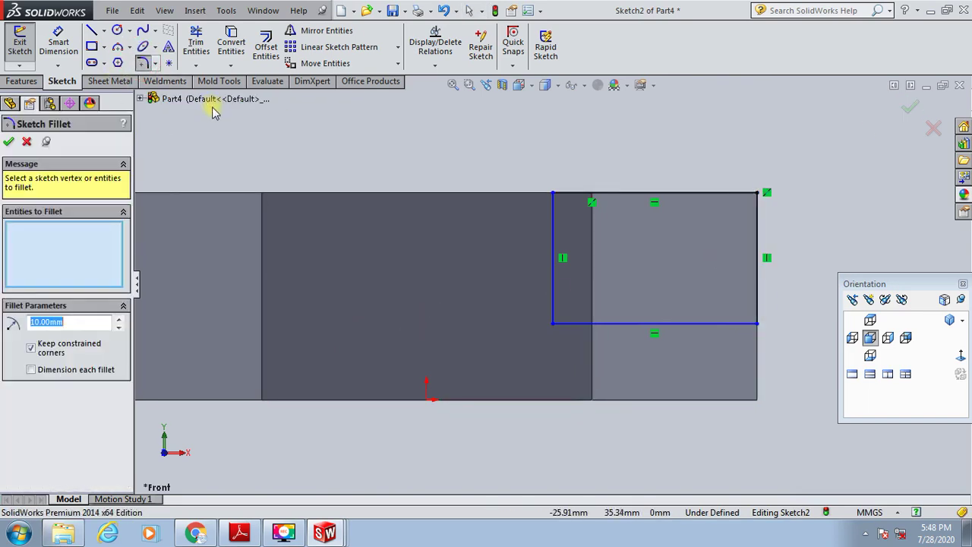
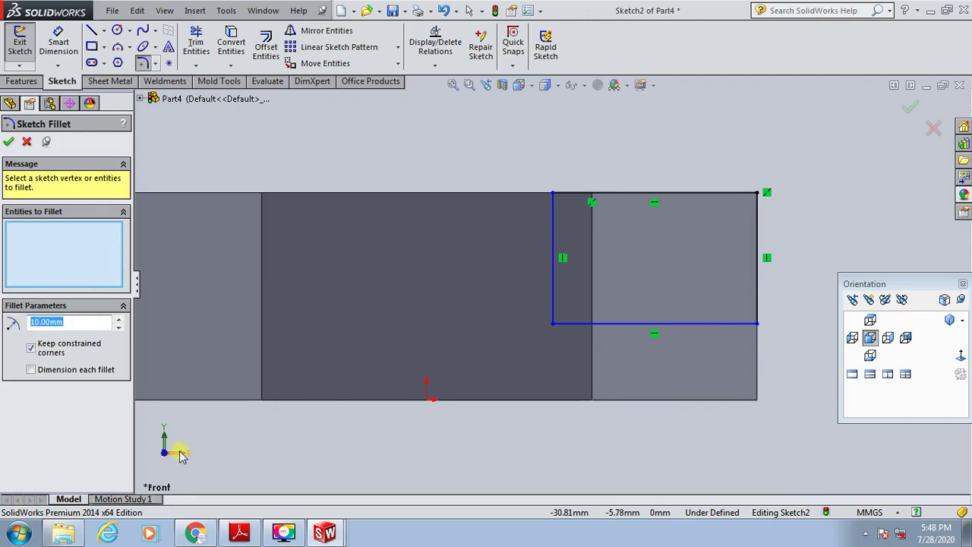
Round the profile's top-right corner at R10 and draw horizontal and vertical lines closing the arc ends
click(757, 193)
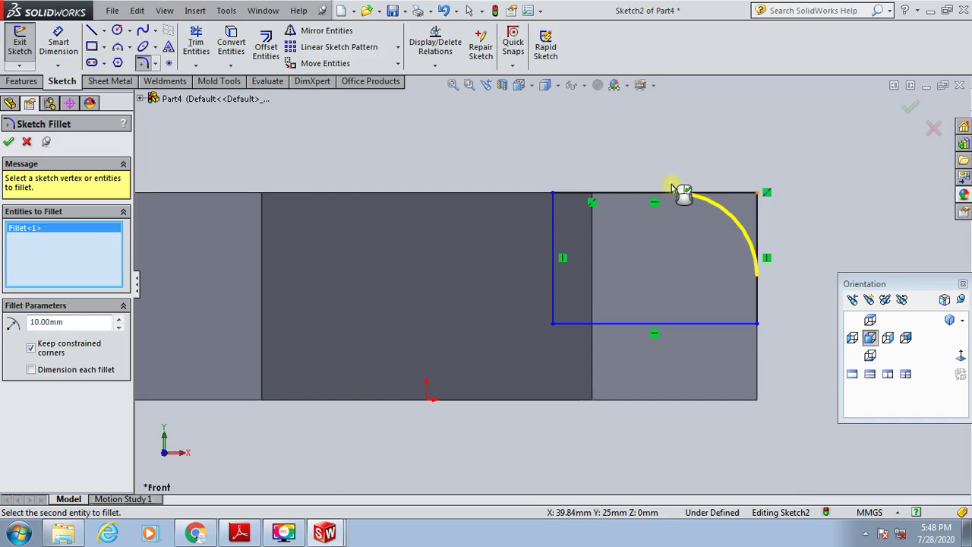
click(9, 141)
click(91, 30)
scroll(708, 211, down, 3)
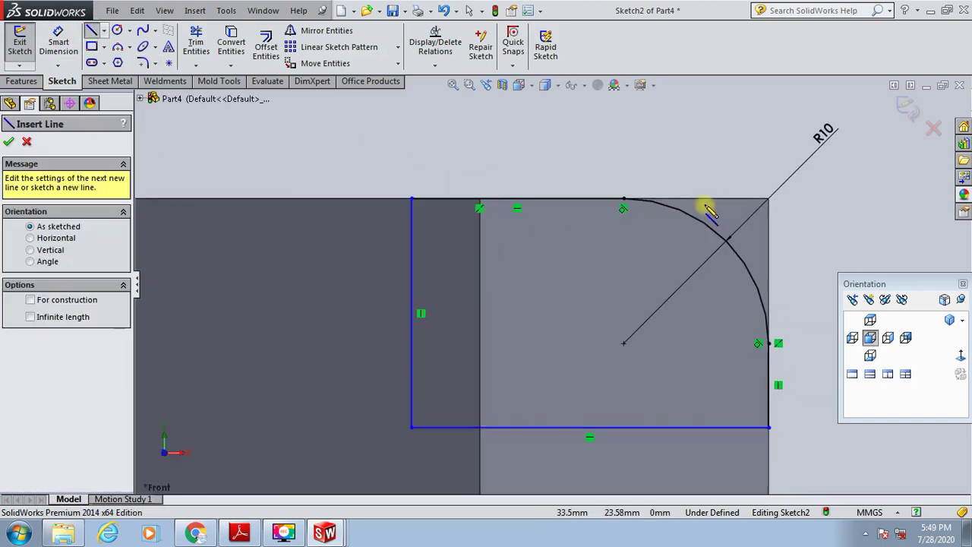
click(623, 199)
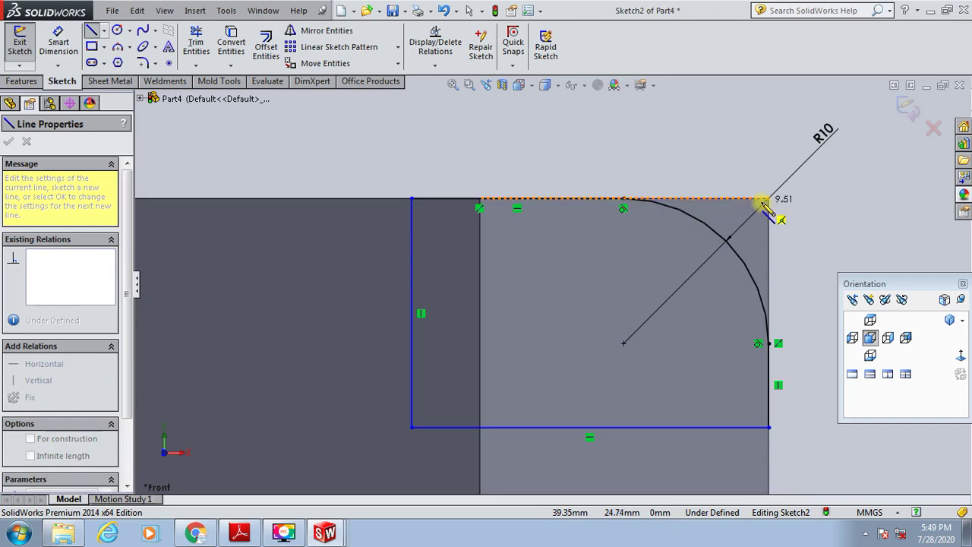
click(768, 199)
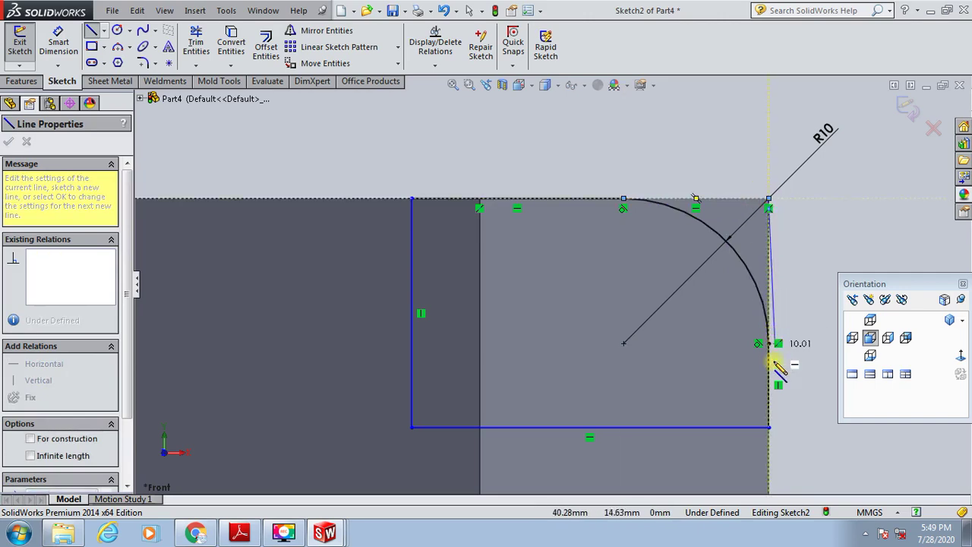
click(768, 342)
Trim away the leftover rectangle lines and add a vertical centerline up through the nut's middle
click(196, 41)
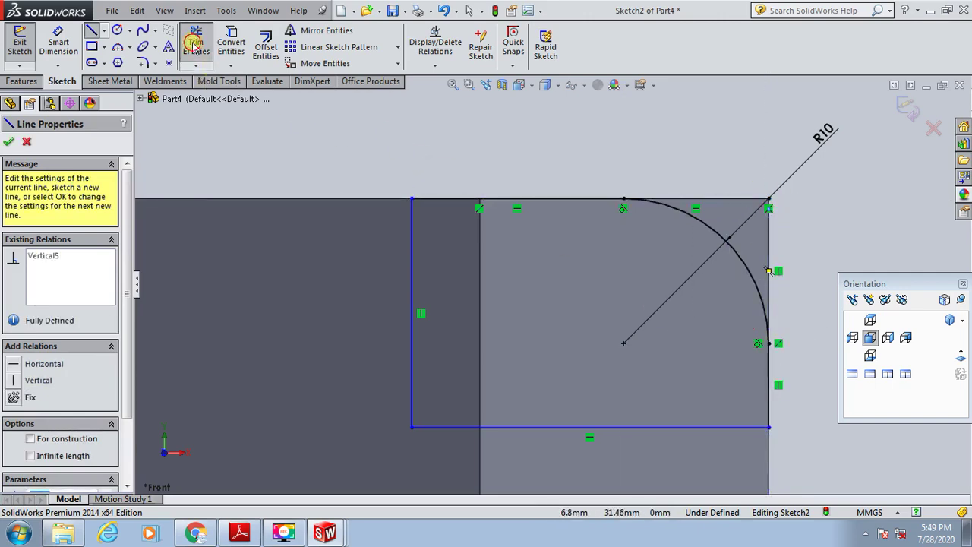
drag(403, 141, 777, 403)
key(f)
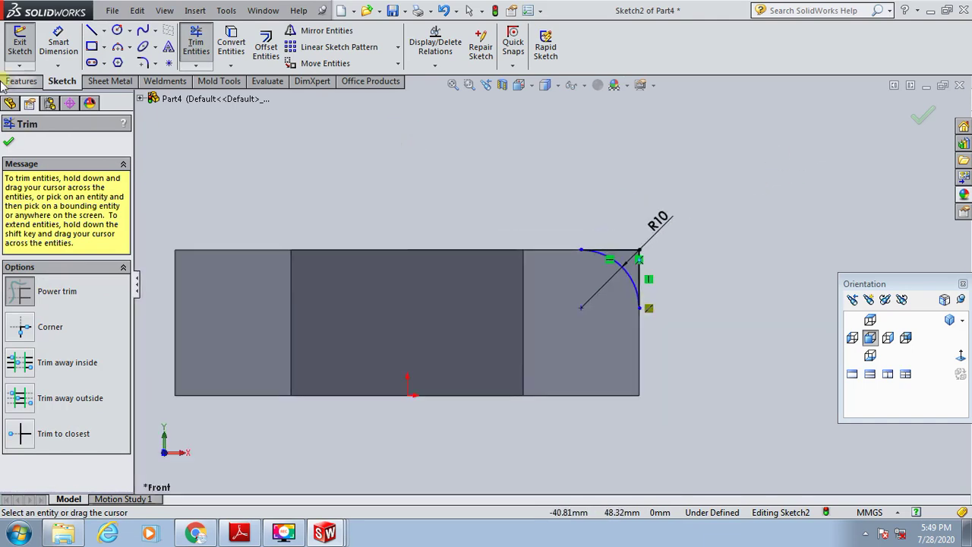
click(117, 46)
click(104, 31)
click(140, 59)
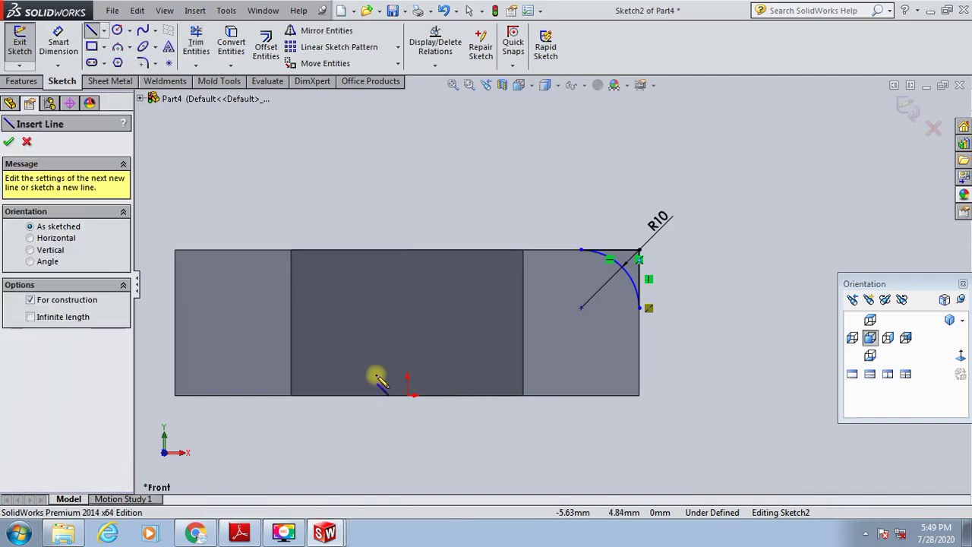
click(407, 394)
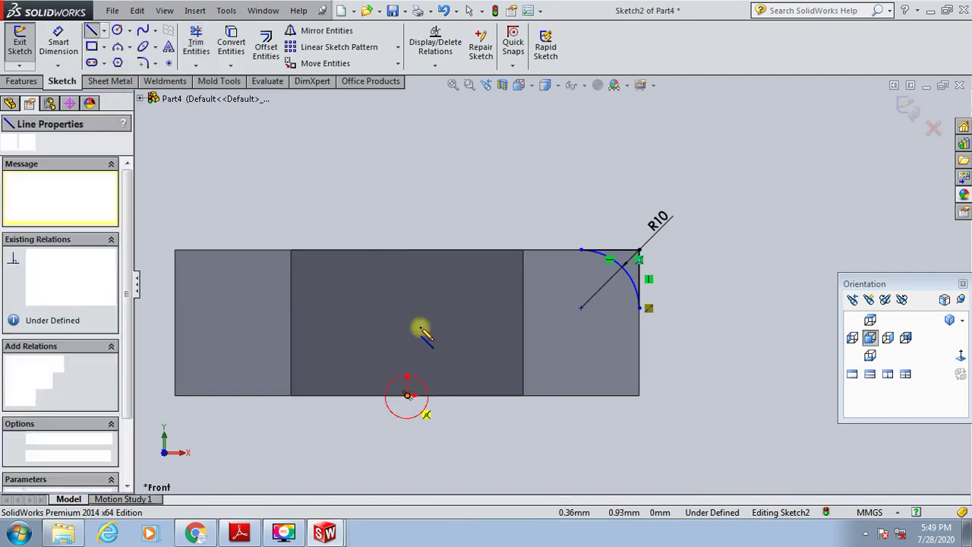
click(407, 205)
click(906, 107)
Revolve-cut the corner profile 360° around the centerline to round the nut's top edge
click(906, 106)
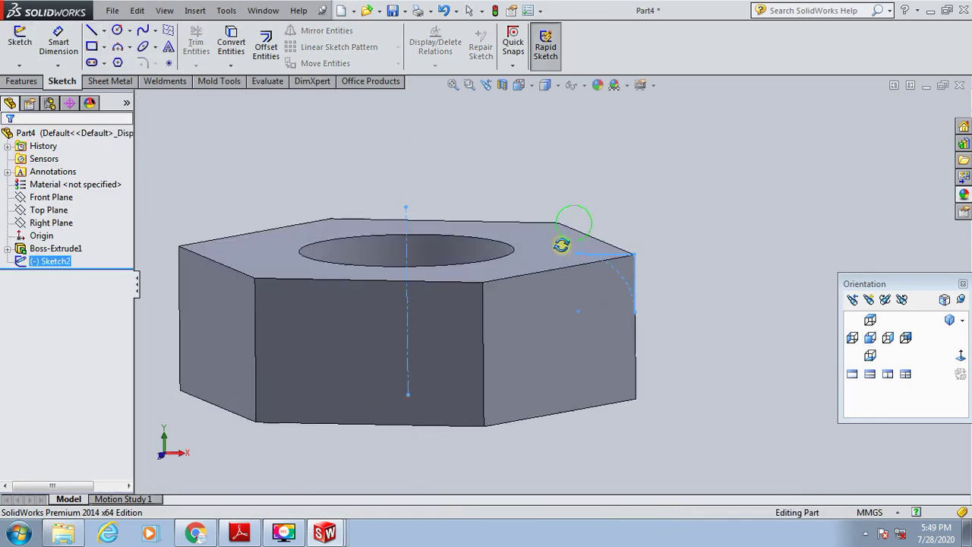
click(23, 80)
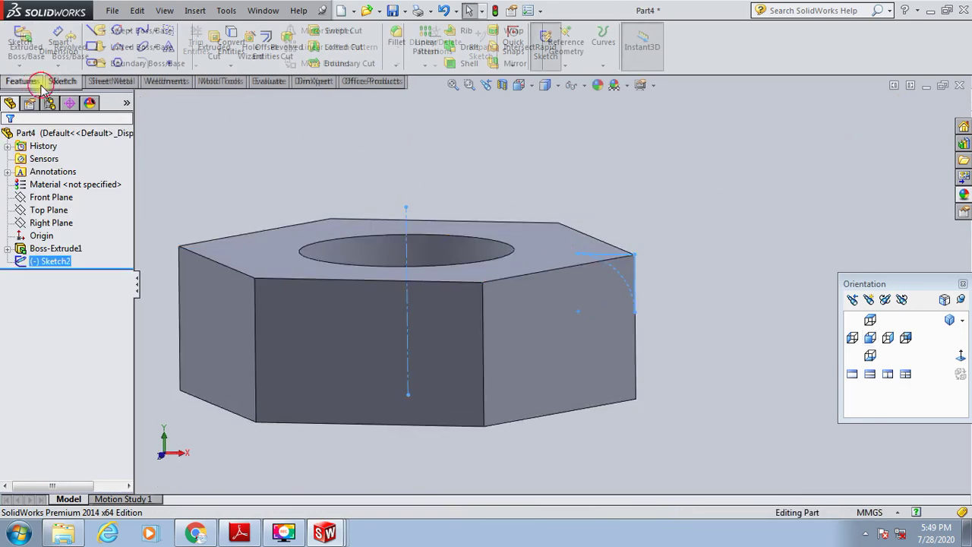
click(285, 44)
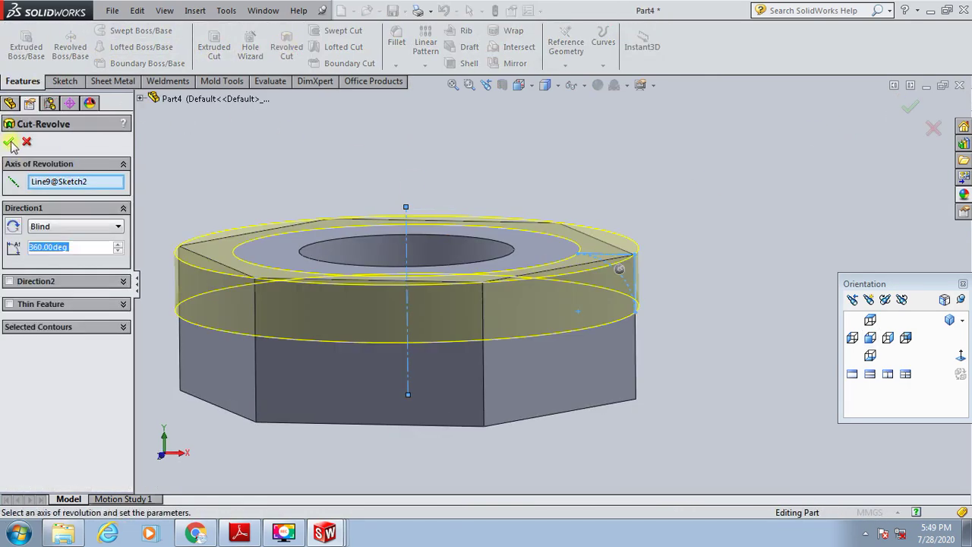
key(Return)
mouse_move(557, 164)
middle_down()
mouse_move(538, 245)
mouse_move(577, 202)
mouse_move(572, 232)
mouse_move(585, 278)
middle_up()
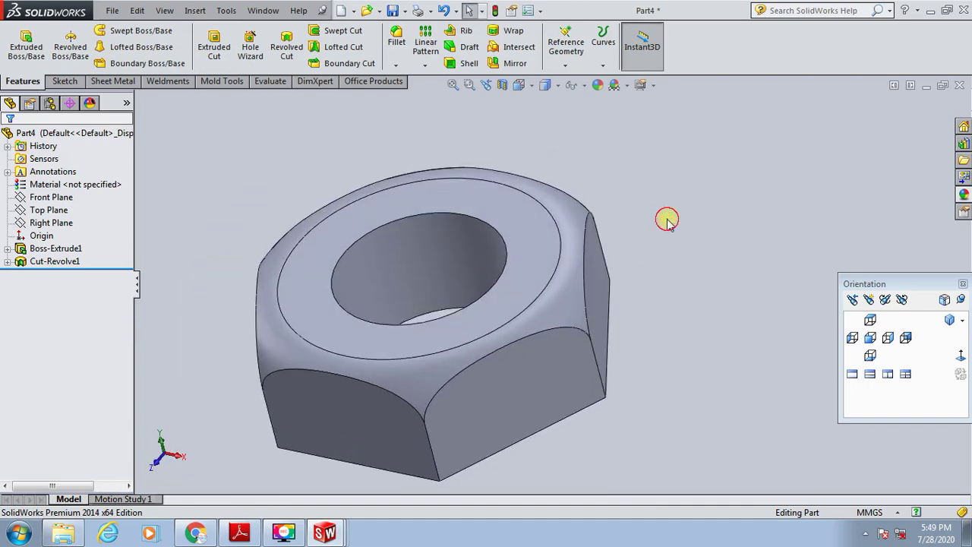
Apply a teal colour appearance to the whole nut and orbit to view its hexagonal top
click(597, 84)
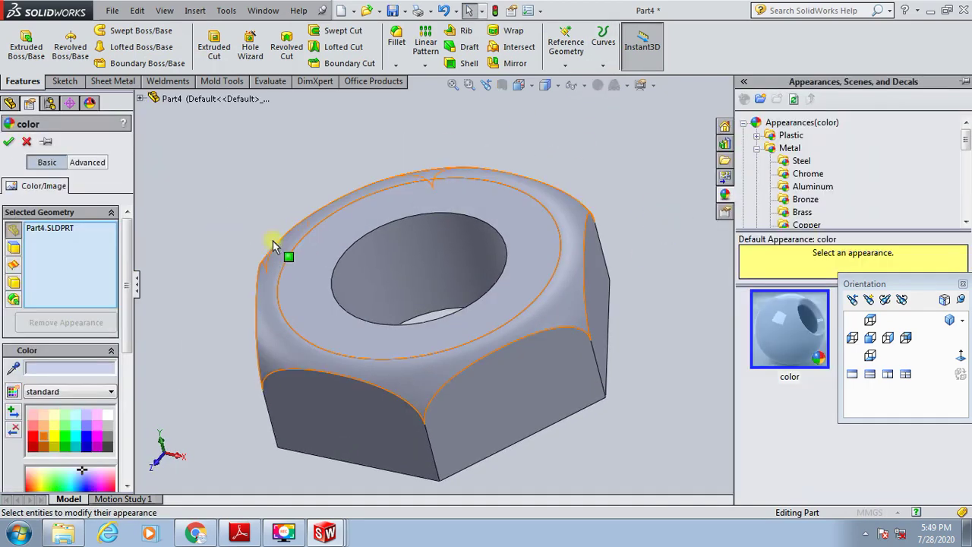
click(76, 448)
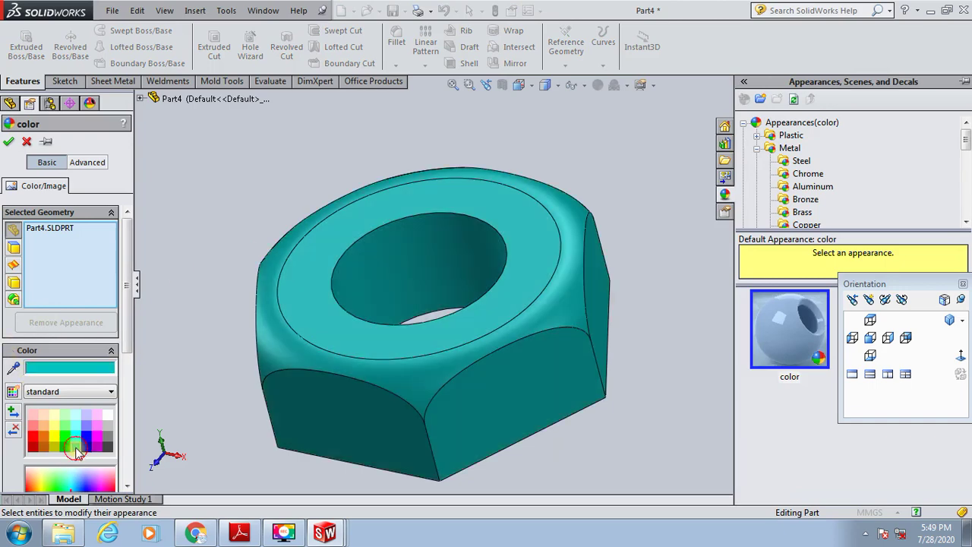
click(11, 140)
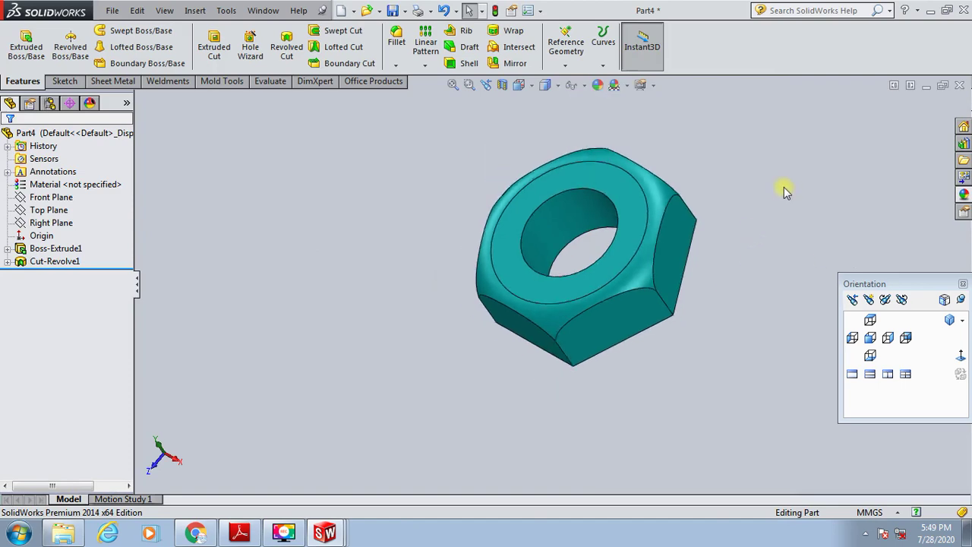
middle_drag(781, 189, 748, 212)
Snip the area around the teal nut and save it as JPEG '4' on the Desktop, then close Snipping Tool
click(19, 533)
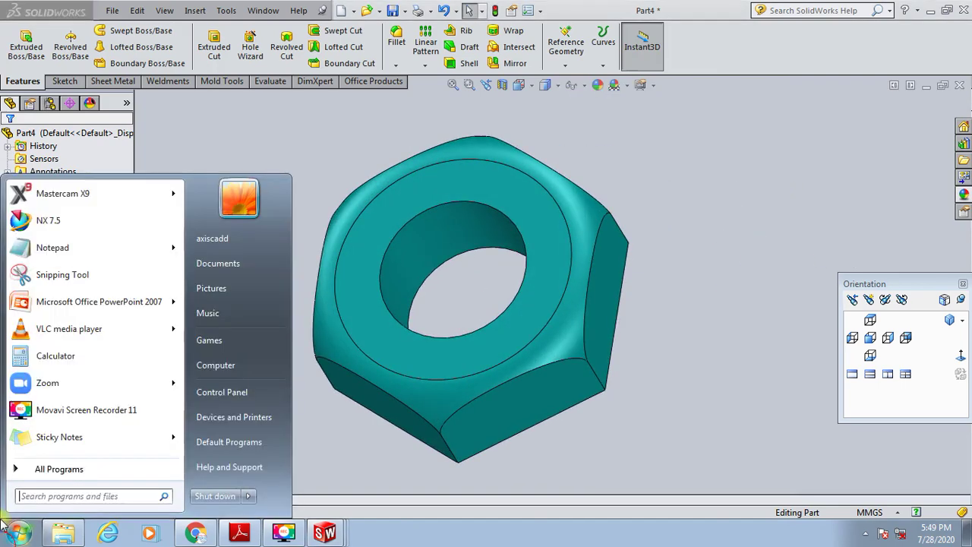
click(61, 274)
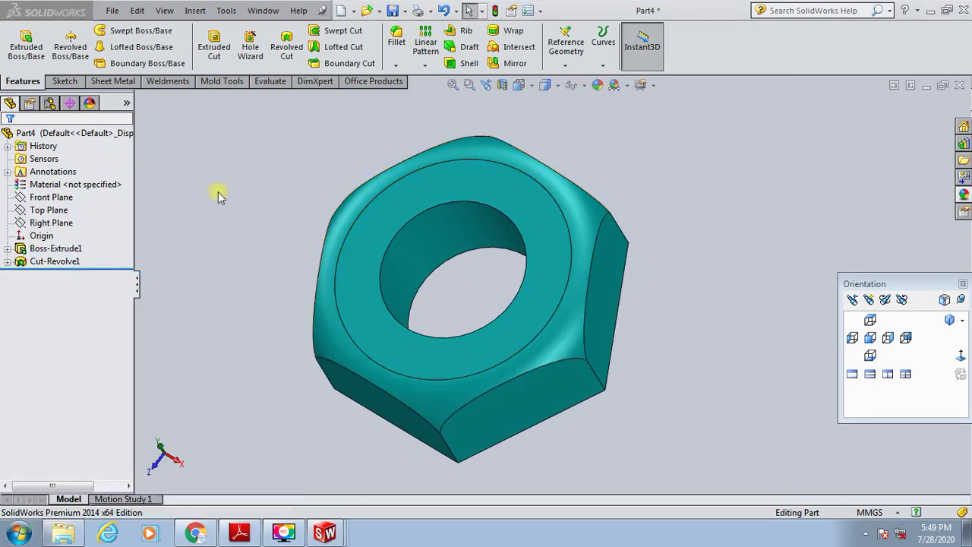
mouse_move(274, 120)
mouse_down()
mouse_move(475, 343)
mouse_move(614, 445)
mouse_move(685, 482)
mouse_up()
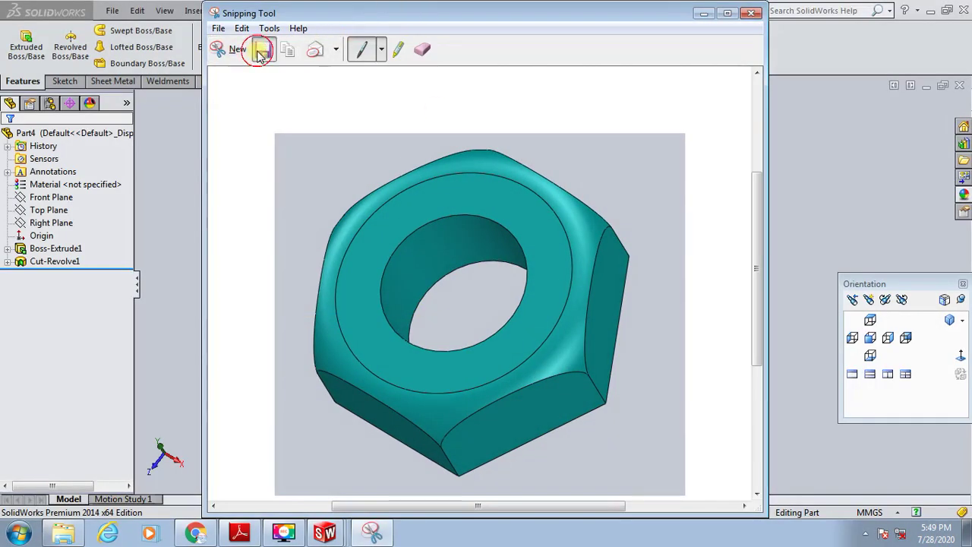
click(262, 49)
text(4)
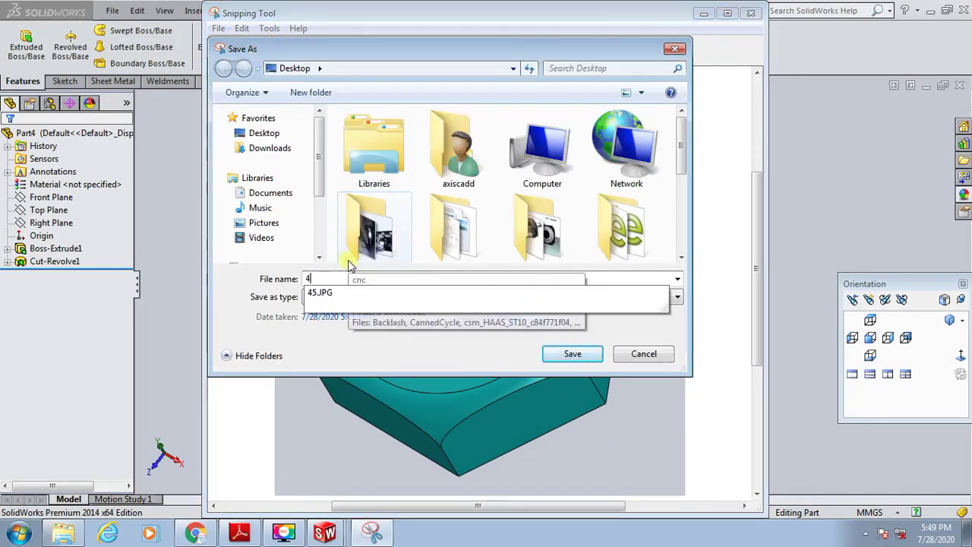
key(Return)
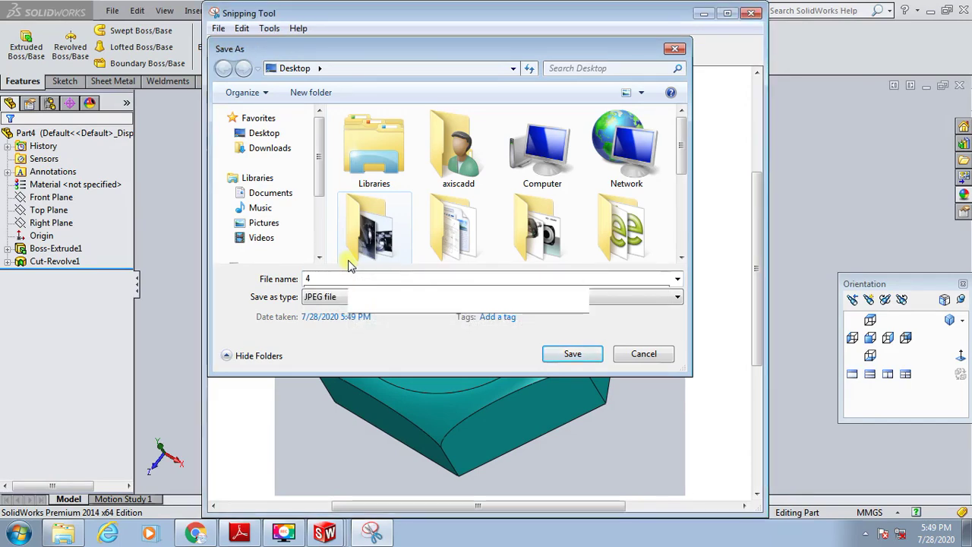
click(751, 14)
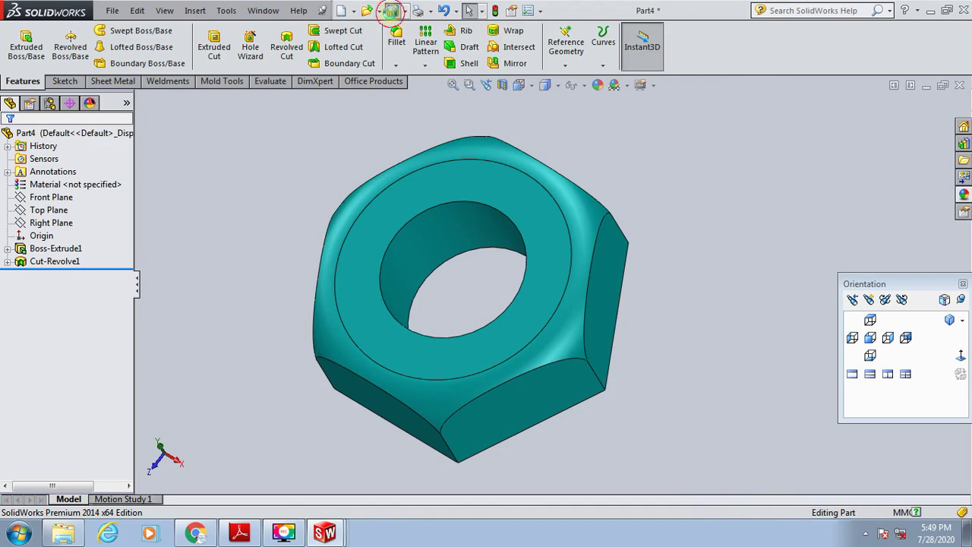
Save the part as NUT and create a new blank part document, Part5
click(391, 11)
text(NUT)
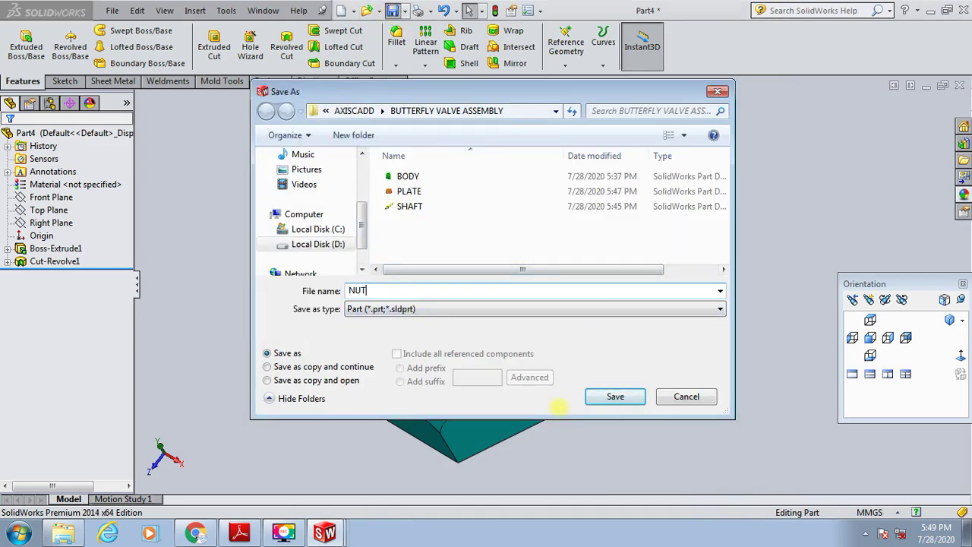
key(Return)
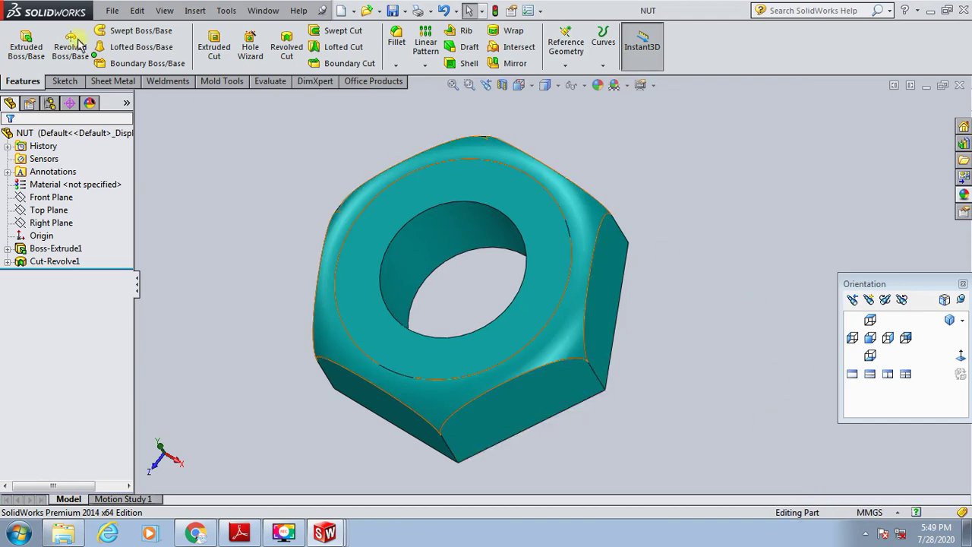
click(342, 11)
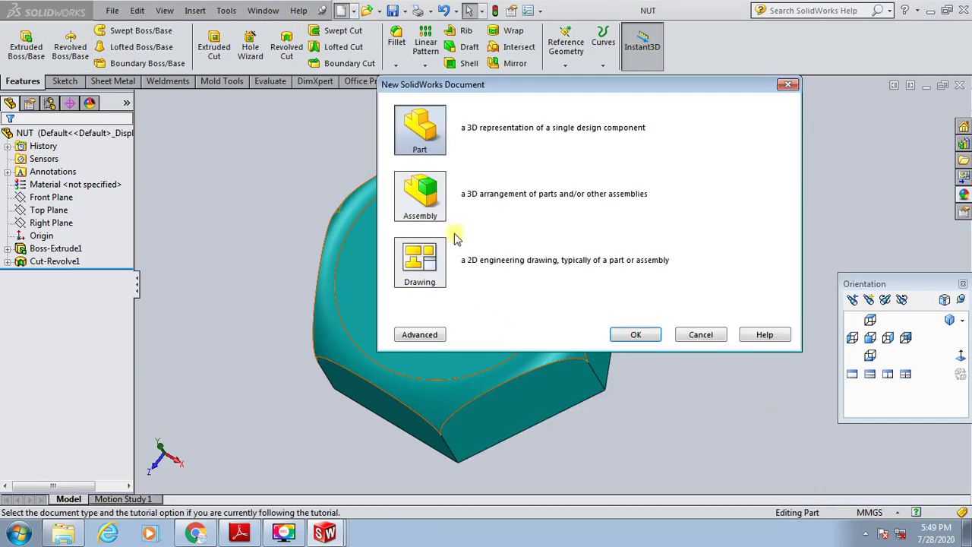
click(640, 328)
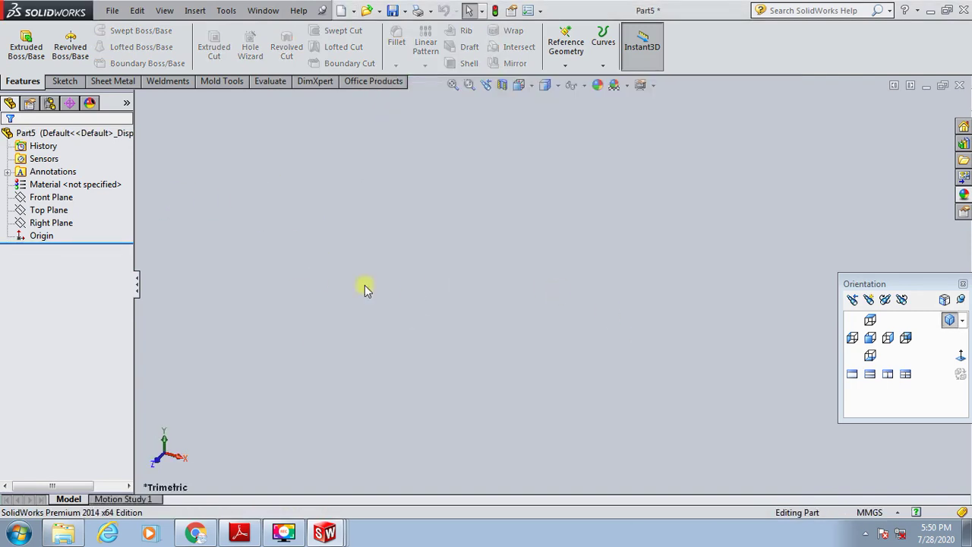
Sketch on the Top Plane a circle at the origin dimensioned Ø112.50
click(19, 65)
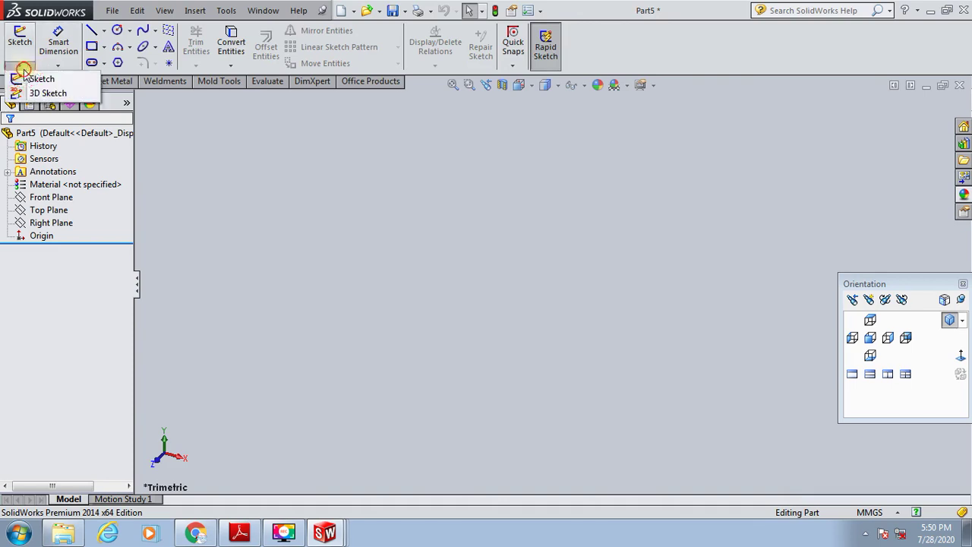
click(31, 80)
click(473, 210)
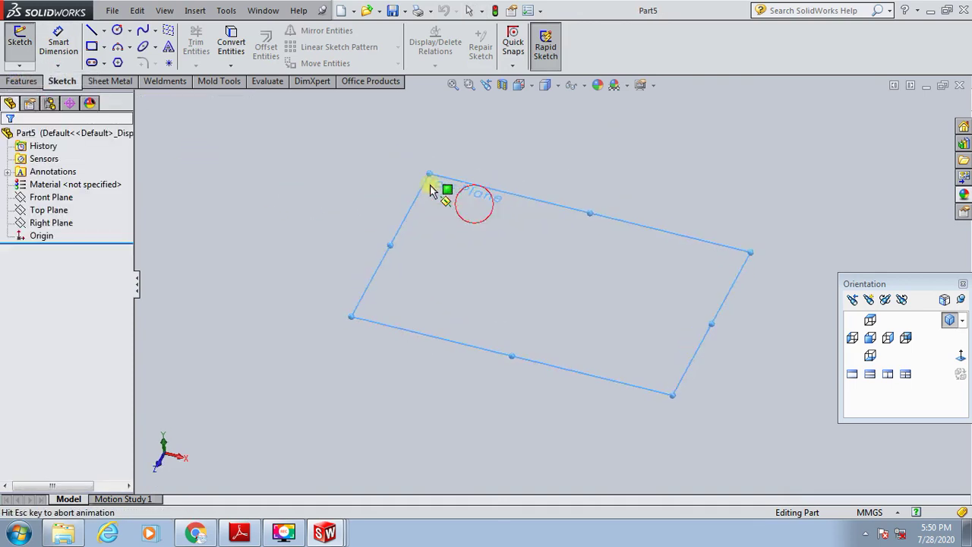
click(118, 32)
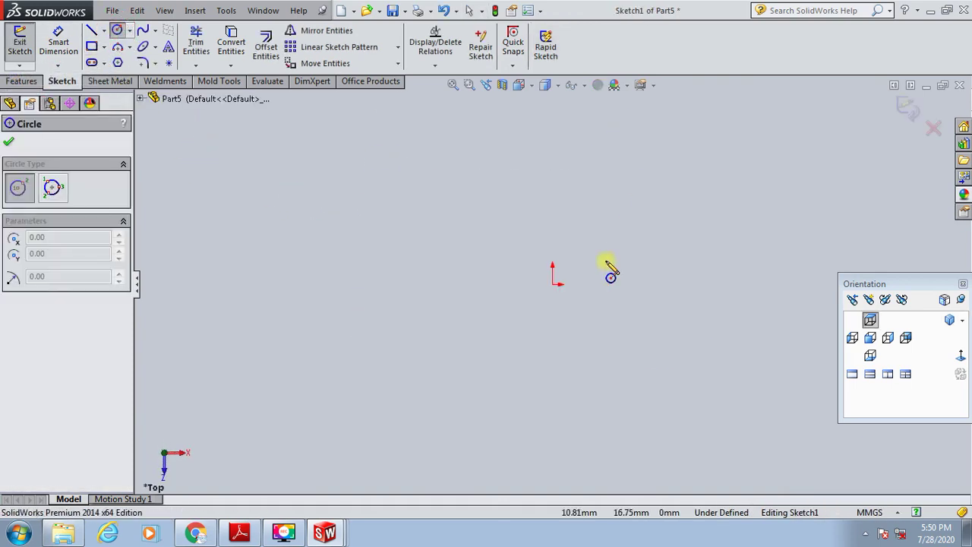
click(553, 284)
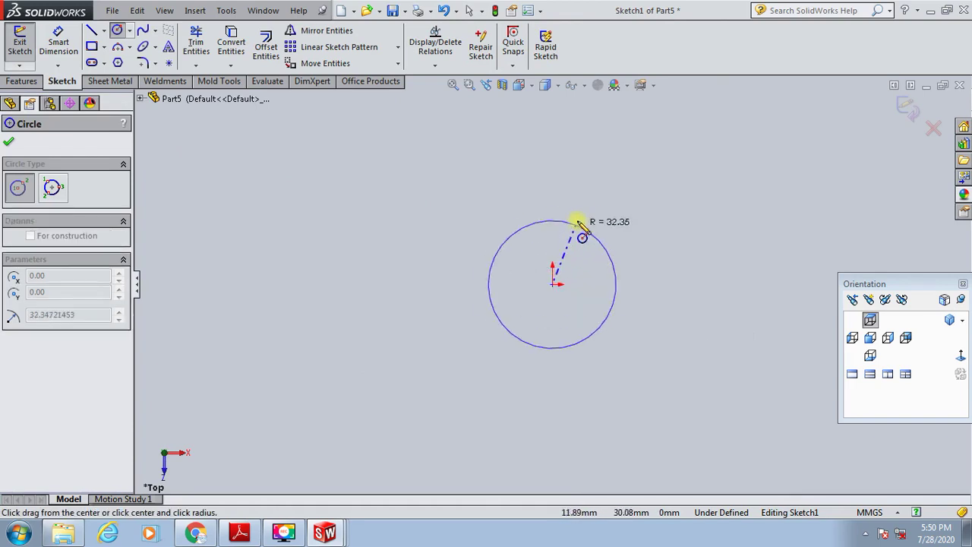
click(592, 200)
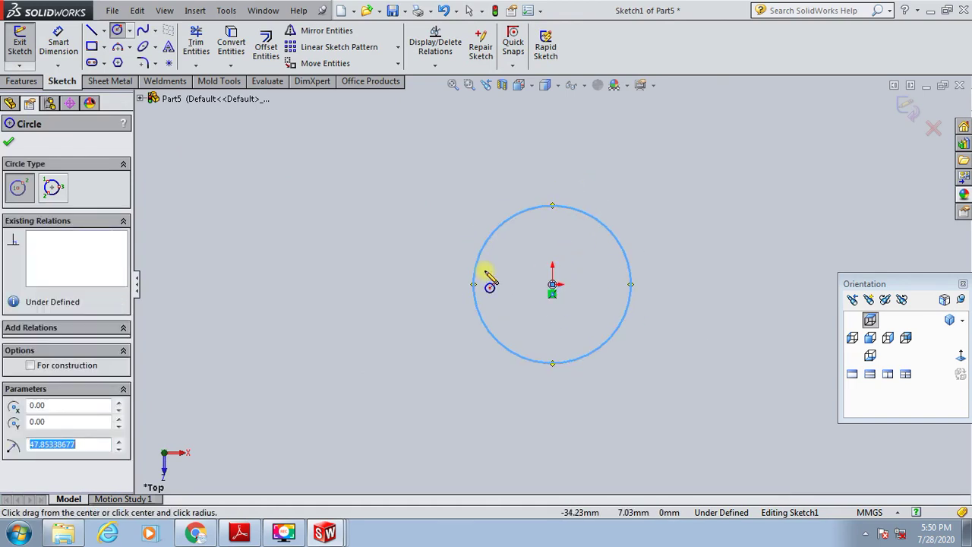
click(58, 42)
click(483, 251)
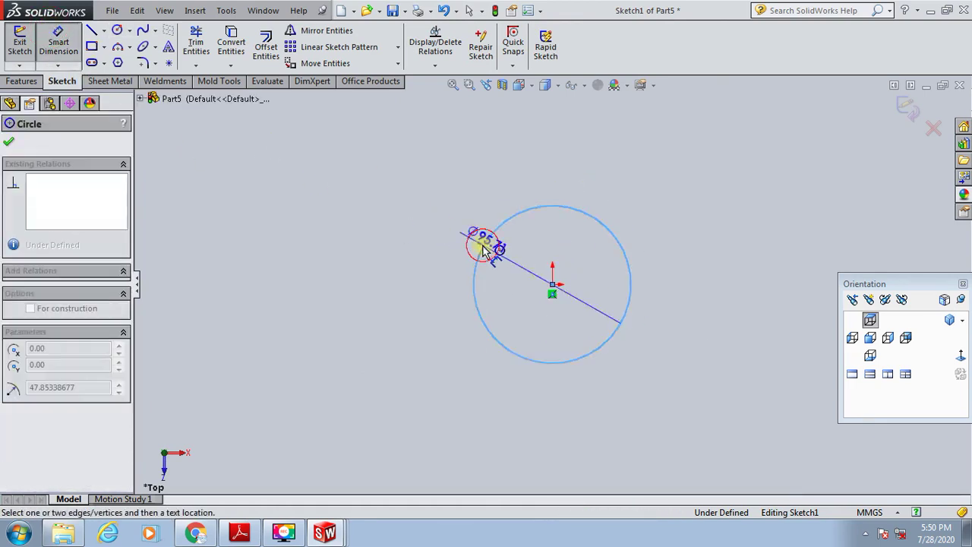
click(472, 243)
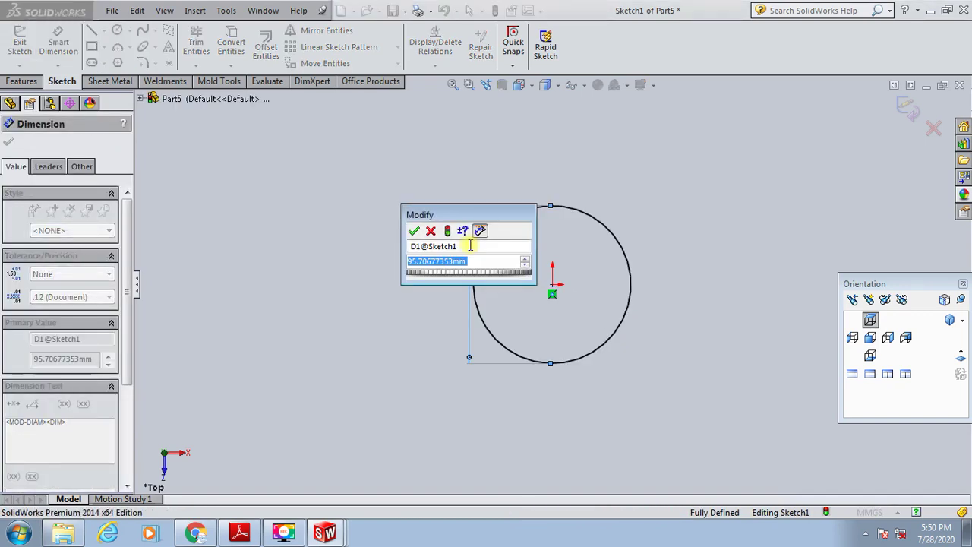
text(112.5)
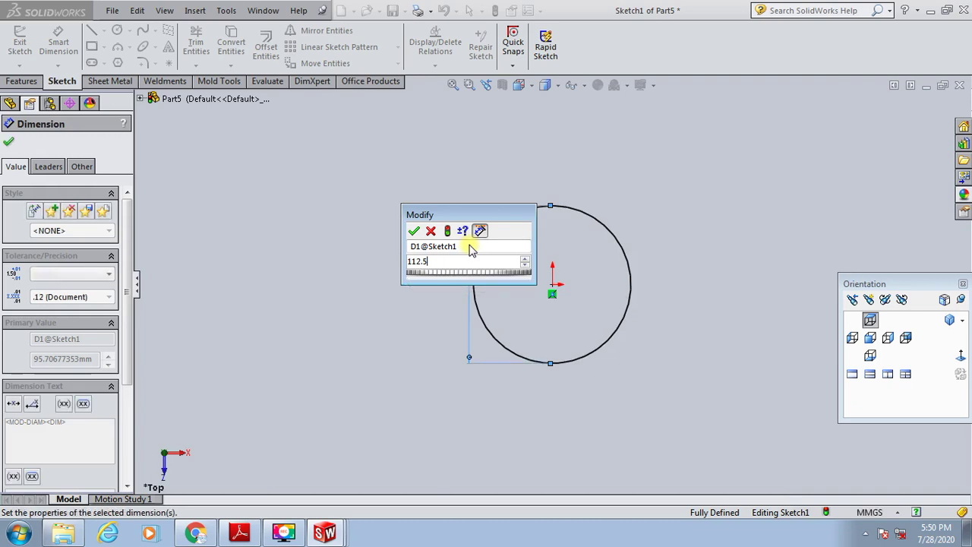
key(Return)
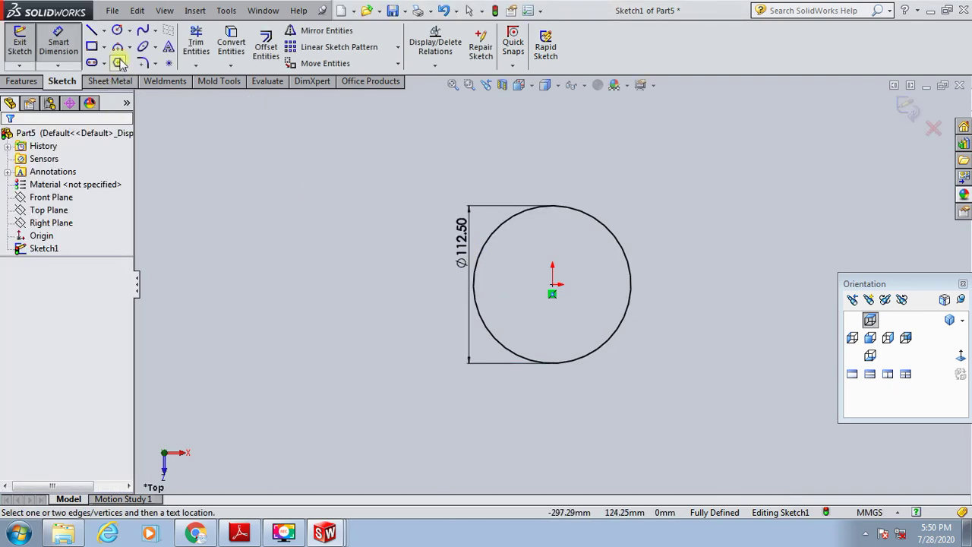
Draw a horizontal centerline from the circle centre and dimension it 300 mm long
click(104, 30)
click(126, 59)
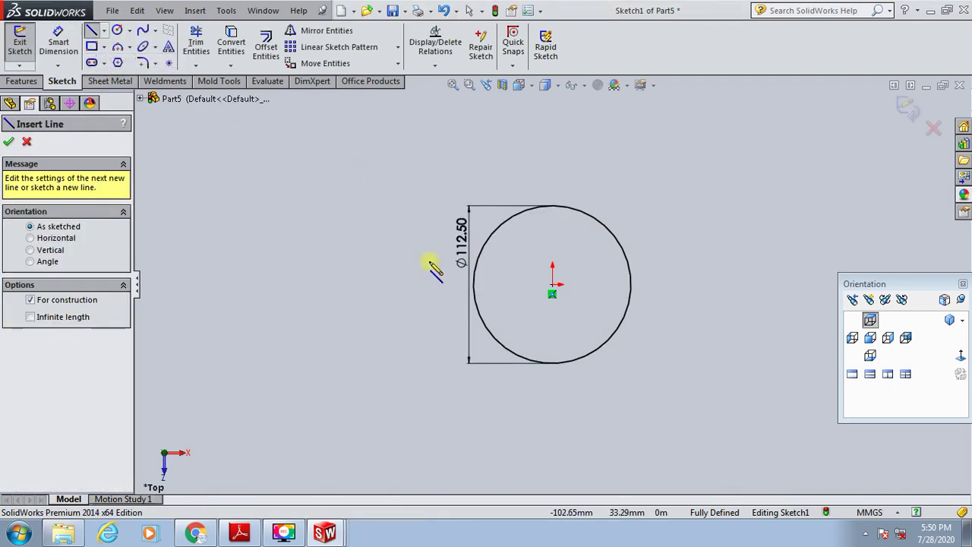
click(552, 285)
click(757, 284)
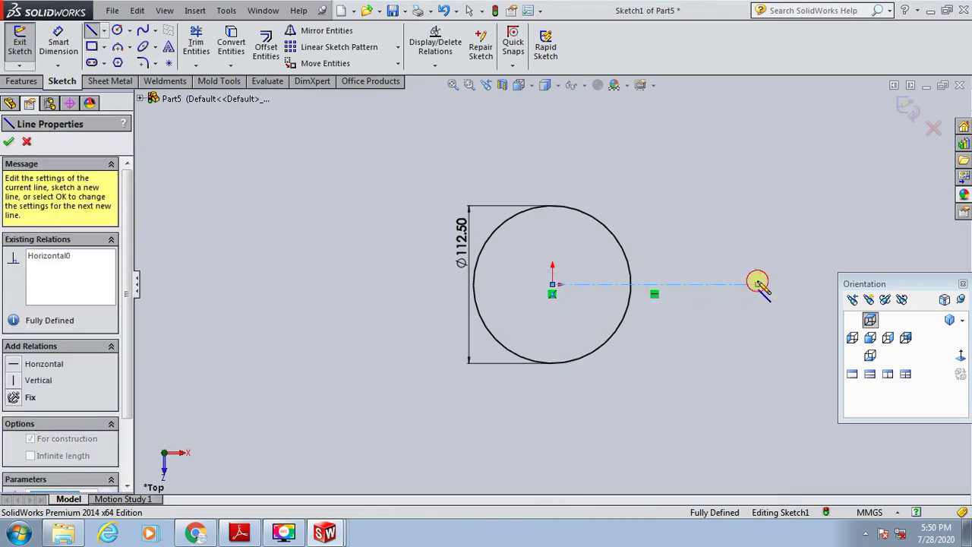
click(63, 38)
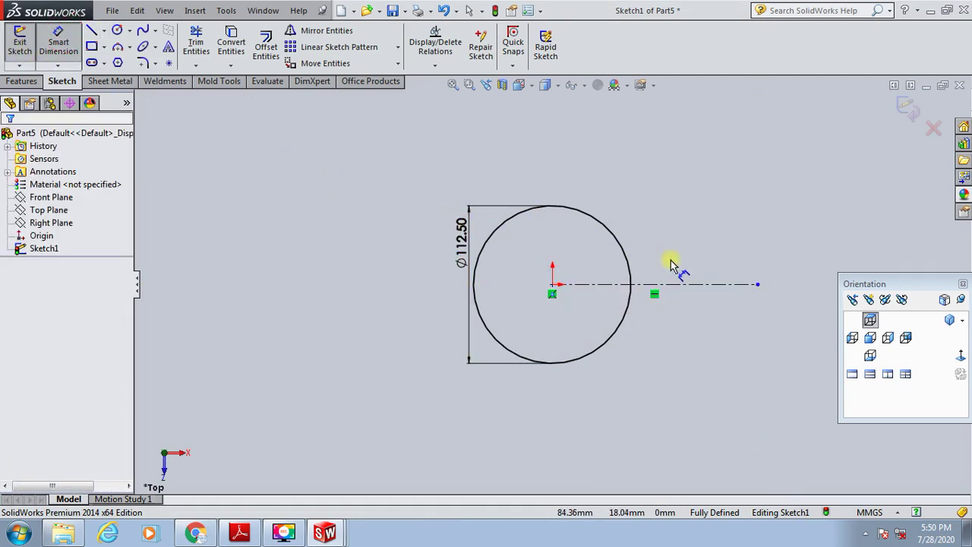
click(695, 287)
click(695, 401)
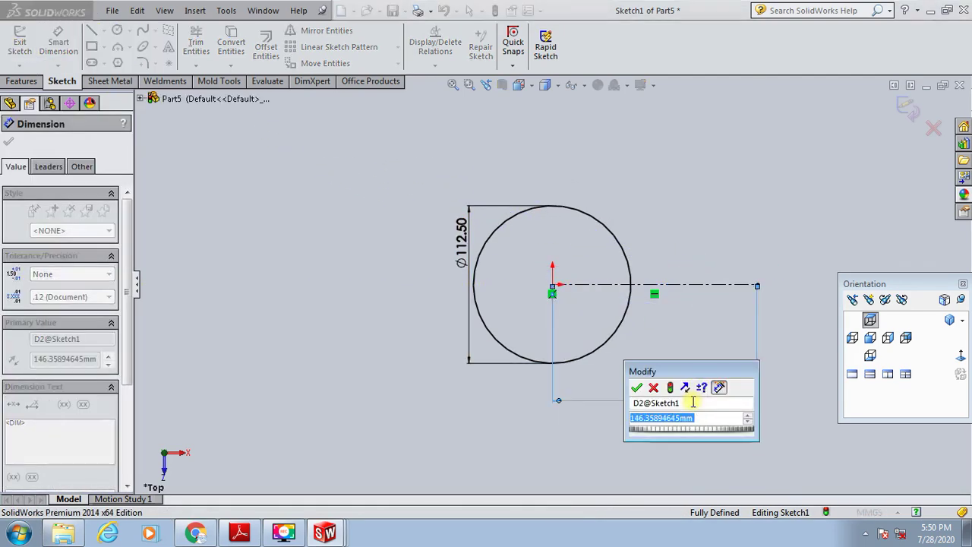
text(300)
key(Return)
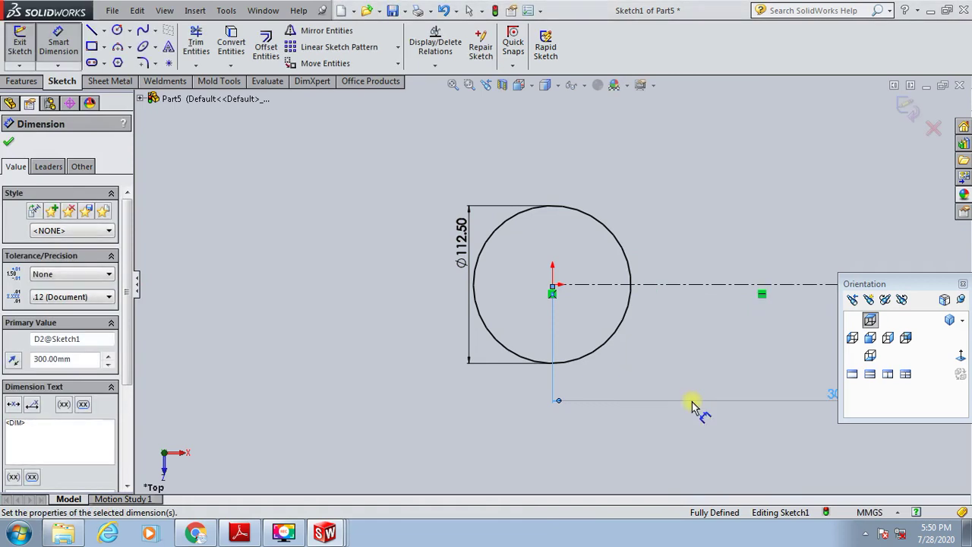
click(486, 387)
scroll(402, 329, up, 2)
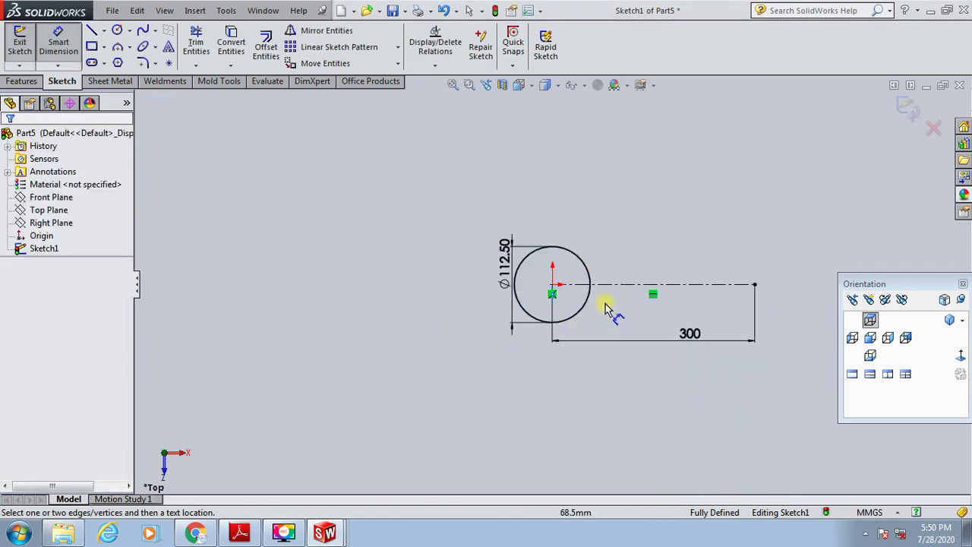
Draw a circle at the centerline's right end and dimension it Ø87.50
click(116, 30)
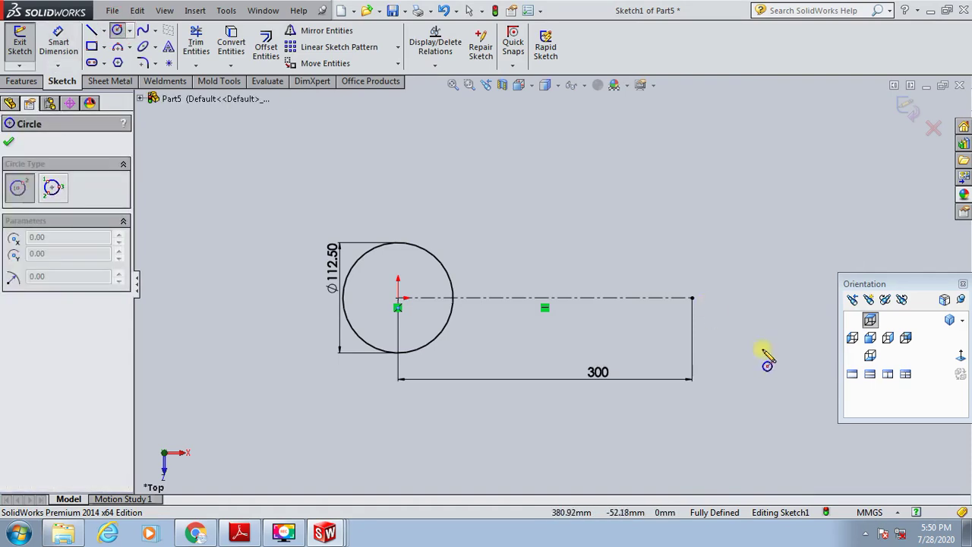
click(692, 297)
click(693, 262)
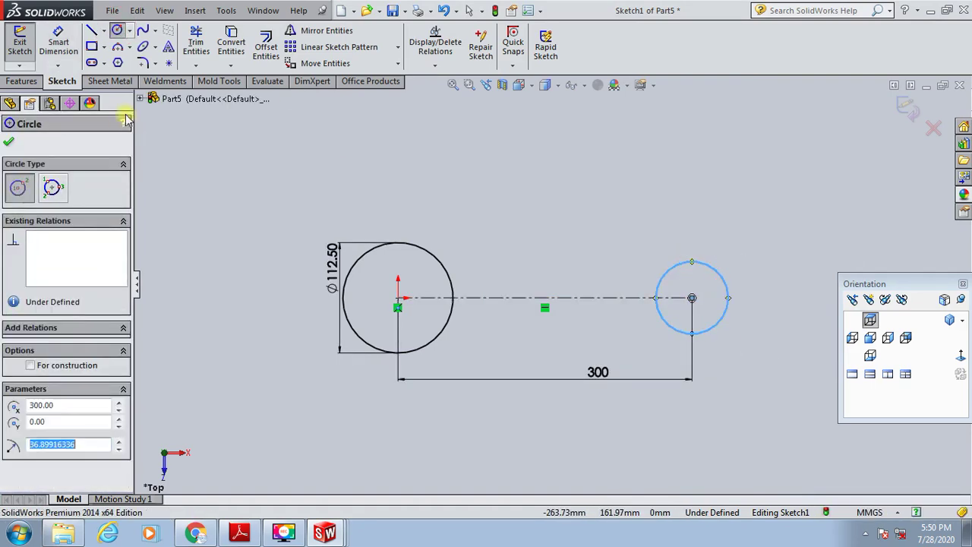
click(58, 46)
click(726, 284)
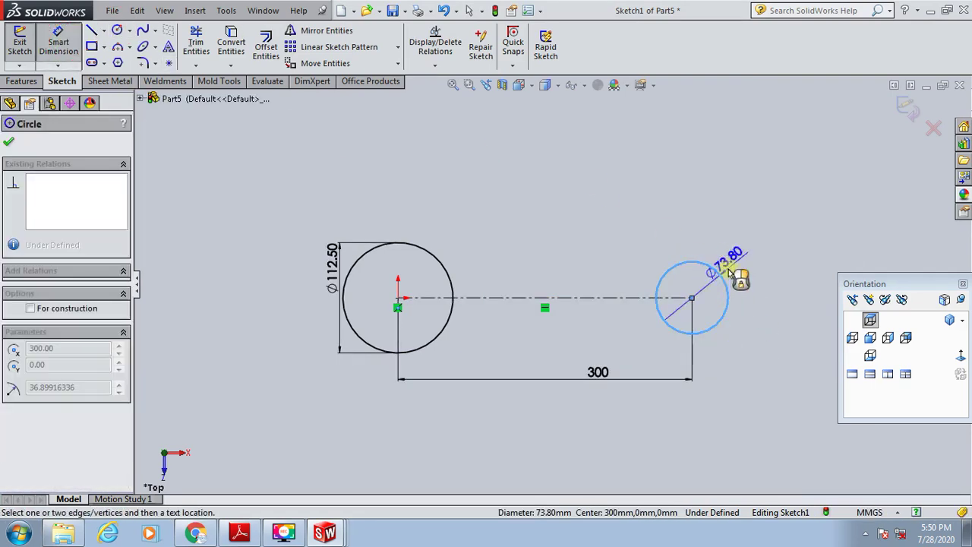
click(736, 249)
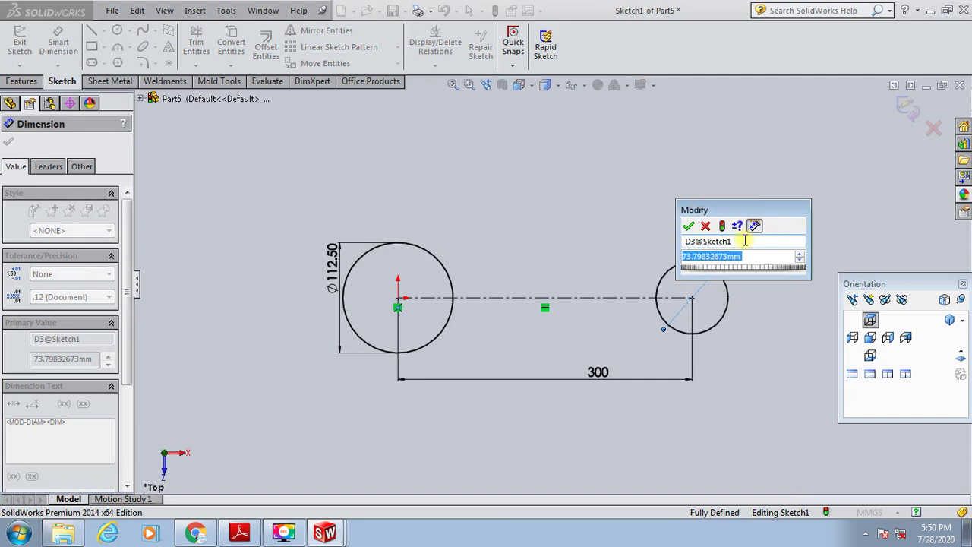
text(87)
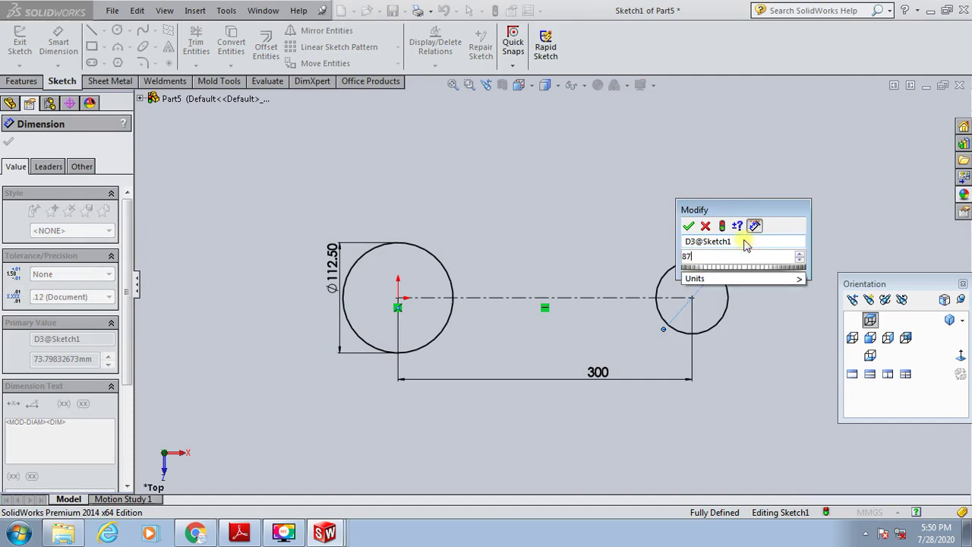
text(.5)
key(Return)
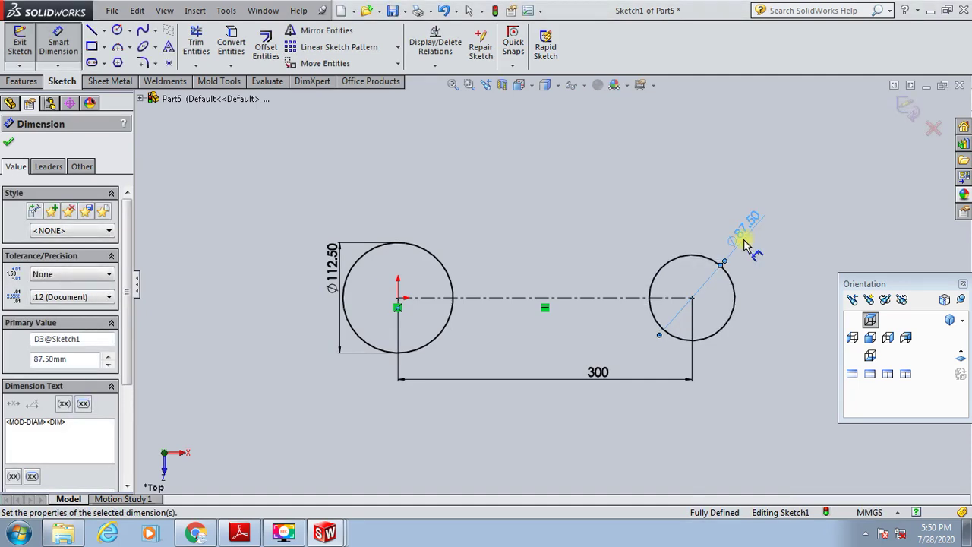
click(120, 35)
scroll(711, 321, down, 3)
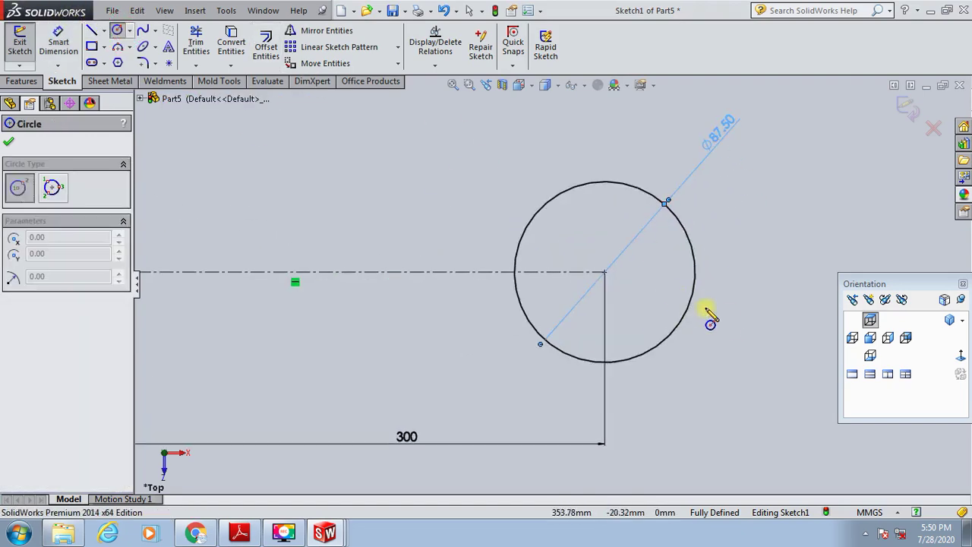
Draw a smaller concentric circle inside both the right and the left circles
click(605, 275)
click(628, 227)
scroll(607, 243, up, 3)
scroll(592, 251, up, 2)
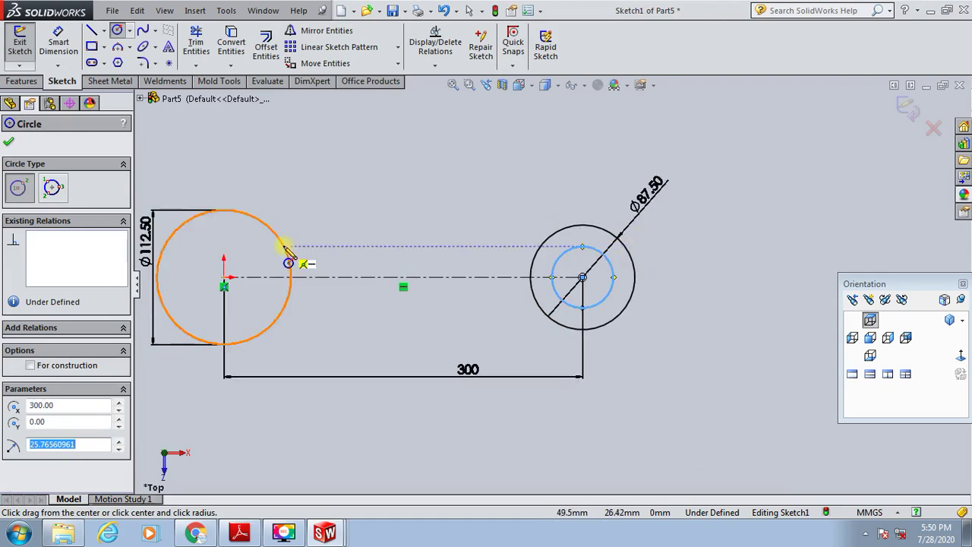
click(224, 278)
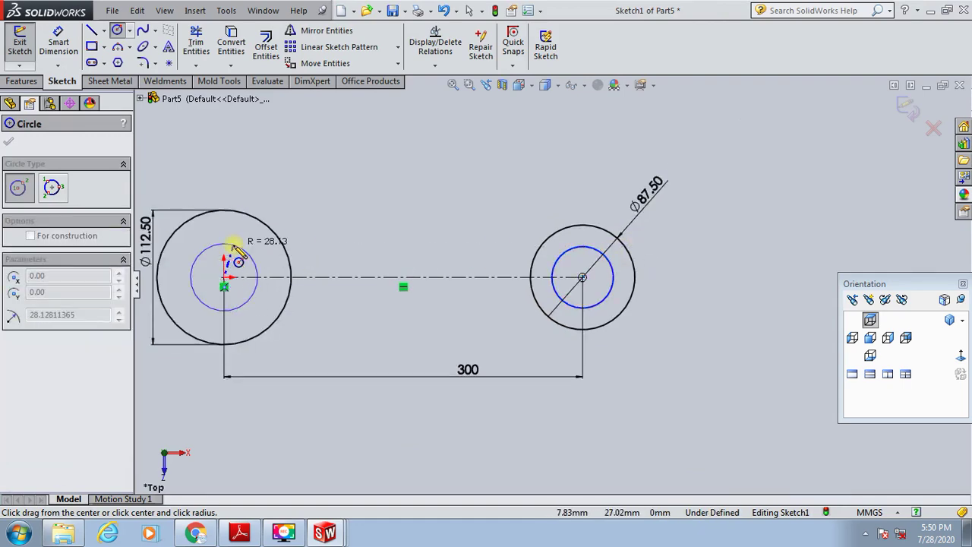
click(234, 236)
Dimension the inner right circle Ø43.80 and the inner left circle 28.15*2, giving Ø56.30
click(58, 42)
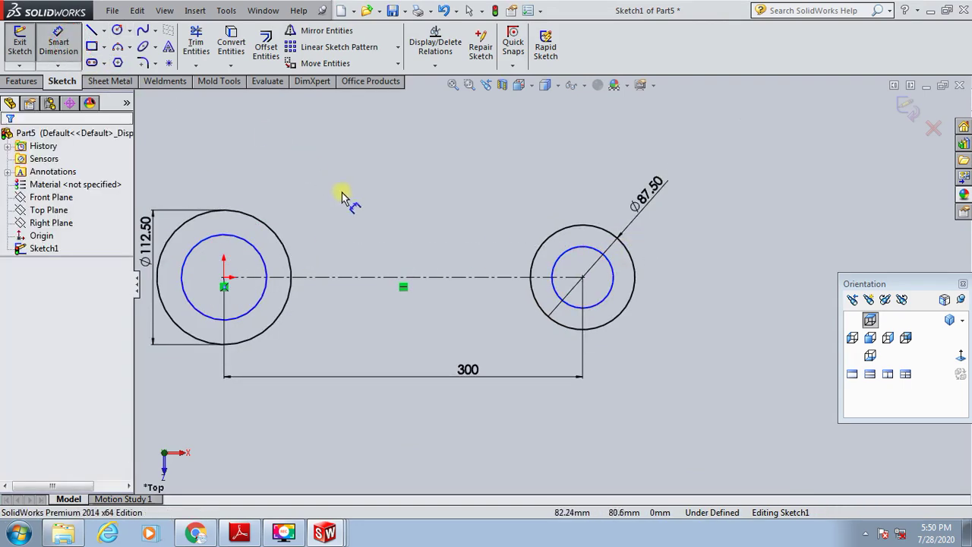
click(587, 305)
click(613, 304)
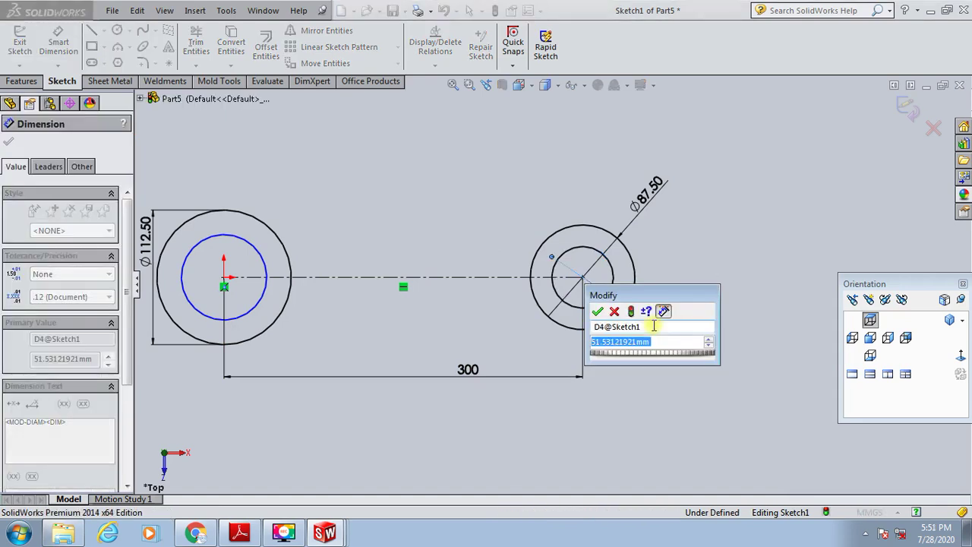
text(43.)
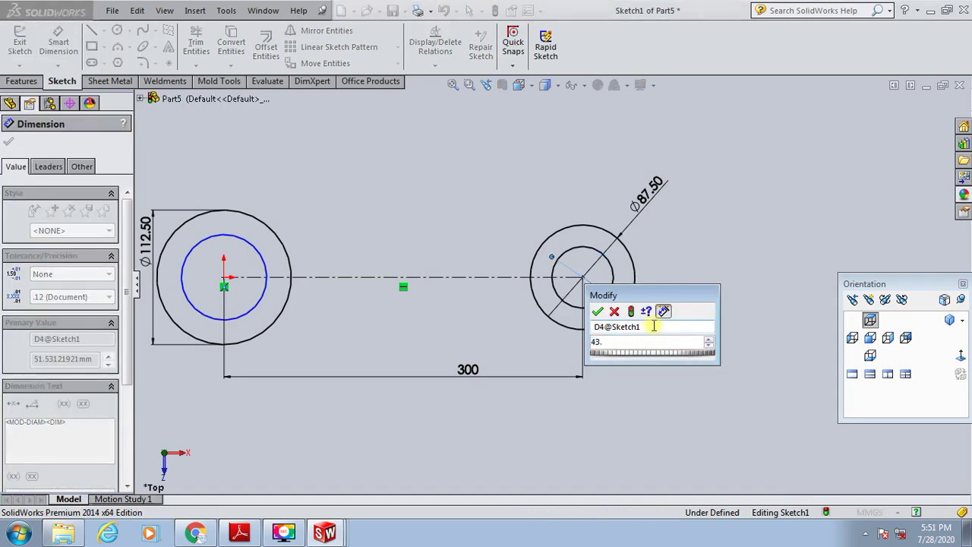
text(8)
key(Return)
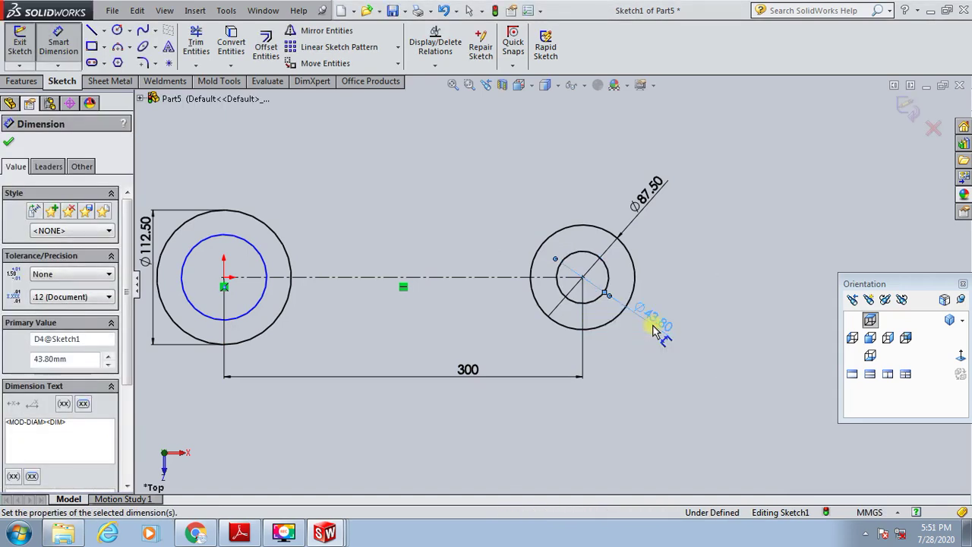
click(256, 317)
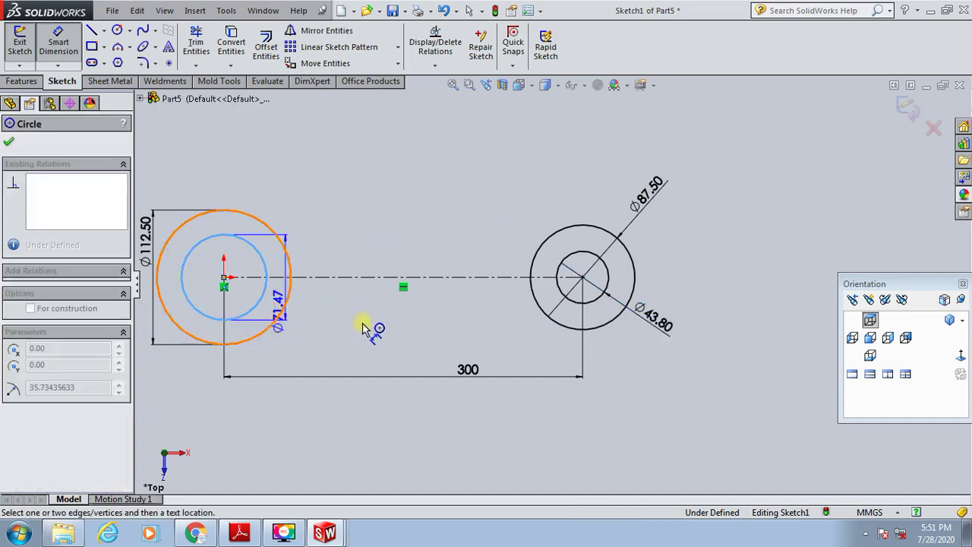
click(375, 323)
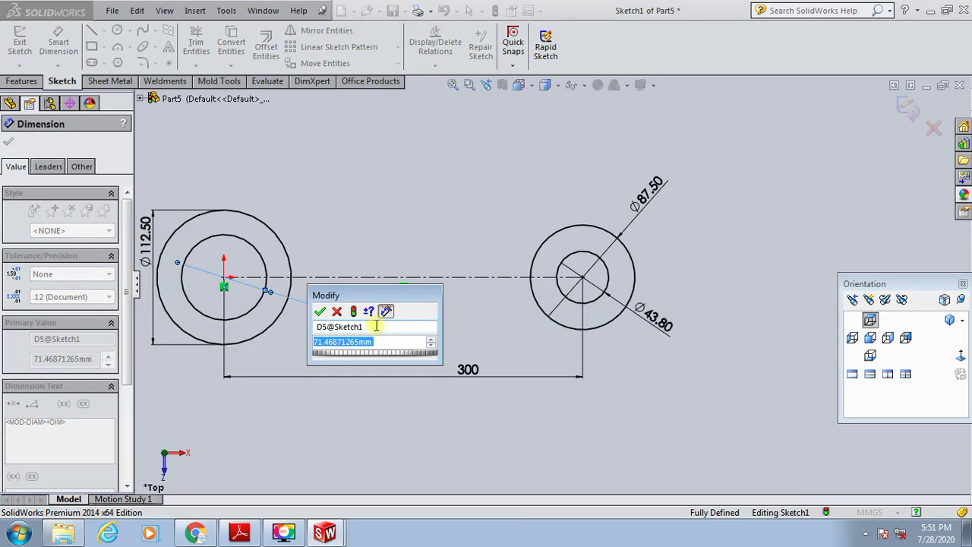
text(28.)
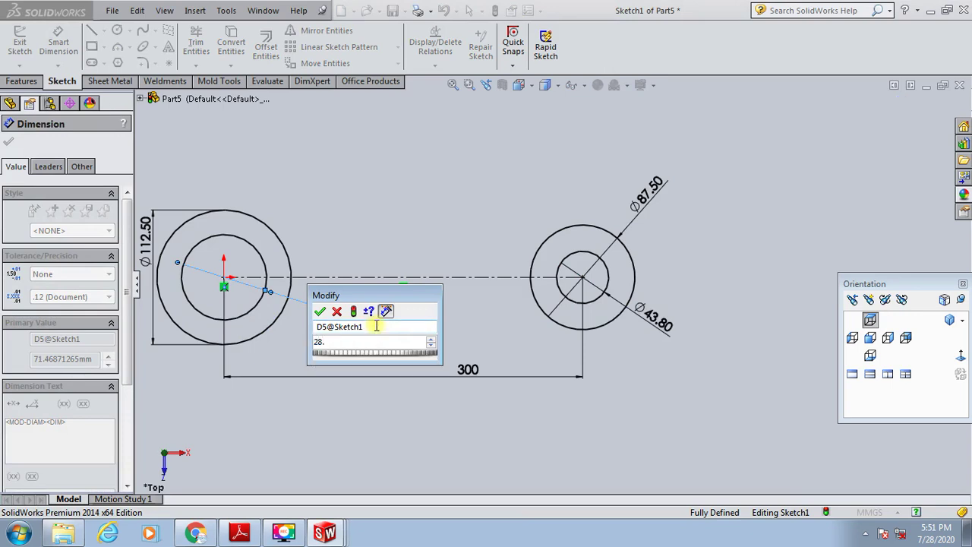
text(15)
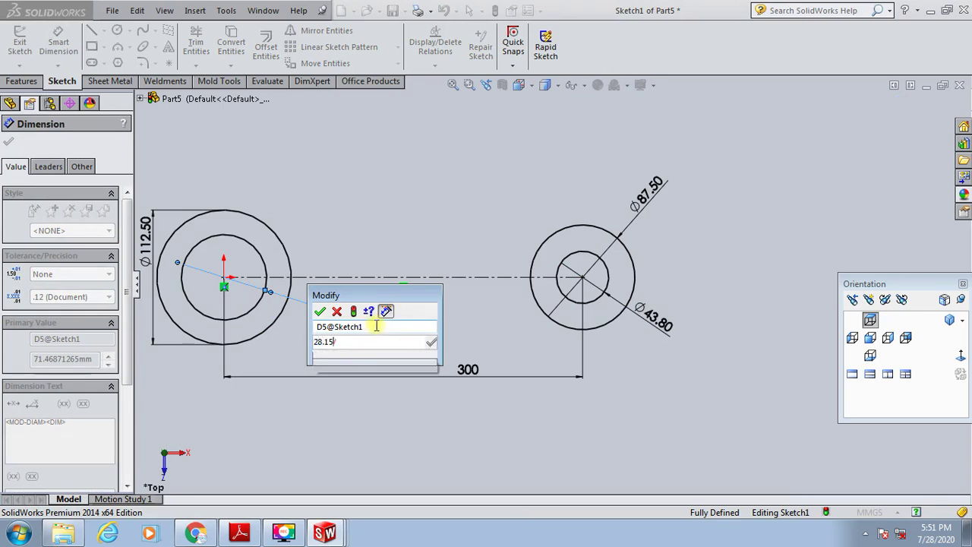
text(*2)
key(Return)
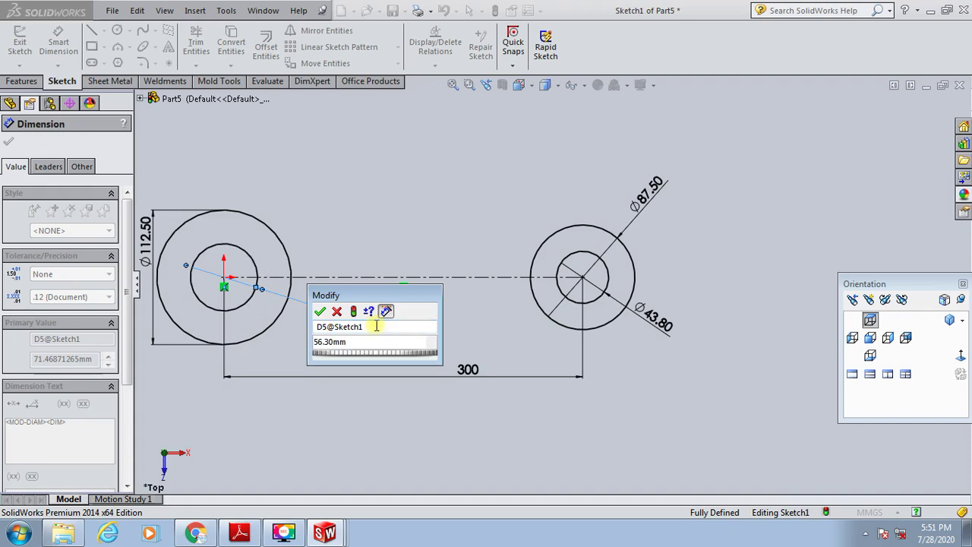
click(319, 312)
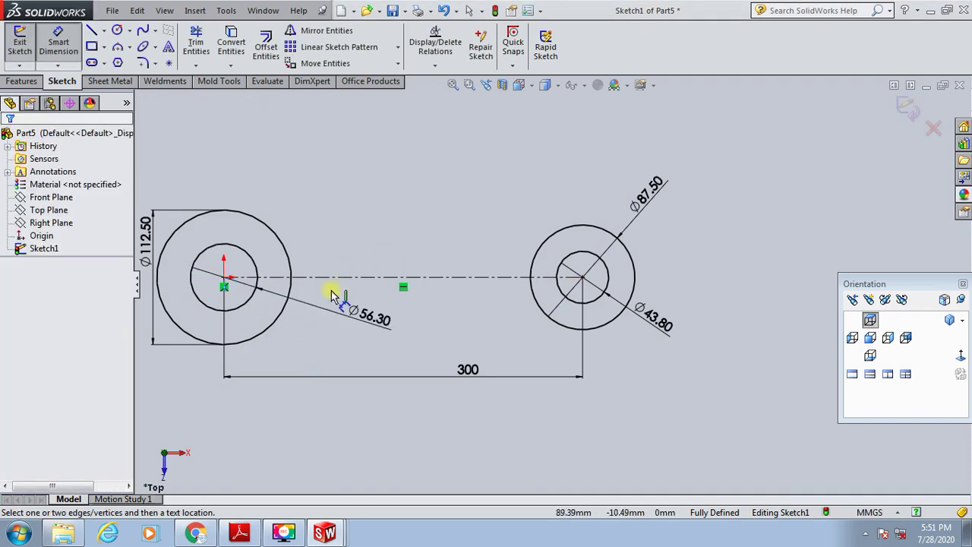
Draw a corner rectangle straddling the right edge of the Ø56.30 circle
click(91, 46)
scroll(274, 281, down, 3)
scroll(301, 237, down, 3)
click(374, 237)
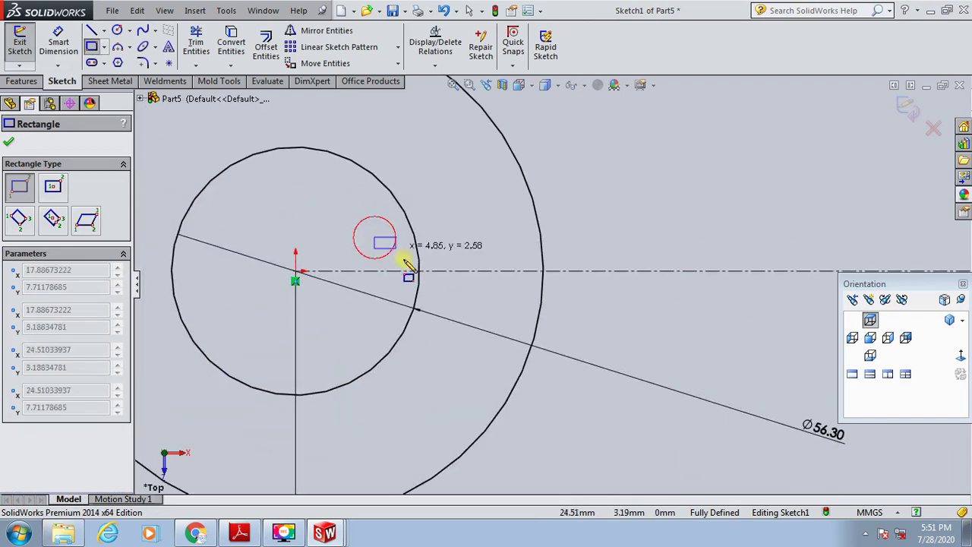
click(451, 327)
Dimension the rectangle 12.60 mm tall with its bottom edge 12.6/2 (6.30) from the centerline
click(59, 41)
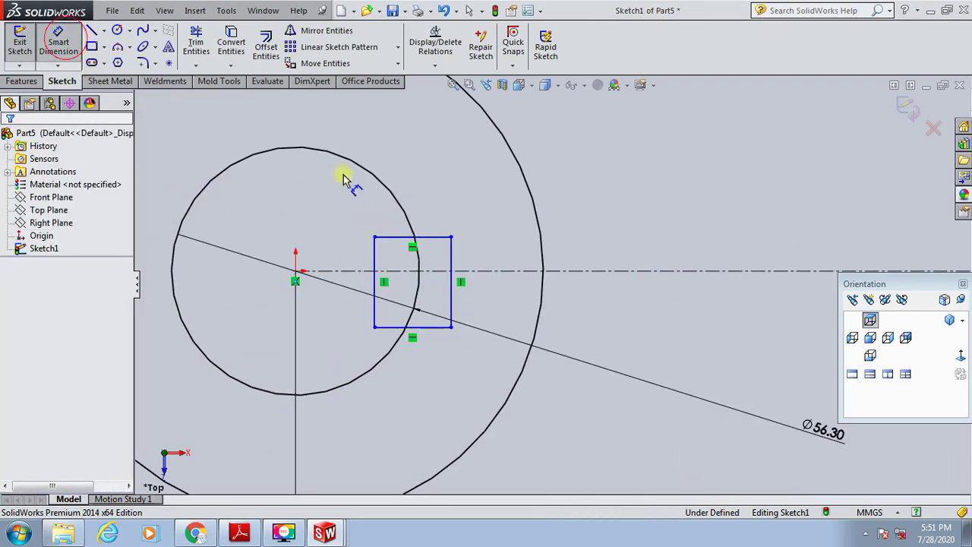
click(453, 286)
click(498, 302)
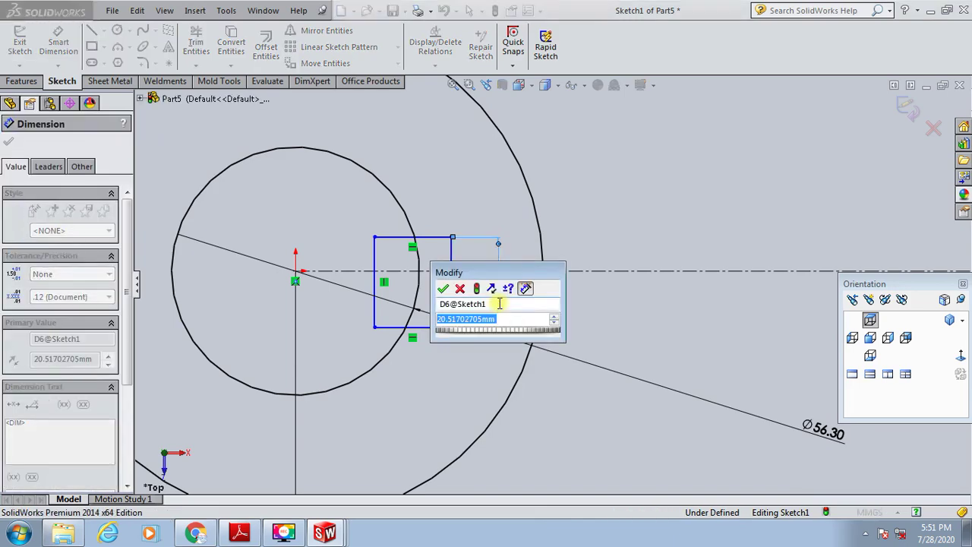
text(12.6)
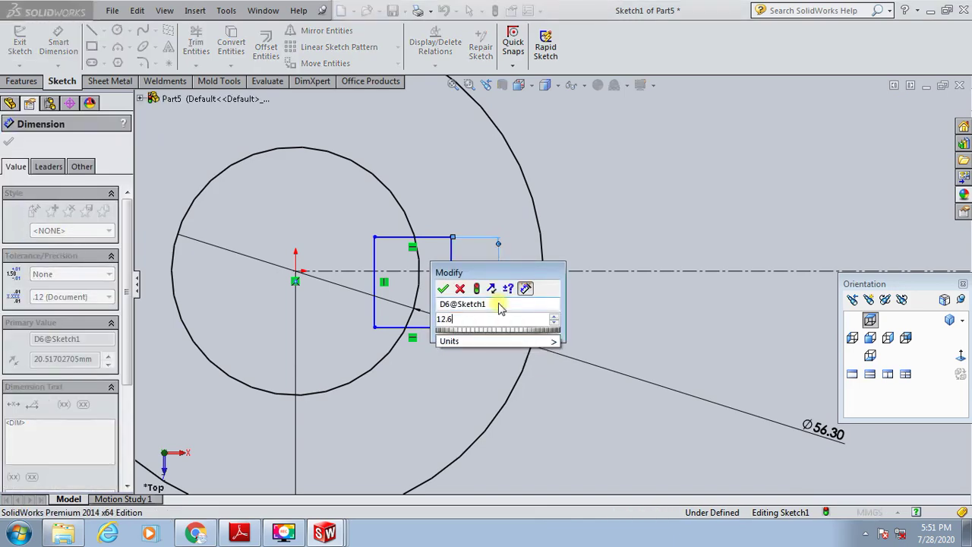
key(Return)
click(433, 326)
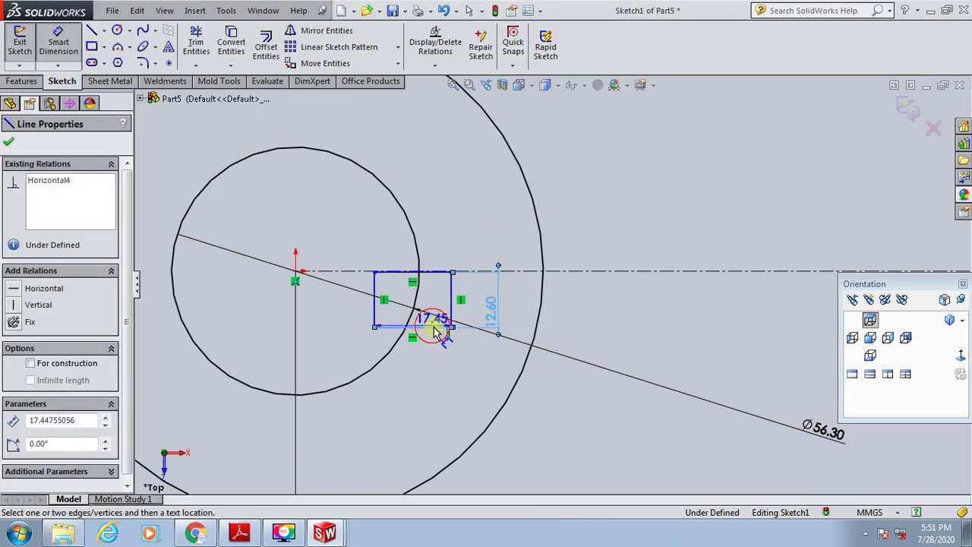
click(651, 307)
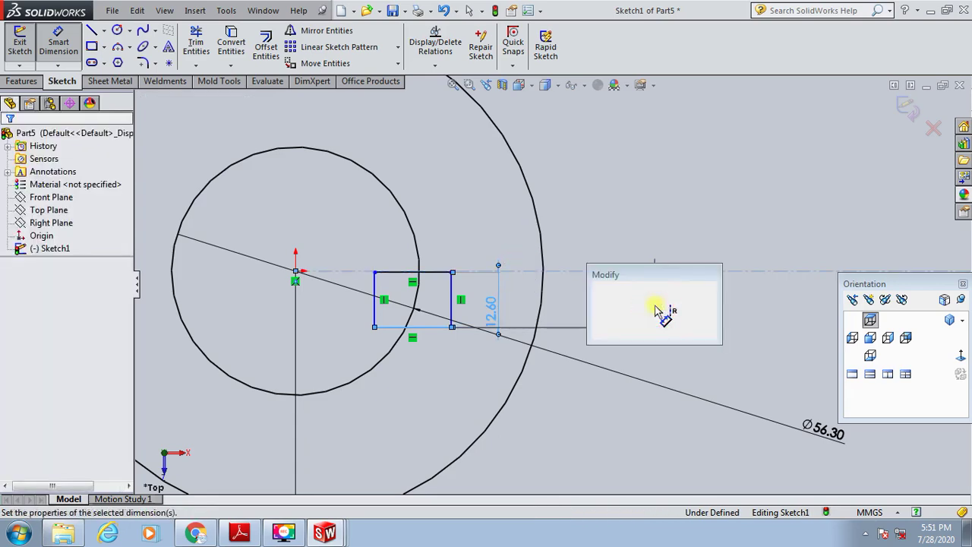
text(12.6/)
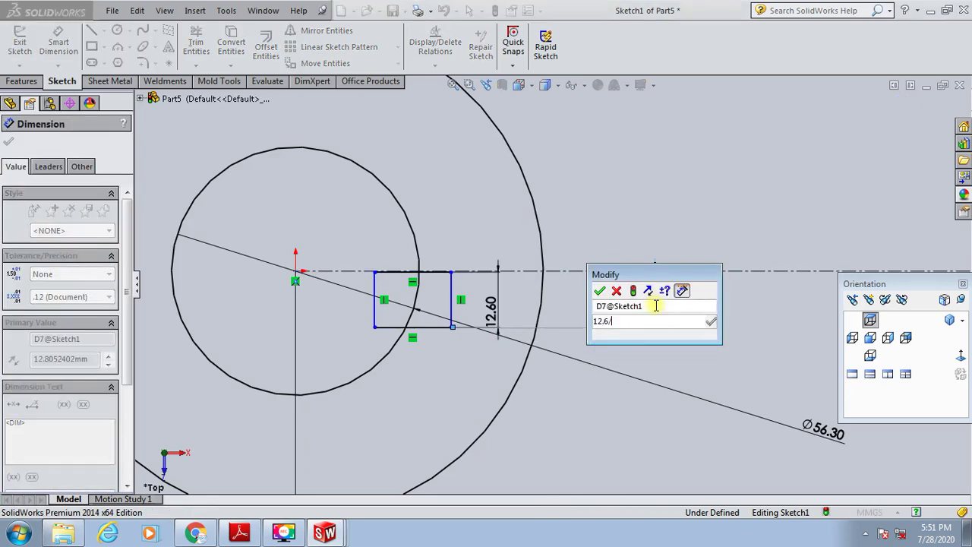
text(2)
key(Return)
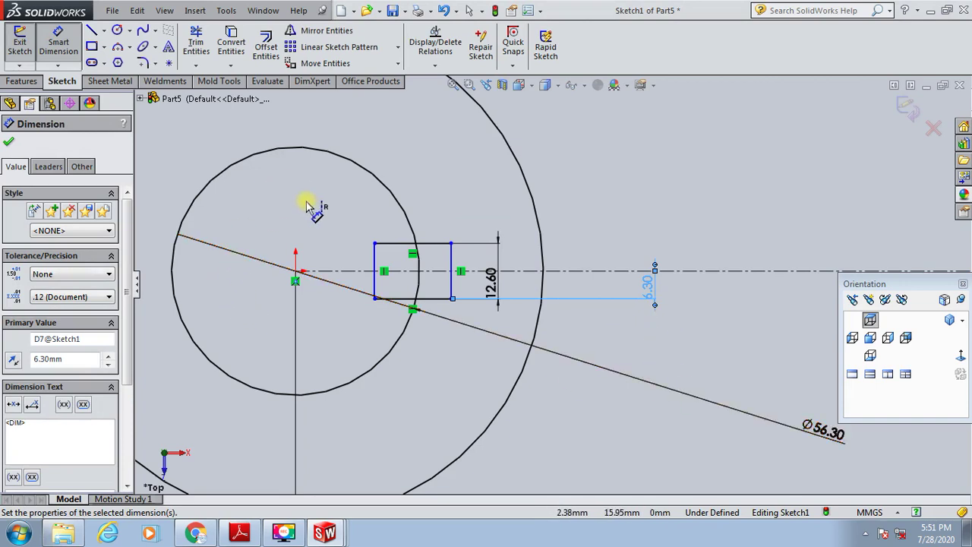
Dimension the rectangle's right edge 35 mm from the origin
click(302, 271)
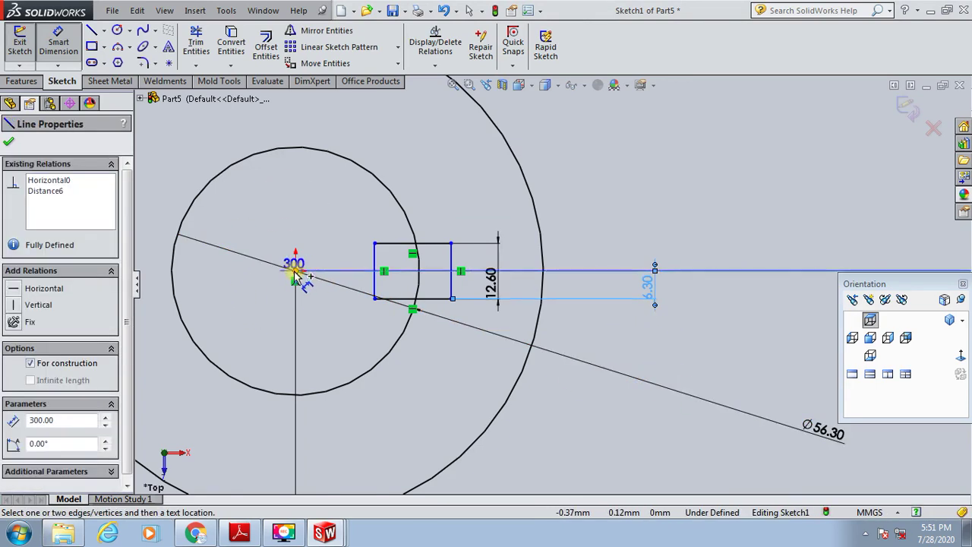
click(451, 256)
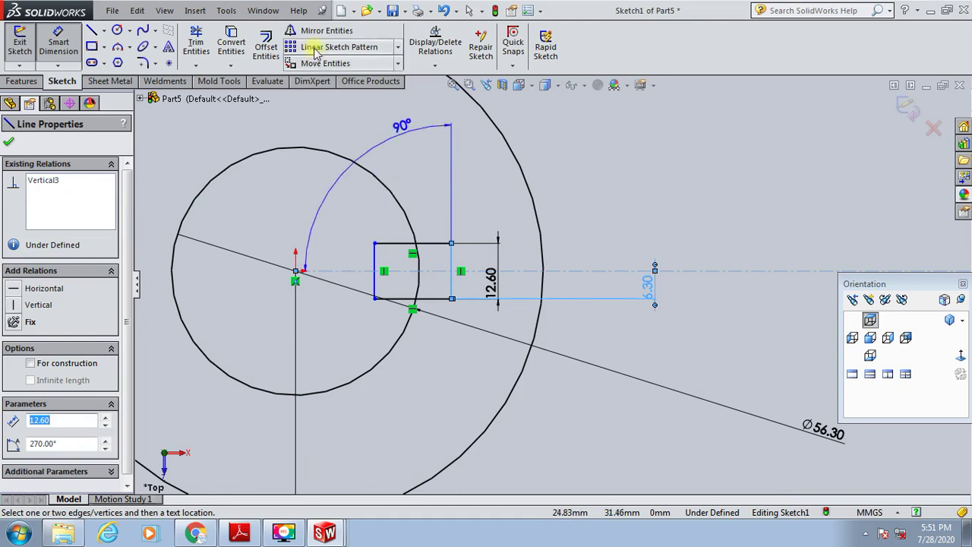
click(58, 42)
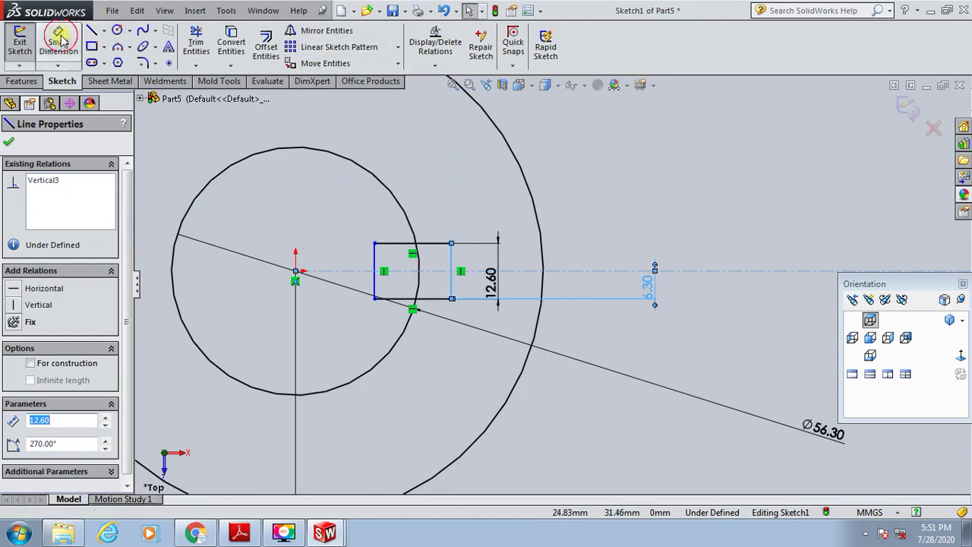
click(297, 271)
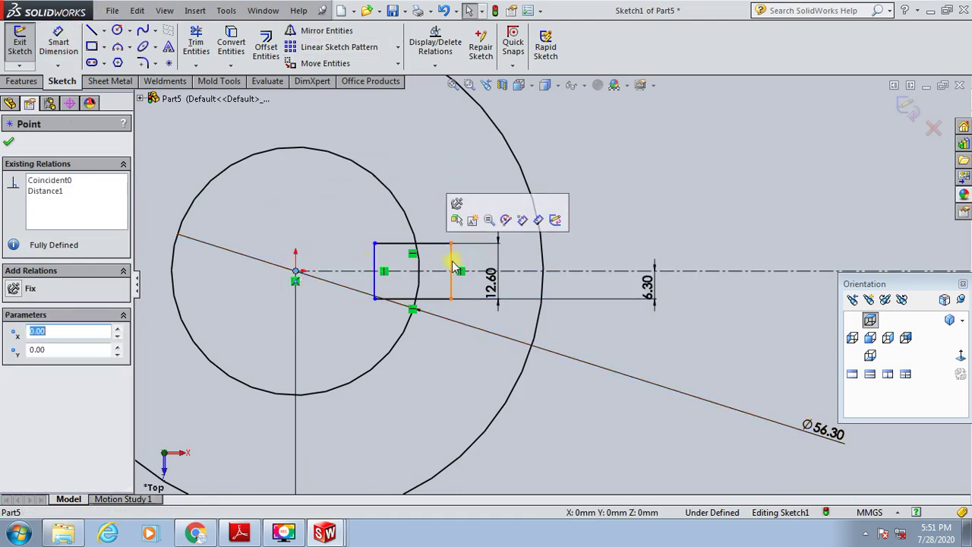
click(452, 263)
click(9, 141)
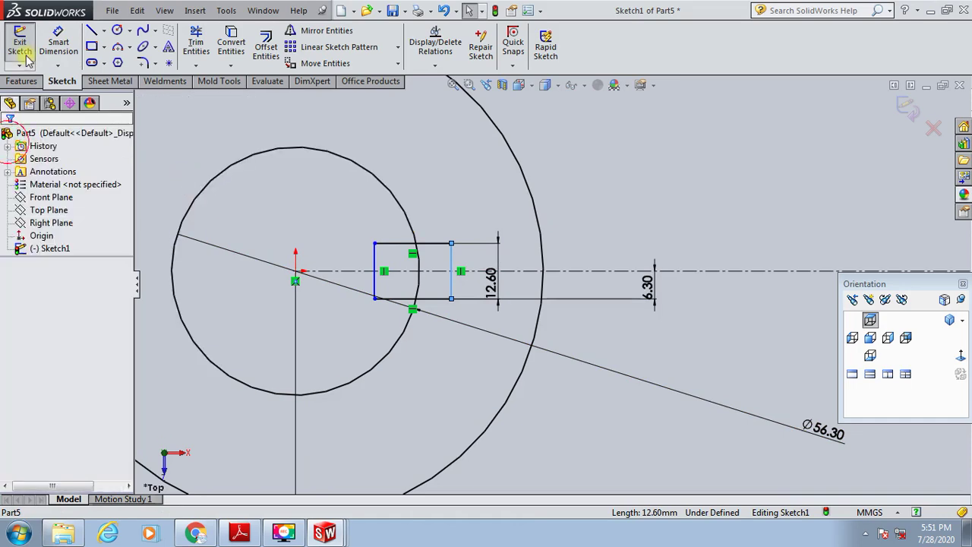
click(58, 42)
click(297, 271)
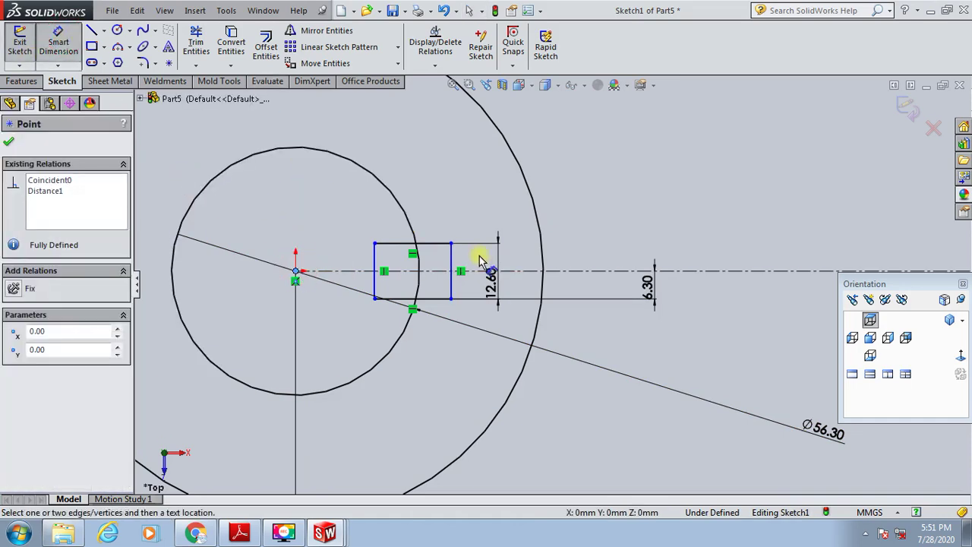
click(455, 262)
click(456, 190)
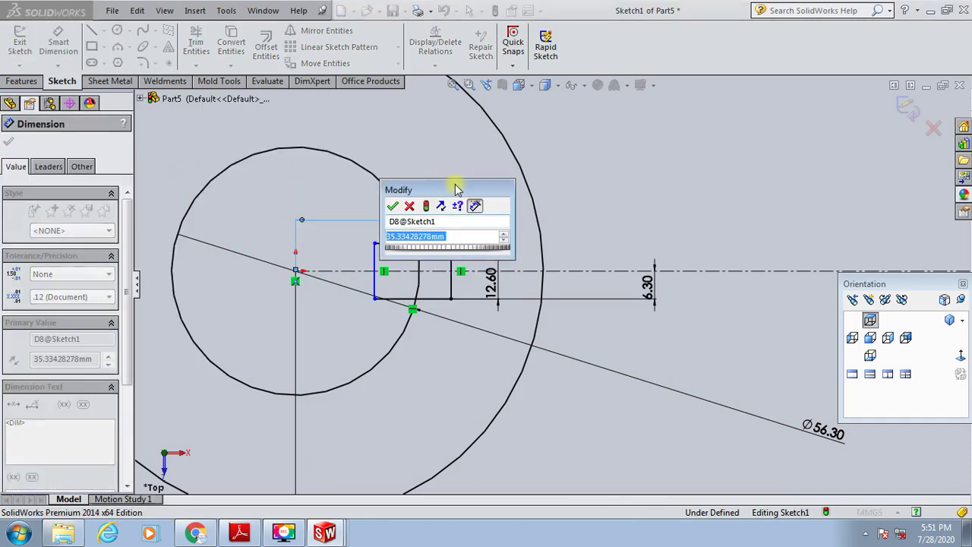
text(35)
key(Return)
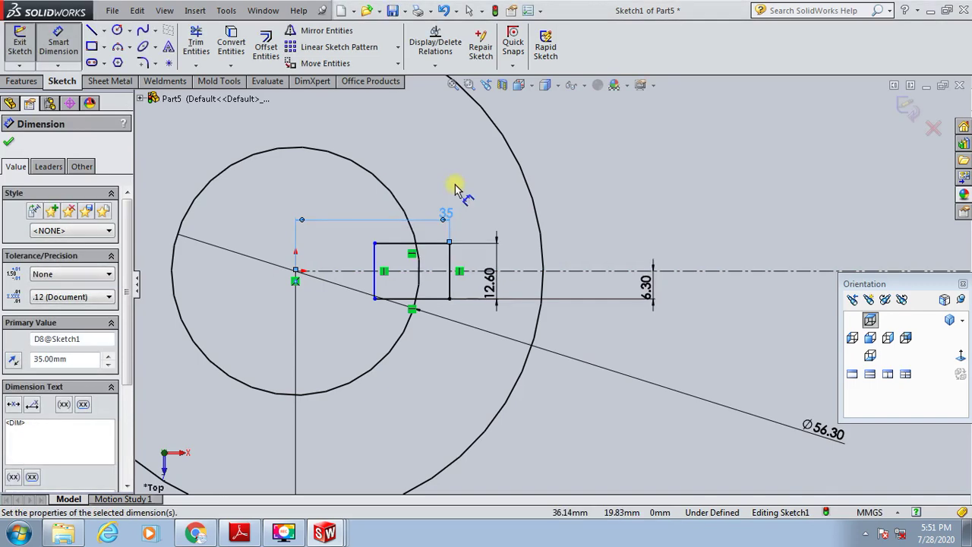
click(638, 215)
Power-trim the arc and edge segments inside the rectangle to form a keyway notch in the Ø56.30 circle
click(195, 42)
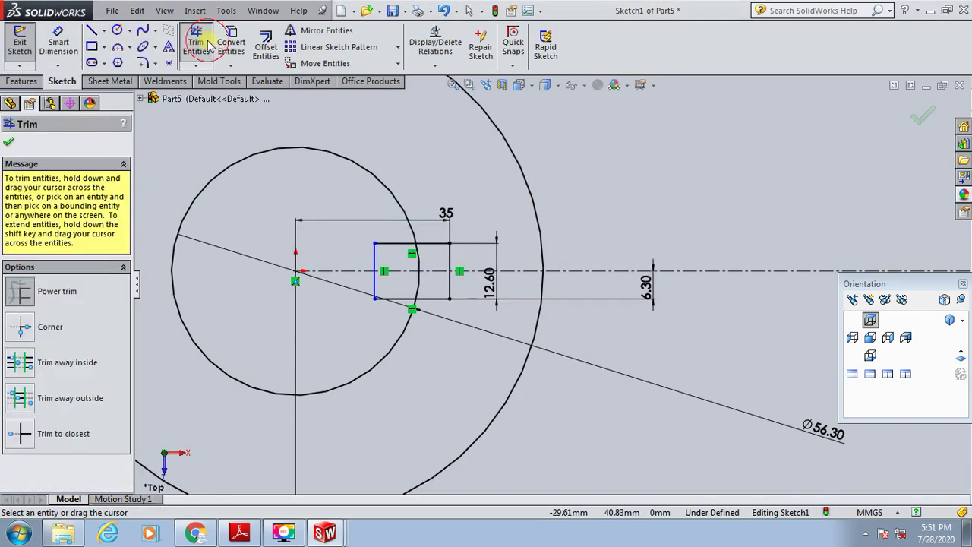
scroll(419, 309, down, 2)
scroll(422, 320, down, 2)
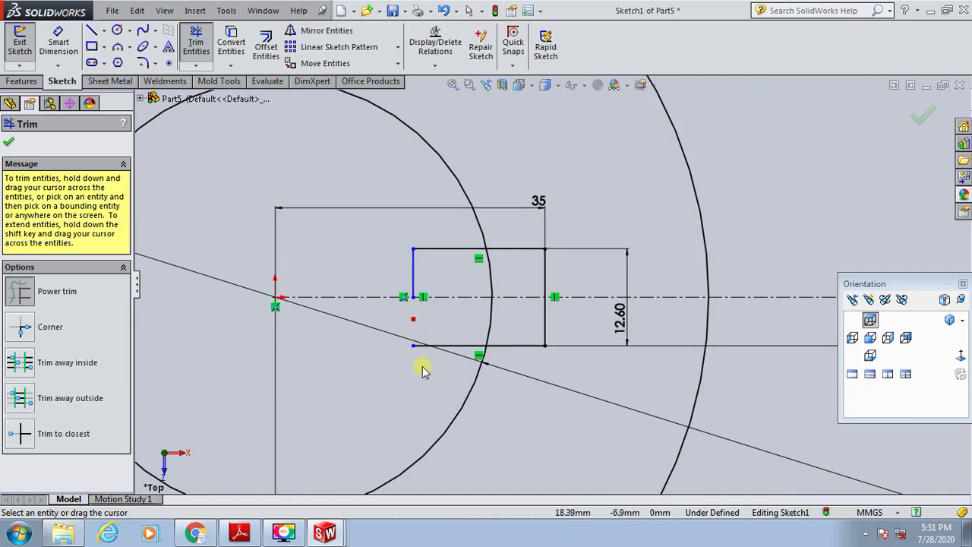
mouse_move(423, 370)
mouse_down()
mouse_move(527, 329)
mouse_move(463, 326)
mouse_up()
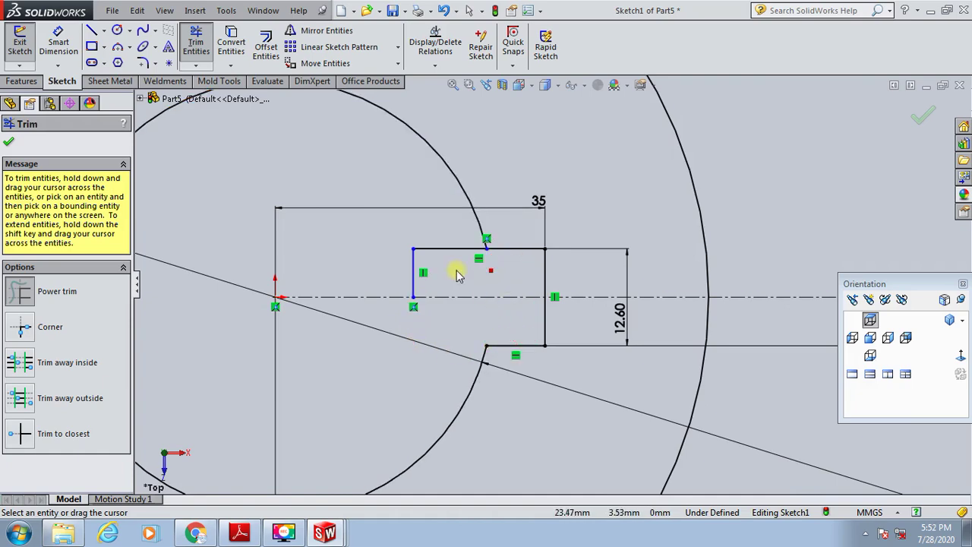
drag(439, 230, 414, 269)
scroll(407, 213, up, 5)
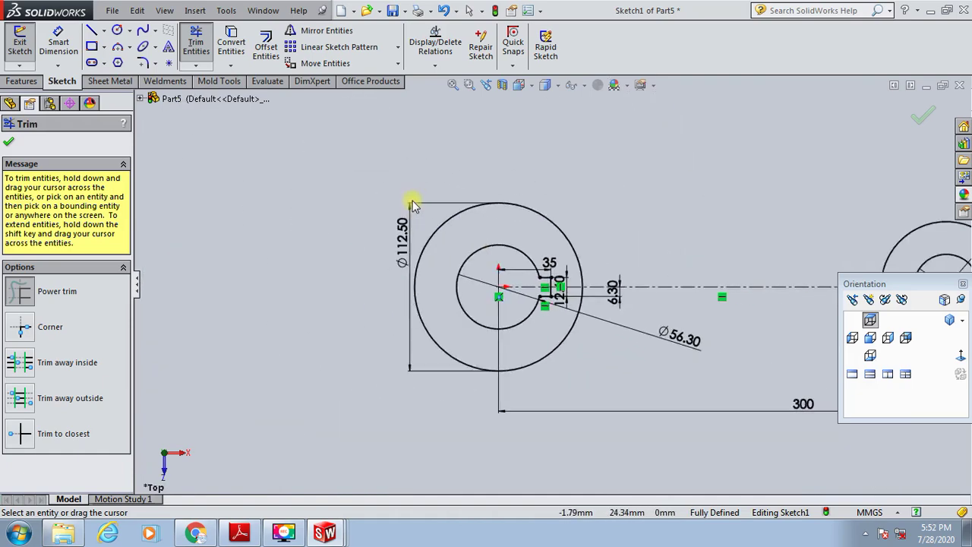
scroll(332, 202, up, 2)
scroll(688, 253, down, 3)
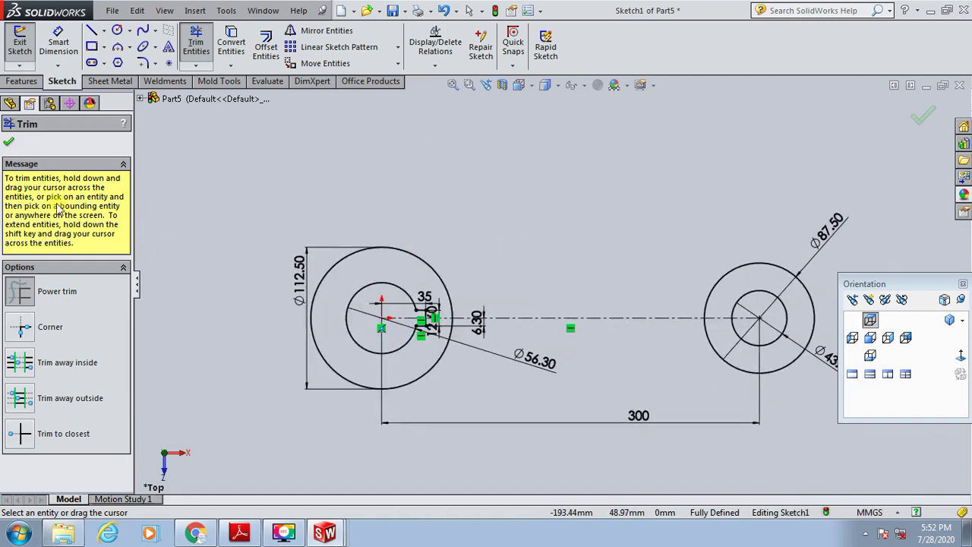
click(9, 140)
click(248, 173)
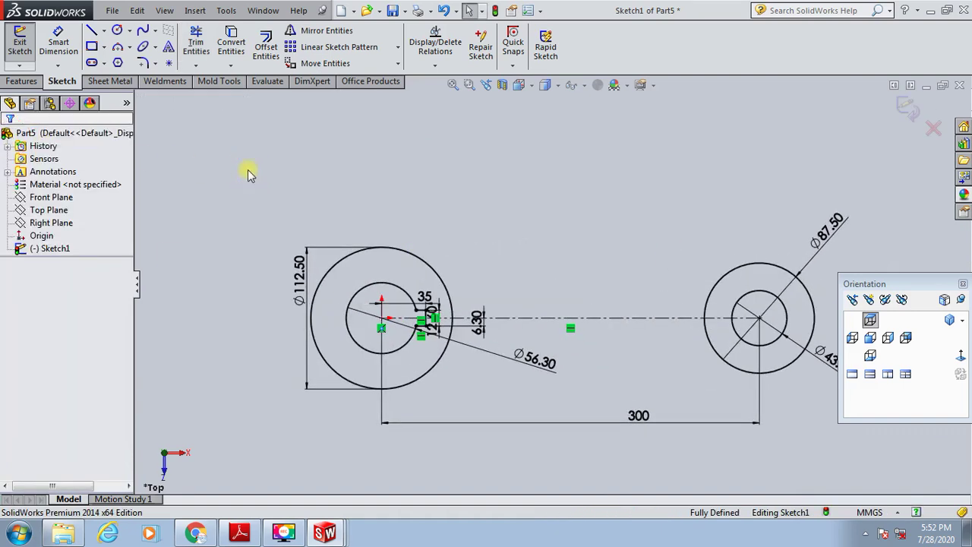
Draw one line above the circles and another below them, each running from the left circles past the right ones
click(91, 31)
click(362, 228)
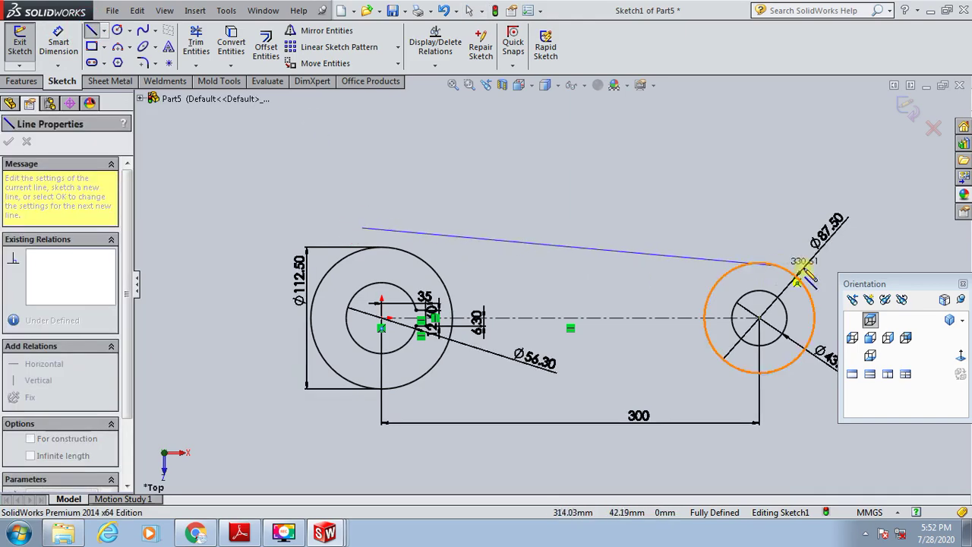
click(849, 249)
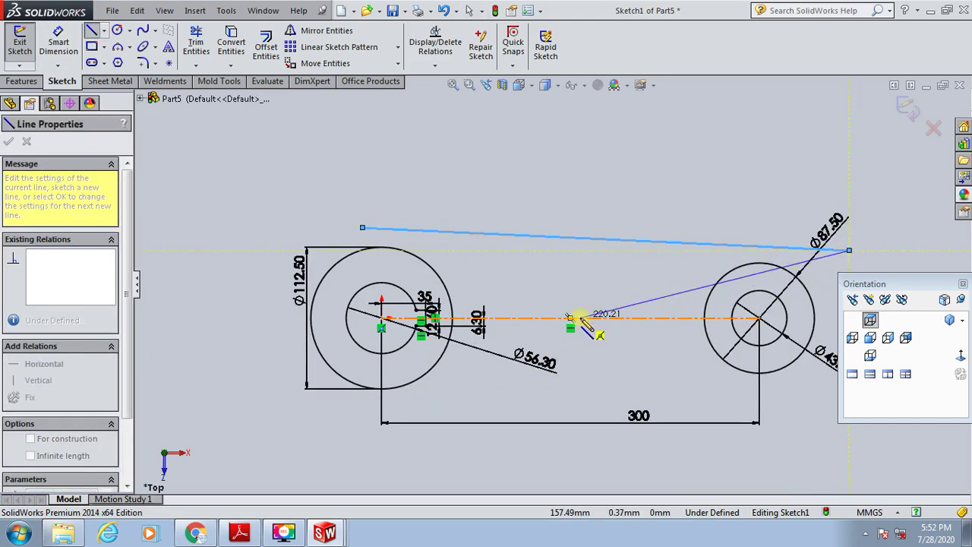
key(Escape)
click(87, 30)
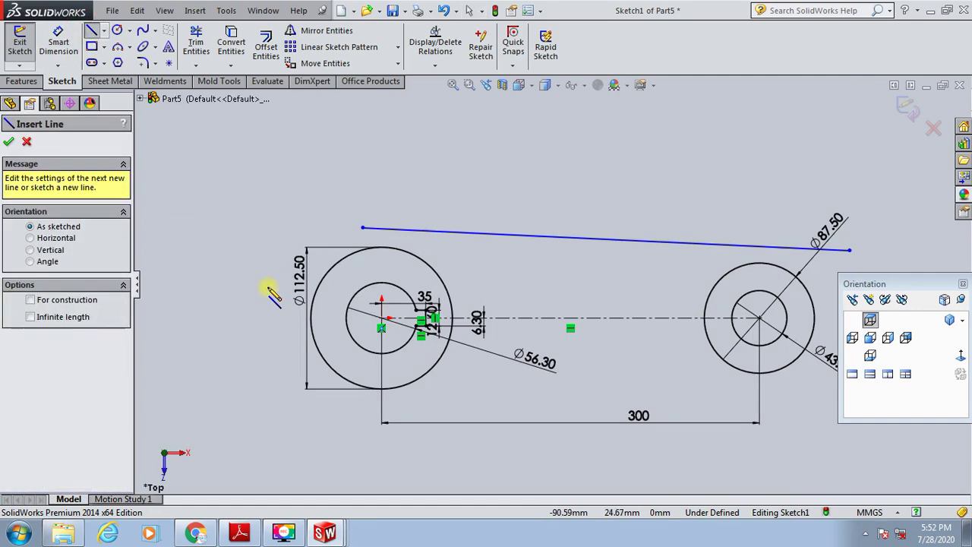
scroll(651, 357, up, 3)
scroll(693, 351, down, 3)
click(665, 327)
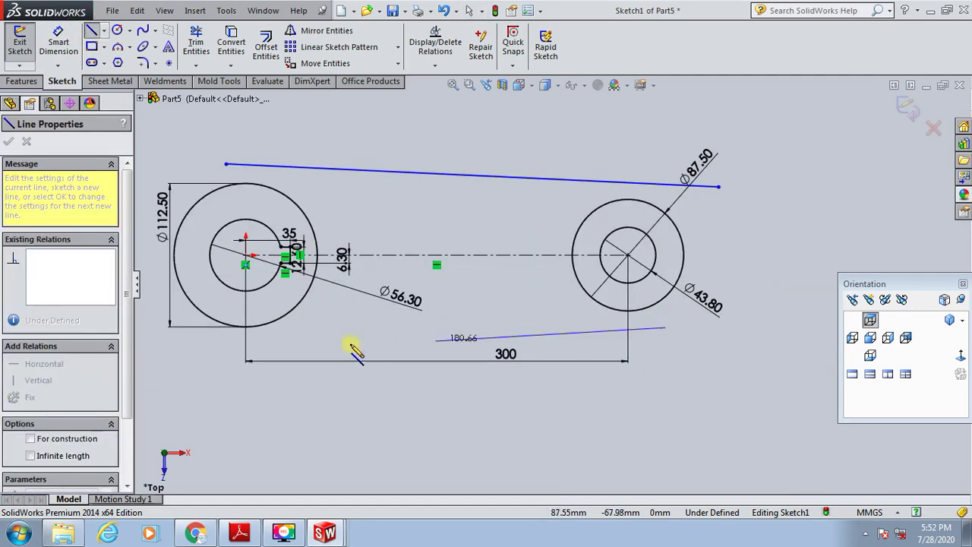
click(151, 339)
key(Escape)
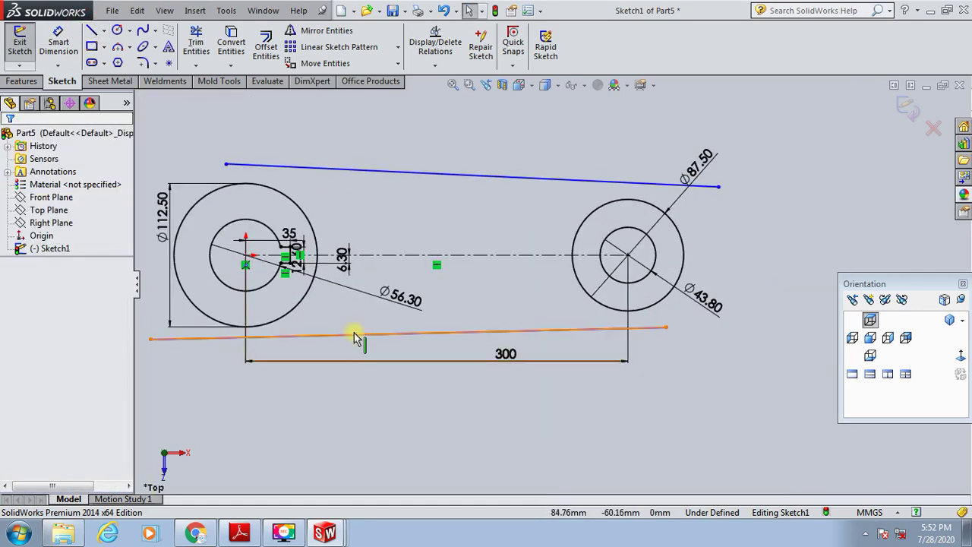
Make the bottom line tangent to both the left and right large circles
click(353, 335)
ctrl+click(282, 321)
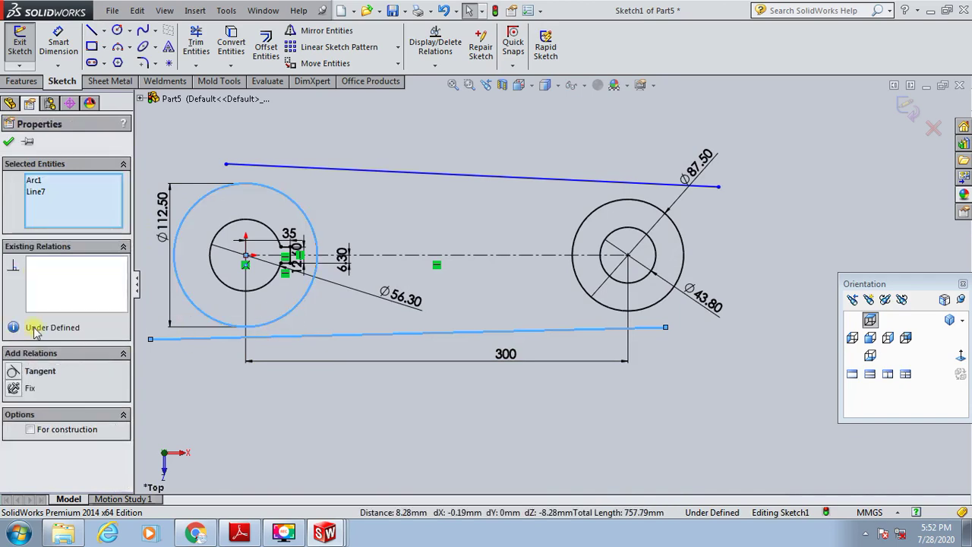
click(13, 372)
key(Escape)
click(555, 324)
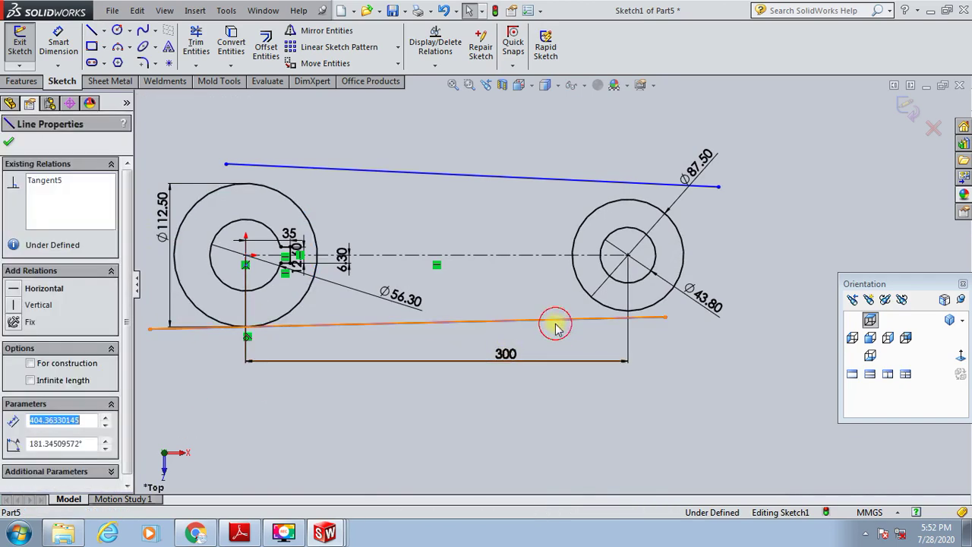
ctrl+click(584, 301)
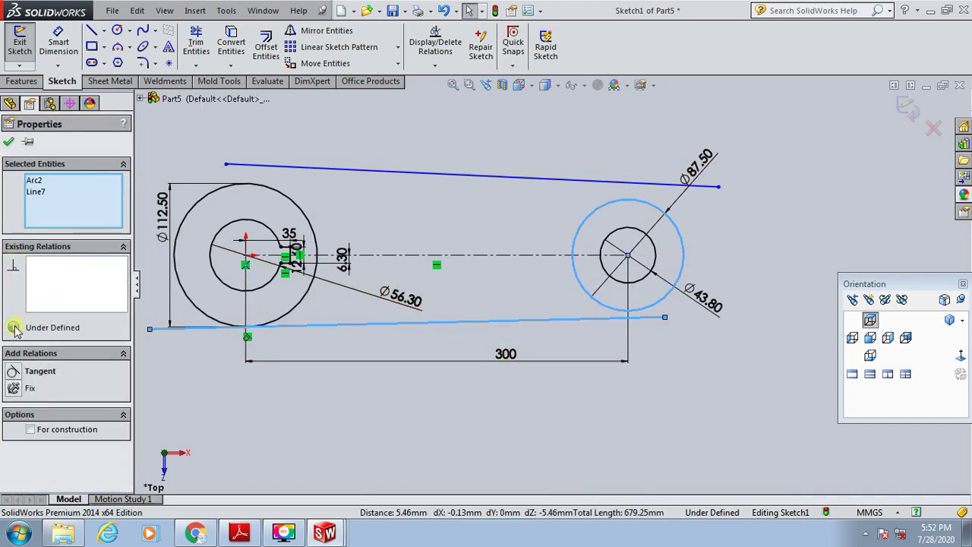
click(13, 372)
click(300, 391)
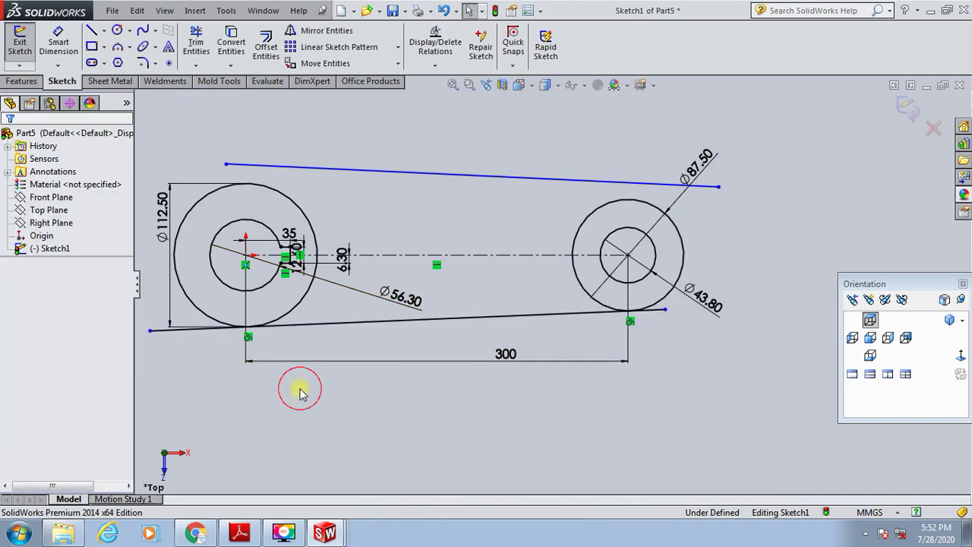
Make the top line tangent to both the left and right large circles
click(293, 207)
ctrl+click(295, 167)
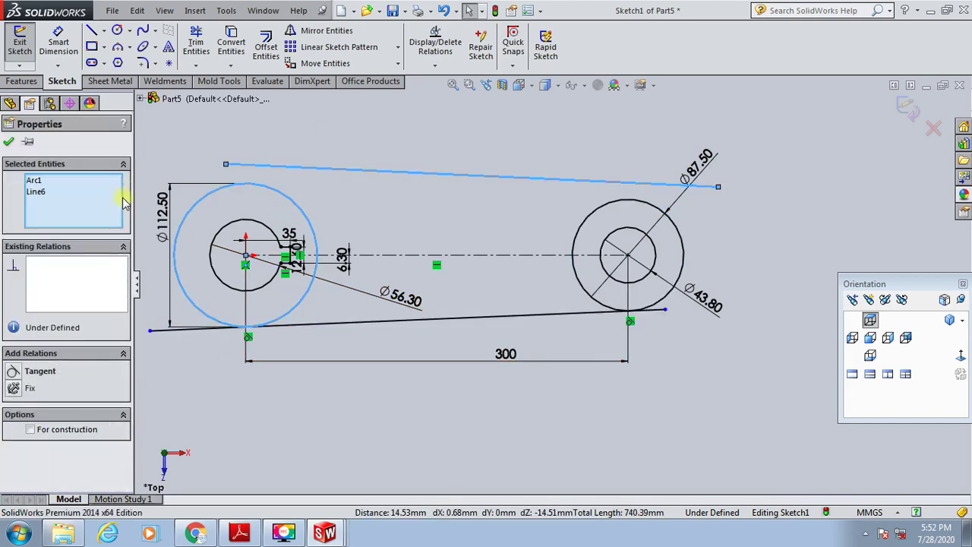
click(15, 373)
click(171, 401)
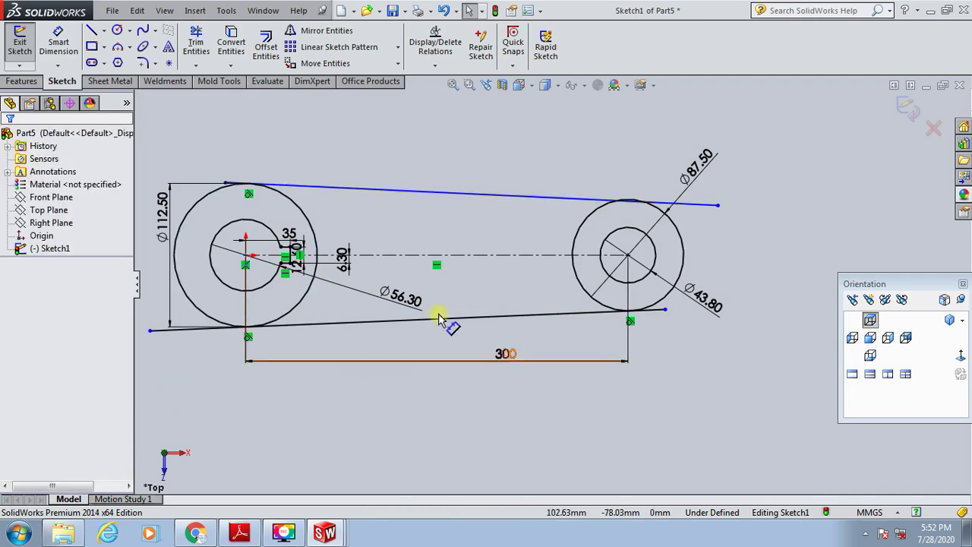
click(662, 214)
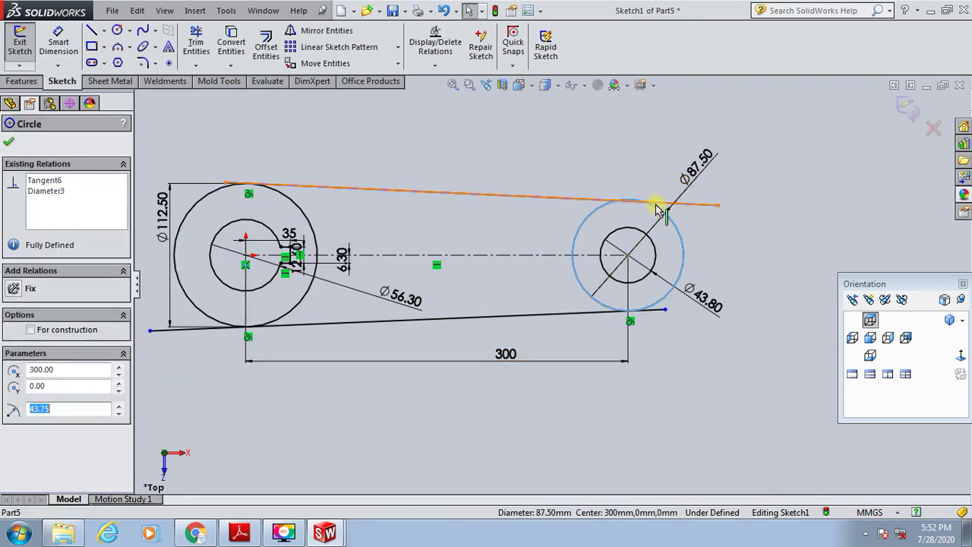
ctrl+click(651, 203)
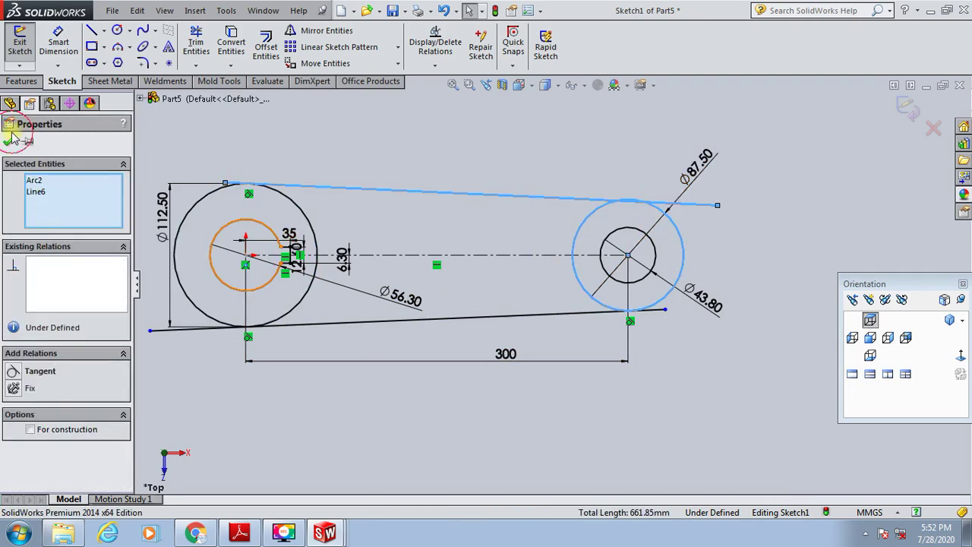
click(13, 372)
click(464, 149)
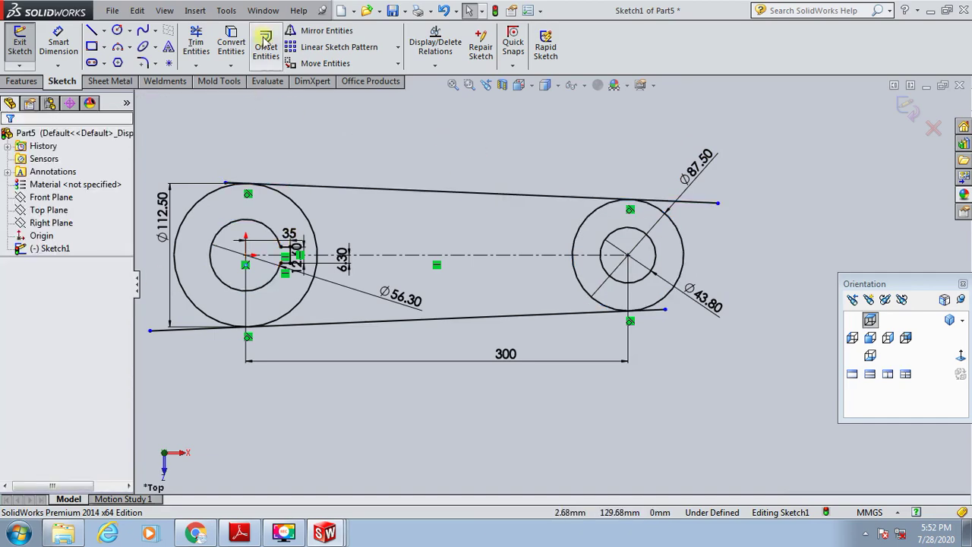
Power-trim the top and bottom lines' overhanging ends past the tangent points
click(196, 42)
scroll(653, 217, down, 2)
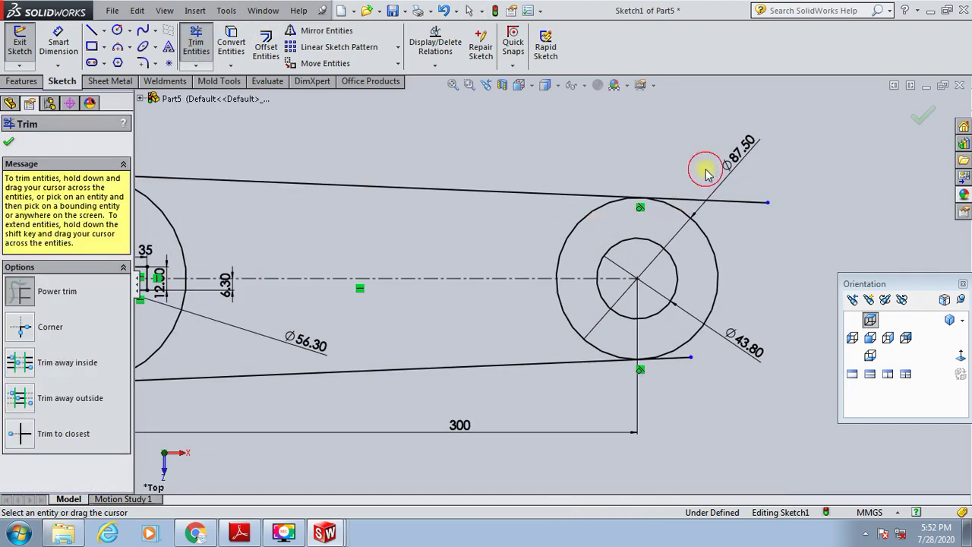
scroll(682, 358, up, 2)
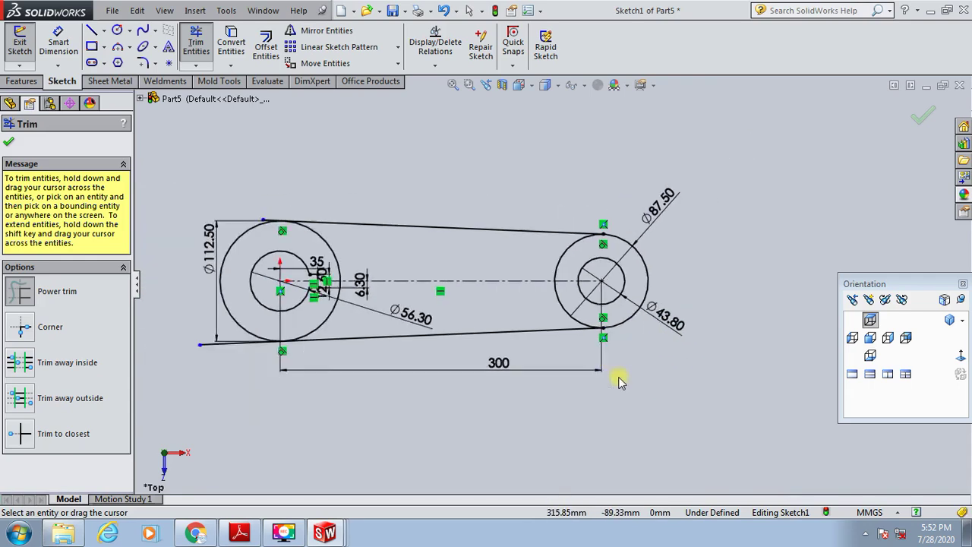
scroll(313, 334, down, 2)
click(310, 344)
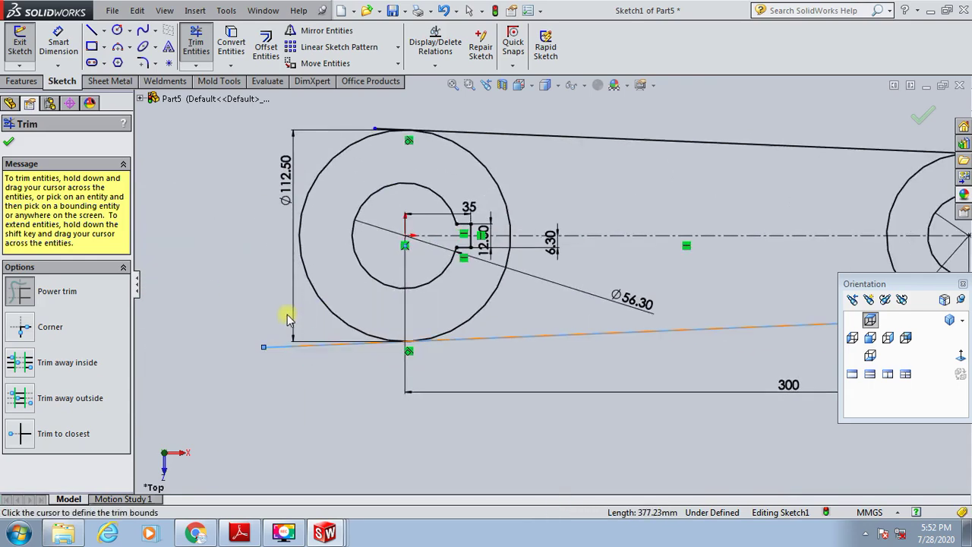
click(279, 313)
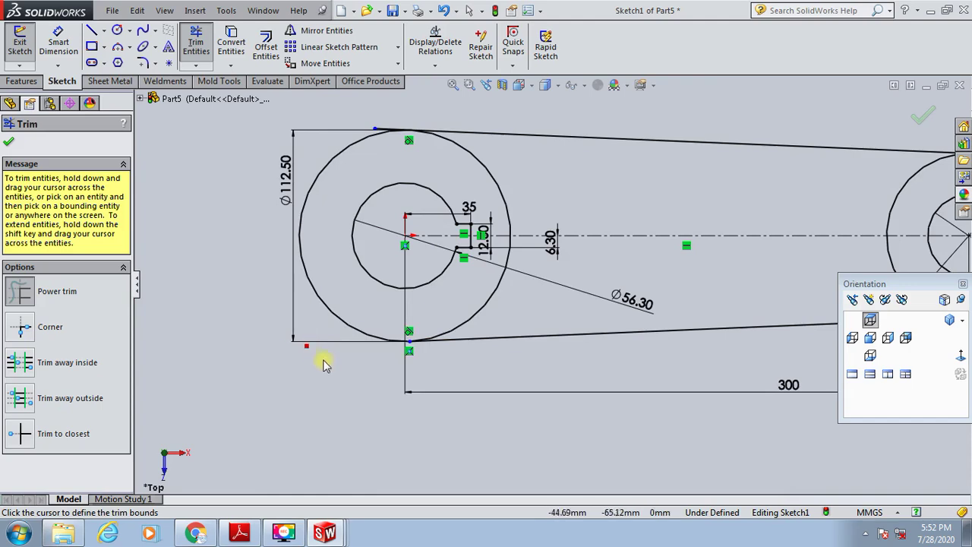
scroll(433, 177, down, 3)
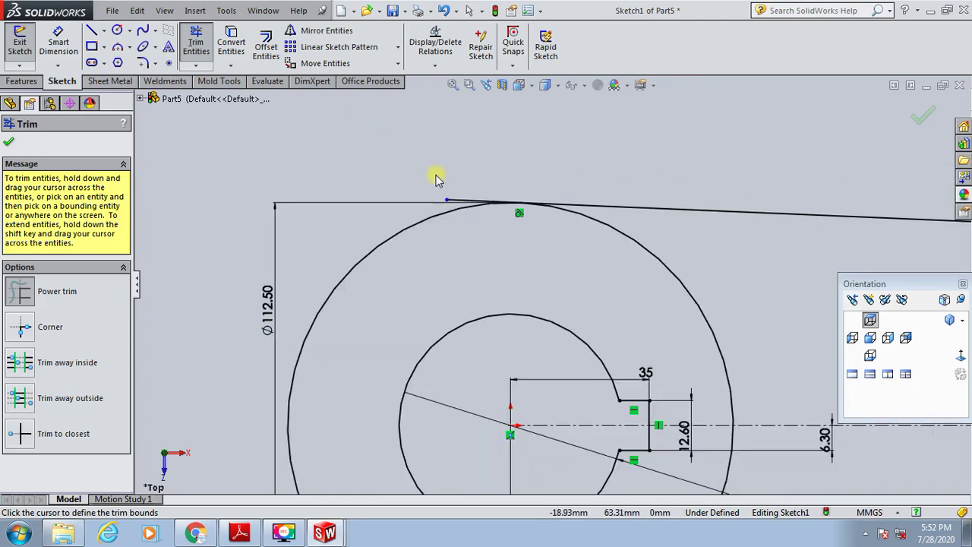
scroll(495, 253, down, 3)
click(486, 258)
scroll(379, 209, up, 2)
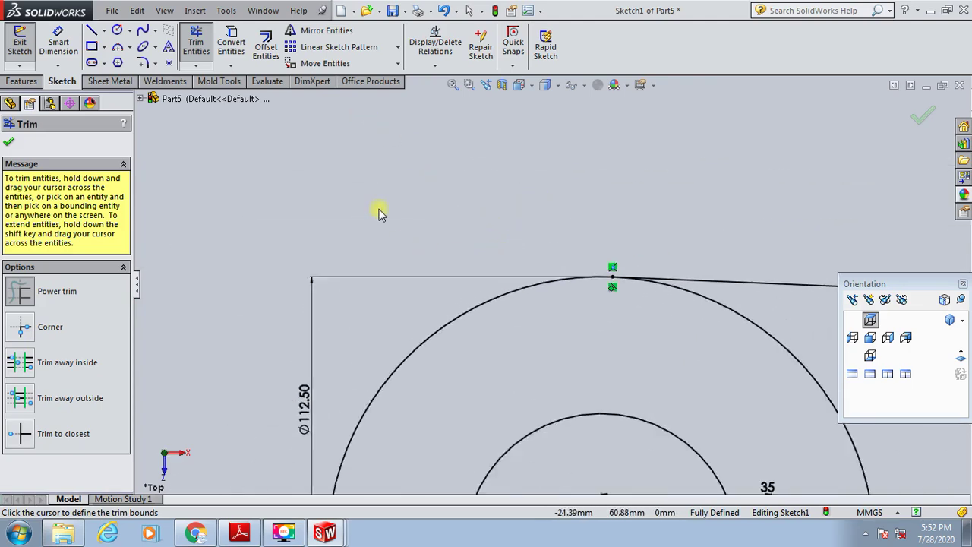
scroll(379, 209, up, 2)
click(924, 118)
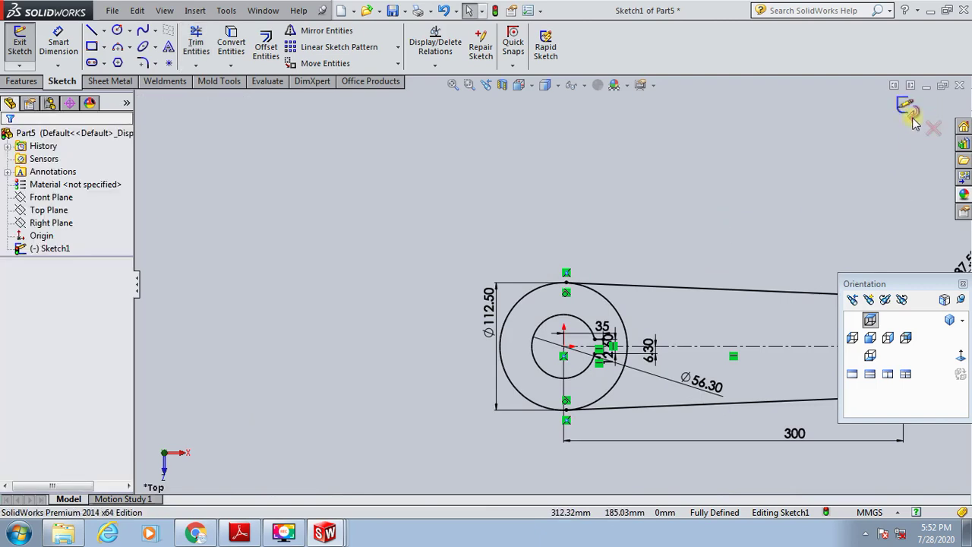
Exit Sketch1 and switch the view to Isometric
click(910, 115)
mouse_move(354, 297)
middle_down()
mouse_move(406, 143)
mouse_move(369, 149)
mouse_move(374, 86)
middle_up()
click(376, 119)
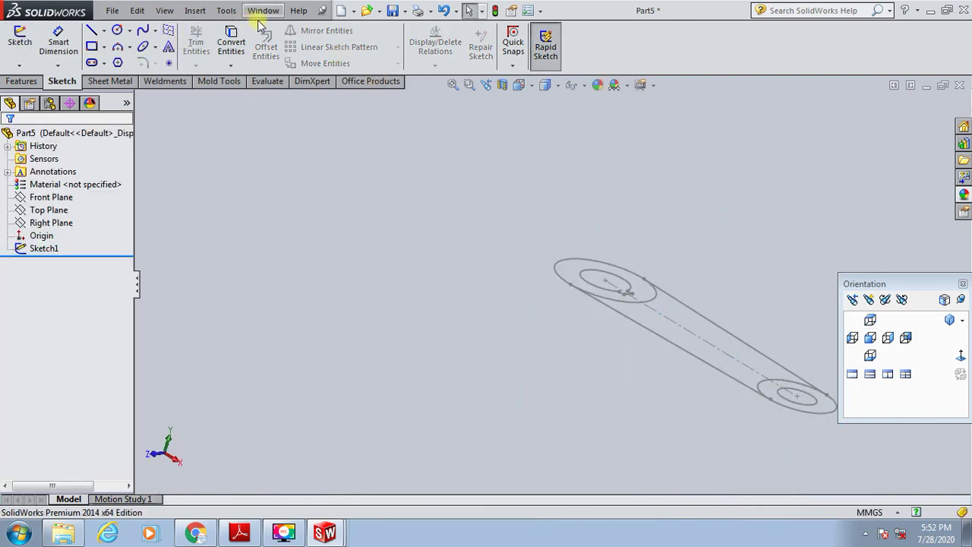
click(948, 319)
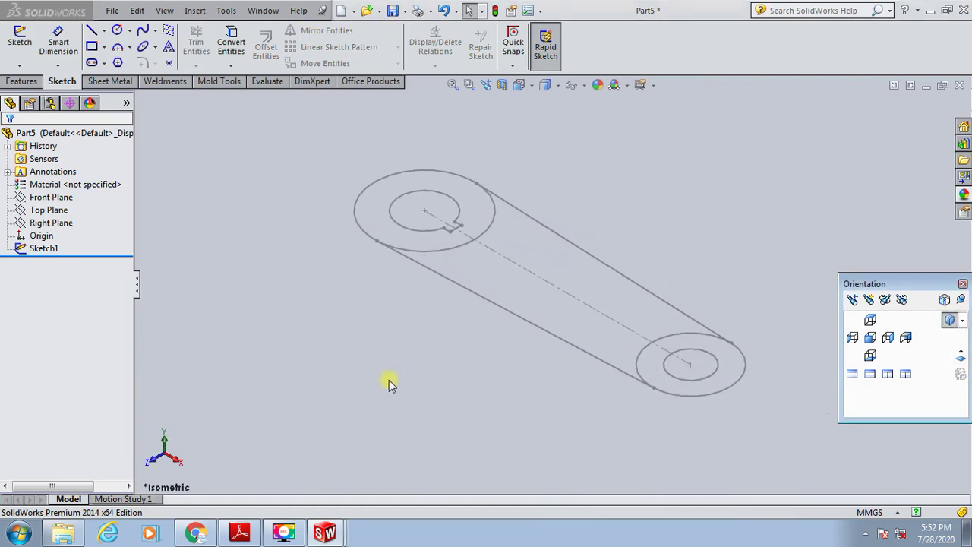
click(323, 384)
click(31, 83)
Boss-extrude the left circle's contour and inner region 62.50 mm Mid Plane
click(26, 44)
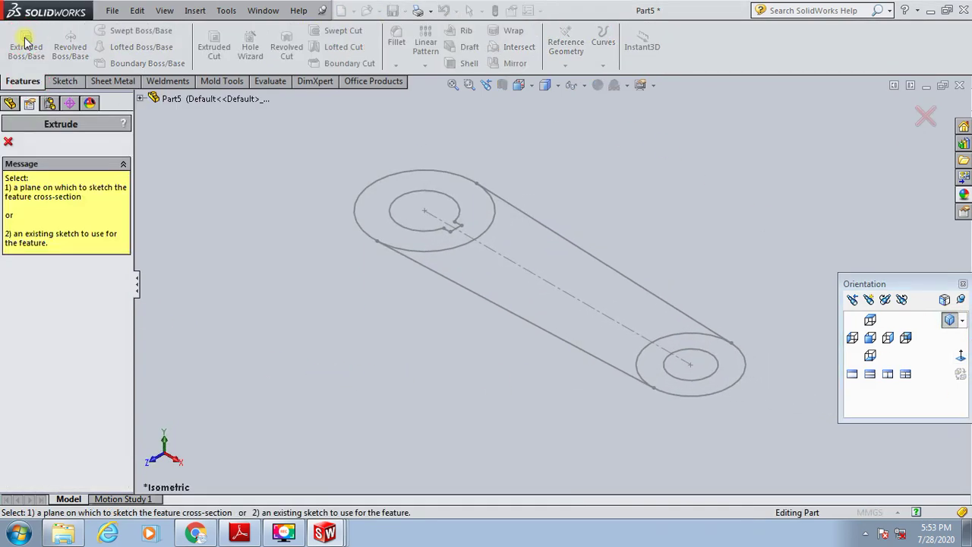
click(354, 218)
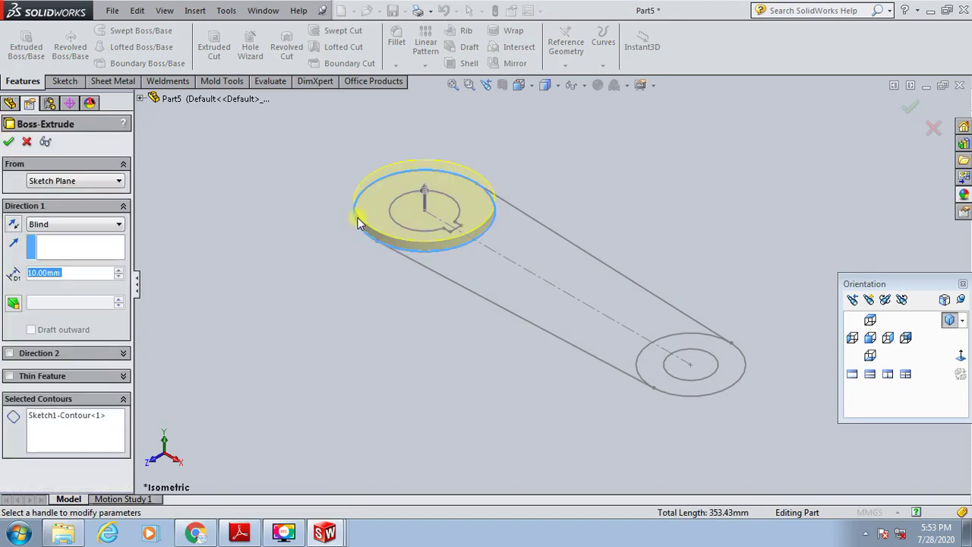
click(108, 423)
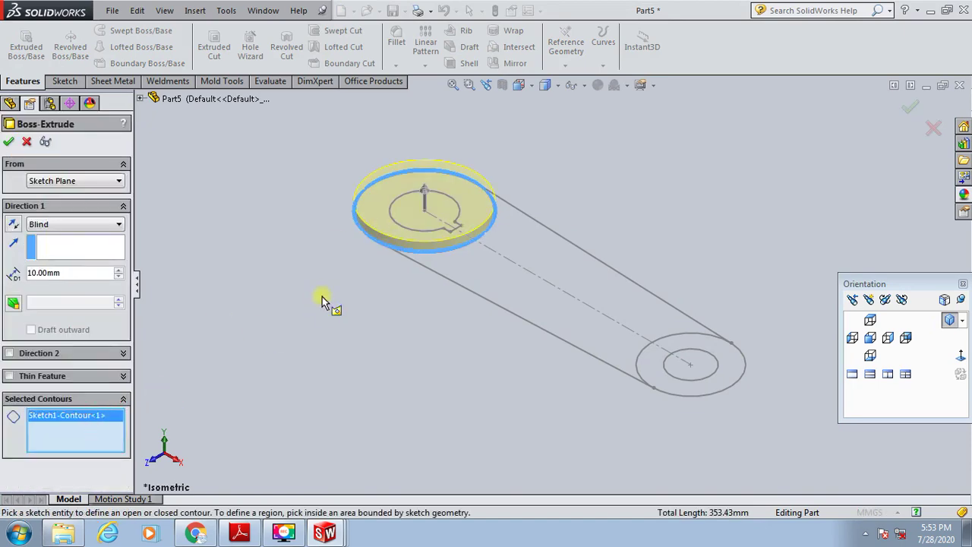
click(427, 209)
middle_drag(307, 273, 95, 293)
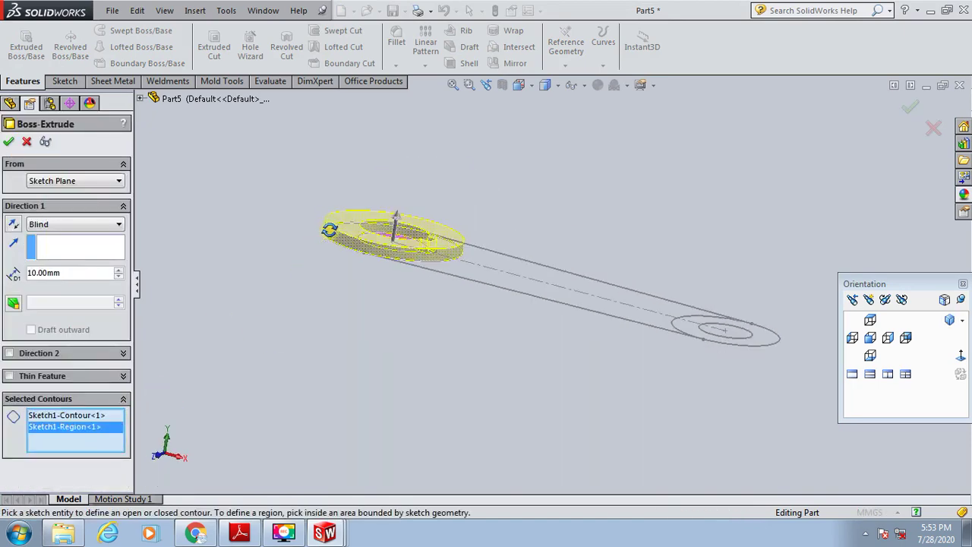
click(84, 228)
click(65, 287)
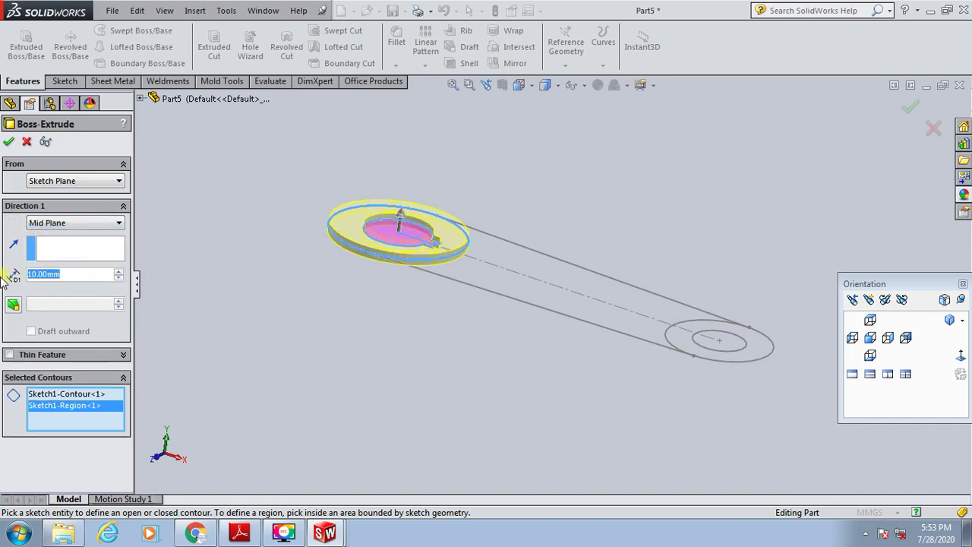
text(62.5)
key(Return)
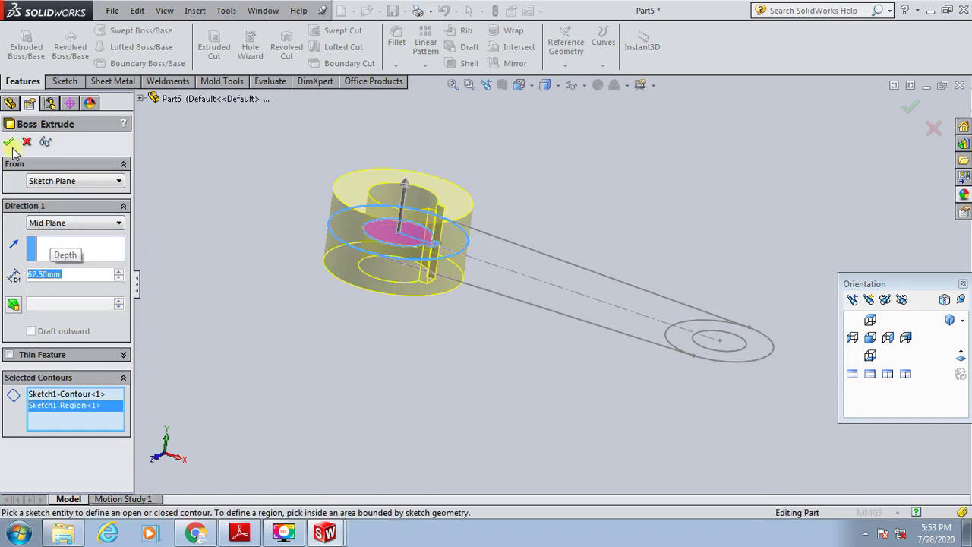
click(10, 144)
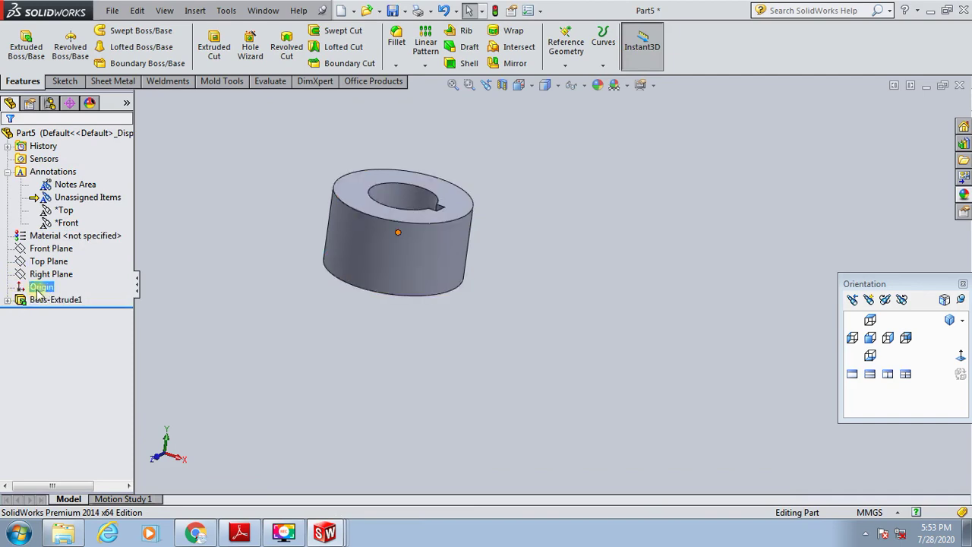
Show Sketch1 again under Boss-Extrude1
click(7, 300)
right_click(57, 312)
click(65, 284)
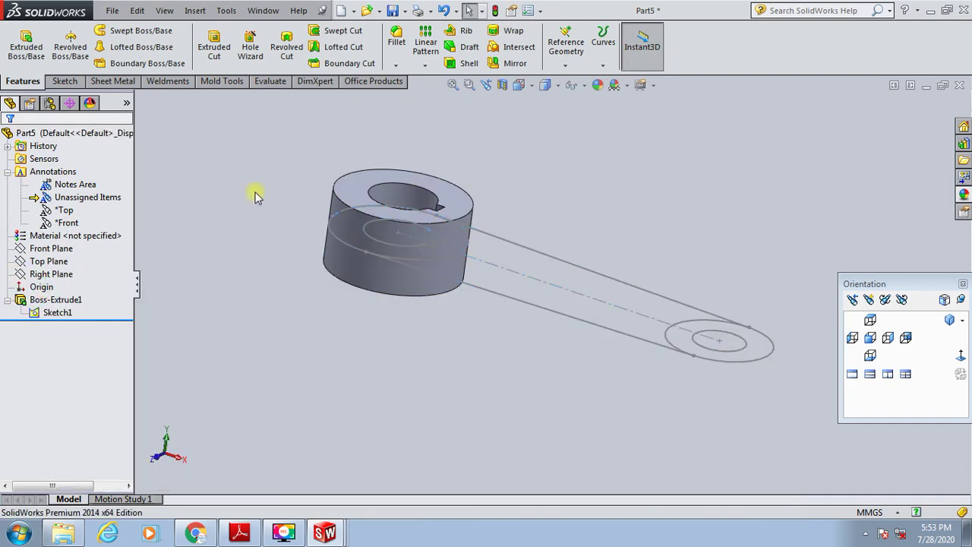
Boss-extrude the right Ø87.50 circle's contour and inner region 62.50 mm Mid Plane
click(26, 45)
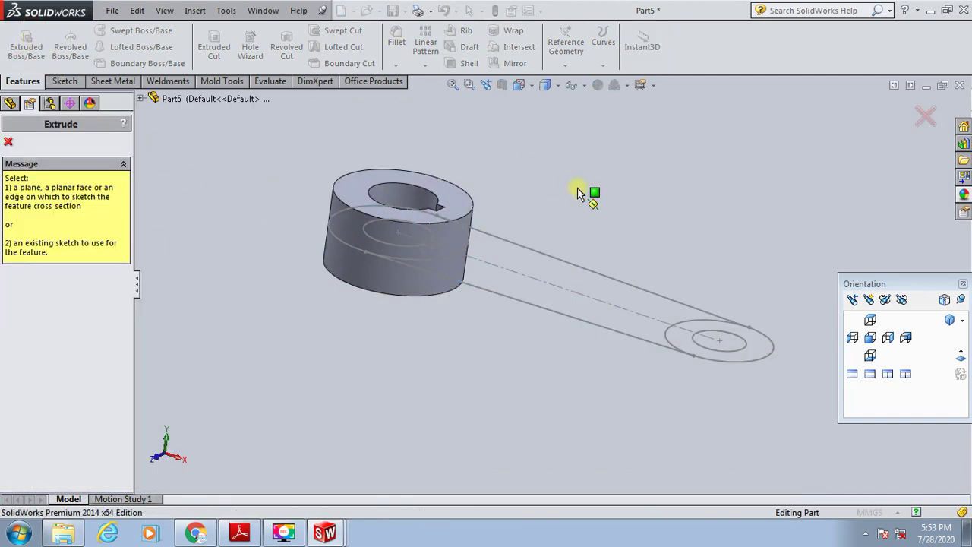
click(769, 358)
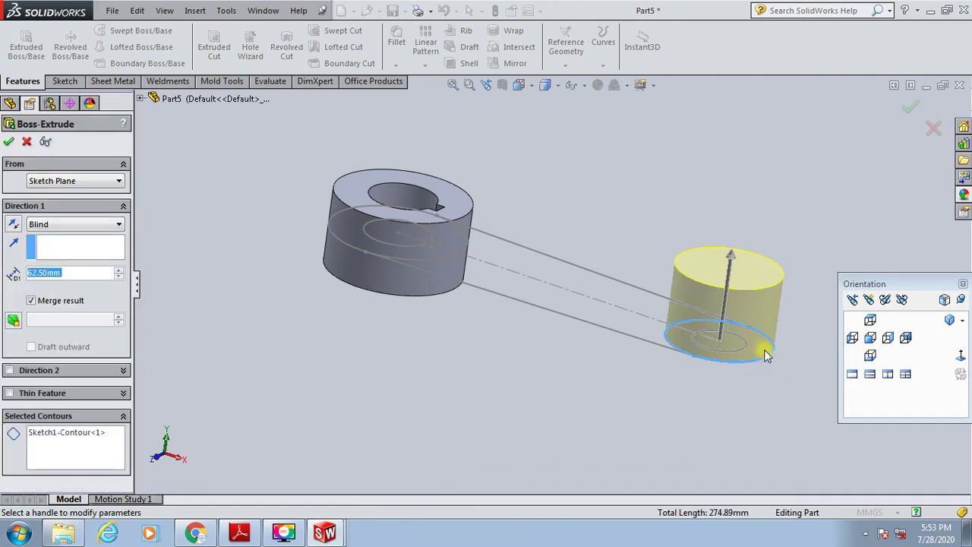
click(61, 472)
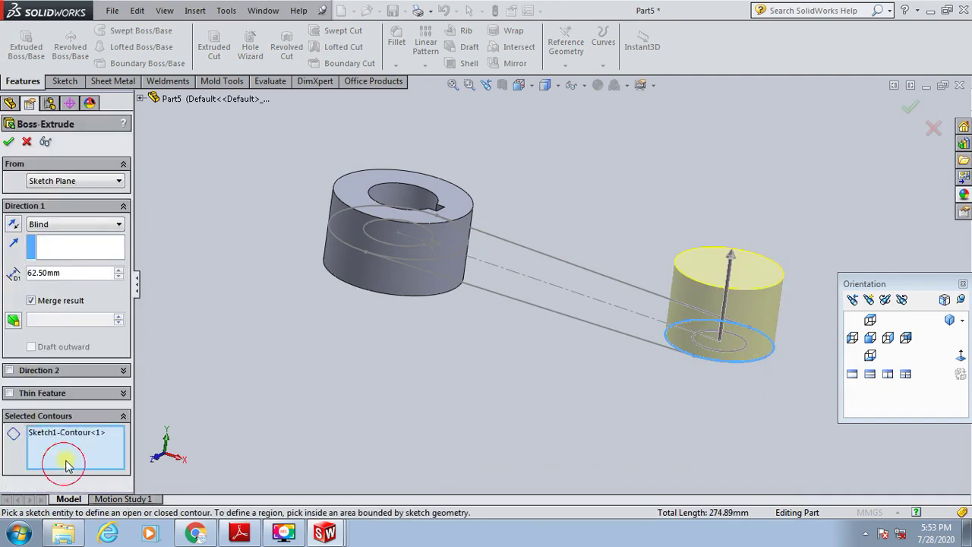
click(726, 353)
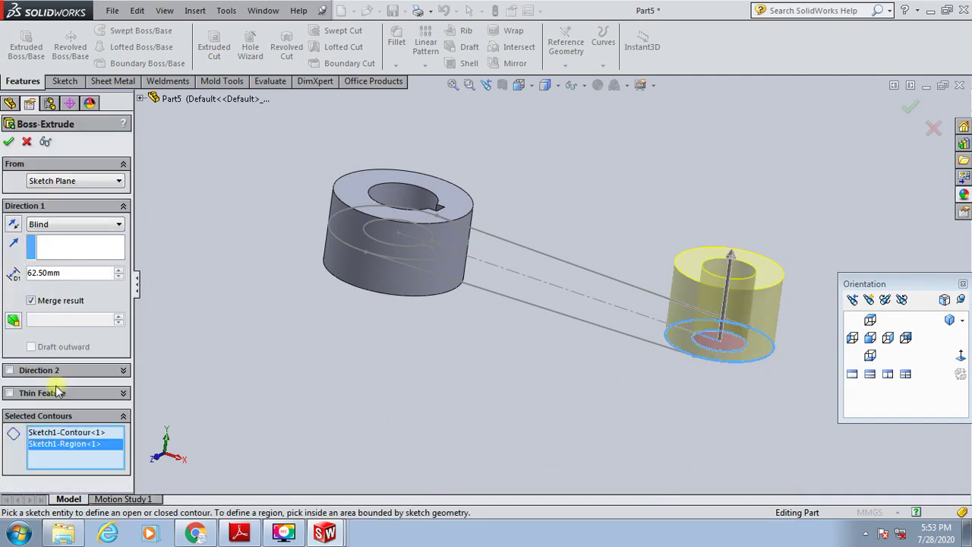
click(54, 225)
click(45, 295)
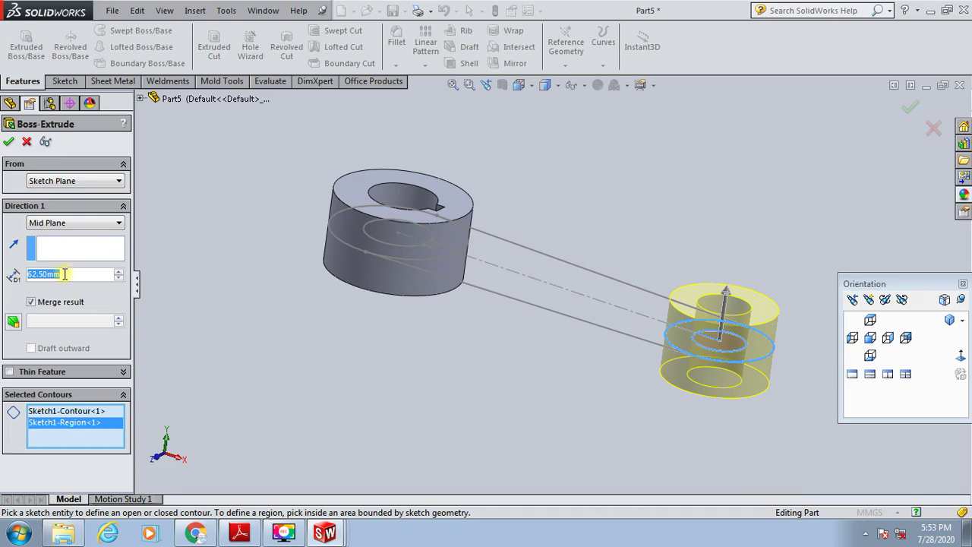
click(8, 144)
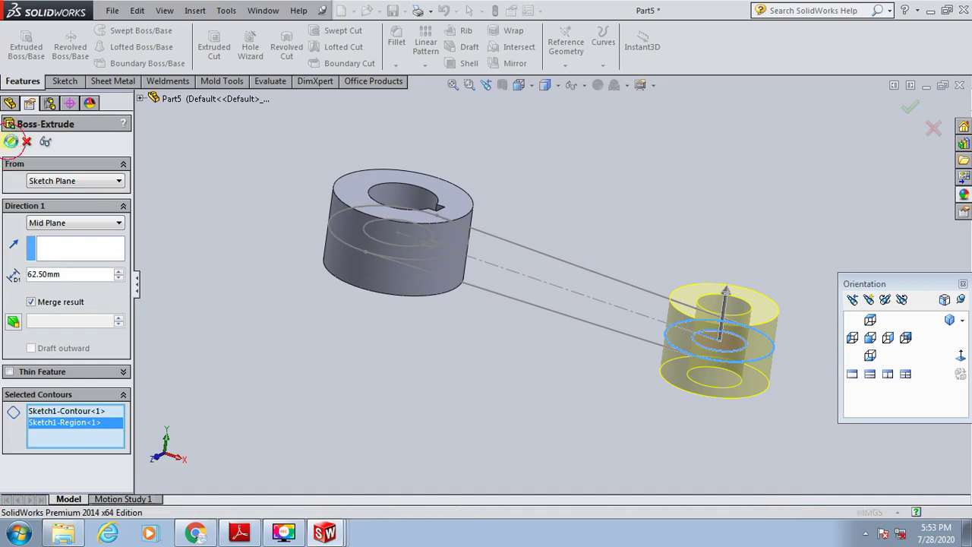
Start a new boss extrusion and set its depth to 32.50 mm
click(23, 45)
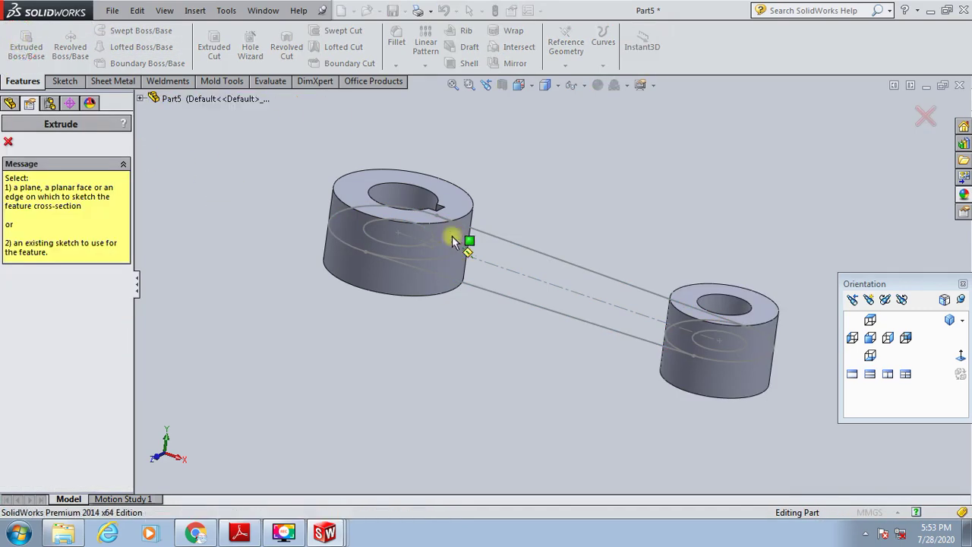
scroll(486, 266, down, 3)
click(534, 258)
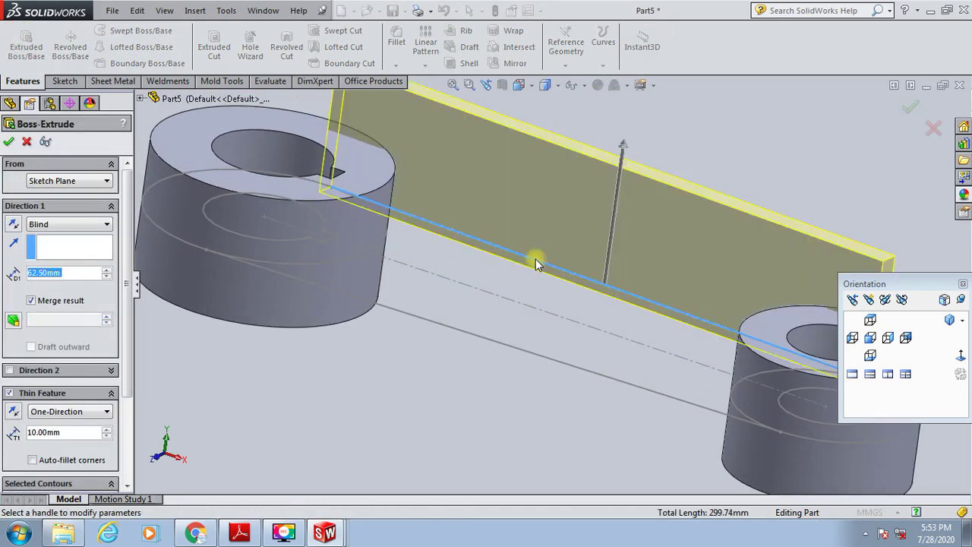
scroll(408, 368, up, 2)
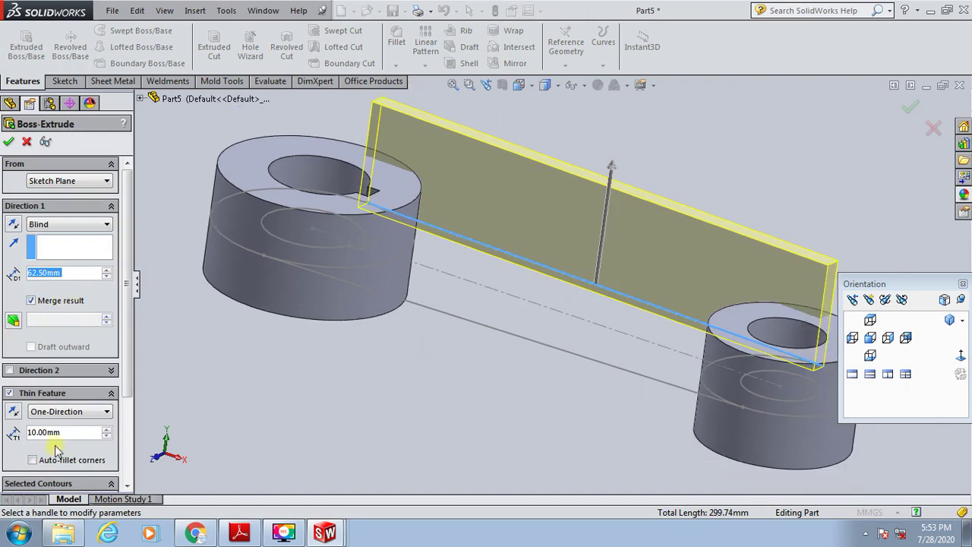
text(32.5)
key(Return)
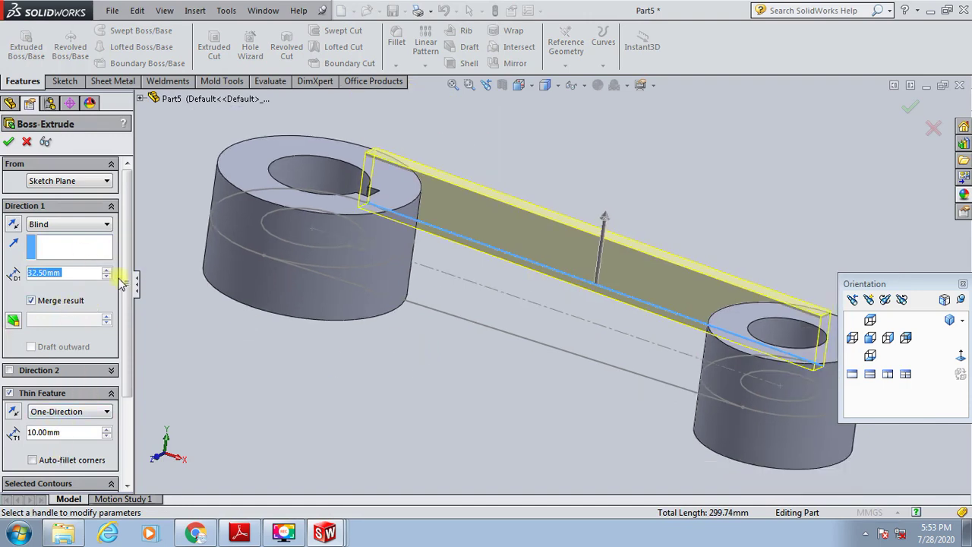
scroll(120, 281, down, 2)
scroll(120, 281, down, 2)
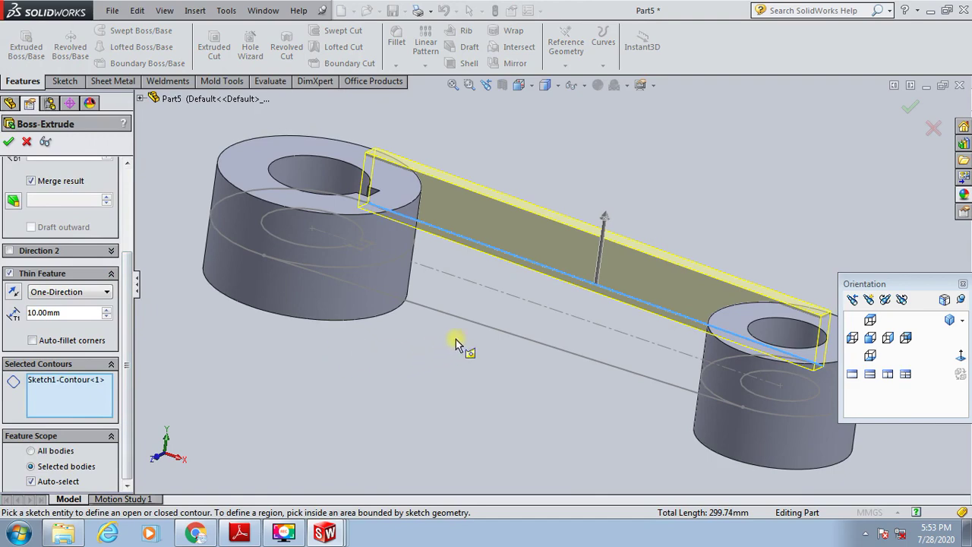
Pick two bar regions, then clear all contours from the extrusion's selection
click(495, 314)
click(488, 271)
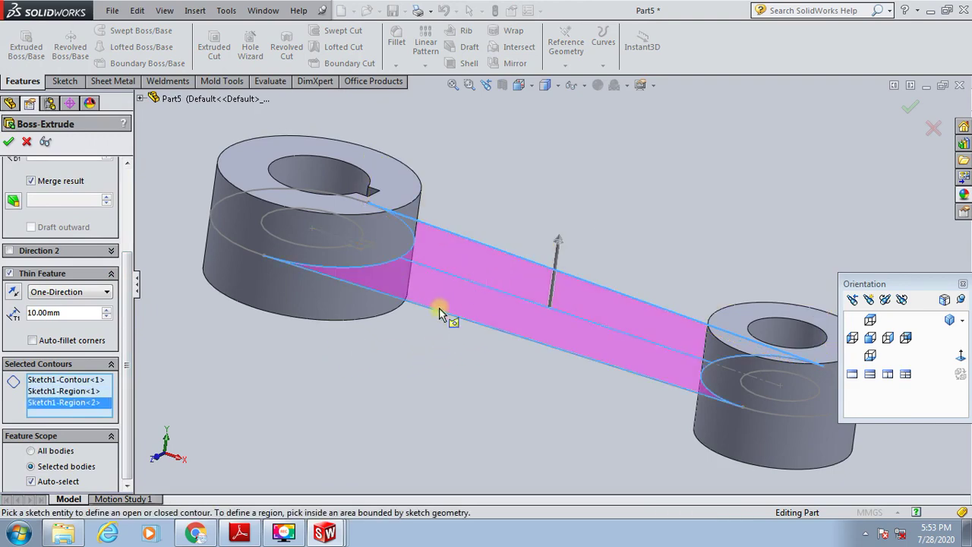
mouse_move(440, 313)
middle_down()
mouse_move(421, 460)
mouse_move(432, 399)
mouse_move(476, 429)
mouse_move(486, 410)
middle_up()
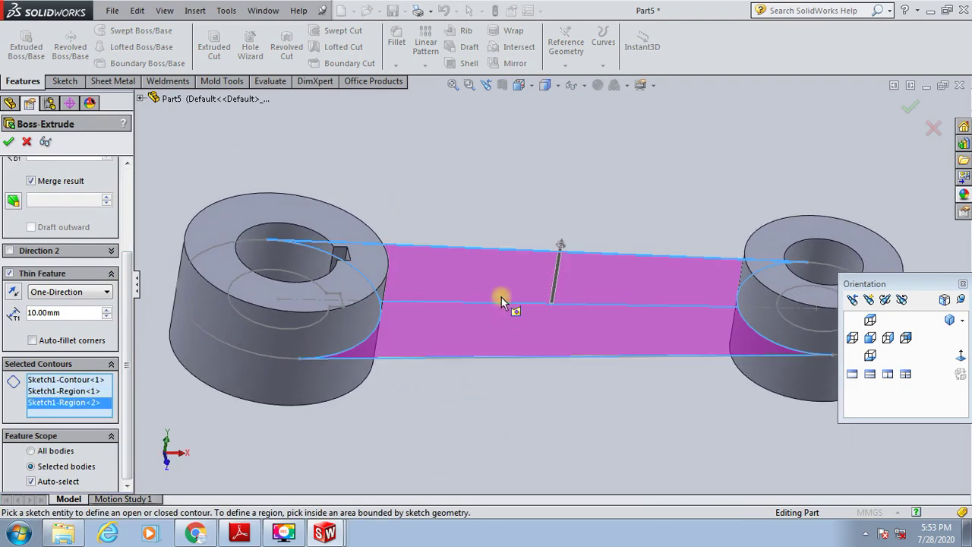
right_click(90, 382)
click(119, 402)
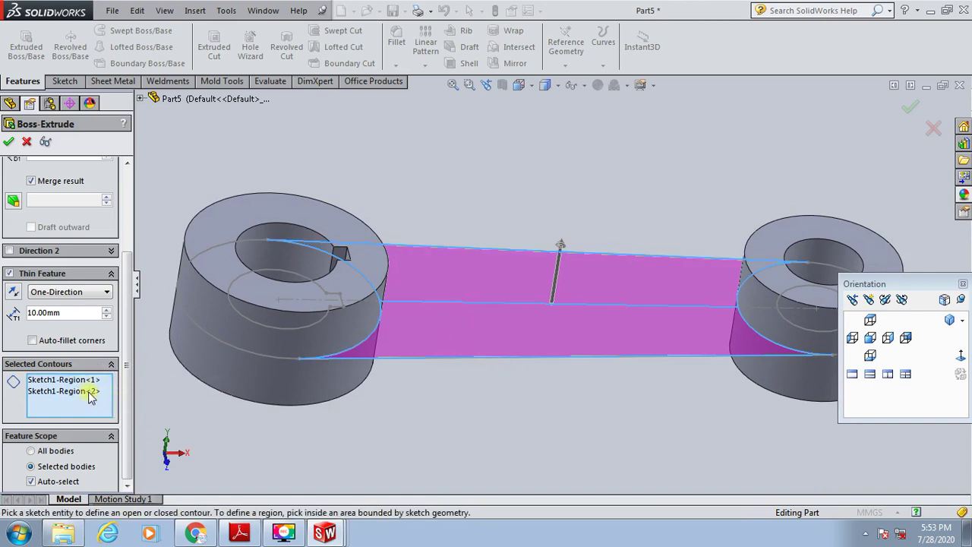
click(83, 381)
right_click(83, 383)
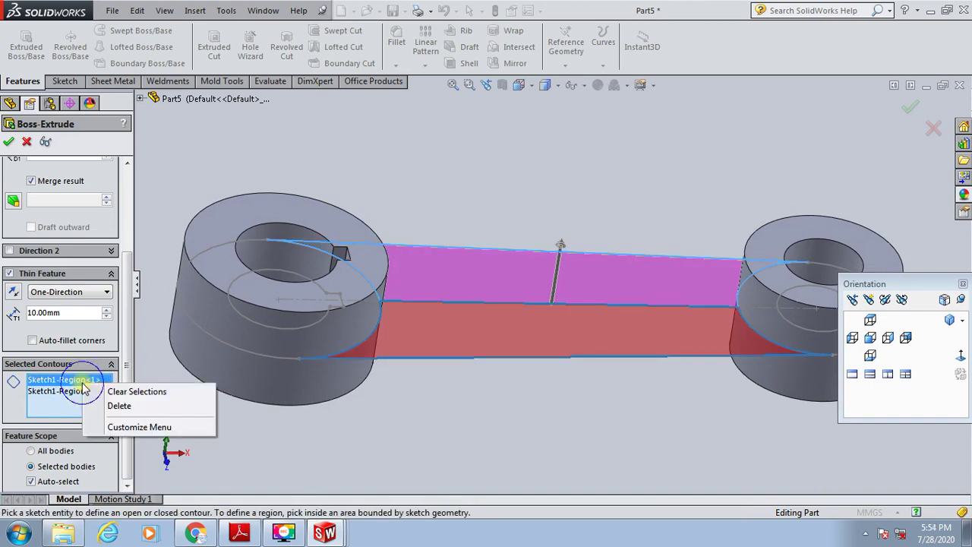
click(171, 389)
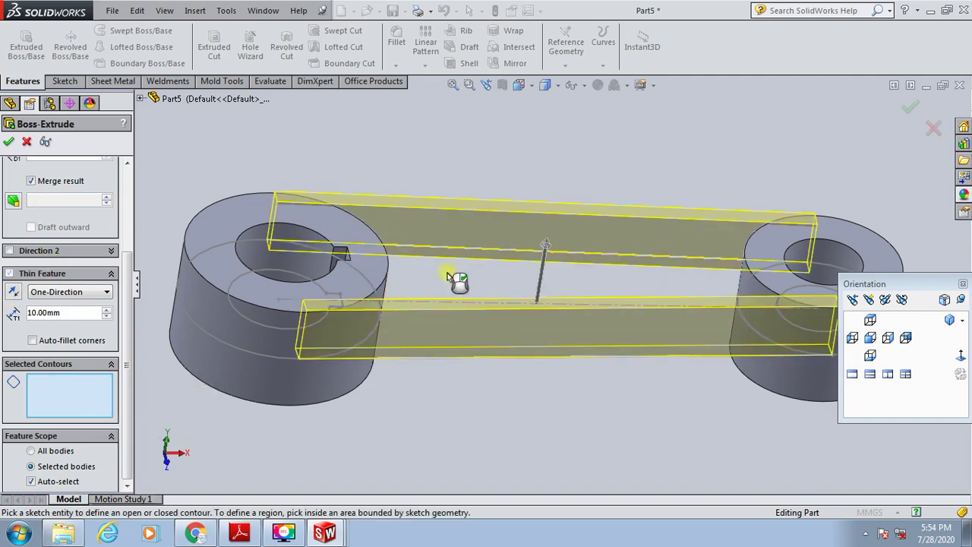
Extrude both regions between the bosses as a solid, 25 mm Mid Plane
click(462, 291)
middle_drag(486, 436, 449, 424)
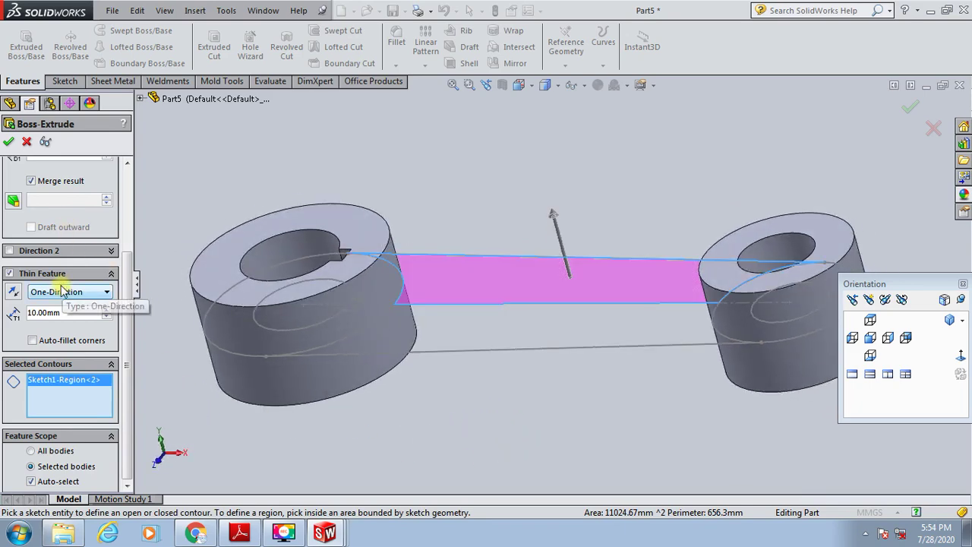
click(10, 273)
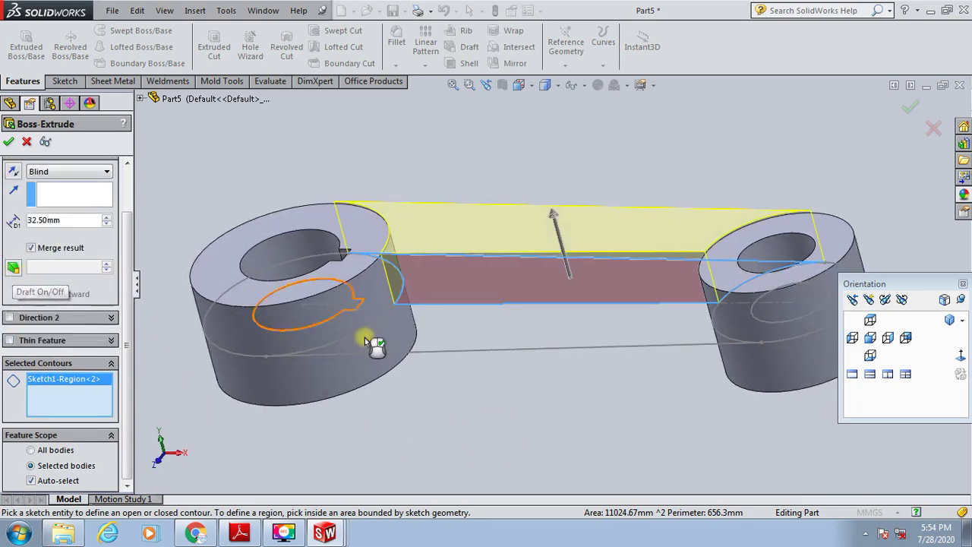
click(497, 337)
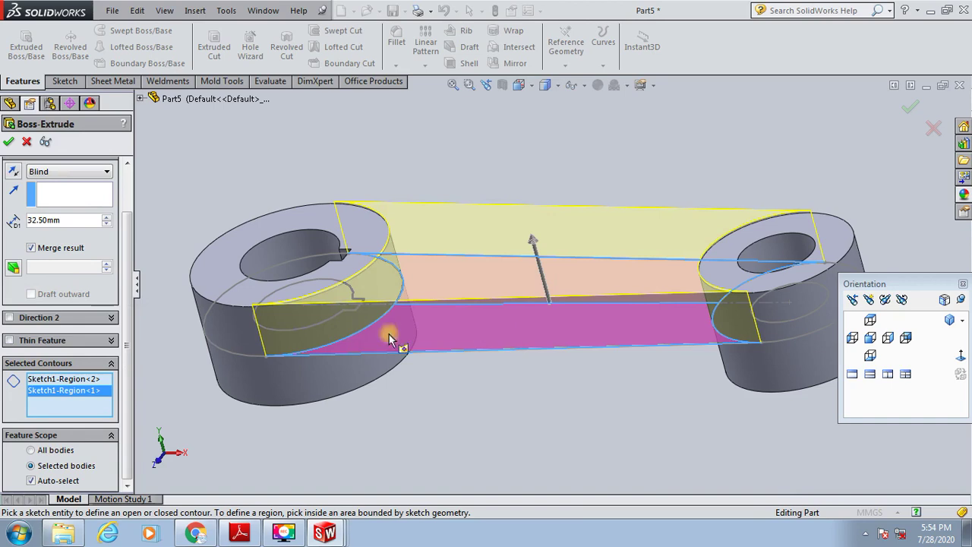
click(48, 171)
click(47, 249)
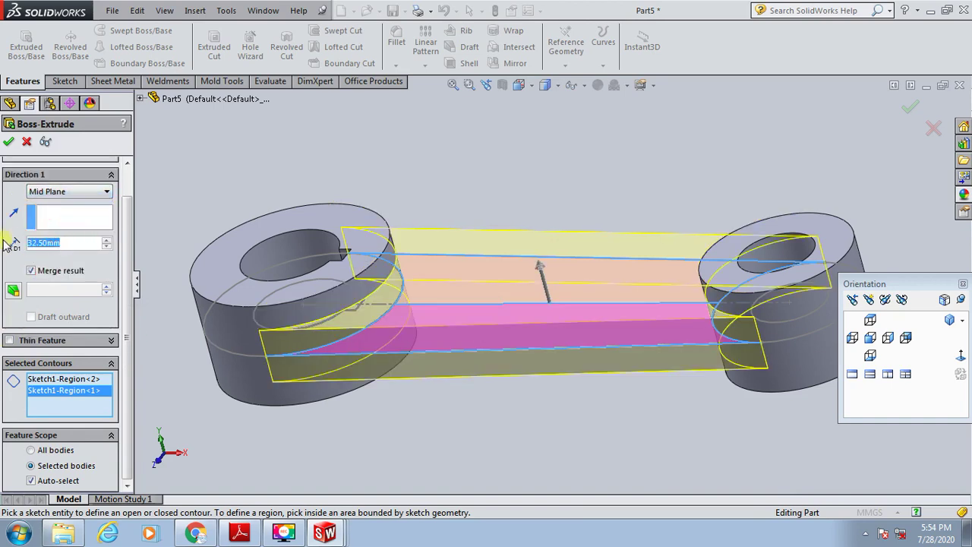
text(25)
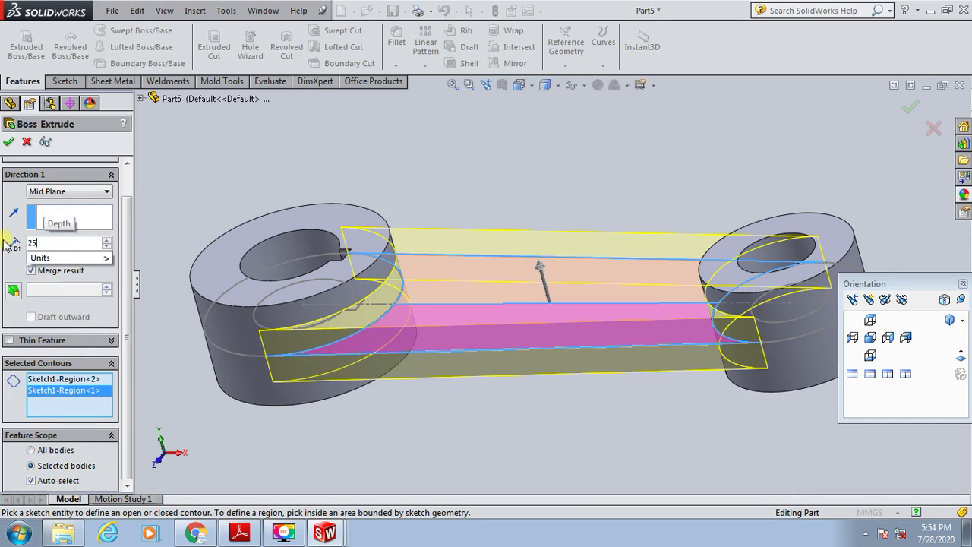
key(Return)
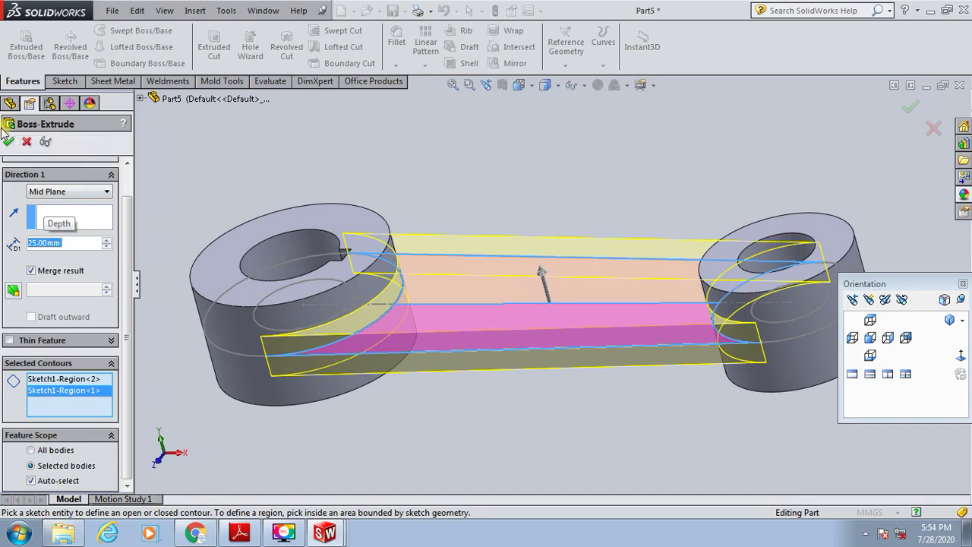
click(9, 143)
Hide Sketch1 so its lines no longer show on the part
mouse_move(432, 190)
middle_down()
mouse_move(438, 217)
mouse_move(469, 242)
middle_up()
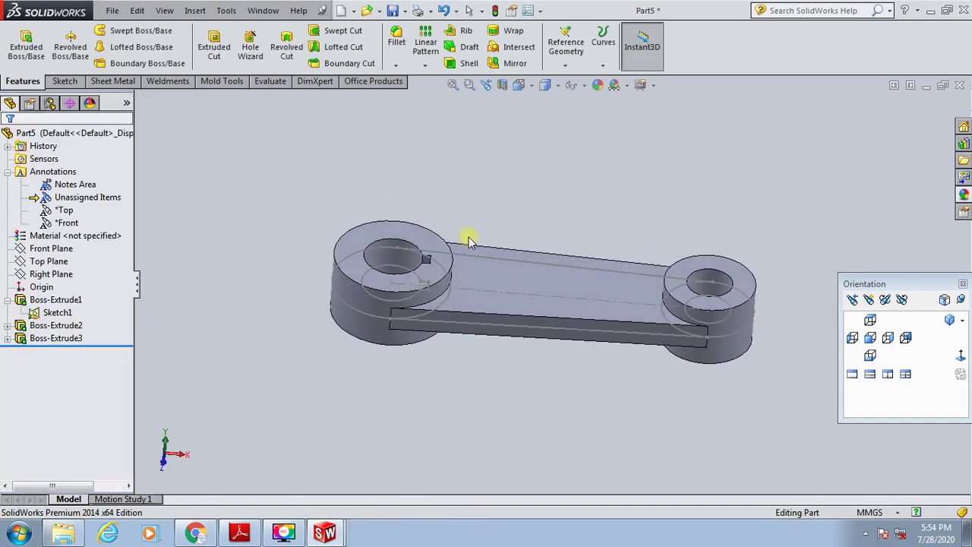
right_click(47, 312)
click(58, 292)
mouse_move(235, 213)
middle_down()
mouse_move(454, 410)
mouse_move(412, 388)
mouse_move(445, 403)
middle_up()
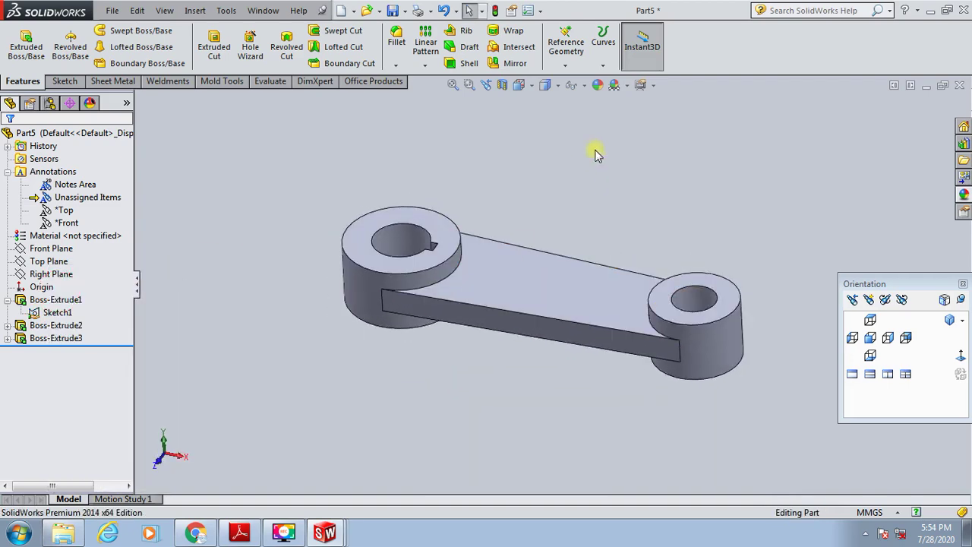
Give the whole connecting-arm part a pink appearance
click(597, 84)
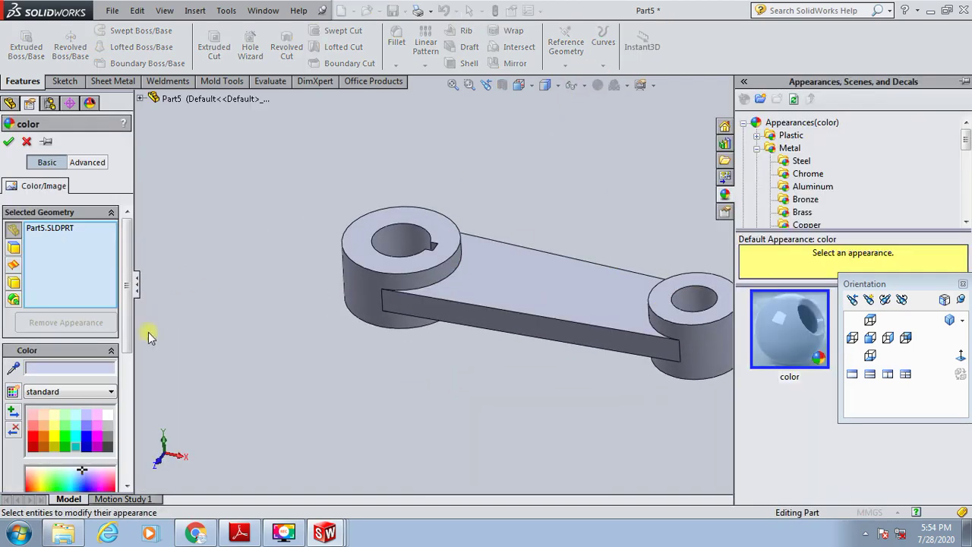
click(96, 426)
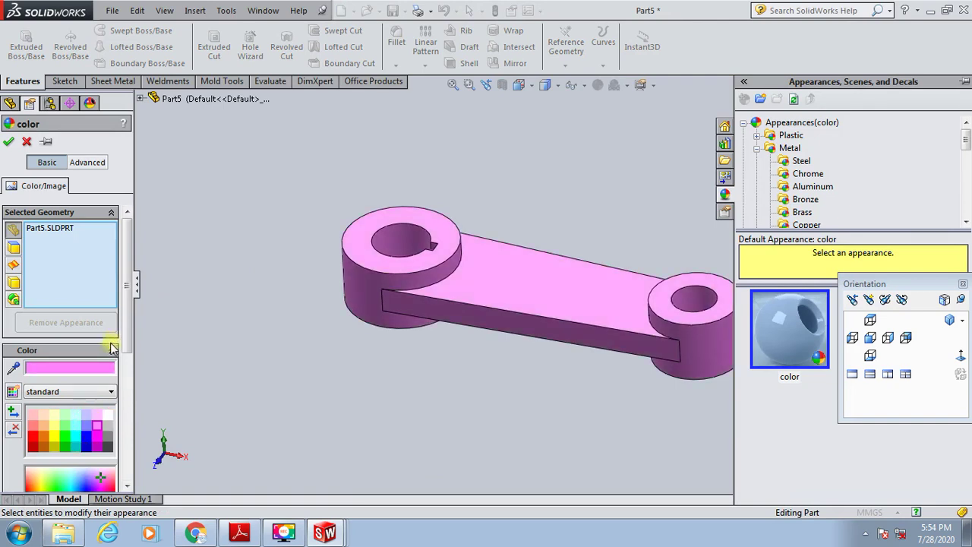
click(9, 141)
scroll(646, 304, down, 2)
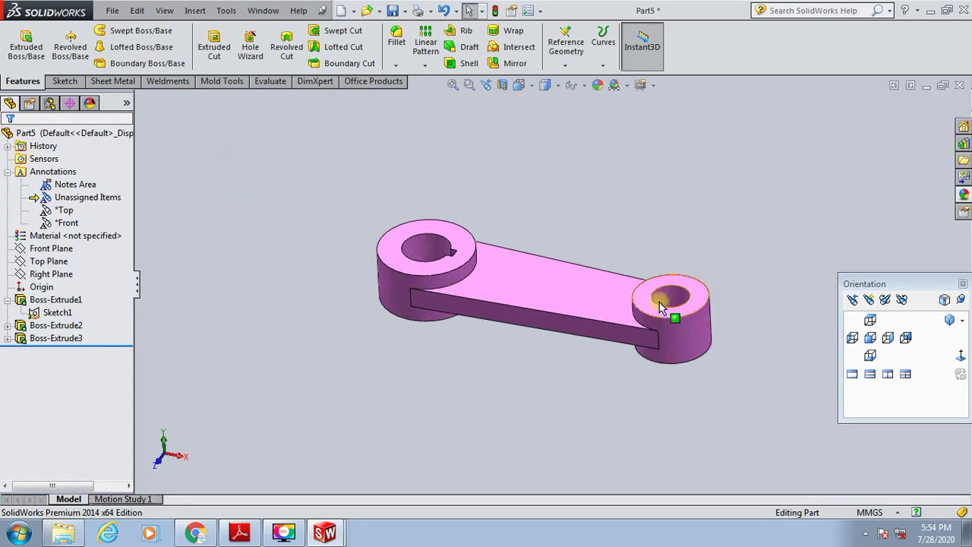
scroll(638, 327, down, 2)
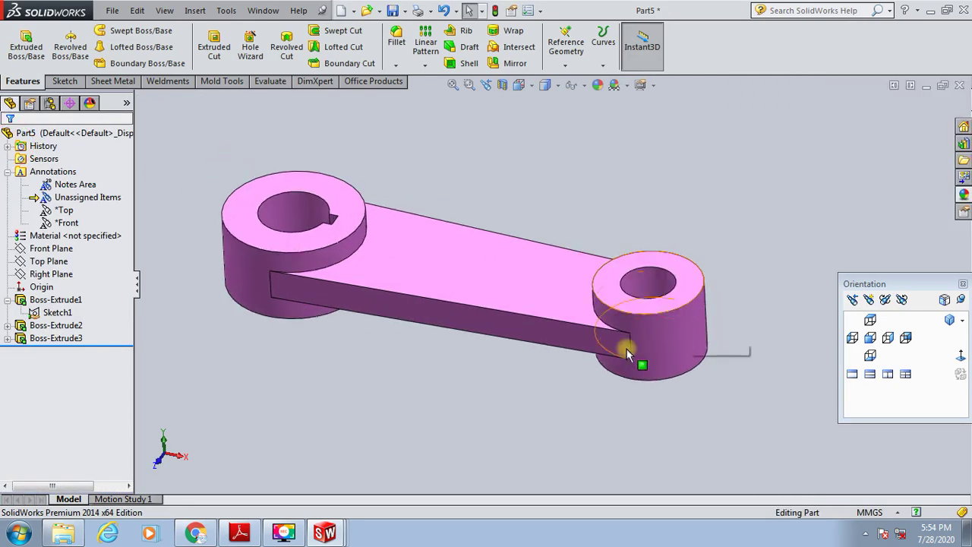
click(18, 533)
Snip the pink part and save it to the Desktop as a JPEG, then close Snipping Tool
click(45, 277)
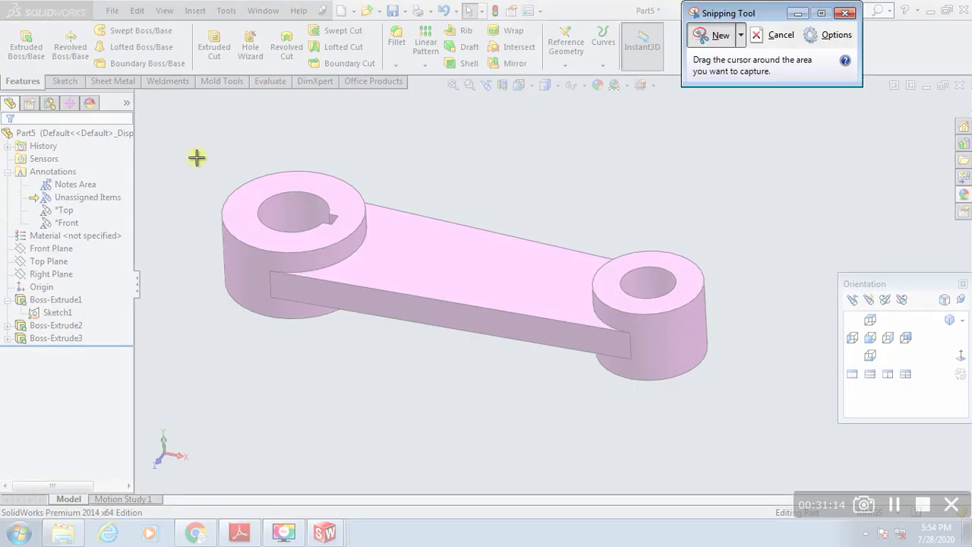
drag(188, 144, 752, 433)
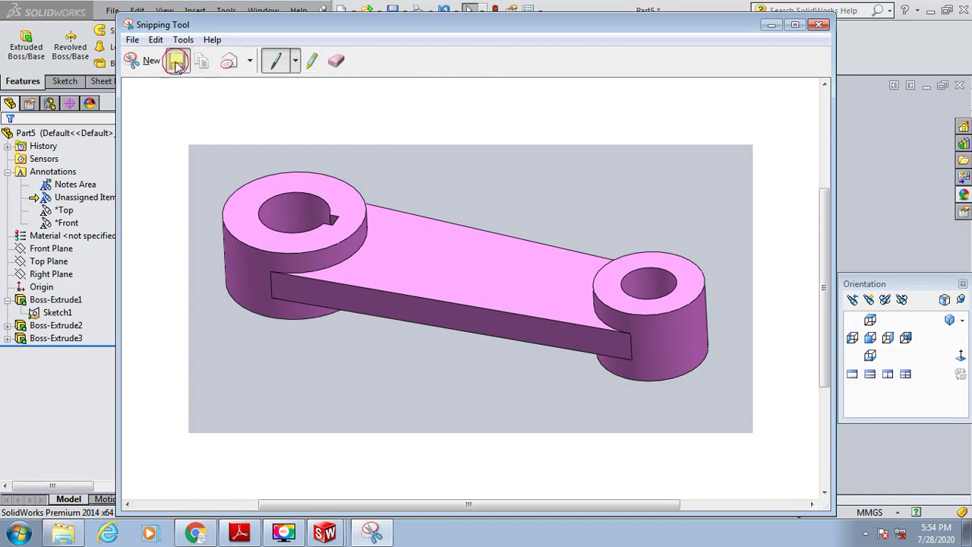
click(175, 61)
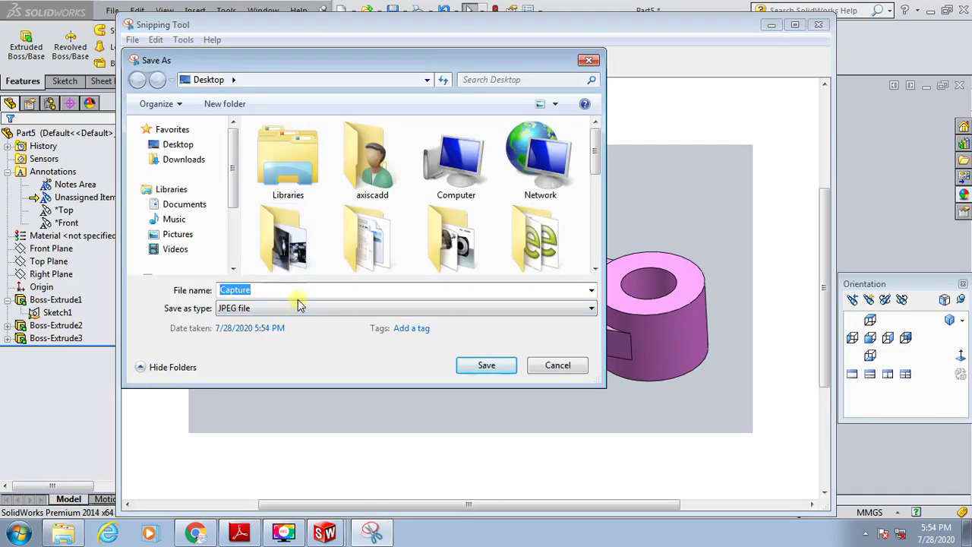
key(Return)
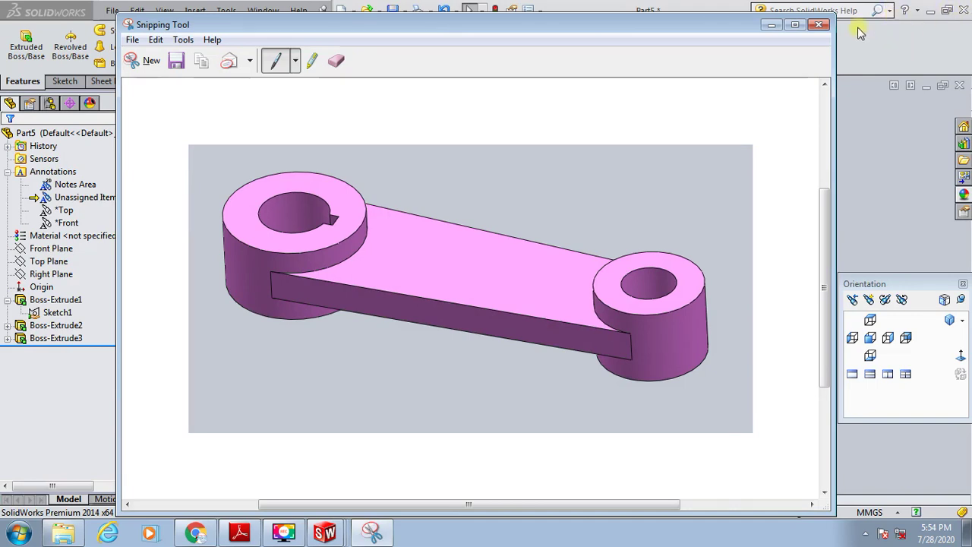
click(818, 25)
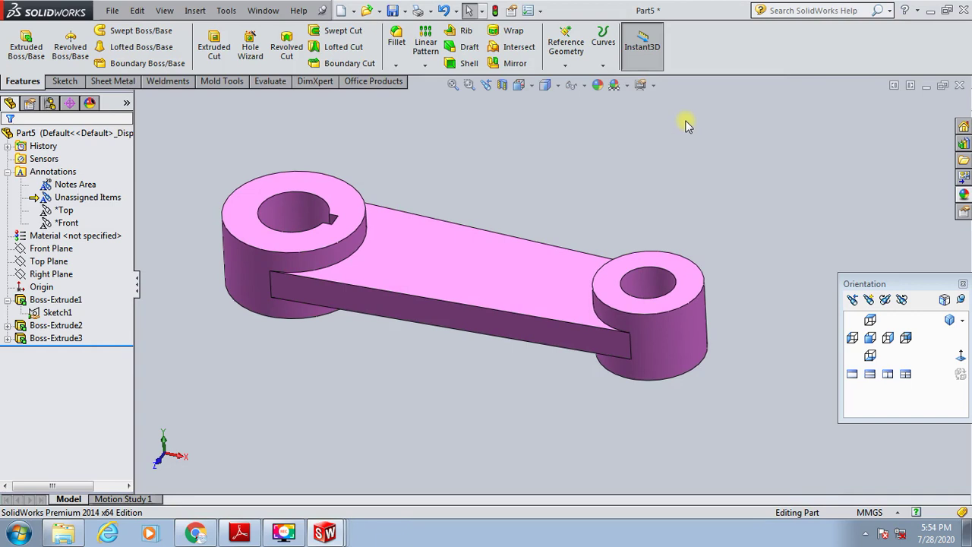
Save the part as ARM in the BUTTERFLY VALVE ASSEMBLY folder
key(ctrl+s)
text(ARM)
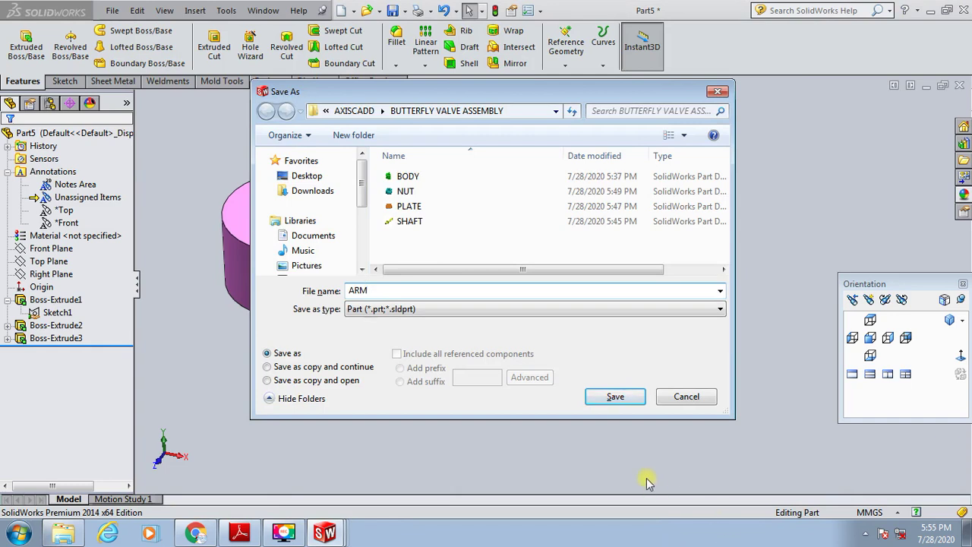
click(616, 397)
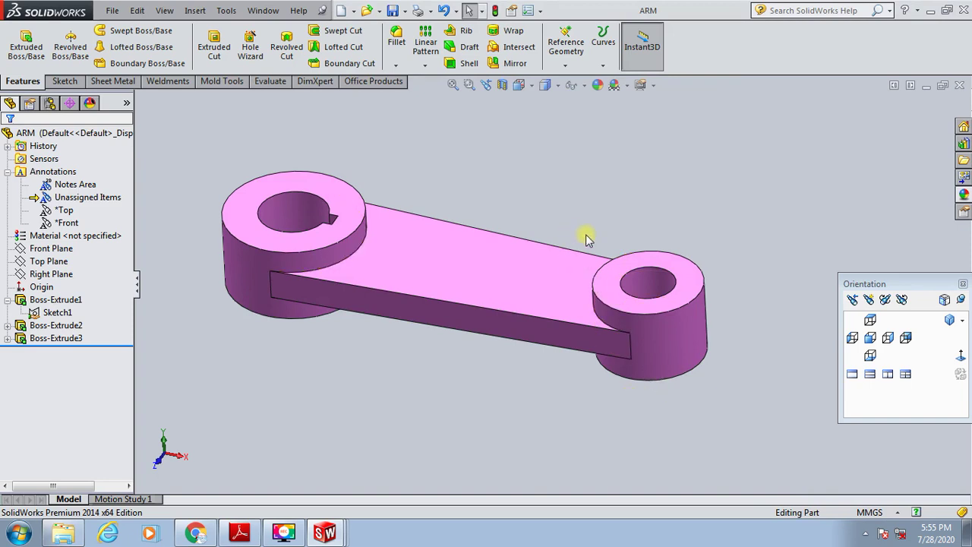
Create a new blank part and start a sketch on the Top Plane
click(341, 10)
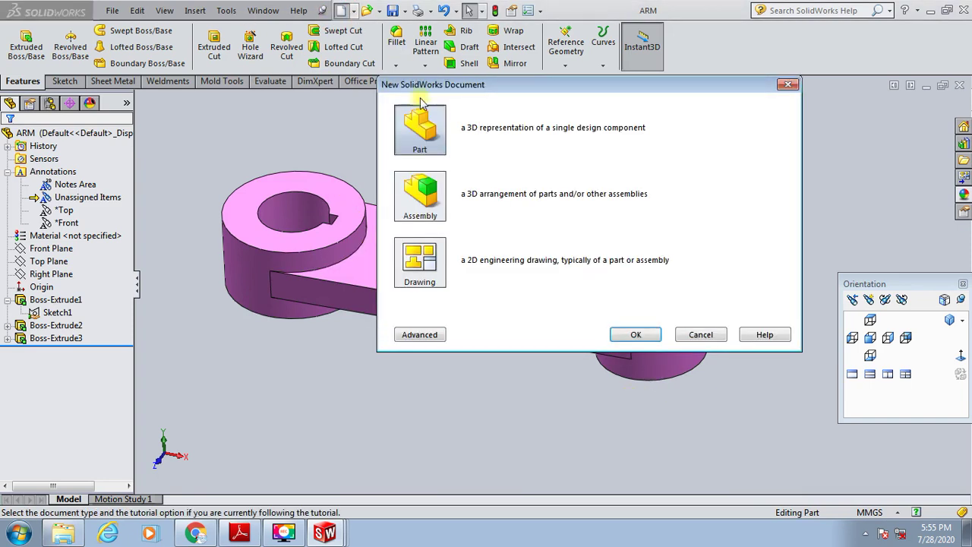
double_click(410, 121)
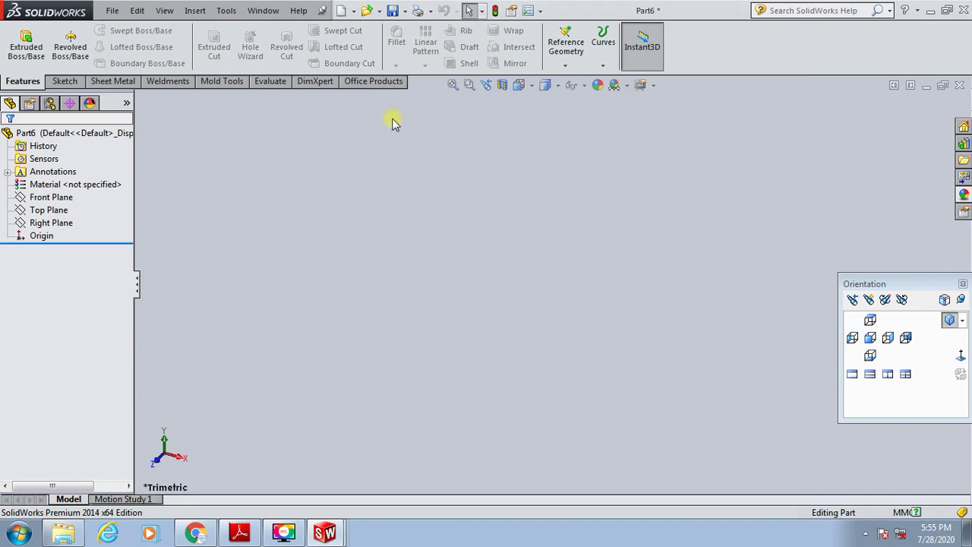
click(64, 222)
click(64, 80)
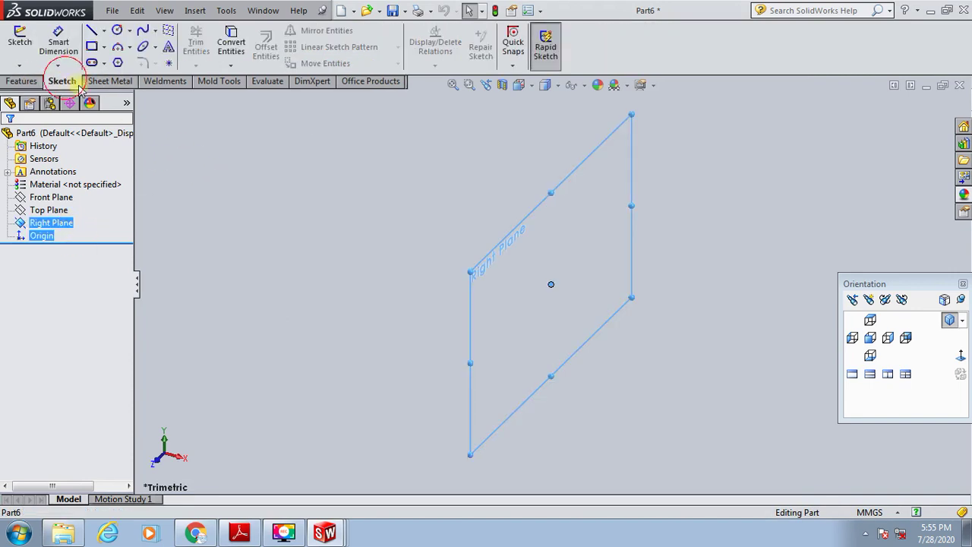
click(148, 127)
click(19, 37)
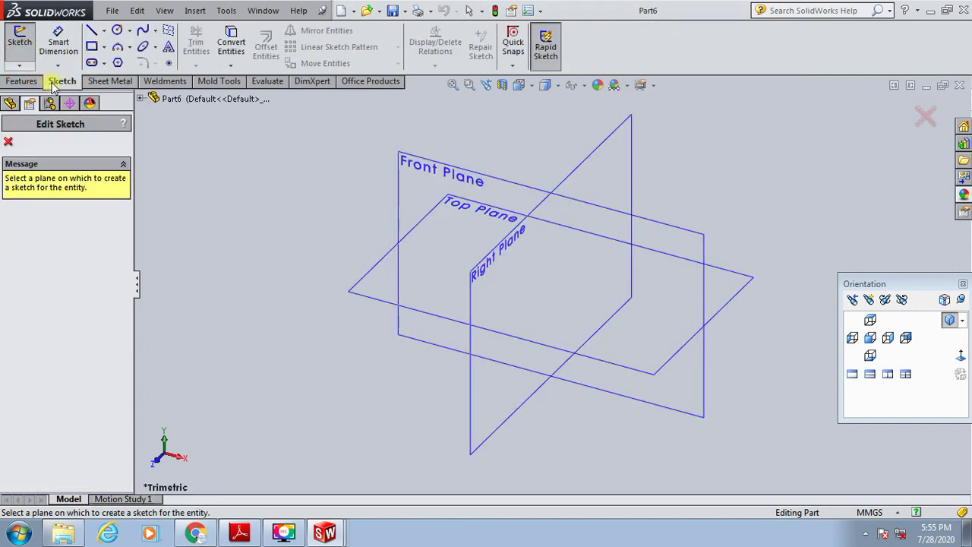
click(458, 206)
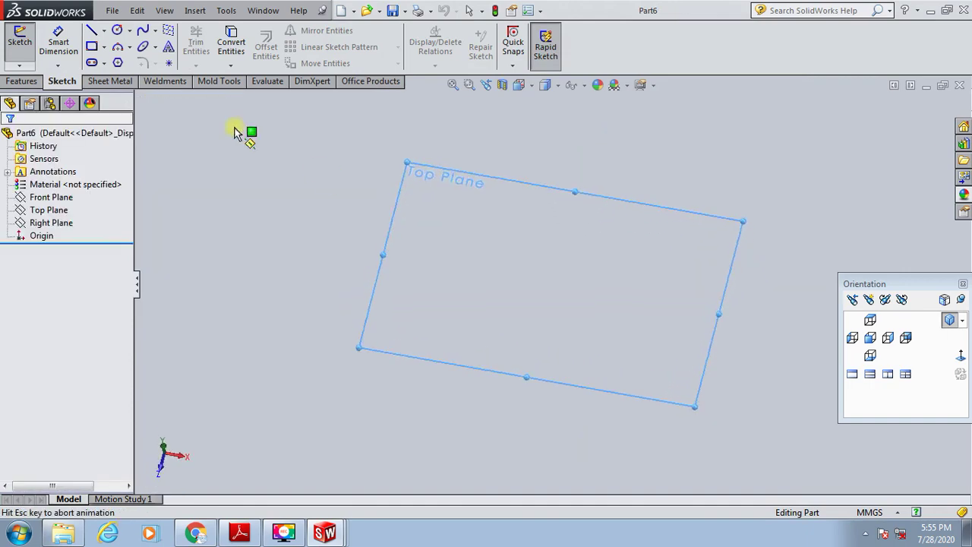
Draw three concentric circles centred on the origin
click(120, 30)
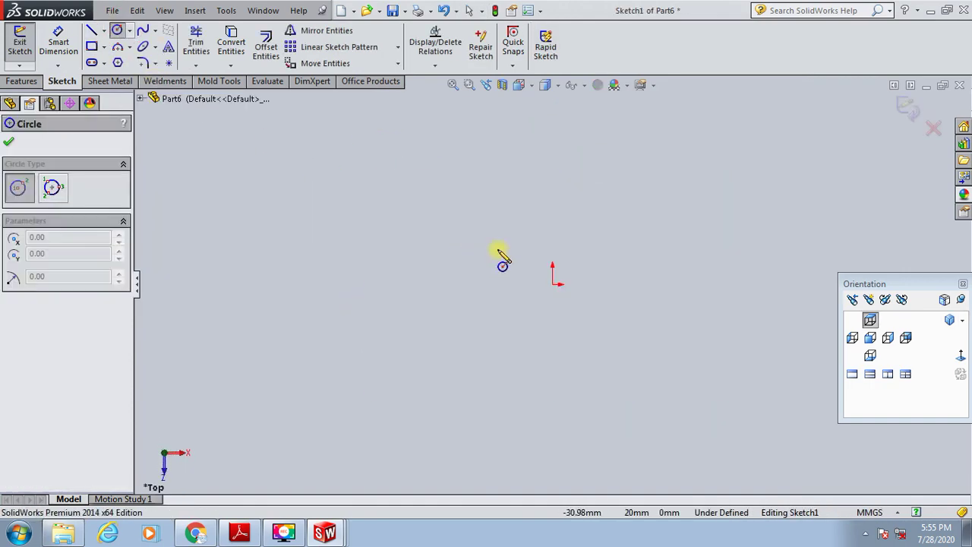
click(552, 284)
click(646, 235)
click(552, 285)
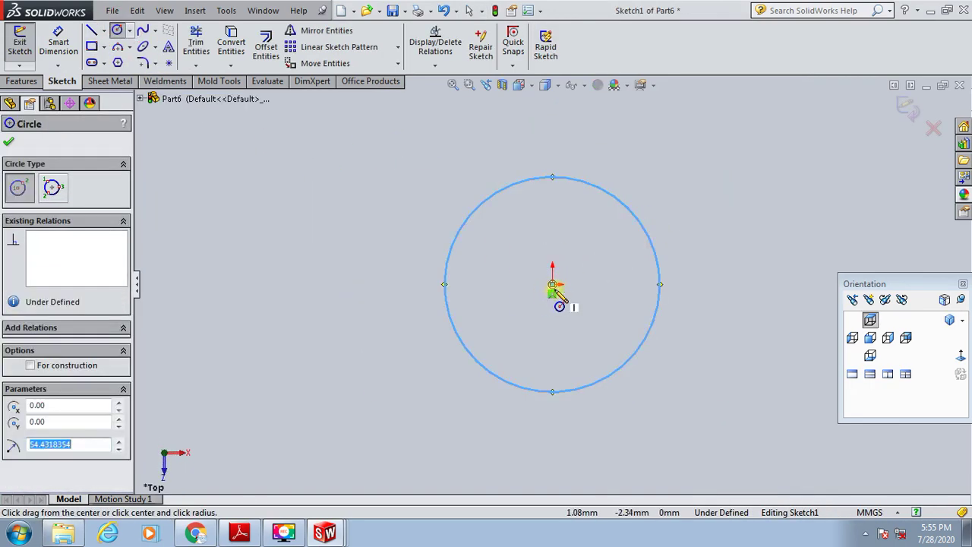
scroll(559, 294, down, 1)
scroll(575, 278, down, 1)
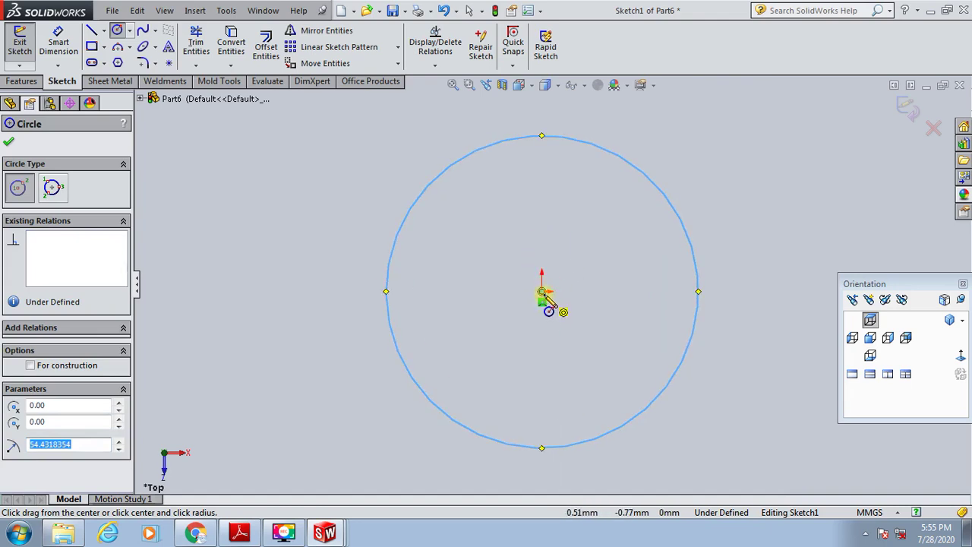
click(542, 292)
click(577, 189)
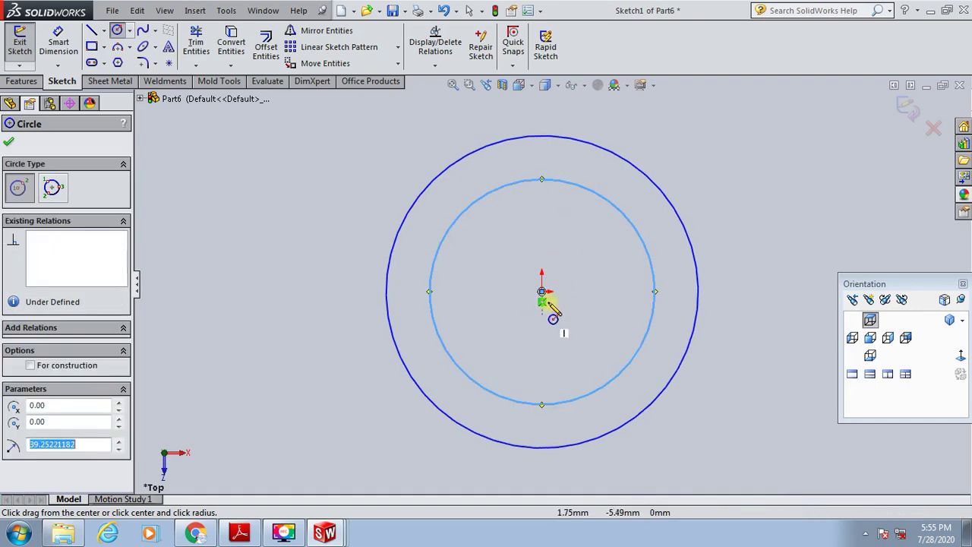
click(542, 292)
click(558, 262)
right_drag(434, 271, 447, 167)
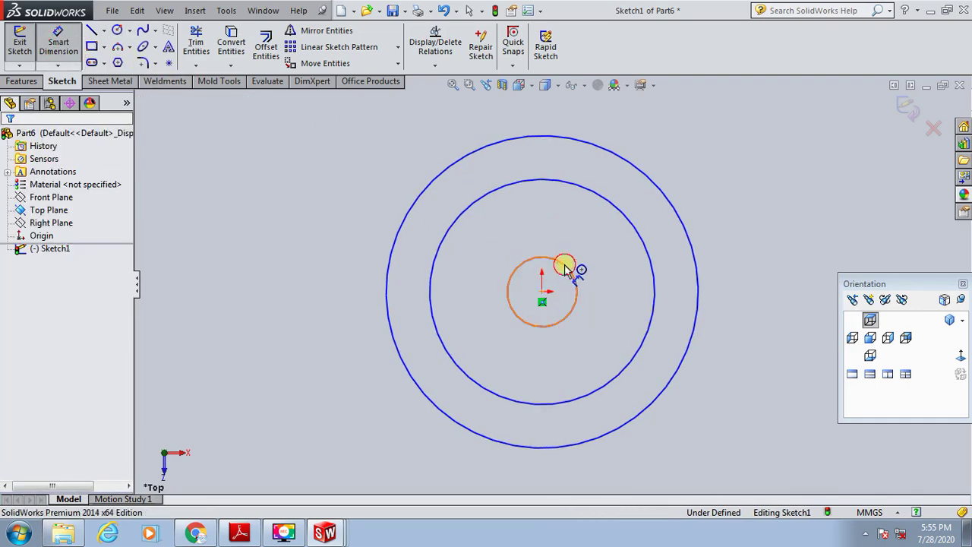
Dimension the small, middle and outer circles at Ø56, Ø150 and Ø200
click(564, 262)
click(727, 228)
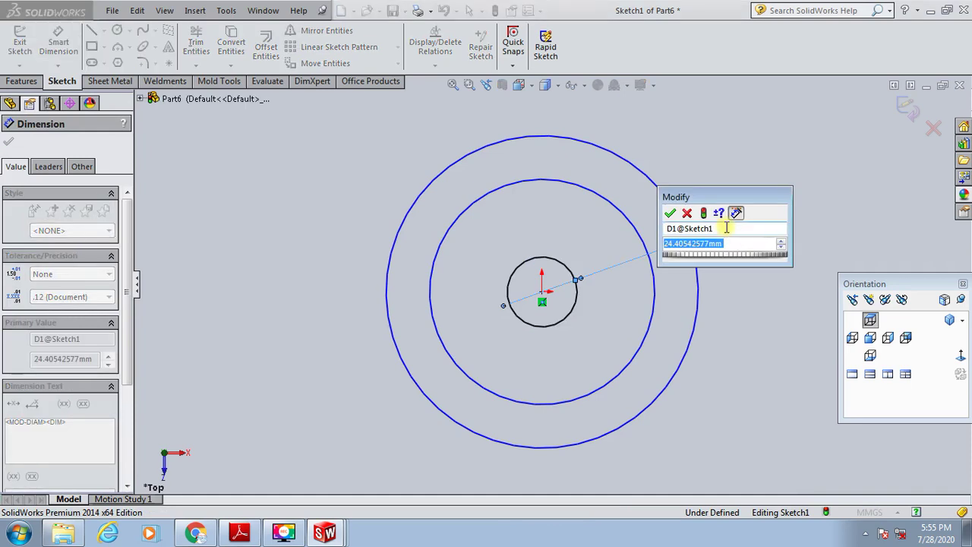
text(56)
key(Return)
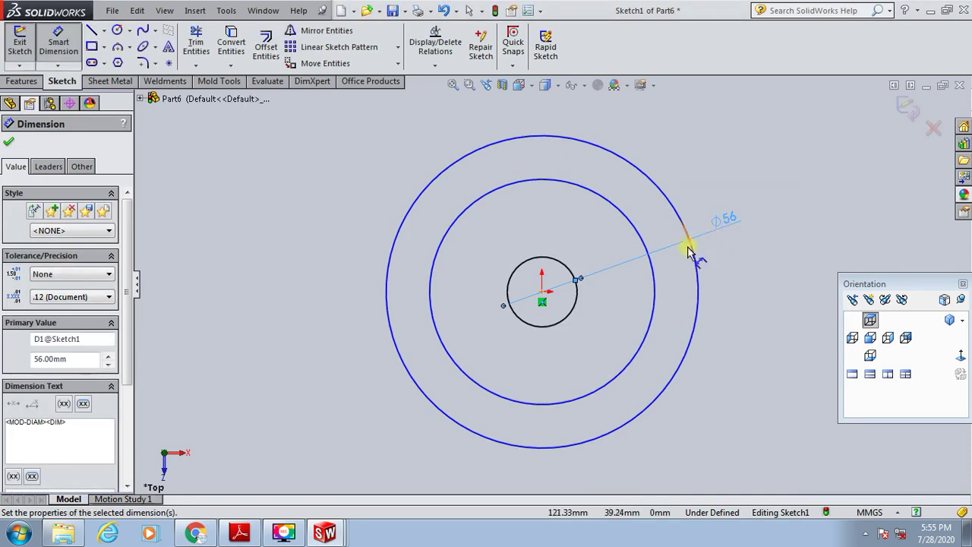
click(652, 334)
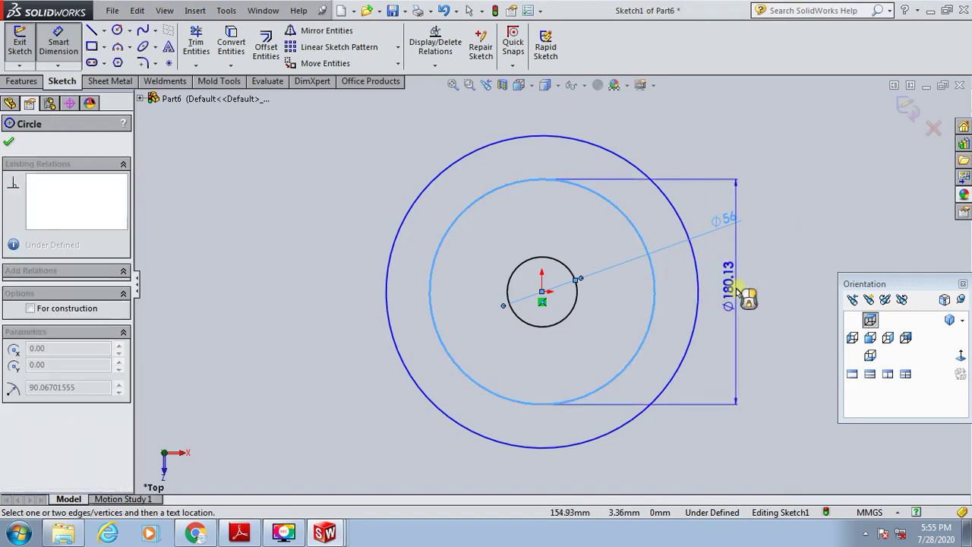
click(739, 298)
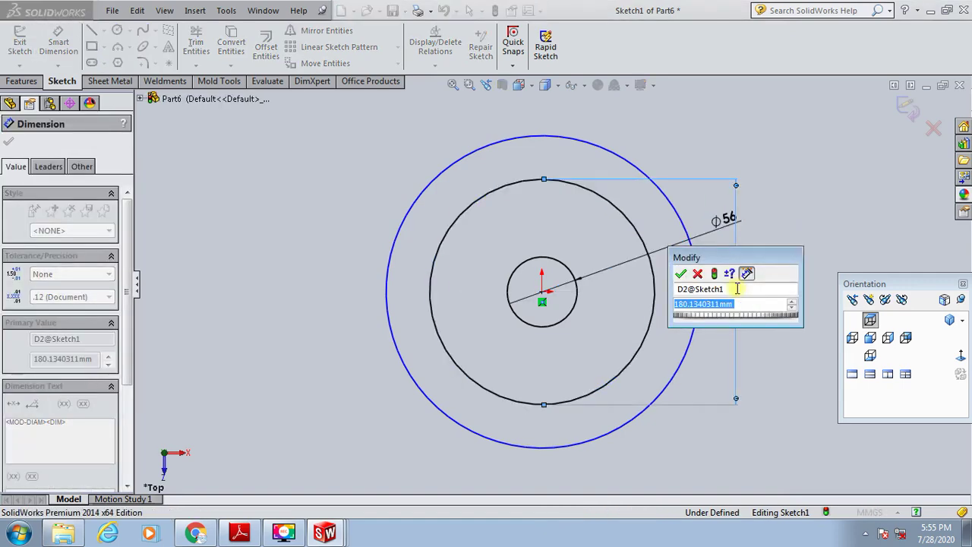
text(1)
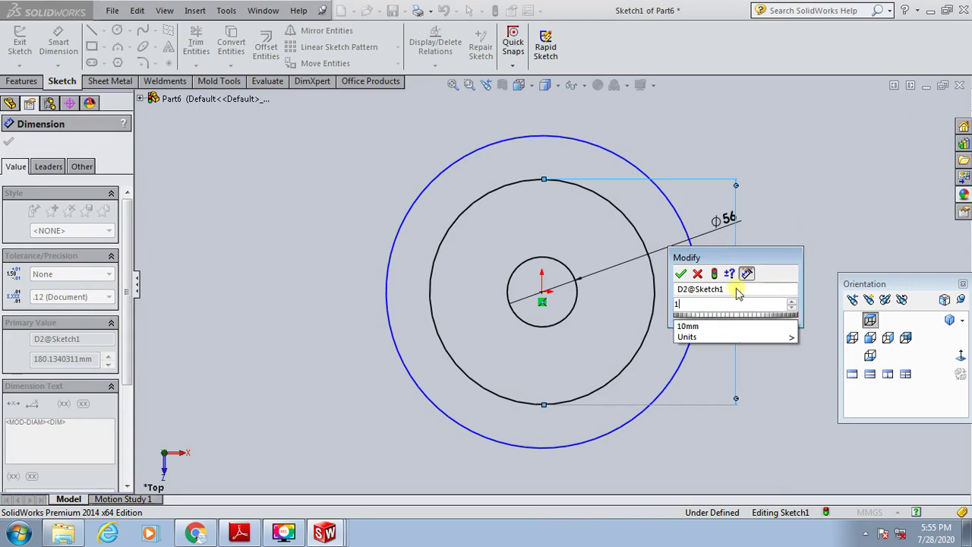
text(50)
key(Return)
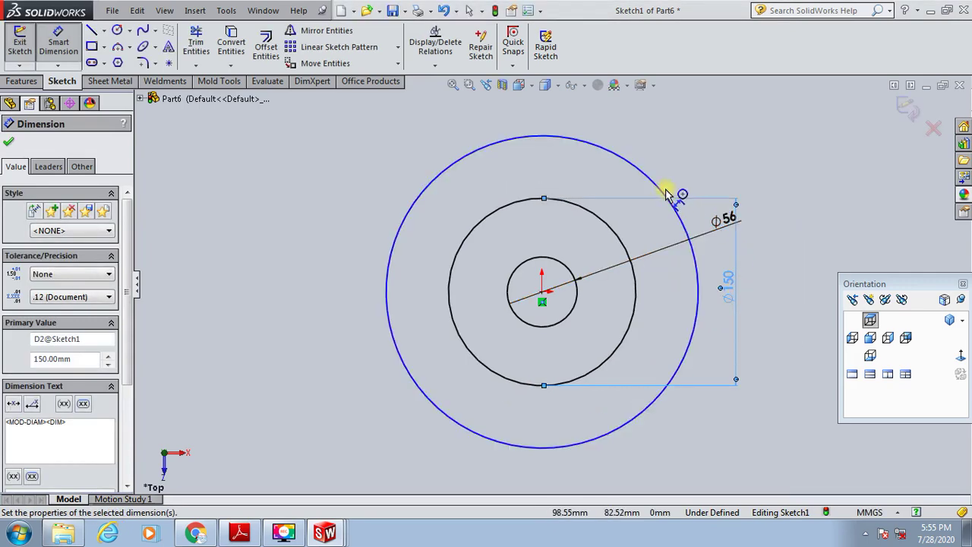
click(673, 192)
click(695, 162)
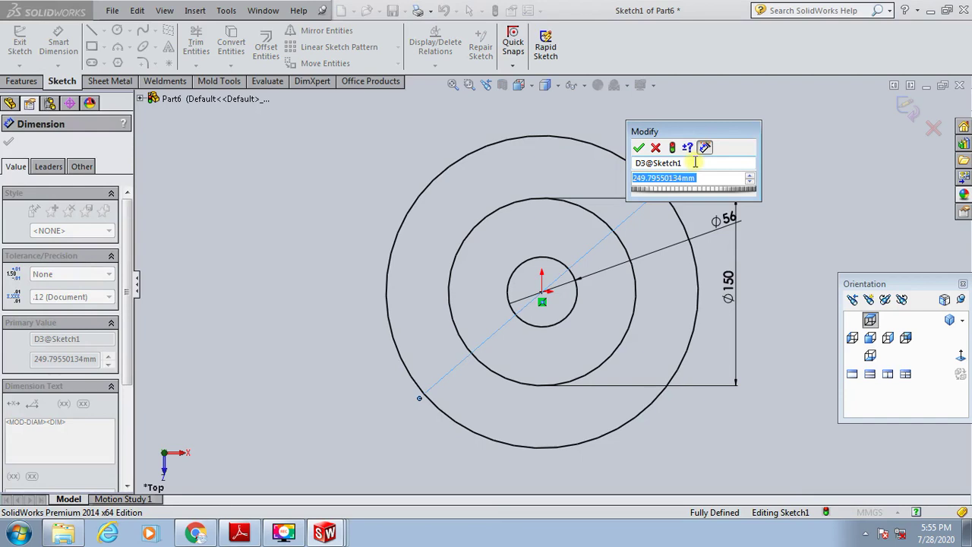
text(200)
key(Return)
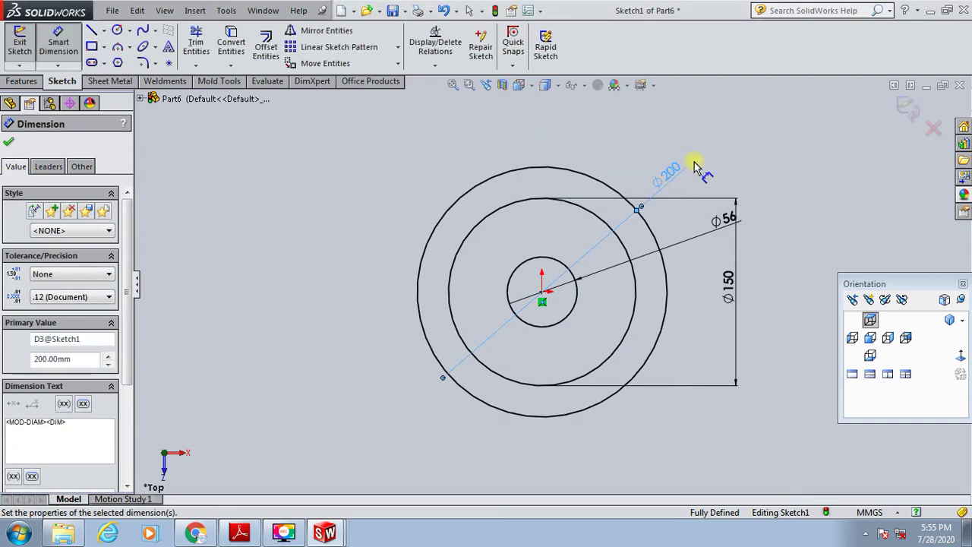
key(Escape)
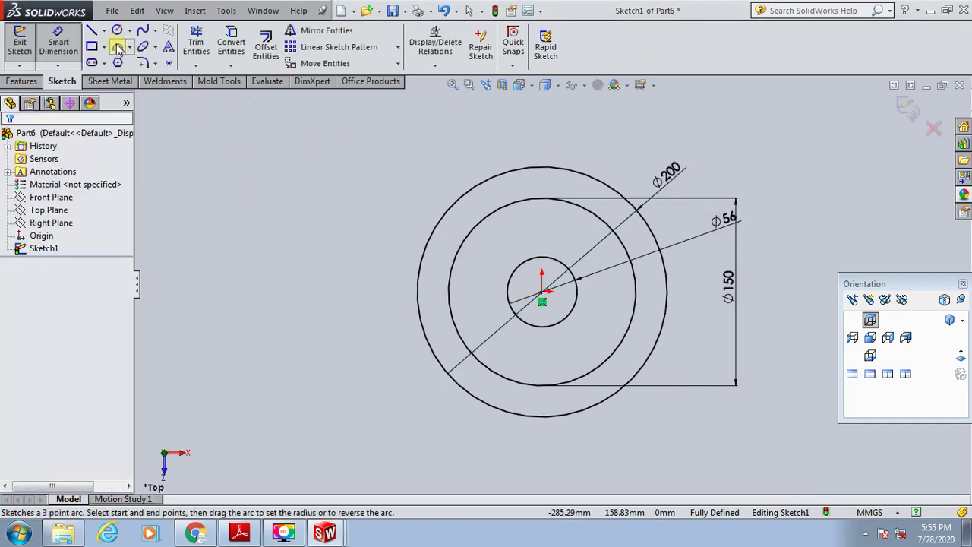
Draw a small circle centred on the ⌀150 circle's top and dimension it ⌀20.3
click(117, 30)
scroll(570, 212, down, 2)
scroll(547, 216, down, 1)
scroll(523, 212, down, 1)
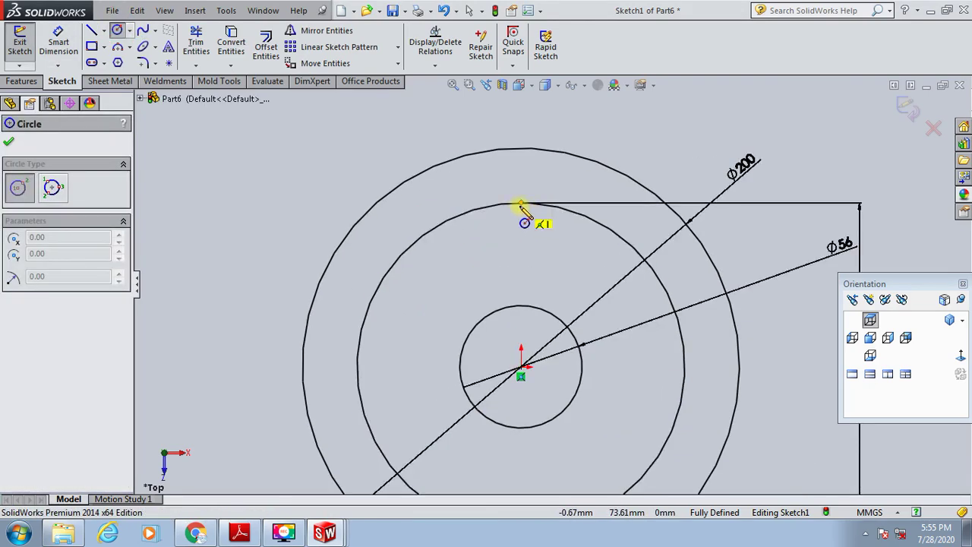
click(521, 203)
click(531, 178)
click(58, 42)
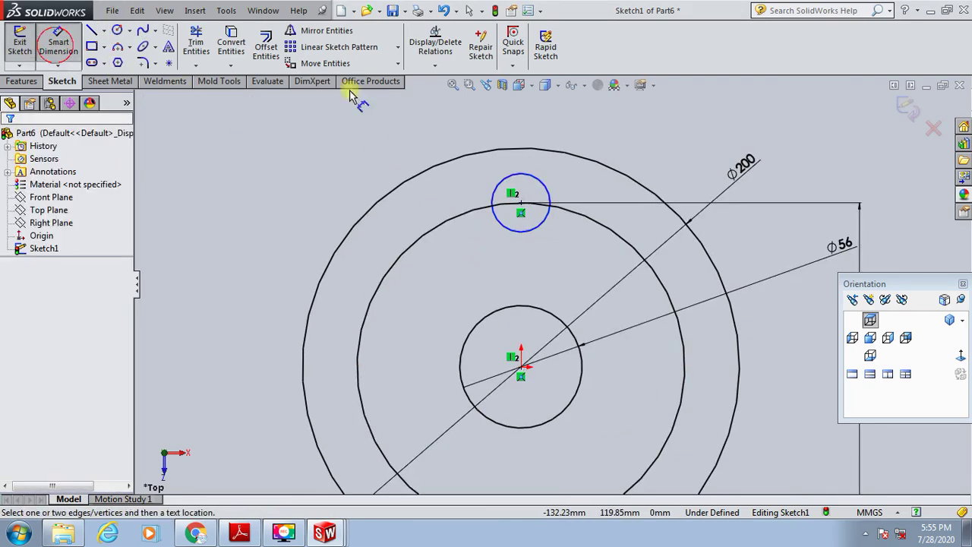
click(543, 218)
click(369, 133)
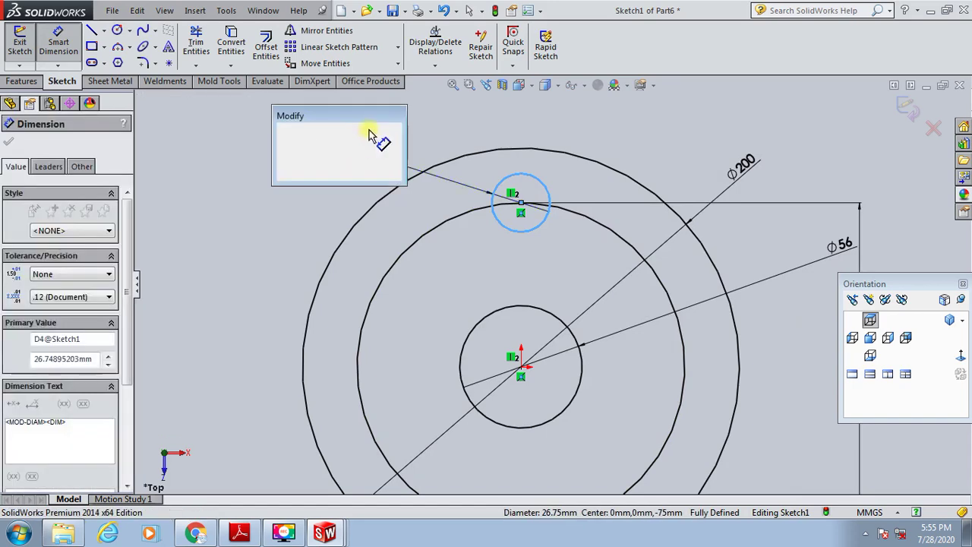
text(20)
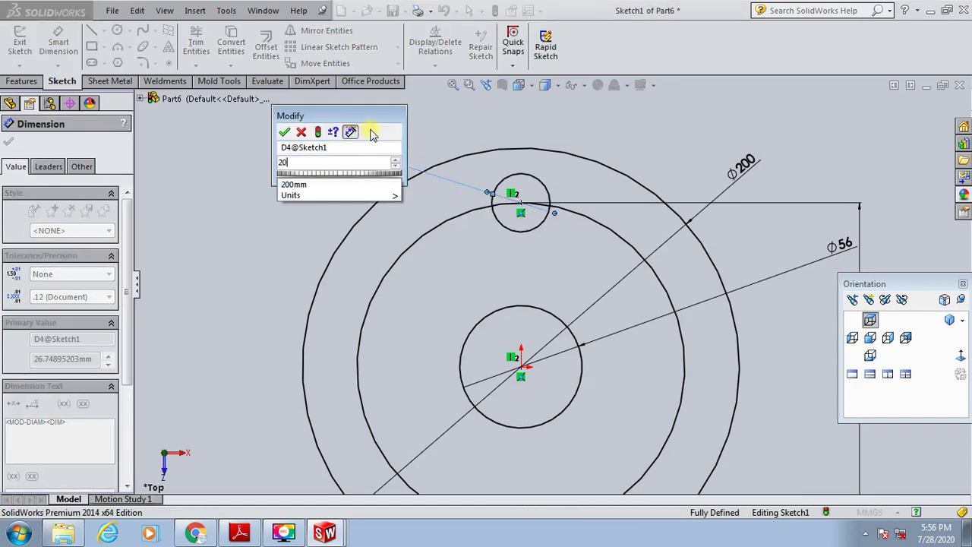
text(.3)
key(Return)
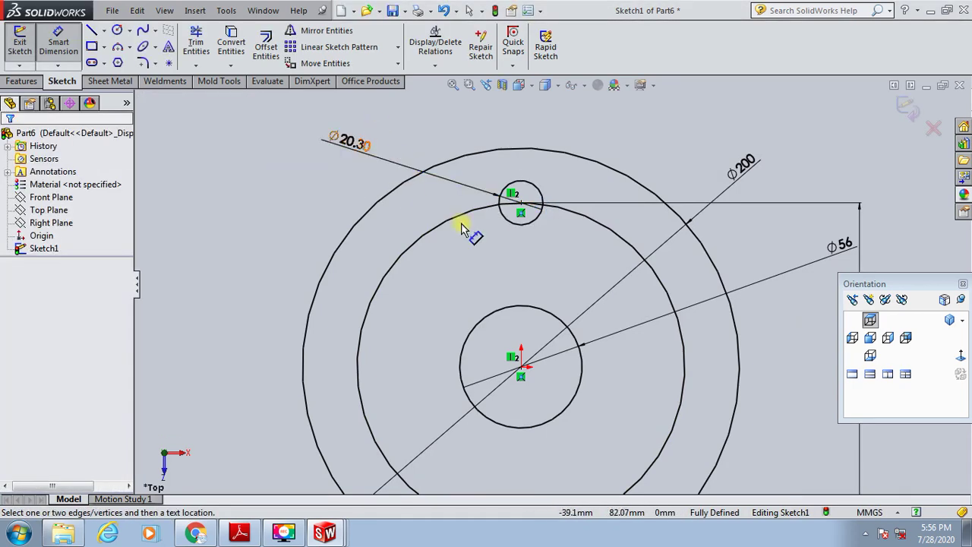
Convert the ⌀150 circle to construction geometry and fit the sketch in view
key(Escape)
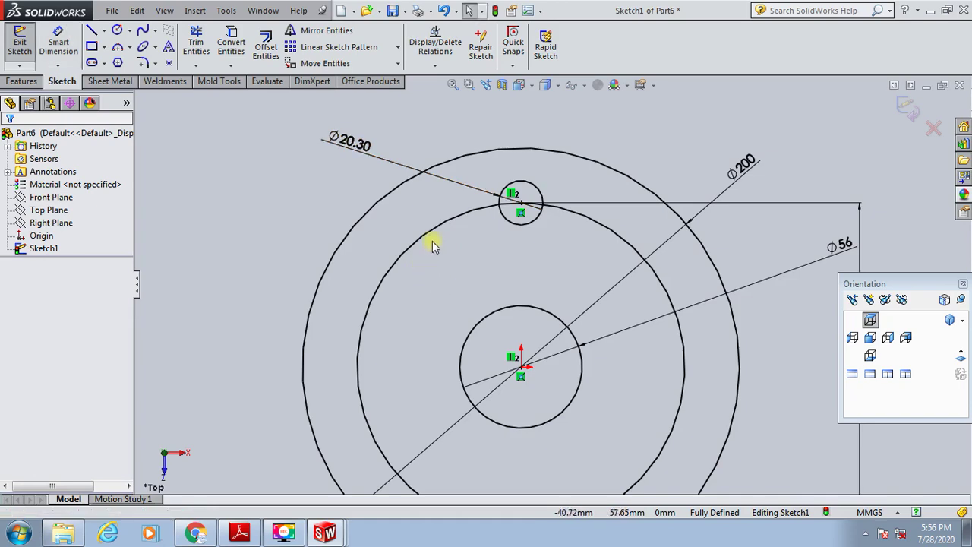
click(427, 230)
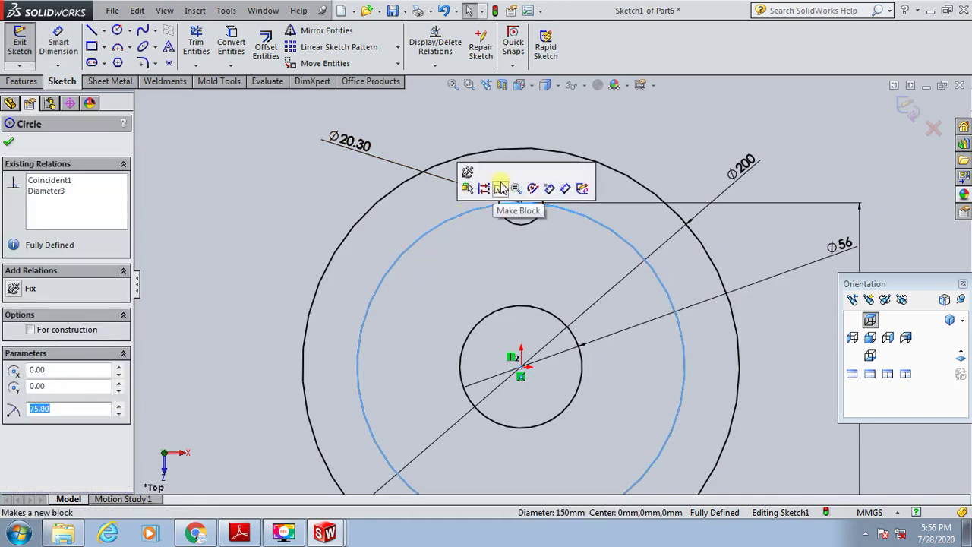
click(484, 189)
click(292, 186)
key(f)
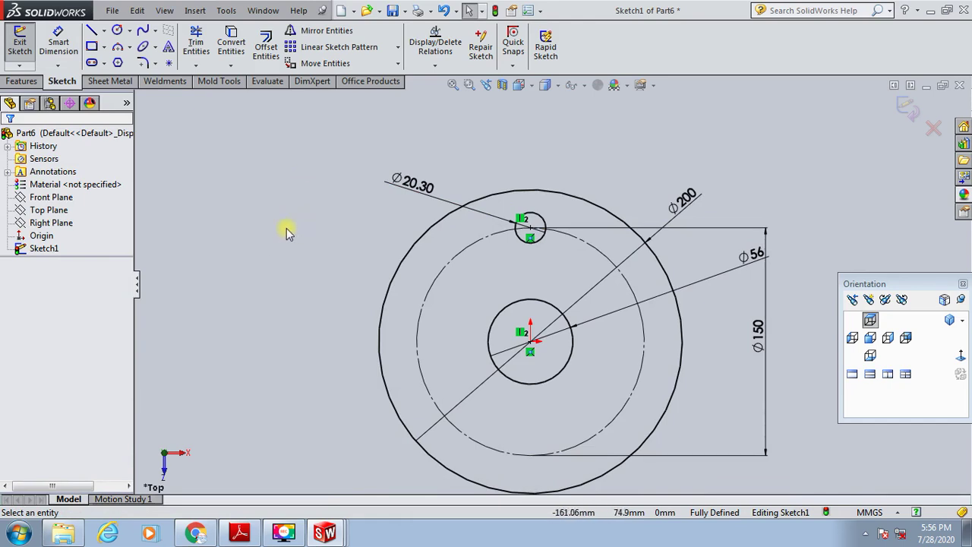
Circular-pattern the ⌀20.30 circle into three instances and exit the sketch
click(396, 47)
click(375, 77)
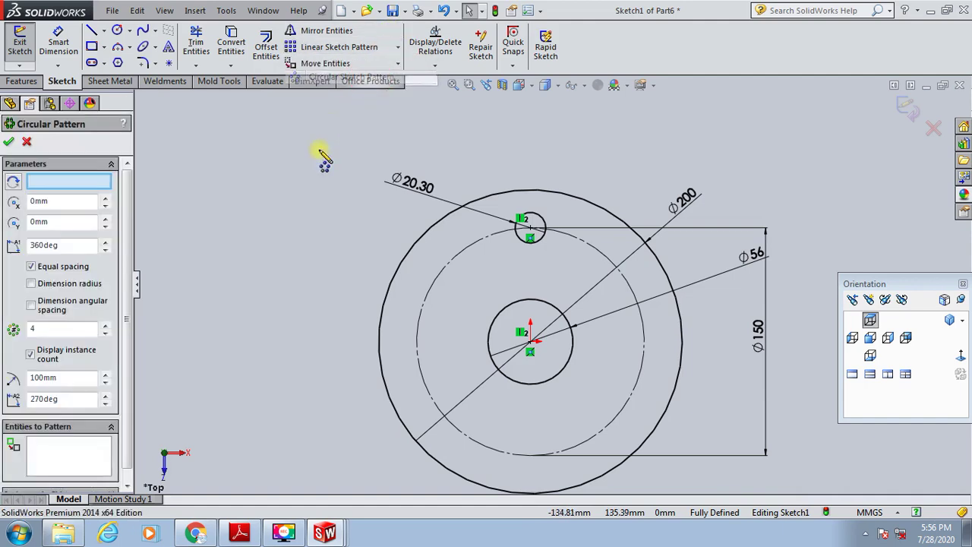
click(532, 245)
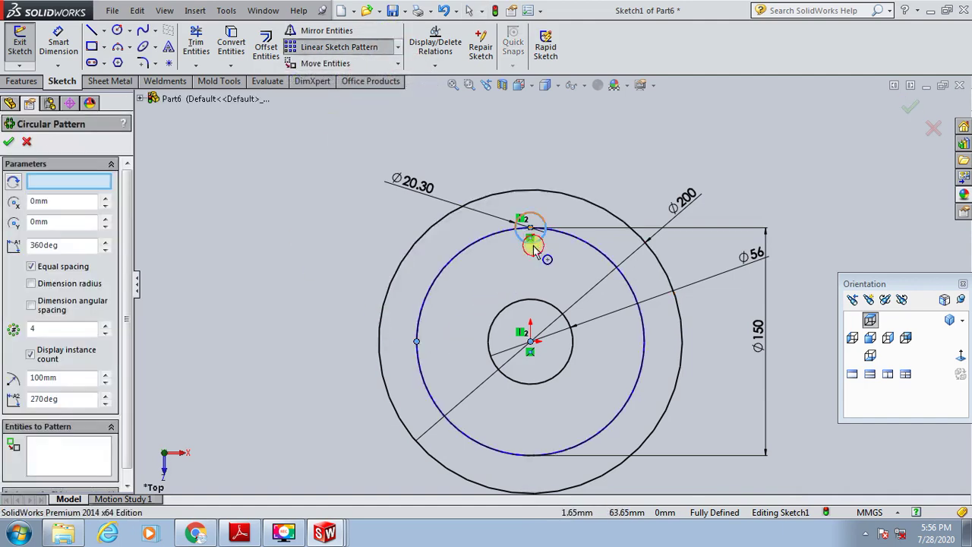
click(105, 332)
click(6, 144)
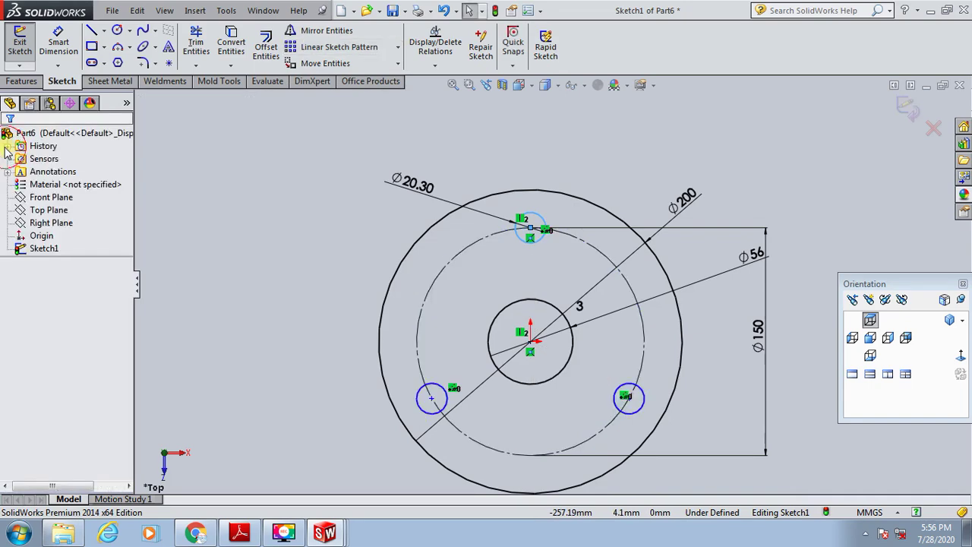
click(907, 106)
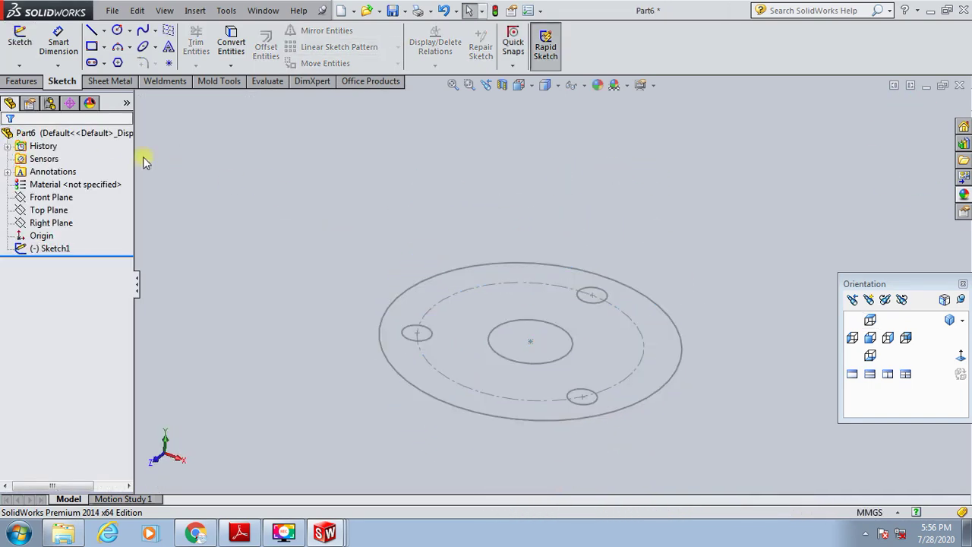
Extrude Sketch1 mid-plane to a 25 mm thick flange with its bore and holes
double_click(53, 249)
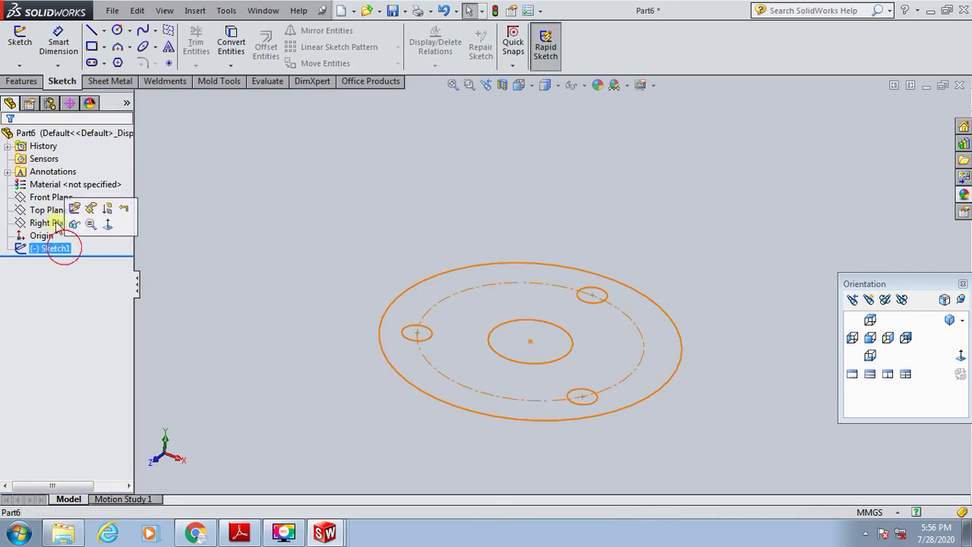
click(21, 81)
click(25, 44)
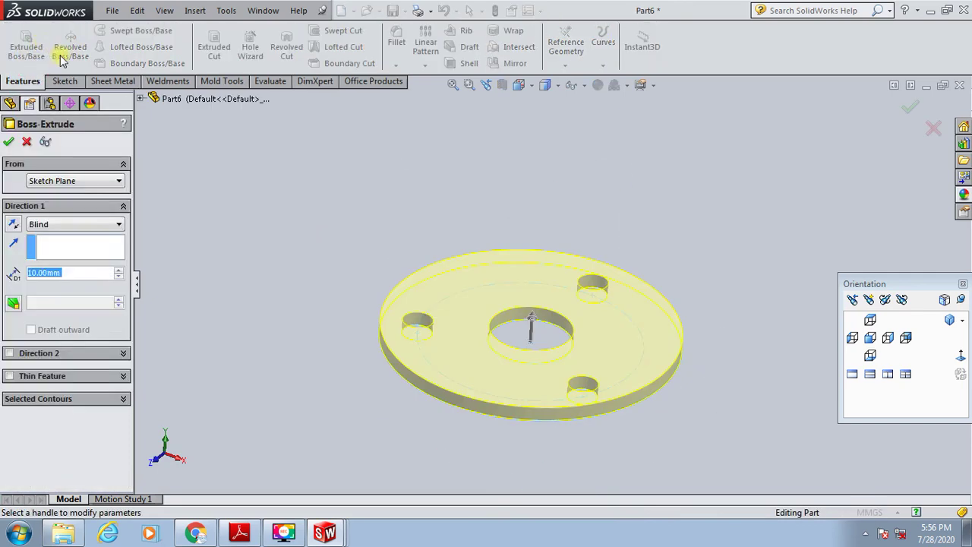
click(45, 222)
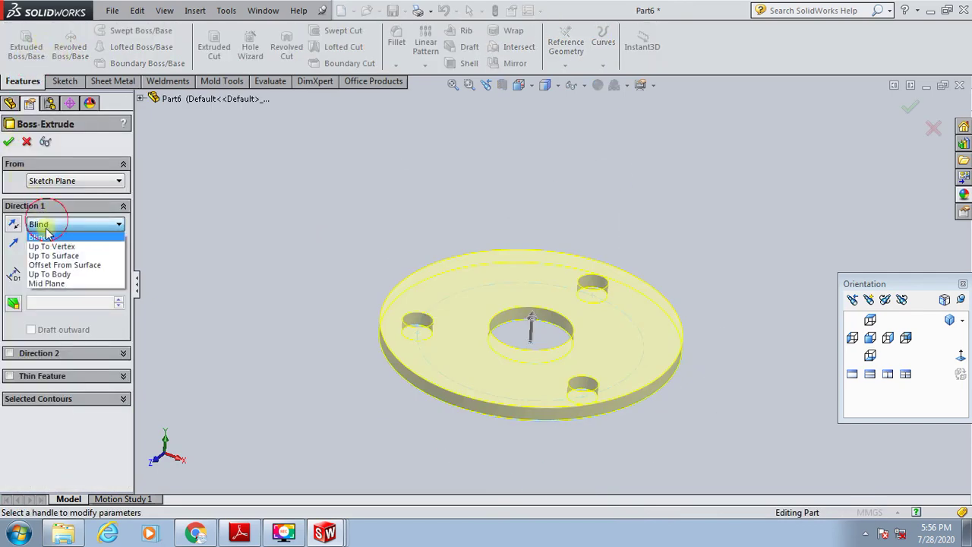
click(55, 283)
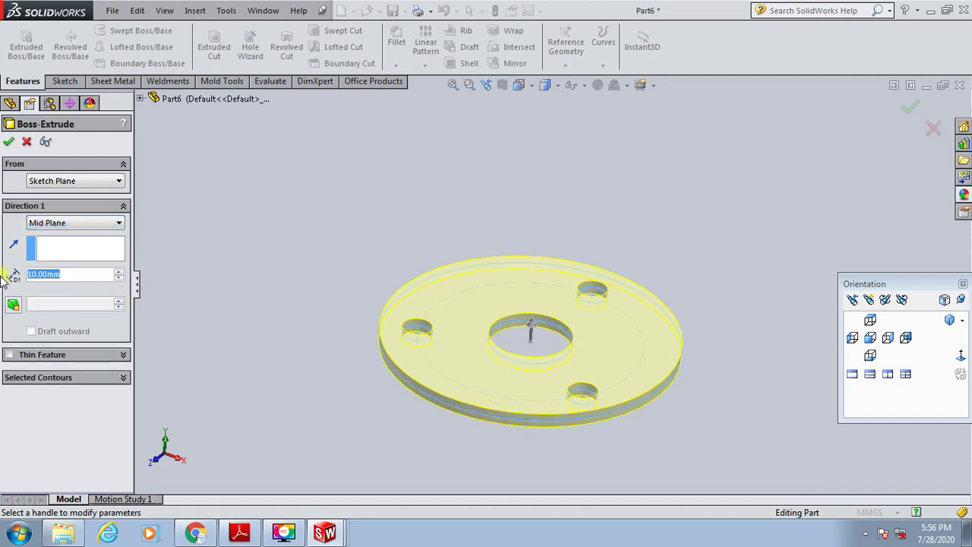
text(25)
key(Return)
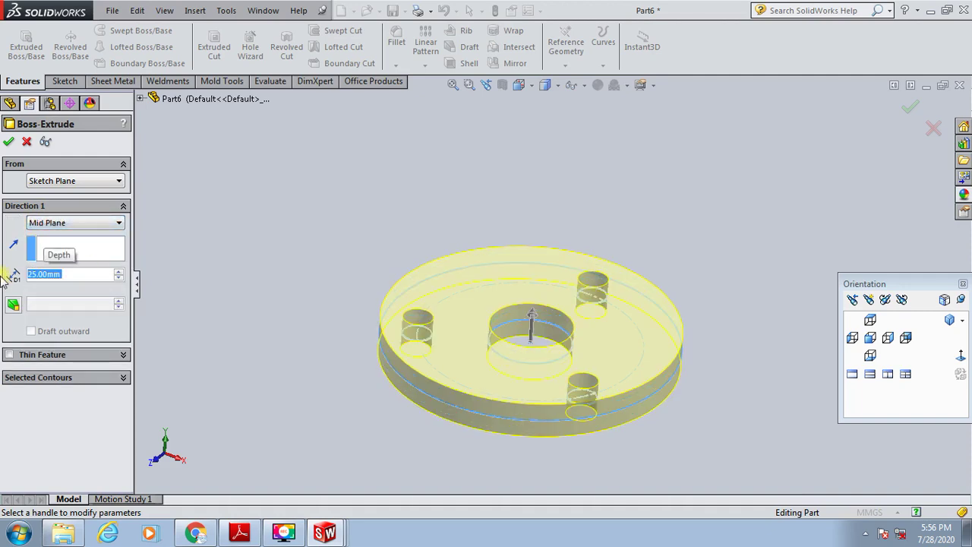
click(9, 143)
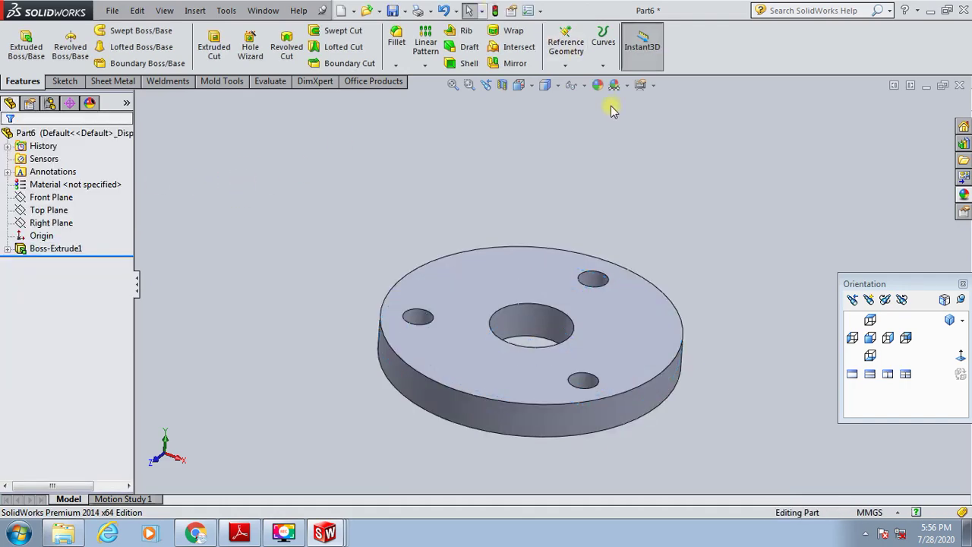
Apply a light green appearance to the whole part, then open the Start menu
click(598, 85)
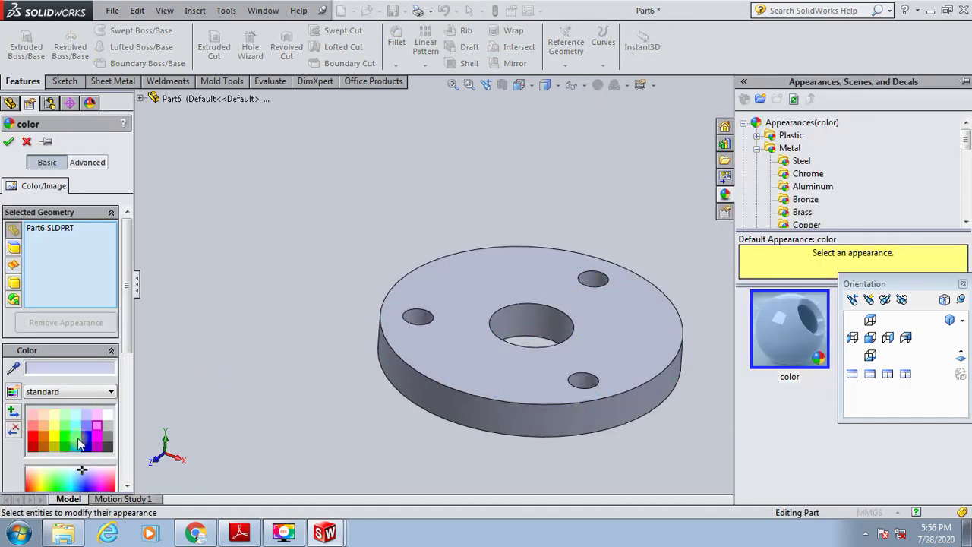
click(67, 416)
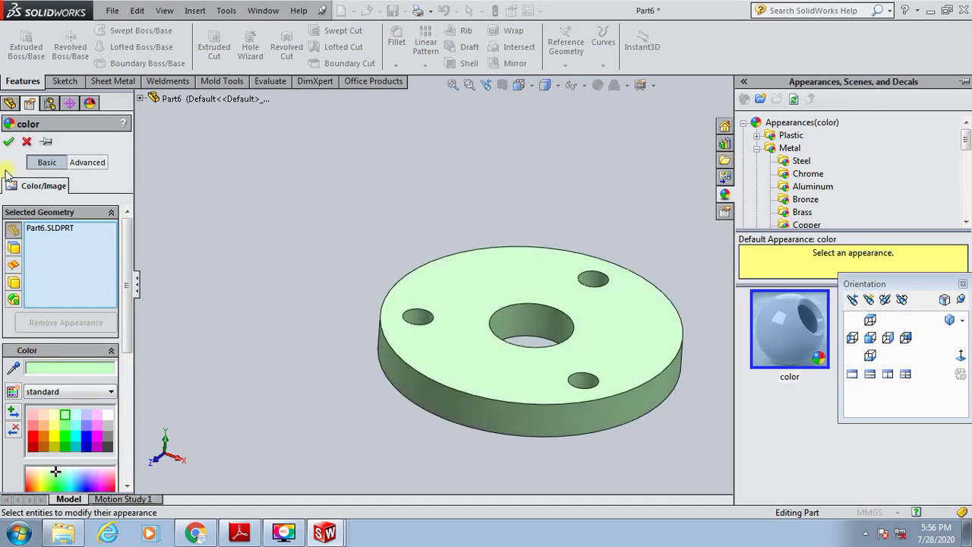
click(9, 141)
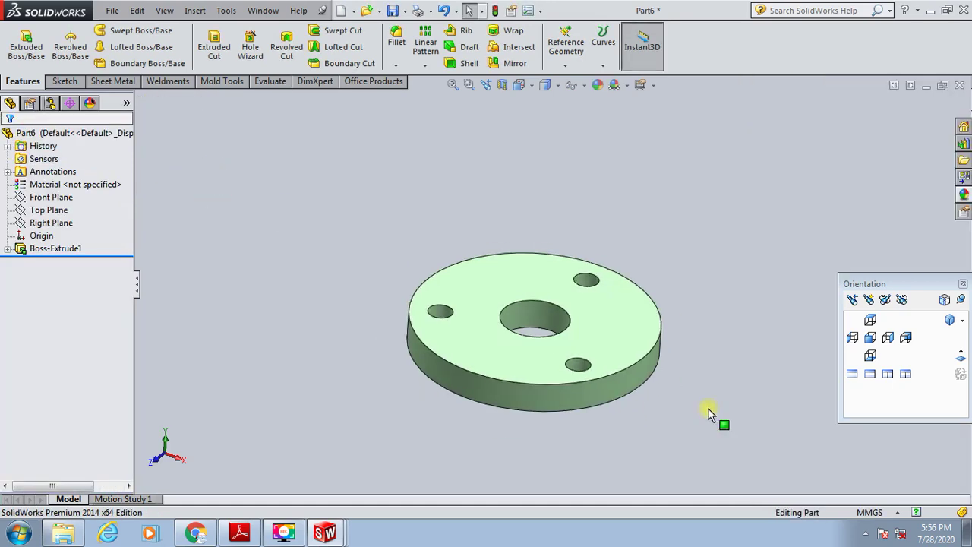
mouse_move(705, 412)
middle_down()
mouse_move(676, 410)
mouse_move(675, 397)
middle_up()
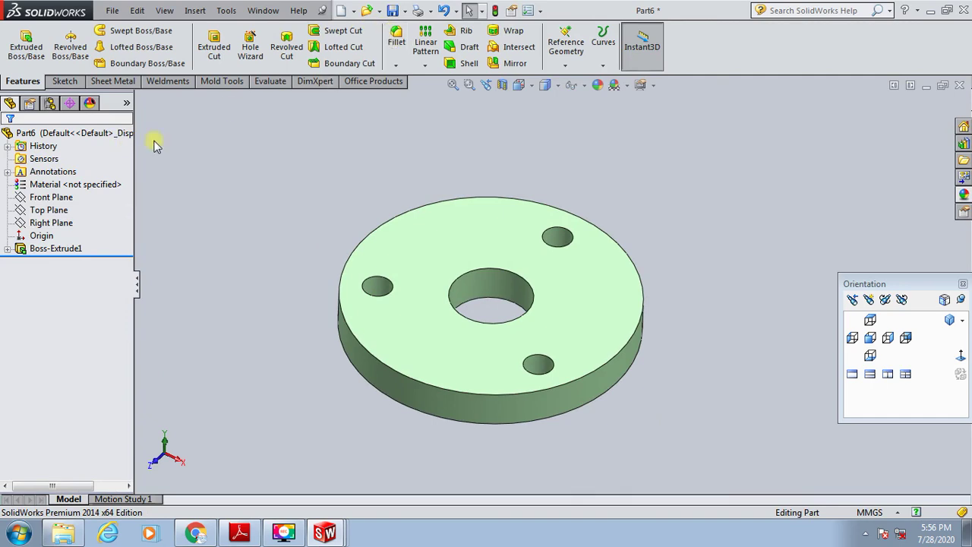
click(18, 533)
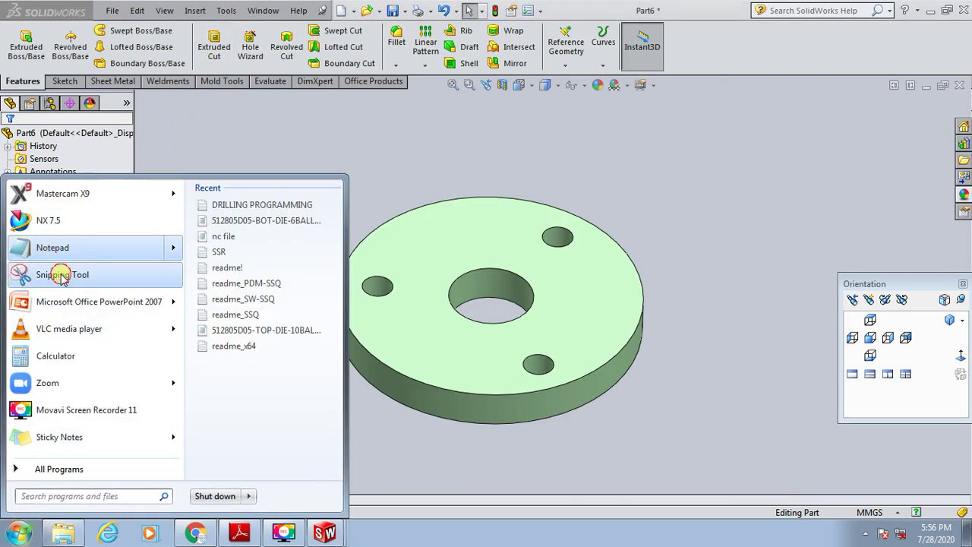
Snip the green disc with Snipping Tool and save it to the Desktop as JPEG '6'
click(53, 274)
drag(301, 141, 699, 444)
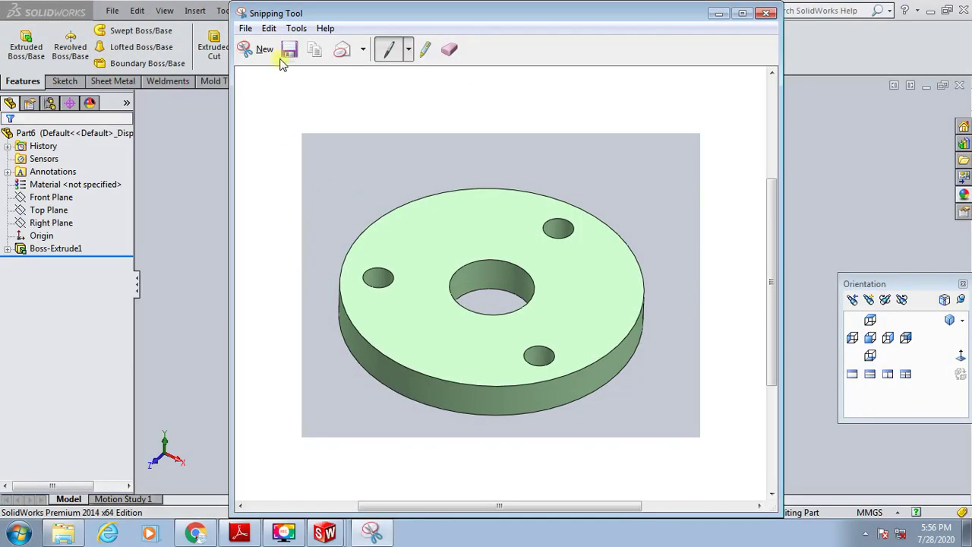
click(288, 48)
text(6)
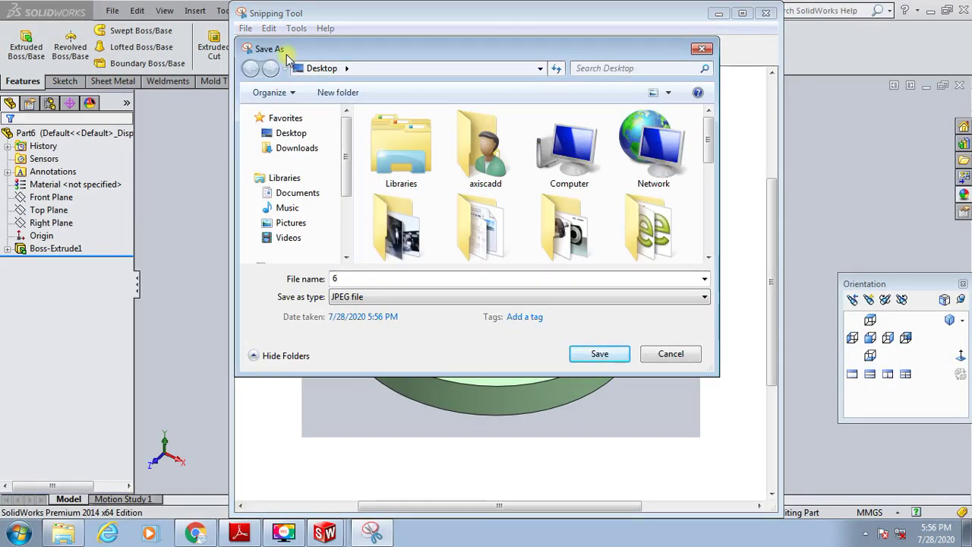
key(Return)
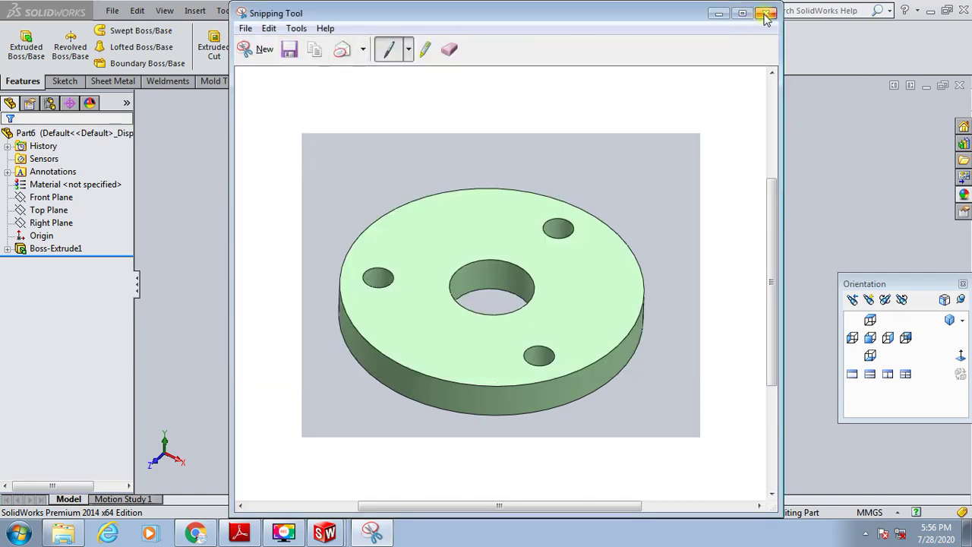
click(766, 14)
Save the part as RETAINER in BUTTERFLY VALVE ASSEMBLY and start a new document
click(394, 11)
text(RETAINER)
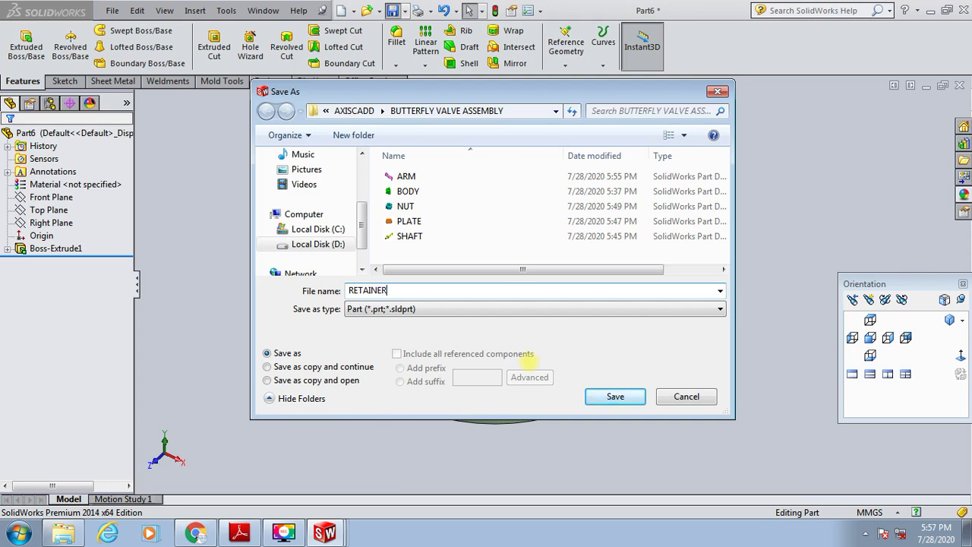
click(621, 395)
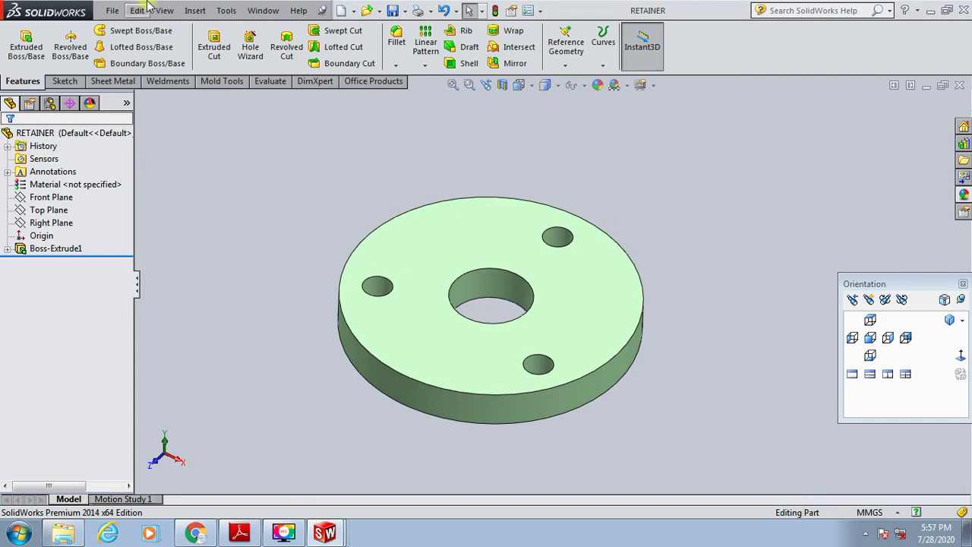
click(341, 10)
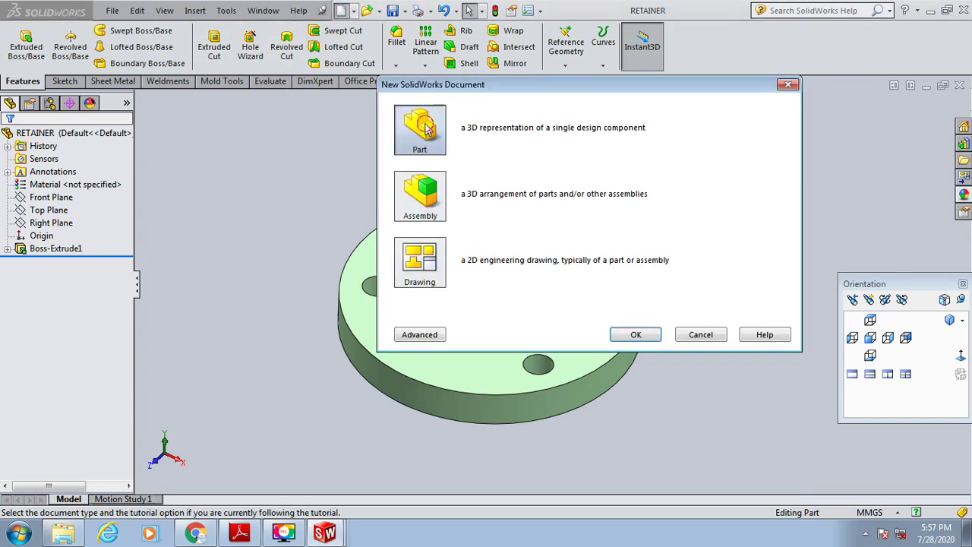
Create a new part and start a sketch on the Front Plane
double_click(426, 131)
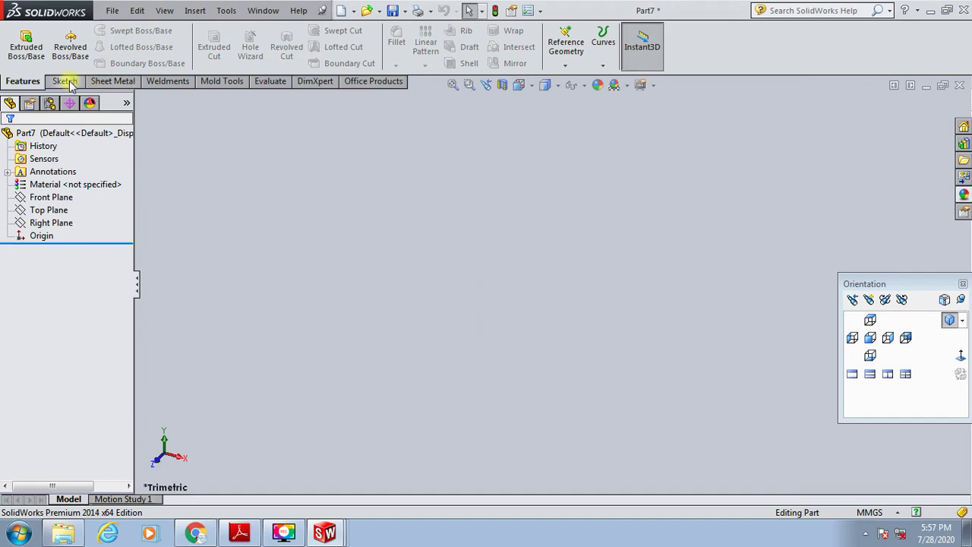
click(67, 81)
click(19, 65)
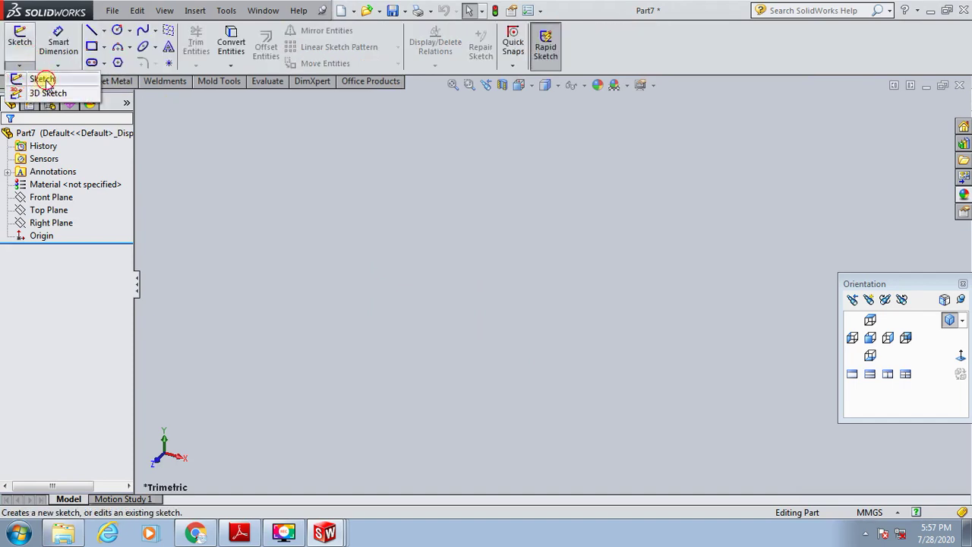
click(44, 79)
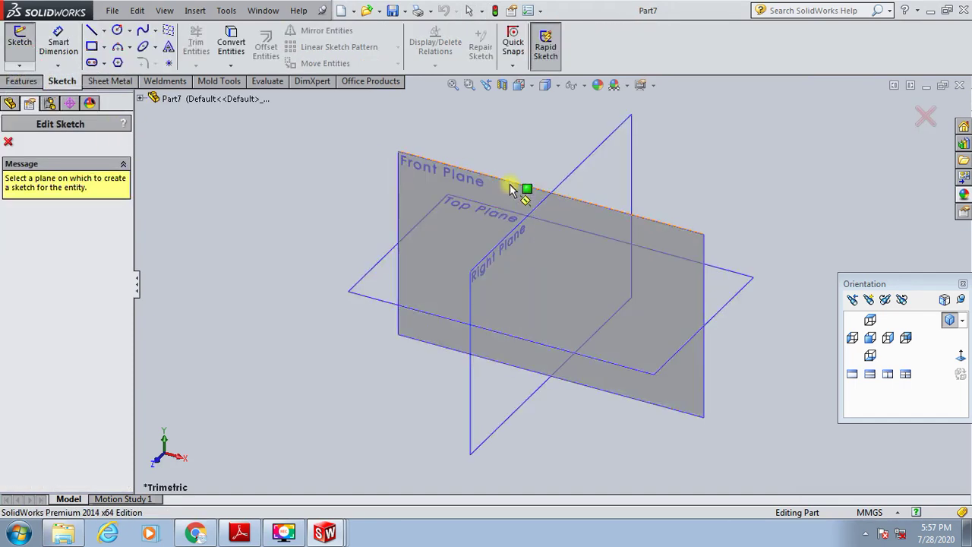
click(511, 189)
Draw a vertical line down from the origin and begin dimensioning its length
click(103, 34)
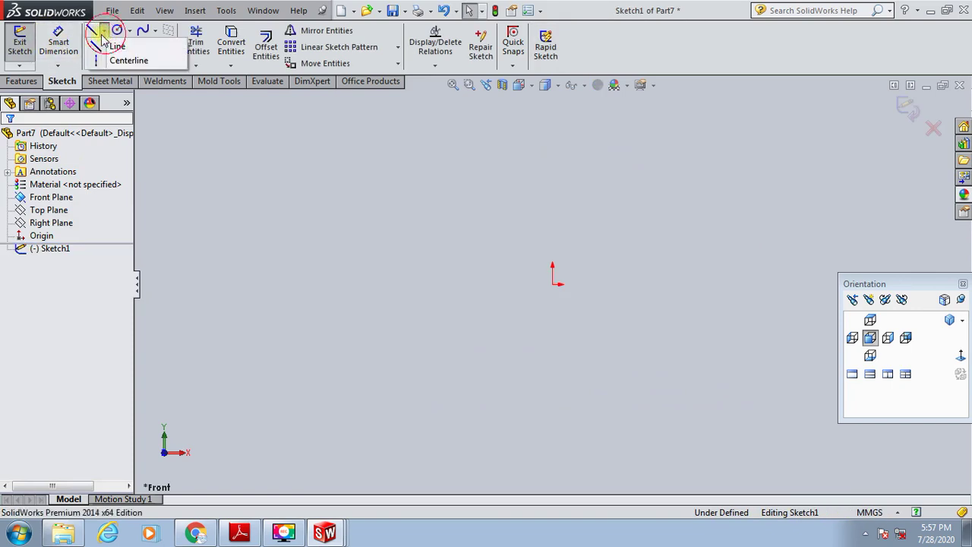
click(117, 46)
click(552, 284)
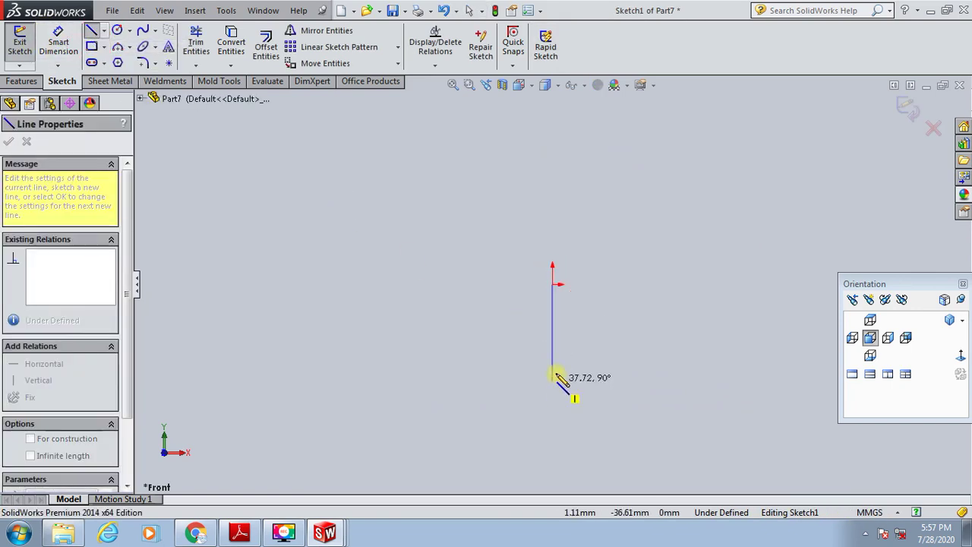
click(552, 361)
click(58, 46)
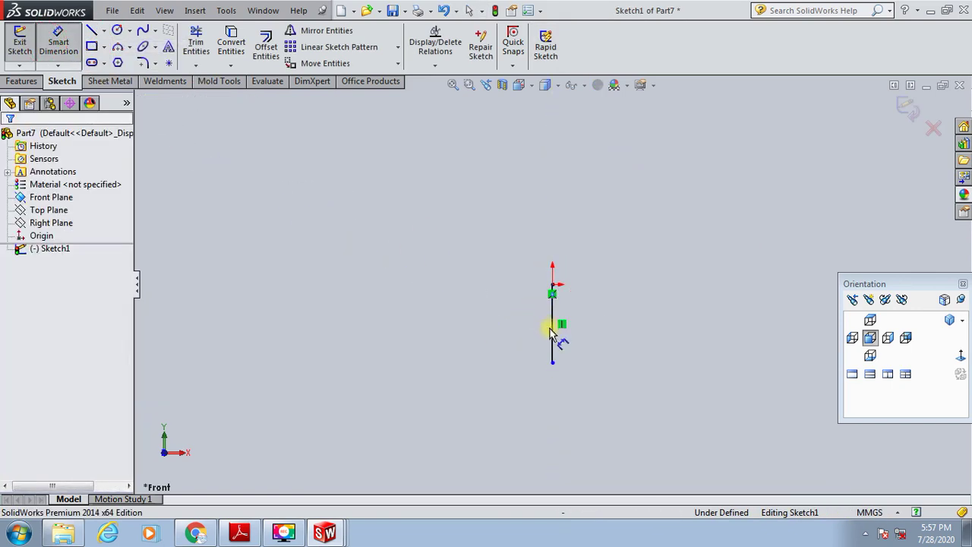
click(552, 334)
click(499, 334)
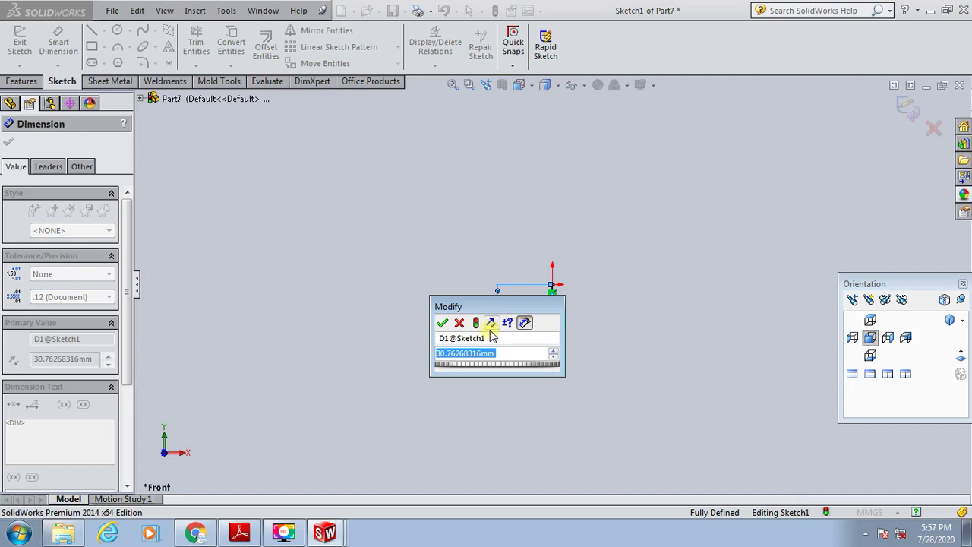
Set the vertical line's length to 53 mm
text(38)
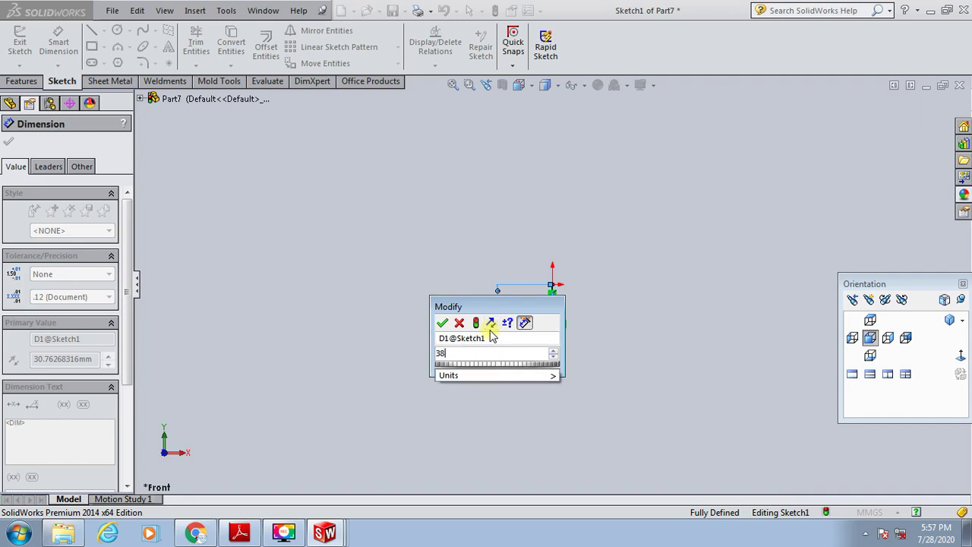
text(+15)
key(Return)
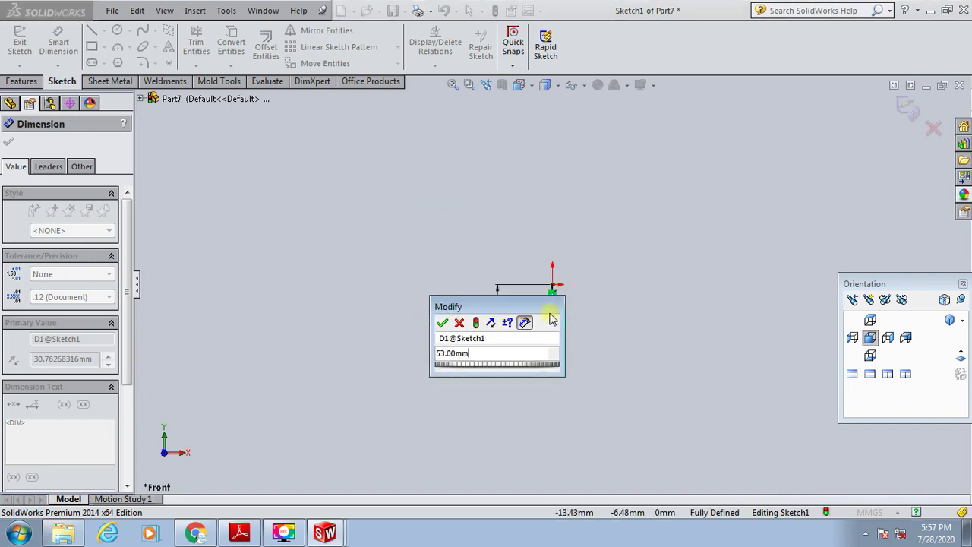
click(442, 325)
scroll(603, 302, down, 2)
click(603, 298)
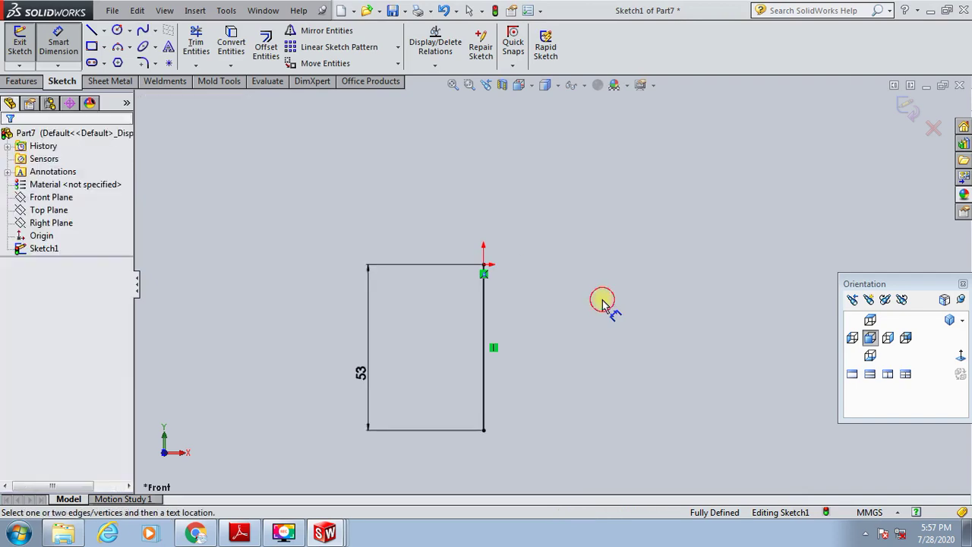
Draw a short horizontal base line from the bottom and dimension it 15 mm
click(91, 30)
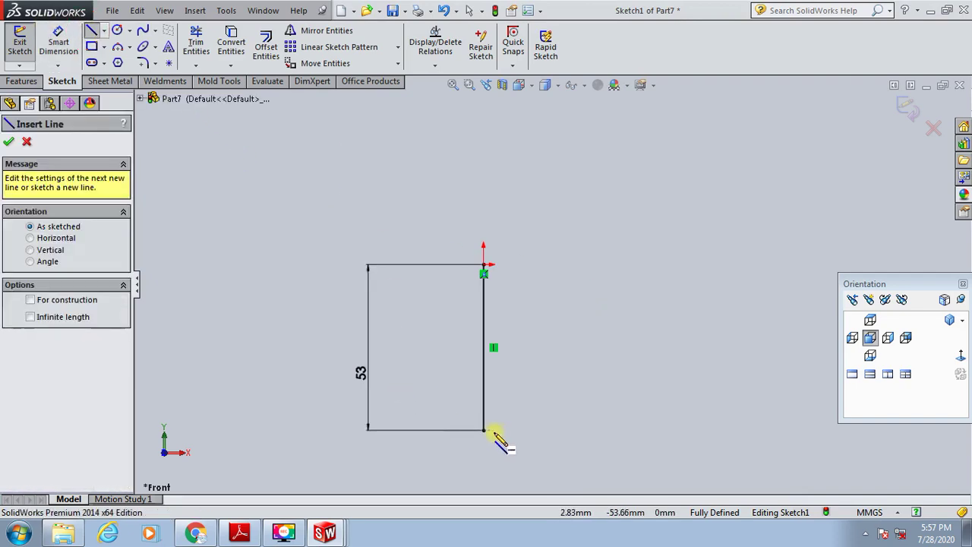
click(484, 430)
click(532, 430)
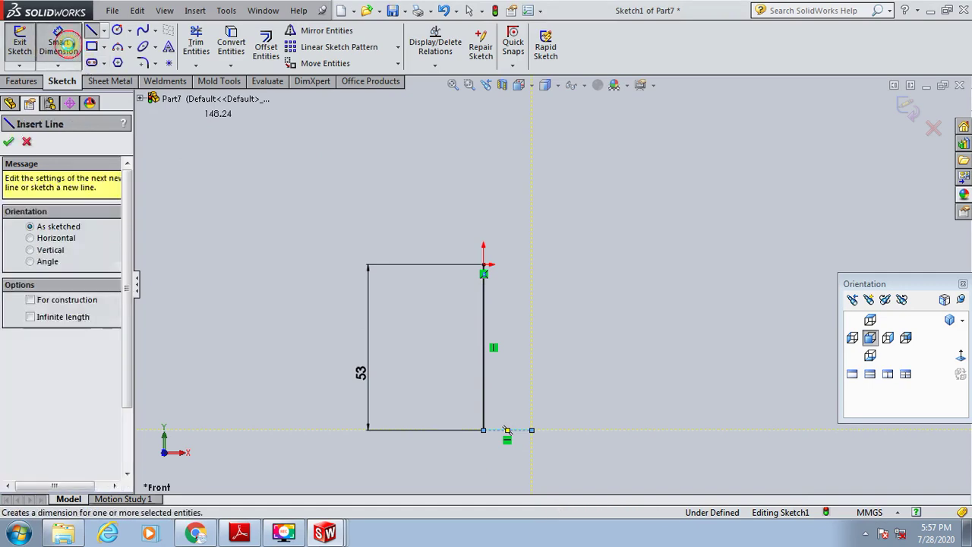
click(59, 46)
click(524, 430)
click(516, 444)
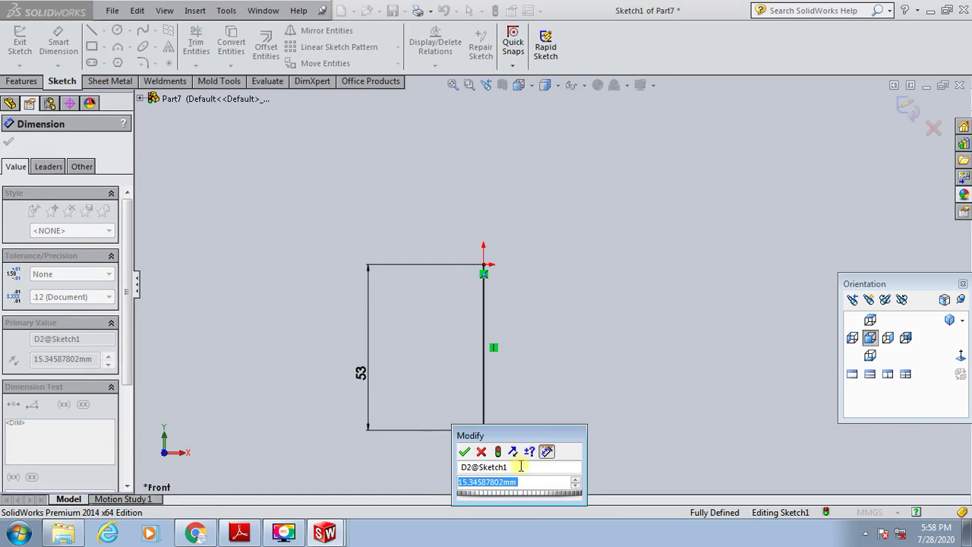
text(15)
key(Return)
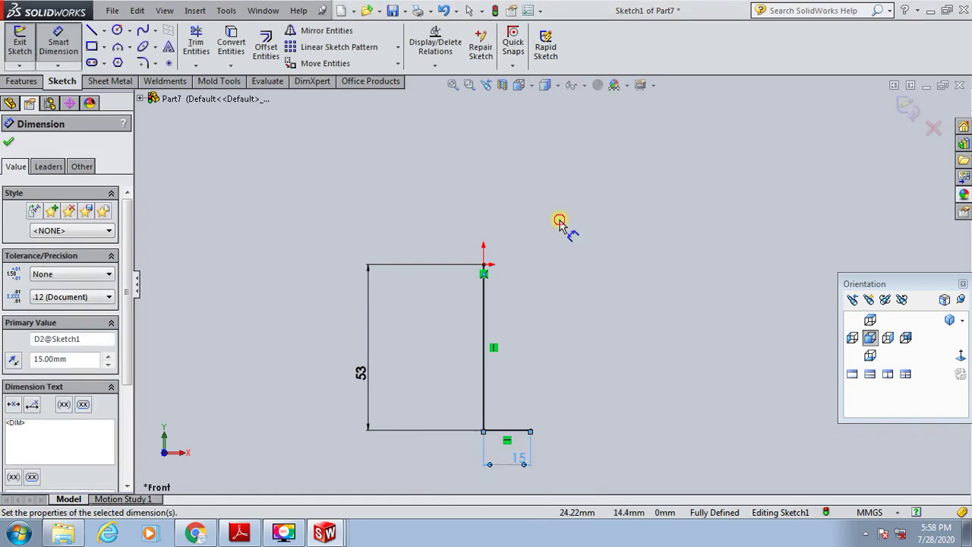
click(559, 222)
Draw a vertical shank line up from the base end and dimension it 38 mm
click(89, 31)
scroll(530, 445, down, 1)
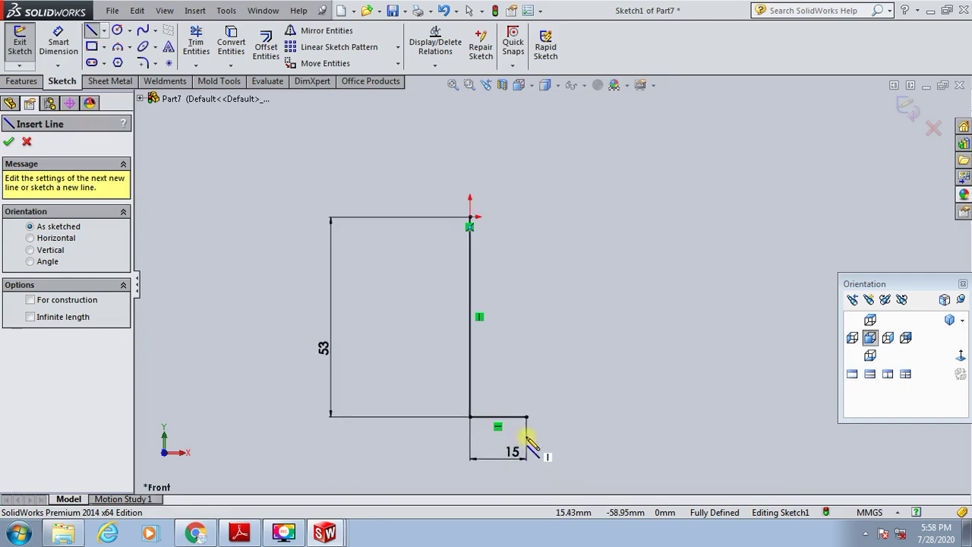
click(525, 417)
click(526, 277)
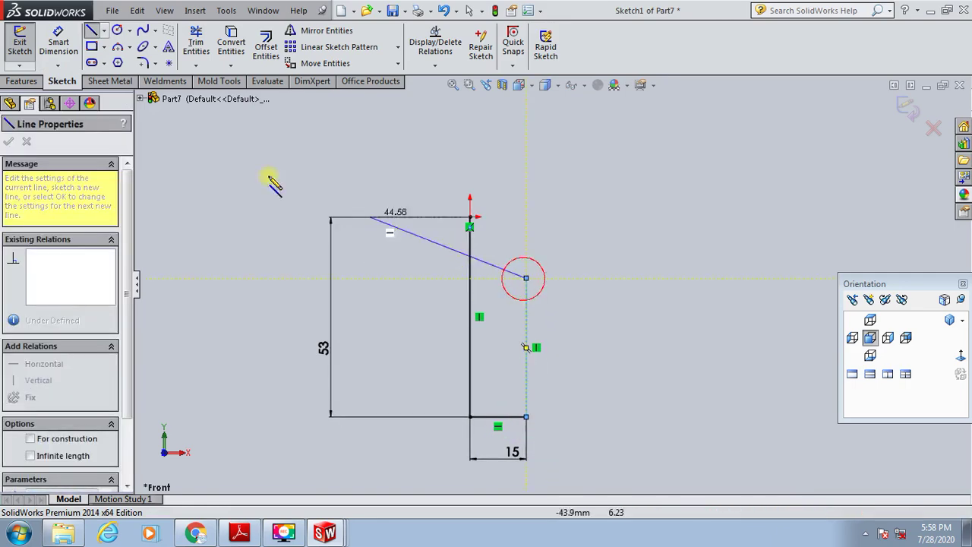
click(52, 34)
click(529, 362)
click(570, 369)
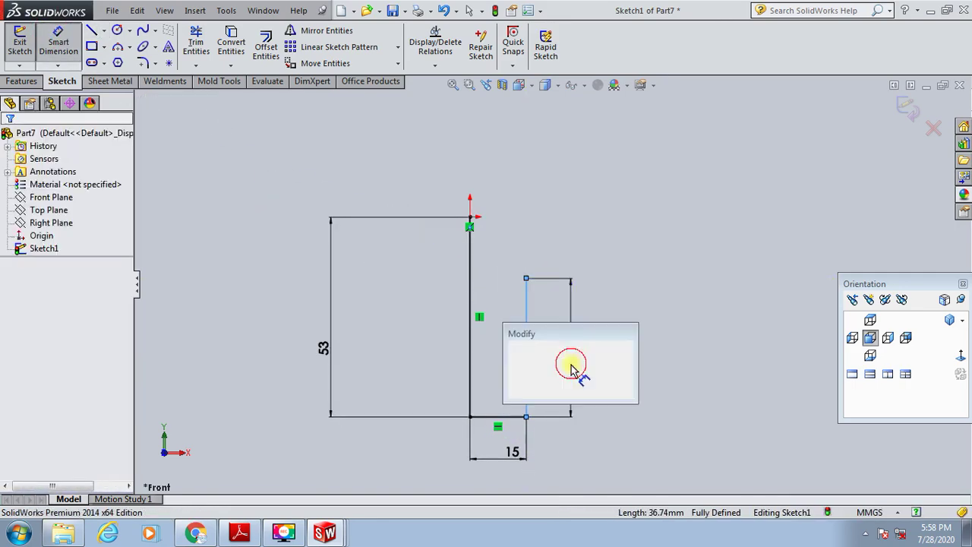
text(3)
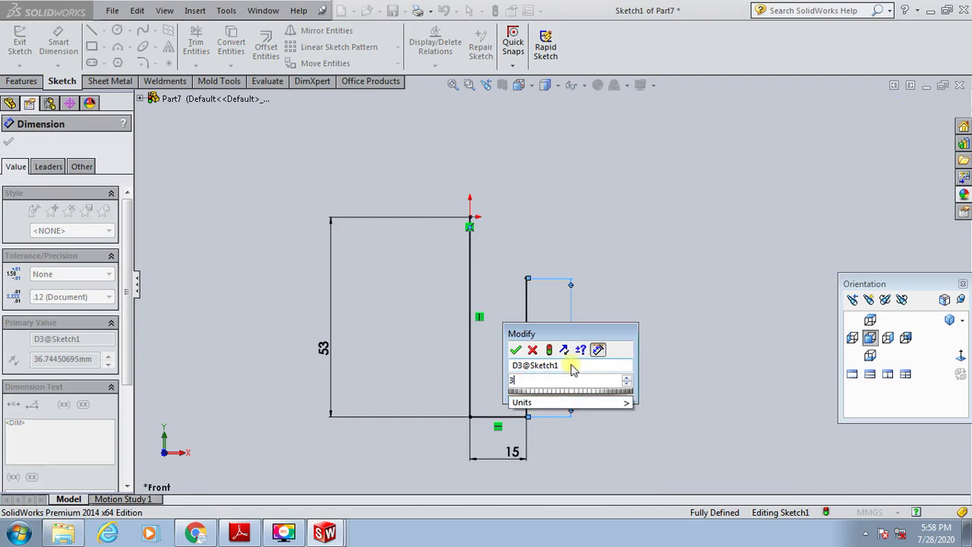
text(8)
key(Return)
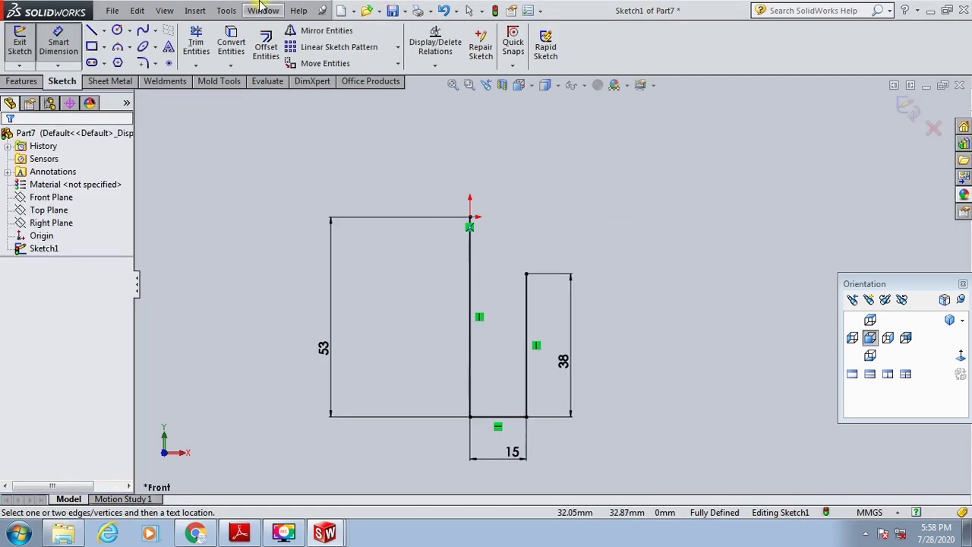
Draw the shank's top line and dimension its 15 mm horizontal offset from the tall line
click(91, 31)
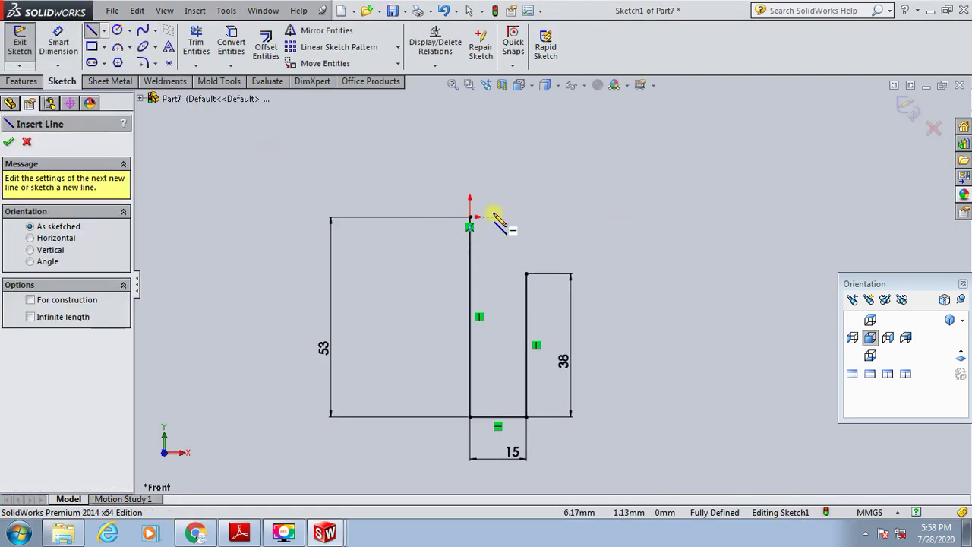
scroll(493, 215, down, 1)
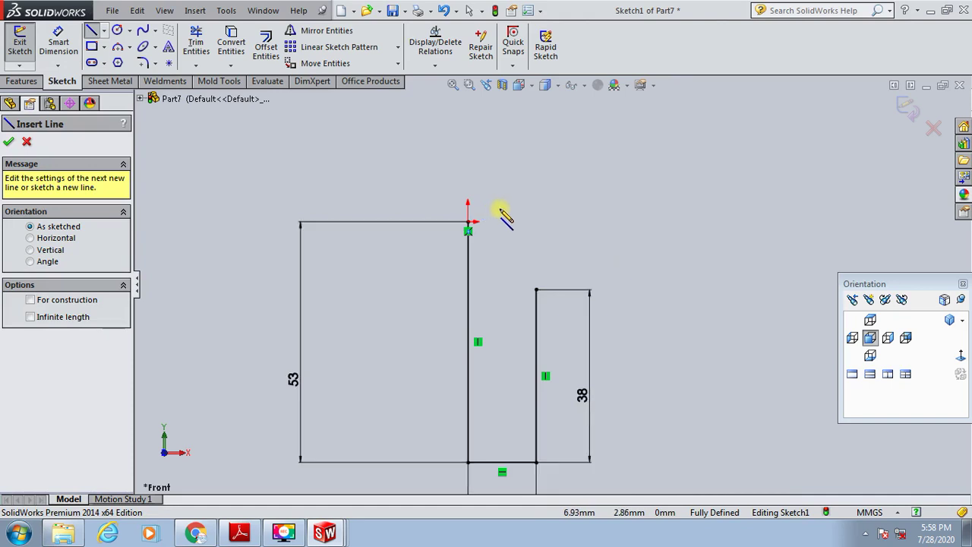
click(536, 290)
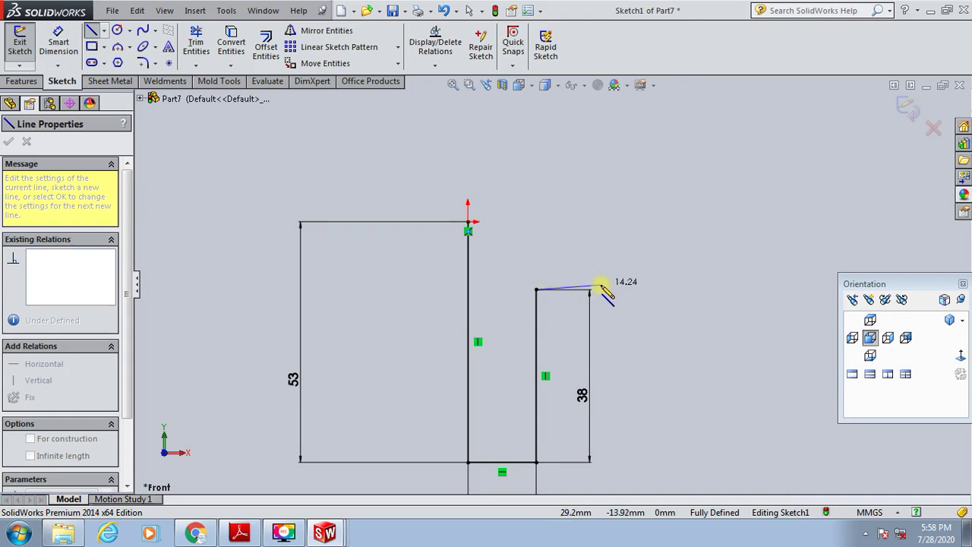
click(600, 289)
click(58, 42)
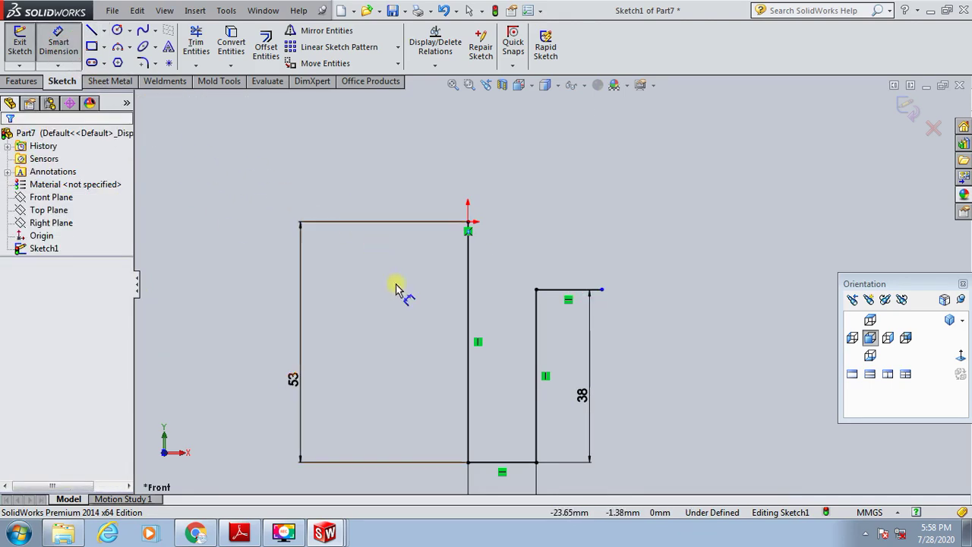
click(467, 297)
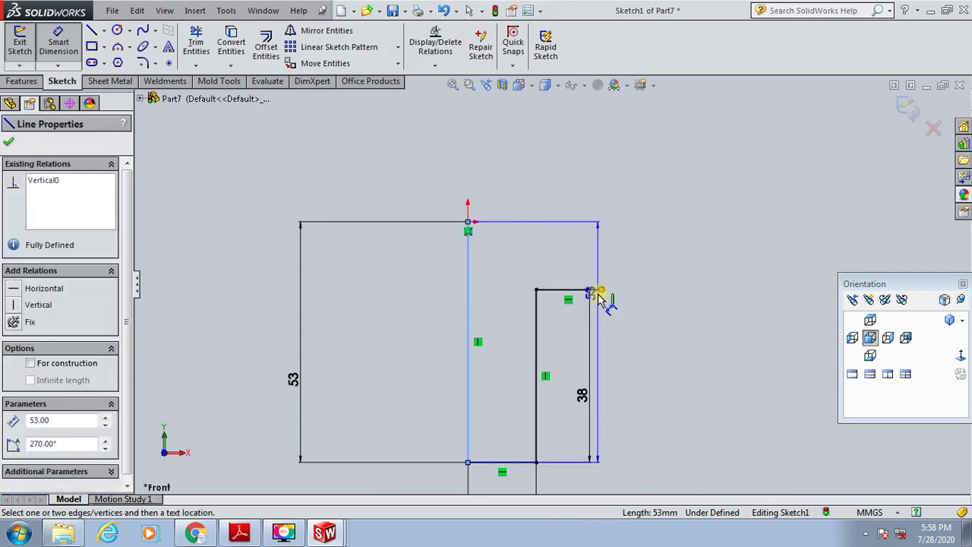
click(599, 291)
click(608, 325)
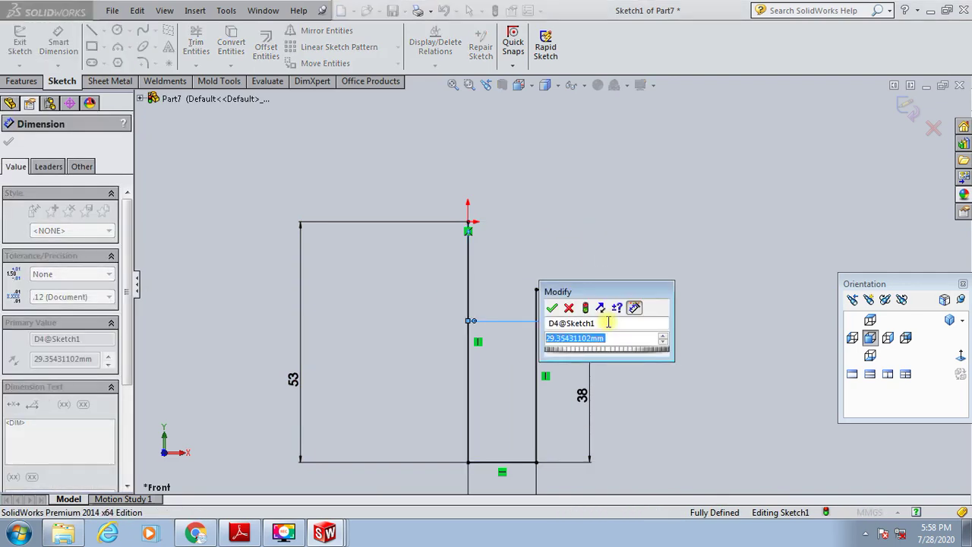
text(15)
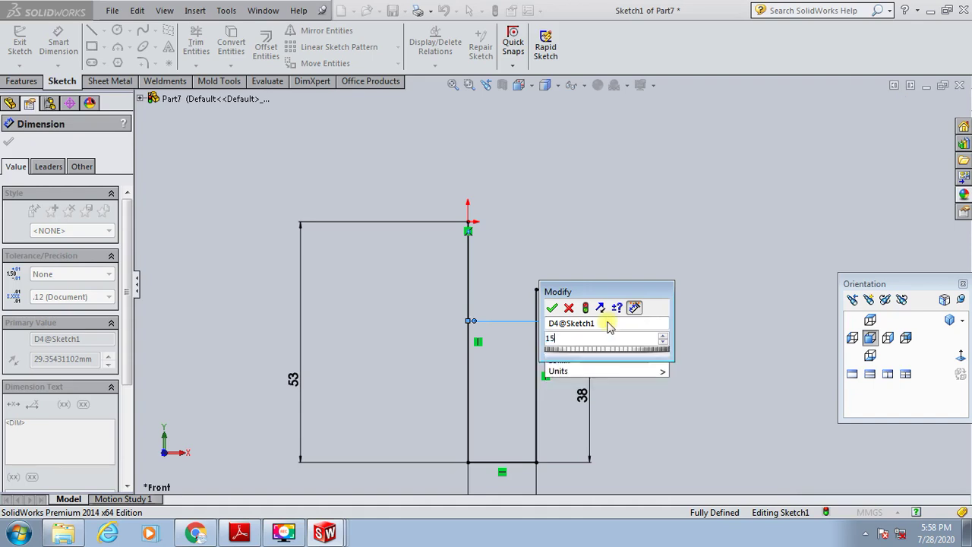
key(Return)
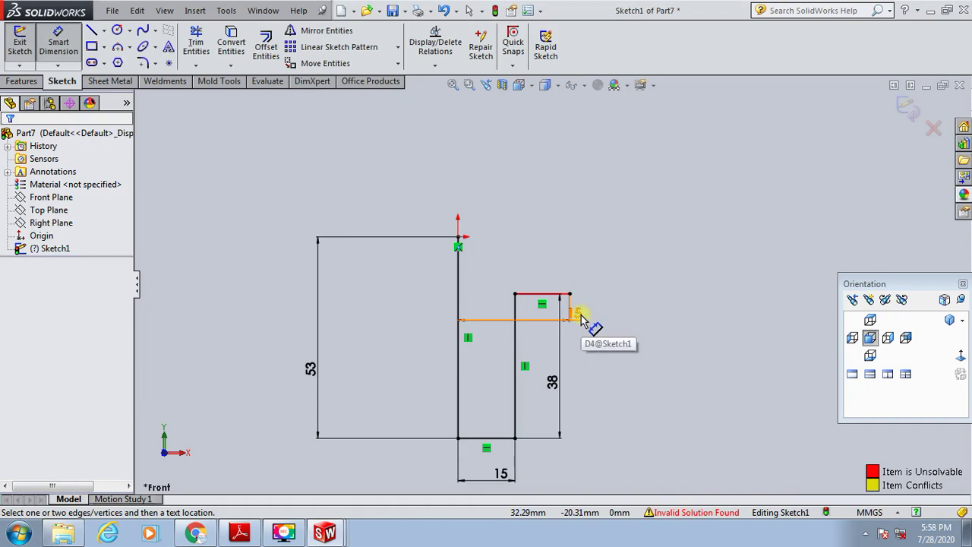
Change the bottom base width dimension from 15 to 10
click(580, 314)
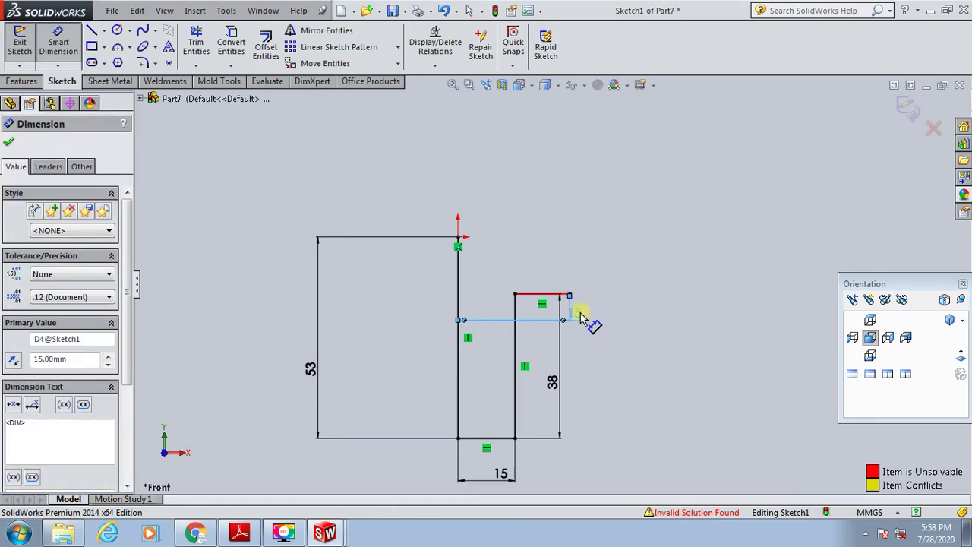
click(622, 319)
double_click(505, 474)
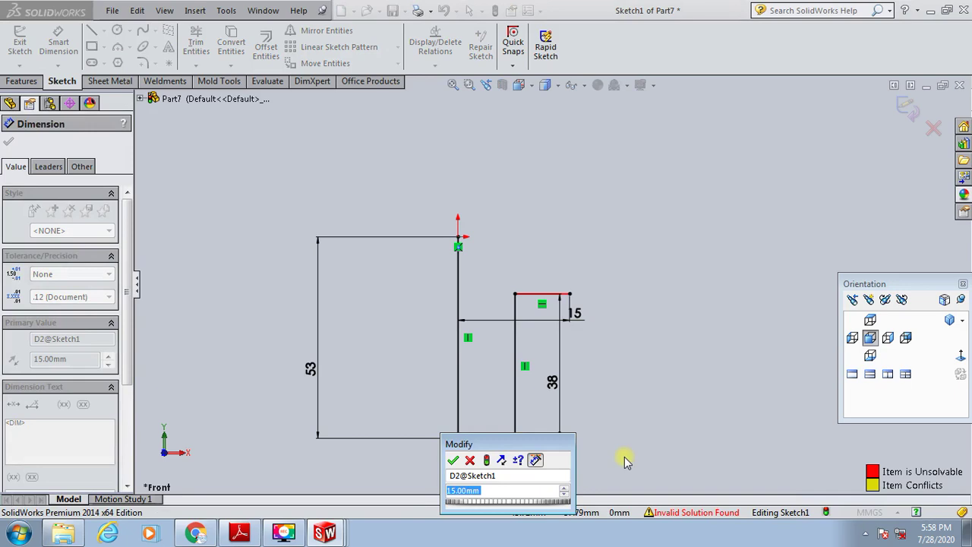
text(10)
key(Return)
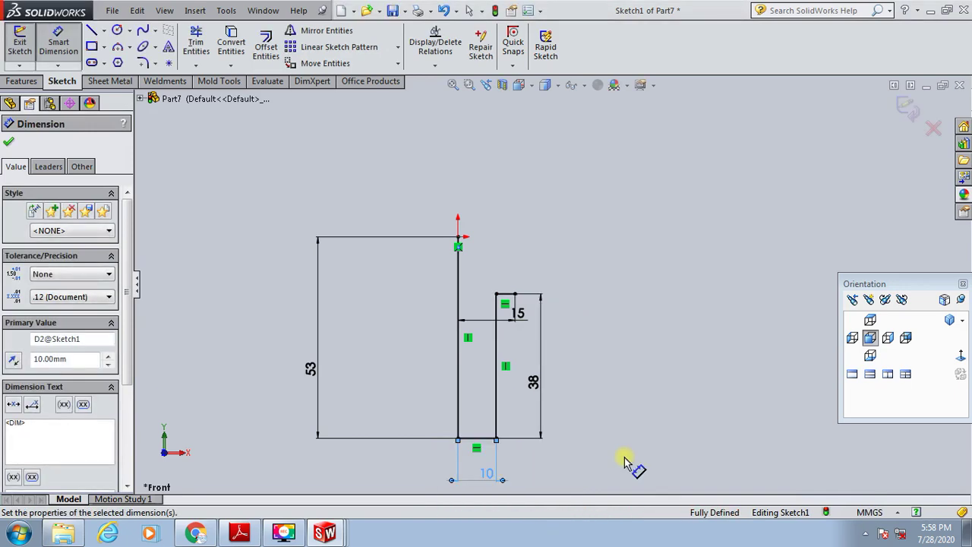
click(620, 376)
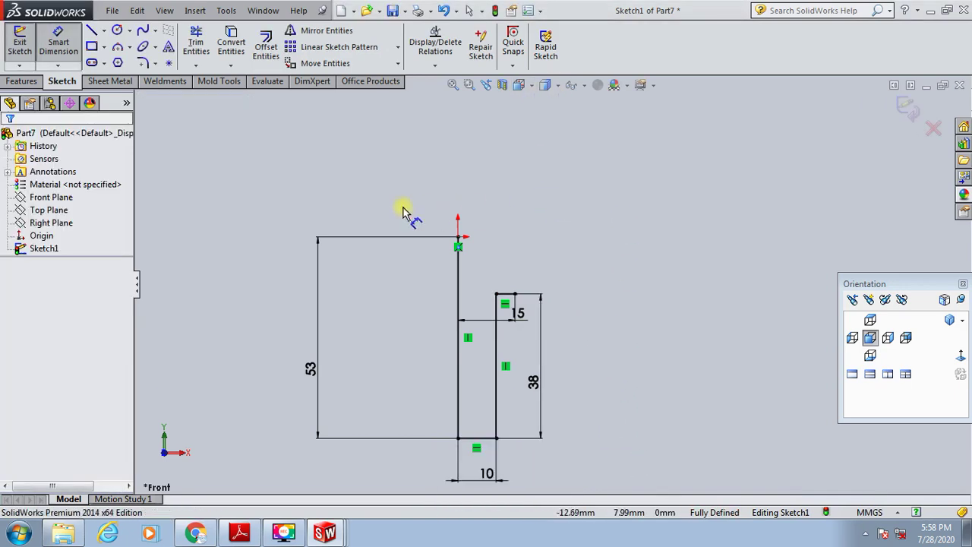
Try placing a circle and an arc at the shank corner, then cancel the unfinished arc
click(117, 30)
scroll(516, 304, down, 2)
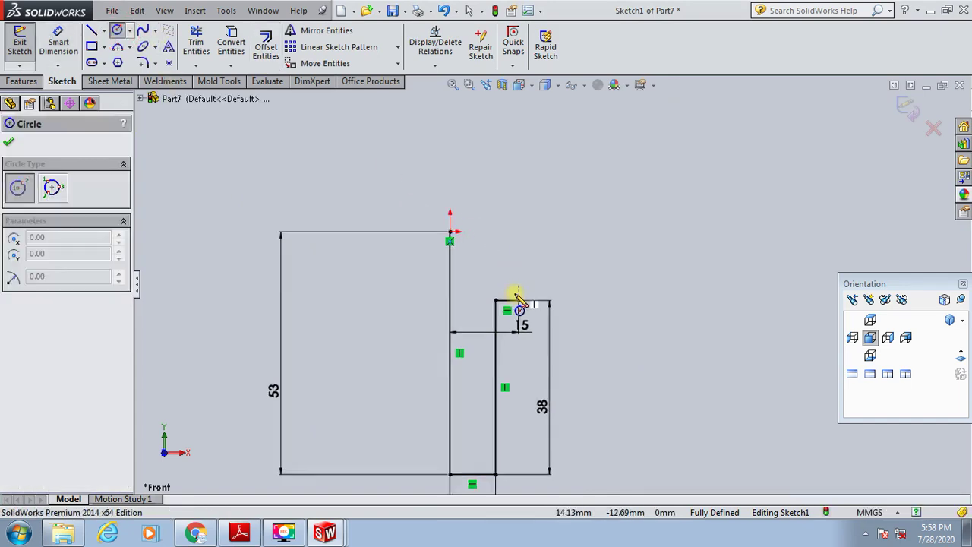
scroll(508, 300, down, 2)
click(438, 220)
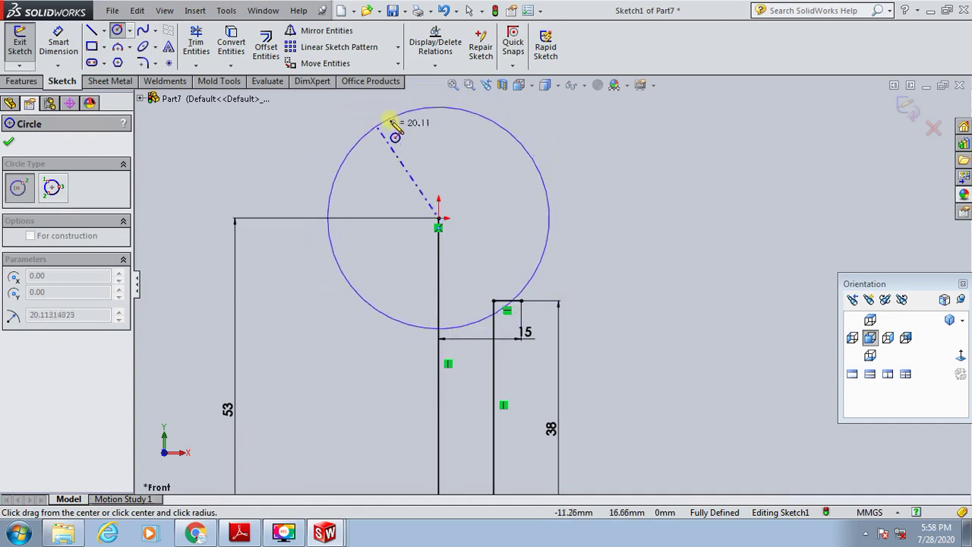
click(130, 48)
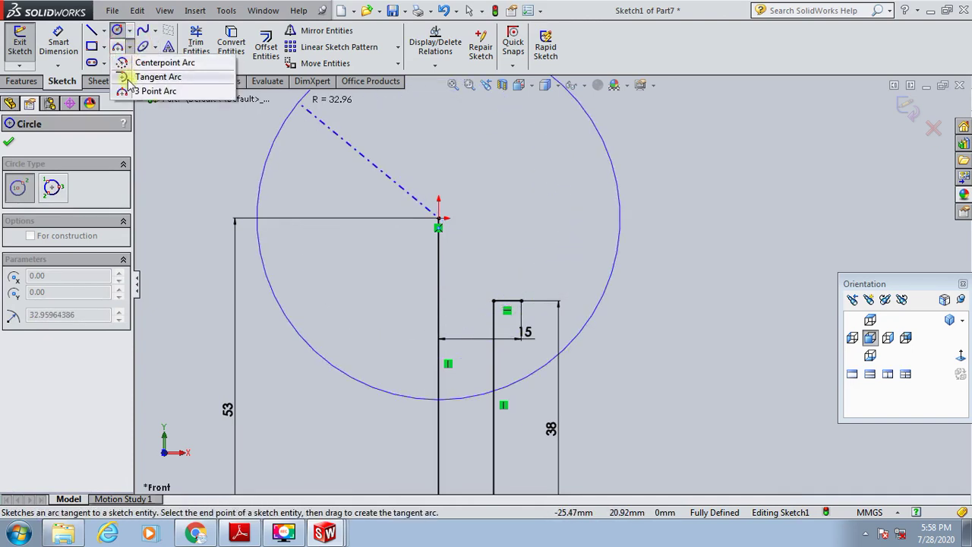
click(152, 90)
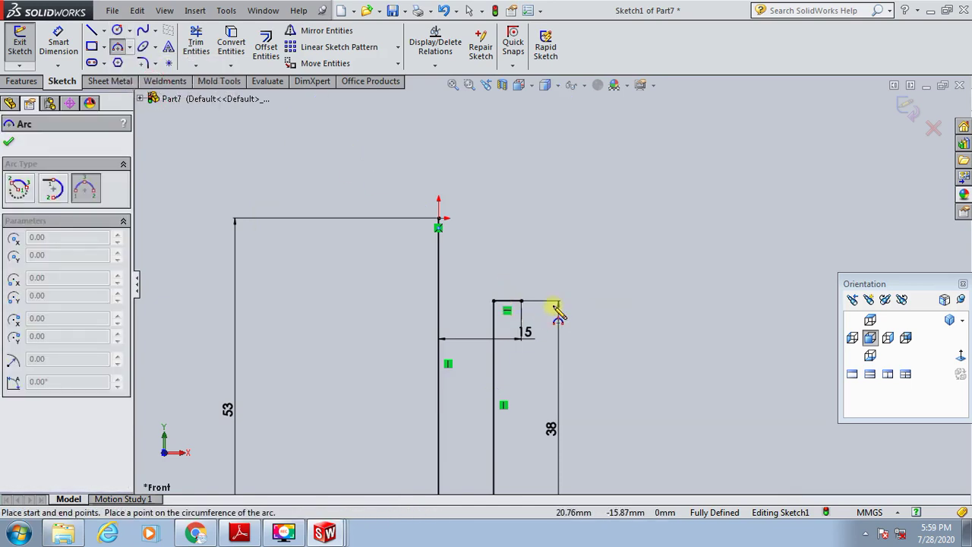
click(522, 302)
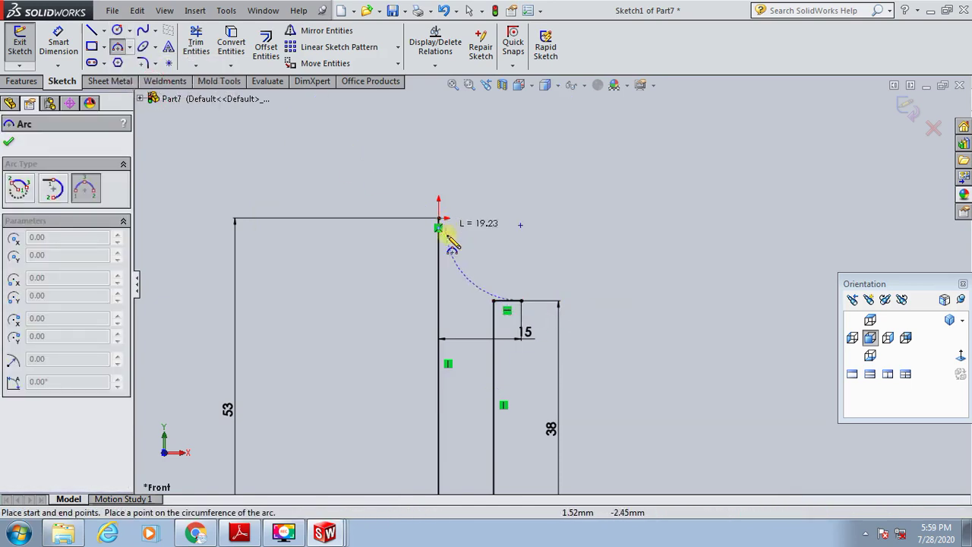
key(Escape)
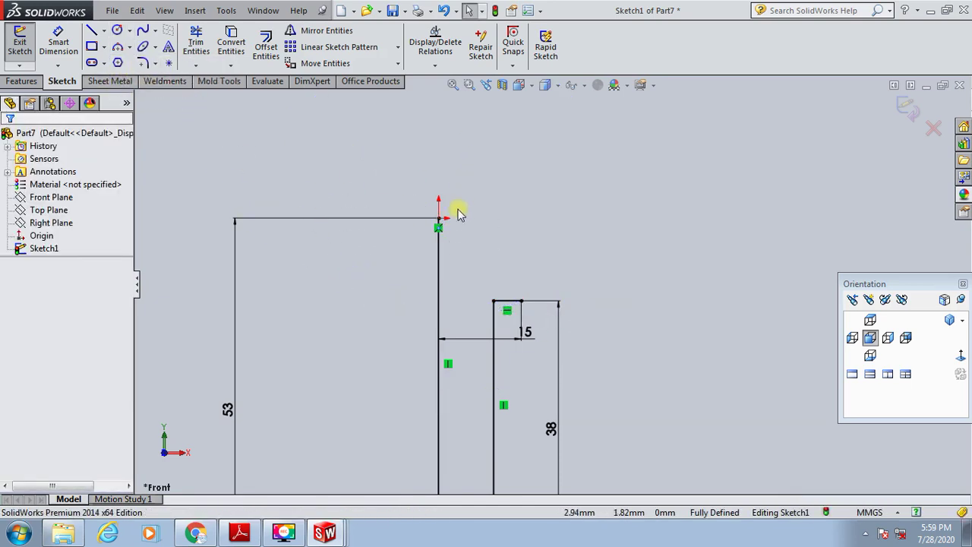
Draw a three-point arc from the tall line's top to the shank corner with radius R15
click(123, 47)
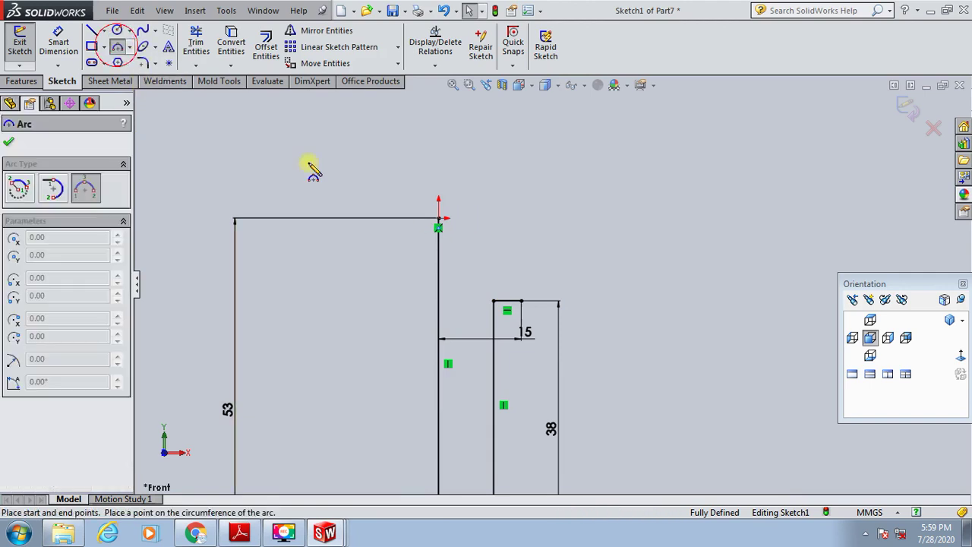
click(438, 218)
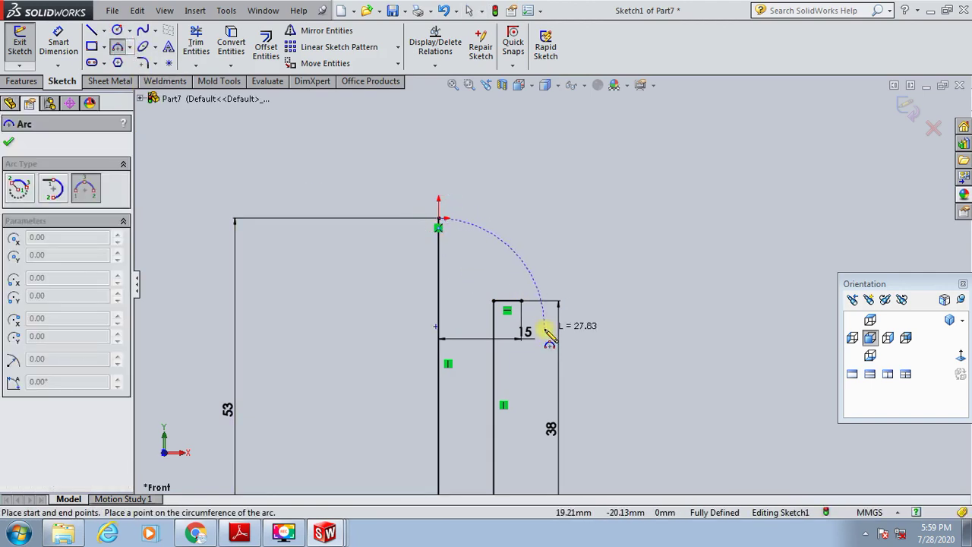
click(522, 302)
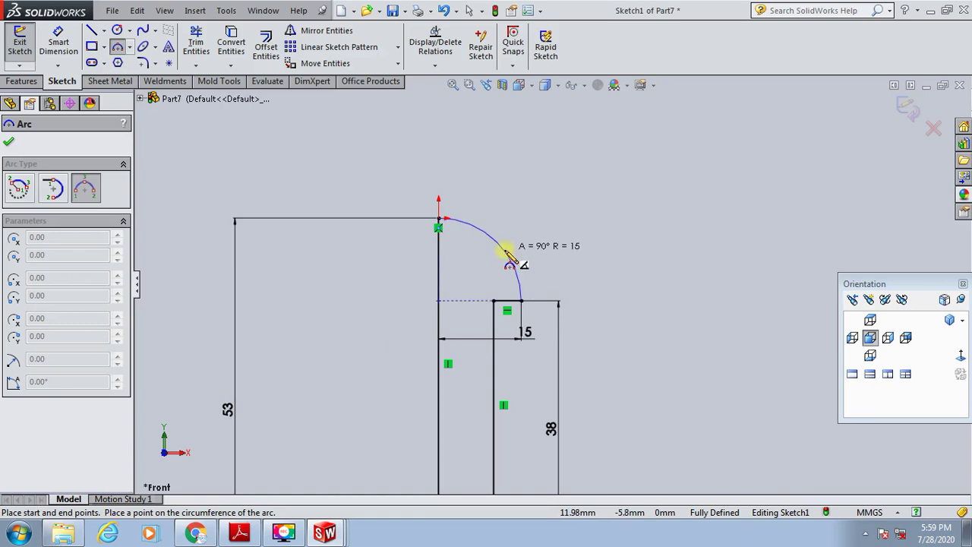
click(503, 253)
click(49, 59)
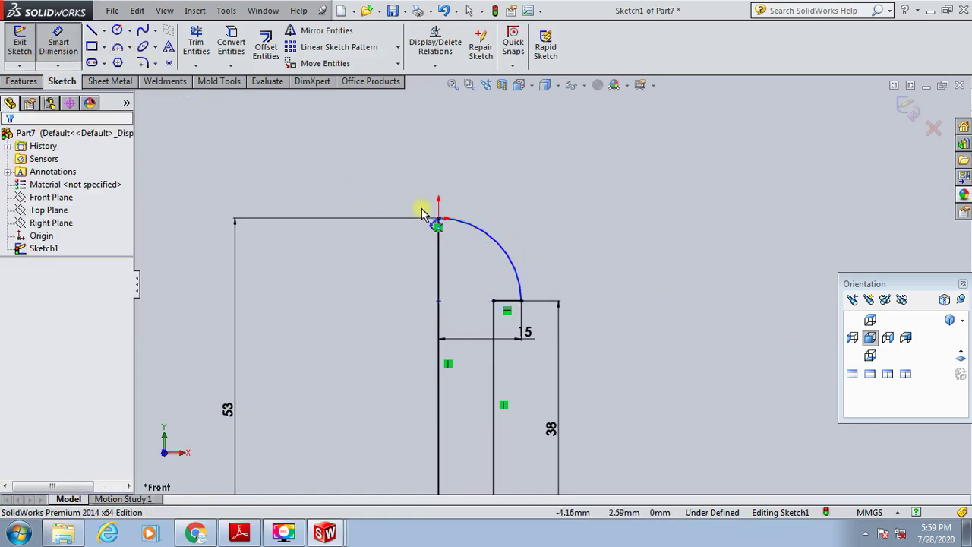
click(481, 224)
click(517, 196)
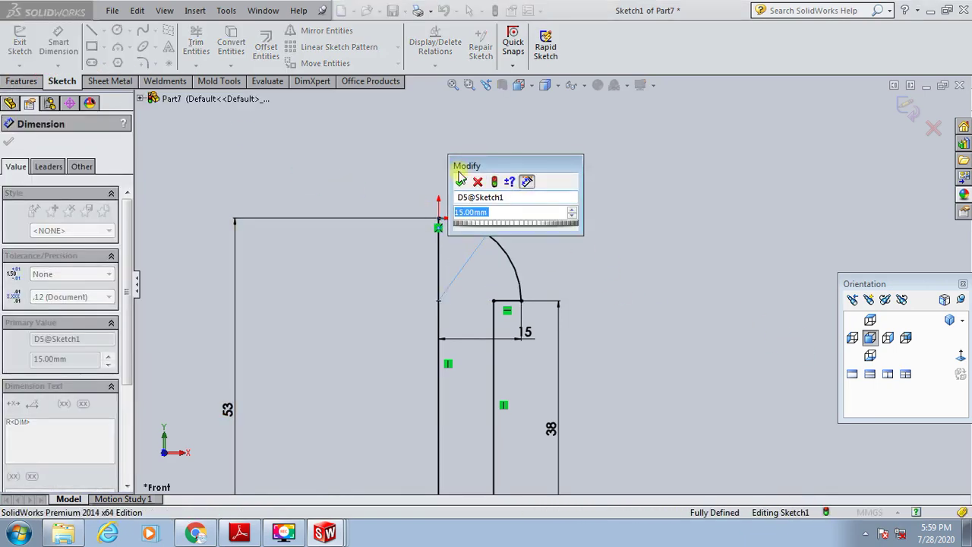
click(461, 187)
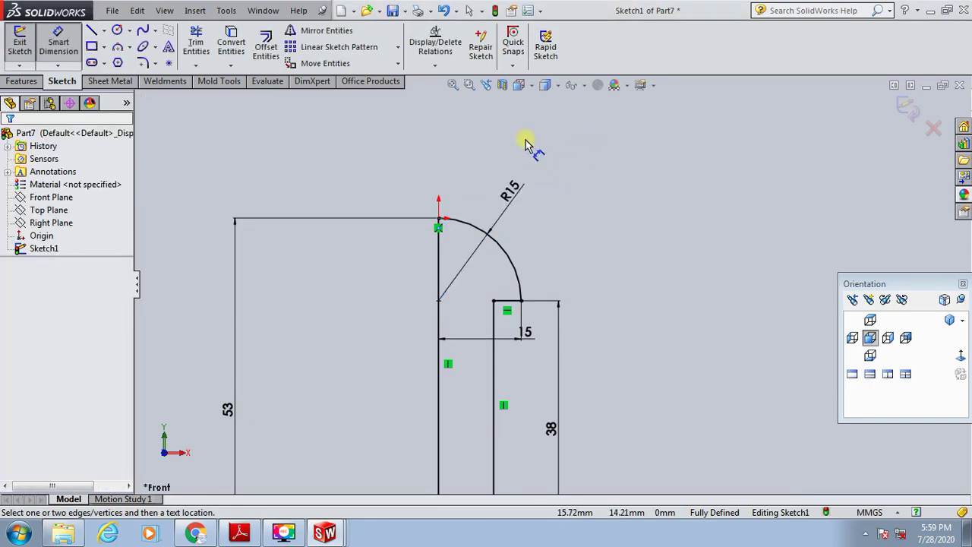
Draw a short vertical construction centerline above the dome top
key(z)
click(104, 30)
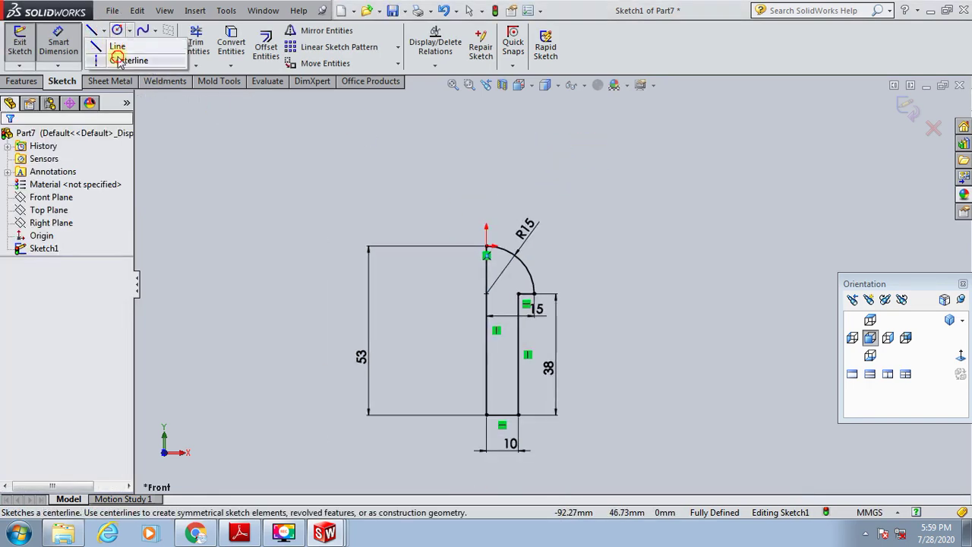
click(118, 61)
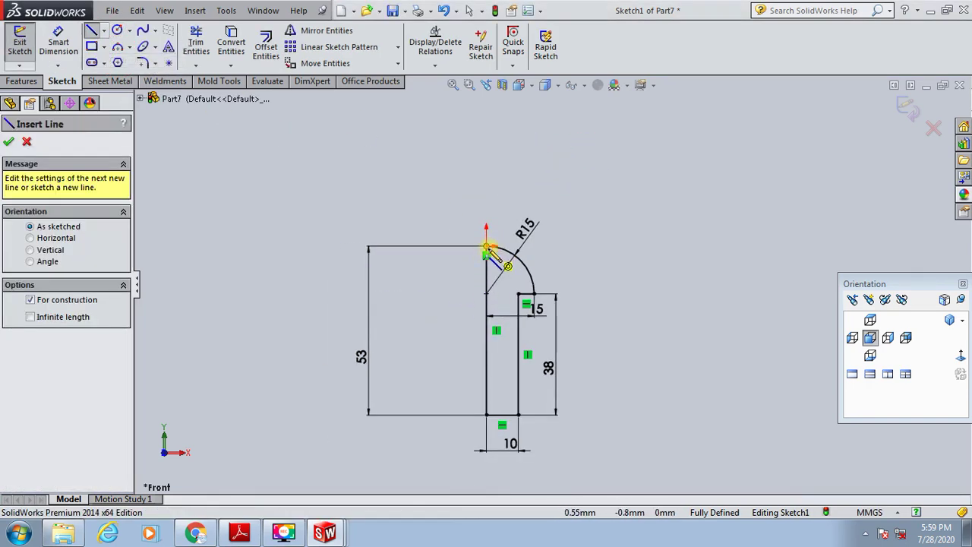
drag(486, 247, 486, 226)
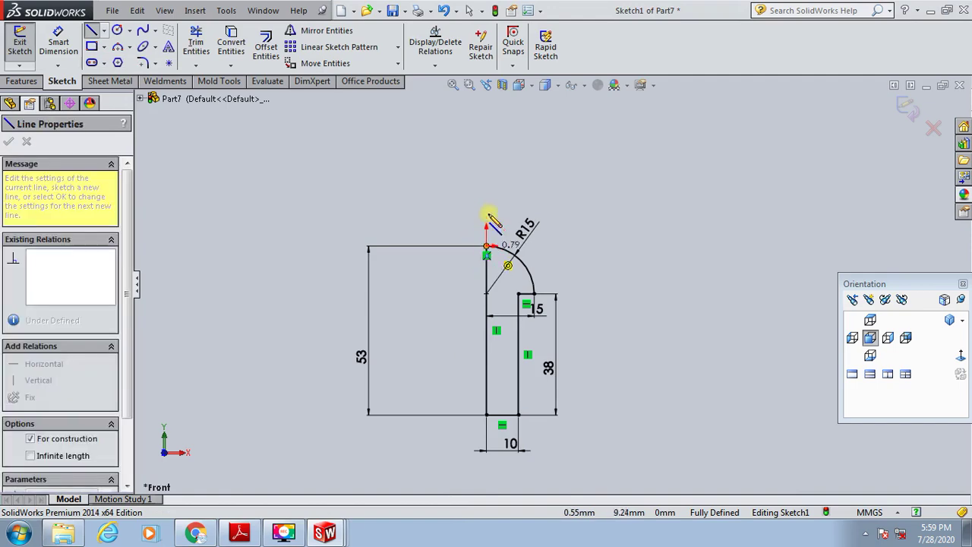
Exit the sketch and revolve the profile 360° about the centerline
click(911, 107)
middle_drag(706, 202, 580, 375)
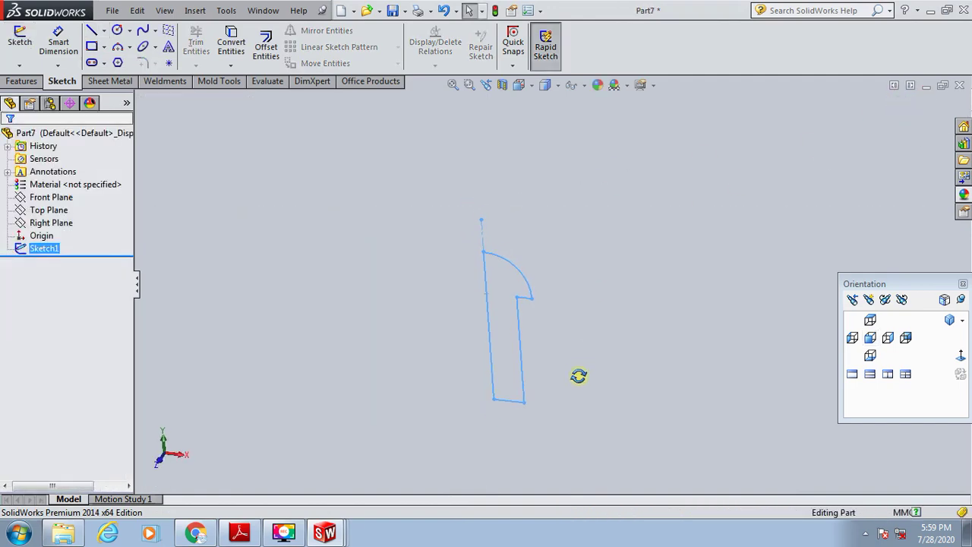
click(23, 81)
click(68, 46)
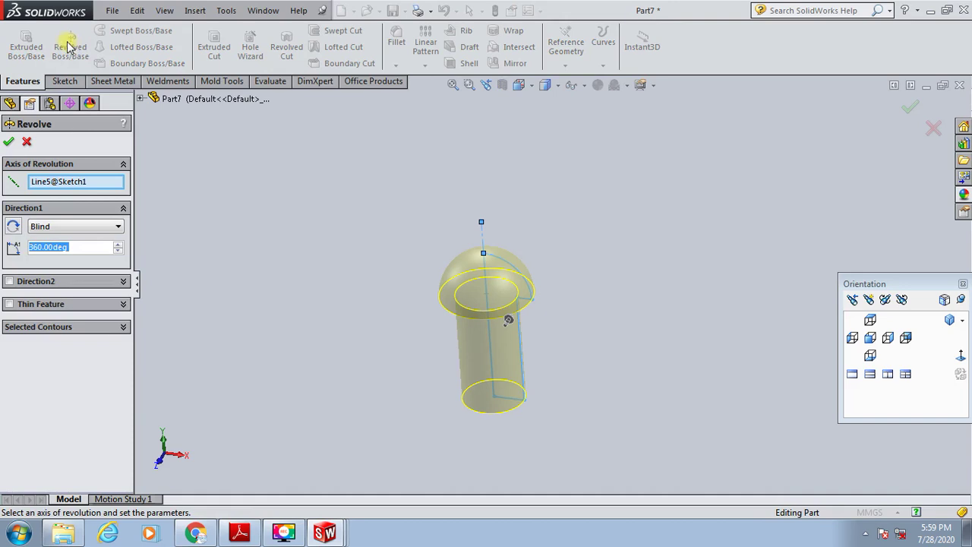
click(9, 143)
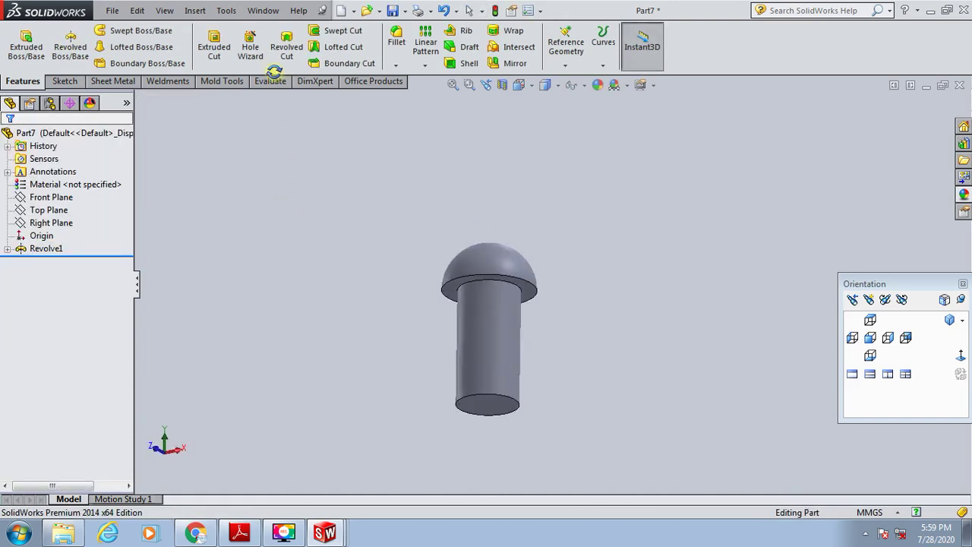
Add Chamfer1, a 3 mm × 45° chamfer on the shank's bottom circular edge
click(398, 64)
click(401, 94)
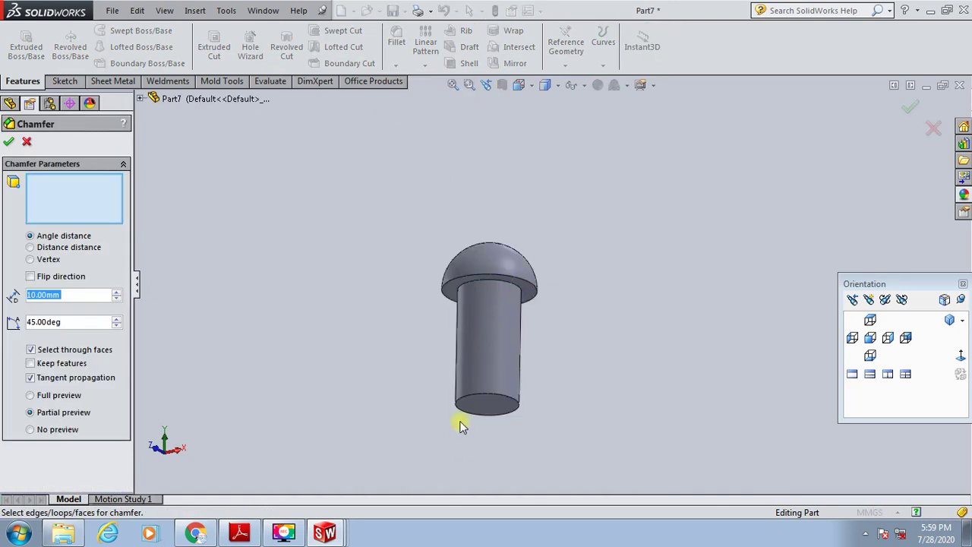
click(464, 412)
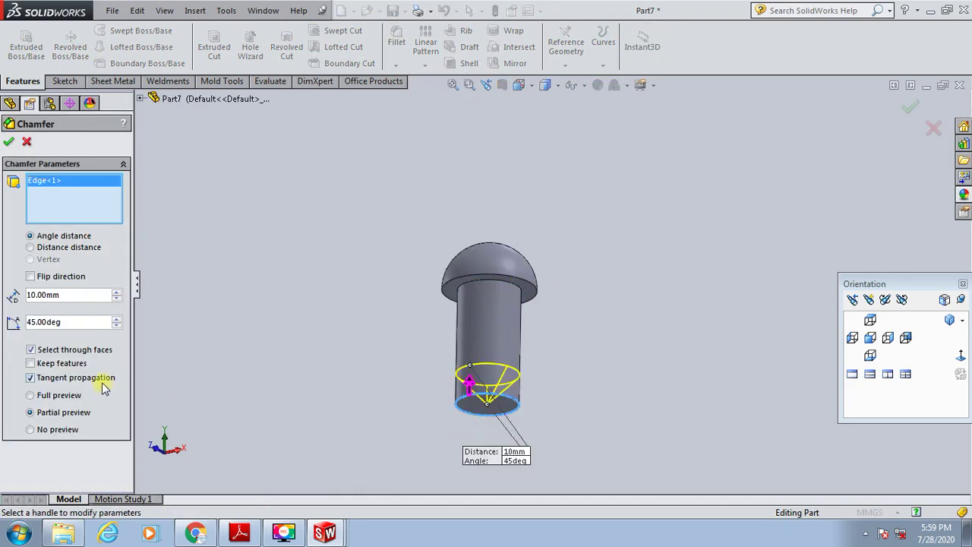
drag(77, 297, 9, 294)
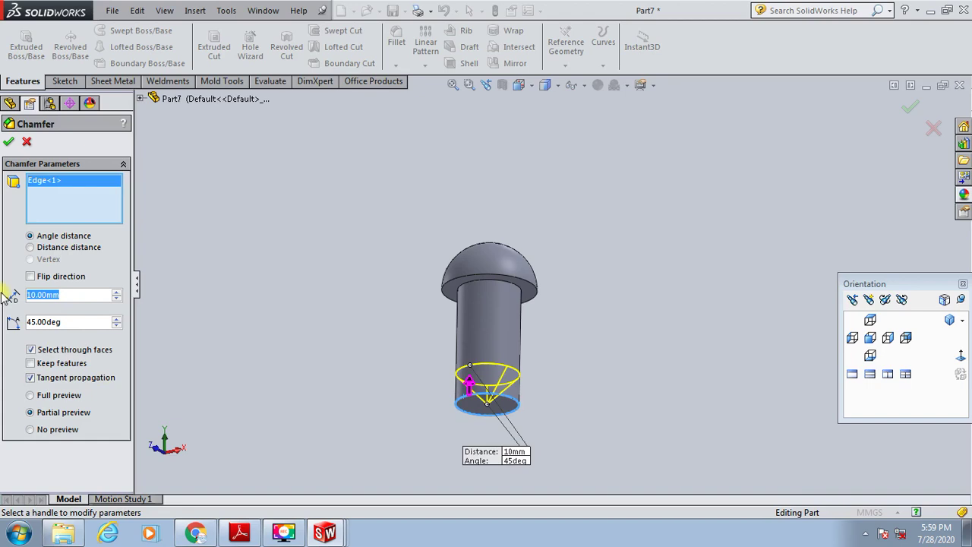
text(3)
key(Return)
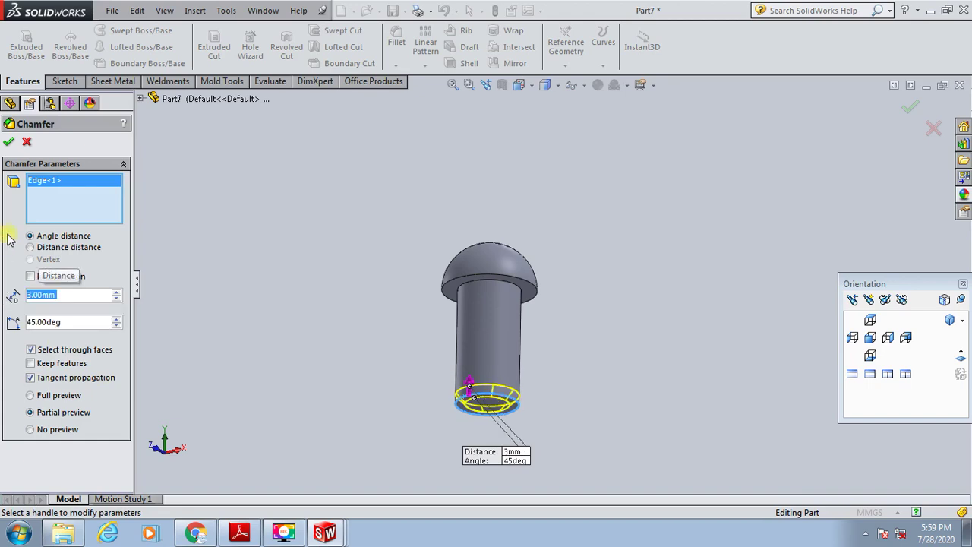
click(8, 141)
middle_drag(384, 220, 390, 347)
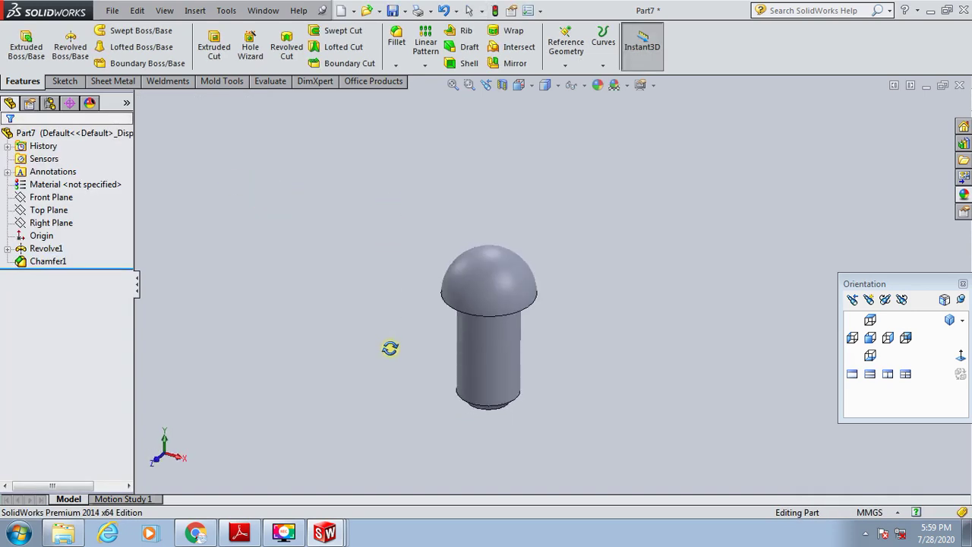
Start a new 2D sketch on the Right Plane, viewed normal to it
click(949, 320)
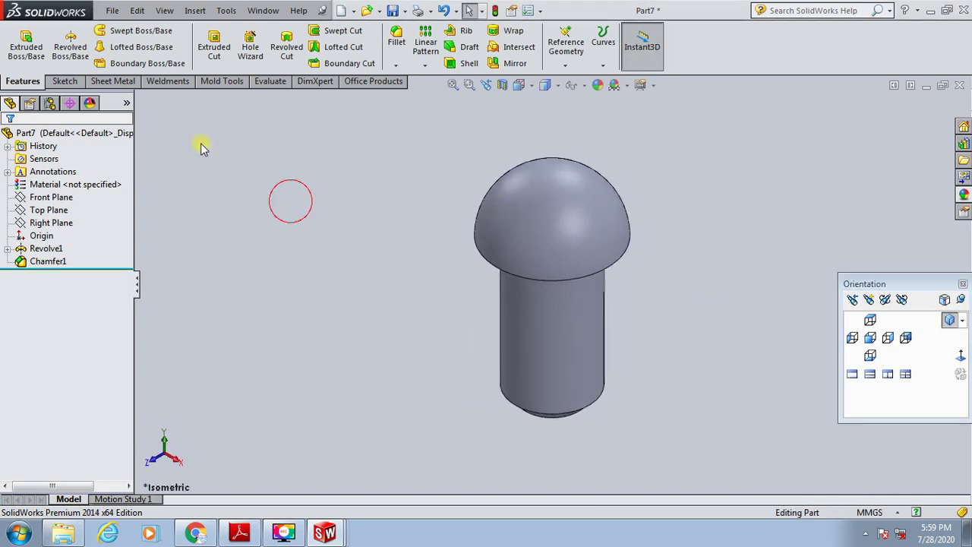
click(82, 82)
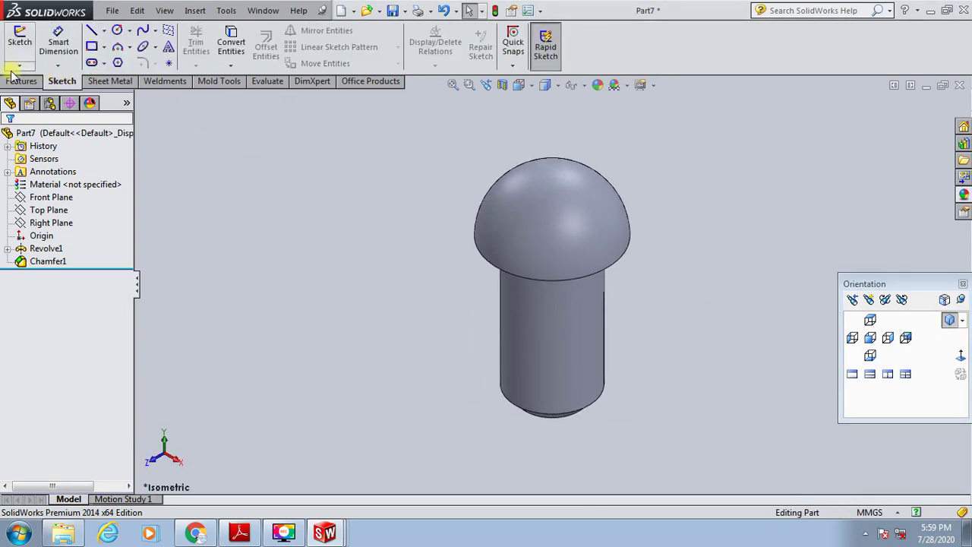
click(19, 65)
click(23, 80)
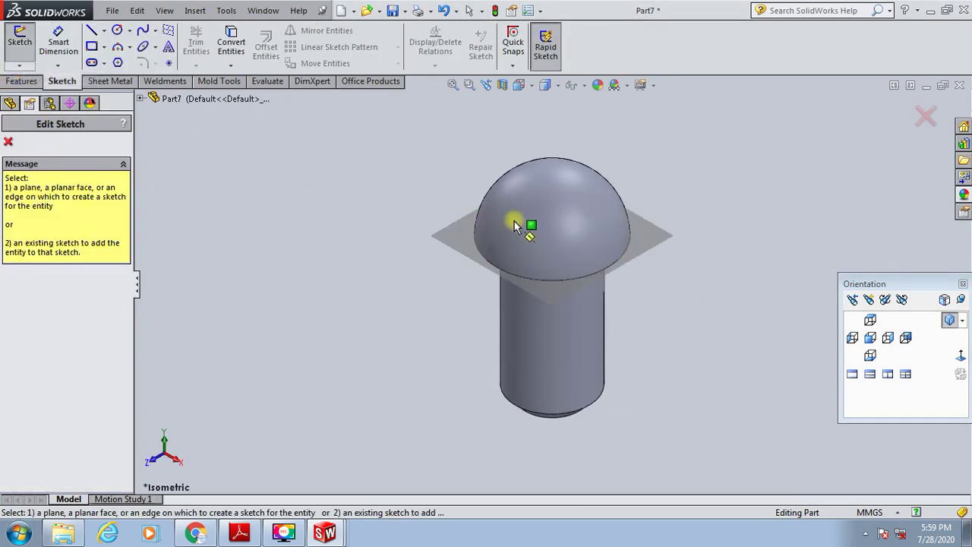
drag(30, 103, 190, 125)
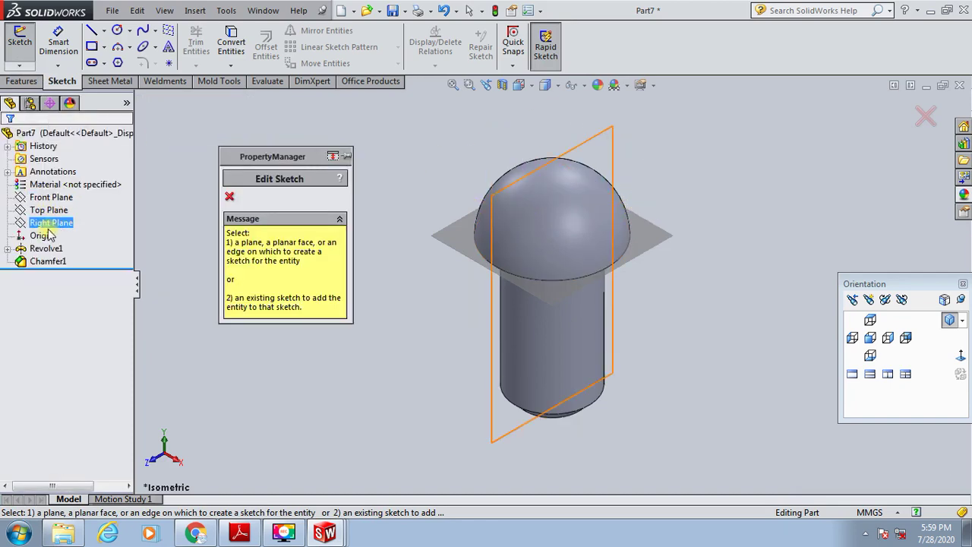
click(51, 197)
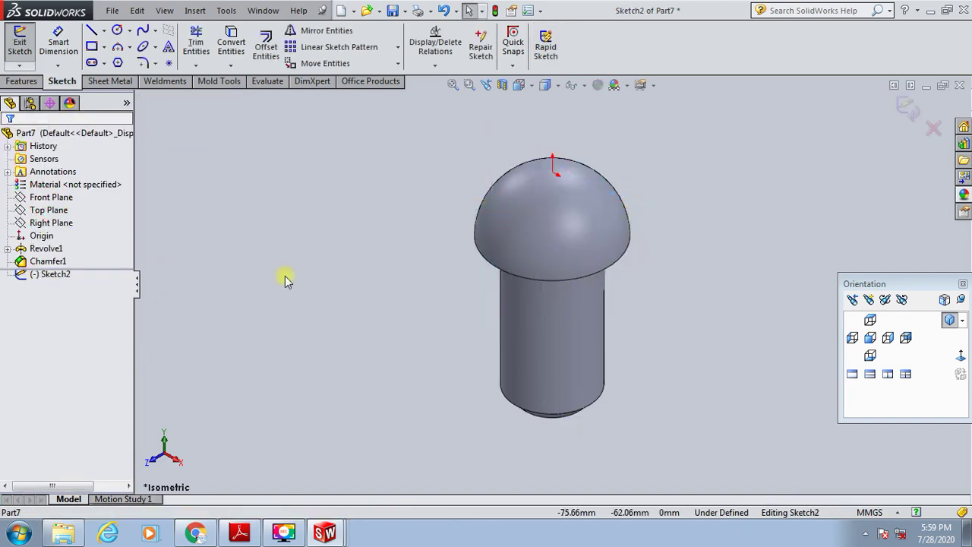
click(961, 355)
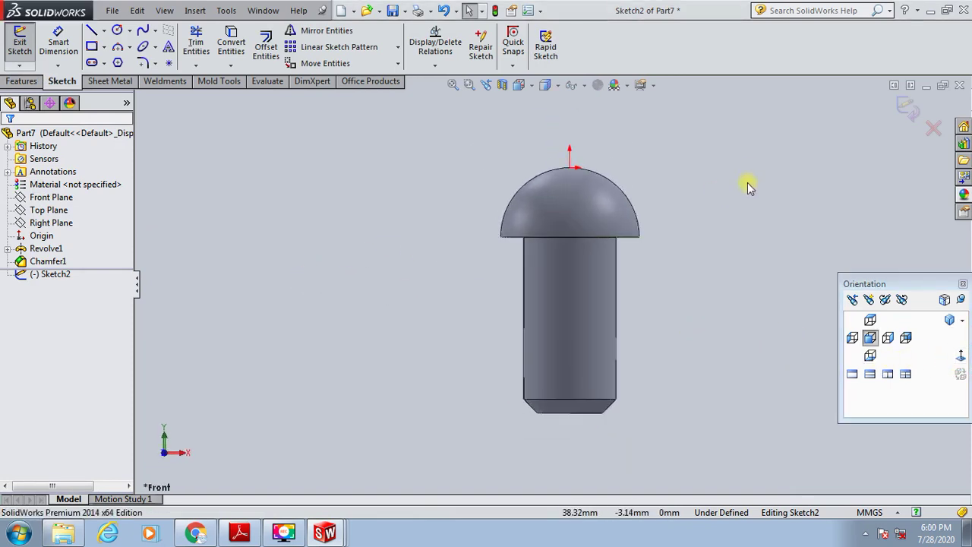
scroll(746, 185, down, 3)
Draw the slot rectangle from above the dome down into the head
click(92, 32)
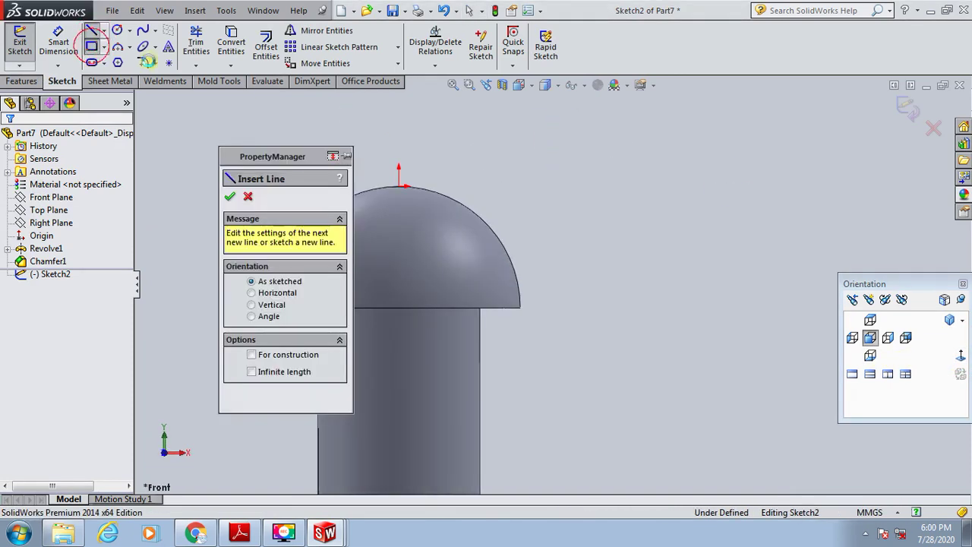
click(91, 45)
scroll(458, 184, up, 2)
scroll(508, 311, down, 2)
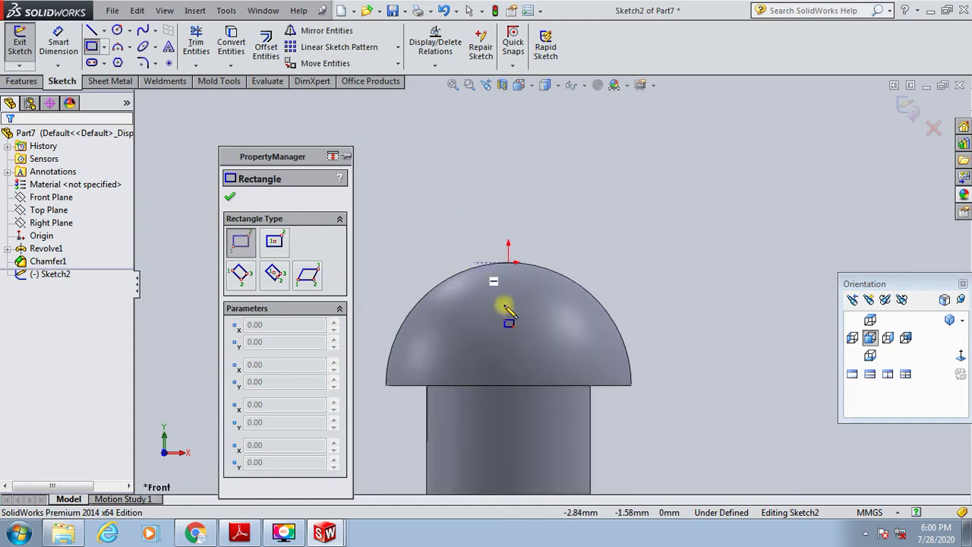
click(471, 237)
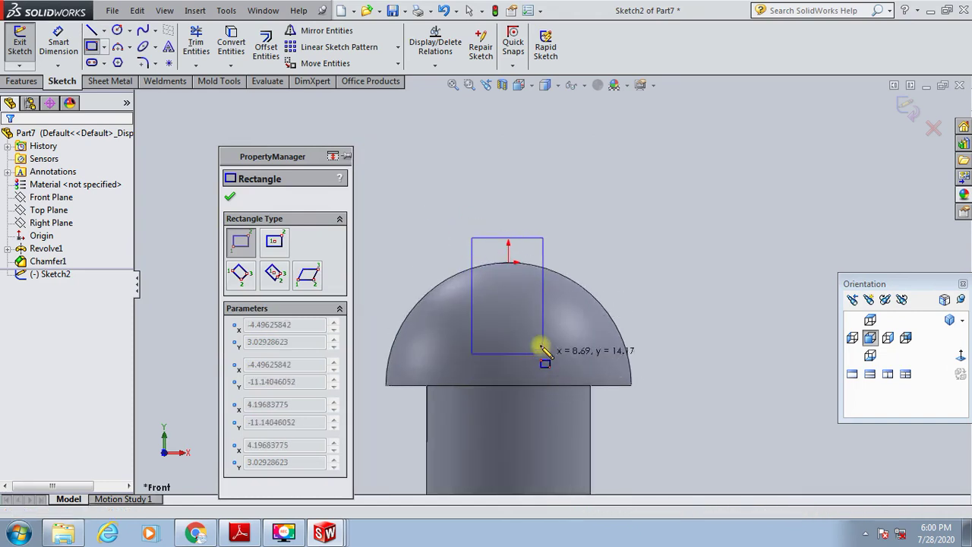
click(540, 340)
Dimension the slot rectangle's width as 4 mm
click(58, 41)
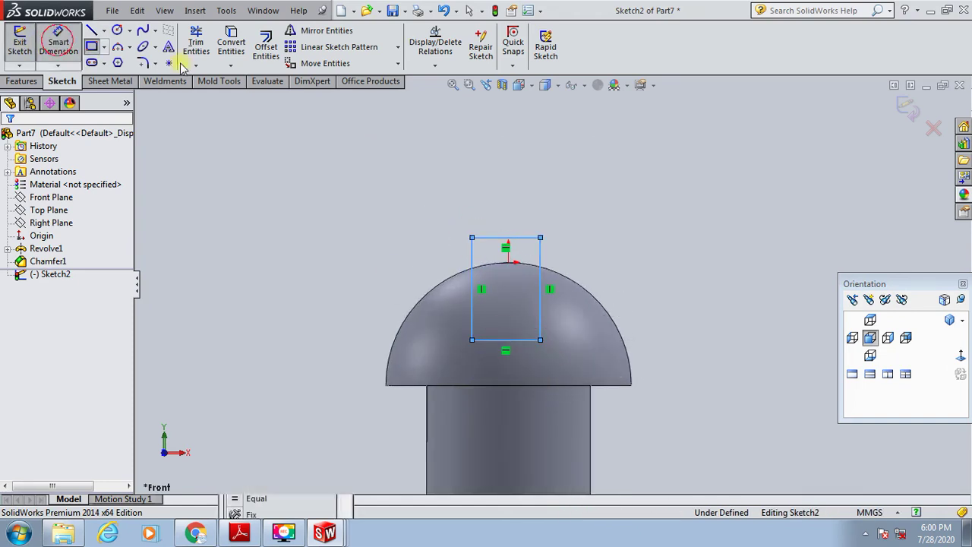
click(531, 238)
click(521, 191)
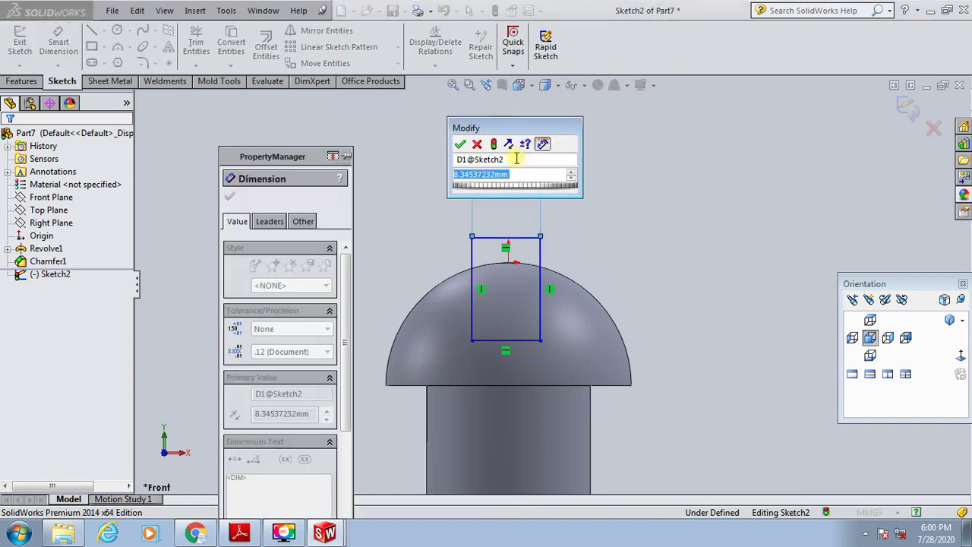
text(4)
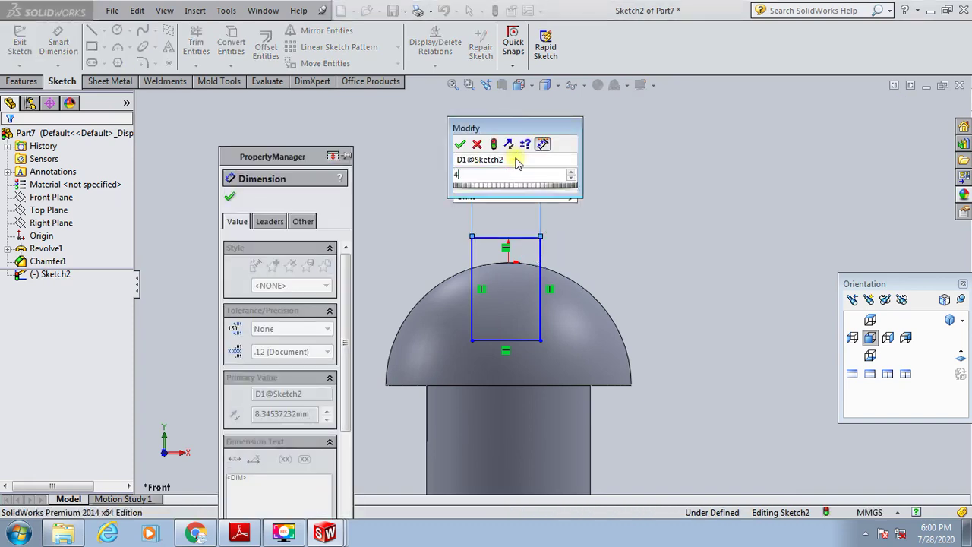
key(Return)
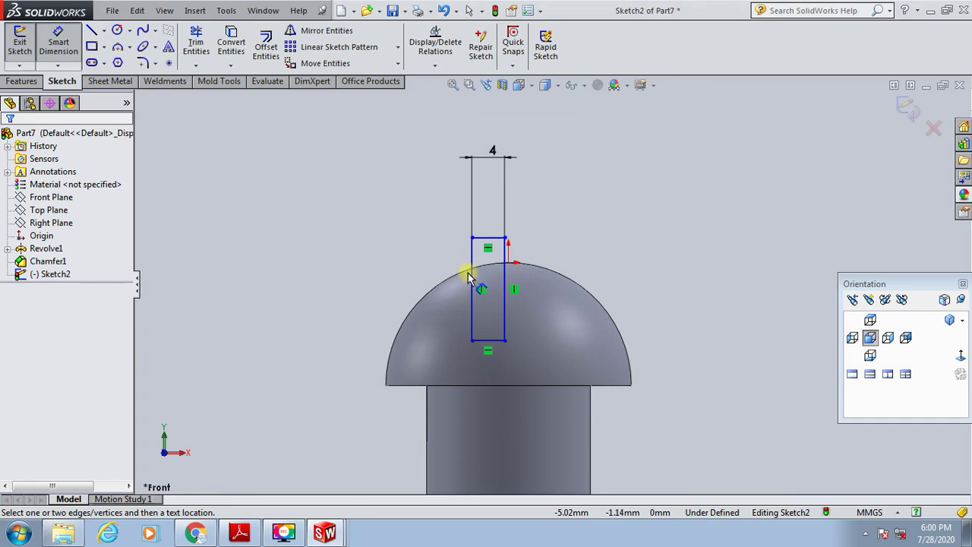
click(471, 272)
ctrl+click(508, 266)
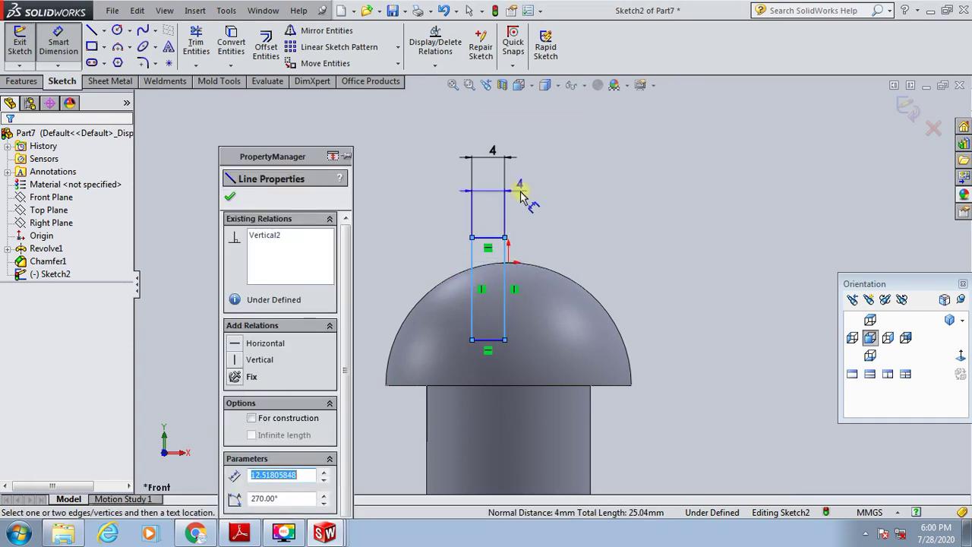
click(506, 247)
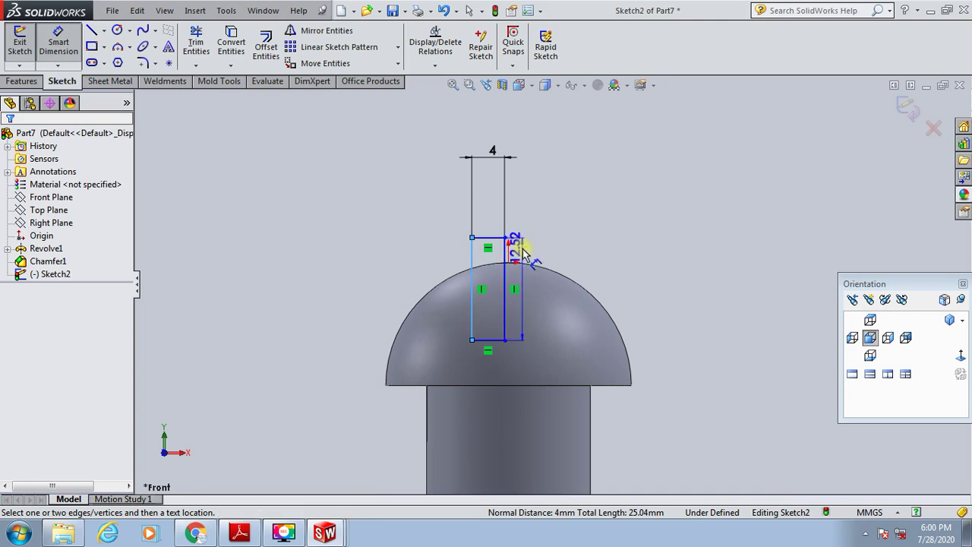
scroll(520, 258, down, 2)
key(Escape)
scroll(493, 272, down, 2)
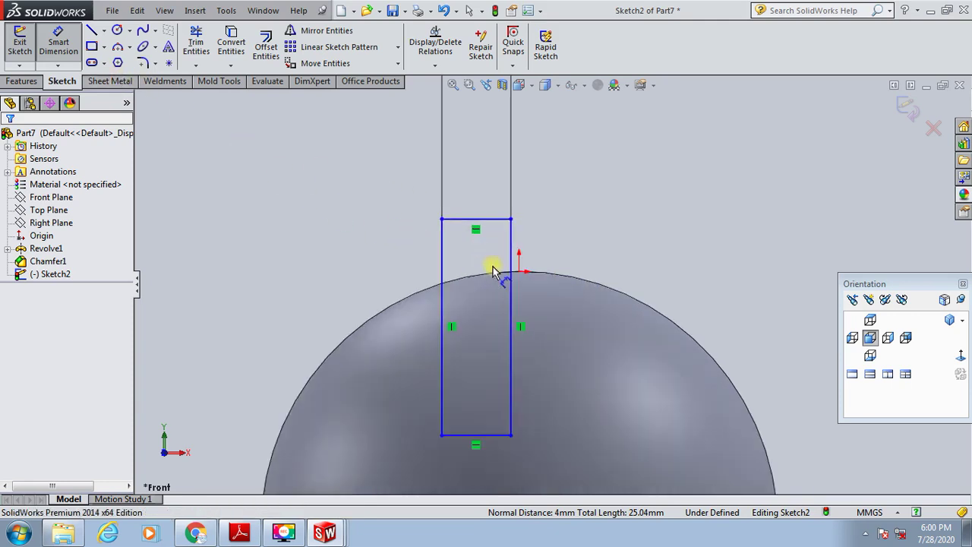
Draw a vertical centerline up from the dome's top point
click(104, 30)
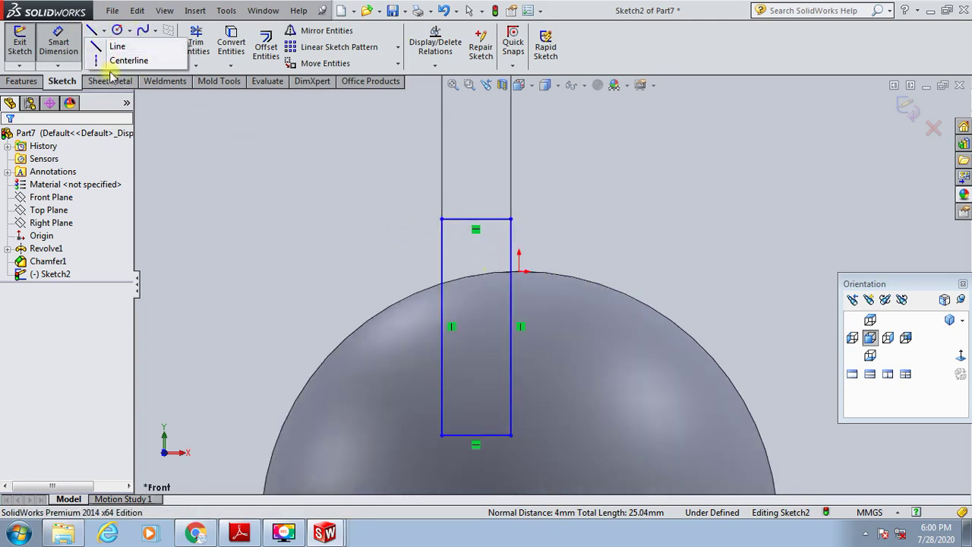
click(128, 60)
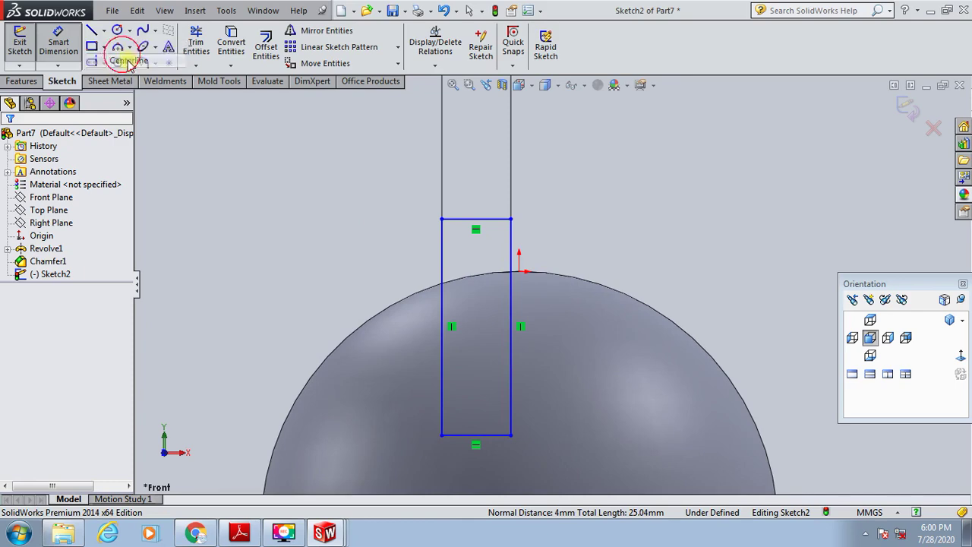
click(520, 272)
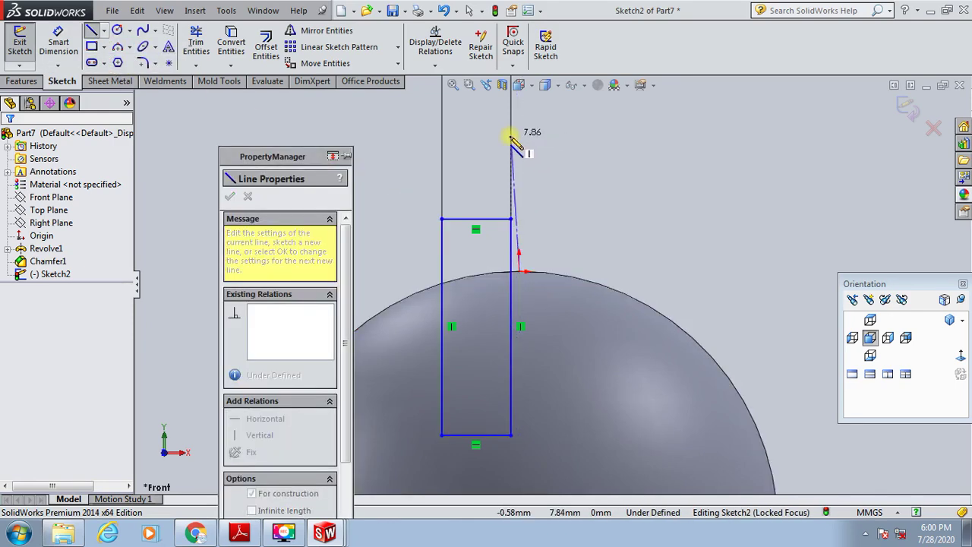
click(520, 139)
key(Escape)
Dimension the rectangle's left edge 2 mm from the centerline
click(67, 53)
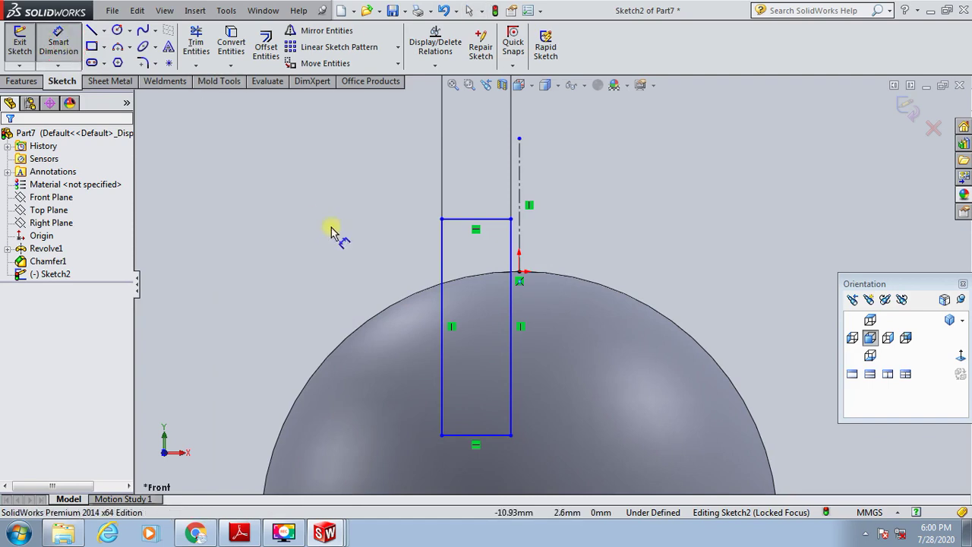
click(443, 276)
click(519, 182)
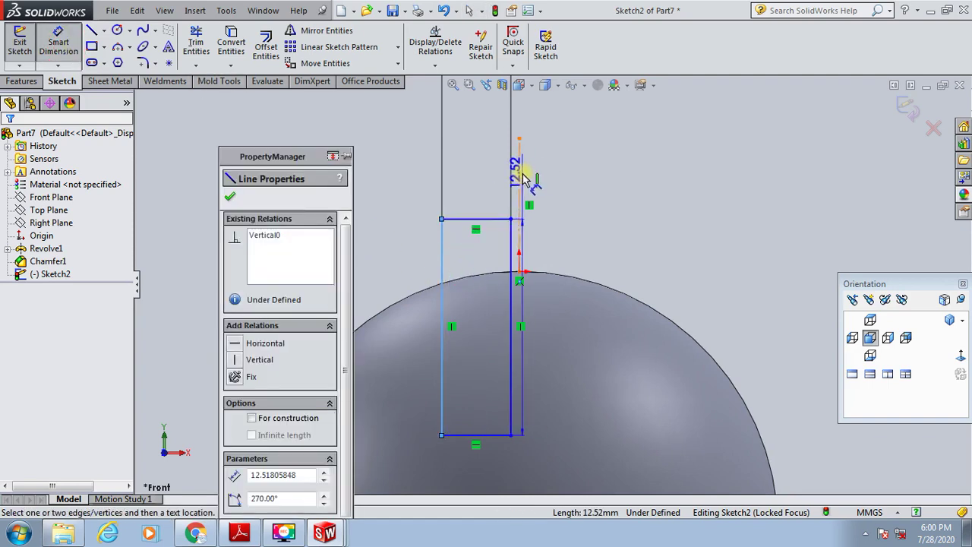
click(460, 178)
text(2)
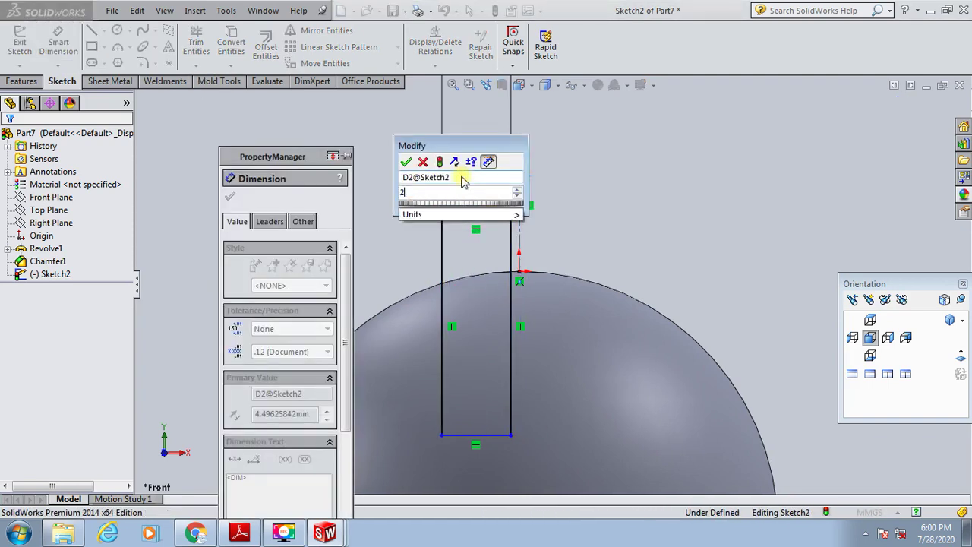
key(Return)
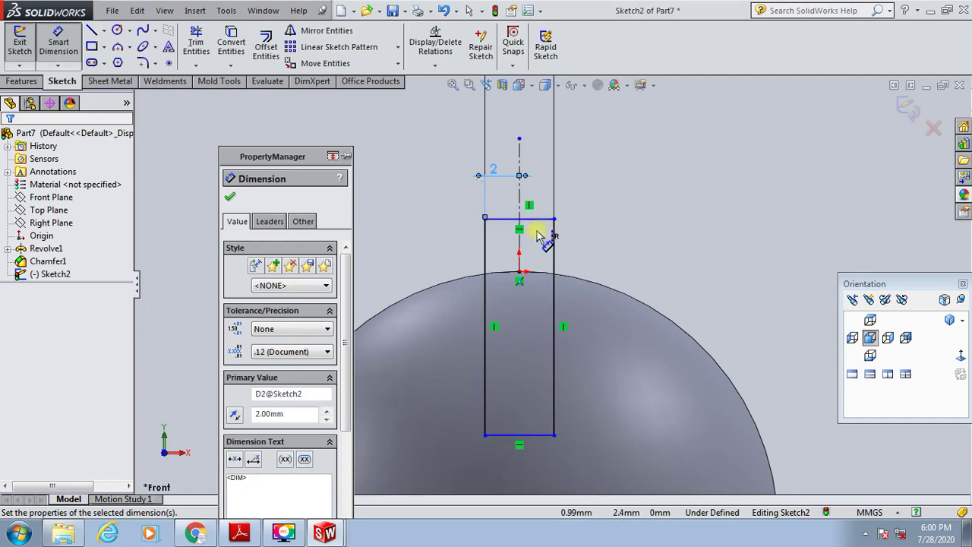
Dimension the rectangle's bottom edge 3 mm above the head's base, then exit the sketch
scroll(554, 281, up, 2)
click(612, 456)
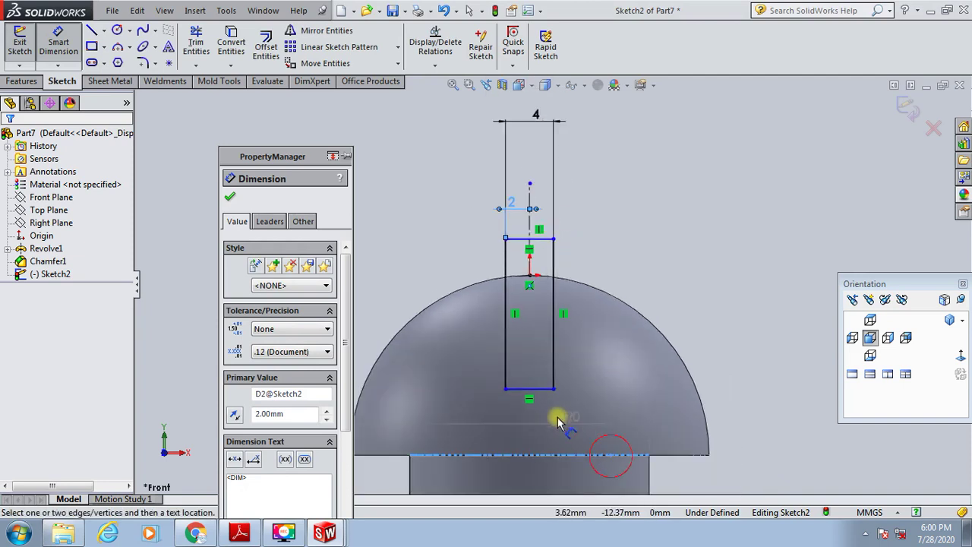
click(529, 388)
click(627, 406)
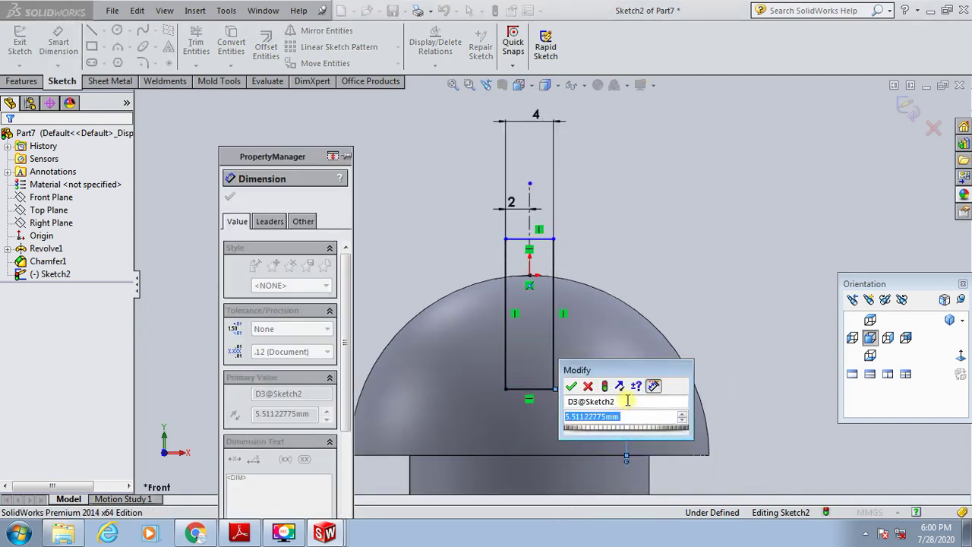
text(3)
key(Return)
click(678, 253)
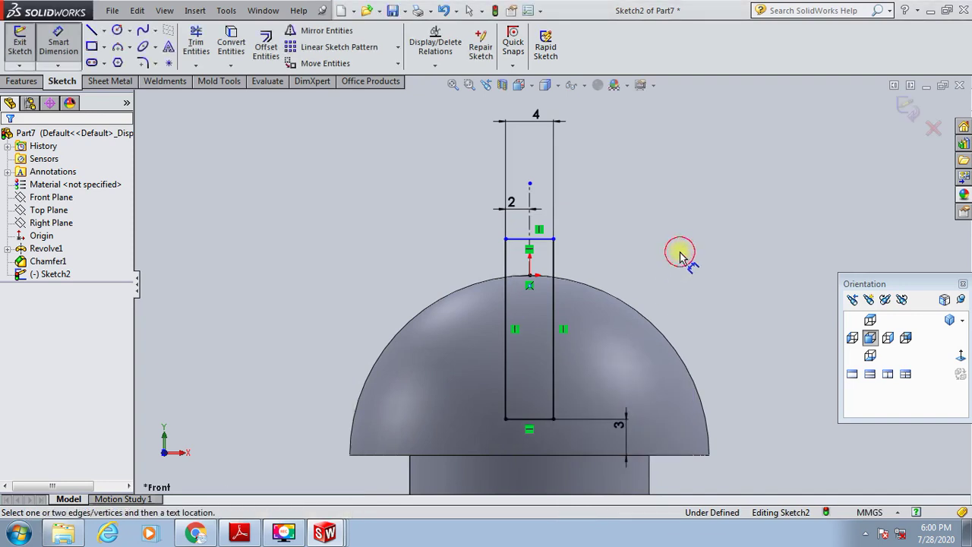
click(901, 109)
Extrude-cut Sketch2 mid-plane to 48 mm depth, slotting the dome head
middle_drag(554, 197, 532, 306)
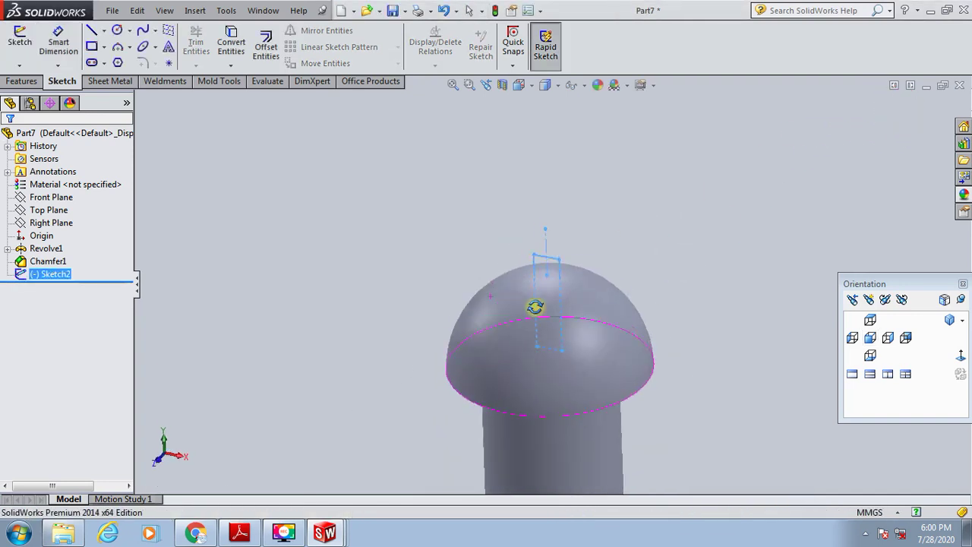
click(21, 81)
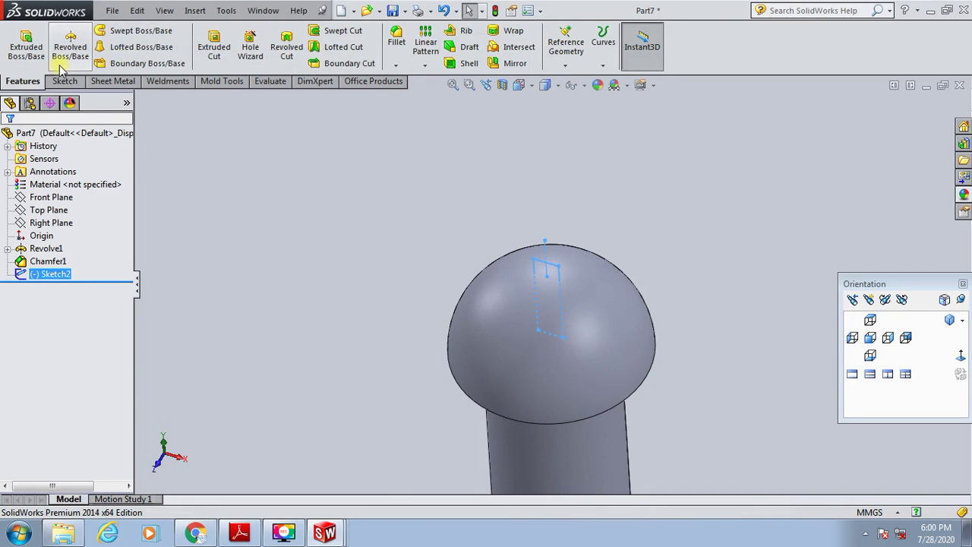
click(214, 42)
click(280, 280)
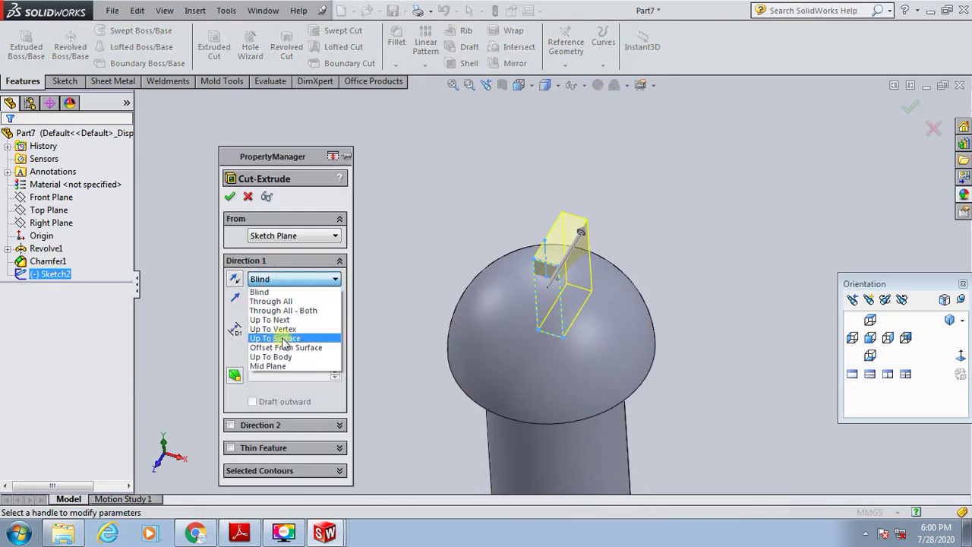
click(277, 365)
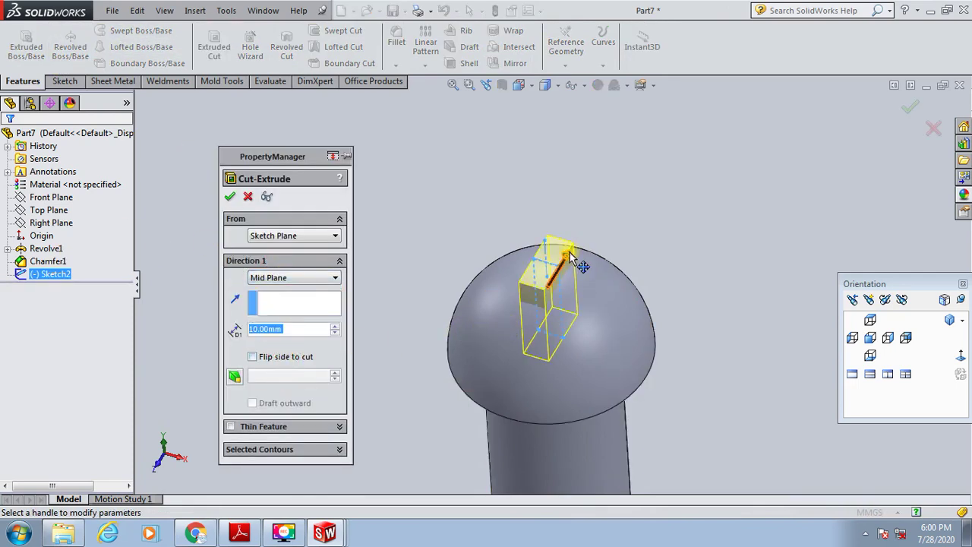
drag(571, 261, 621, 166)
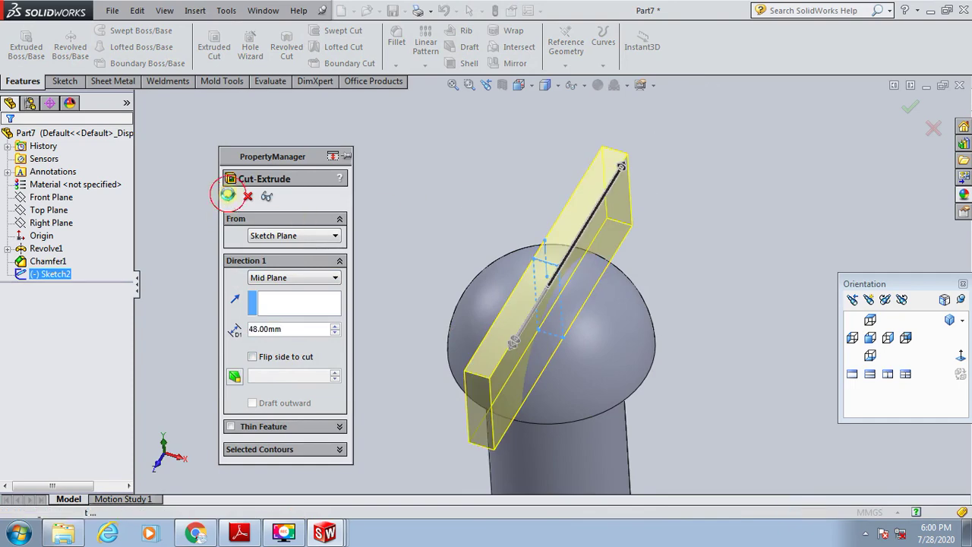
click(230, 196)
scroll(388, 312, up, 3)
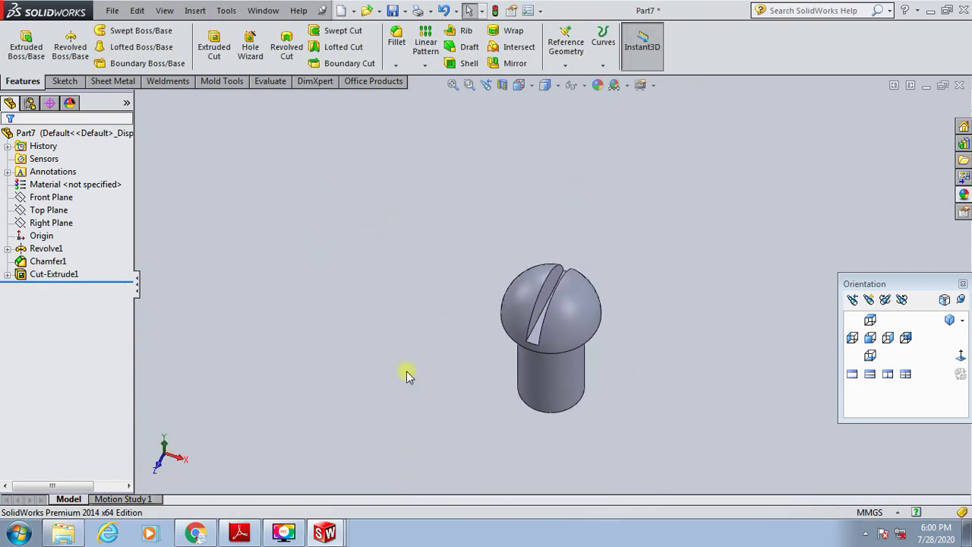
middle_drag(405, 373, 658, 307)
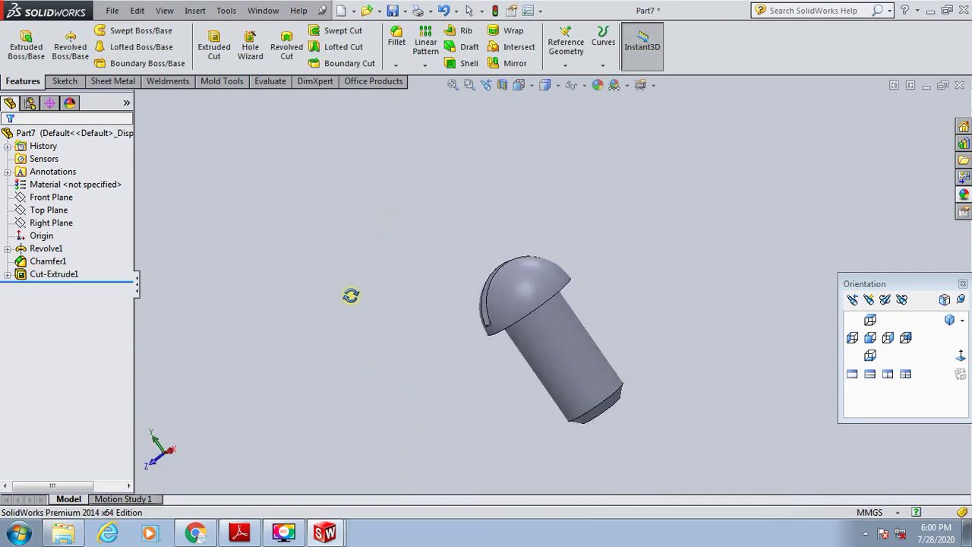
Give the whole screw part a light-yellow colour appearance from the Color palette
click(597, 84)
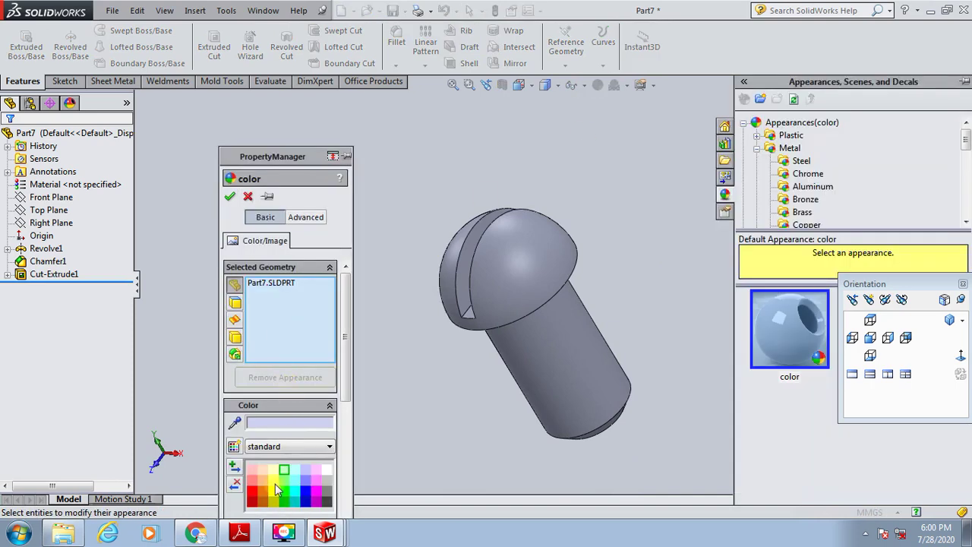
click(274, 481)
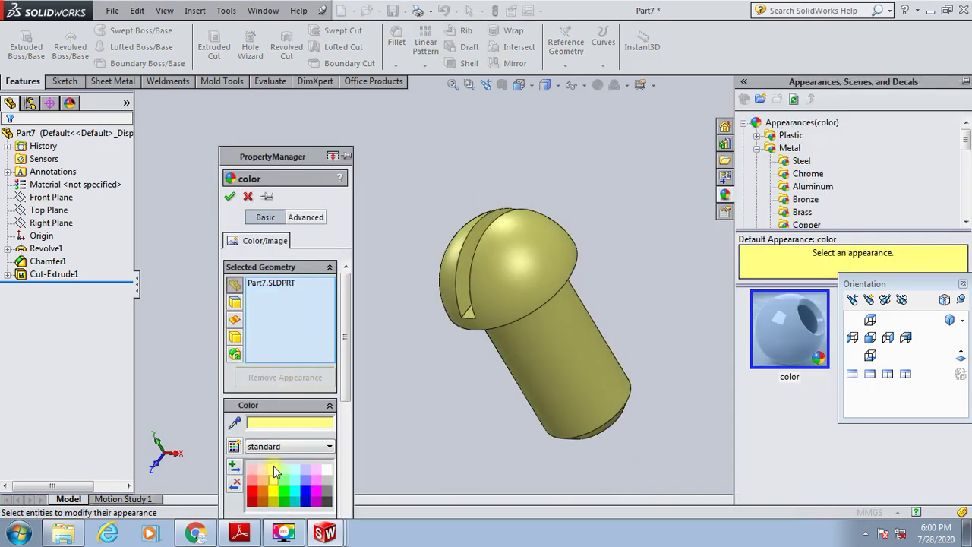
click(230, 195)
scroll(664, 369, down, 3)
scroll(620, 351, up, 1)
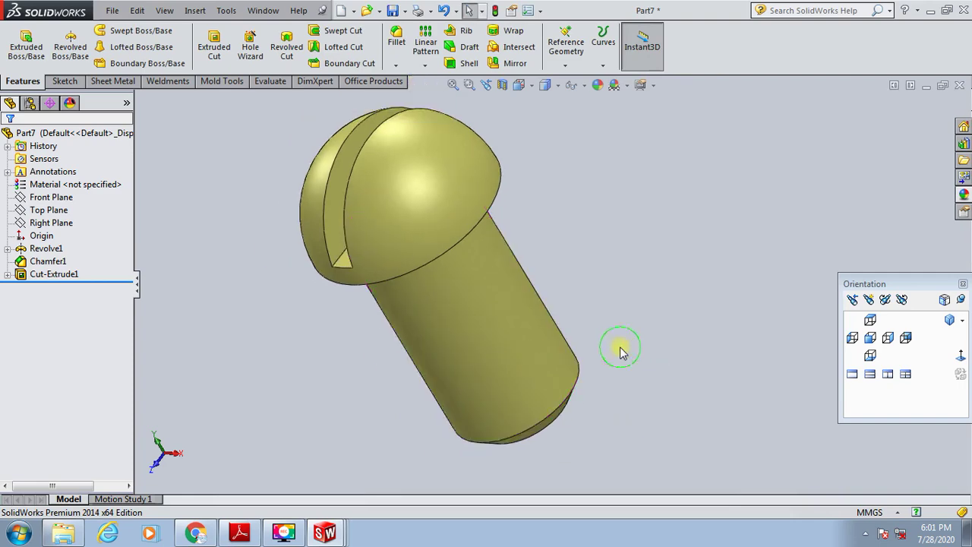
mouse_move(620, 351)
middle_down()
mouse_move(666, 347)
mouse_move(642, 281)
mouse_move(620, 403)
mouse_move(530, 430)
mouse_move(616, 484)
mouse_move(589, 403)
mouse_move(594, 467)
mouse_move(615, 427)
mouse_move(592, 449)
mouse_move(582, 425)
mouse_move(556, 434)
middle_up()
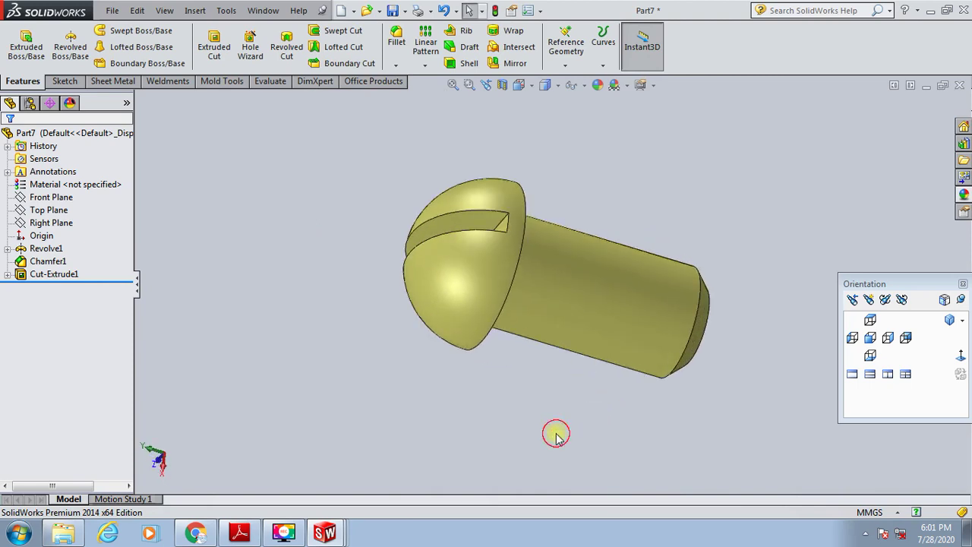
Capture a snip of the area around the yellow screw with Snipping Tool
click(19, 533)
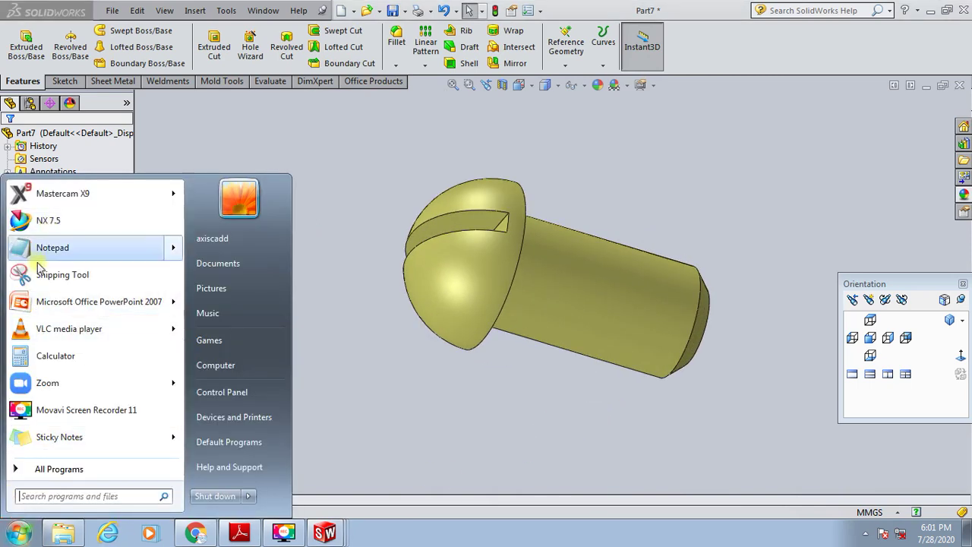
click(61, 275)
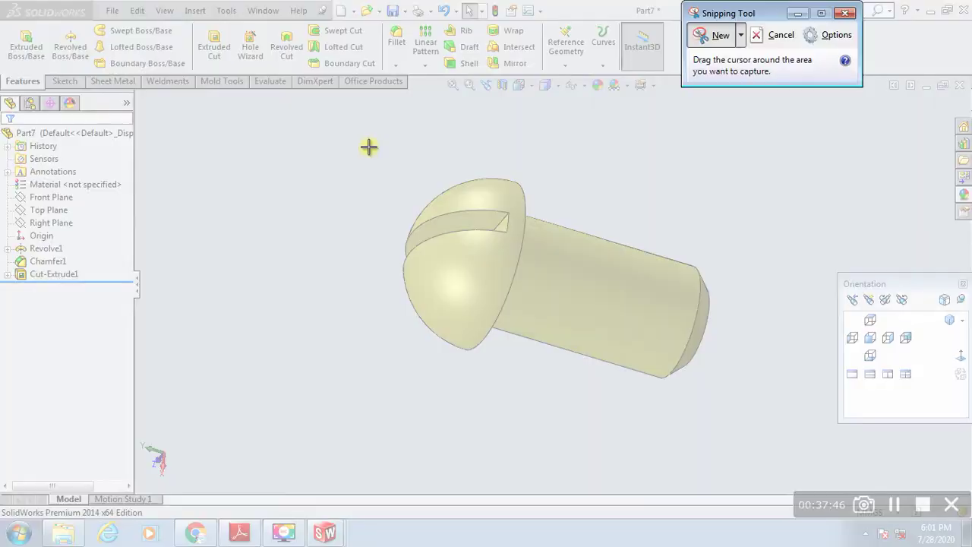
mouse_move(369, 148)
mouse_down()
mouse_move(488, 293)
mouse_move(739, 424)
mouse_up()
Save the snip to the Desktop as JPEG '7' and close Snipping Tool
click(356, 65)
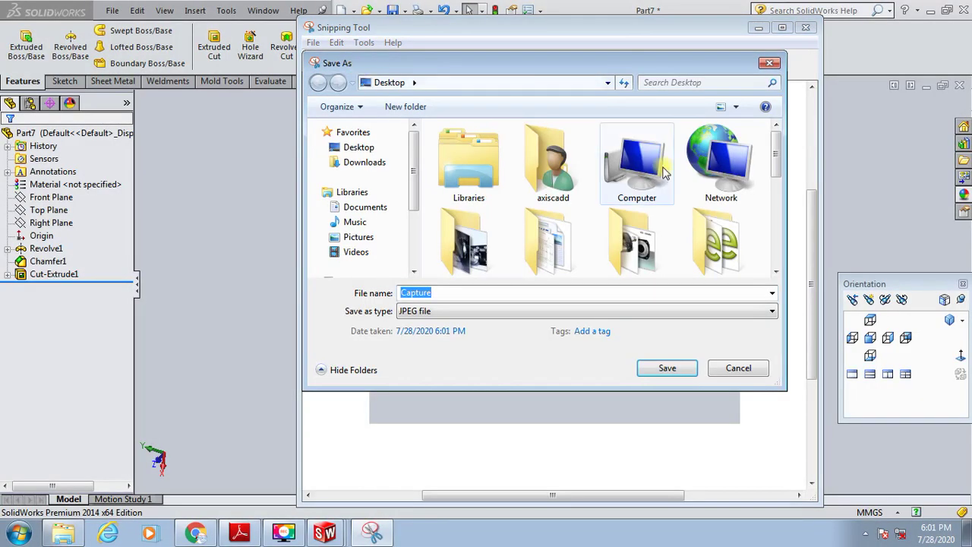
drag(780, 161, 780, 218)
text(7)
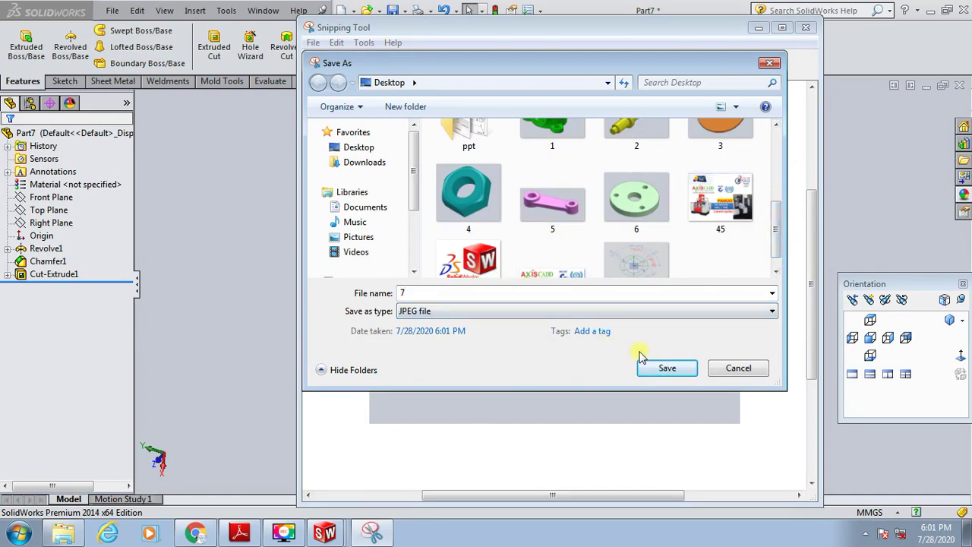
click(665, 369)
click(665, 369)
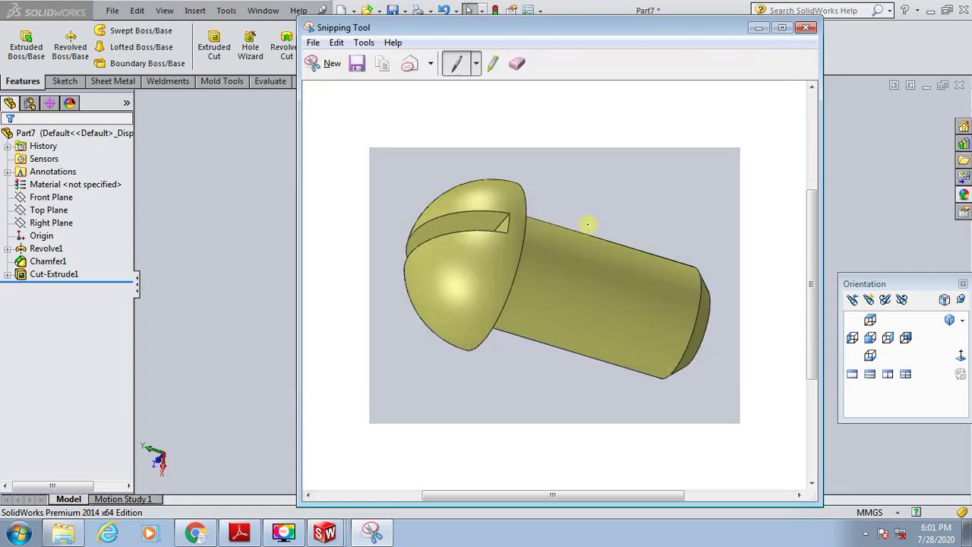
click(806, 31)
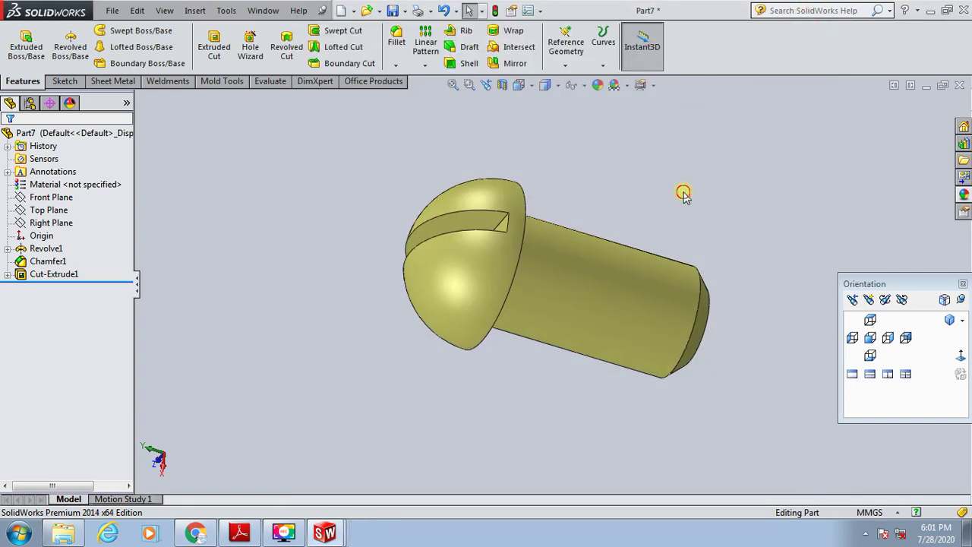
Save As the part with file name SCREW in the BUTTERFLY VALVE ASSEMBLY folder
click(392, 10)
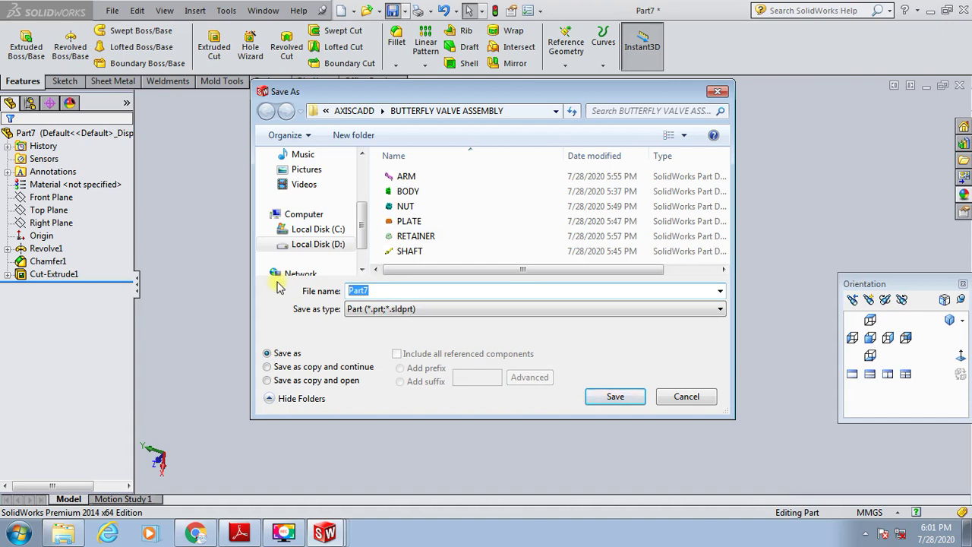
text(SCREW)
click(615, 398)
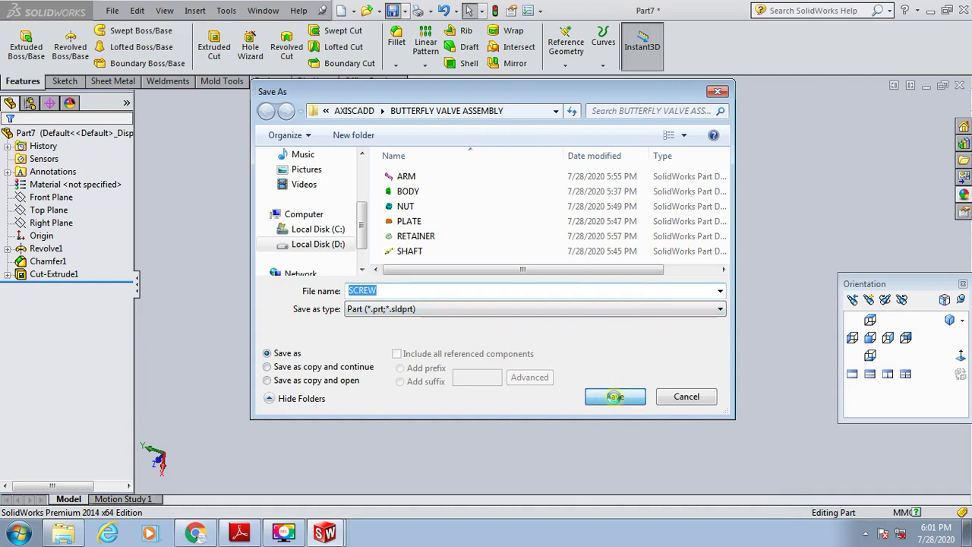
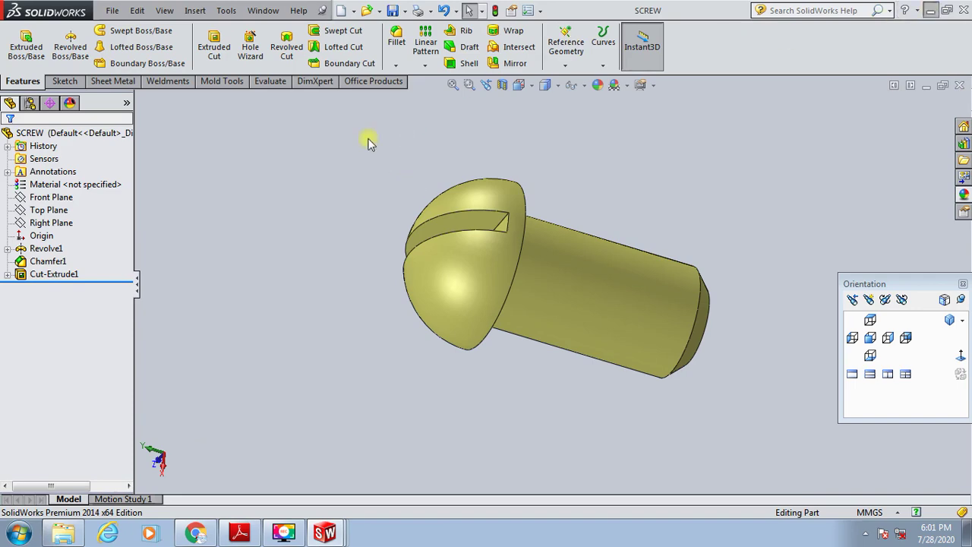
Switch from the finished SCREW part in SolidWorks to the project drawings PDF in Adobe Reader
key(alt+Tab)
Check the plate, nut and screw dimensions in Figure 7 on page 32, then minimize Adobe Reader
scroll(495, 300, down, 5)
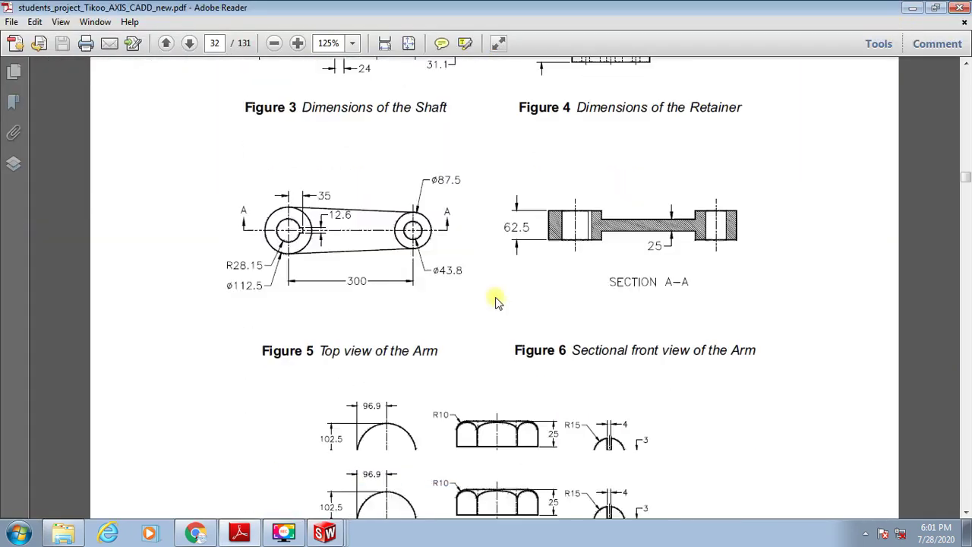
scroll(496, 301, down, 4)
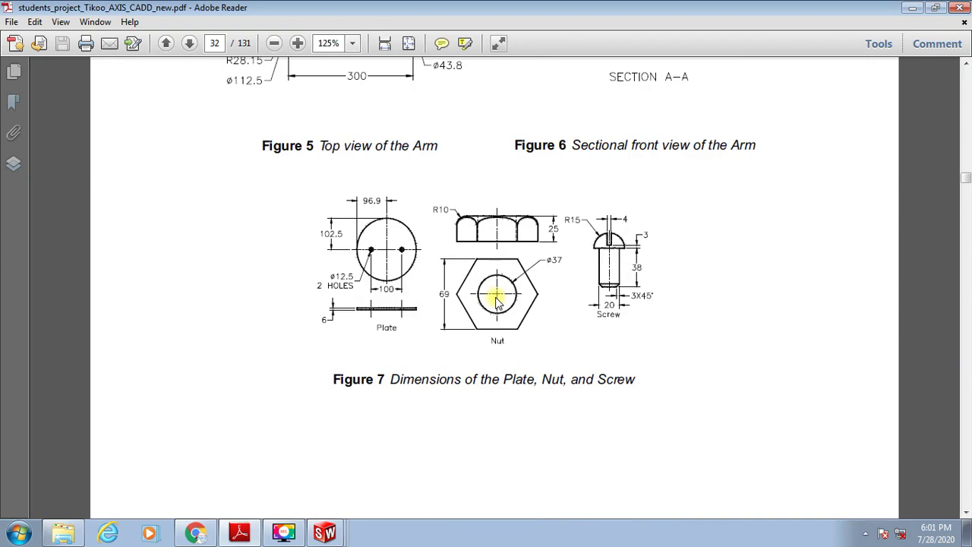
scroll(496, 300, down, 4)
scroll(495, 299, down, 3)
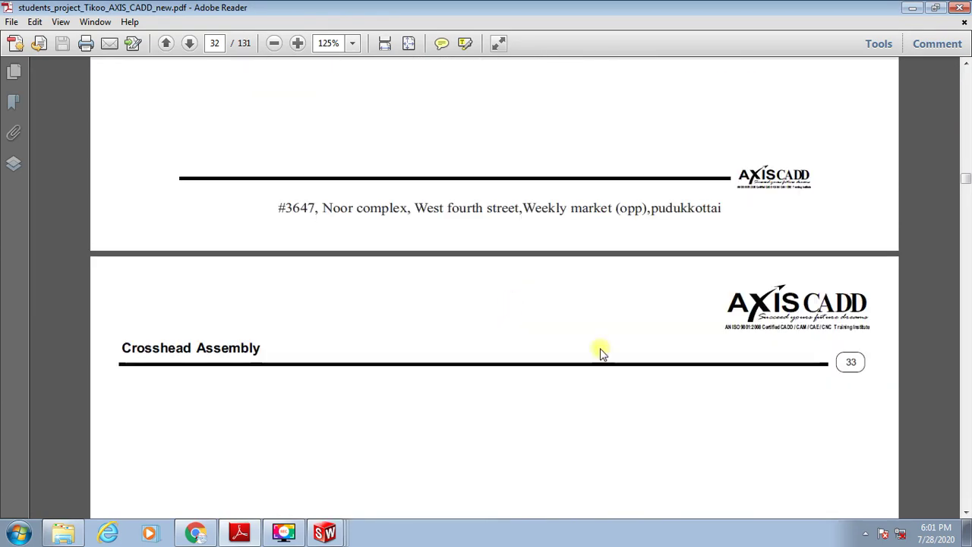
scroll(599, 351, down, 6)
scroll(599, 358, up, 4)
scroll(597, 354, up, 8)
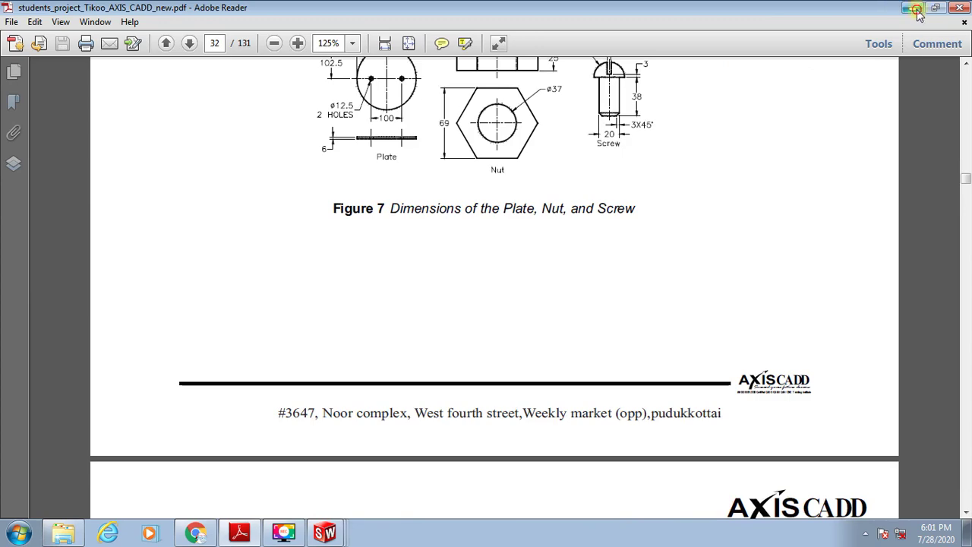
click(916, 10)
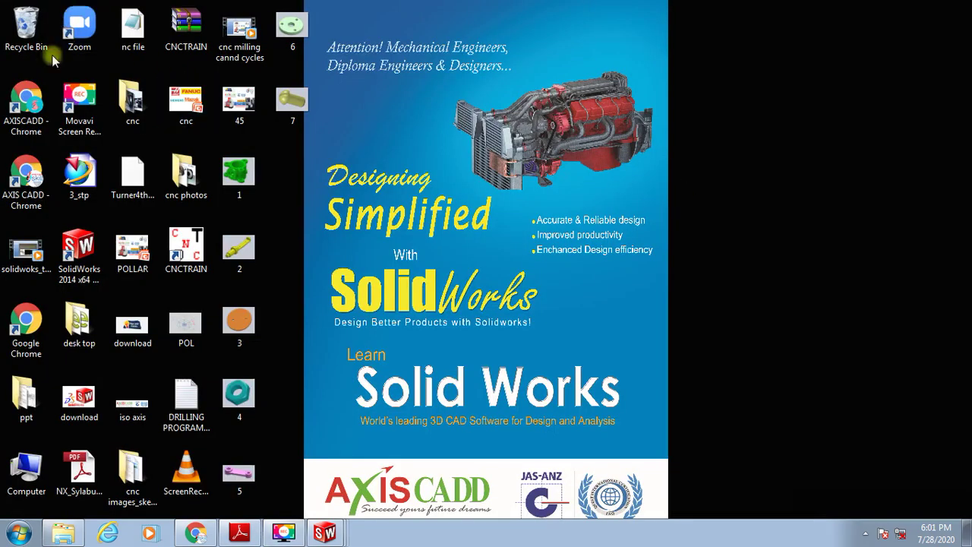
Browse to Local Disk (D:) > AXISCADD > BUTTERFLY VALVE ASSEMBLY in Windows Explorer
double_click(23, 472)
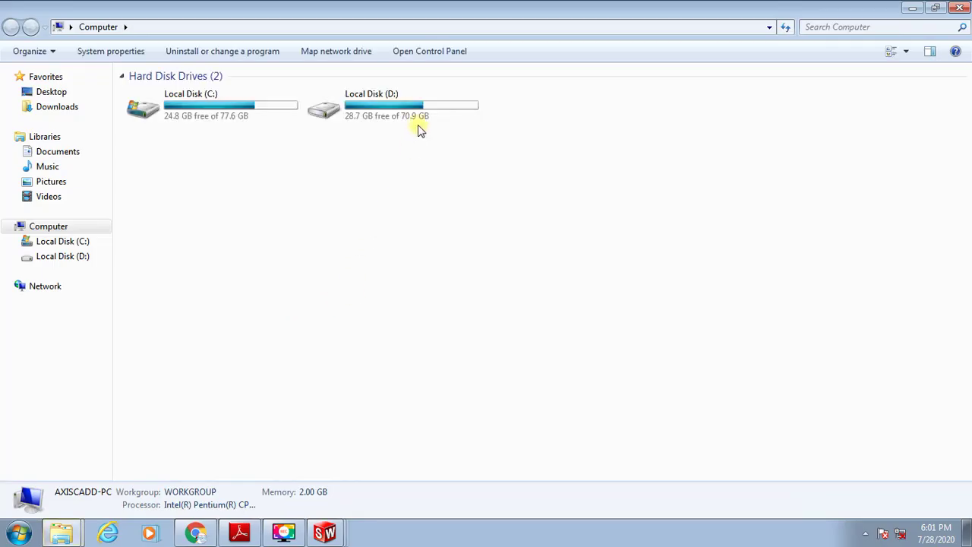
click(428, 94)
double_click(426, 95)
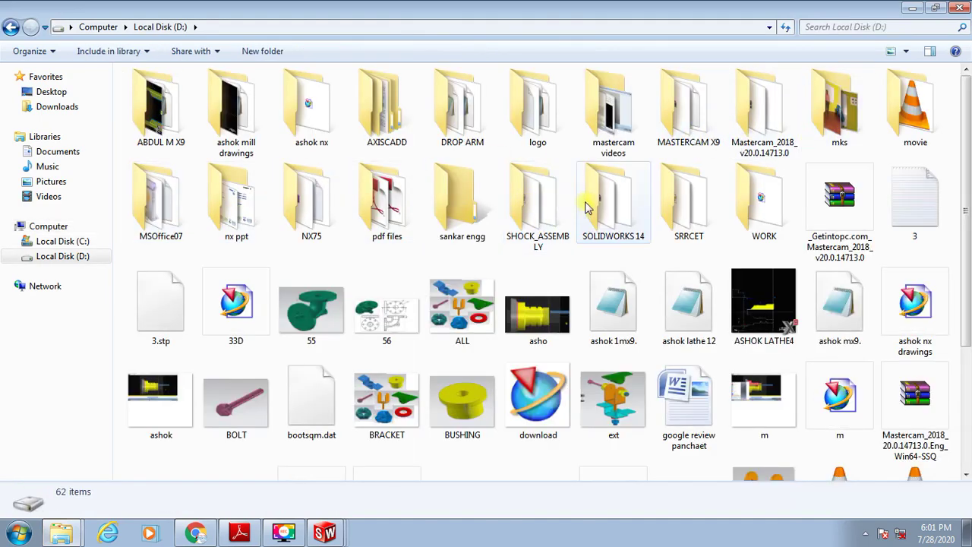
click(407, 123)
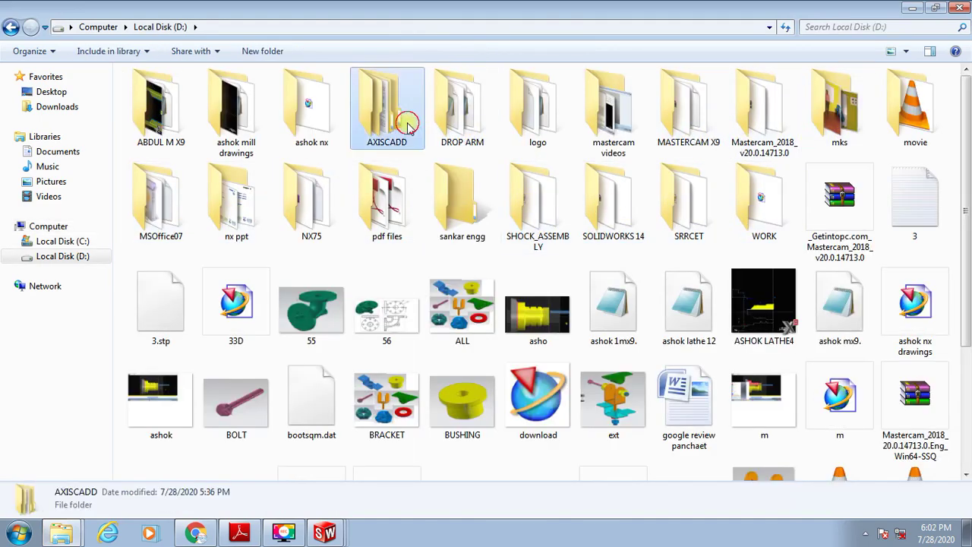
double_click(407, 123)
double_click(217, 104)
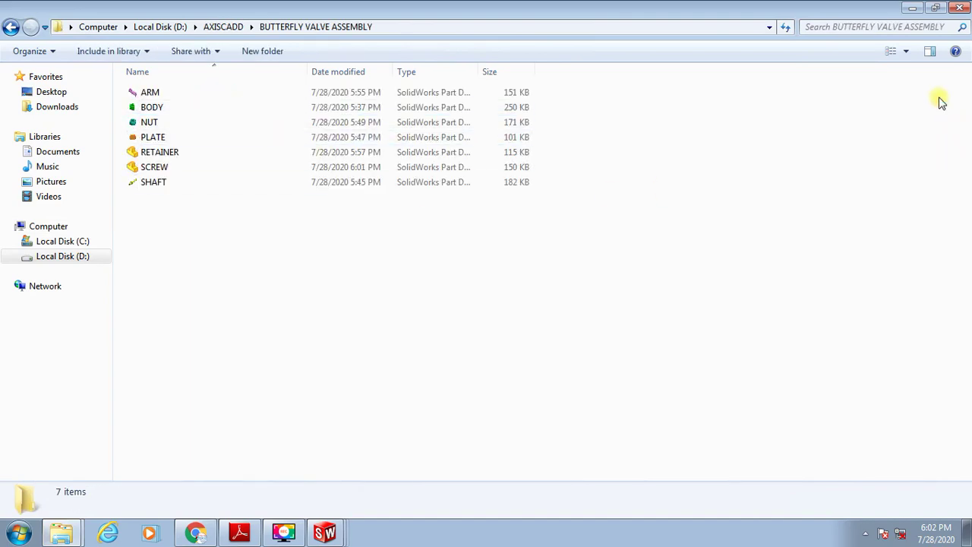
Show the folder as Extra Large Icons, confirm SCREW is among the seven parts, and close Explorer
click(907, 52)
click(911, 12)
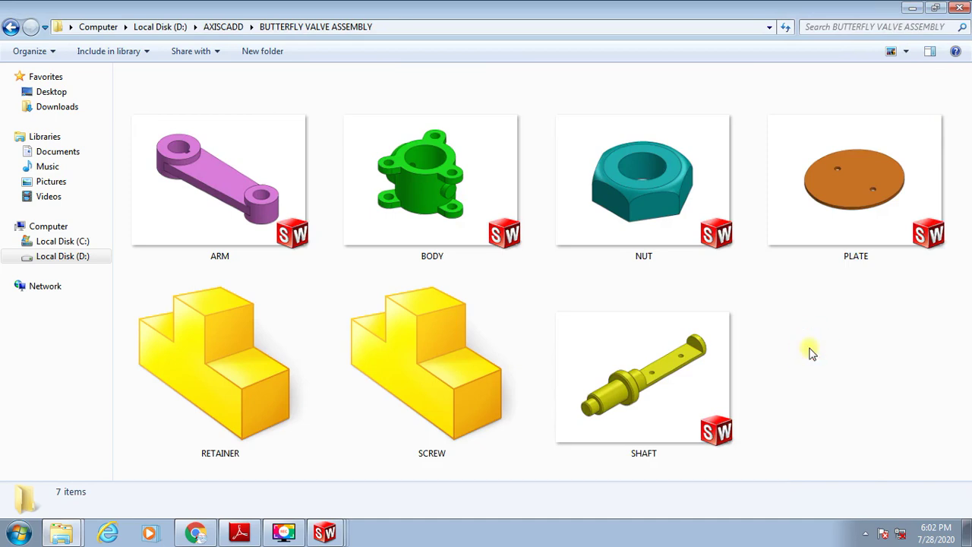
click(418, 306)
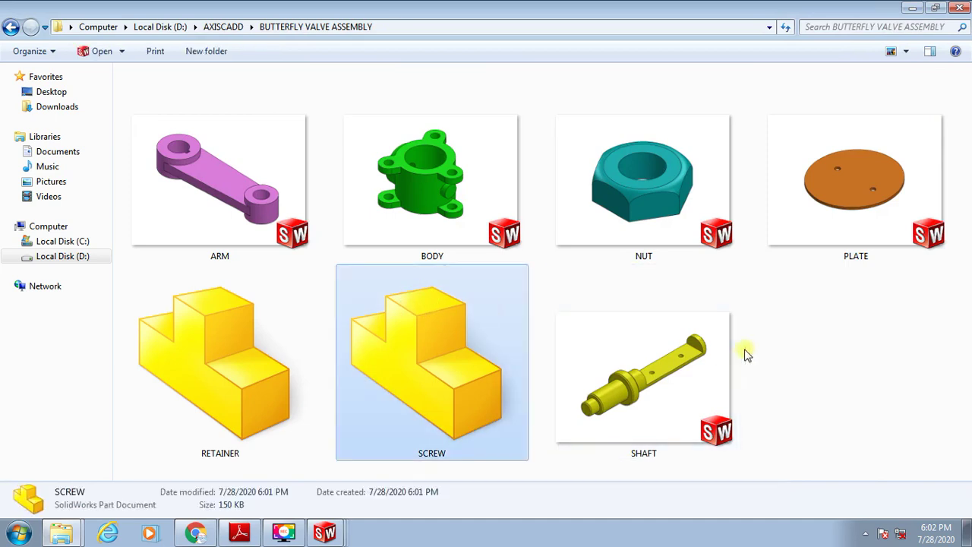
click(802, 350)
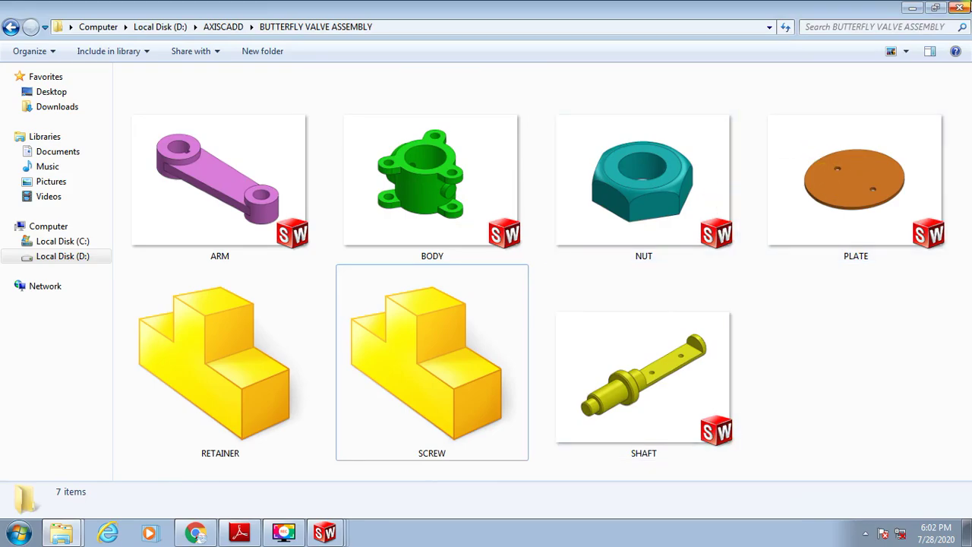
click(959, 7)
Bring up and dismiss SolidWorks' recent-files jump list, then refresh the desktop
right_click(325, 531)
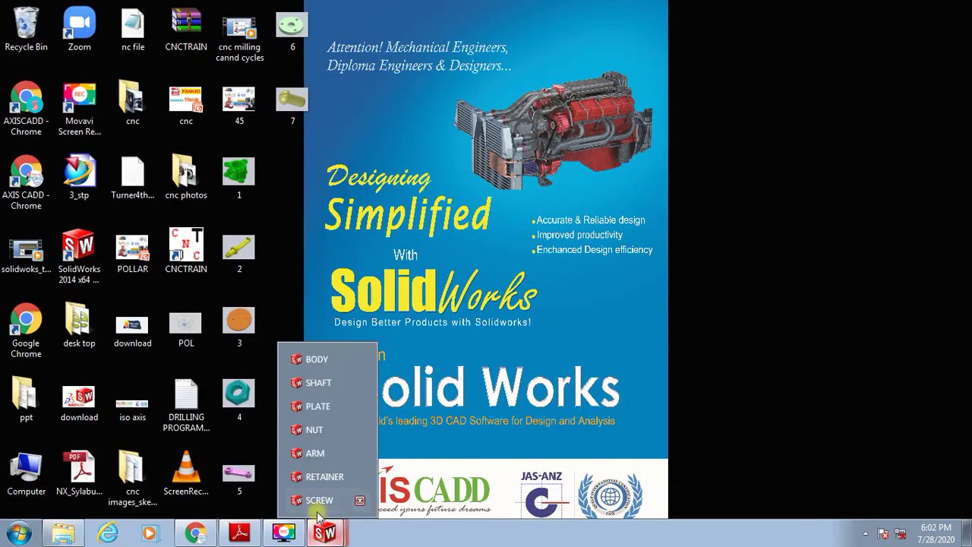
click(732, 177)
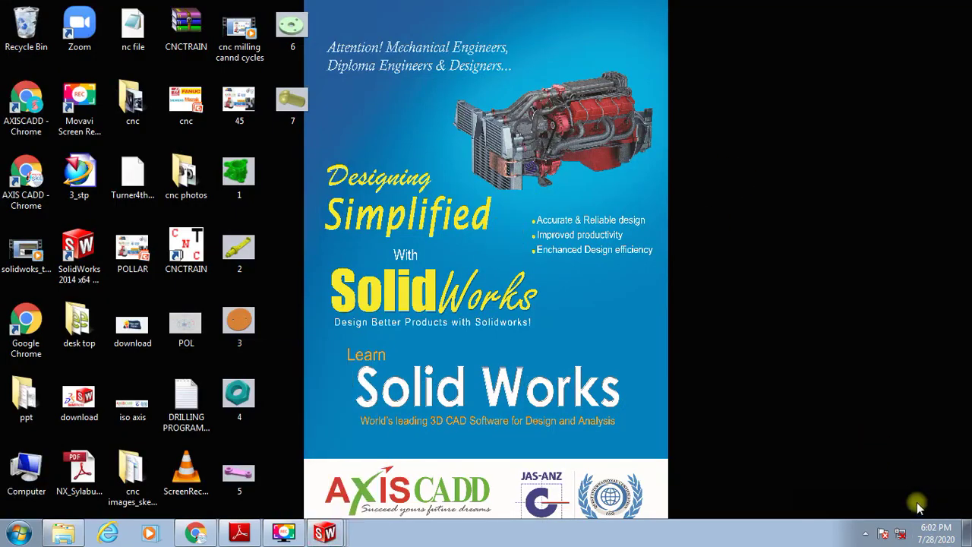
right_click(672, 258)
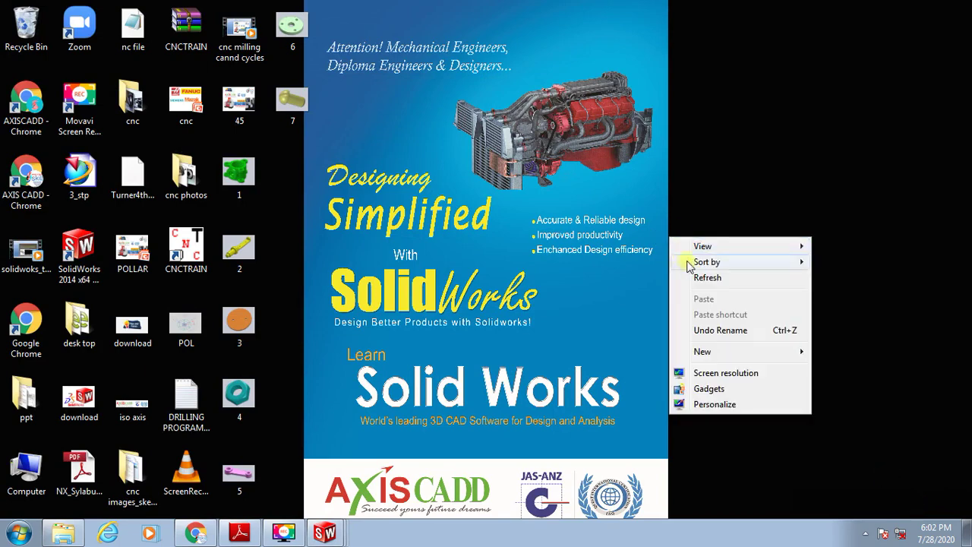
click(688, 278)
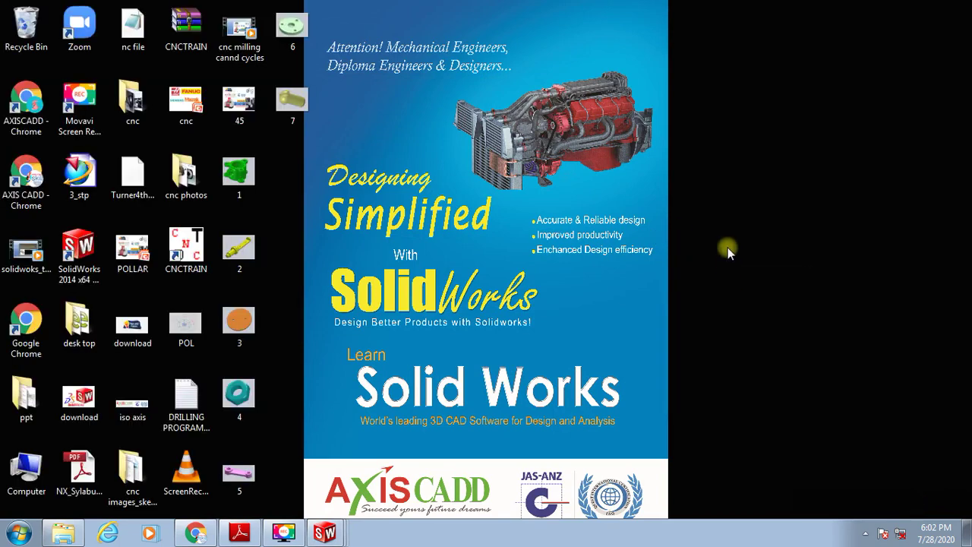